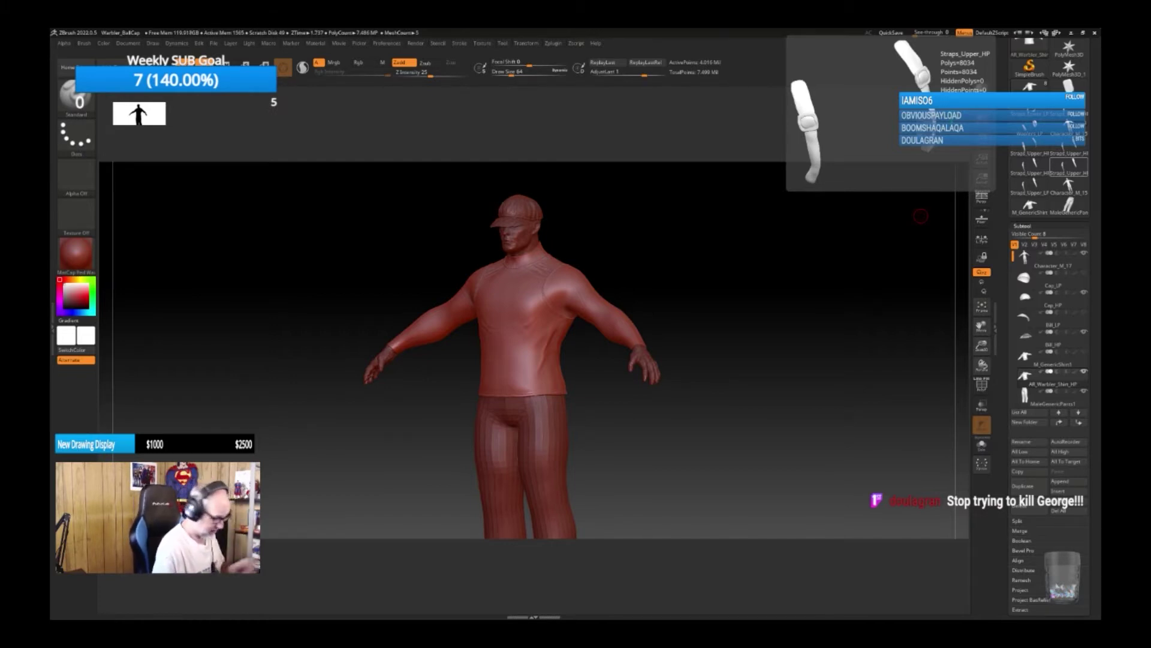
# Select the MaleGenericPants1 subtool and duplicate it.
pyautogui.moveTo(683, 424); pyautogui.dragTo(672, 430)
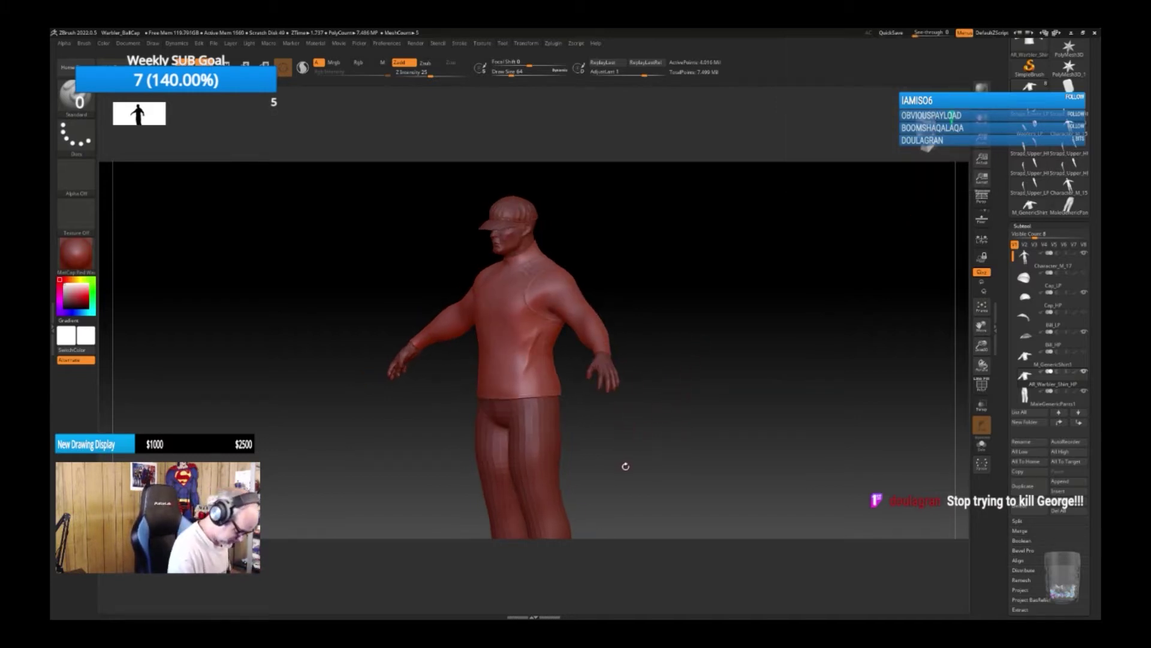
pyautogui.moveTo(626, 466); pyautogui.dragTo(658, 422)
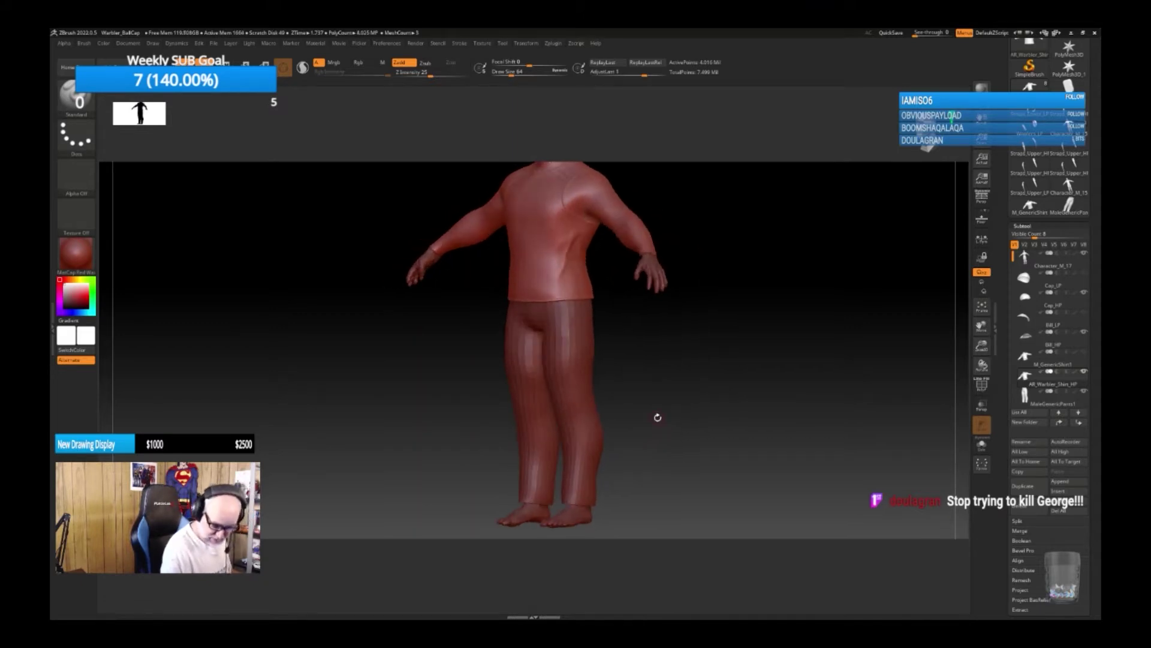
pyautogui.click(1046, 397)
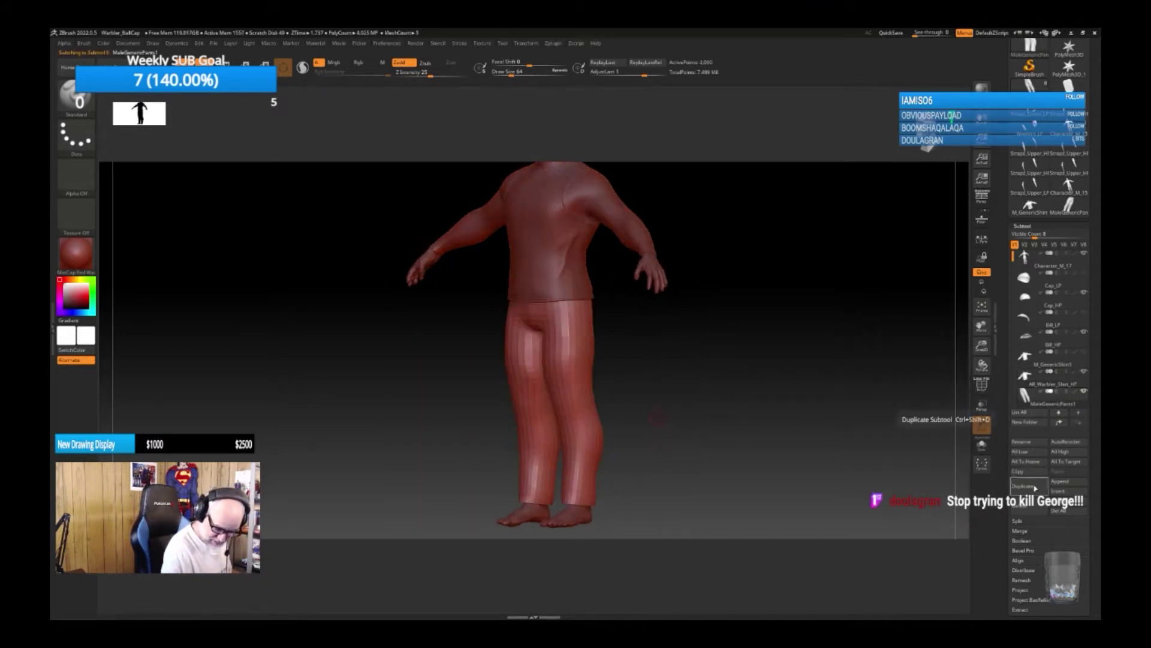
pyautogui.click(1035, 488)
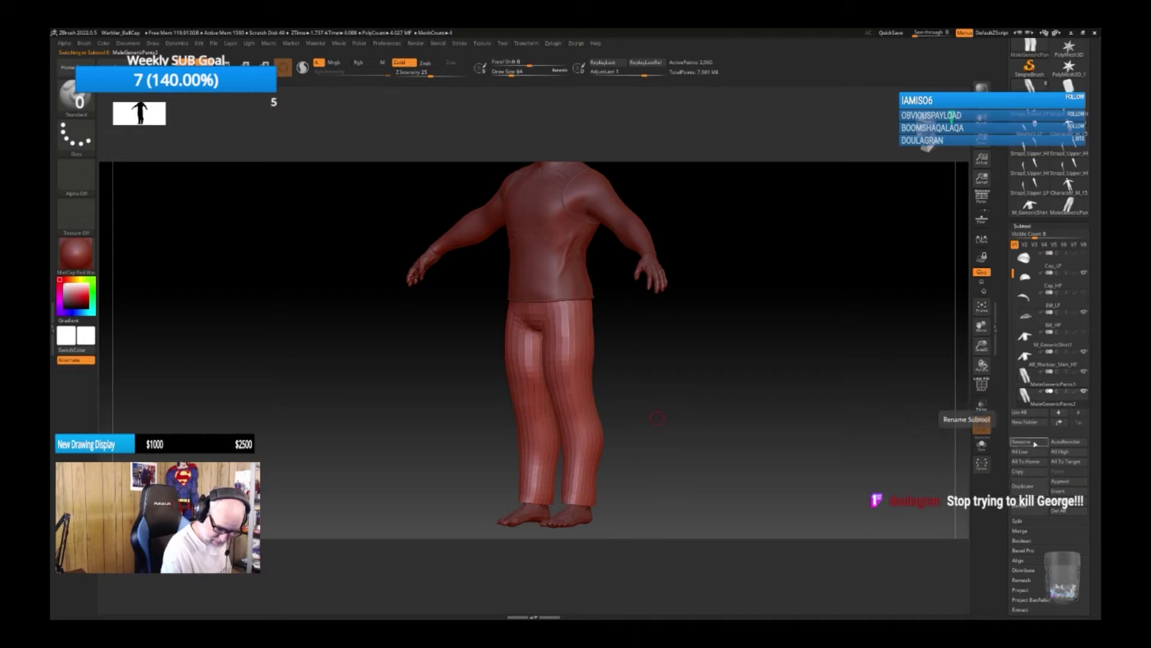
# Rename the duplicated pants subtool as AR_Warbler_Shorts_HP.
pyautogui.click(1021, 442)
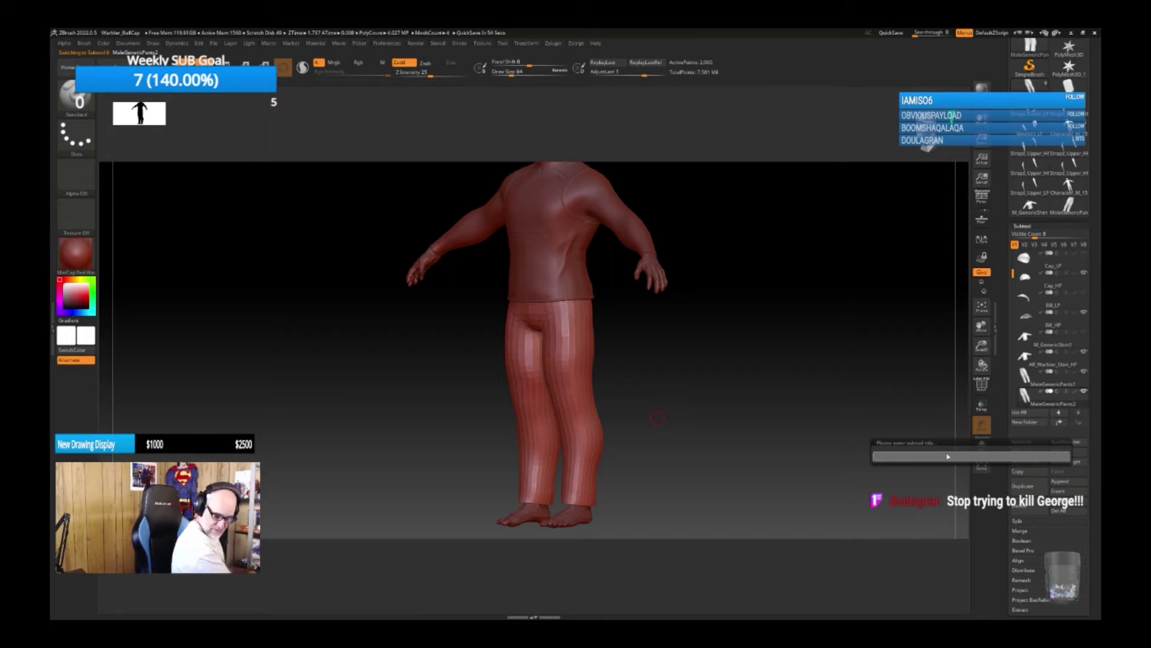
pyautogui.press('shift')
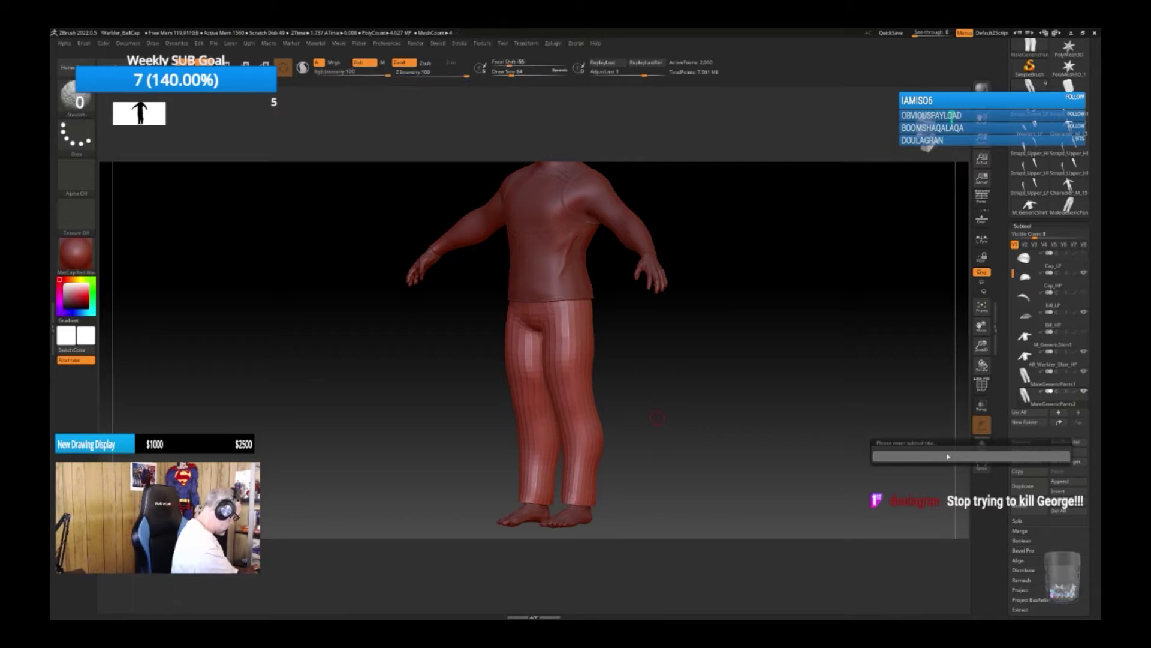
pyautogui.write('A')
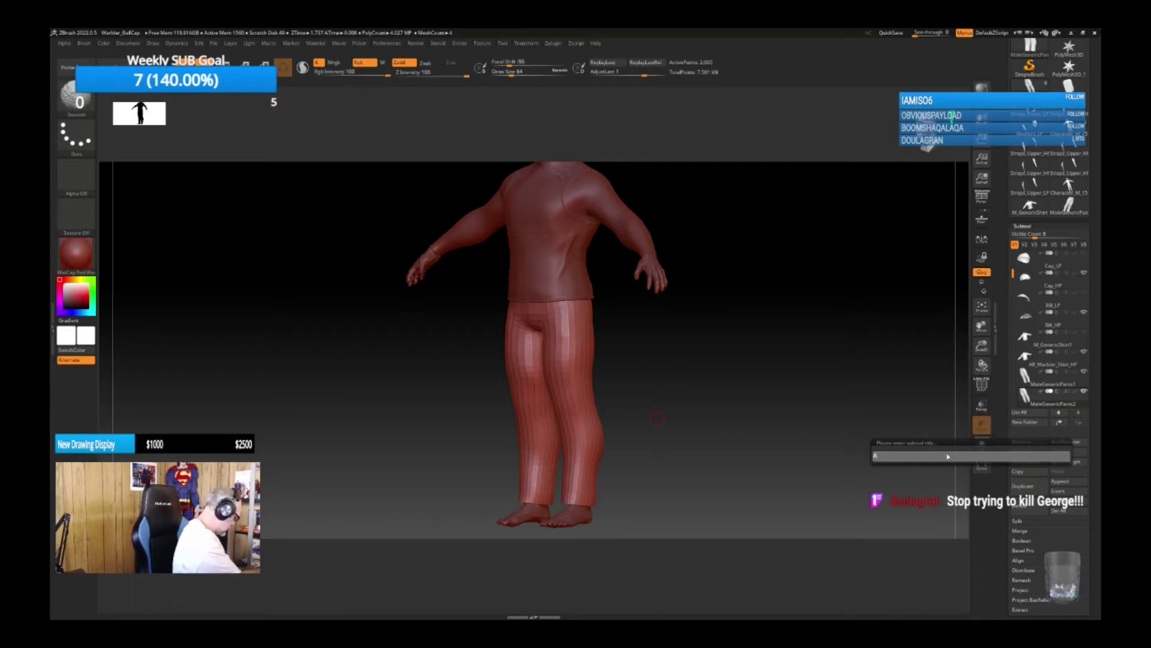
pyautogui.write('R_Whar')
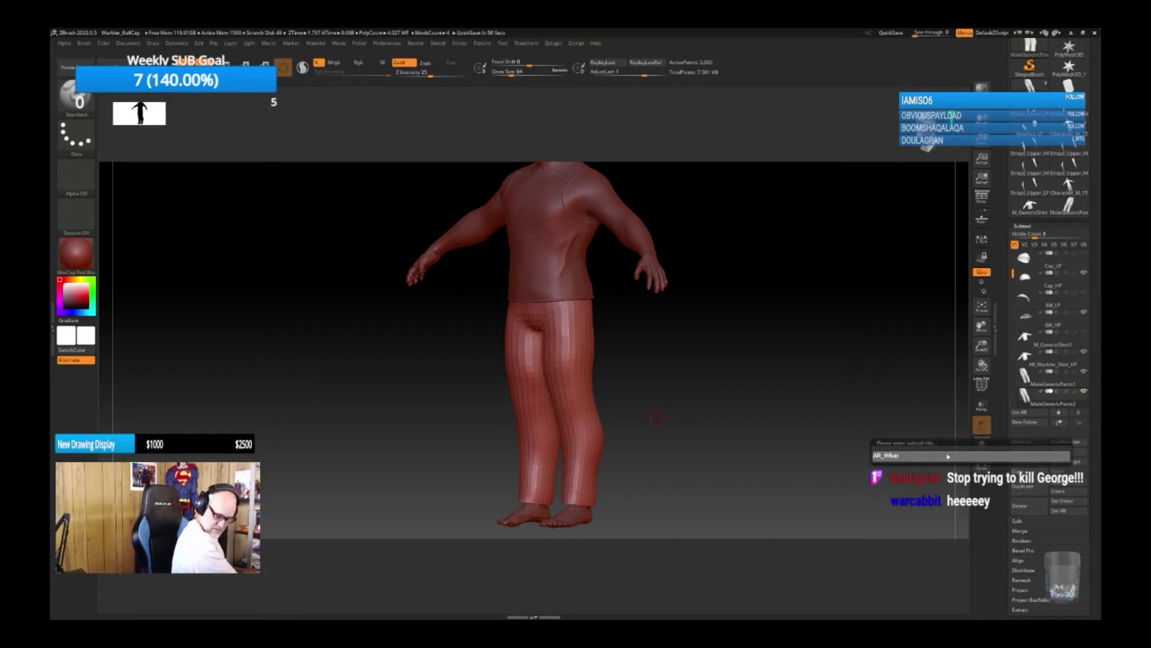
pyautogui.press('BackSpace')
pyautogui.press('BackSpace')
pyautogui.press('BackSpace')
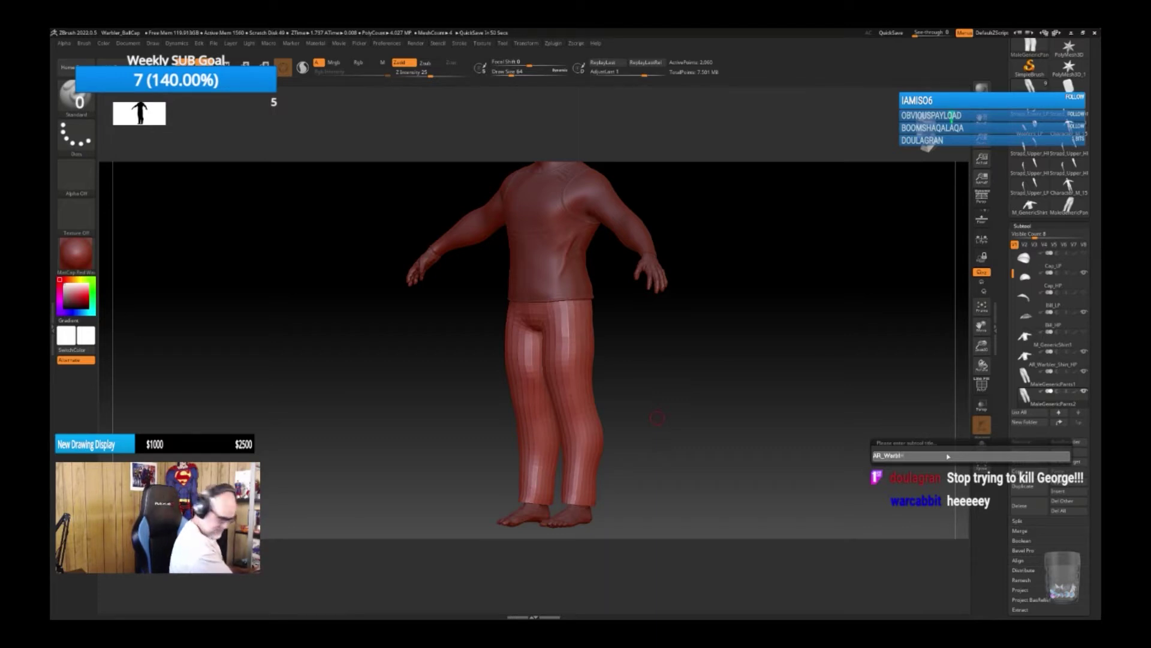
pyautogui.write('er_')
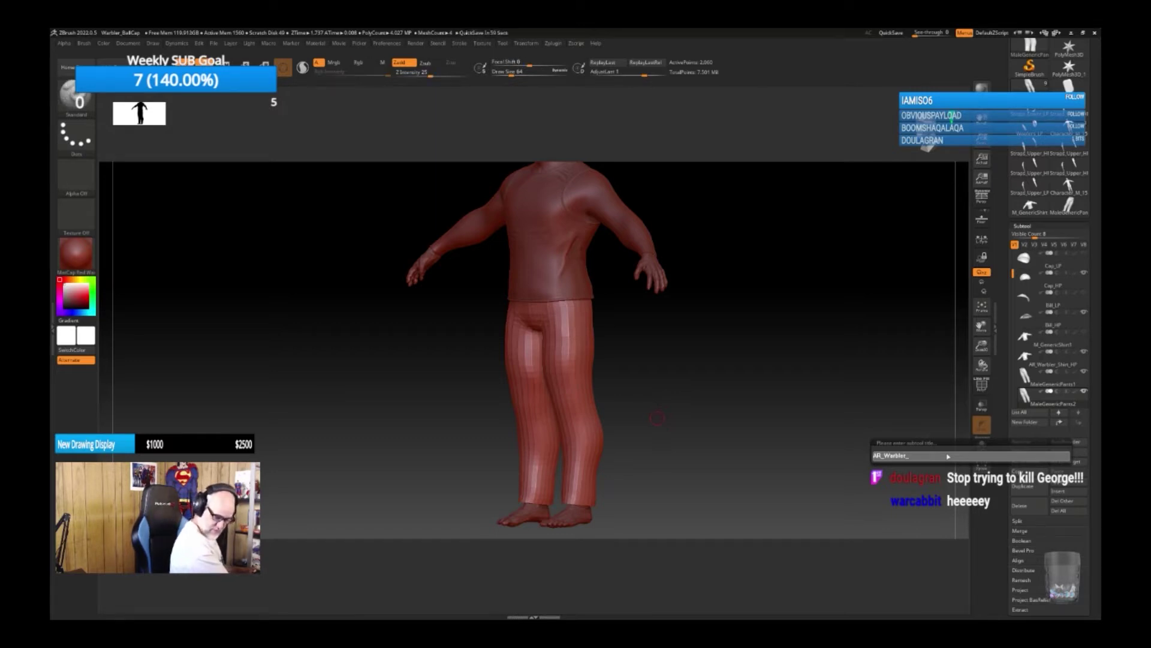
pyautogui.press('shift')
pyautogui.write('Sh')
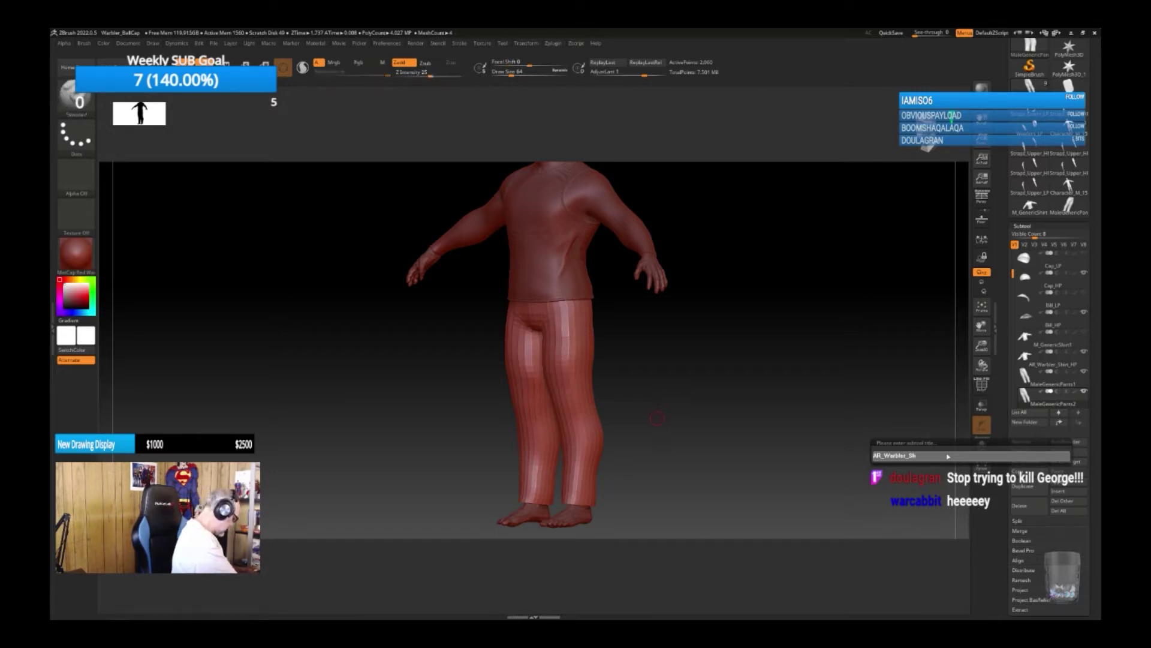
pyautogui.write('irts')
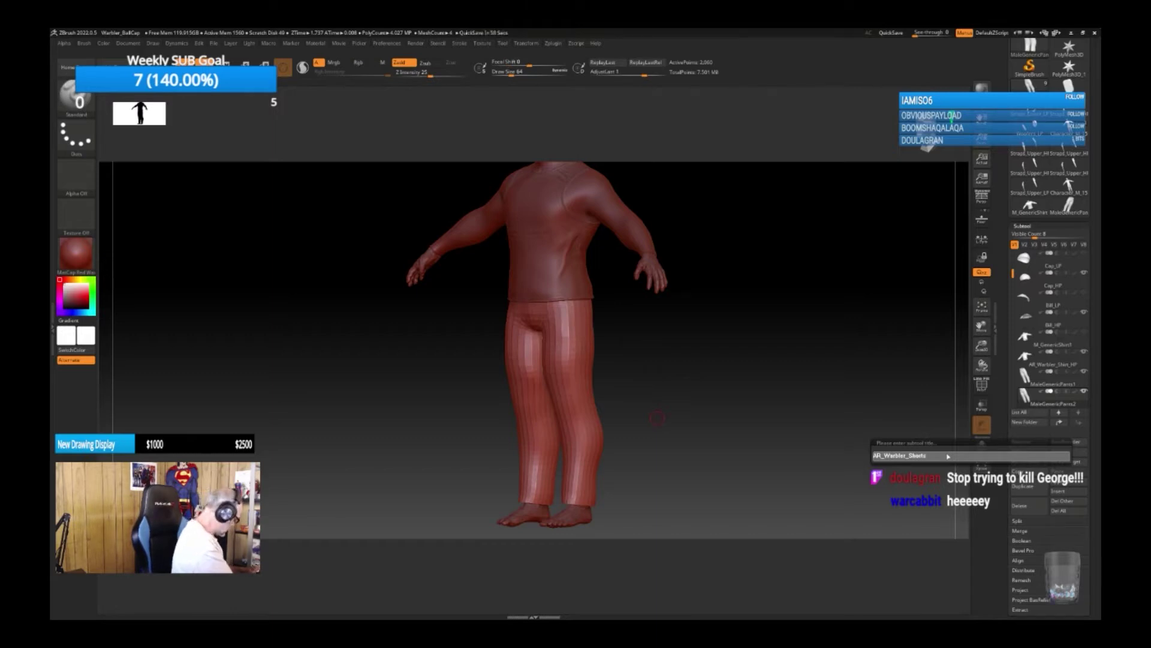
pyautogui.press('shift')
pyautogui.write('s')
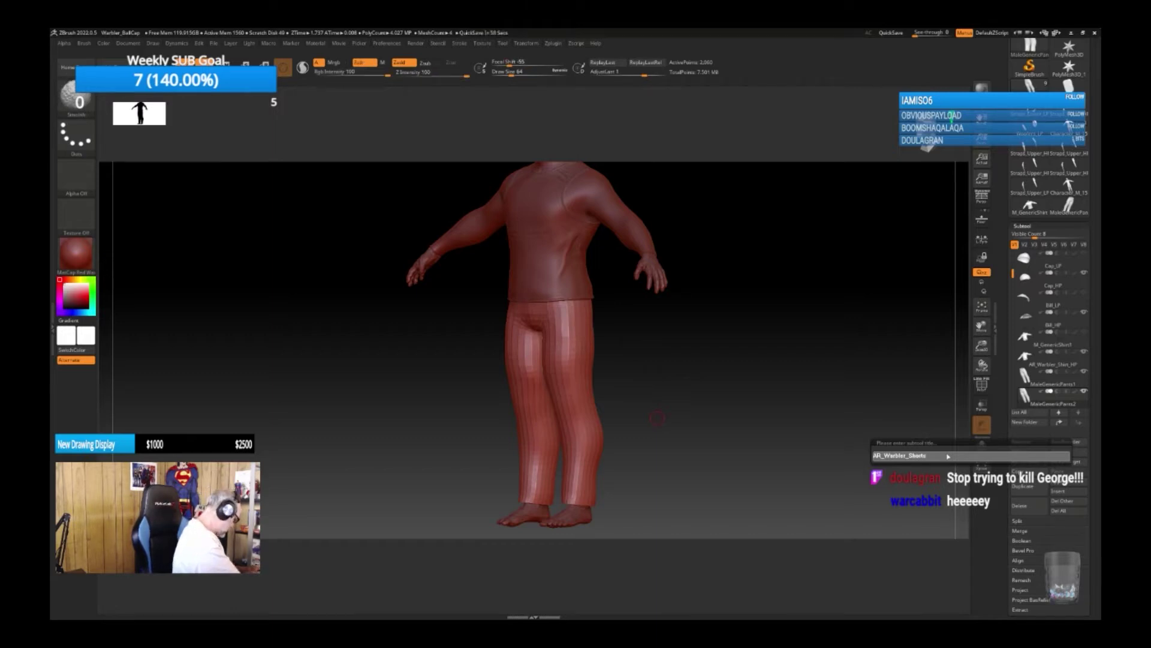
pyautogui.write('_HP')
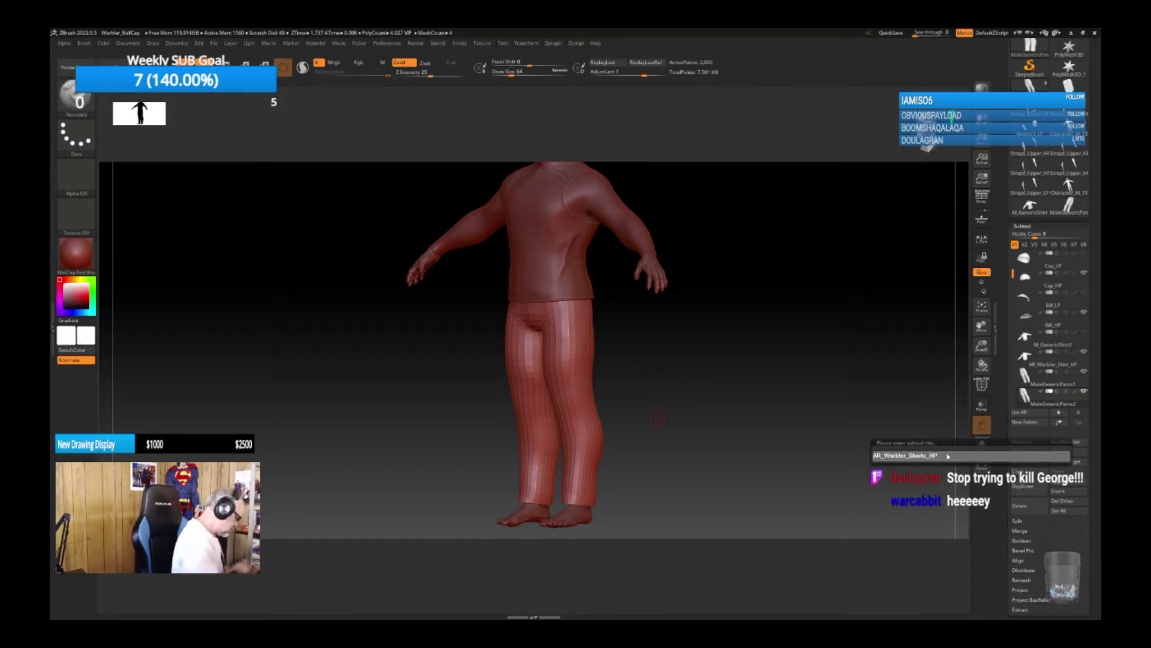
pyautogui.press('Return')
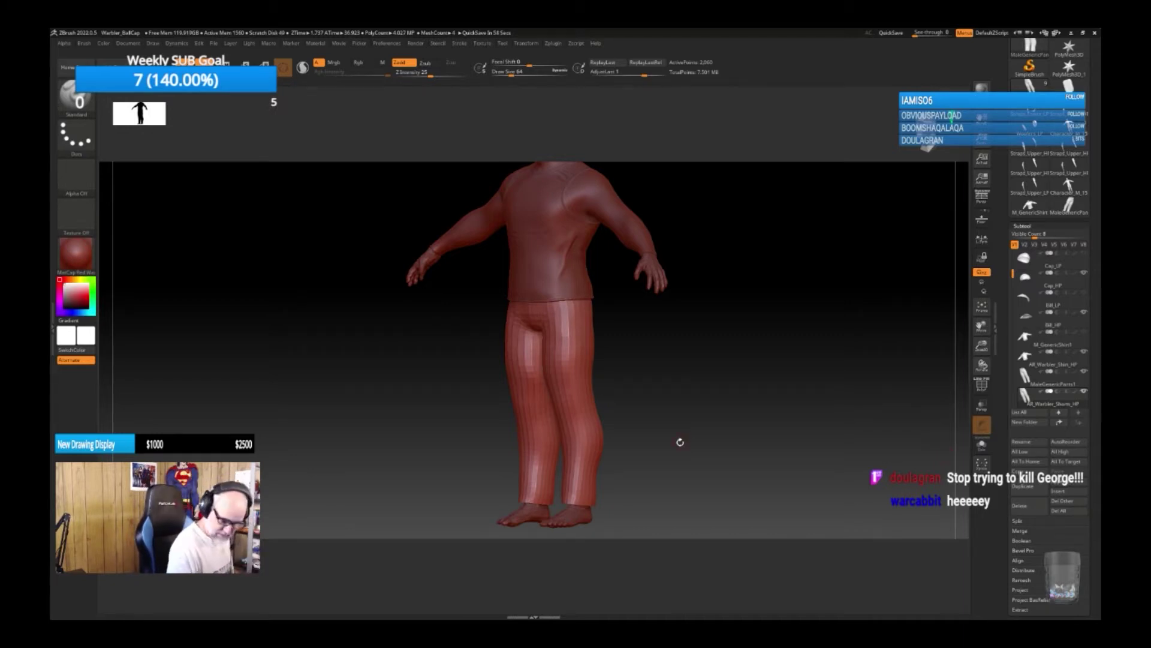
# Subdivide the AR_Warbler_Shorts_HP mesh repeatedly, up to subdivision level 6.
pyautogui.keyDown('alt'); pyautogui.moveTo(721, 407); pyautogui.dragTo(713, 428); pyautogui.keyUp('alt')
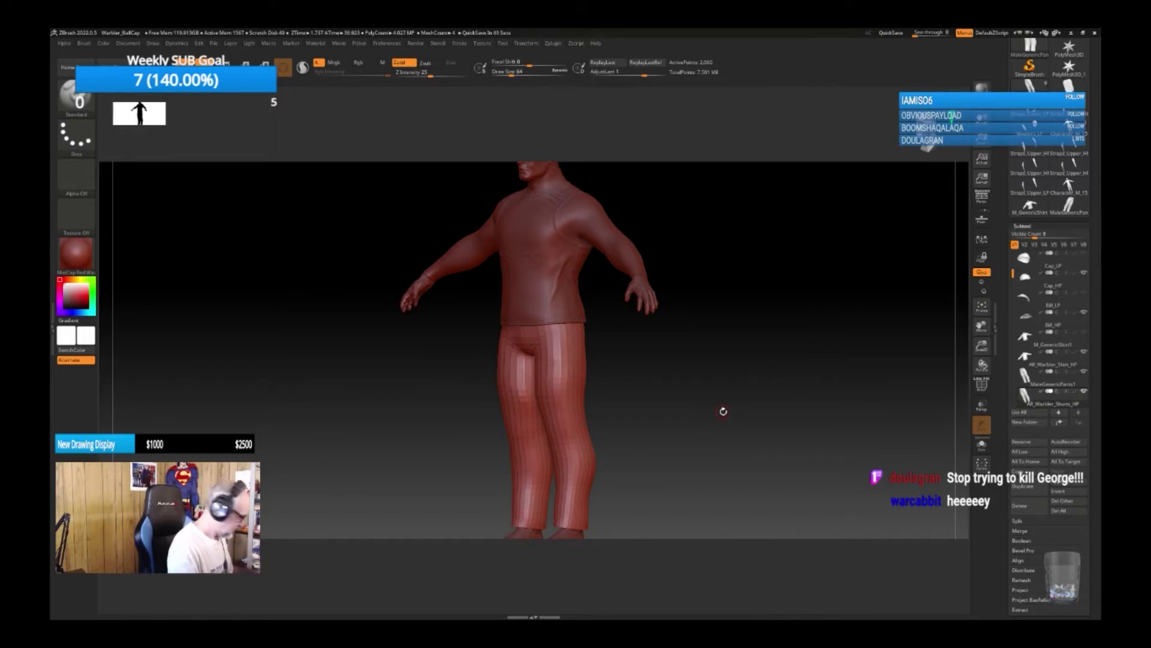
pyautogui.moveTo(723, 411); pyautogui.dragTo(649, 380)
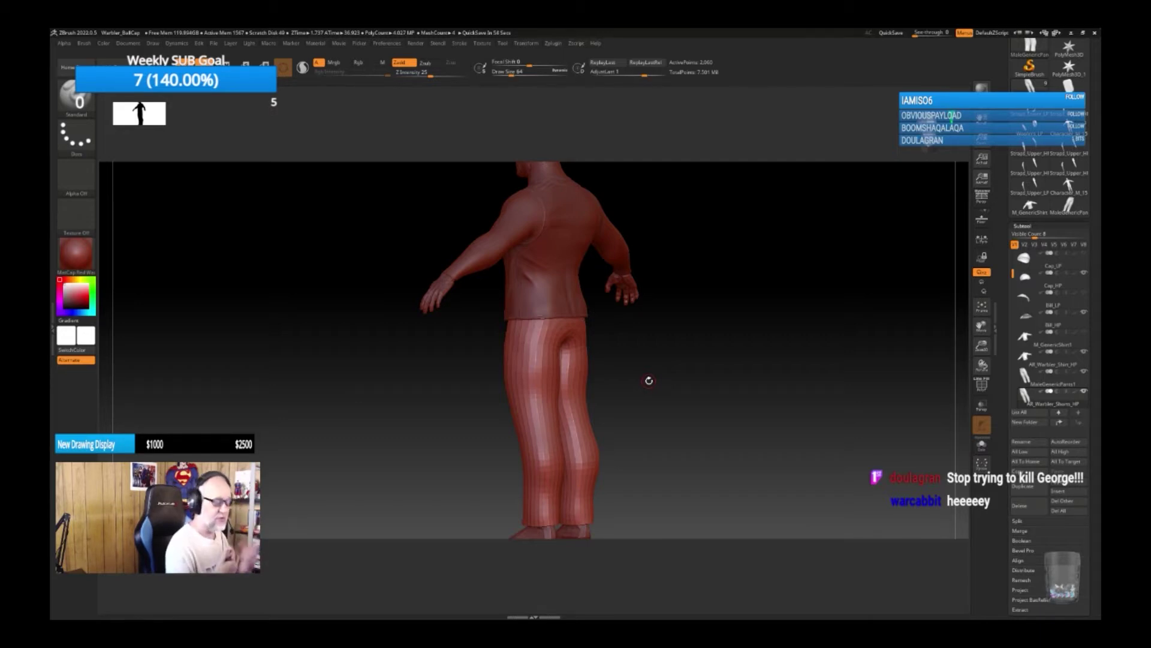
pyautogui.moveTo(676, 404); pyautogui.dragTo(707, 420)
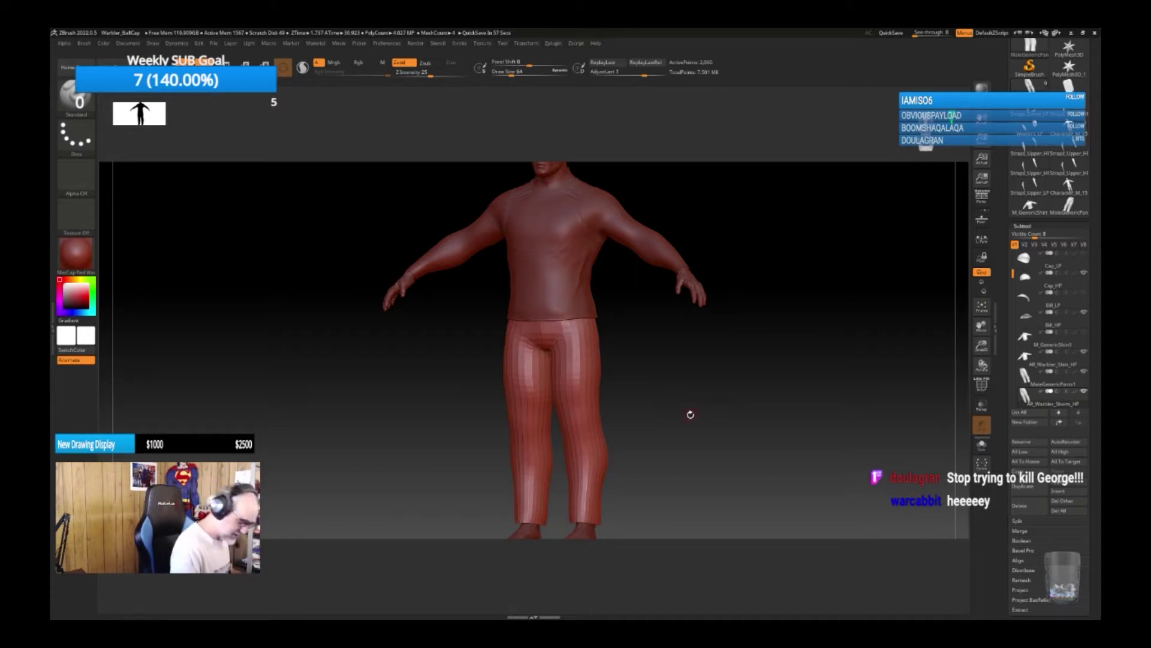
pyautogui.moveTo(686, 414); pyautogui.dragTo(679, 421)
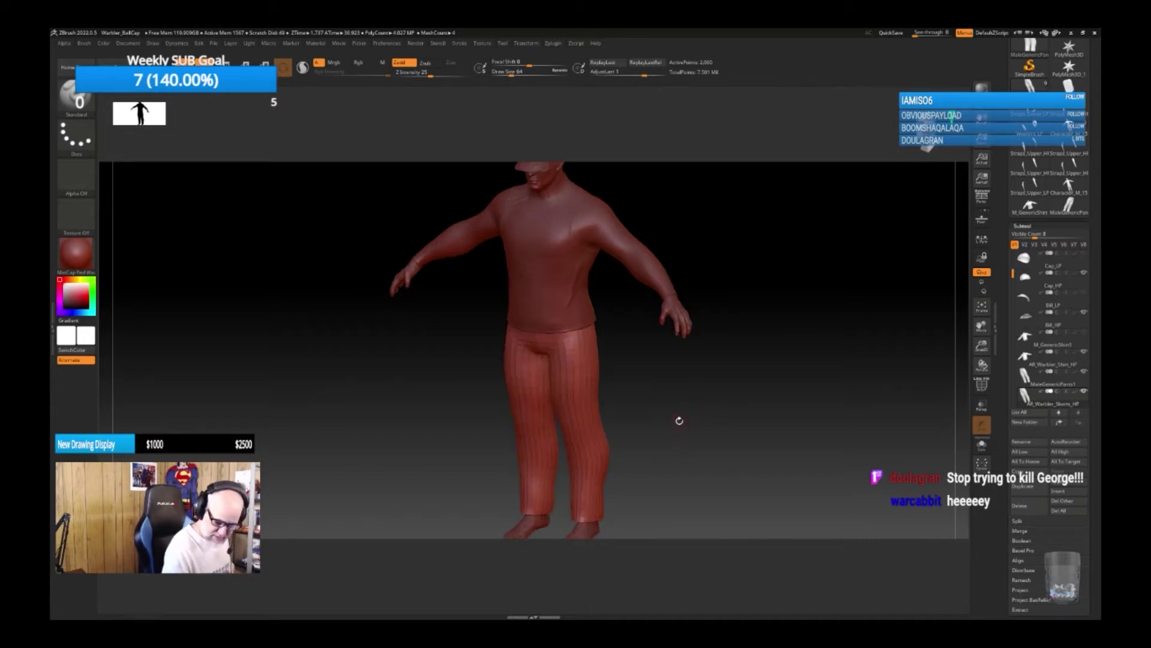
pyautogui.click(1024, 226)
pyautogui.click(1028, 234)
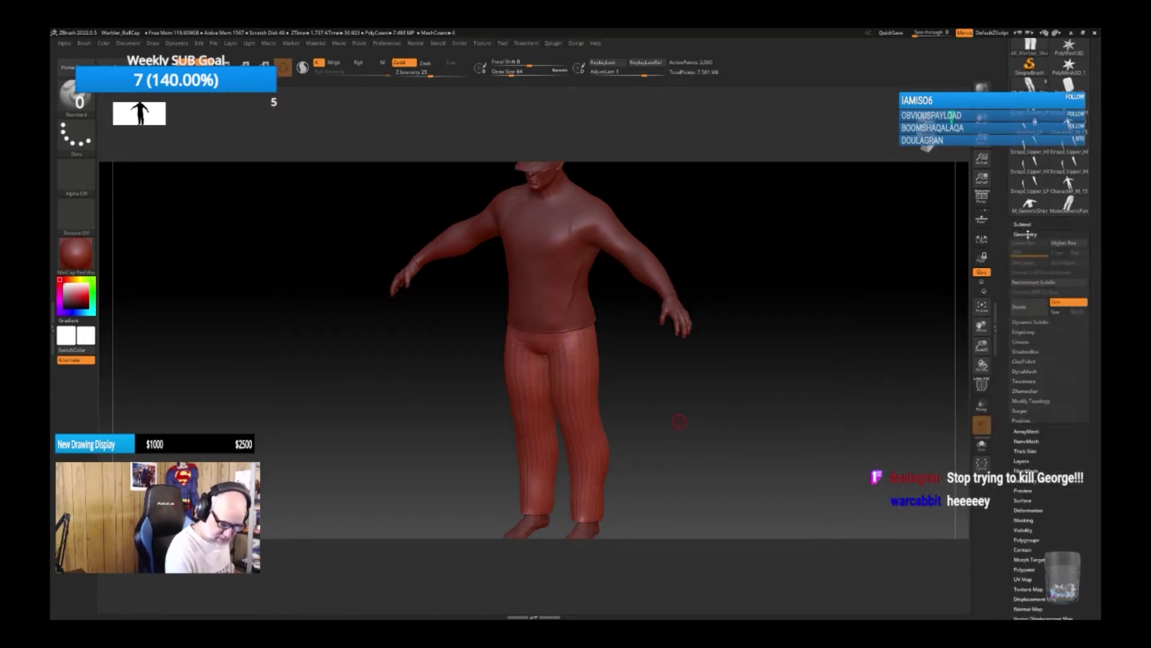
pyautogui.click(1037, 309)
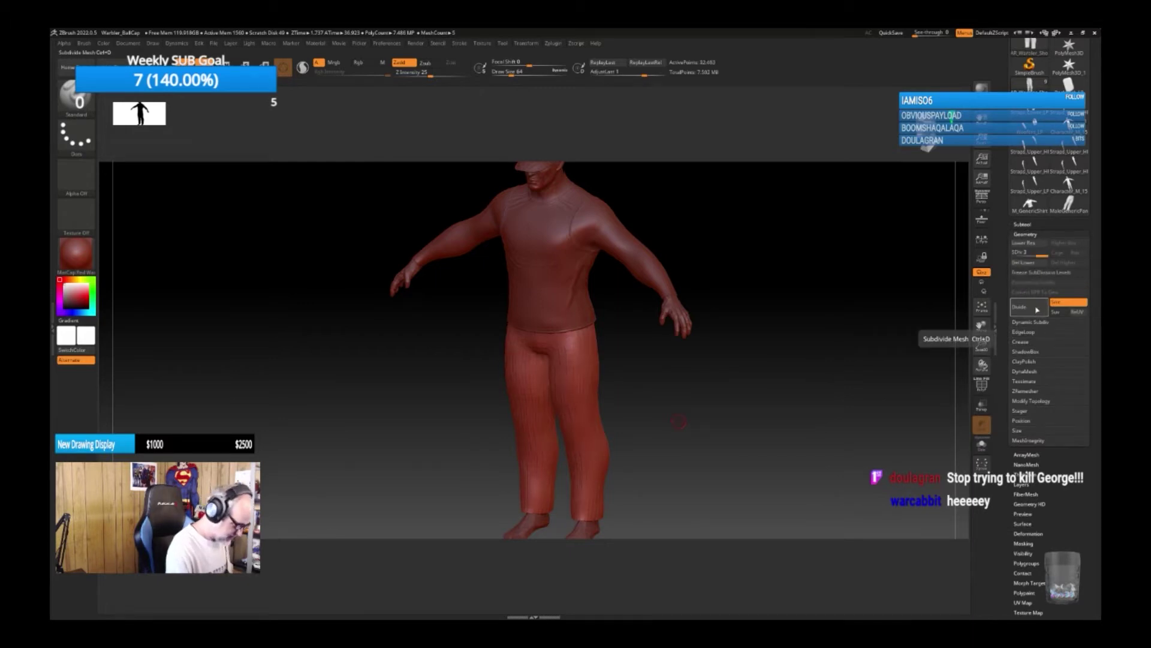
pyautogui.click(1037, 310)
pyautogui.click(1037, 310)
pyautogui.click(1036, 310)
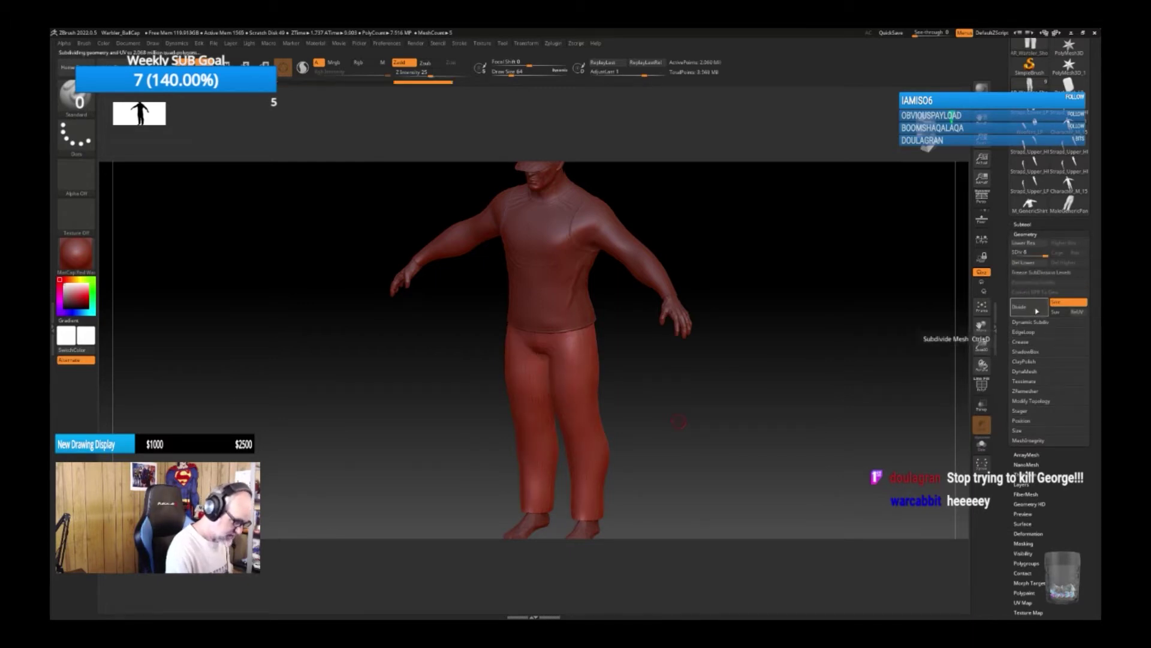
# Hide the AR_Warbler_Shirt_HP subtool so the waist area of the pants is exposed.
pyautogui.moveTo(678, 421)
pyautogui.mouseDown()
pyautogui.moveTo(684, 406)
pyautogui.moveTo(672, 442)
pyautogui.mouseUp()
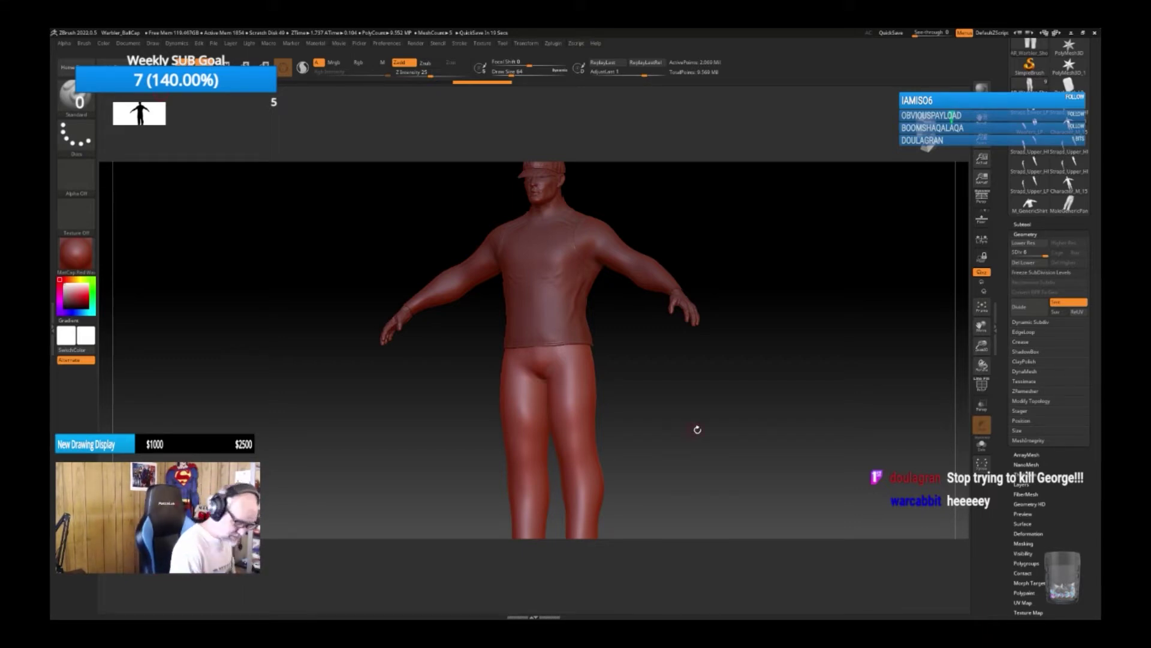
pyautogui.click(1025, 224)
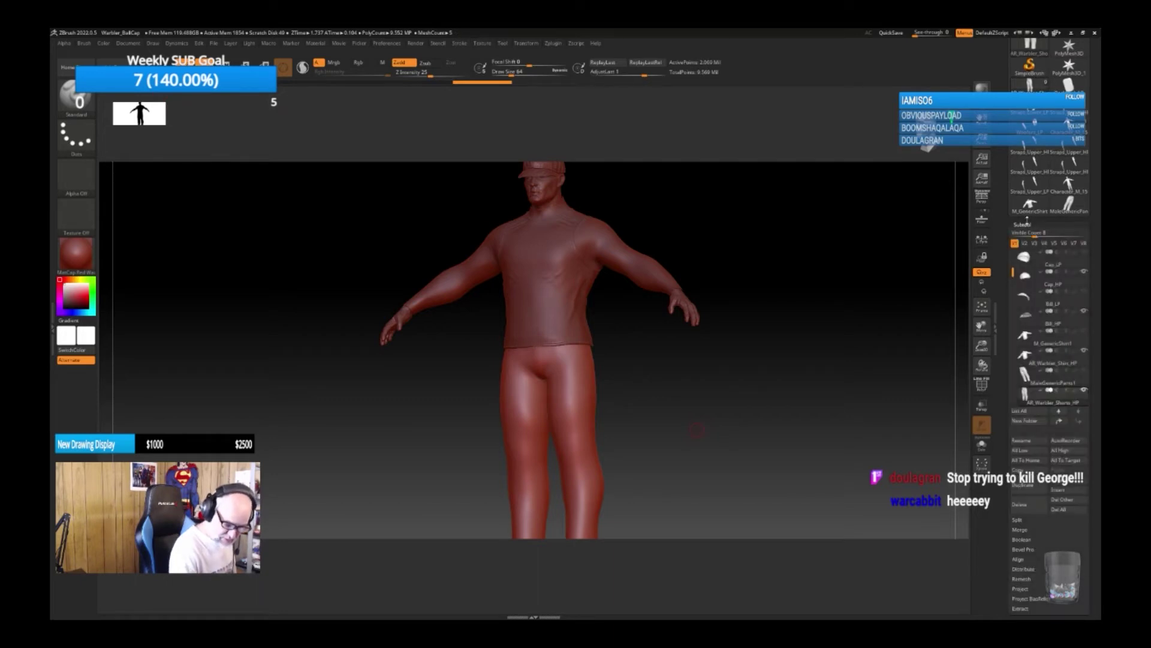
pyautogui.click(1083, 350)
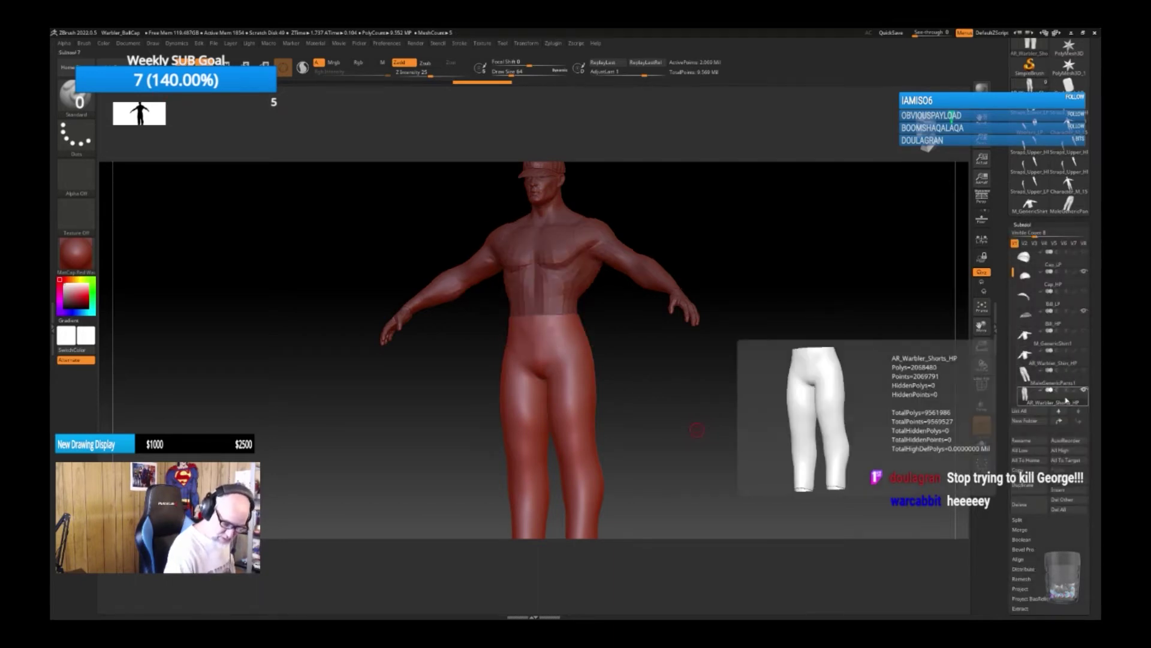
pyautogui.click(1084, 390)
# Choose the Fabric_seam_07 brush and toggle the LazyMouse option for its stroke.
pyautogui.keyDown('ctrl'); pyautogui.moveTo(665, 426); pyautogui.dragTo(672, 449, button='right'); pyautogui.keyUp('ctrl')
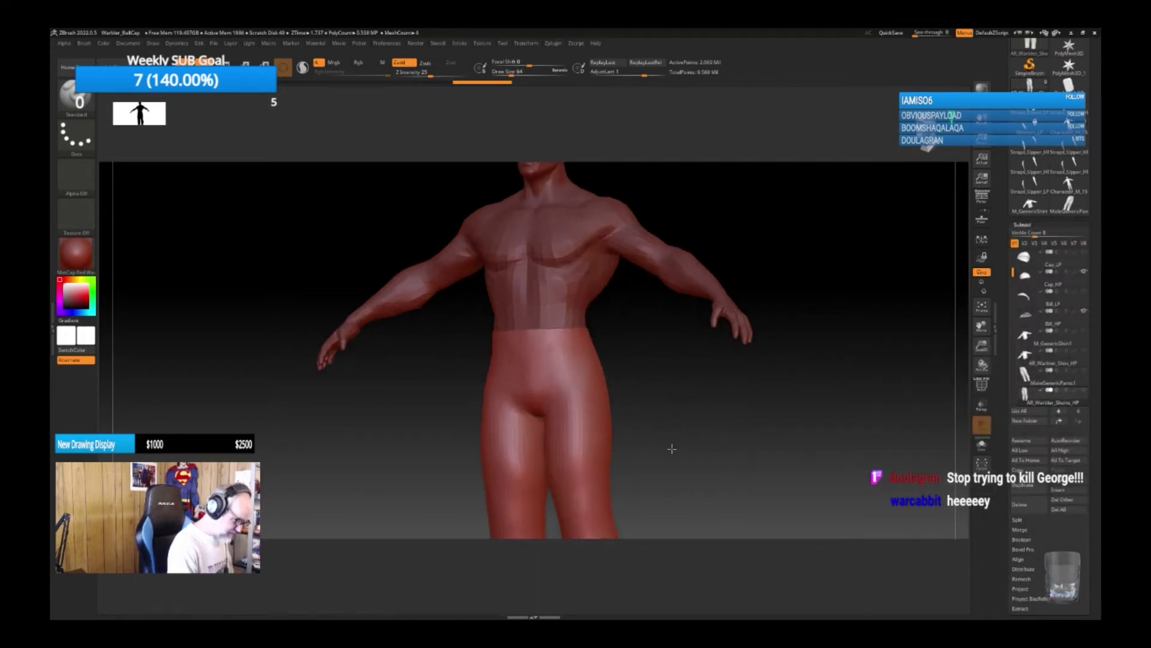
pyautogui.moveTo(671, 448)
pyautogui.keyDown('alt'); pyautogui.mouseDown()
pyautogui.moveTo(681, 438)
pyautogui.moveTo(686, 452)
pyautogui.moveTo(702, 452)
pyautogui.moveTo(672, 472)
pyautogui.moveTo(666, 442)
pyautogui.moveTo(681, 424)
pyautogui.moveTo(646, 431)
pyautogui.moveTo(678, 431)
pyautogui.mouseUp(); pyautogui.keyUp('alt')
pyautogui.press('b')
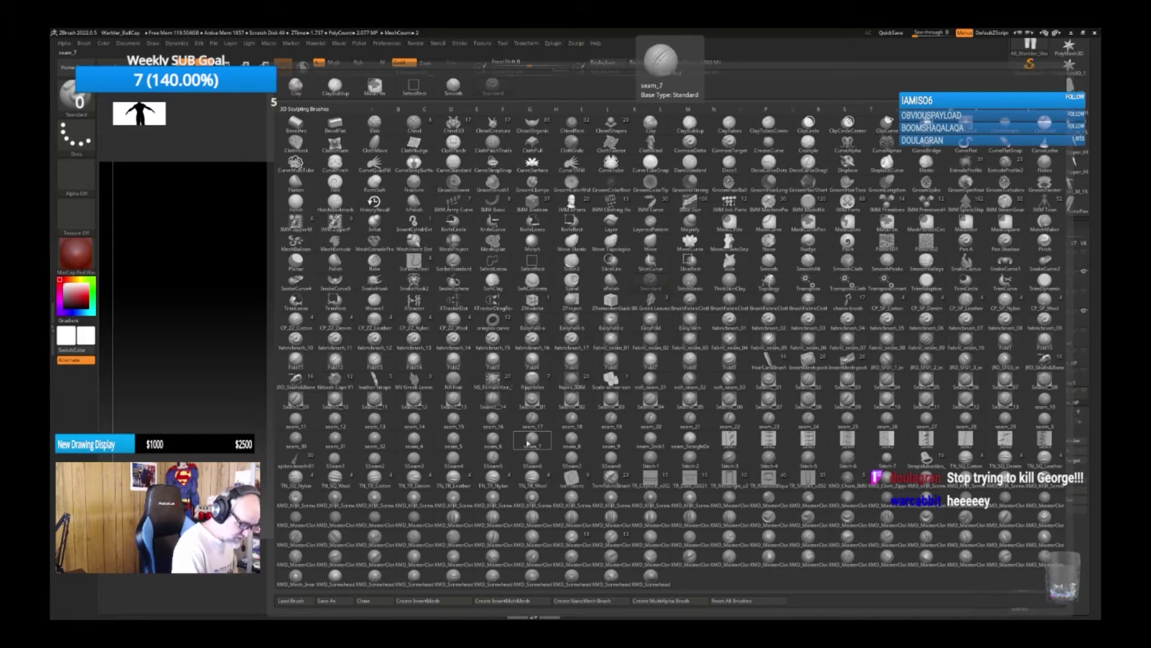
pyautogui.click(653, 351)
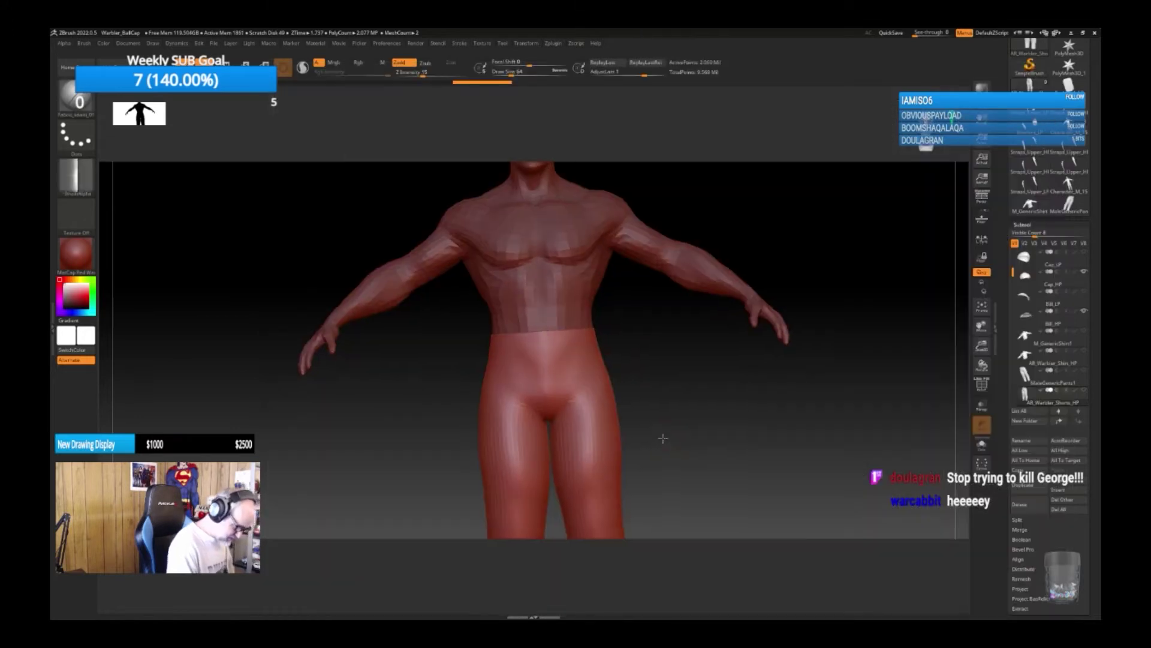
pyautogui.moveTo(663, 438); pyautogui.dragTo(655, 428)
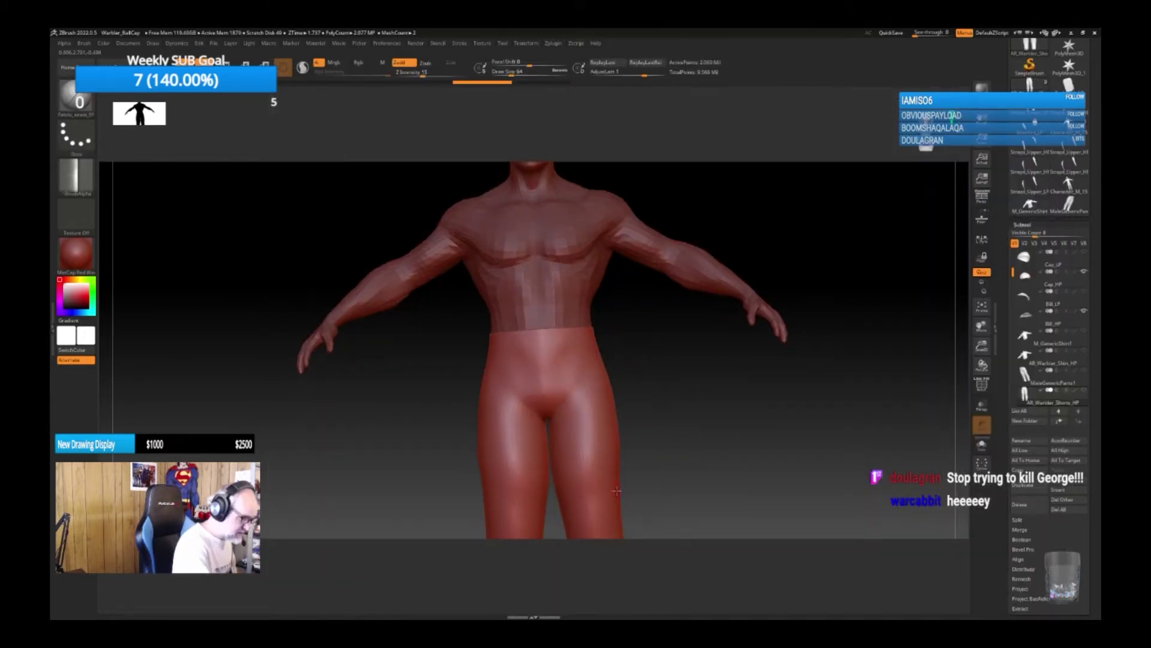
pyautogui.click(459, 44)
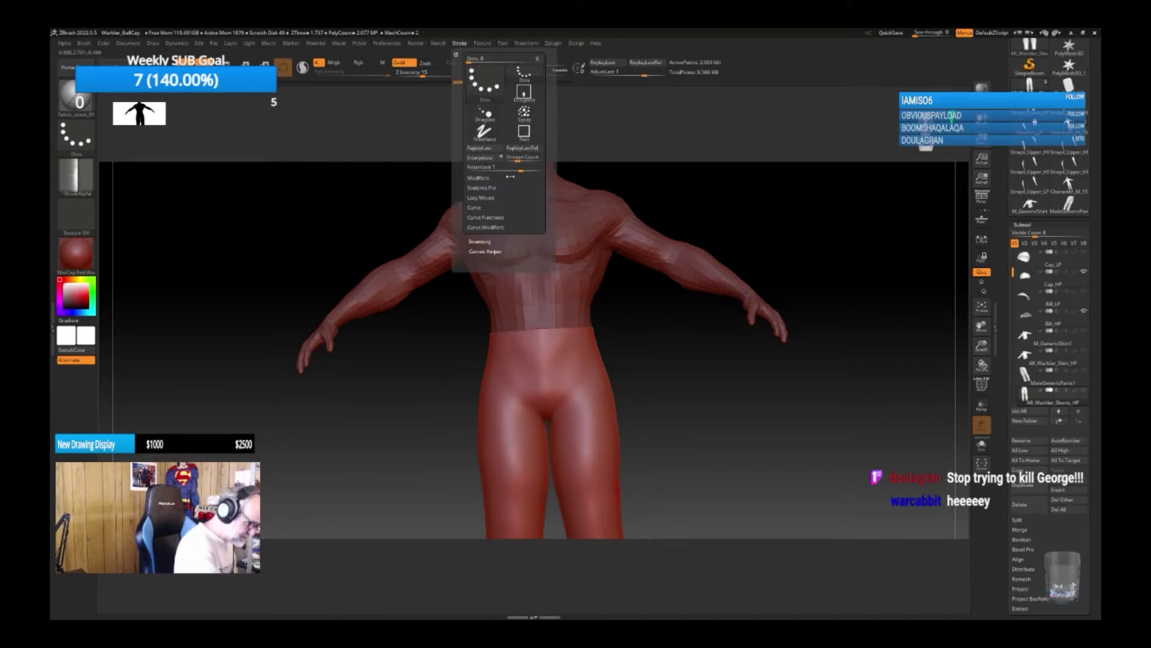
pyautogui.click(481, 198)
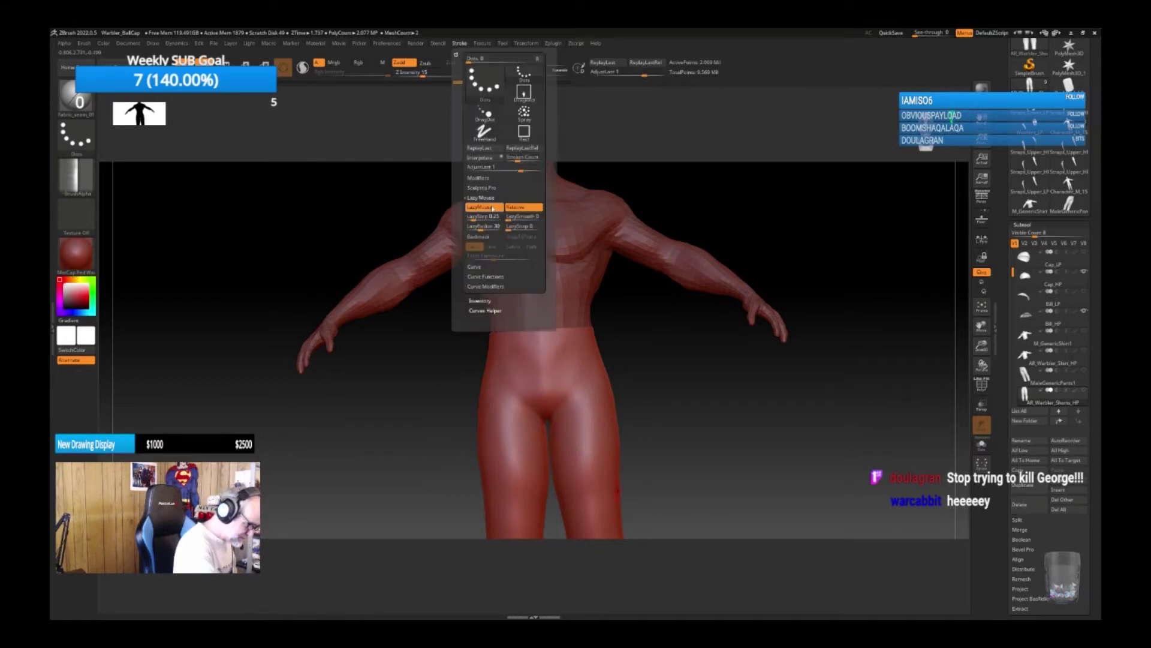
pyautogui.click(484, 208)
# Draw a seam down the outer side of the pants leg, undoing the first stroke and redrawing it longer.
pyautogui.moveTo(694, 436)
pyautogui.mouseDown()
pyautogui.moveTo(751, 420)
pyautogui.moveTo(699, 376)
pyautogui.moveTo(707, 368)
pyautogui.moveTo(700, 401)
pyautogui.moveTo(692, 383)
pyautogui.moveTo(688, 393)
pyautogui.mouseUp()
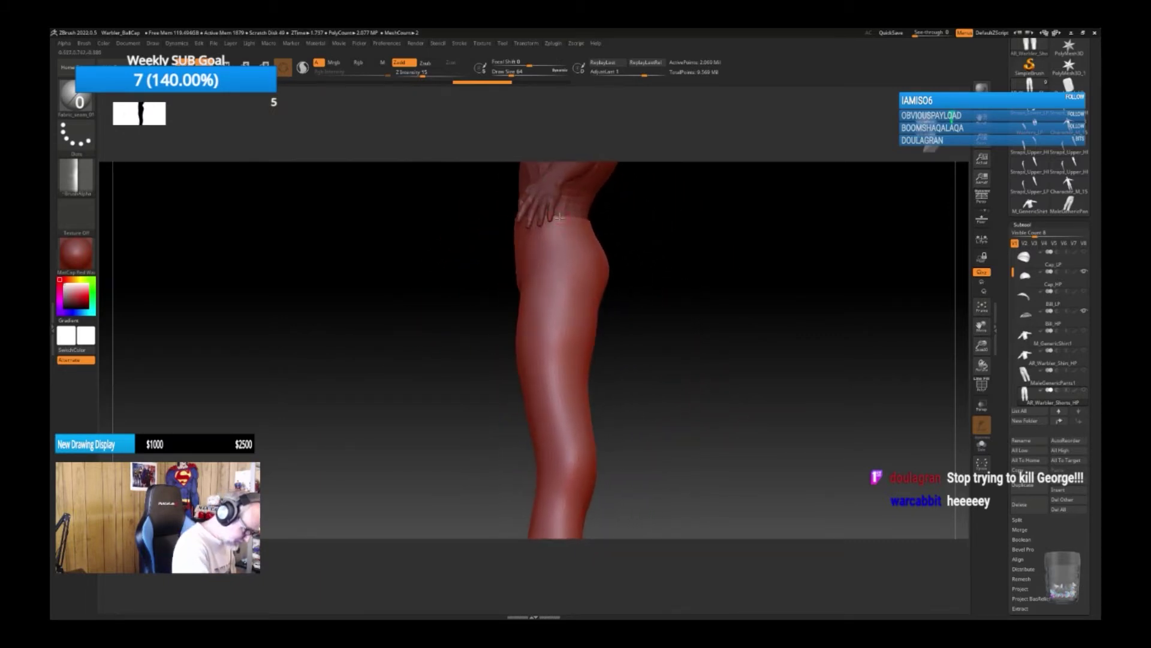
pyautogui.moveTo(557, 279); pyautogui.dragTo(557, 367)
pyautogui.hotkey('ctrl', 'z')
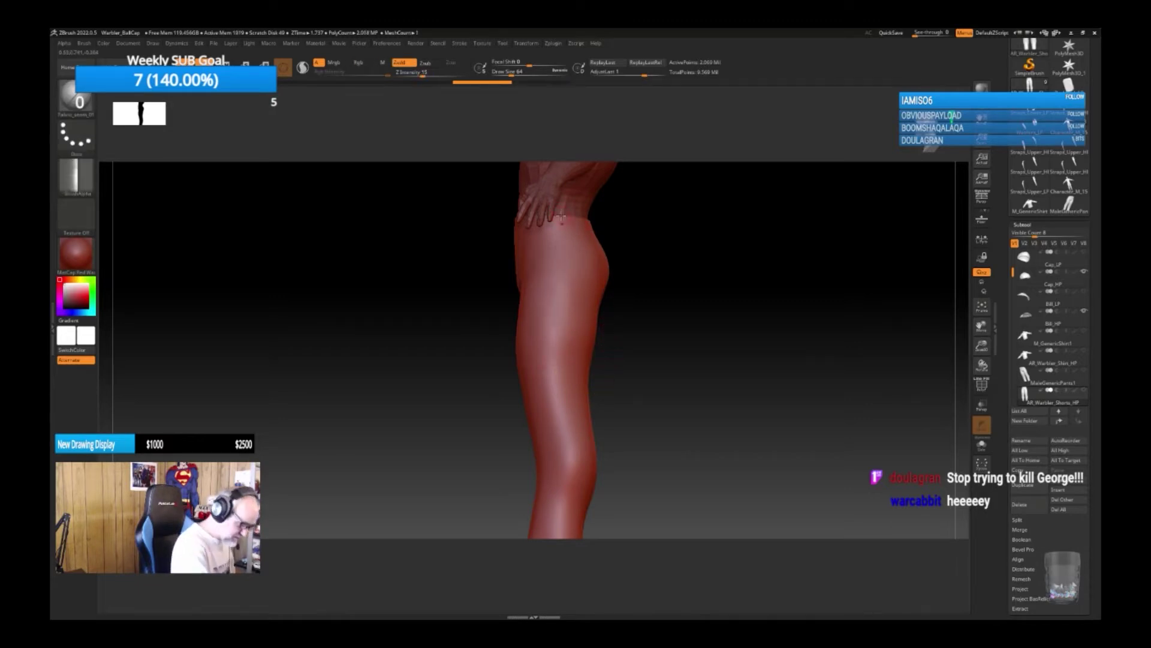
pyautogui.moveTo(555, 267)
pyautogui.mouseDown()
pyautogui.moveTo(549, 376)
pyautogui.moveTo(566, 489)
pyautogui.mouseUp()
# Draw a centre seam on the pants from the front waist through the crotch and up to the back waist.
pyautogui.moveTo(624, 420)
pyautogui.mouseDown()
pyautogui.moveTo(725, 416)
pyautogui.moveTo(689, 418)
pyautogui.moveTo(666, 404)
pyautogui.moveTo(689, 426)
pyautogui.moveTo(650, 401)
pyautogui.mouseUp()
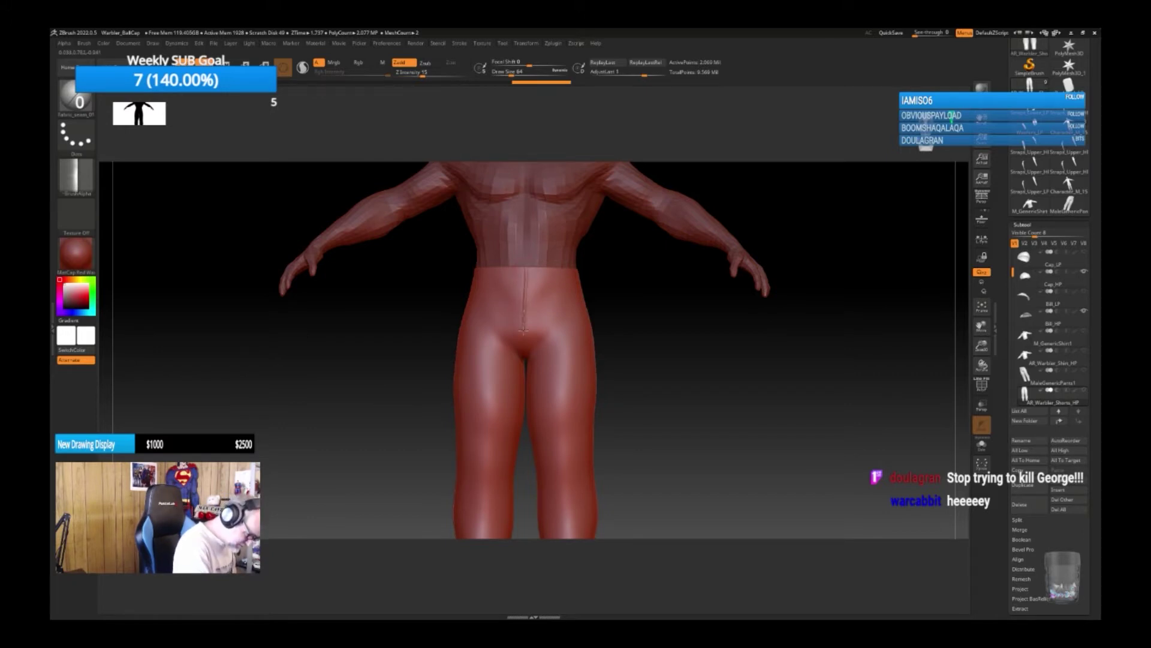
pyautogui.moveTo(617, 404); pyautogui.dragTo(529, 208)
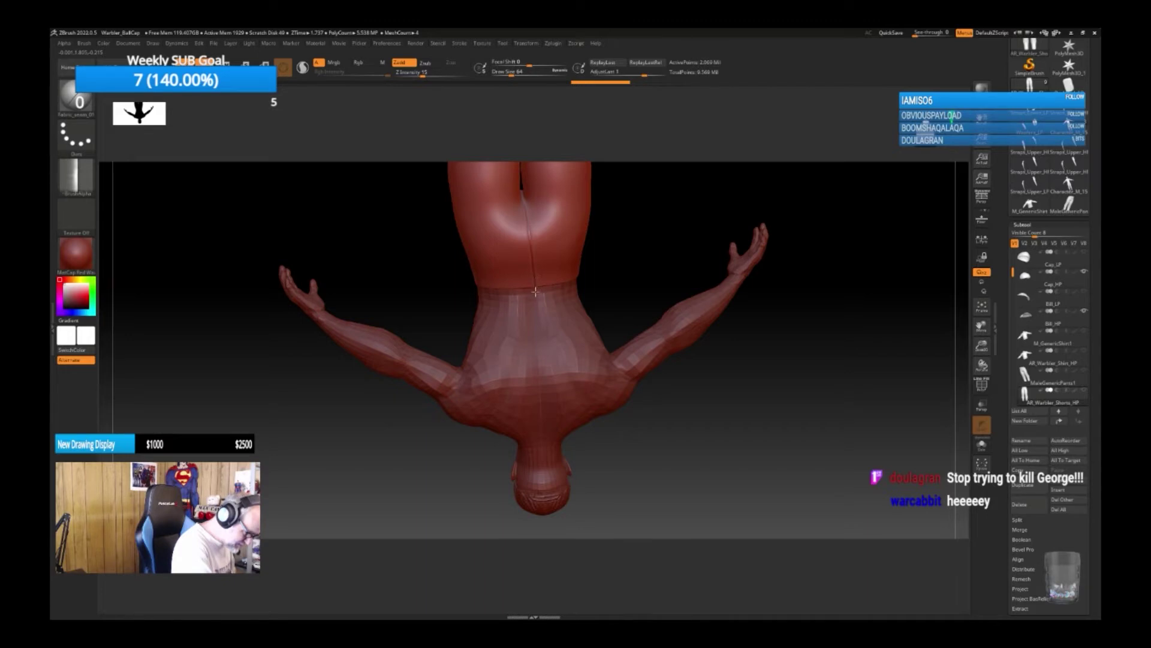
# Choose the Seams__10 brush and try a vertical stroke down the front of the pants leg.
pyautogui.moveTo(682, 239); pyautogui.dragTo(654, 360)
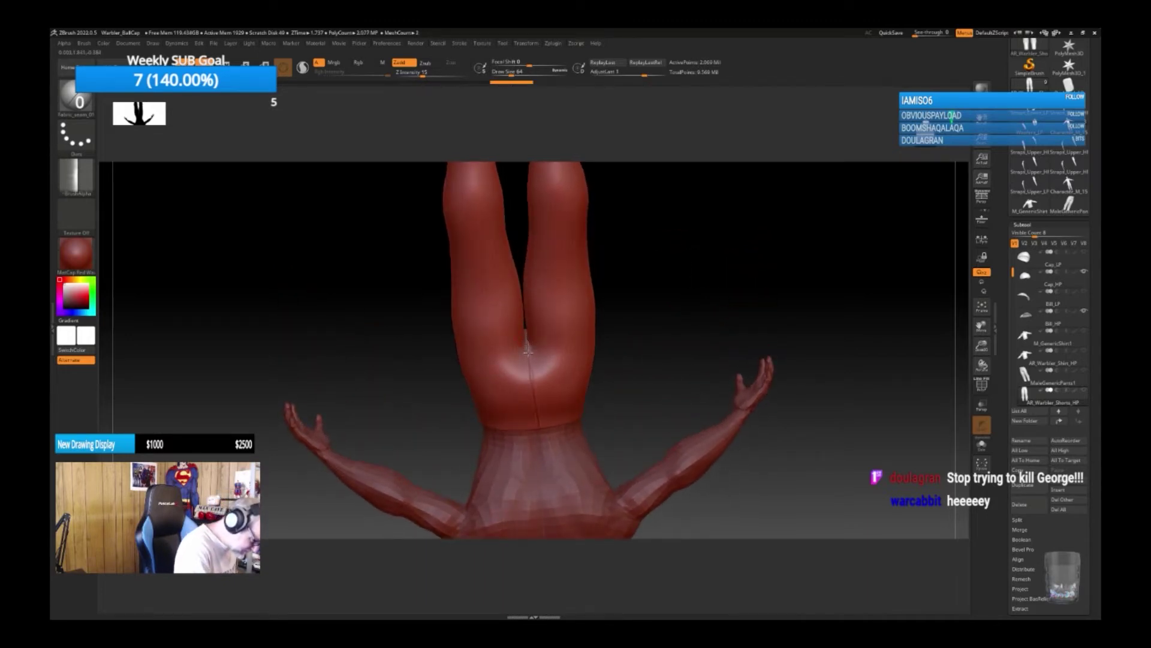
pyautogui.moveTo(728, 319); pyautogui.dragTo(723, 471)
pyautogui.keyDown('alt'); pyautogui.moveTo(703, 402); pyautogui.dragTo(720, 378); pyautogui.keyUp('alt')
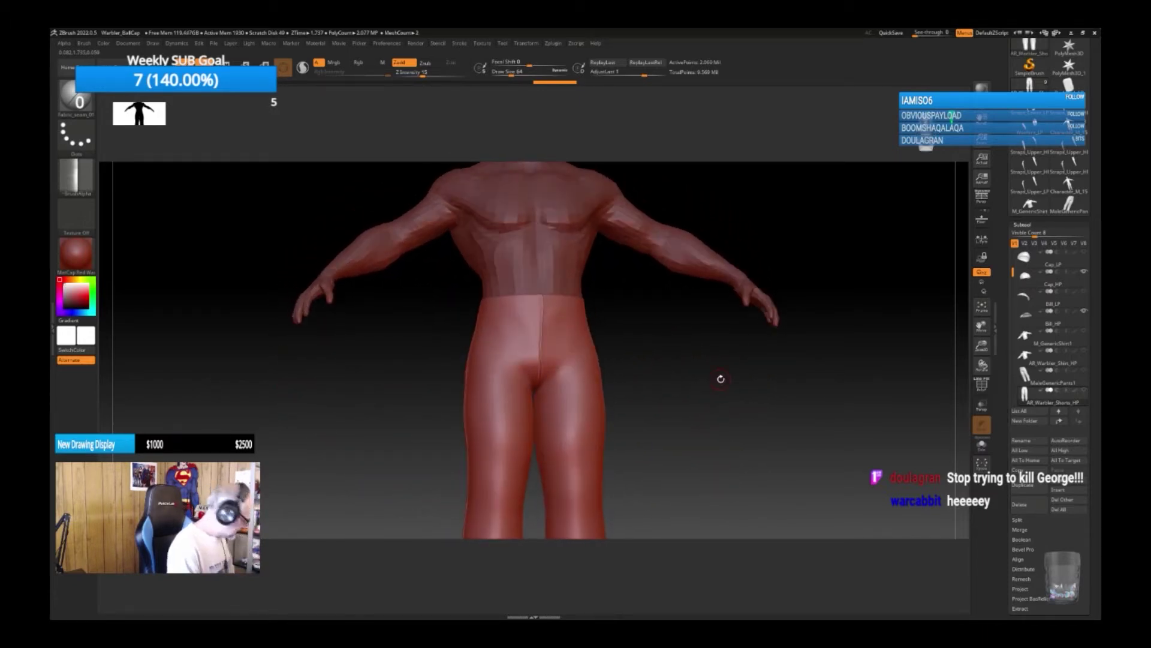
pyautogui.press('b')
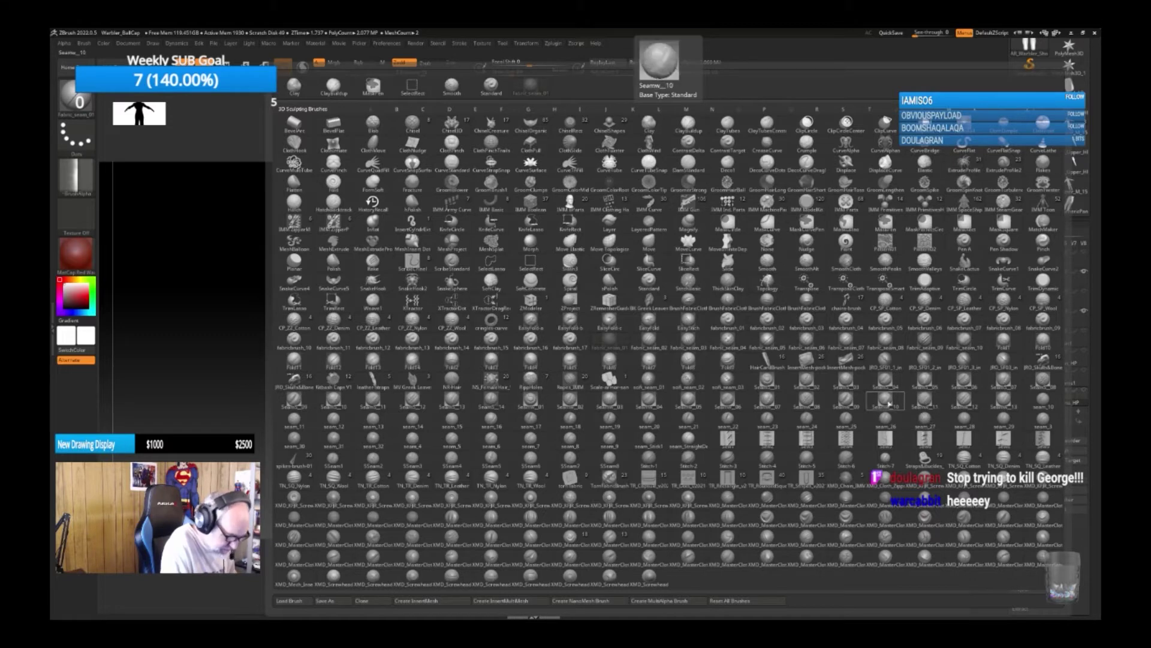
pyautogui.click(886, 400)
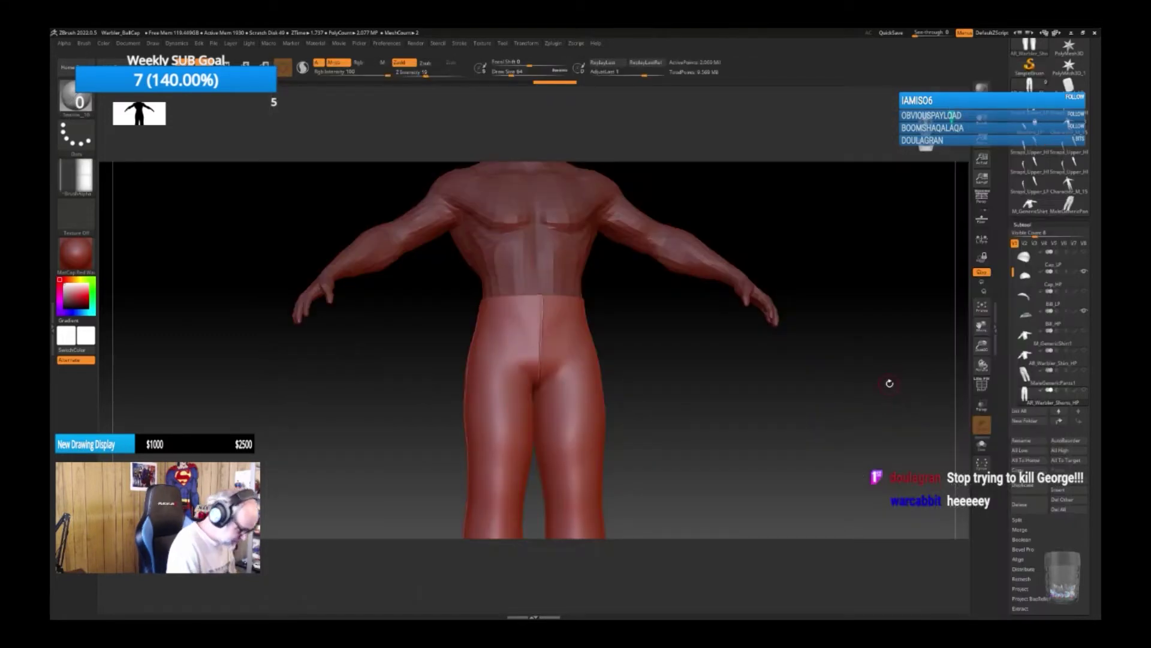
pyautogui.moveTo(577, 408); pyautogui.dragTo(578, 498)
pyautogui.press('ctrl')
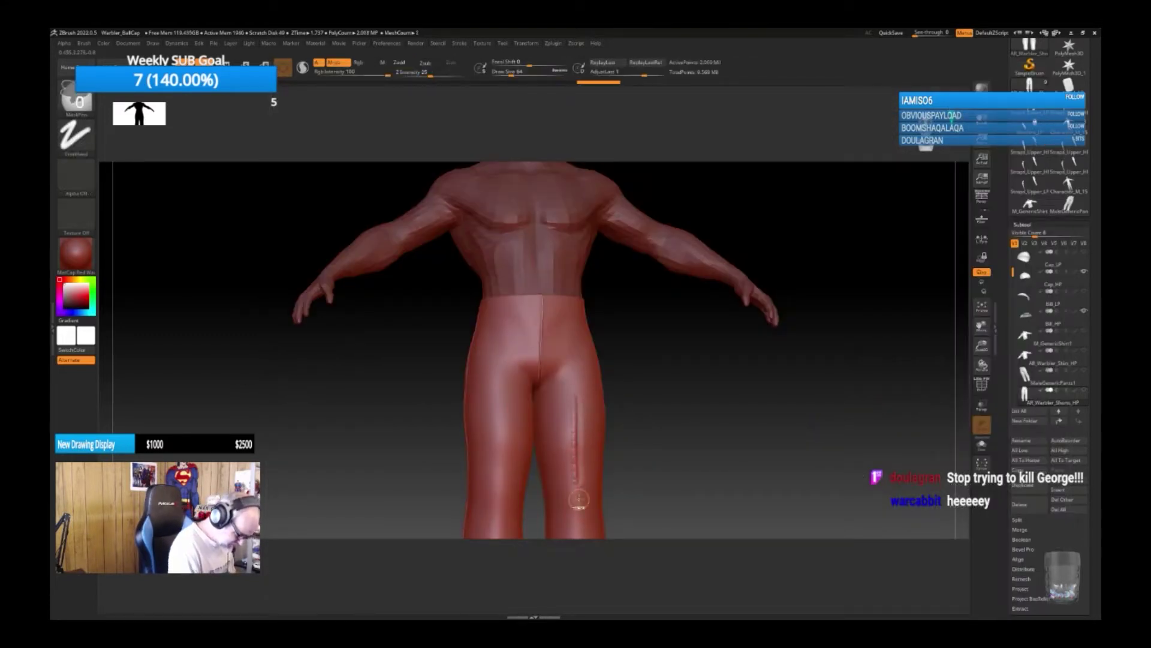
# Try a Seams__10 seam around the waist of the pants from the front toward the side.
pyautogui.moveTo(648, 355)
pyautogui.mouseDown()
pyautogui.moveTo(643, 344)
pyautogui.moveTo(661, 468)
pyautogui.mouseUp()
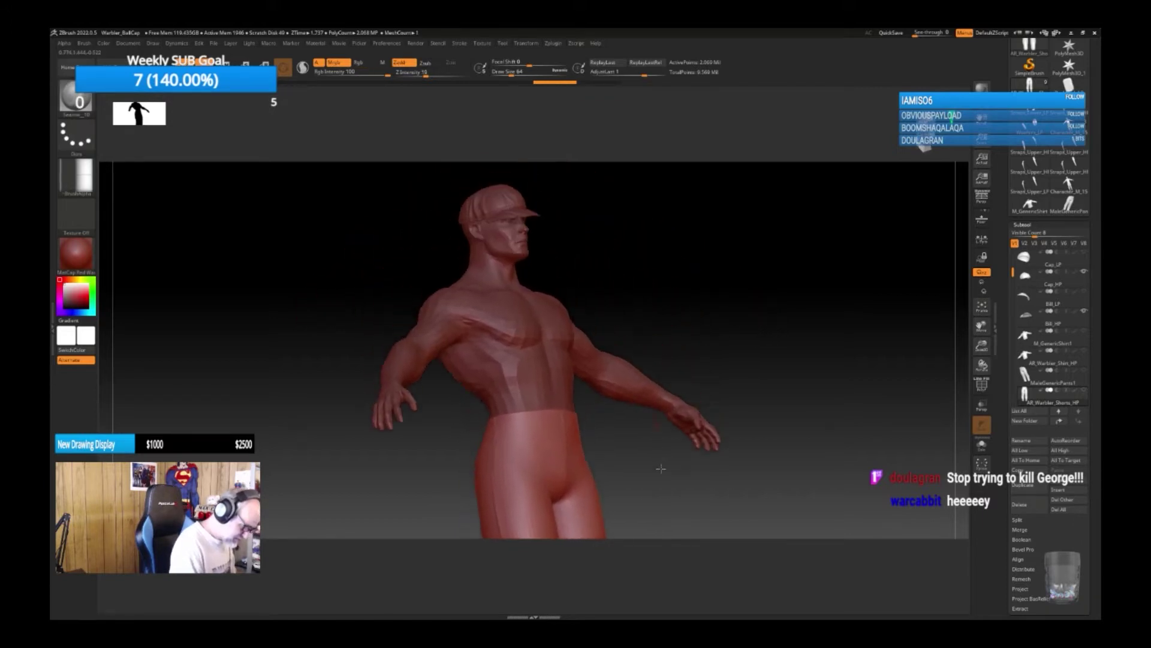
pyautogui.moveTo(595, 421); pyautogui.dragTo(576, 427)
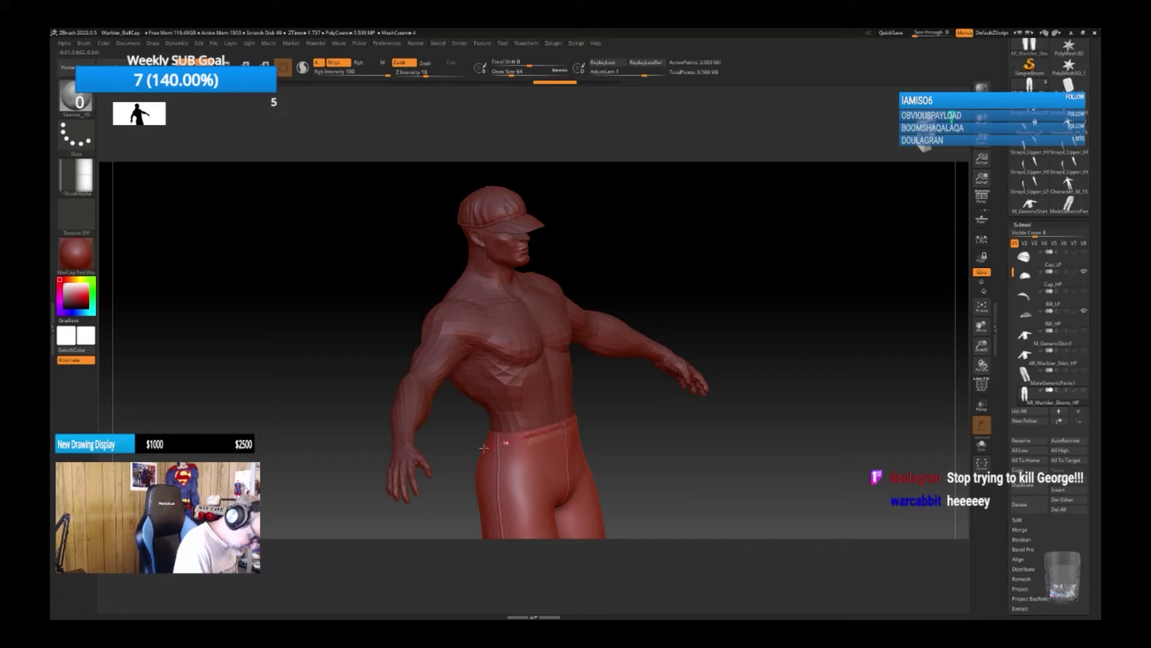
pyautogui.moveTo(467, 451); pyautogui.dragTo(463, 462)
pyautogui.moveTo(648, 459); pyautogui.dragTo(642, 457)
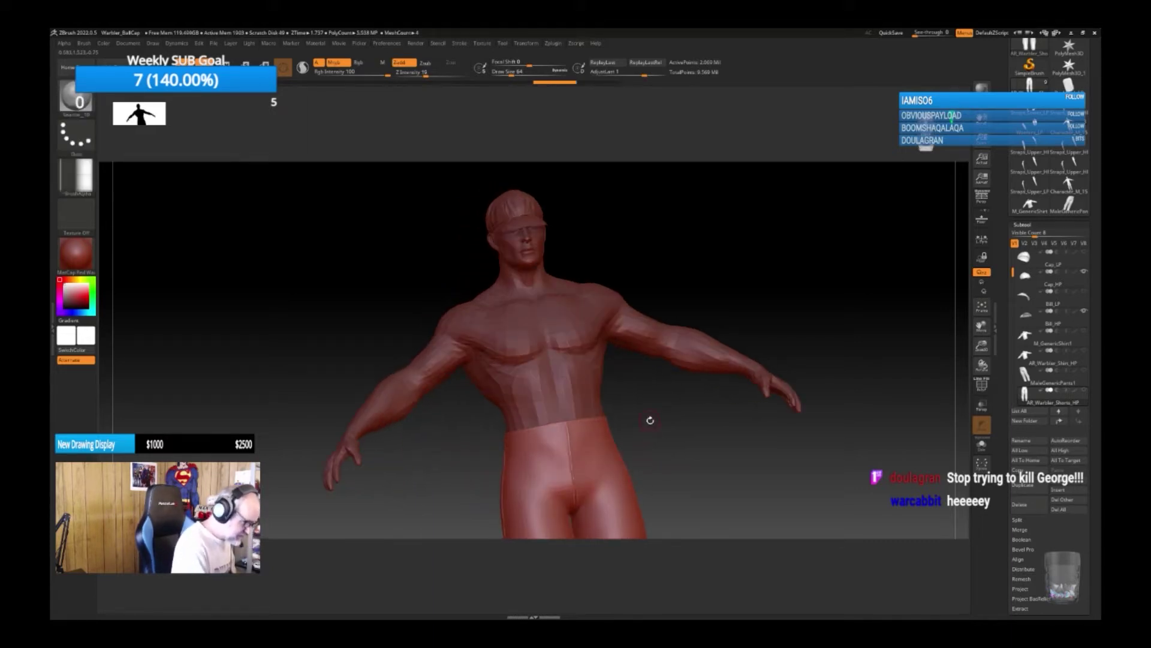
# Choose the Fabric_seam_09 brush and toggle the LazyMouse option for its stroke.
pyautogui.press('b')
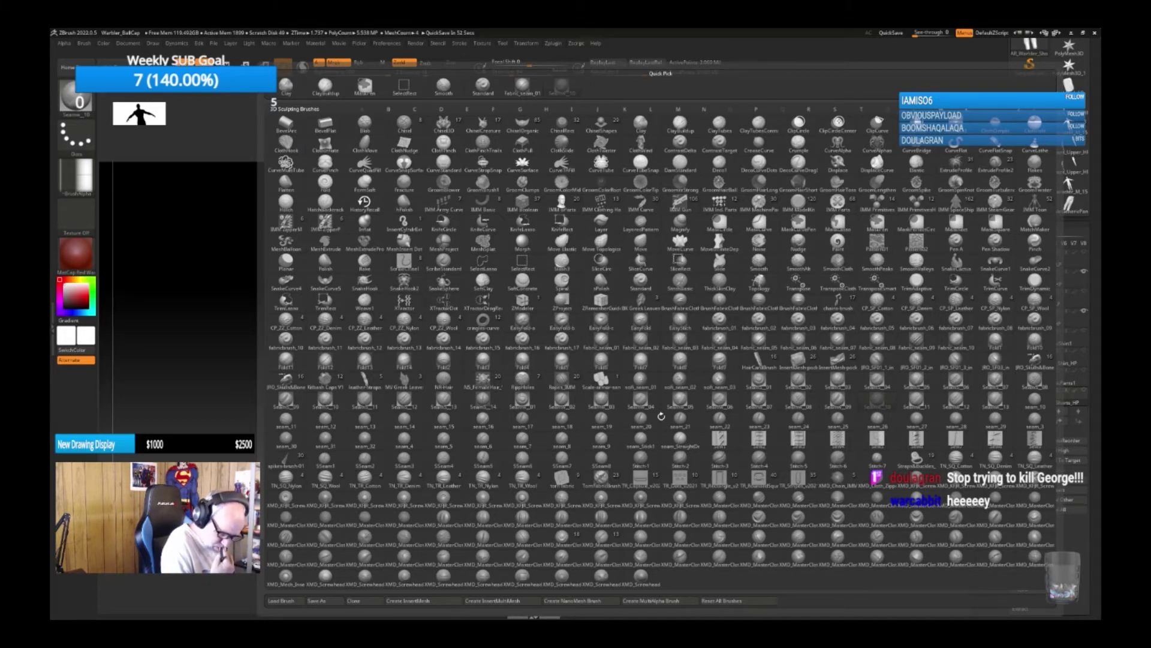
pyautogui.click(919, 337)
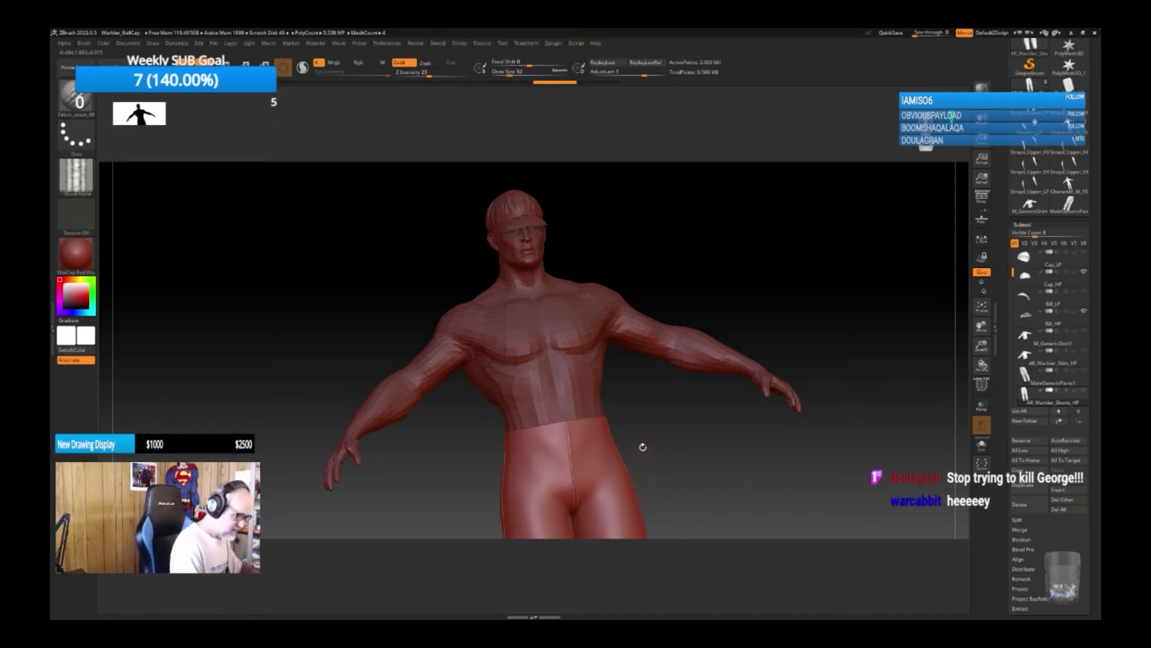
pyautogui.click(459, 44)
pyautogui.click(484, 209)
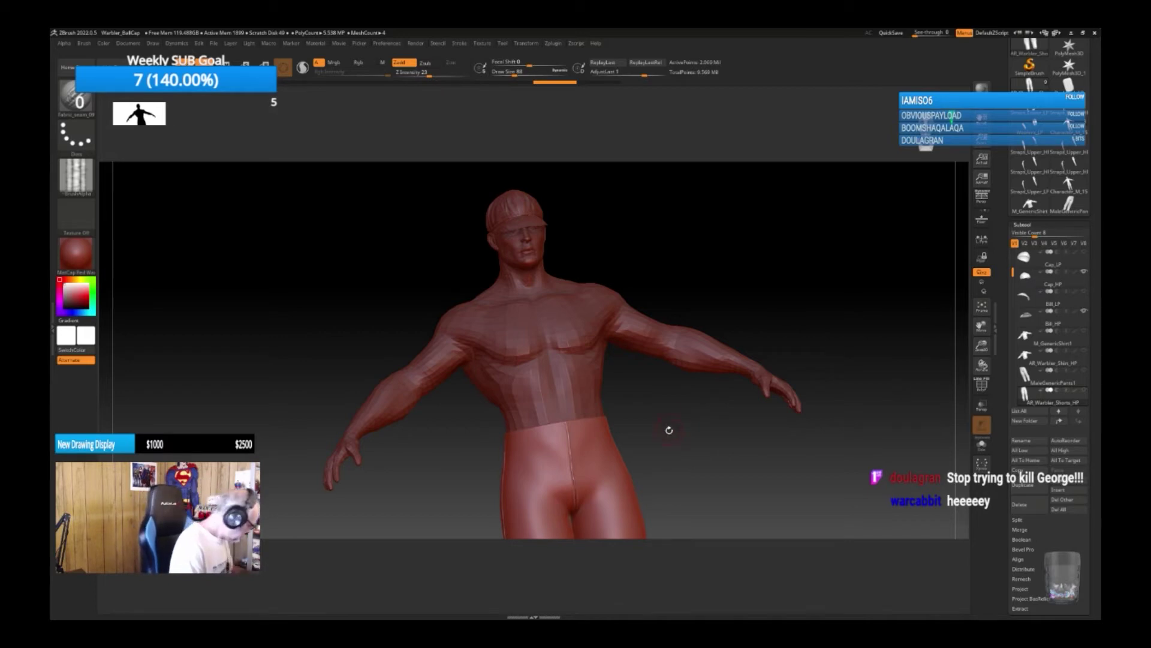
# Try a Fabric_seam_09 stroke along the front waist of the pants, undoing it.
pyautogui.moveTo(672, 430); pyautogui.dragTo(644, 424)
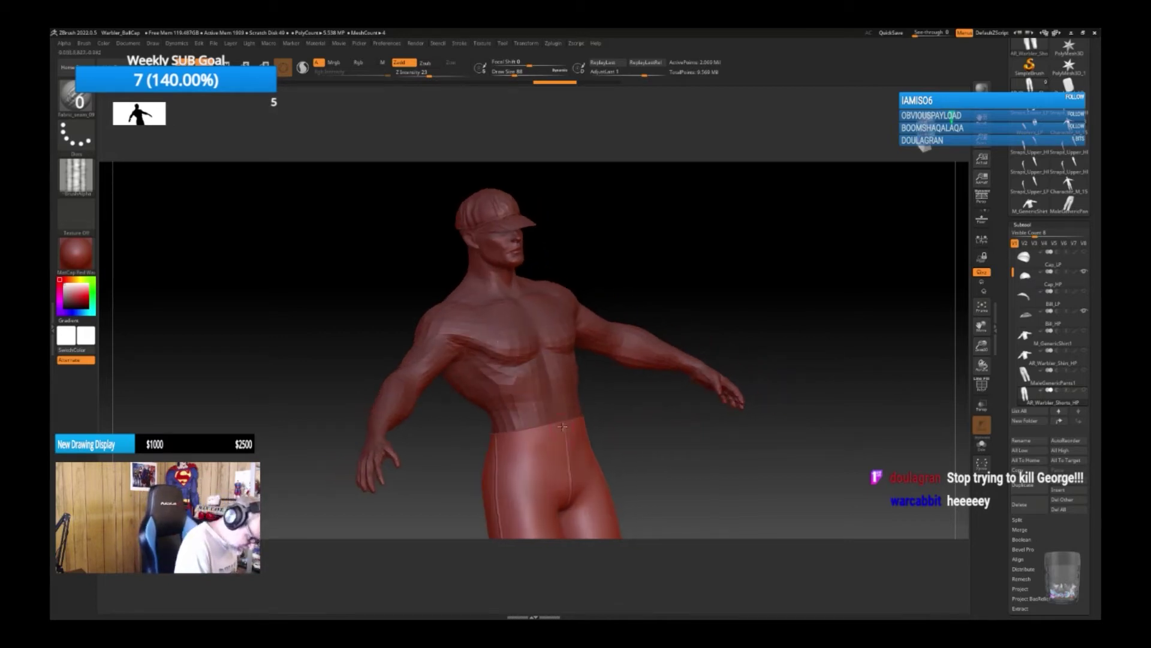
pyautogui.moveTo(562, 426); pyautogui.dragTo(495, 438)
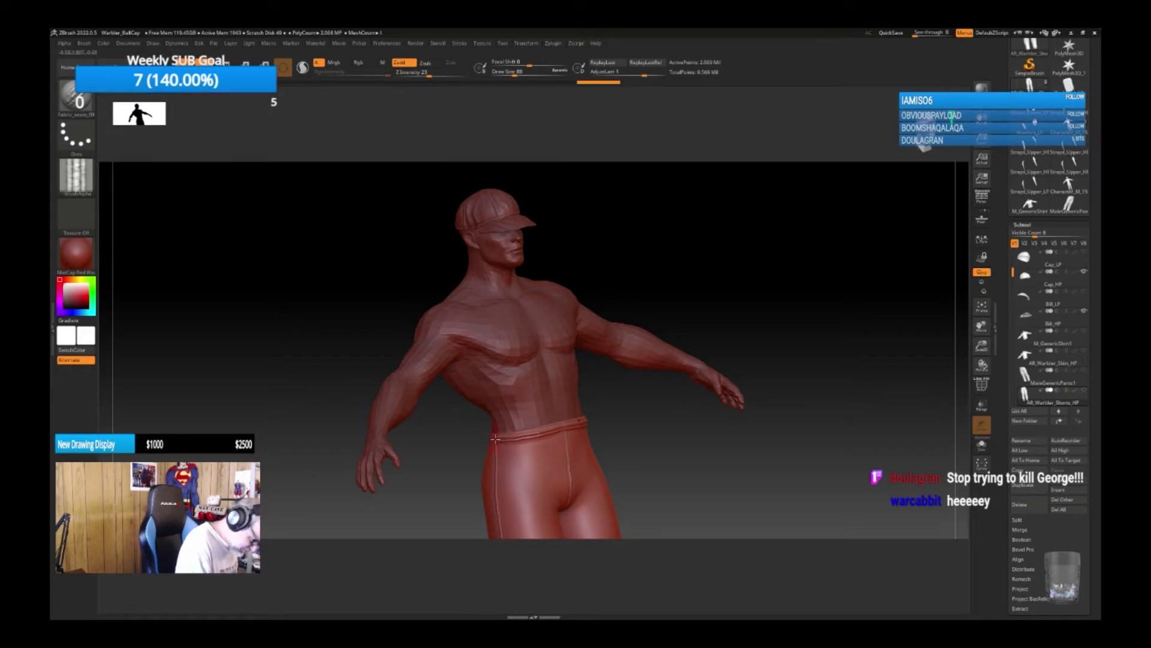
pyautogui.moveTo(675, 450); pyautogui.dragTo(685, 454)
pyautogui.hotkey('ctrl', 'z')
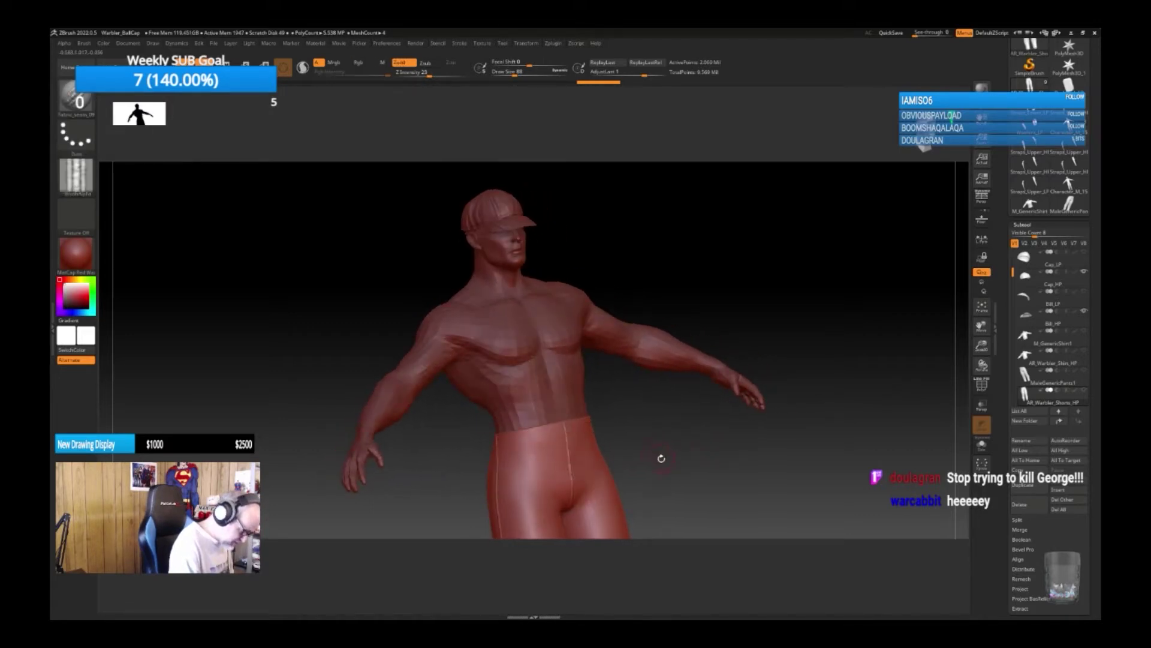
# Lower the brush's Z Intensity to 14 and draw a waistband seam around the front, side and back of the pants.
pyautogui.press('space')
pyautogui.moveTo(677, 488); pyautogui.dragTo(665, 487)
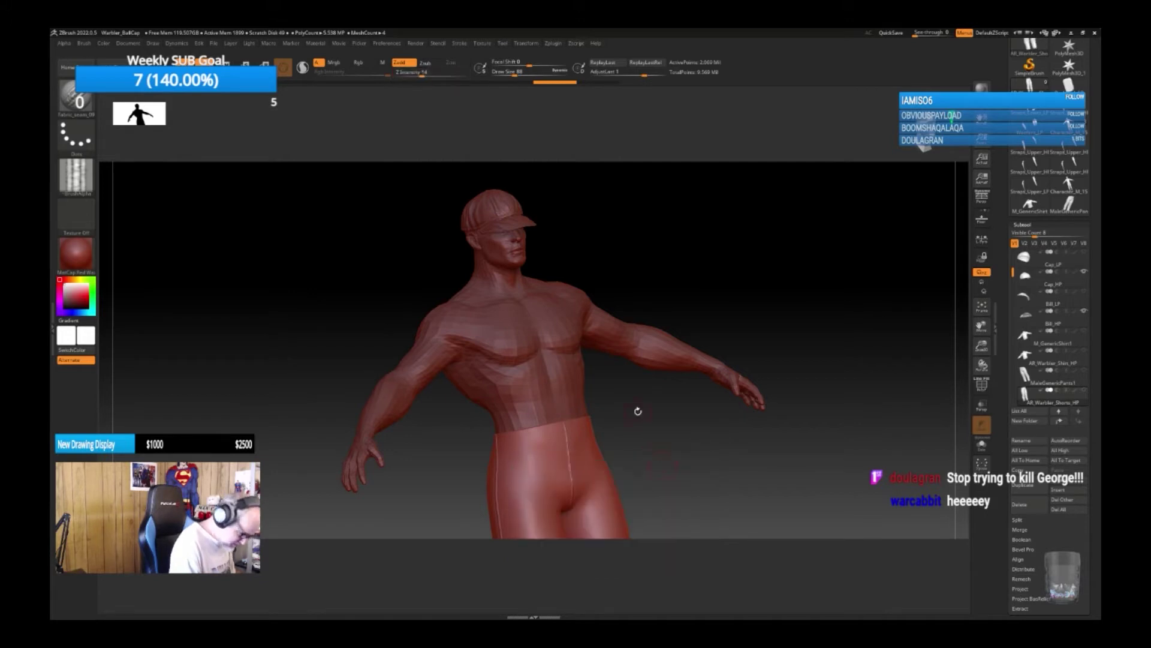
pyautogui.moveTo(664, 437)
pyautogui.mouseDown()
pyautogui.moveTo(680, 436)
pyautogui.moveTo(560, 423)
pyautogui.moveTo(510, 436)
pyautogui.mouseUp()
pyautogui.moveTo(634, 431); pyautogui.dragTo(714, 430)
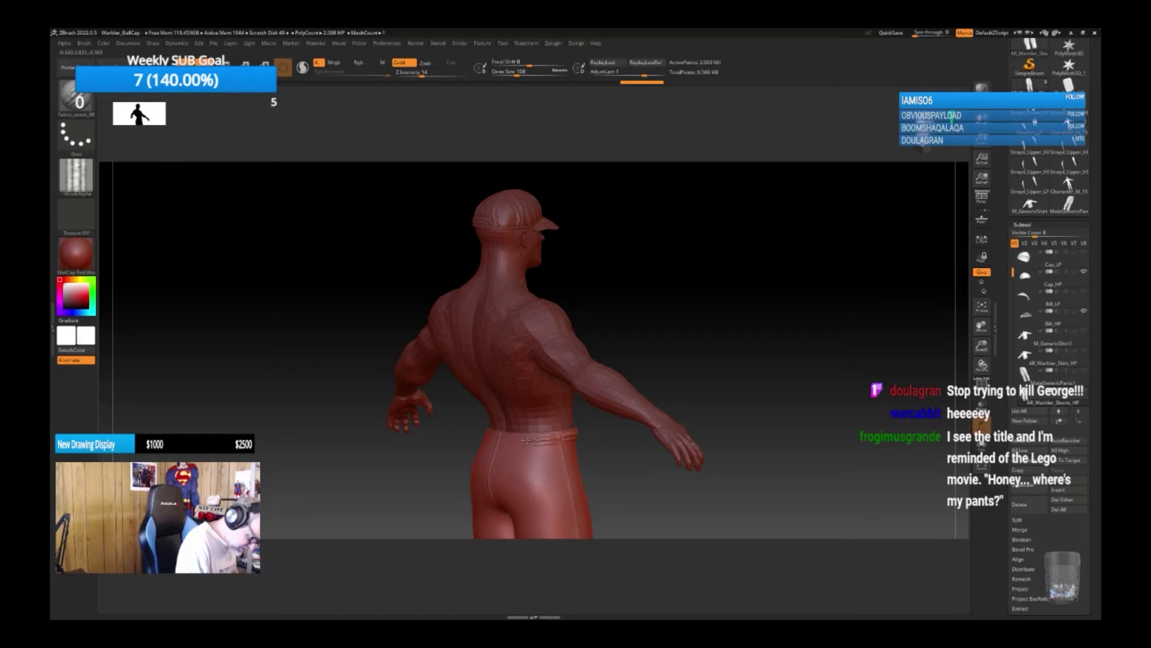
pyautogui.moveTo(629, 469); pyautogui.dragTo(642, 393)
pyautogui.moveTo(643, 444)
pyautogui.mouseDown()
pyautogui.moveTo(599, 434)
pyautogui.moveTo(653, 466)
pyautogui.moveTo(650, 450)
pyautogui.moveTo(686, 438)
pyautogui.moveTo(653, 450)
pyautogui.moveTo(660, 432)
pyautogui.moveTo(642, 452)
pyautogui.moveTo(653, 435)
pyautogui.moveTo(696, 450)
pyautogui.moveTo(690, 420)
pyautogui.mouseUp()
# Choose the Stitch-2 brush and try a horizontal hem stroke across the knees, undoing it.
pyautogui.press('F1')
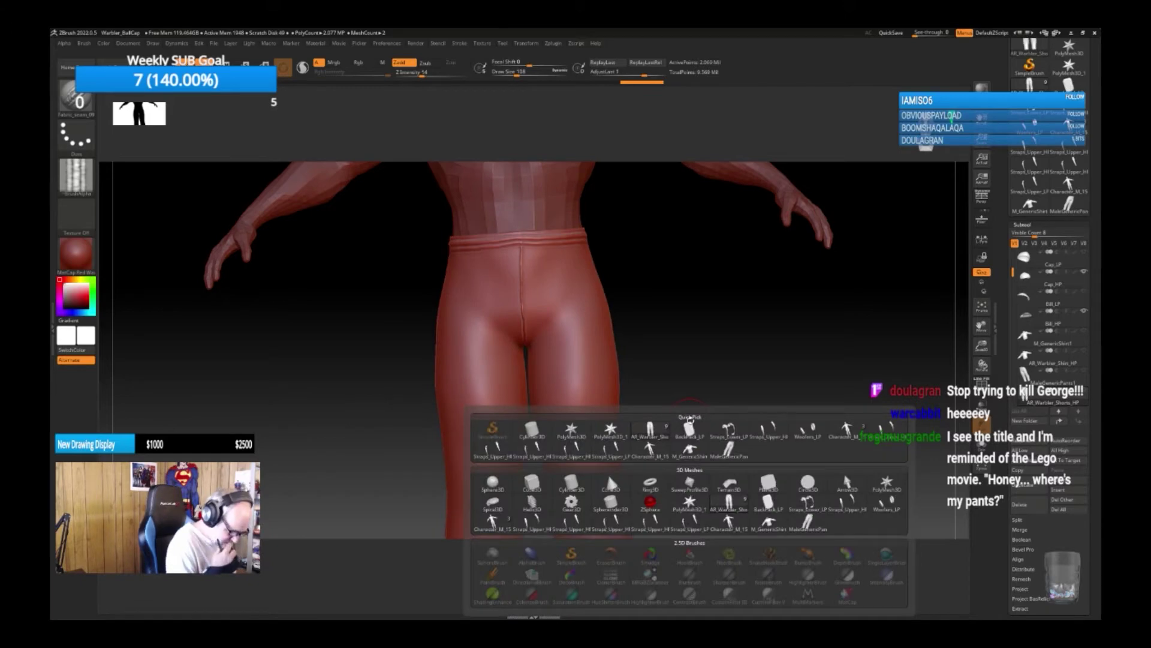
pyautogui.press('Escape')
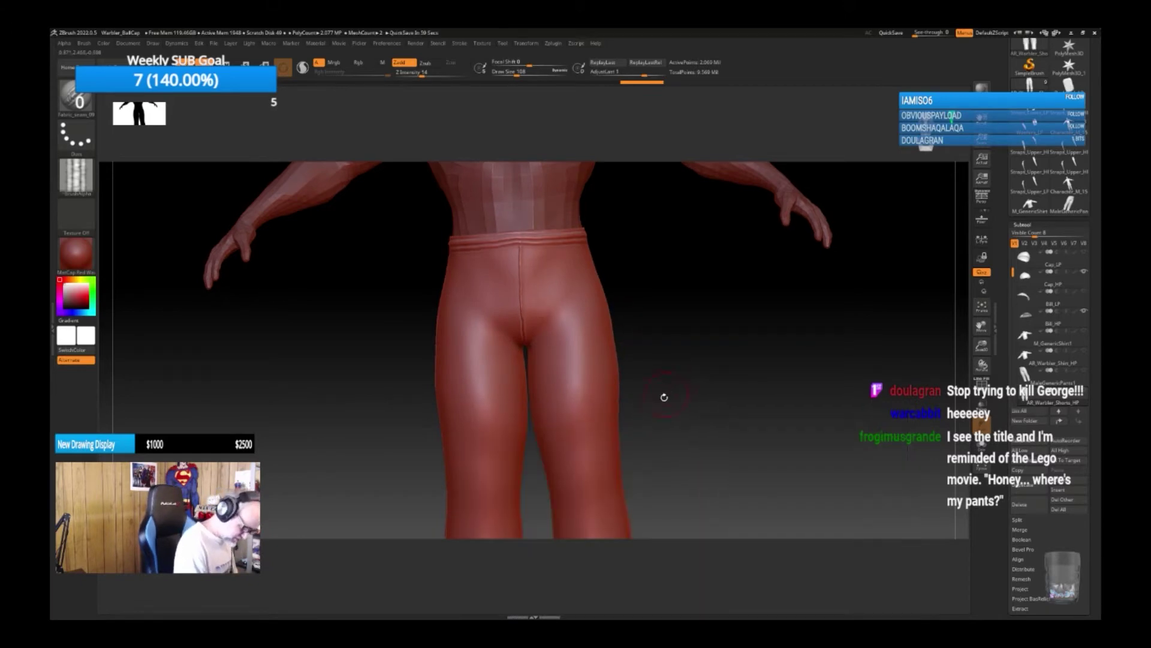
pyautogui.press('b')
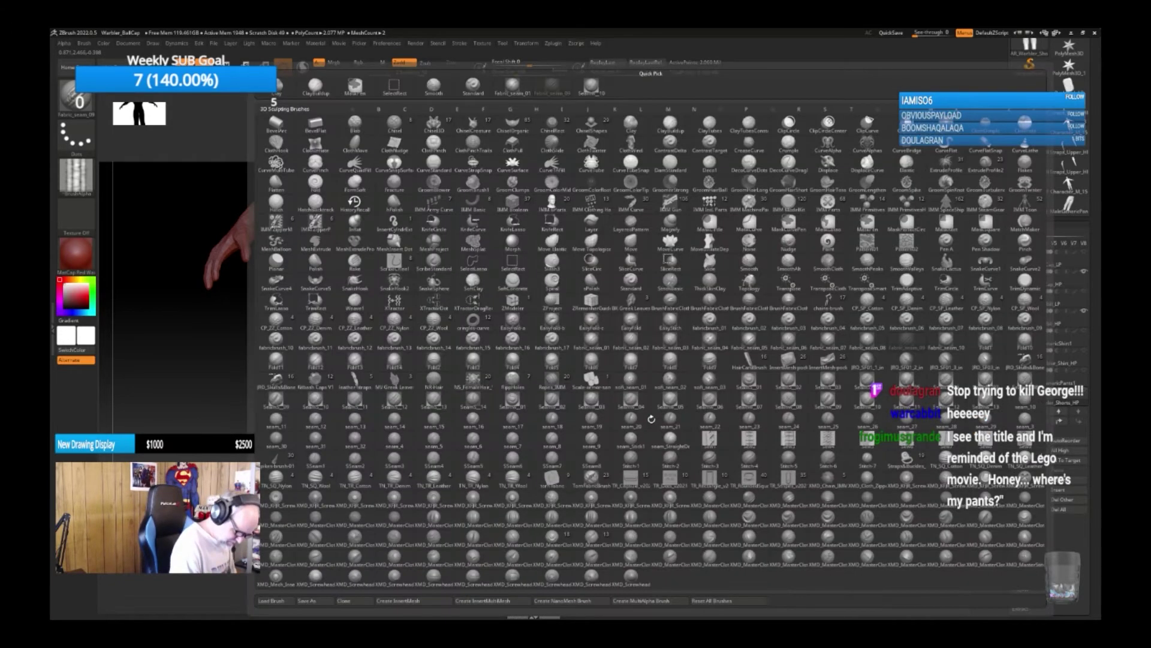
pyautogui.click(669, 461)
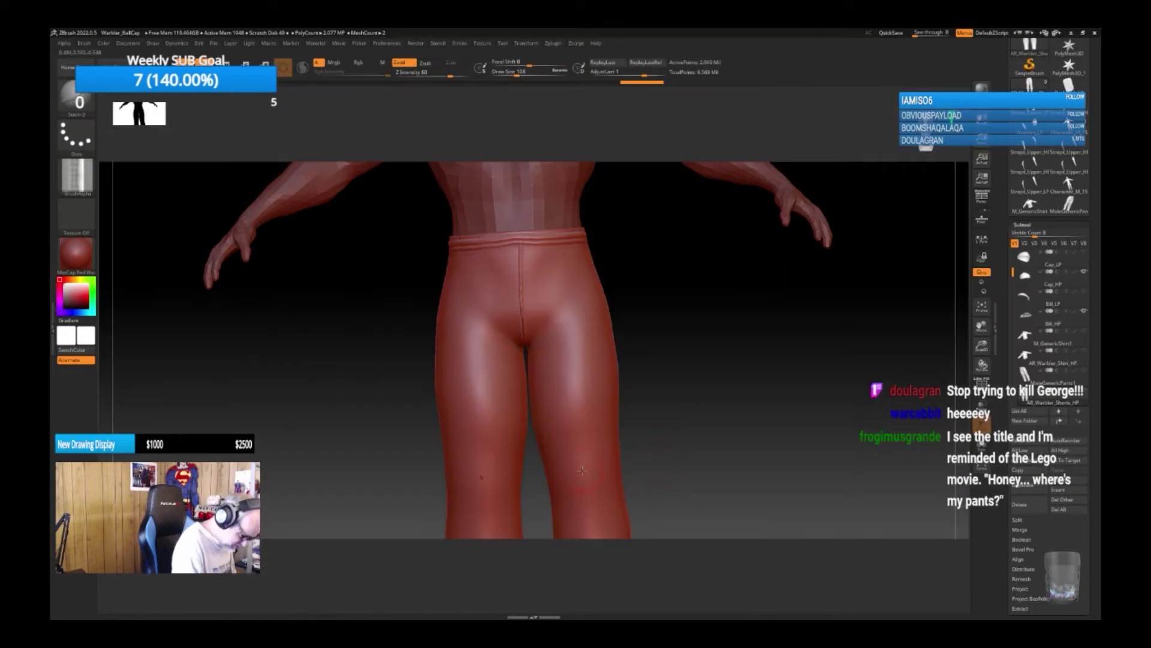
pyautogui.moveTo(580, 470); pyautogui.dragTo(594, 465)
pyautogui.press('ctrl')
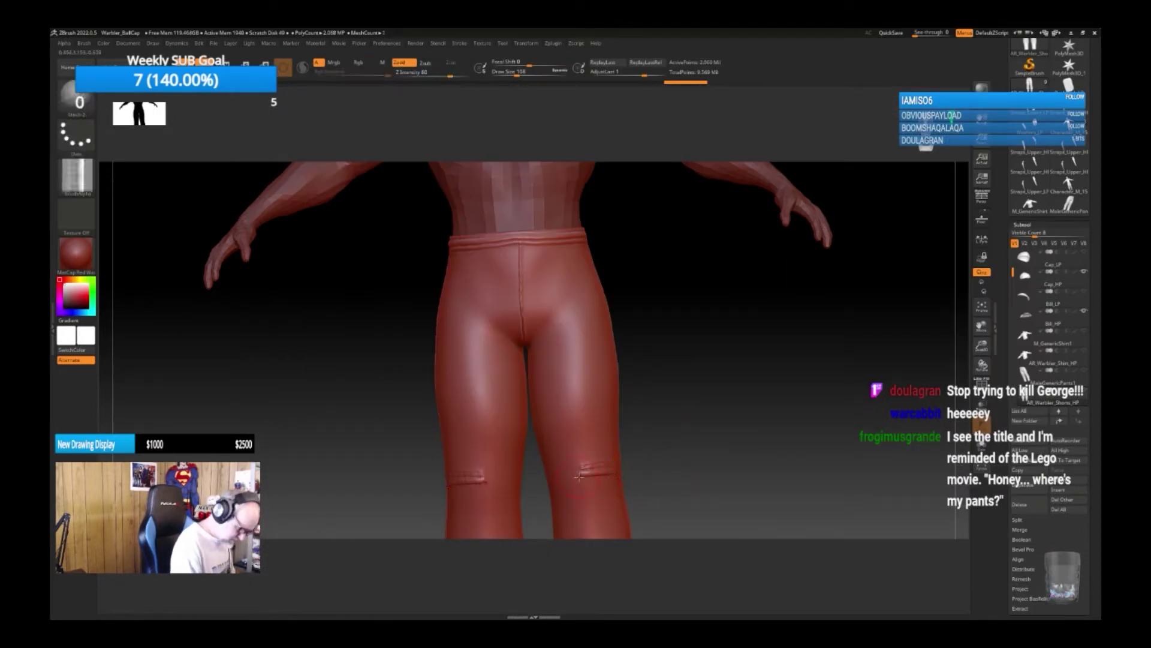
pyautogui.moveTo(581, 482)
pyautogui.keyDown('shift'); pyautogui.mouseDown()
pyautogui.moveTo(578, 465)
pyautogui.moveTo(618, 458)
pyautogui.mouseUp(); pyautogui.keyUp('shift')
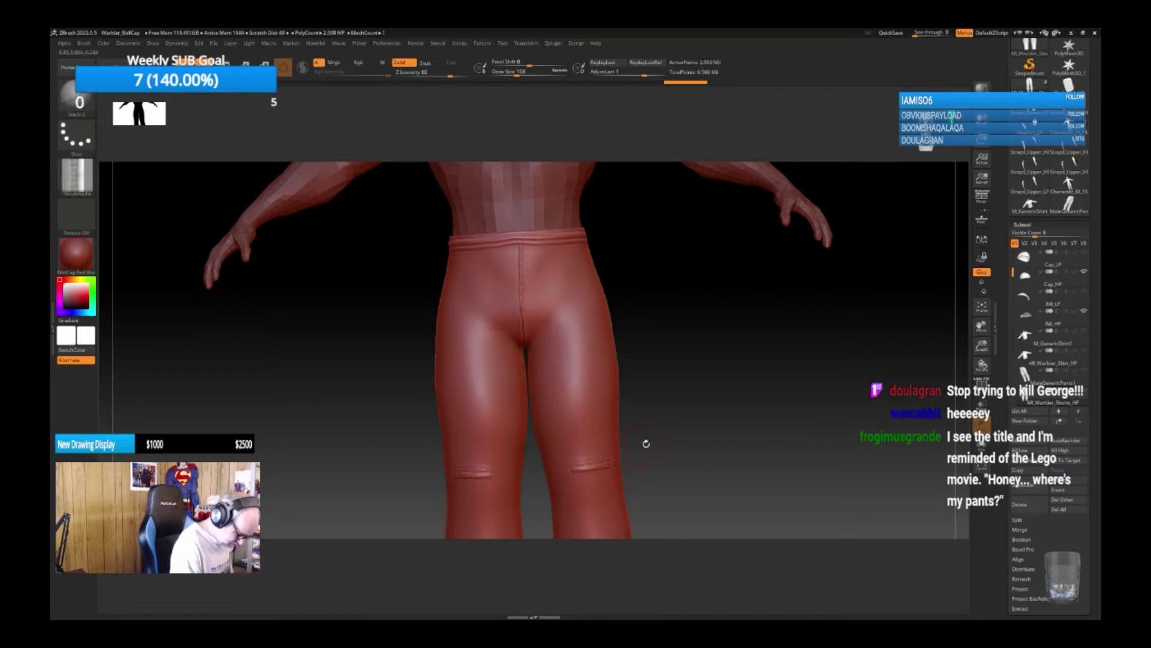
pyautogui.hotkey('ctrl', 'z')
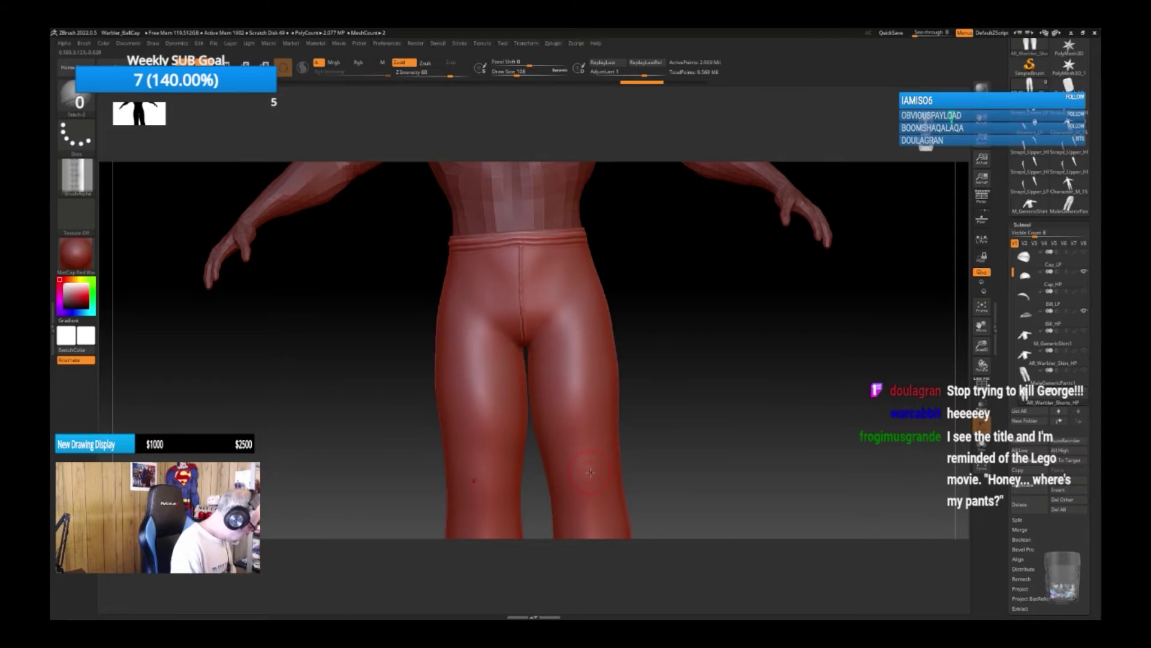
# Choose the Stitch-1 brush and try a hem stroke across the front of the knees, undoing it.
pyautogui.press('b')
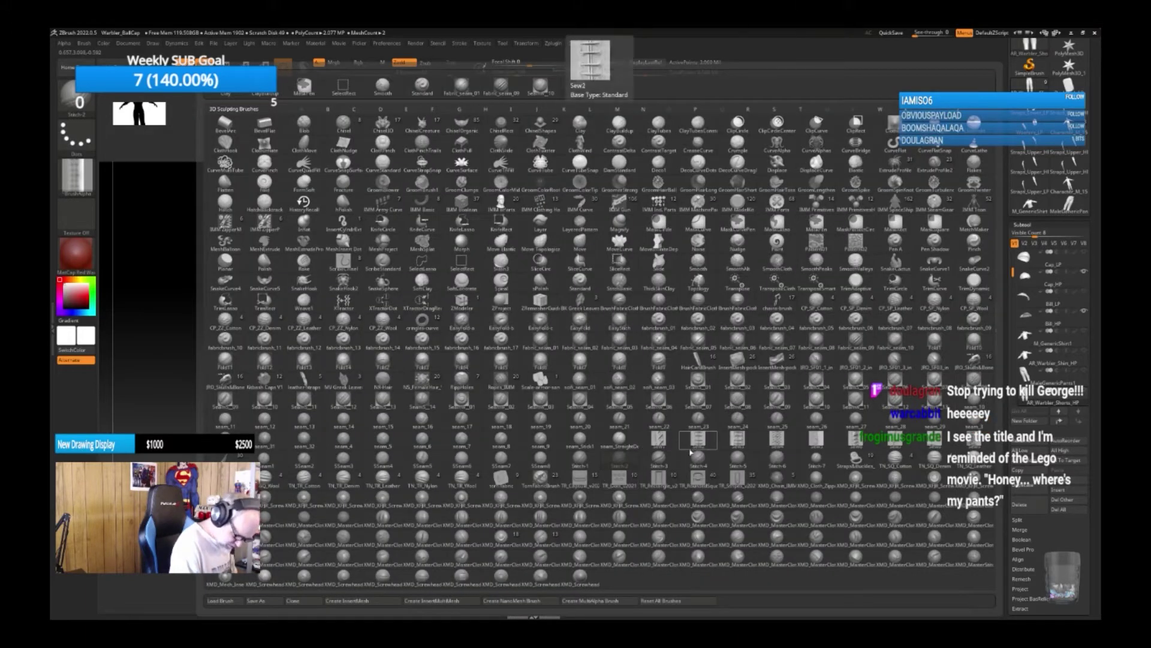
pyautogui.click(576, 476)
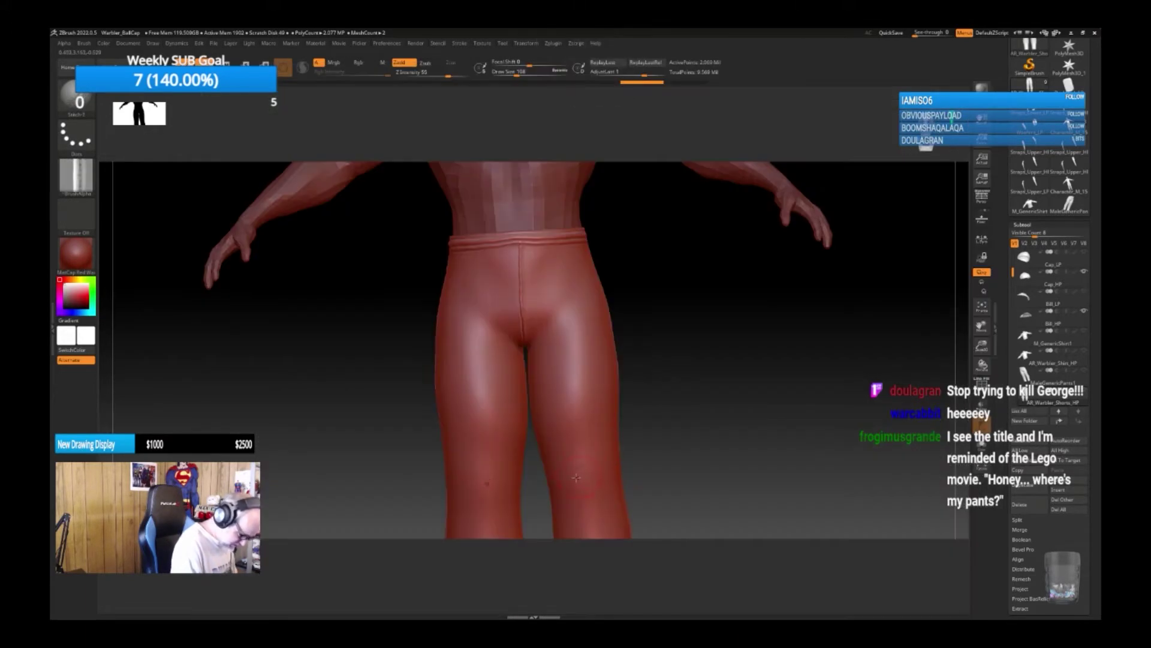
pyautogui.moveTo(616, 463)
pyautogui.mouseDown()
pyautogui.moveTo(625, 476)
pyautogui.moveTo(552, 478)
pyautogui.mouseUp()
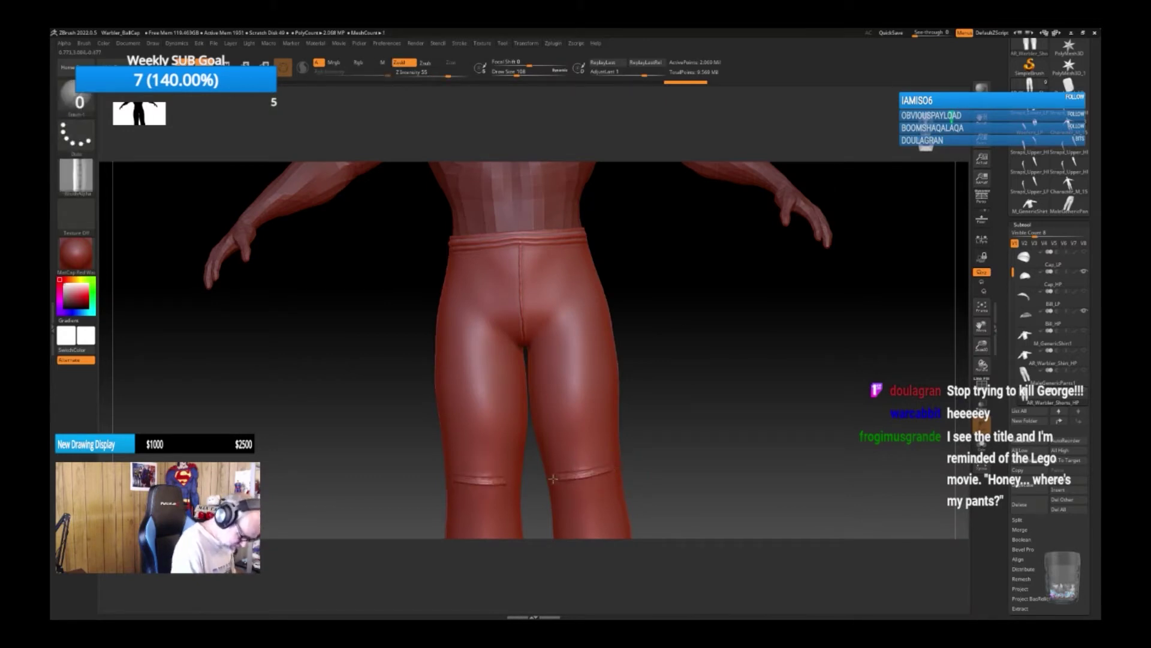
pyautogui.hotkey('ctrl', 'z')
# Draw a Stitch-1 hem seam across the front of the pants at knee height and continue it around the back.
pyautogui.moveTo(693, 461)
pyautogui.mouseDown()
pyautogui.moveTo(674, 463)
pyautogui.moveTo(733, 447)
pyautogui.moveTo(674, 414)
pyautogui.moveTo(689, 452)
pyautogui.moveTo(682, 410)
pyautogui.moveTo(694, 406)
pyautogui.moveTo(649, 426)
pyautogui.moveTo(686, 440)
pyautogui.mouseUp()
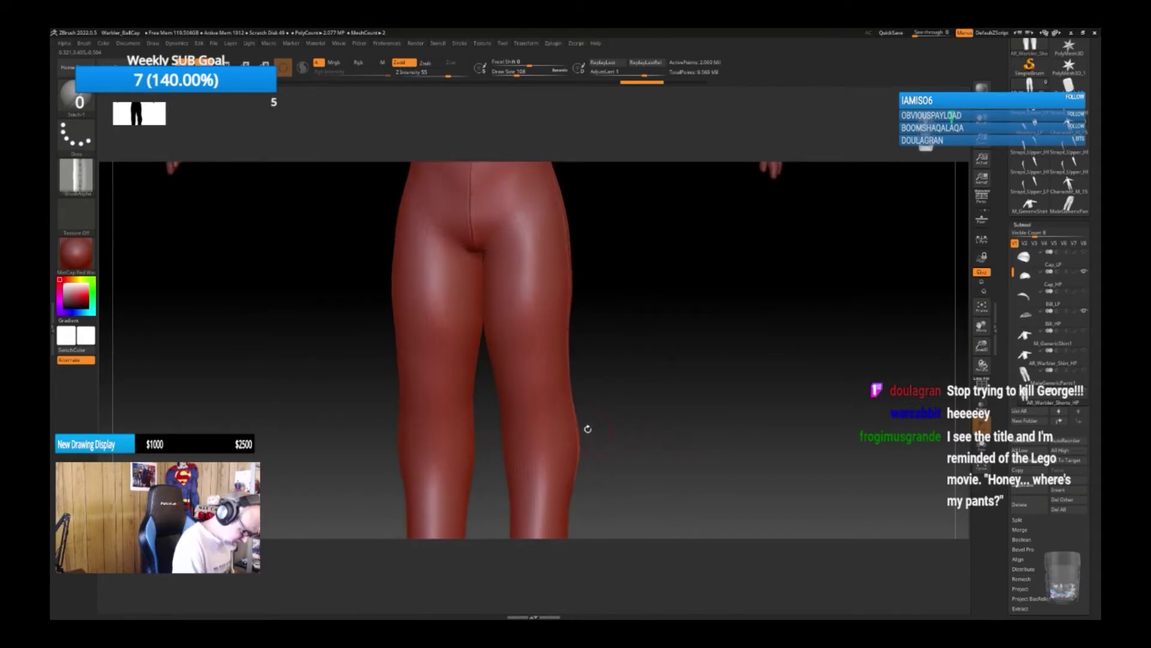
pyautogui.moveTo(566, 430); pyautogui.dragTo(502, 438)
pyautogui.moveTo(676, 430); pyautogui.dragTo(745, 416)
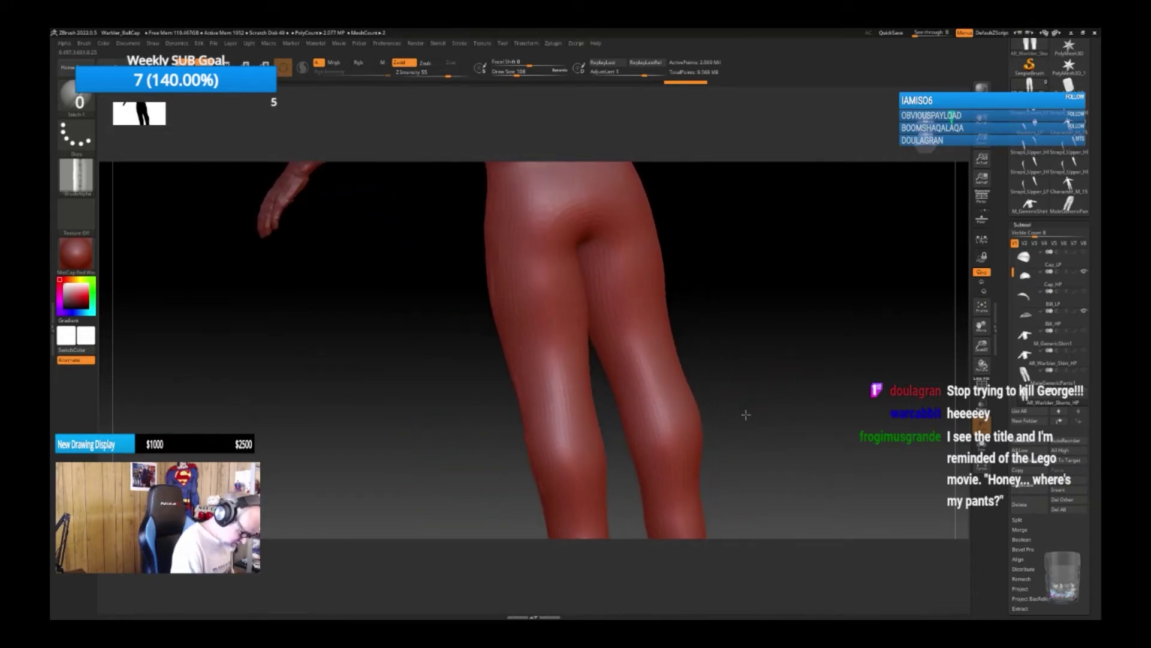
pyautogui.moveTo(588, 428); pyautogui.dragTo(540, 440)
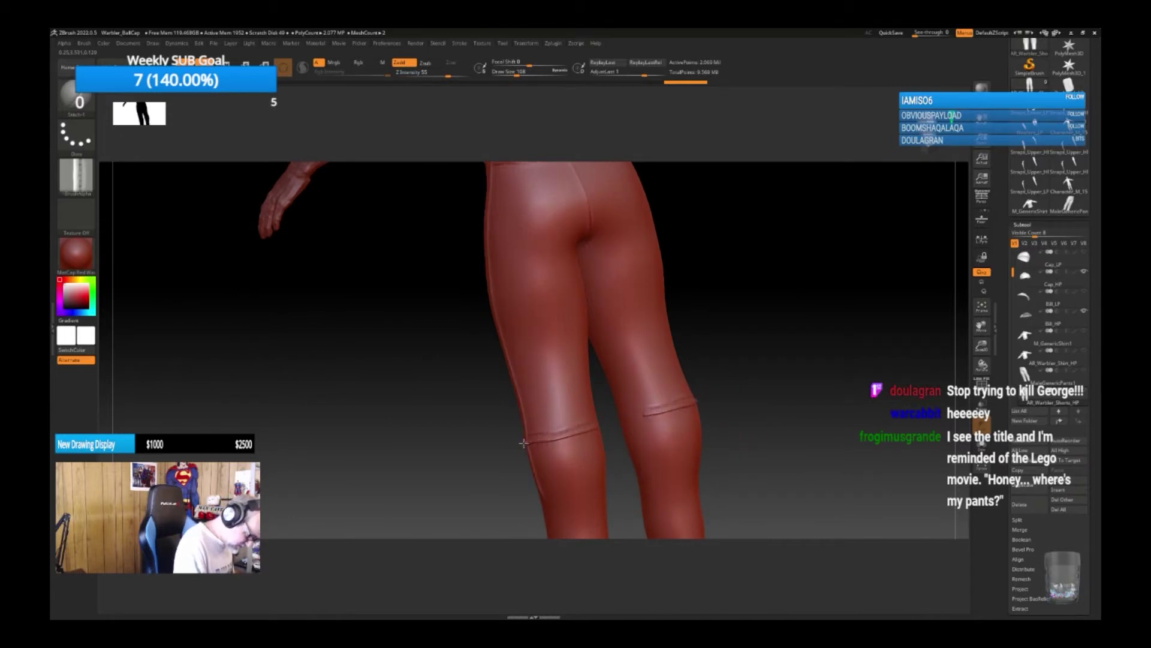
pyautogui.moveTo(729, 400)
pyautogui.mouseDown()
pyautogui.moveTo(722, 406)
pyautogui.moveTo(746, 387)
pyautogui.moveTo(722, 419)
pyautogui.moveTo(728, 431)
pyautogui.moveTo(725, 412)
pyautogui.moveTo(730, 419)
pyautogui.mouseUp()
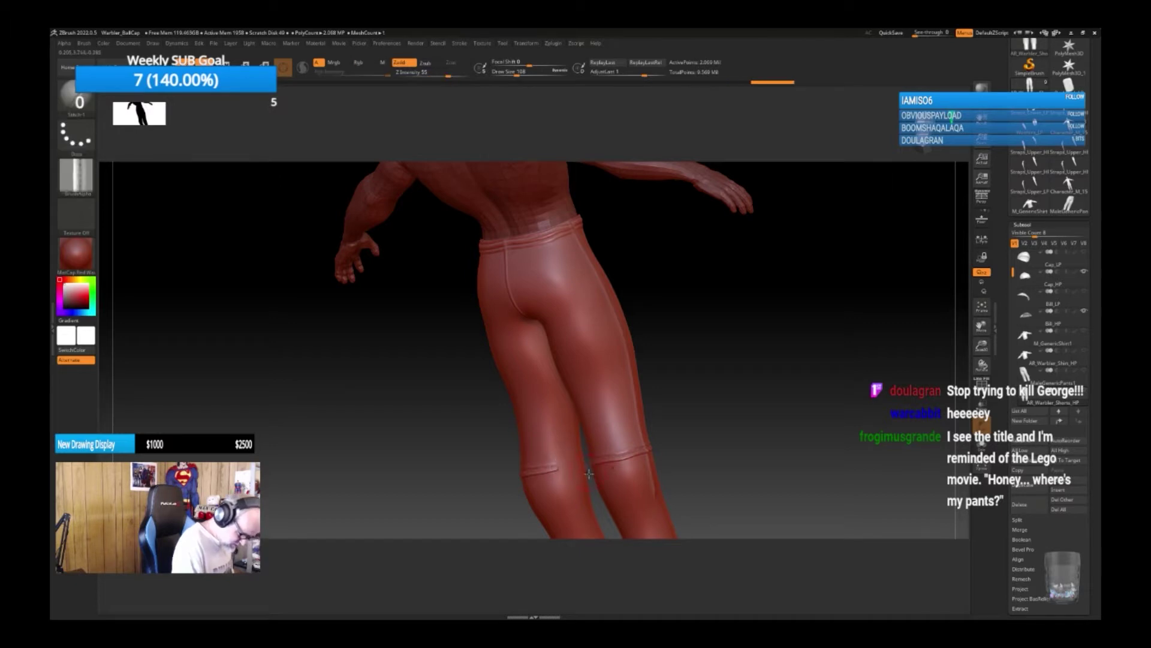
# Undo the misplaced hem stroke behind the knee and redraw it to close the gap on the inner leg.
pyautogui.hotkey('ctrl', 'z')
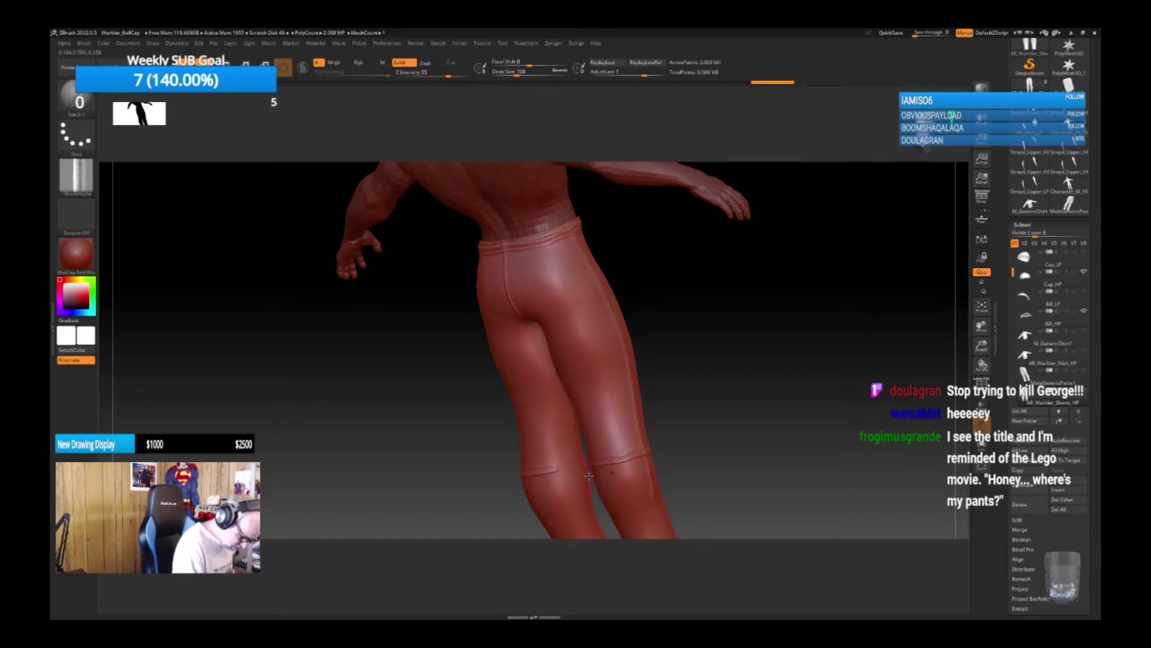
pyautogui.hotkey('ctrl', 'shift', 'z')
pyautogui.hotkey('ctrl', 'z')
pyautogui.hotkey('ctrl', 'z')
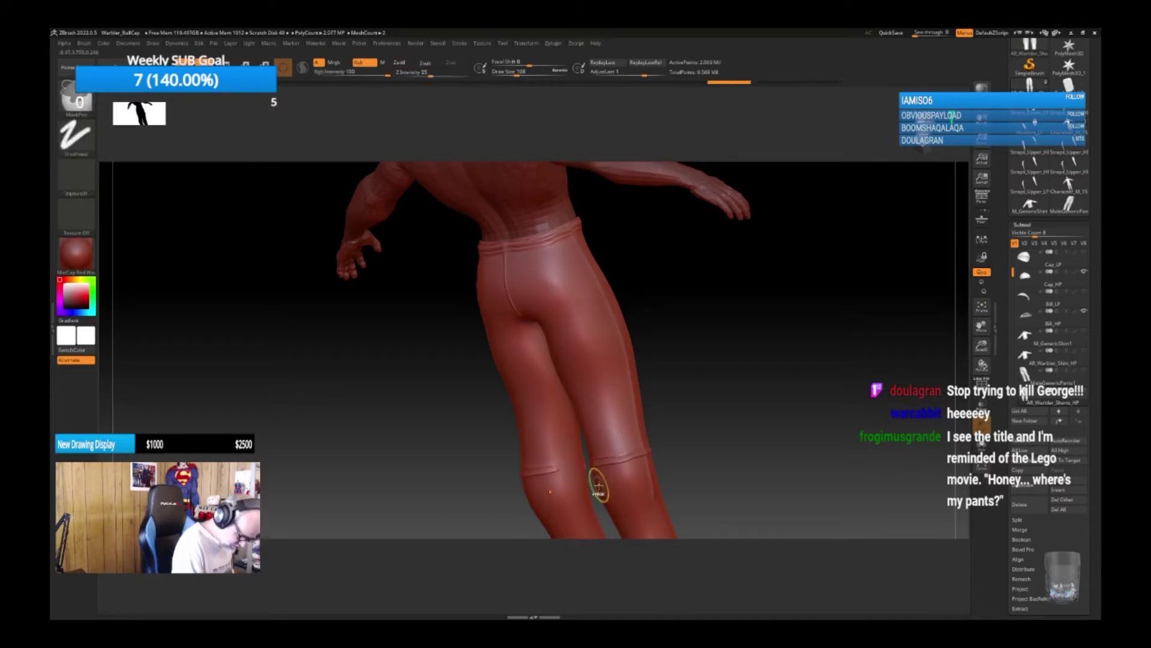
pyautogui.moveTo(594, 490); pyautogui.dragTo(590, 487)
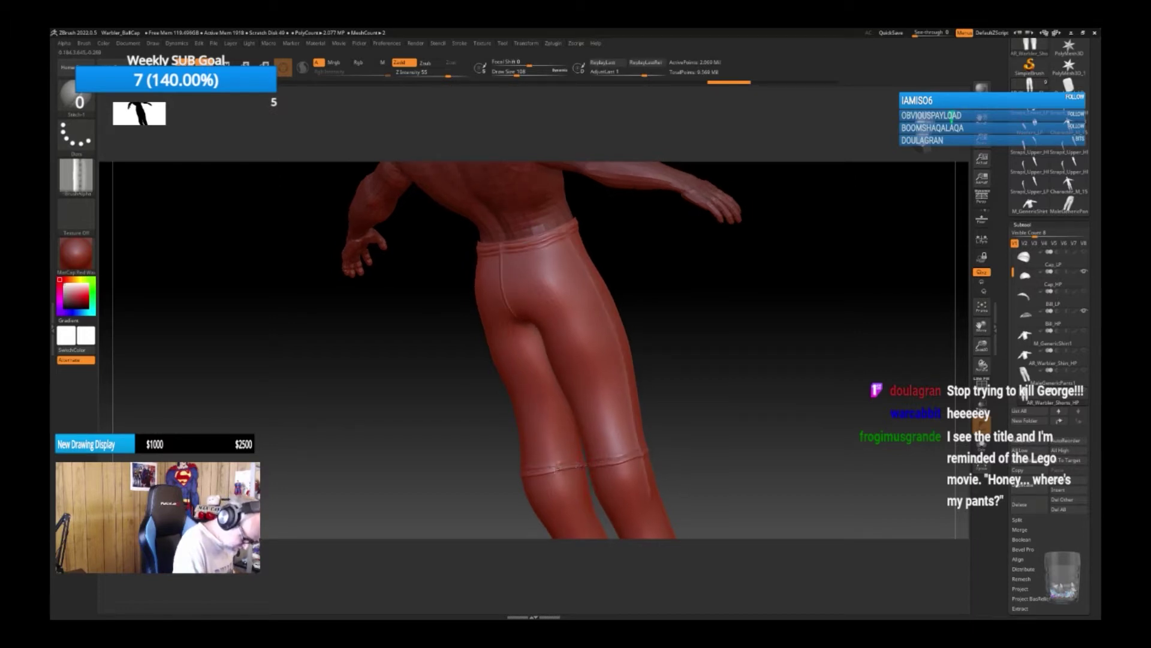
# Mask both pants legs from mid-thigh down to the ankles.
pyautogui.moveTo(750, 430); pyautogui.dragTo(699, 437)
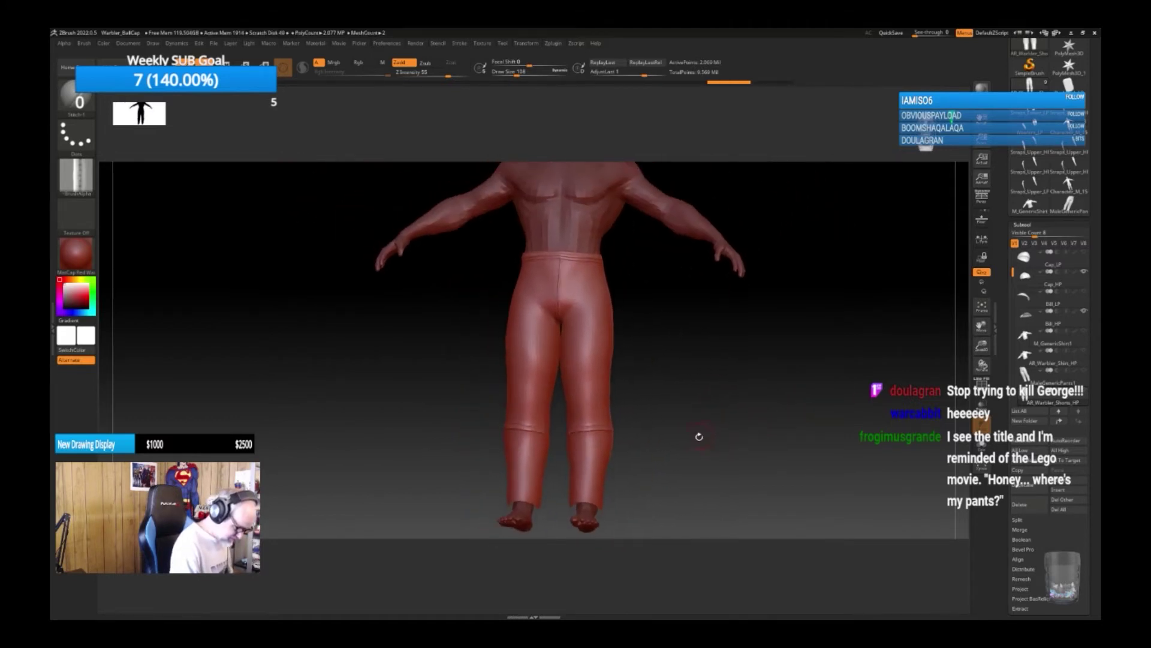
pyautogui.moveTo(686, 355)
pyautogui.keyDown('ctrl'); pyautogui.mouseDown()
pyautogui.moveTo(653, 508)
pyautogui.moveTo(599, 570)
pyautogui.moveTo(560, 563)
pyautogui.mouseUp(); pyautogui.keyUp('ctrl')
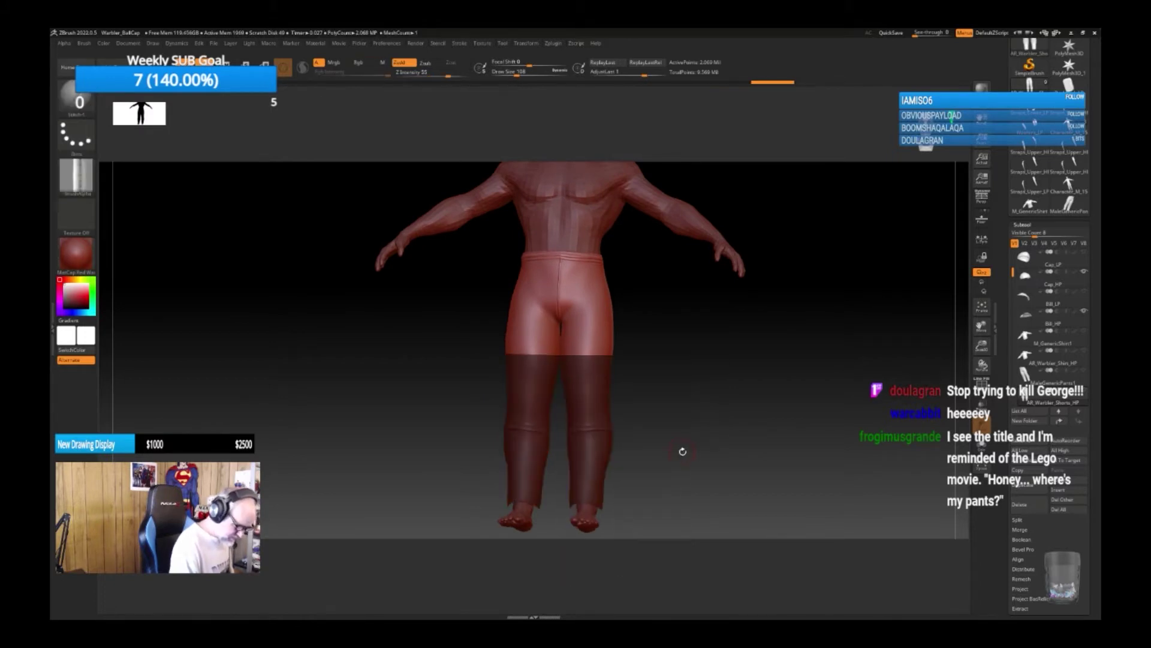
# Clear the mask from both legs, mask only one lower leg from above the knee down and hide everything unmasked.
pyautogui.keyDown('ctrl'); pyautogui.moveTo(681, 455); pyautogui.dragTo(676, 457); pyautogui.keyUp('ctrl')
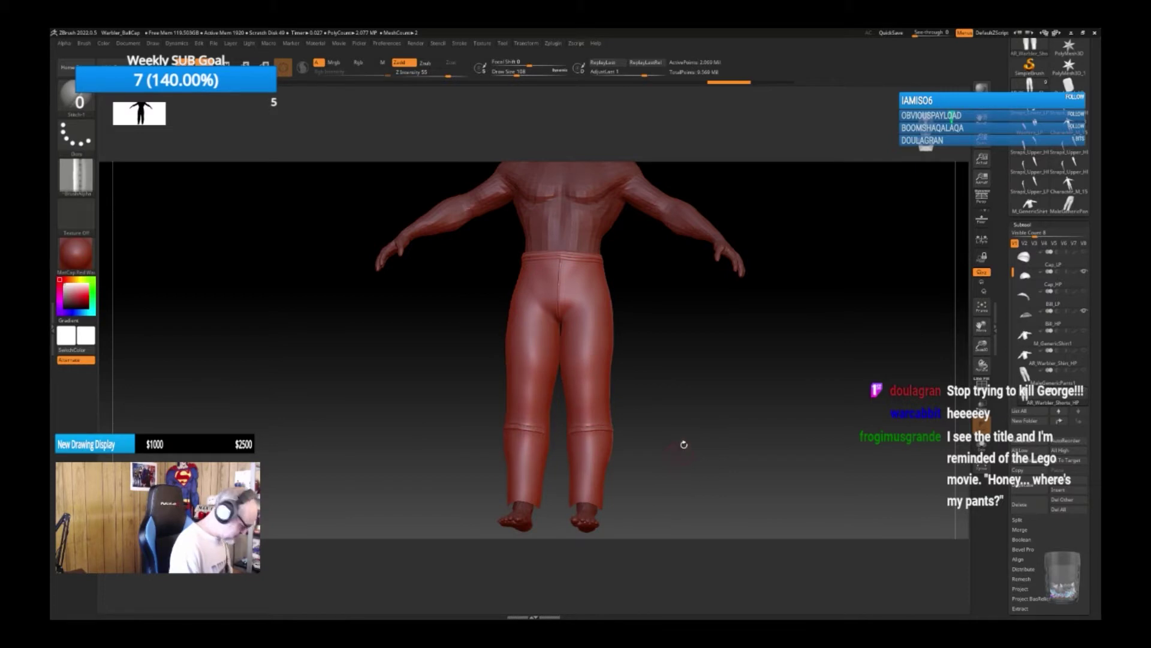
pyautogui.moveTo(666, 395)
pyautogui.keyDown('ctrl'); pyautogui.mouseDown()
pyautogui.moveTo(624, 532)
pyautogui.moveTo(559, 551)
pyautogui.mouseUp(); pyautogui.keyUp('ctrl')
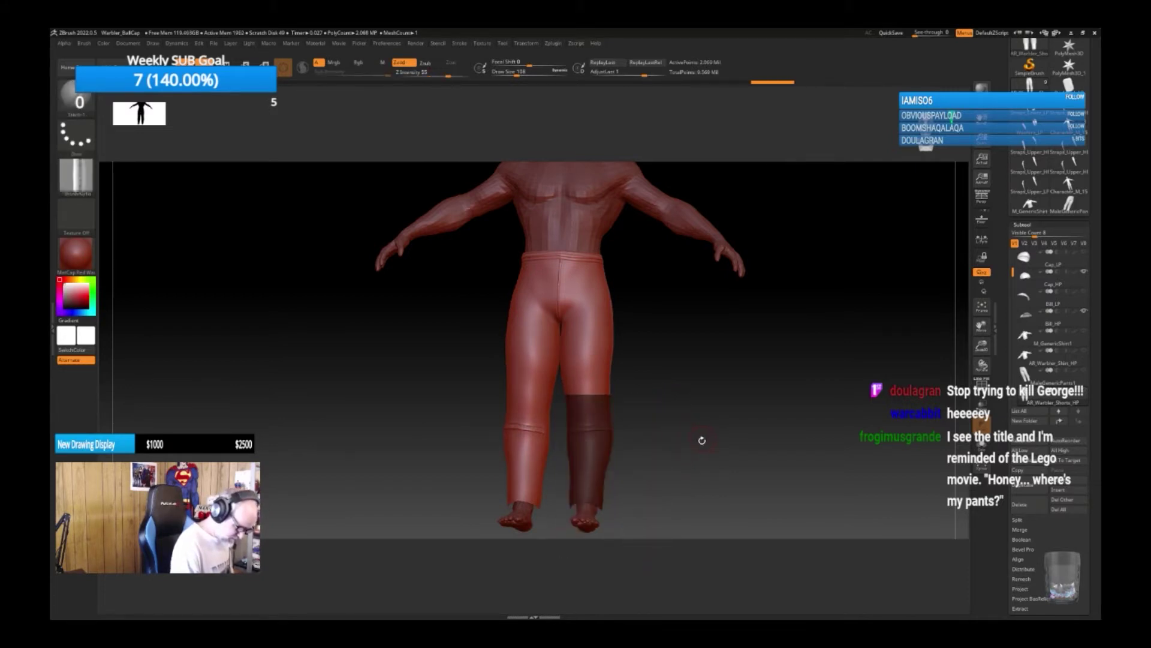
pyautogui.keyDown('ctrl'); pyautogui.click(699, 449); pyautogui.keyUp('ctrl')
pyautogui.keyDown('ctrl'); pyautogui.click(693, 454); pyautogui.keyUp('ctrl')
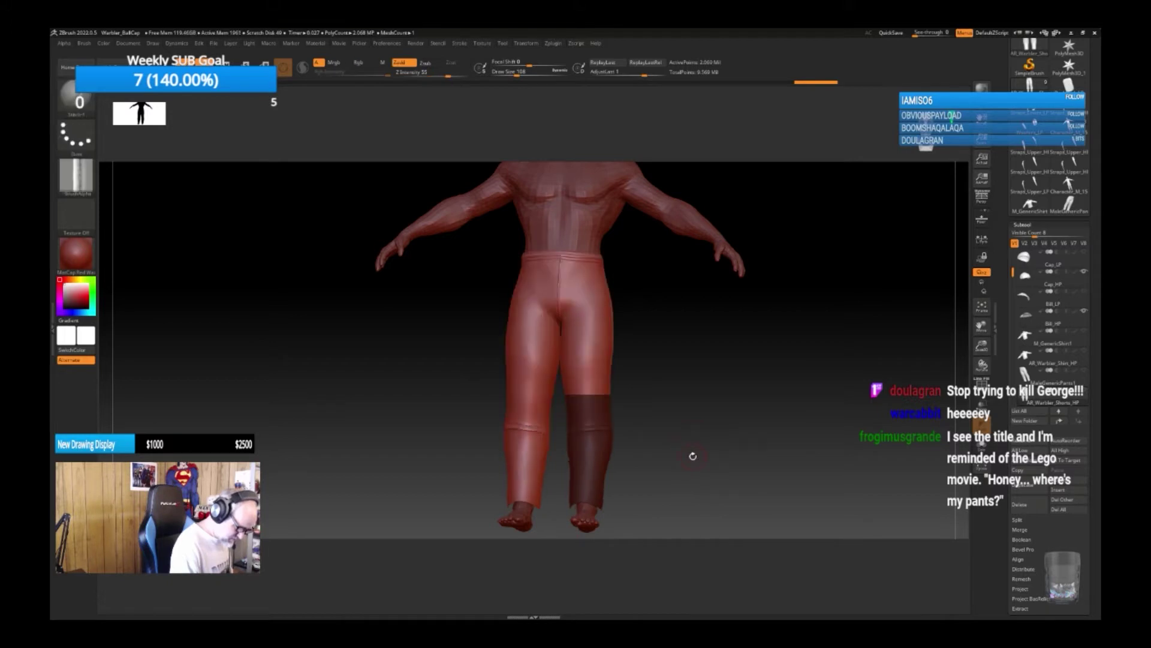
pyautogui.click(1022, 225)
pyautogui.click(1026, 233)
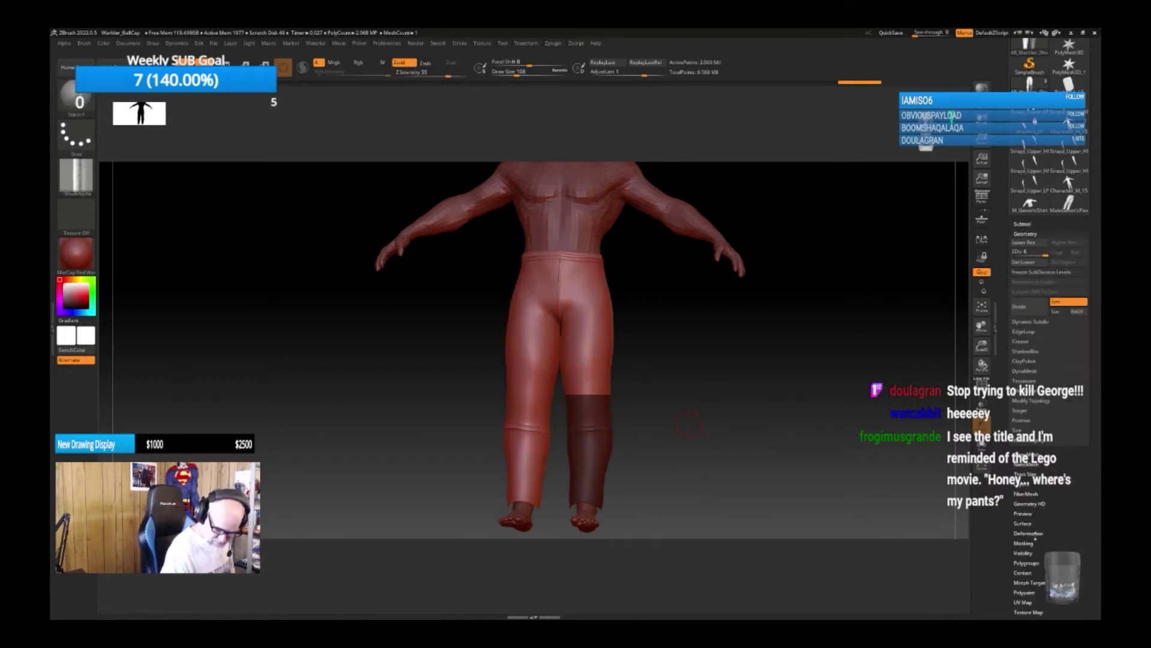
pyautogui.click(1024, 552)
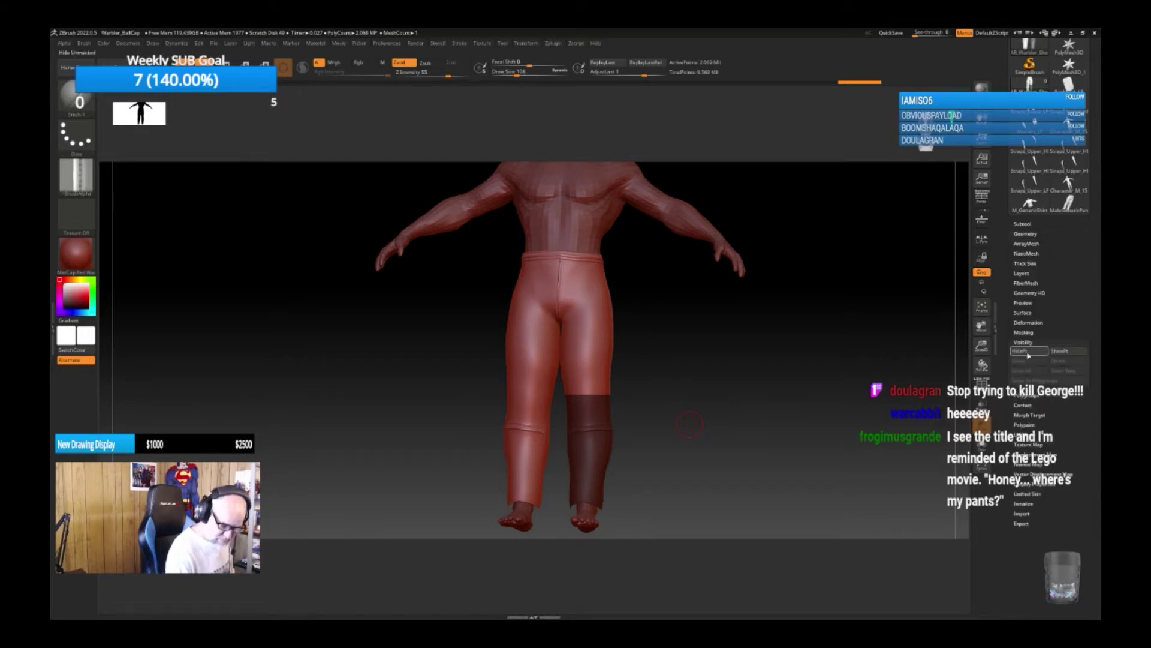
pyautogui.click(1020, 351)
# Hide the character body subtool so that only the pants mesh is displayed.
pyautogui.moveTo(674, 455)
pyautogui.mouseDown()
pyautogui.moveTo(663, 442)
pyautogui.moveTo(682, 436)
pyautogui.mouseUp()
pyautogui.click(1023, 223)
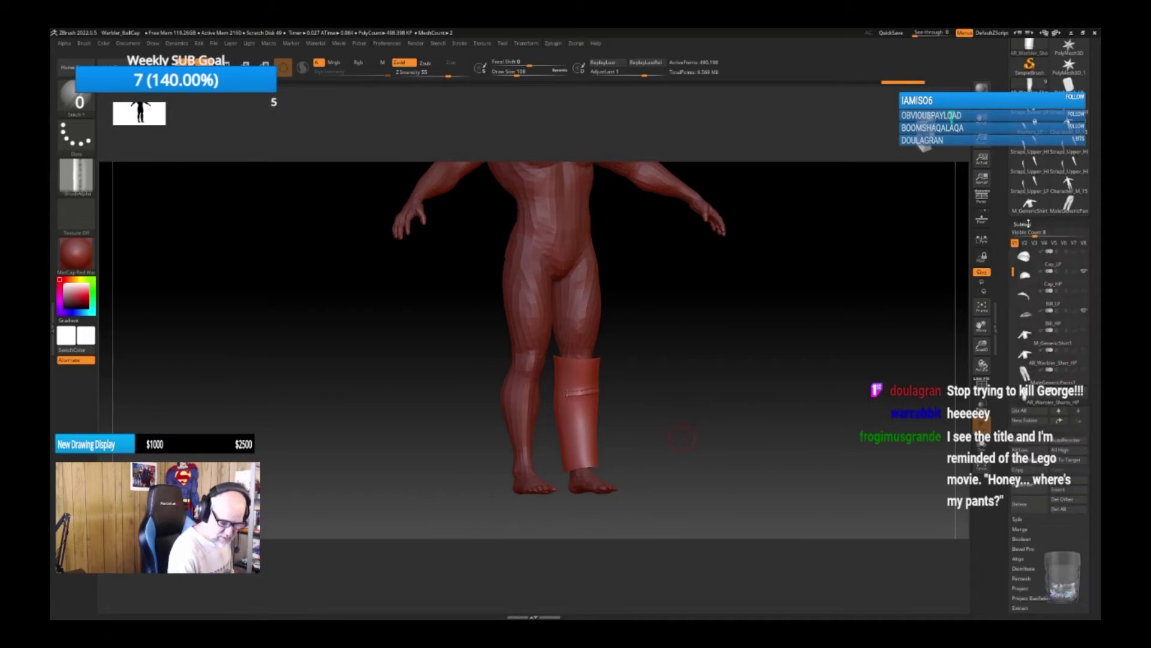
pyautogui.click(1080, 322)
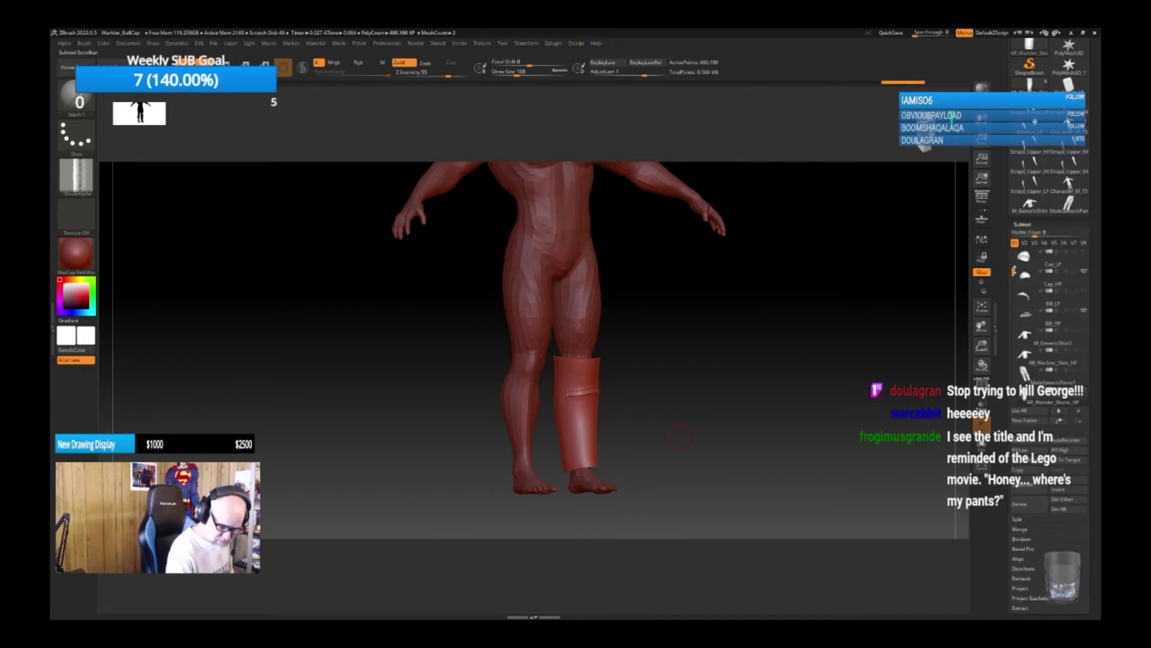
pyautogui.click(1027, 243)
pyautogui.click(1035, 243)
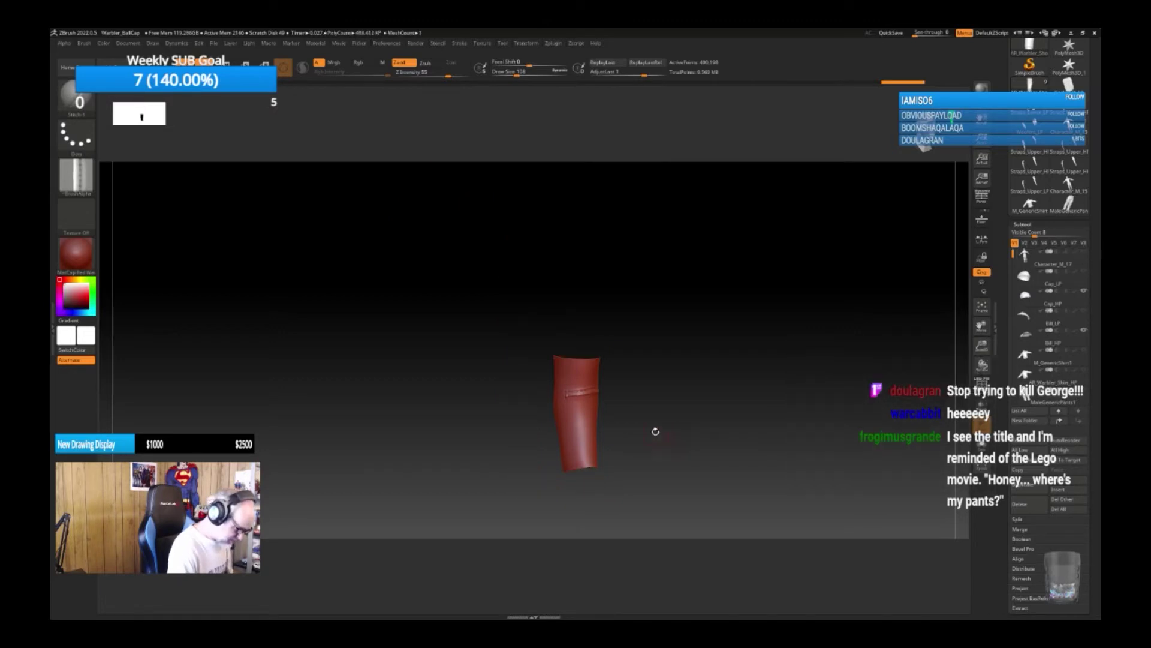
# Try a stitch stroke across the hem gap behind the knee, then undo back to the full pants without the hem seam.
pyautogui.moveTo(678, 418); pyautogui.dragTo(658, 463)
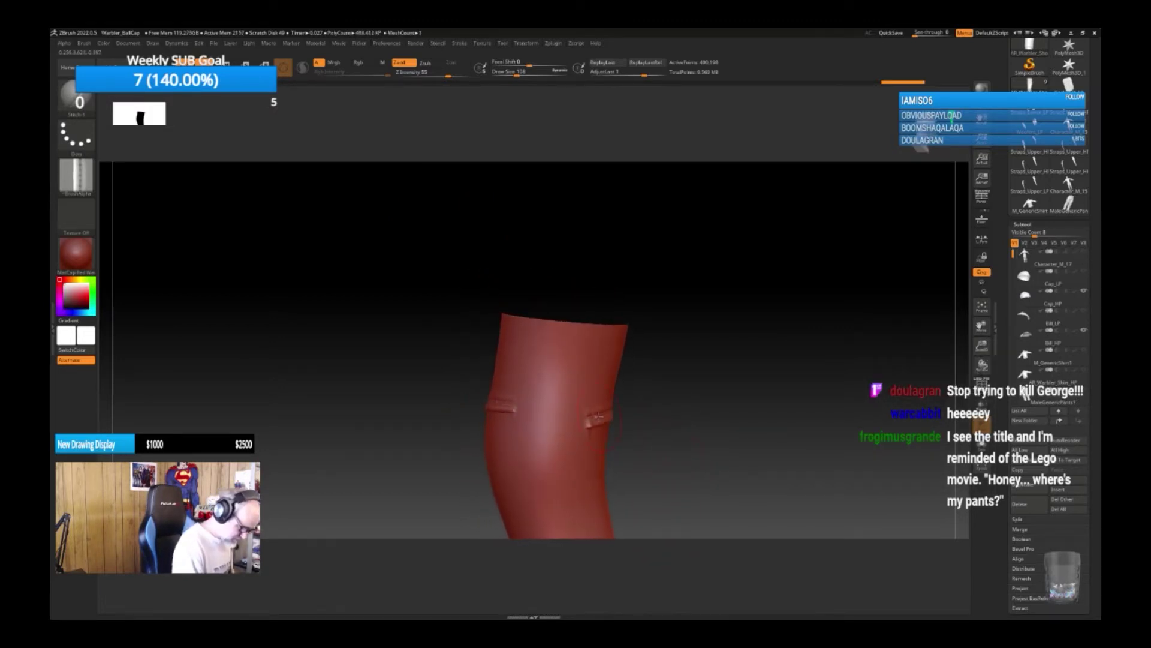
pyautogui.moveTo(588, 418); pyautogui.dragTo(510, 407)
pyautogui.hotkey('ctrl', 'z')
pyautogui.hotkey('ctrl', 'z')
pyautogui.hotkey('ctrl', 'z')
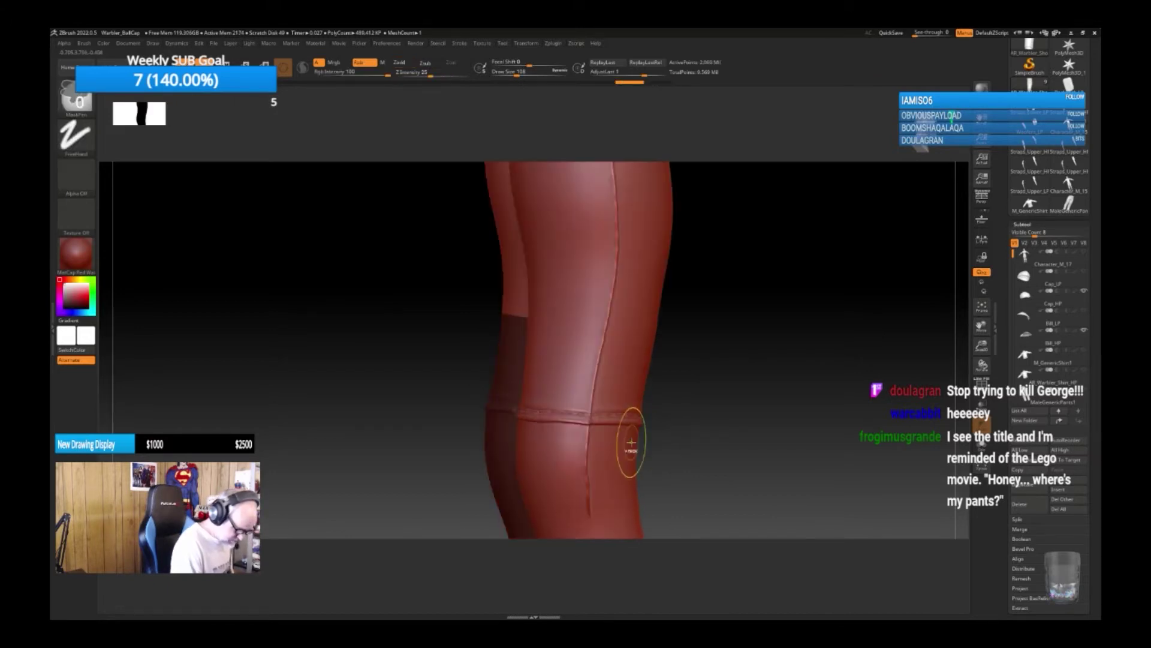
pyautogui.hotkey('ctrl', 'z')
pyautogui.hotkey('ctrl', 'z')
pyautogui.hotkey('ctrl', 'z')
pyautogui.hotkey('ctrl', 'z')
pyautogui.hotkey('ctrl', 'z')
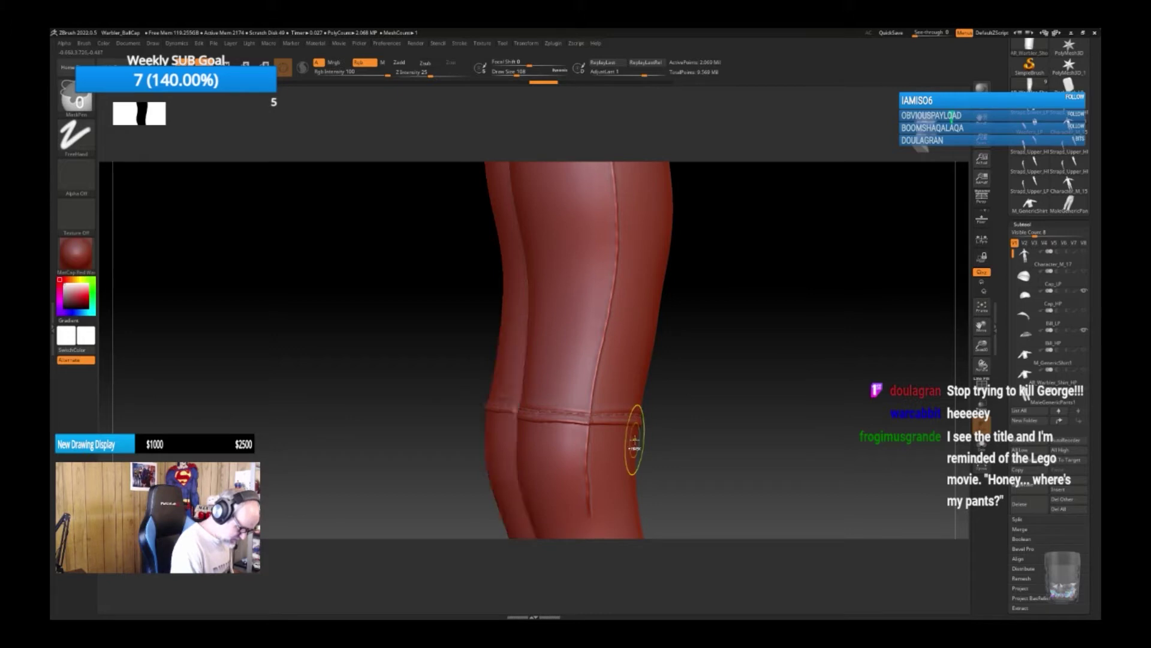
pyautogui.moveTo(711, 445); pyautogui.dragTo(782, 431)
pyautogui.press('f')
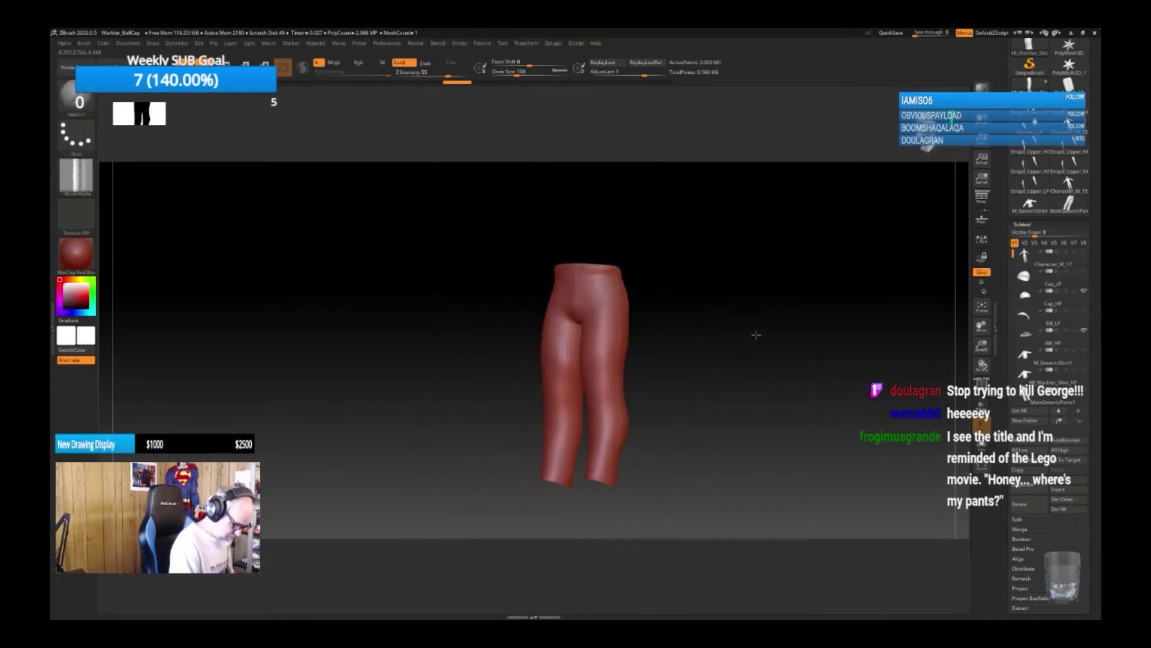
# Mask one pants leg from just above the knee down to the ankle and hide the unmasked part of the pants.
pyautogui.moveTo(753, 334); pyautogui.dragTo(703, 434)
pyautogui.moveTo(613, 381)
pyautogui.keyDown('ctrl'); pyautogui.mouseDown()
pyautogui.moveTo(610, 483)
pyautogui.moveTo(526, 520)
pyautogui.mouseUp(); pyautogui.keyUp('ctrl')
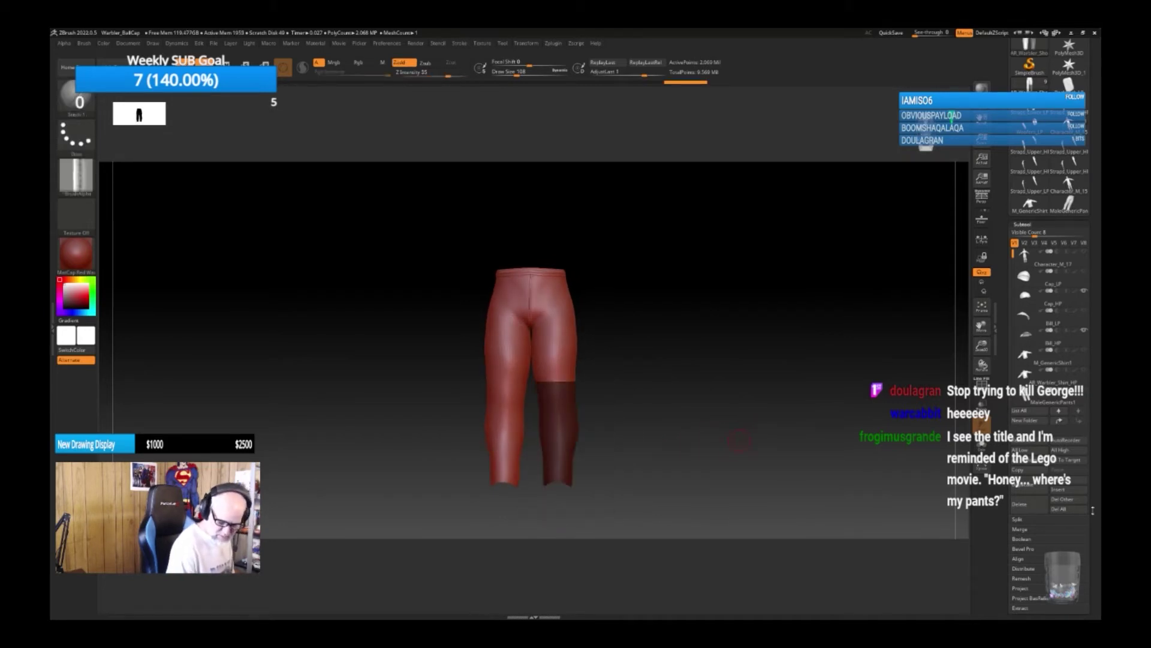
pyautogui.scroll(-5, 1097, 456)
pyautogui.scroll(-8, 1097, 457)
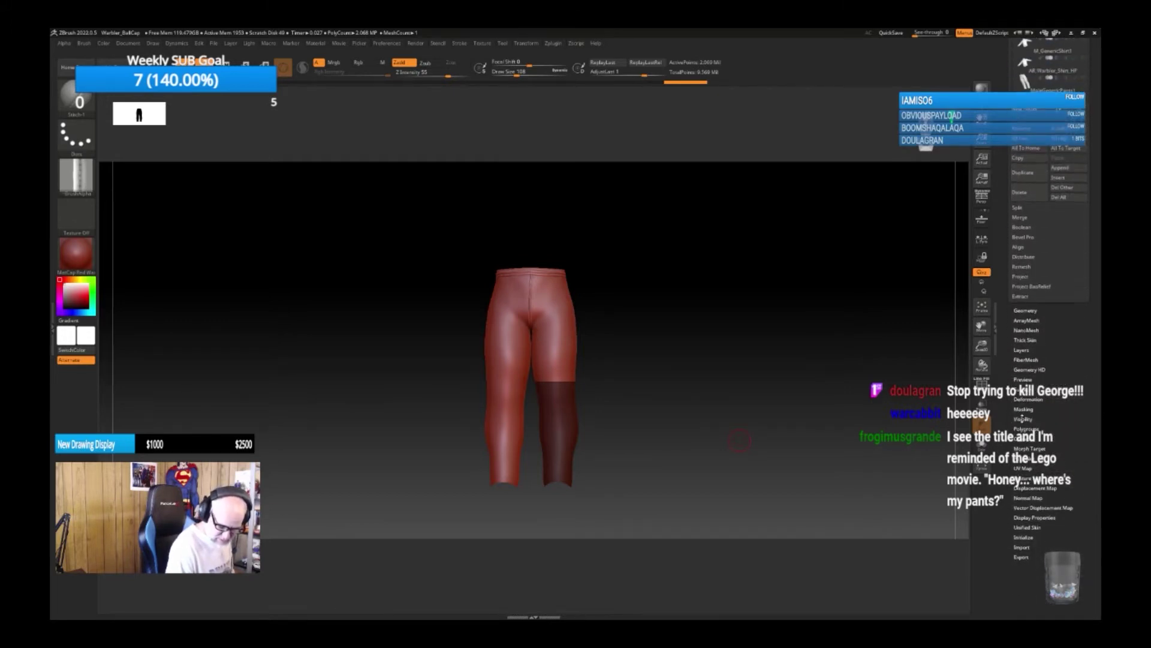
pyautogui.click(1024, 419)
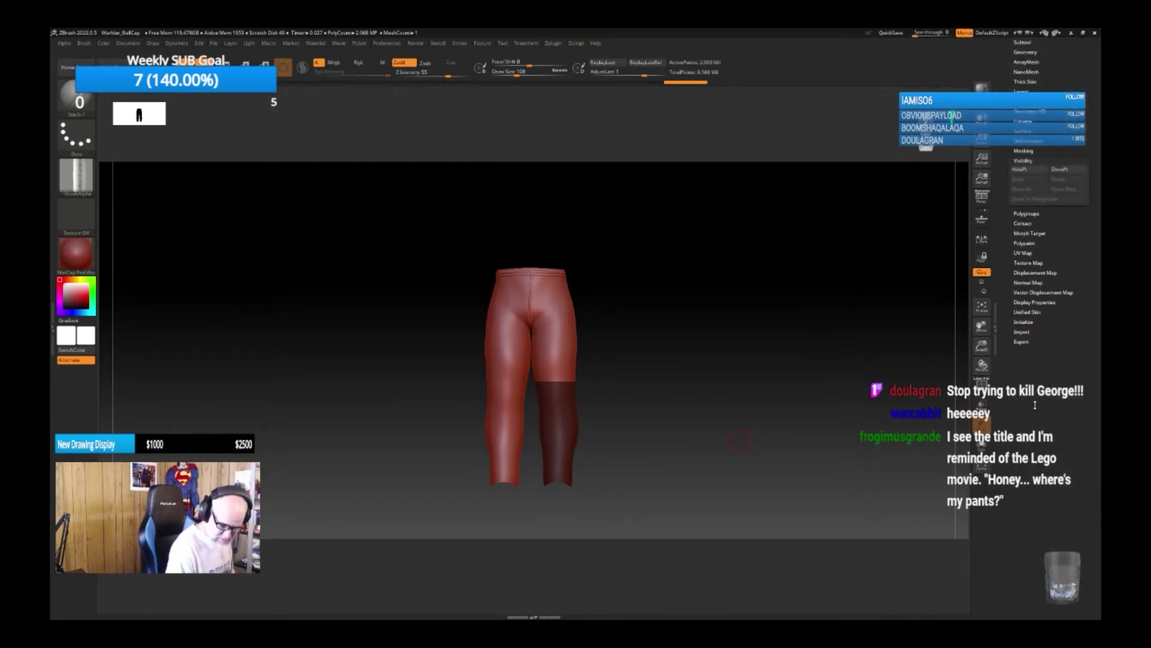
pyautogui.click(1040, 171)
# Try Stitch-1 hem strokes across the front and sides of the isolated leg, and undo them.
pyautogui.keyDown('alt'); pyautogui.moveTo(648, 461); pyautogui.dragTo(670, 446); pyautogui.keyUp('alt')
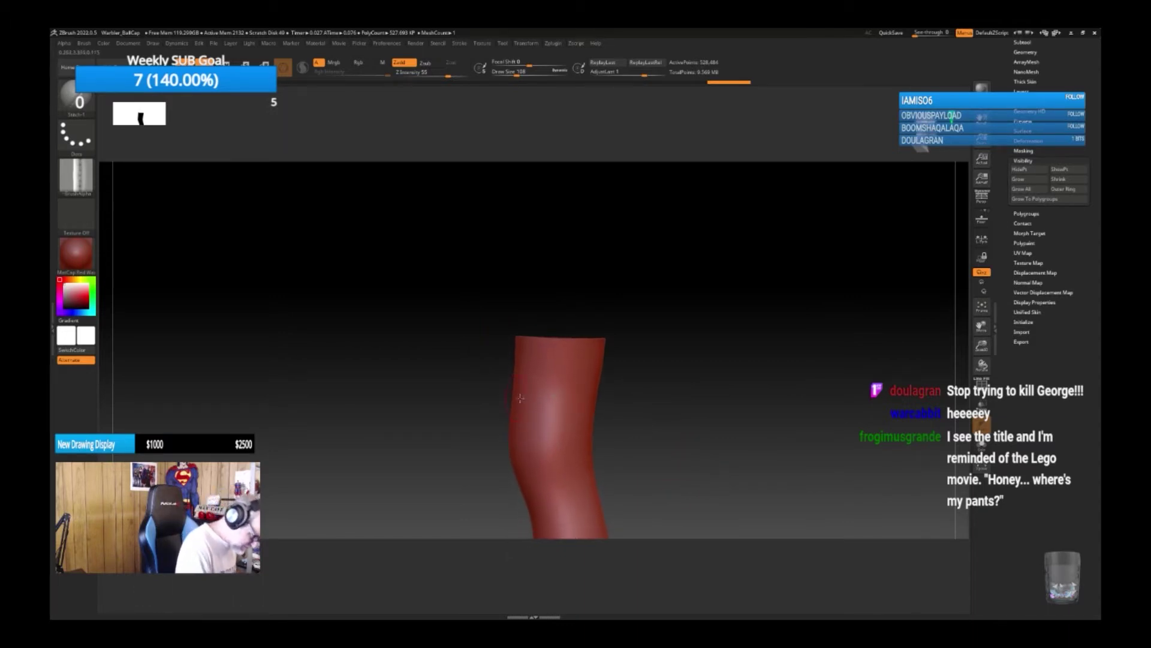
pyautogui.moveTo(555, 397)
pyautogui.mouseDown()
pyautogui.moveTo(581, 399)
pyautogui.moveTo(513, 401)
pyautogui.mouseUp()
pyautogui.hotkey('ctrl', 'z')
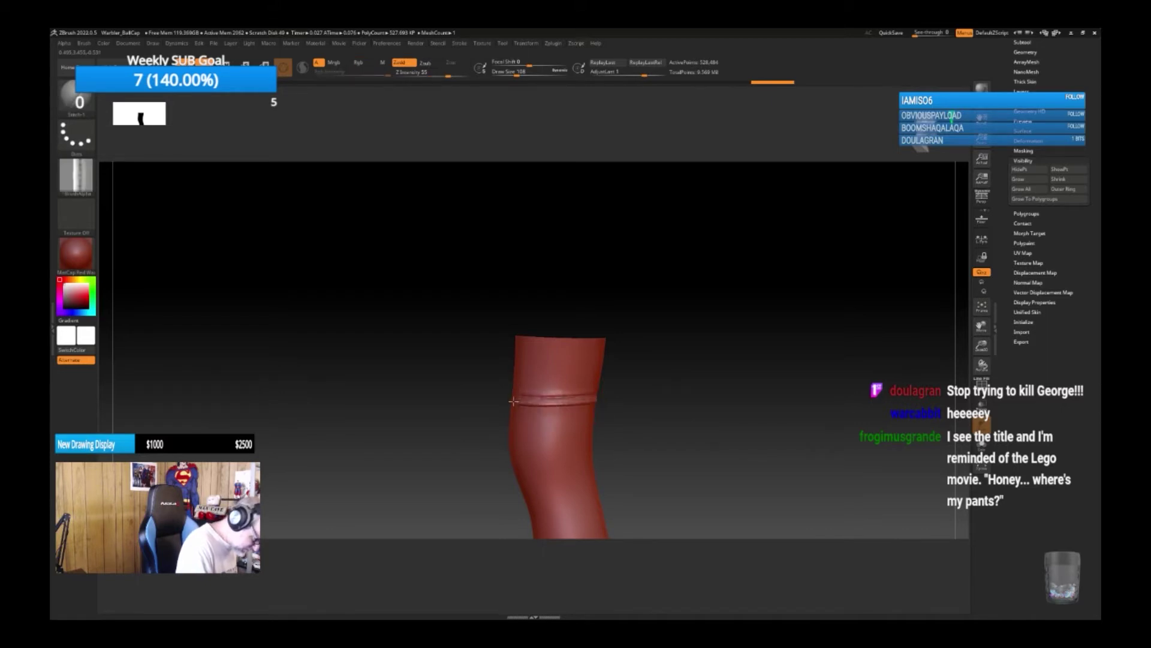
pyautogui.moveTo(676, 399); pyautogui.dragTo(703, 400)
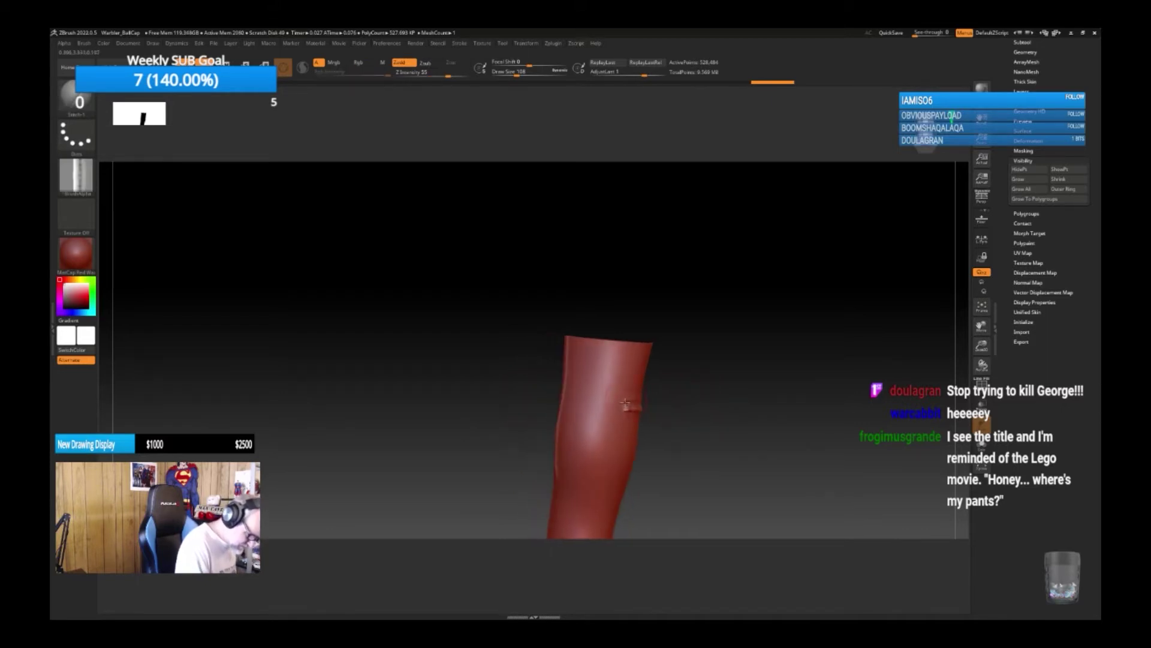
pyautogui.moveTo(623, 405); pyautogui.dragTo(581, 406)
pyautogui.hotkey('ctrl', 'z')
pyautogui.hotkey('ctrl', 'z')
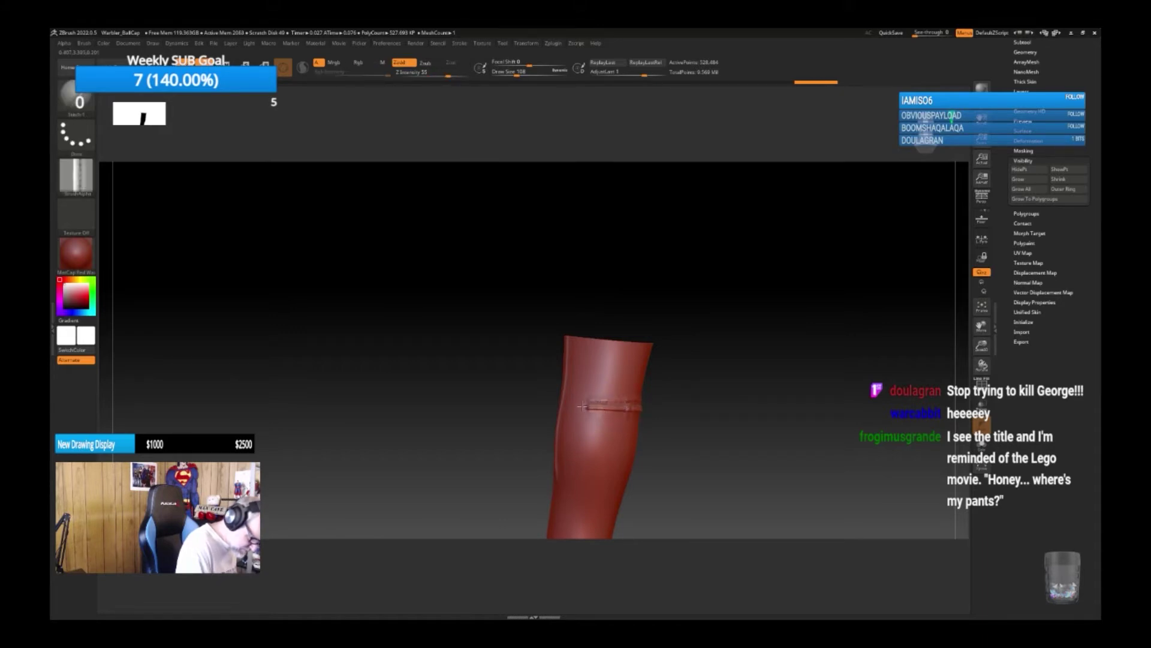
pyautogui.moveTo(696, 399); pyautogui.dragTo(662, 402)
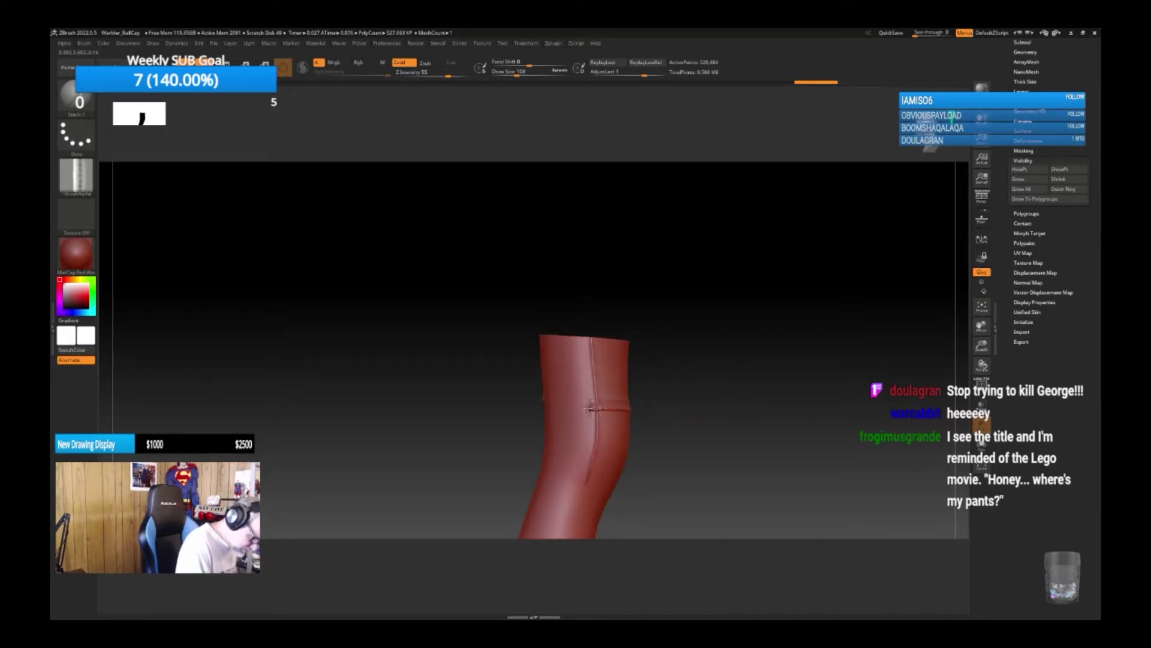
pyautogui.moveTo(588, 408); pyautogui.dragTo(572, 408)
pyautogui.moveTo(647, 395)
pyautogui.mouseDown()
pyautogui.moveTo(717, 401)
pyautogui.moveTo(681, 409)
pyautogui.moveTo(668, 439)
pyautogui.moveTo(634, 435)
pyautogui.moveTo(739, 408)
pyautogui.moveTo(725, 407)
pyautogui.mouseUp()
pyautogui.press('ctrl')
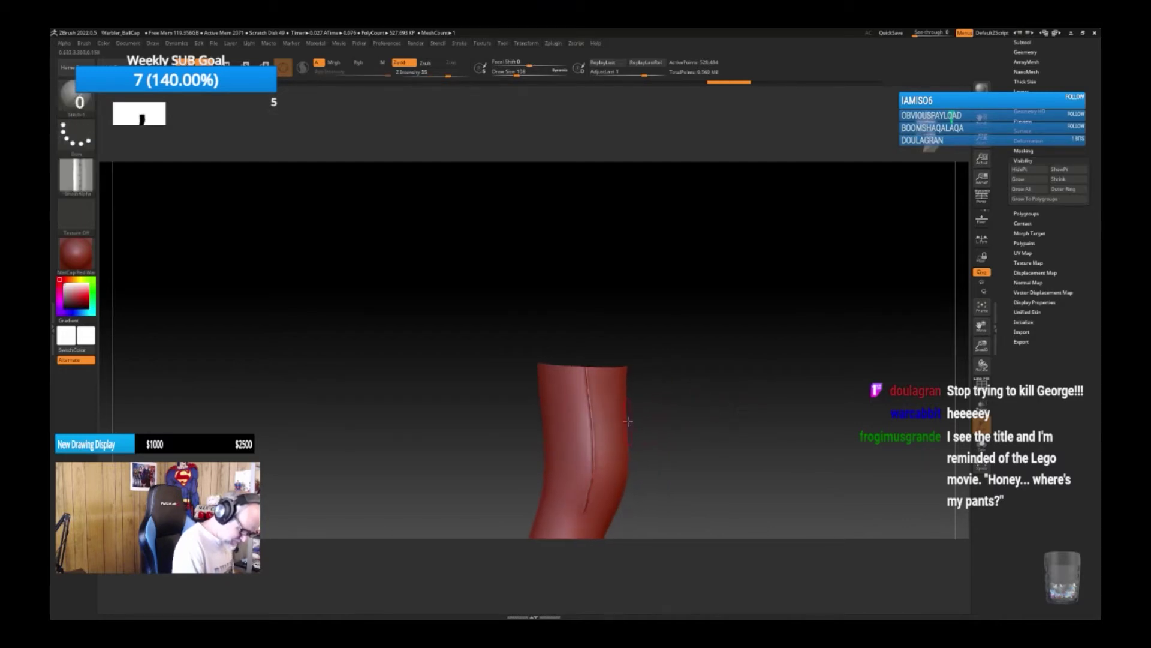
# Draw a Stitch-1 hem seam around the isolated leg at knee height, joining the strokes into a closed loop.
pyautogui.moveTo(627, 421); pyautogui.dragTo(544, 420)
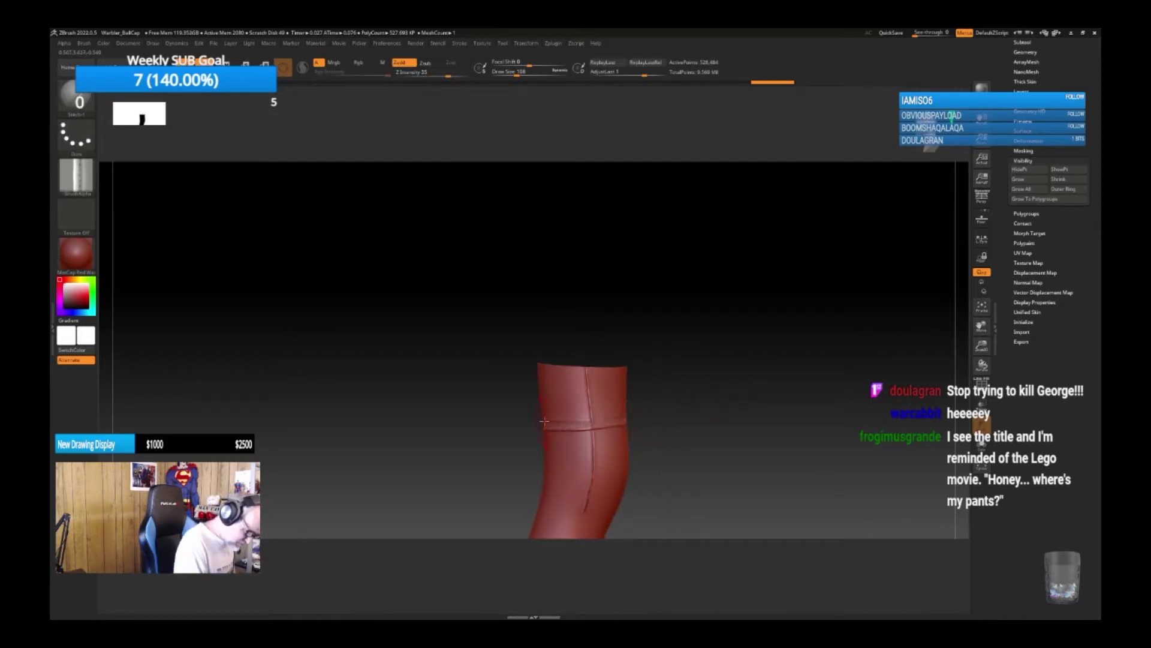
pyautogui.moveTo(677, 417)
pyautogui.mouseDown()
pyautogui.moveTo(776, 413)
pyautogui.moveTo(658, 452)
pyautogui.mouseUp()
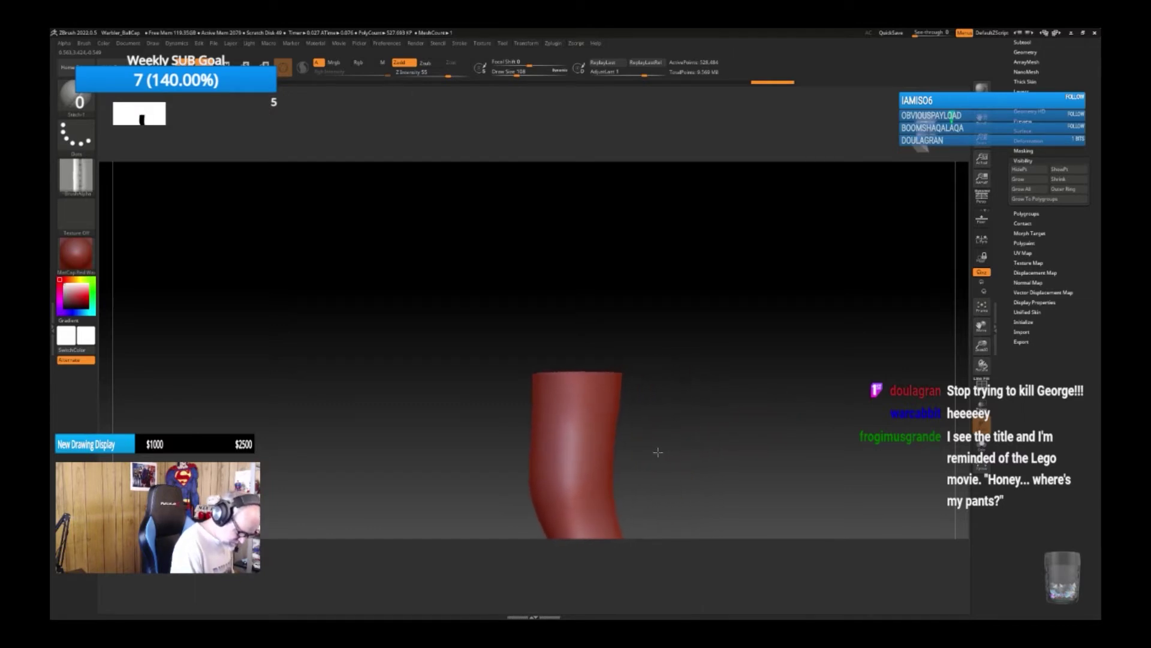
pyautogui.moveTo(564, 435); pyautogui.dragTo(527, 435)
pyautogui.moveTo(702, 419); pyautogui.dragTo(733, 419)
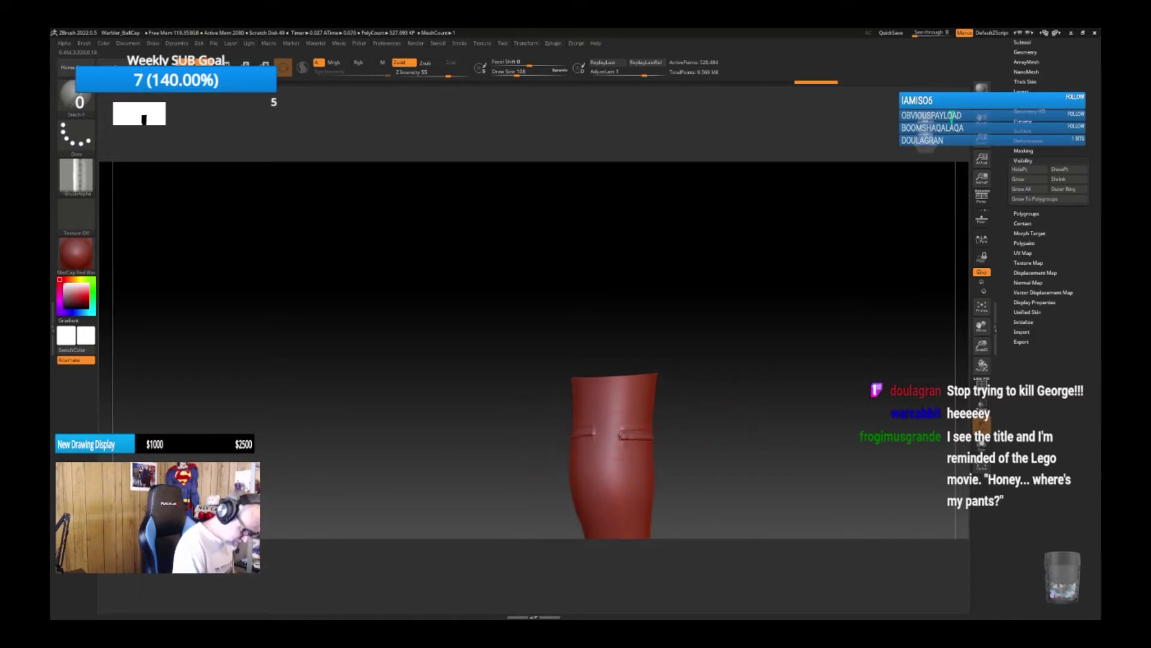
pyautogui.moveTo(612, 436); pyautogui.dragTo(591, 431)
pyautogui.moveTo(759, 424); pyautogui.dragTo(714, 421)
pyautogui.moveTo(823, 421)
pyautogui.mouseDown()
pyautogui.moveTo(666, 414)
pyautogui.moveTo(650, 426)
pyautogui.moveTo(632, 416)
pyautogui.mouseUp()
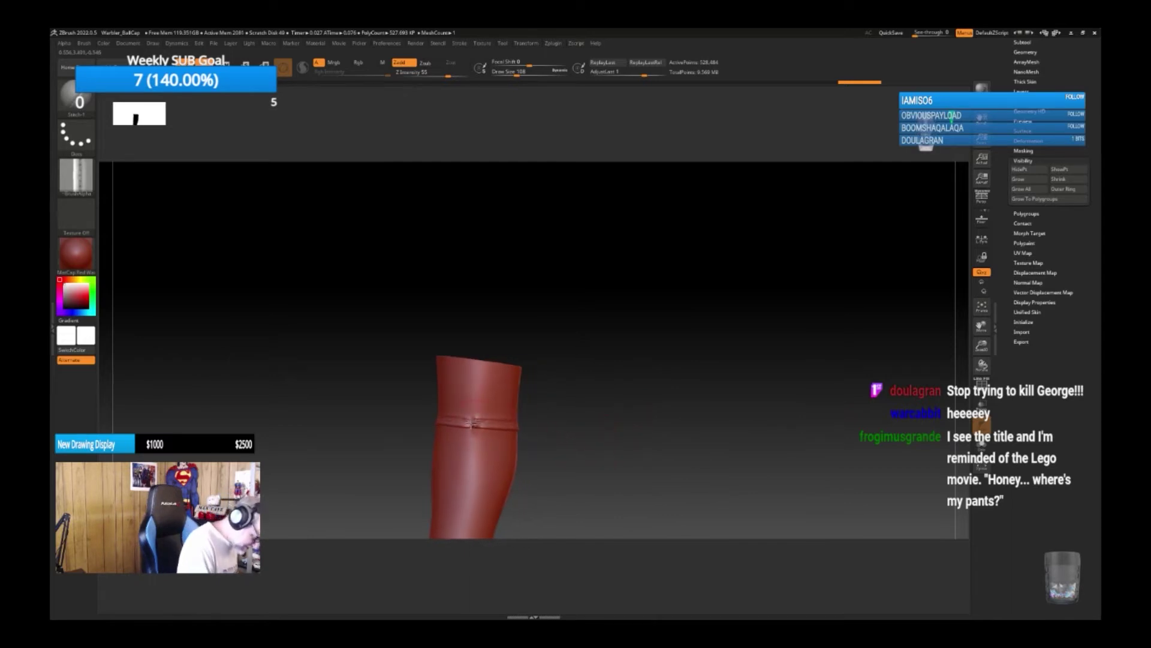
# Reduce the draw size to 16 and smooth the uneven overlaps where the hem strokes meet.
pyautogui.moveTo(678, 439); pyautogui.dragTo(640, 482)
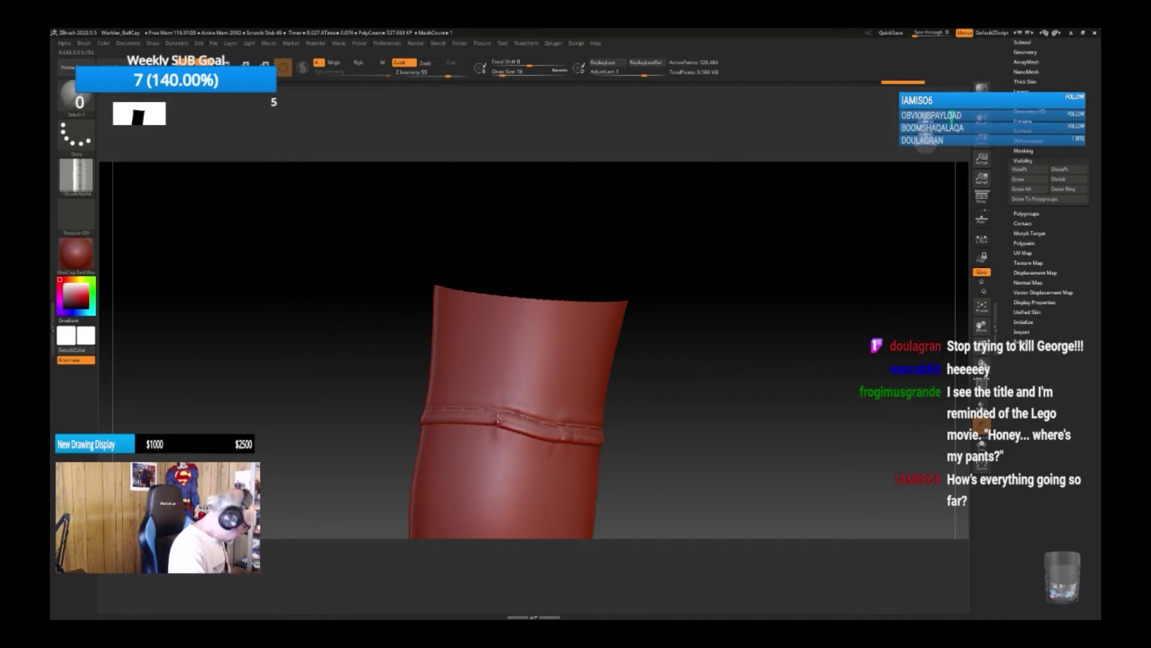
pyautogui.press('shift')
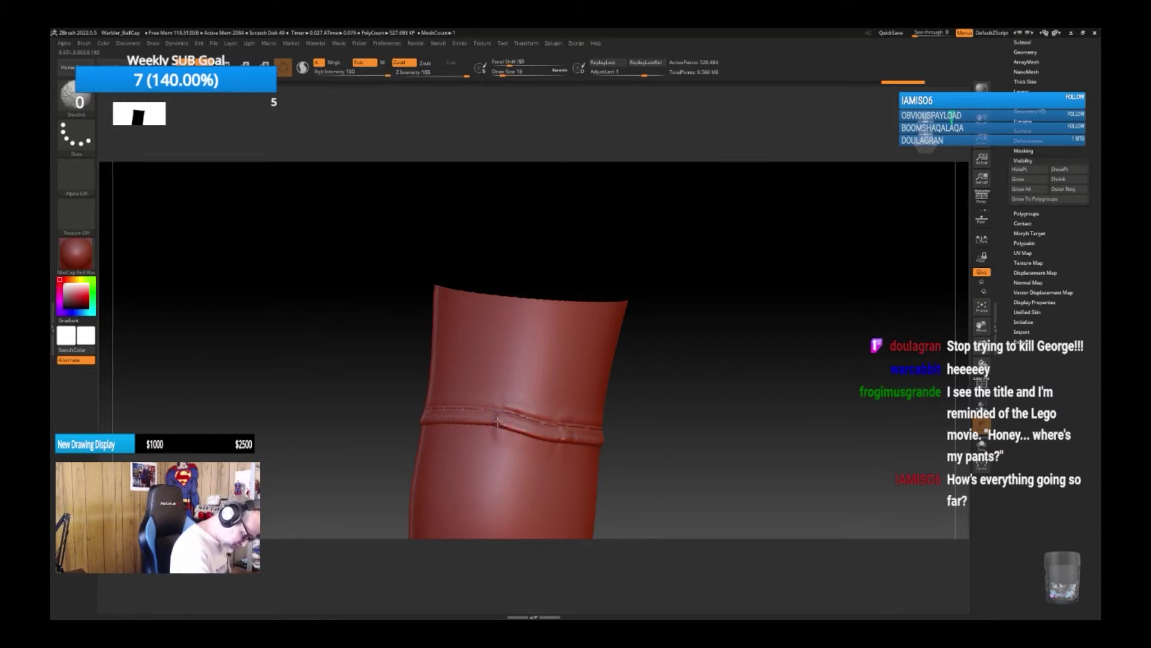
pyautogui.keyDown('shift'); pyautogui.click(497, 421); pyautogui.keyUp('shift')
pyautogui.keyDown('shift'); pyautogui.moveTo(562, 438); pyautogui.dragTo(553, 430); pyautogui.keyUp('shift')
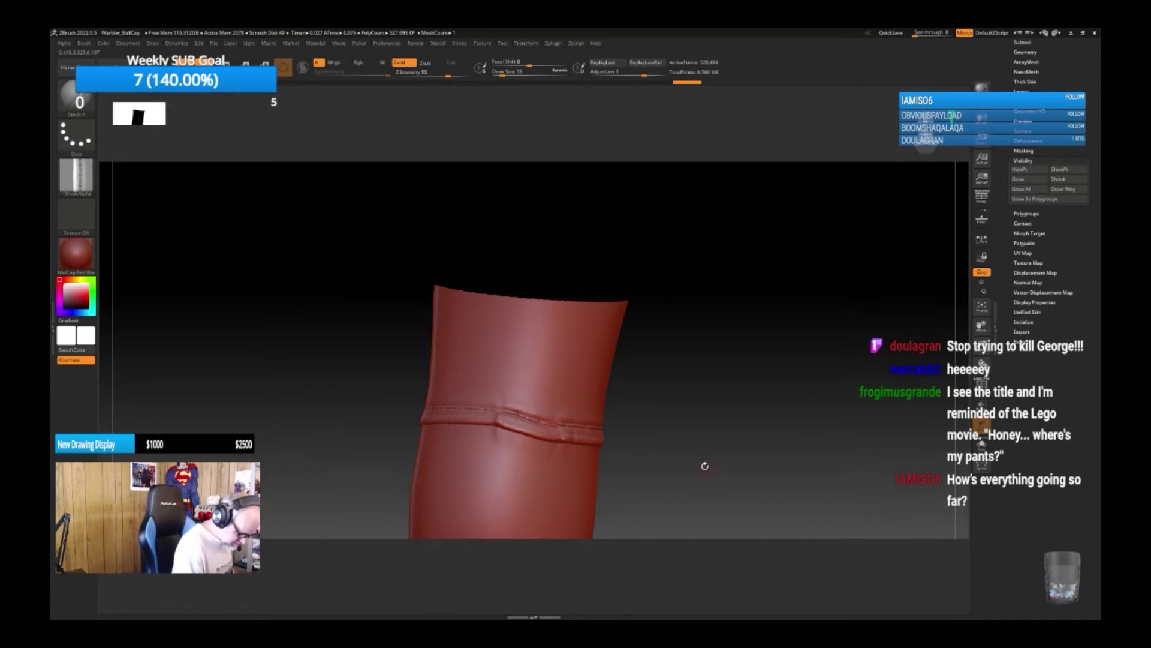
pyautogui.moveTo(705, 466); pyautogui.dragTo(668, 462)
pyautogui.press('shift')
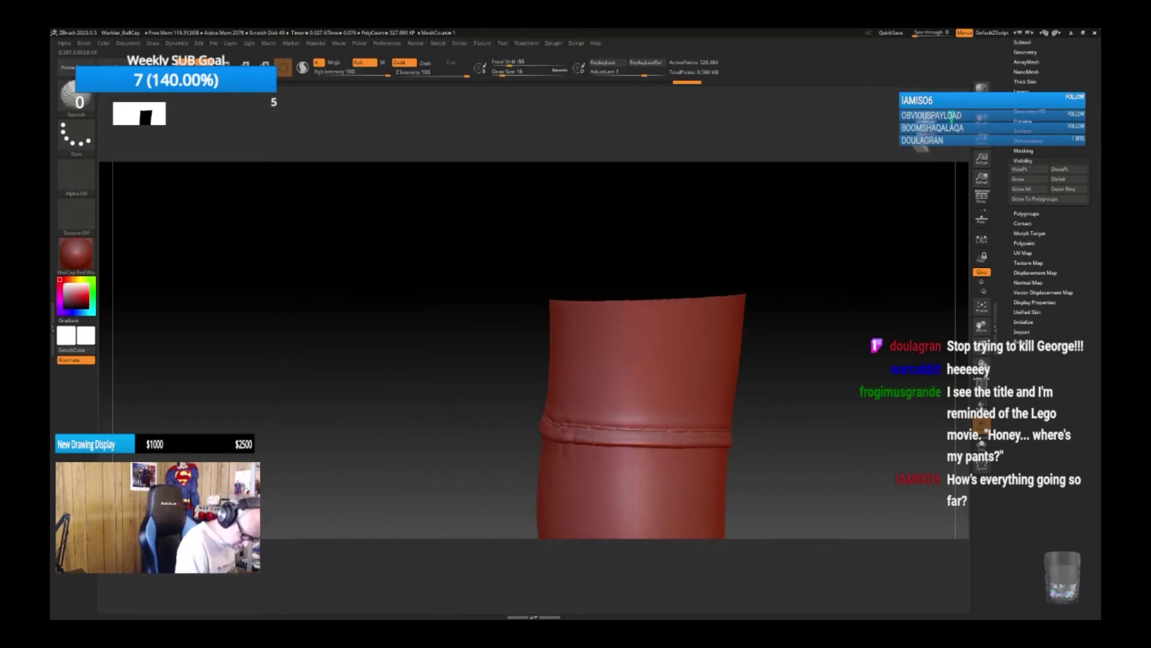
pyautogui.press('shift')
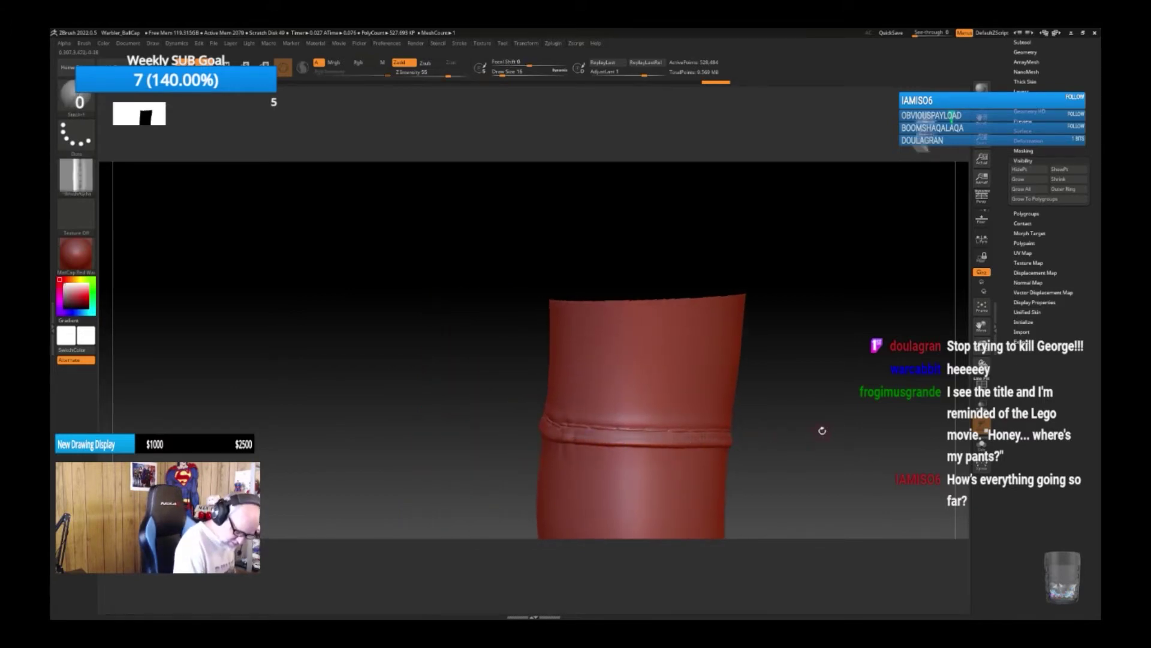
pyautogui.moveTo(819, 429)
pyautogui.mouseDown()
pyautogui.moveTo(716, 430)
pyautogui.moveTo(687, 443)
pyautogui.mouseUp()
pyautogui.press('shift')
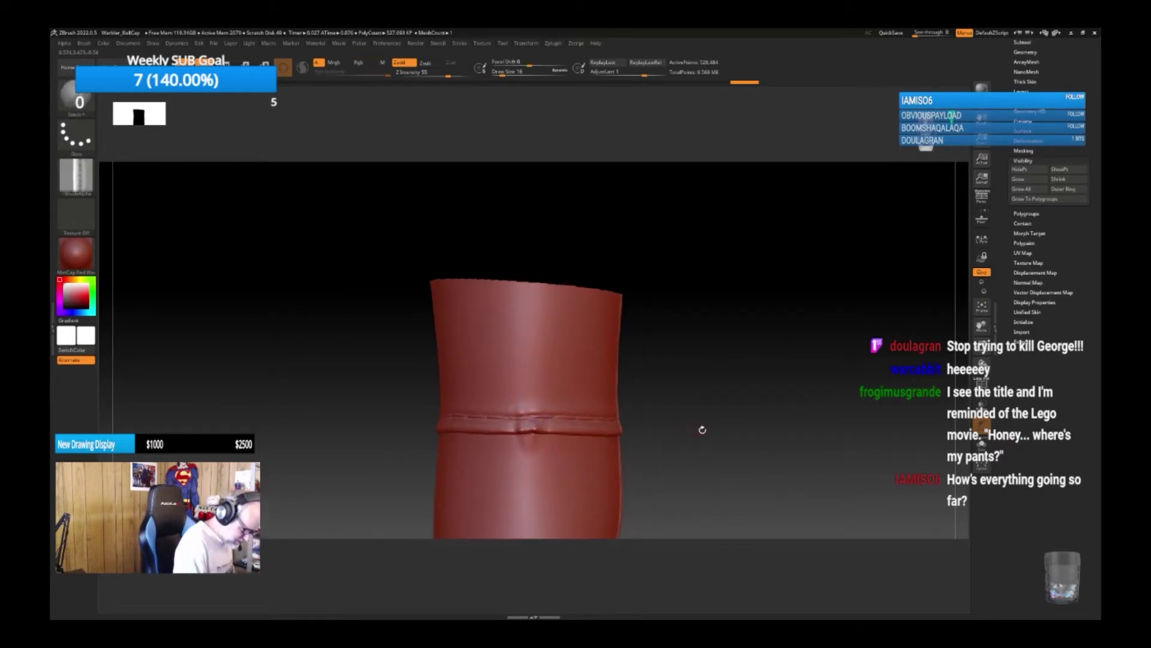
# Switch to the DamStandard brush, try a stroke over the uneven hem overlap at draw size 16, and undo it.
pyautogui.moveTo(699, 429)
pyautogui.mouseDown()
pyautogui.moveTo(727, 430)
pyautogui.moveTo(689, 429)
pyautogui.mouseUp()
pyautogui.press('b')
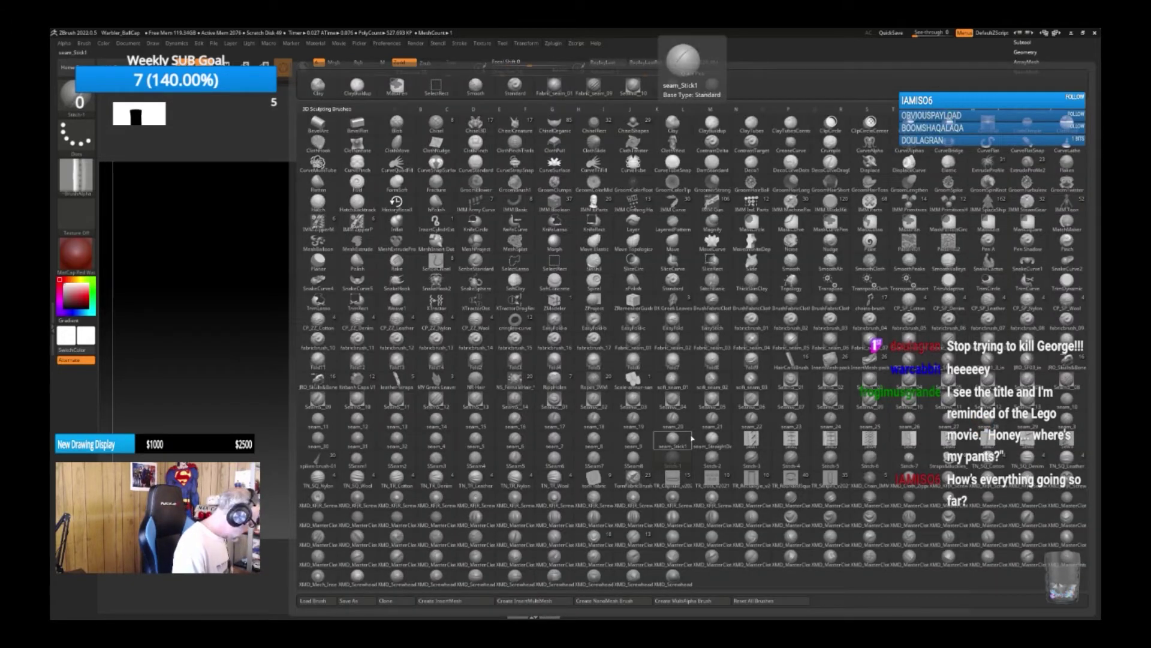
pyautogui.press('d')
pyautogui.press('s')
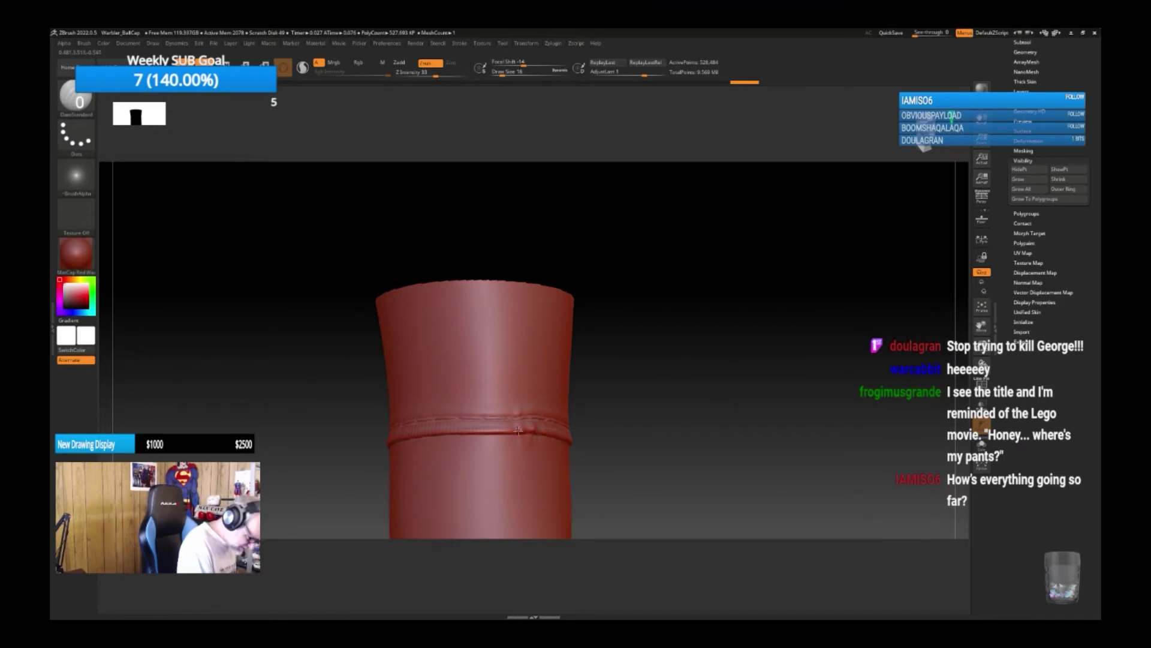
pyautogui.moveTo(531, 430); pyautogui.dragTo(543, 427)
pyautogui.hotkey('ctrl', 'z')
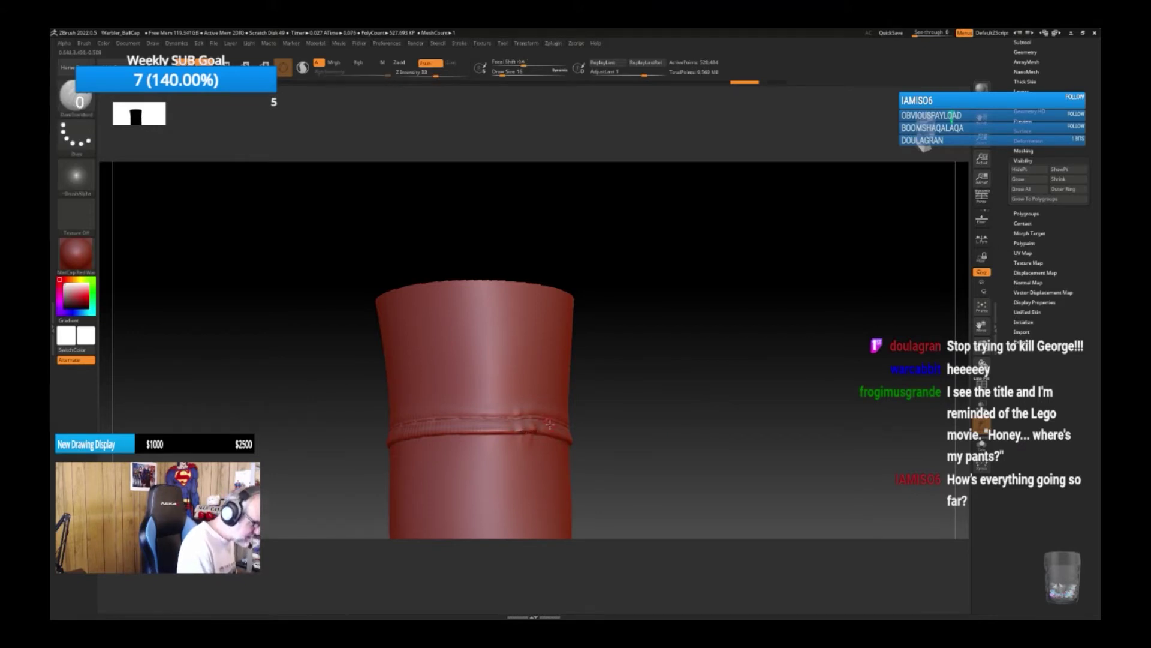
# Set the DamStandard brush to Zadd and build up the hem's lower edge at the uneven spots around the leg.
pyautogui.click(403, 62)
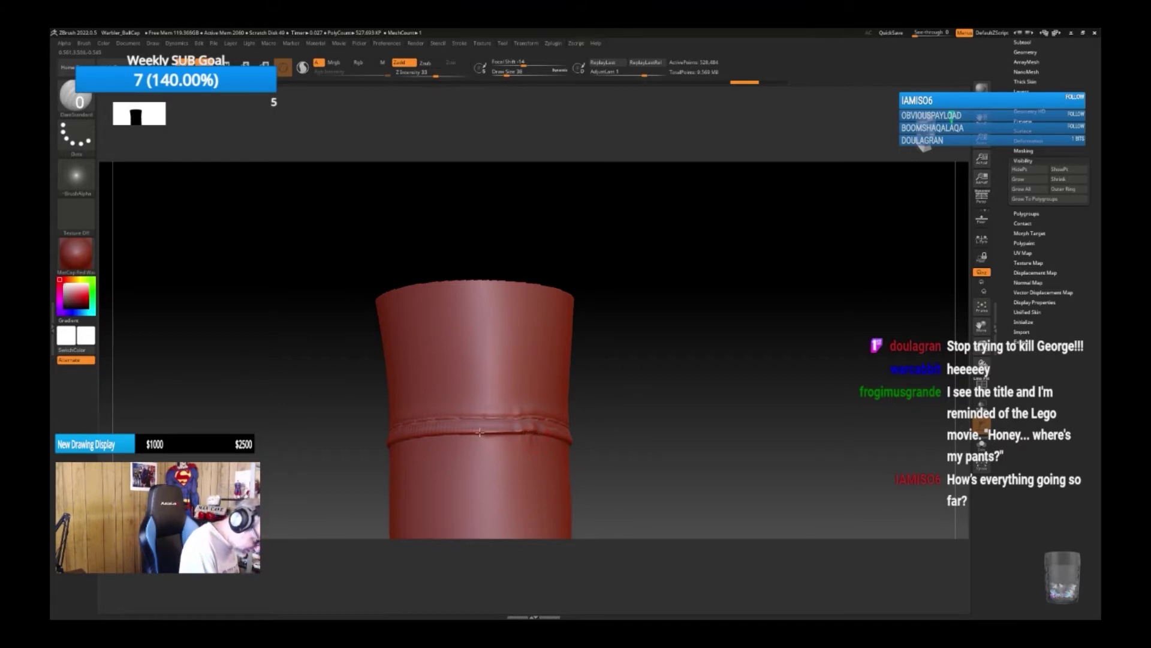
pyautogui.moveTo(458, 433); pyautogui.dragTo(433, 433)
pyautogui.moveTo(773, 420)
pyautogui.mouseDown()
pyautogui.moveTo(686, 419)
pyautogui.moveTo(696, 420)
pyautogui.mouseUp()
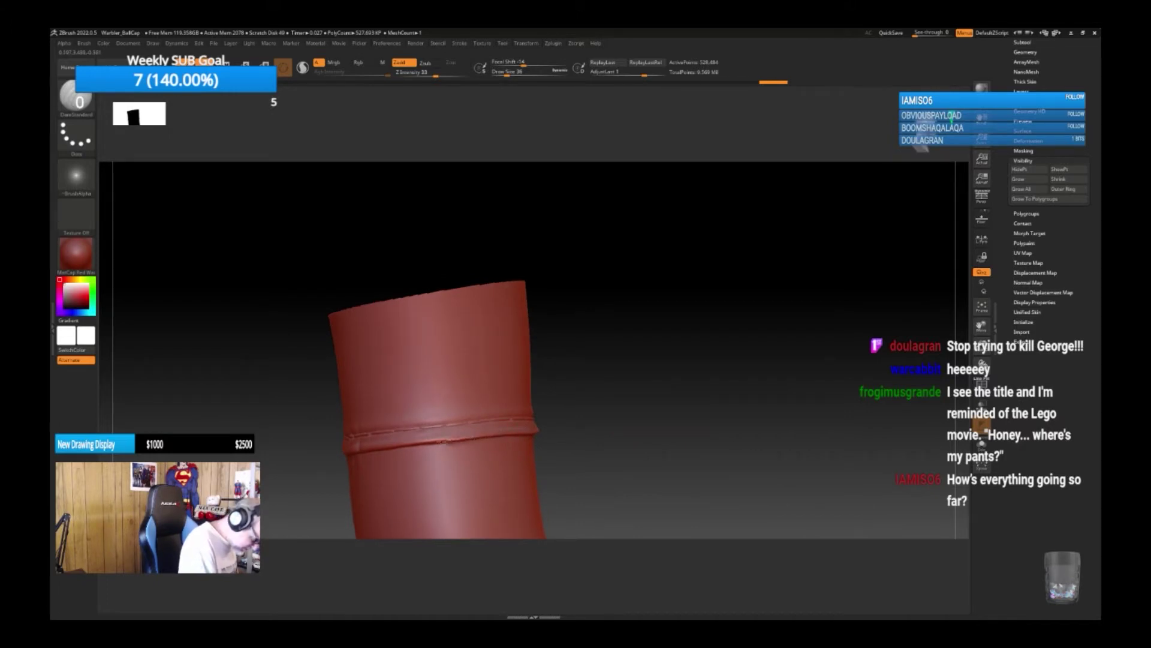
pyautogui.moveTo(370, 449); pyautogui.dragTo(360, 451)
pyautogui.moveTo(557, 426)
pyautogui.mouseDown(button='right')
pyautogui.moveTo(652, 419)
pyautogui.moveTo(660, 444)
pyautogui.mouseUp(button='right')
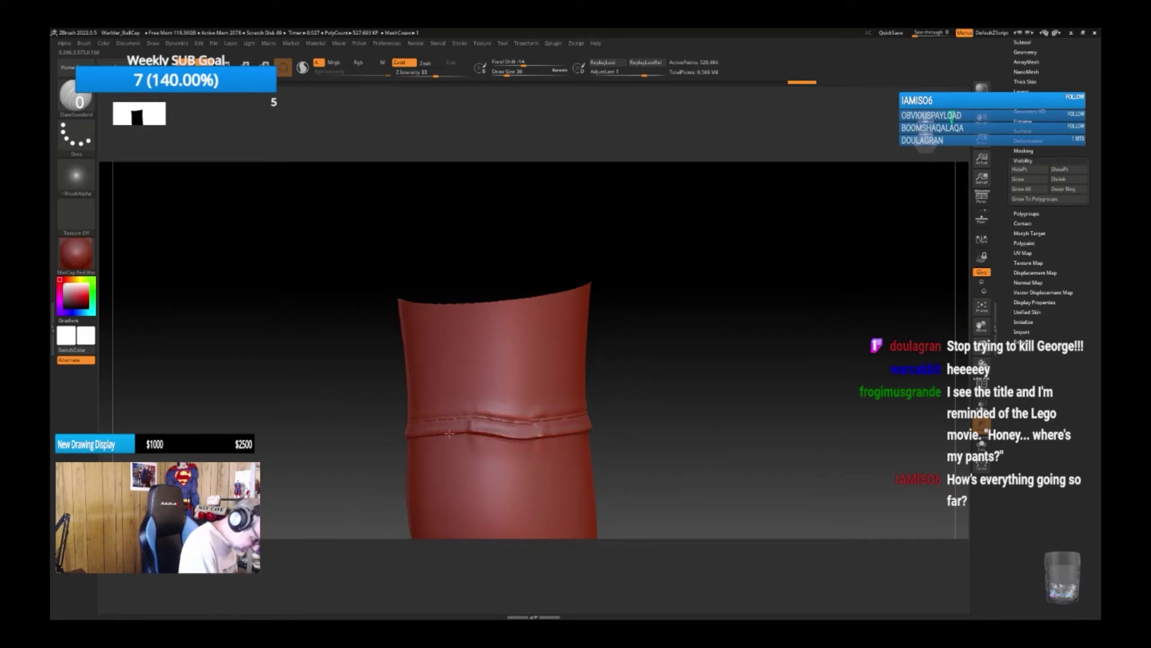
pyautogui.moveTo(422, 438); pyautogui.dragTo(422, 437)
pyautogui.moveTo(638, 412); pyautogui.dragTo(679, 403)
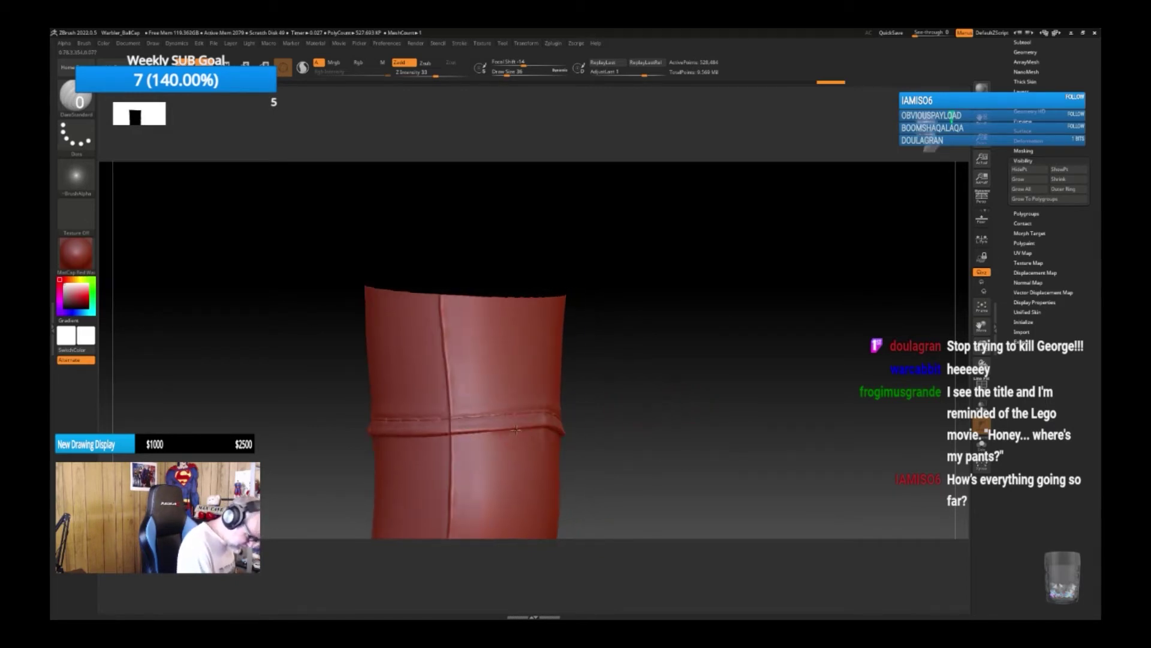
pyautogui.moveTo(492, 430); pyautogui.dragTo(476, 426)
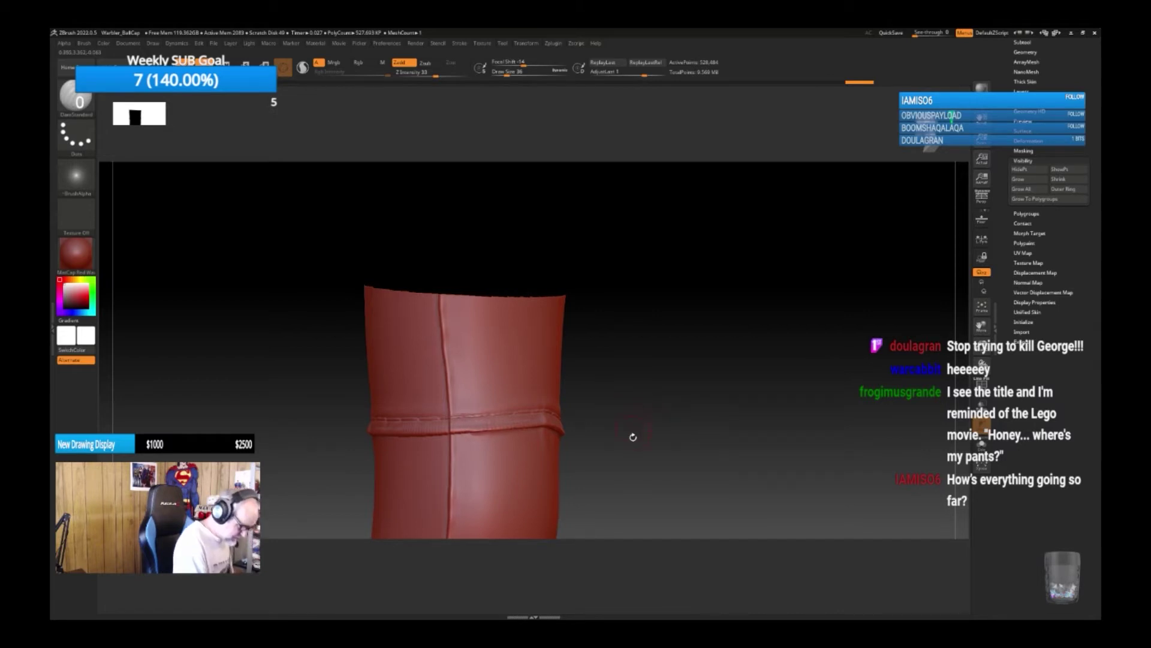
pyautogui.moveTo(632, 438); pyautogui.dragTo(671, 387, button='right')
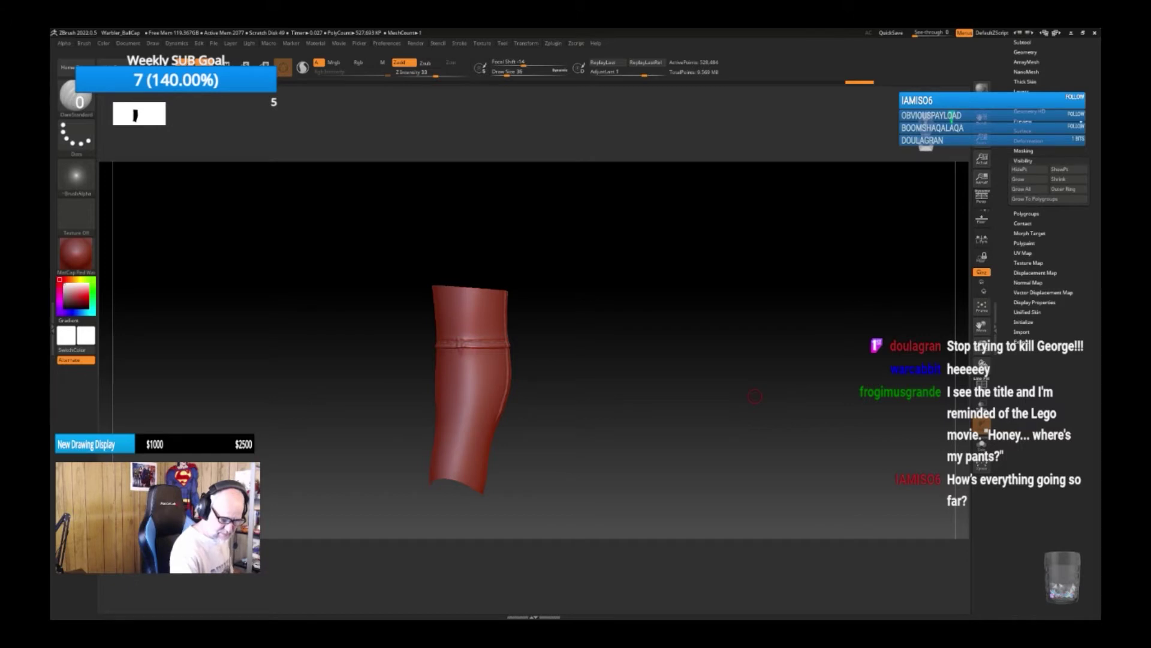
# Restore the full pants, then isolate the other leg from just above the knee down by masking it and hiding the rest.
pyautogui.moveTo(1096, 115); pyautogui.dragTo(1090, 199)
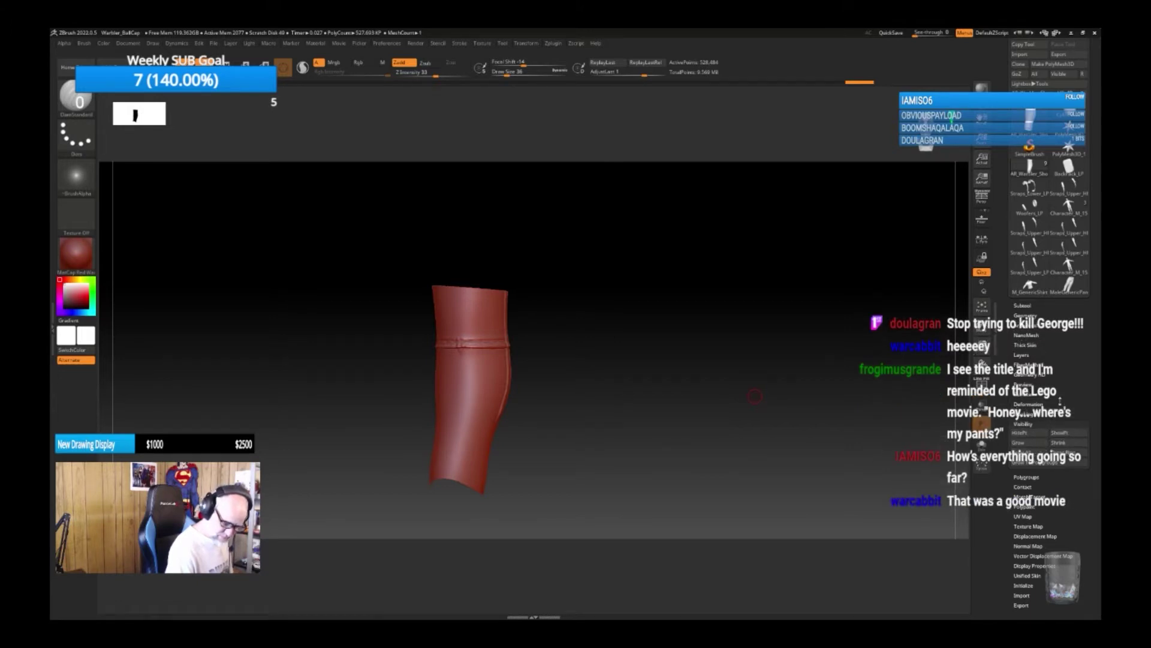
pyautogui.keyDown('ctrl'); pyautogui.moveTo(588, 304); pyautogui.dragTo(692, 401); pyautogui.keyUp('ctrl')
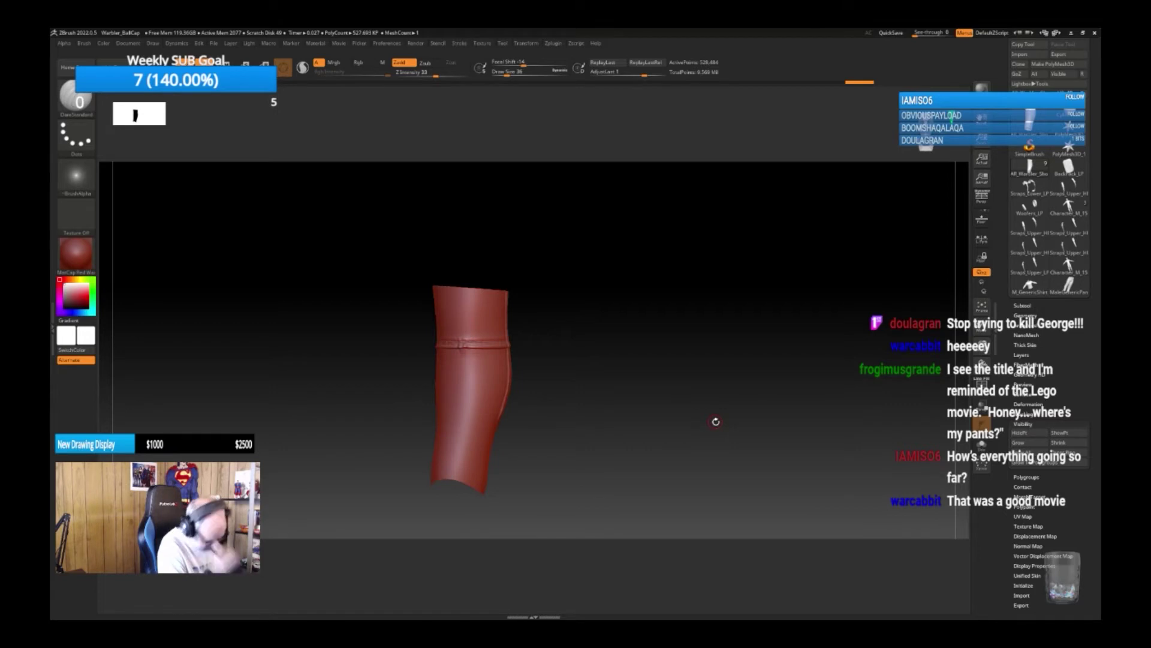
pyautogui.keyDown('ctrl'); pyautogui.click(694, 409); pyautogui.keyUp('ctrl')
pyautogui.keyDown('ctrl'); pyautogui.click(694, 412); pyautogui.keyUp('ctrl')
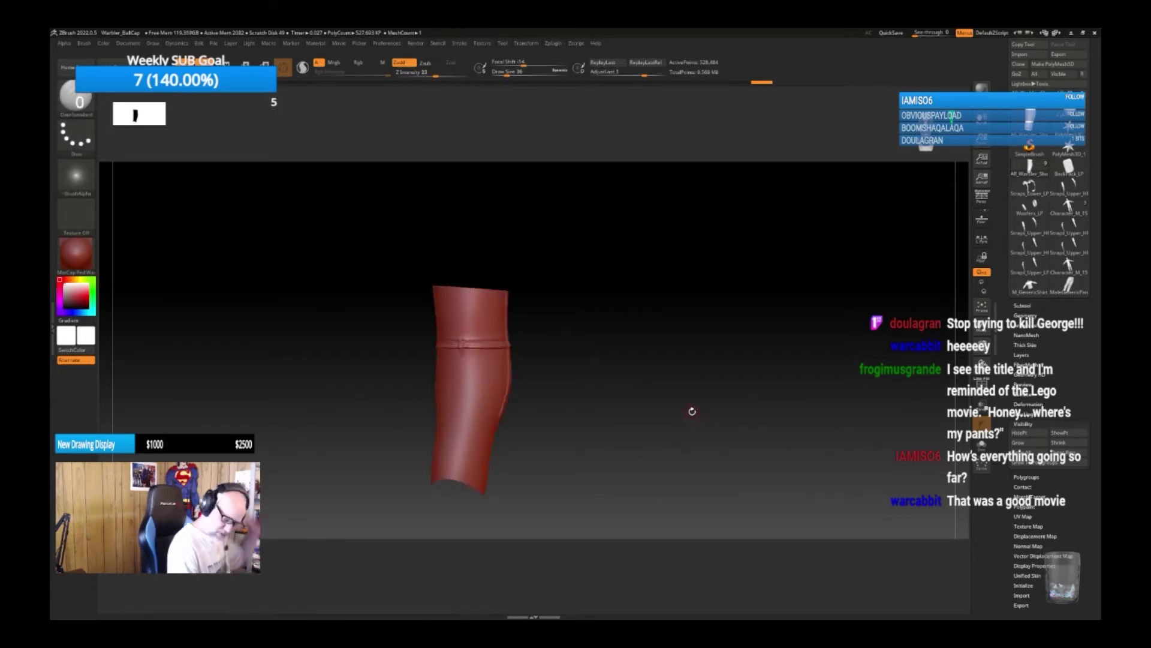
pyautogui.click(1033, 433)
pyautogui.keyDown('alt'); pyautogui.moveTo(630, 458); pyautogui.dragTo(603, 444); pyautogui.keyUp('alt')
pyautogui.hotkey('ctrl', 'z')
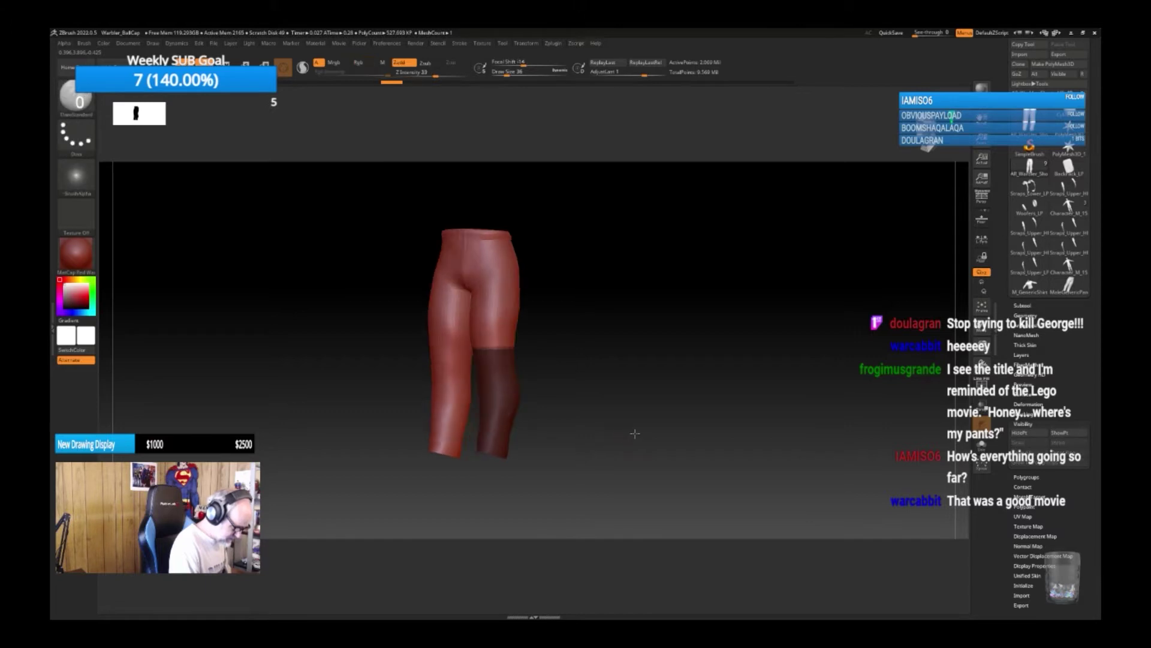
pyautogui.click(1028, 432)
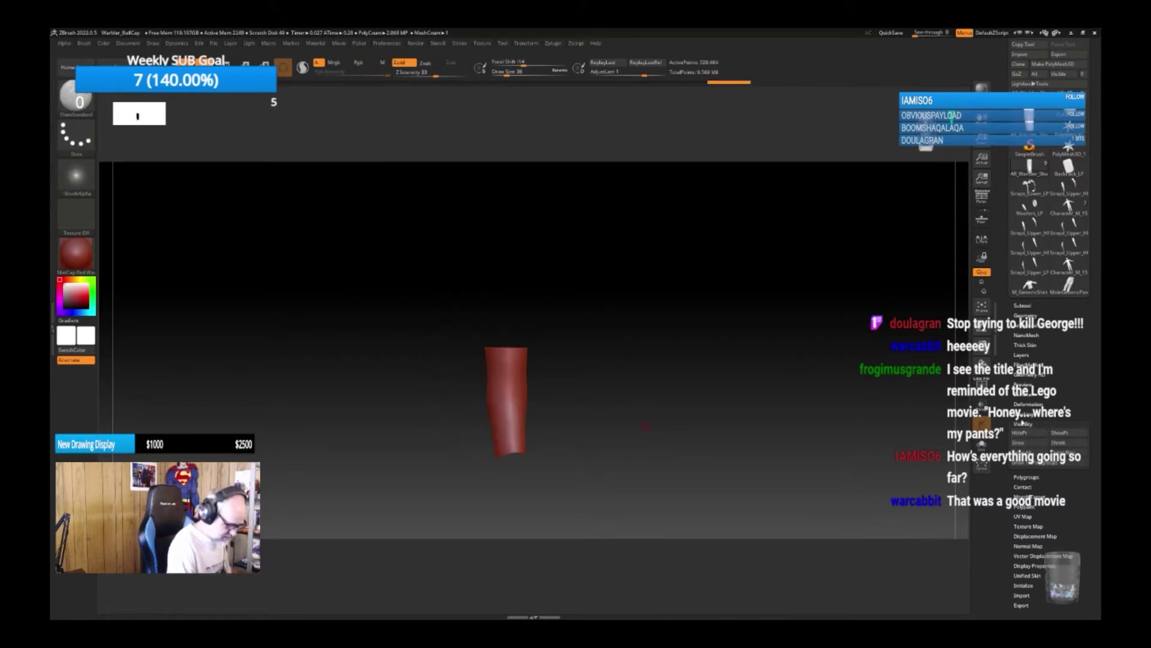
pyautogui.keyDown('alt'); pyautogui.moveTo(647, 446); pyautogui.dragTo(664, 411); pyautogui.keyUp('alt')
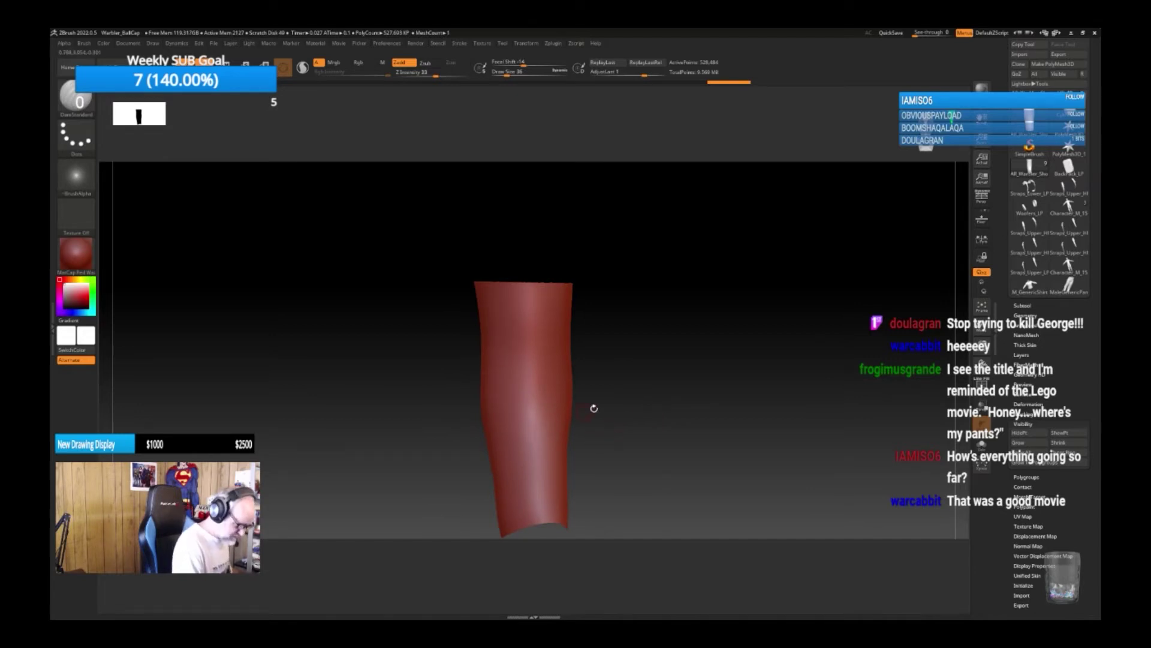
# Show the Character_M_17 body to check the knee position against the isolated leg, and hide it again.
pyautogui.moveTo(593, 409); pyautogui.dragTo(696, 407, button='right')
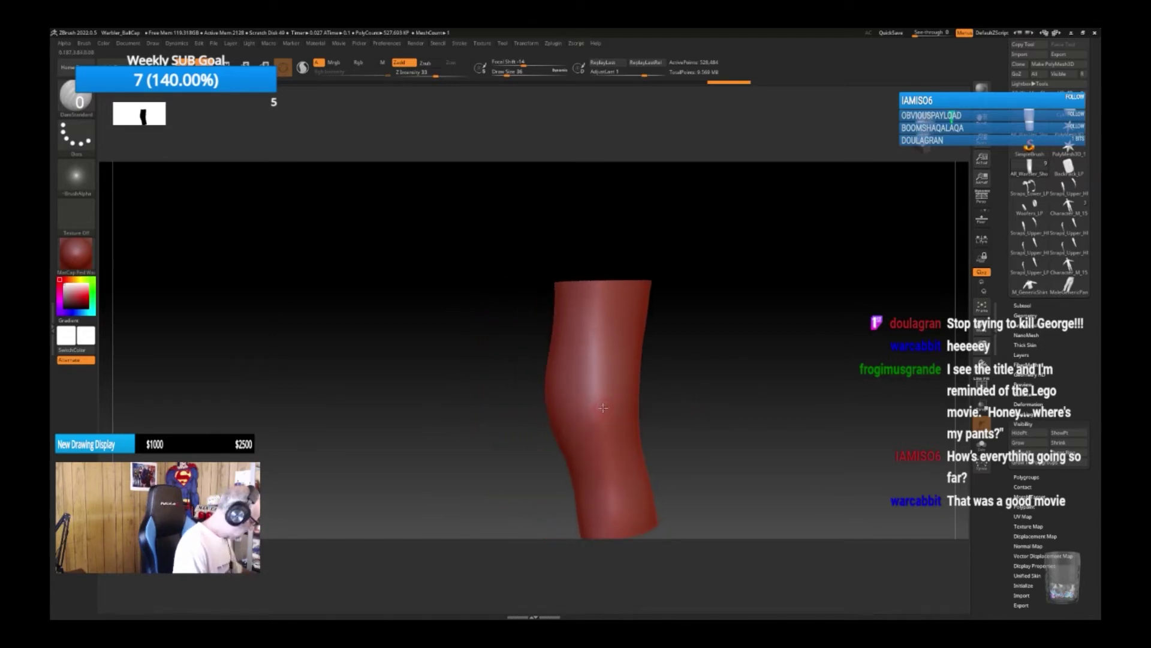
pyautogui.press(']')
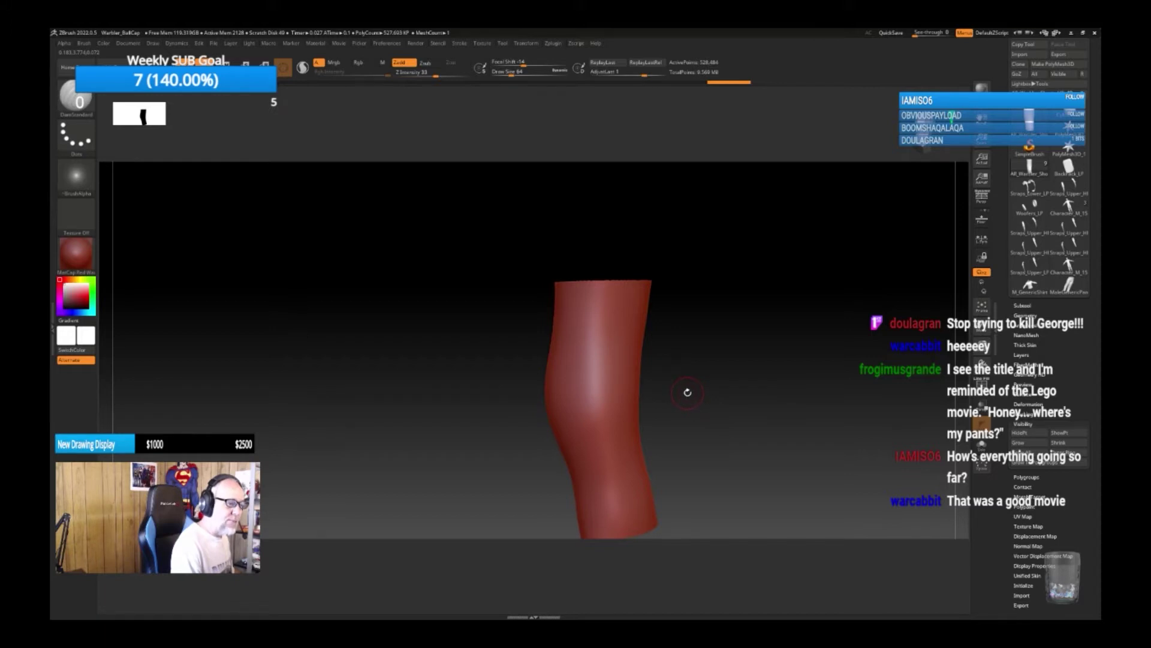
pyautogui.moveTo(691, 389)
pyautogui.keyDown('alt'); pyautogui.mouseDown()
pyautogui.moveTo(654, 402)
pyautogui.moveTo(642, 424)
pyautogui.moveTo(643, 403)
pyautogui.mouseUp(); pyautogui.keyUp('alt')
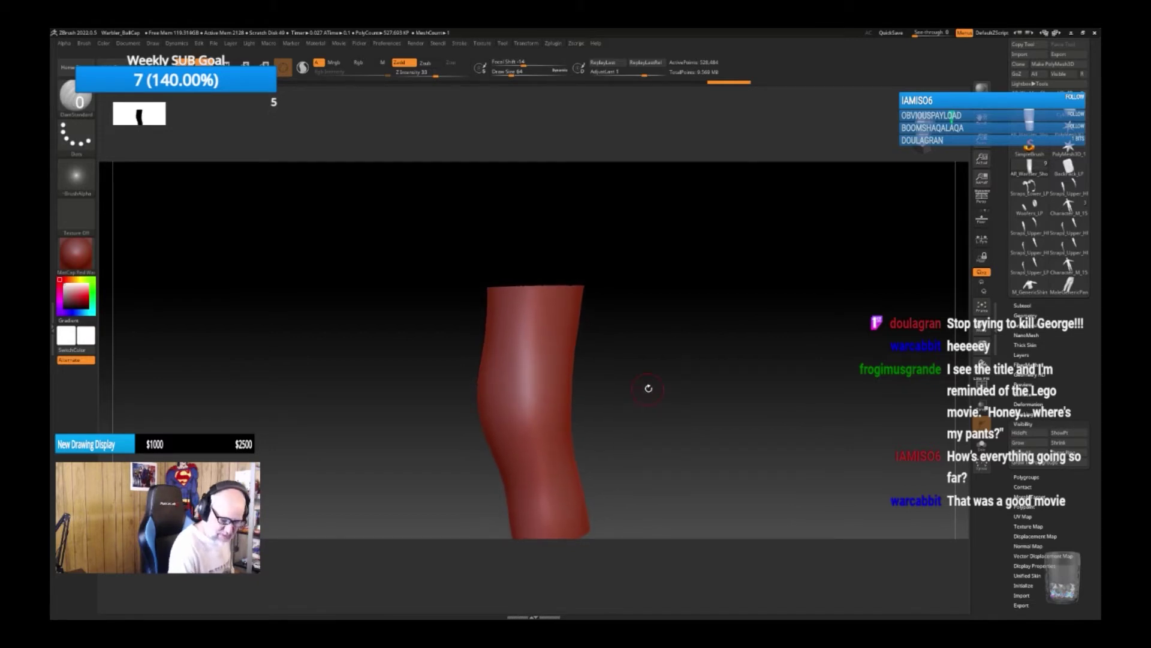
pyautogui.click(1025, 305)
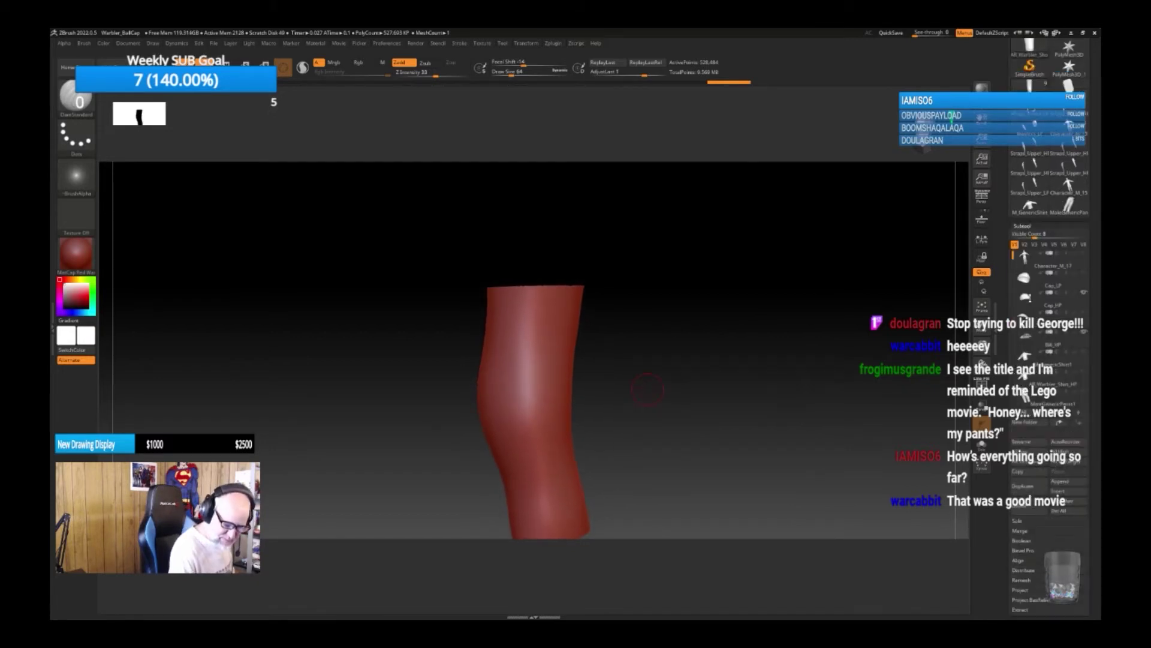
pyautogui.click(1083, 253)
pyautogui.moveTo(707, 434); pyautogui.dragTo(673, 439)
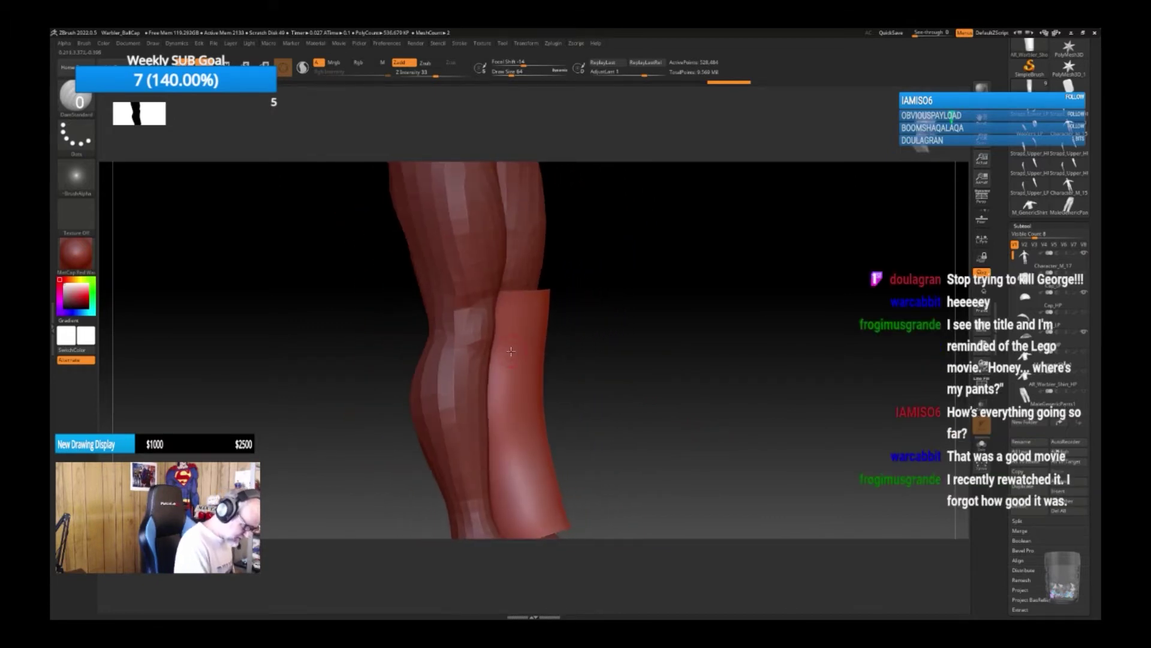
pyautogui.click(1083, 253)
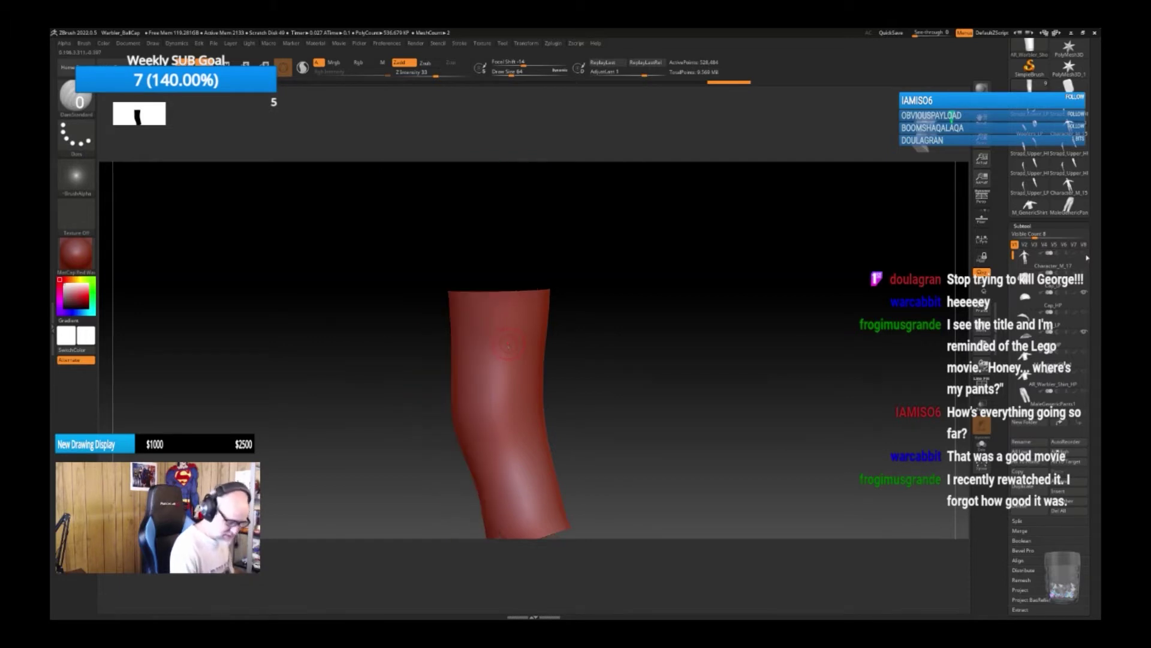
pyautogui.moveTo(614, 372)
pyautogui.mouseDown()
pyautogui.moveTo(627, 368)
pyautogui.moveTo(581, 345)
pyautogui.moveTo(451, 340)
pyautogui.mouseUp()
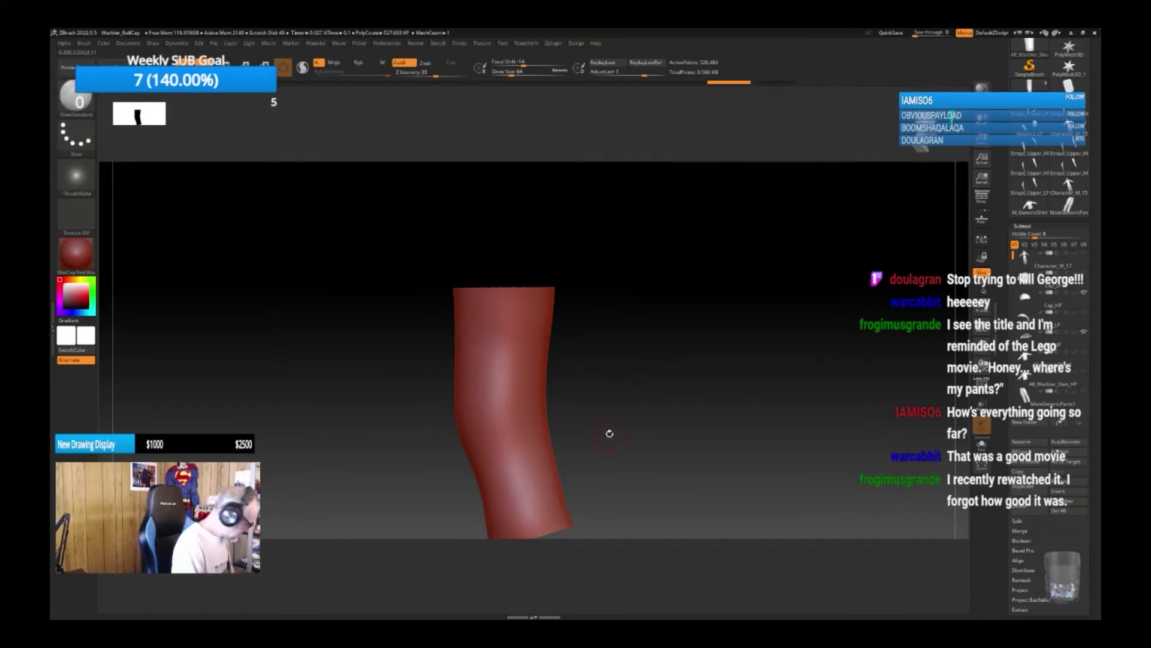
# Select the Stitch-1 brush, try a hem stroke across the isolated leg at draw size 64, and undo it.
pyautogui.press('b')
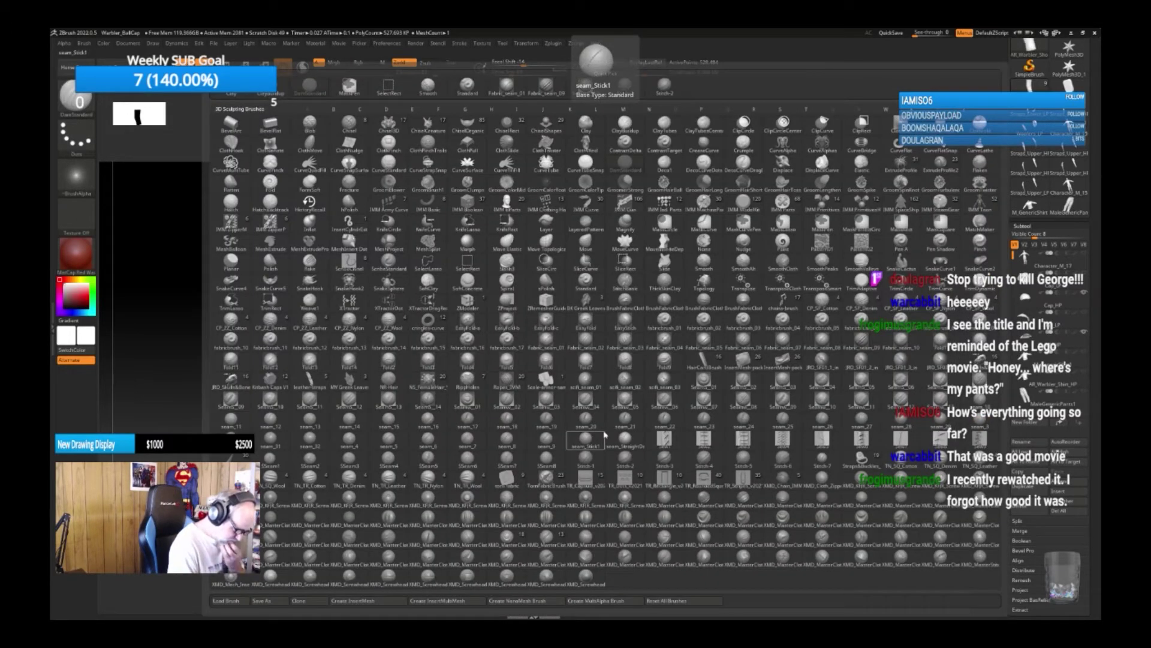
pyautogui.click(593, 457)
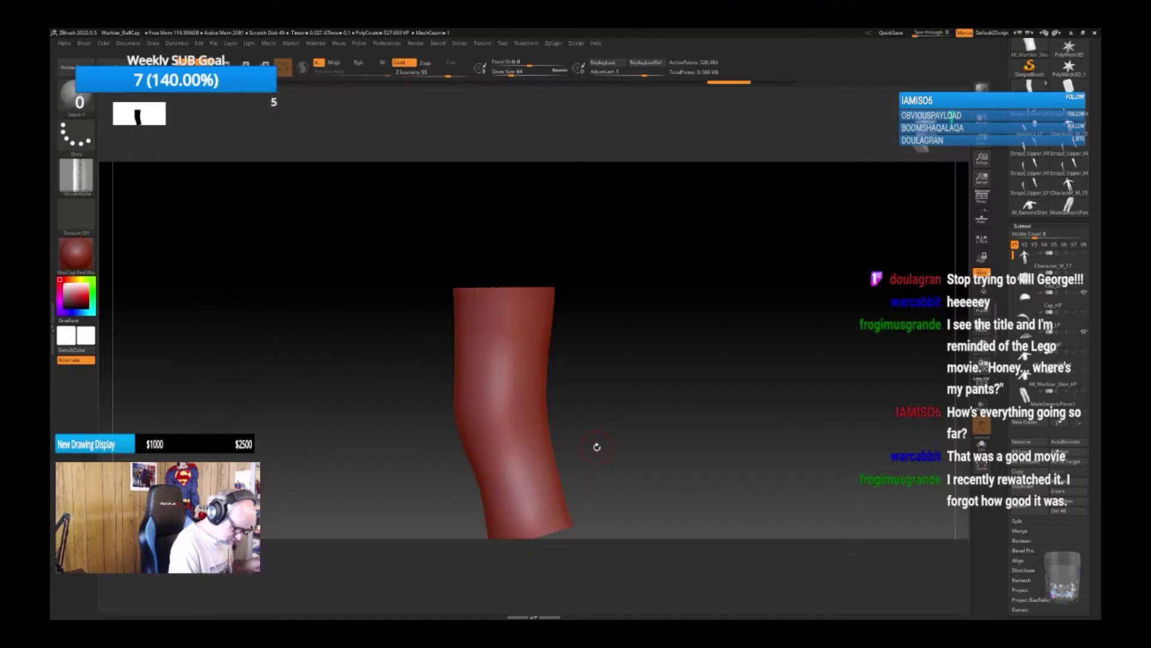
pyautogui.moveTo(518, 343); pyautogui.dragTo(486, 348)
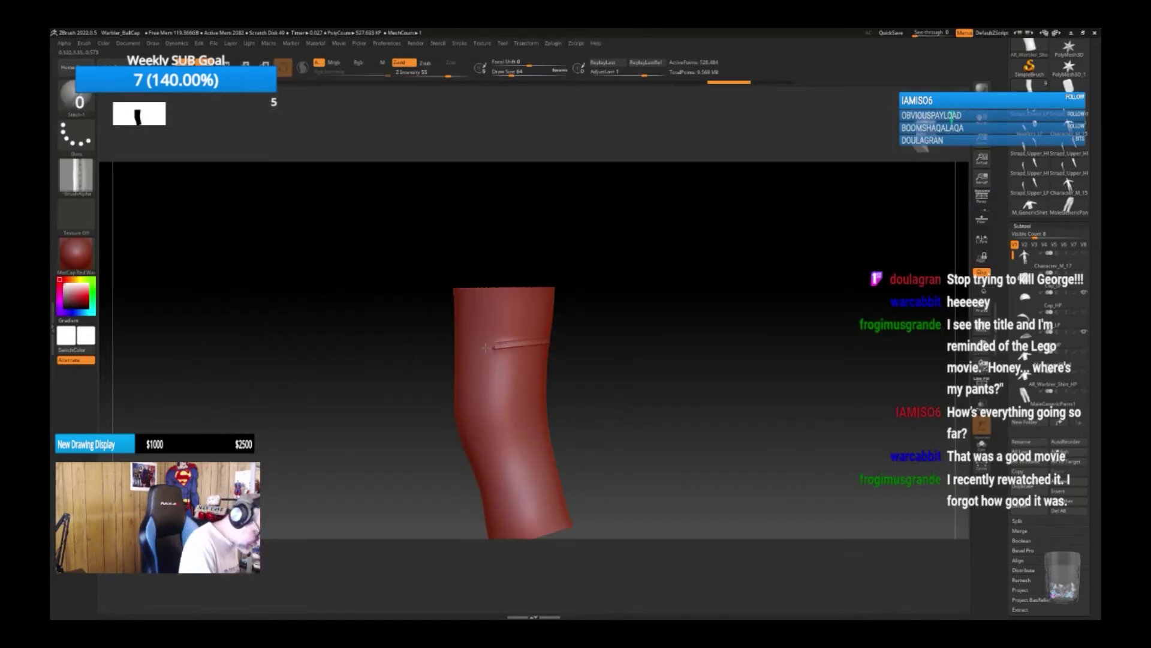
pyautogui.hotkey('ctrl', 'z')
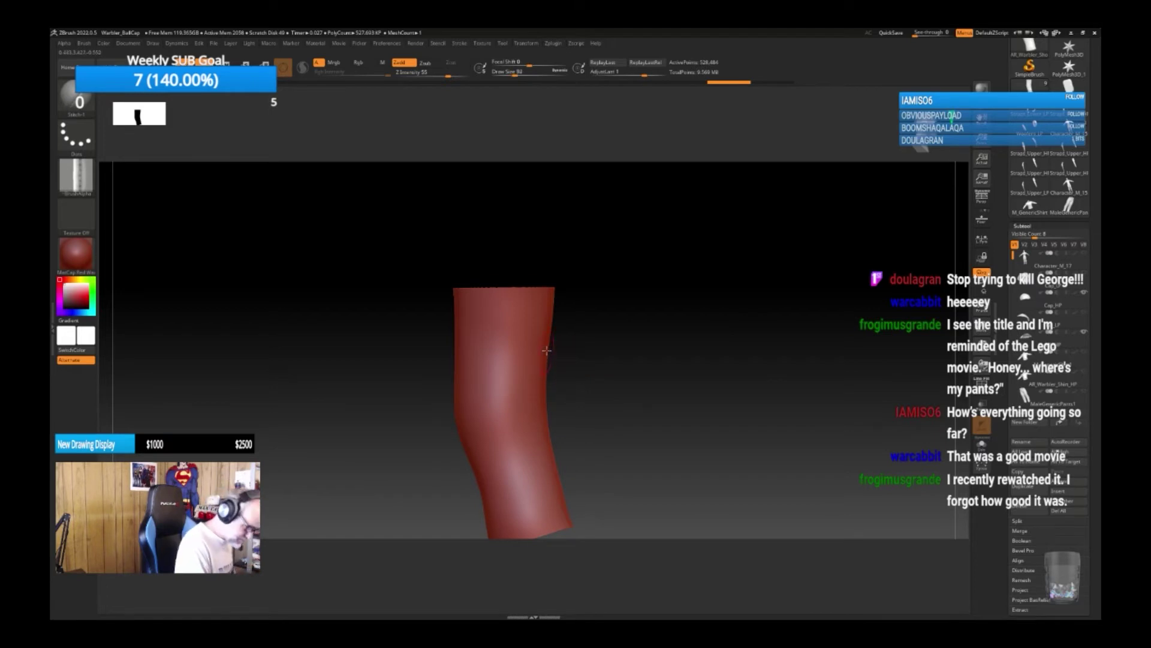
# Draw a Stitch-1 hem seam around the second leg just above the knee at draw size 92, joining the strokes into a closed loop.
pyautogui.moveTo(549, 344); pyautogui.dragTo(466, 349)
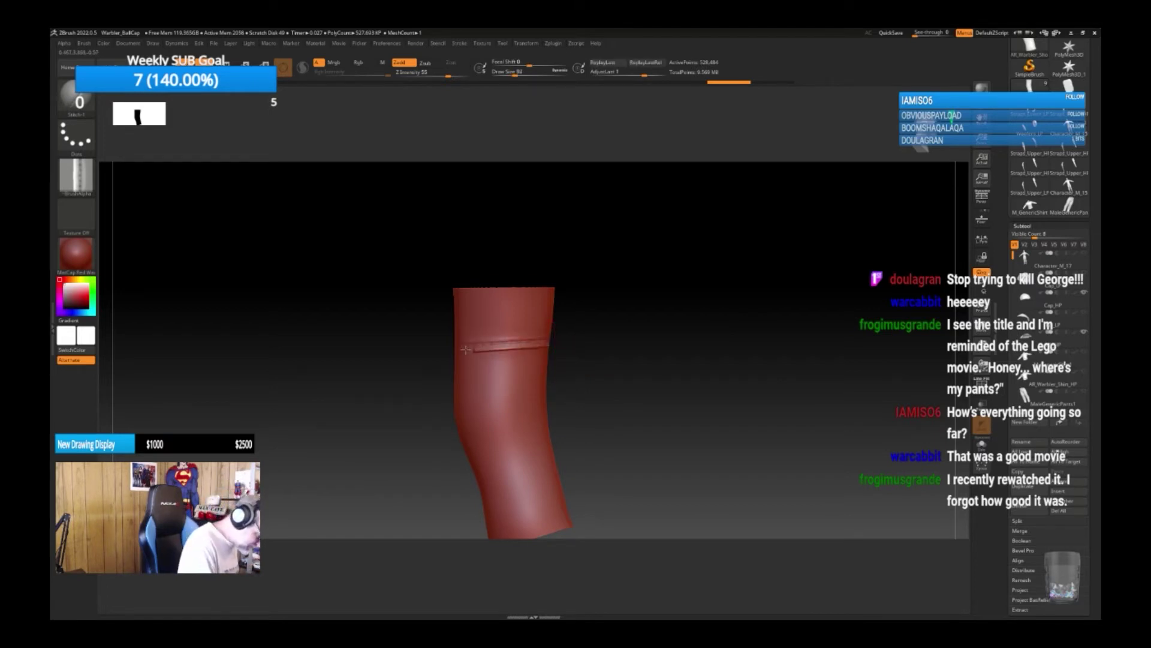
pyautogui.moveTo(647, 358); pyautogui.dragTo(654, 387)
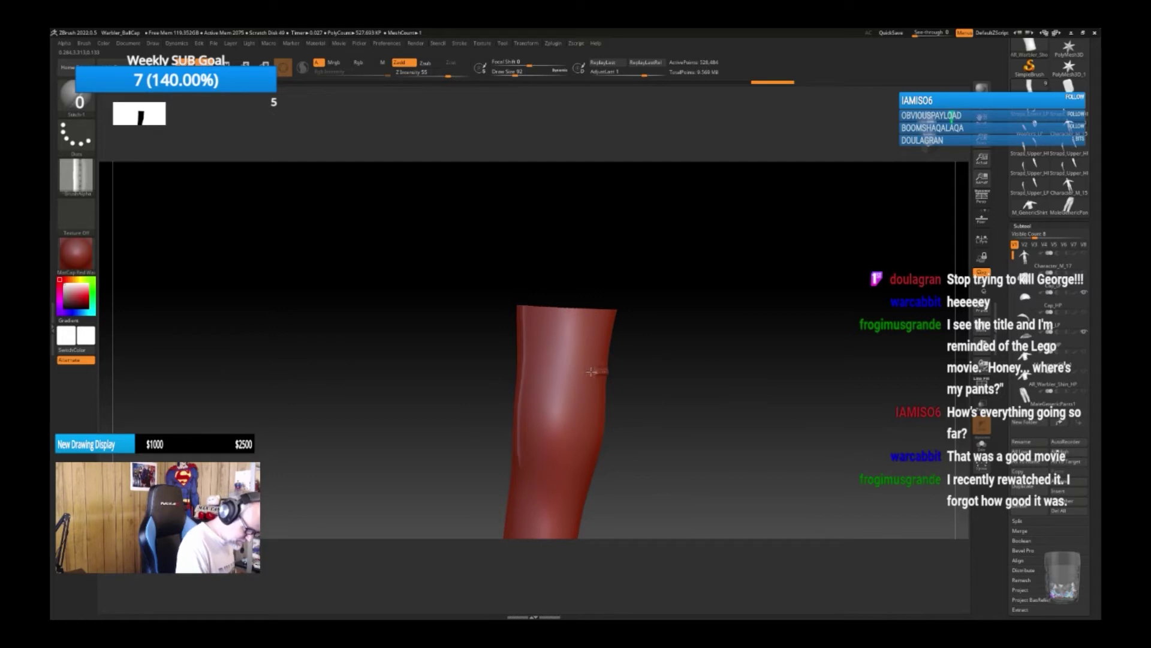
pyautogui.moveTo(577, 373); pyautogui.dragTo(519, 374)
pyautogui.moveTo(681, 370)
pyautogui.mouseDown()
pyautogui.moveTo(732, 372)
pyautogui.moveTo(689, 371)
pyautogui.moveTo(712, 398)
pyautogui.moveTo(608, 412)
pyautogui.moveTo(618, 412)
pyautogui.mouseUp()
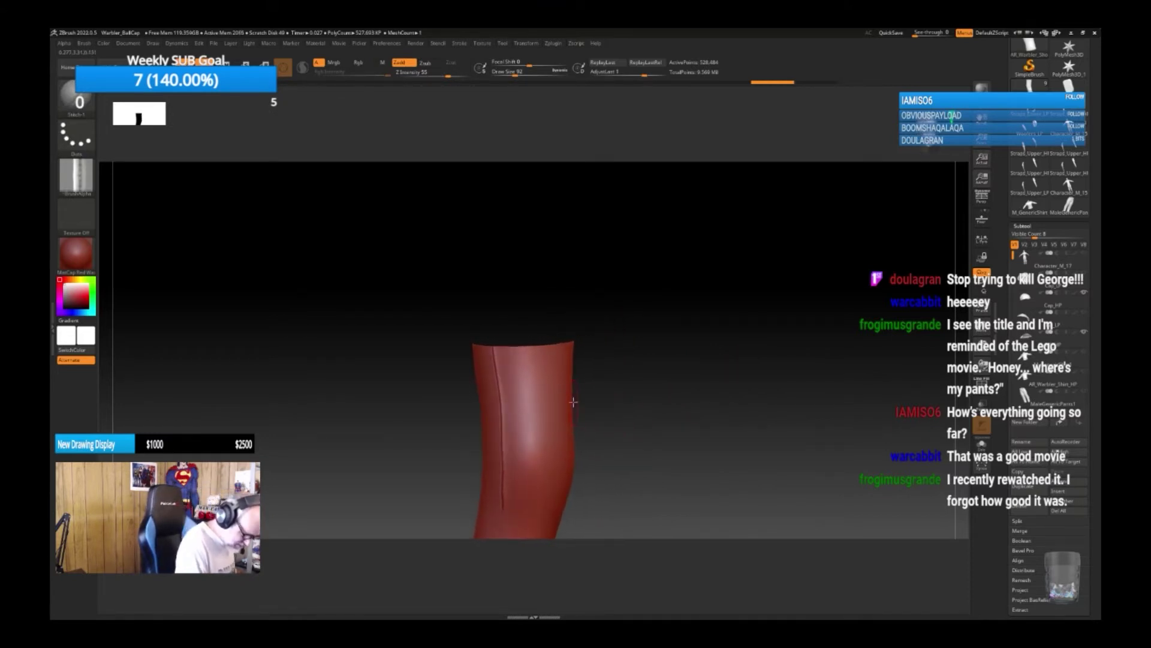
pyautogui.press('shift')
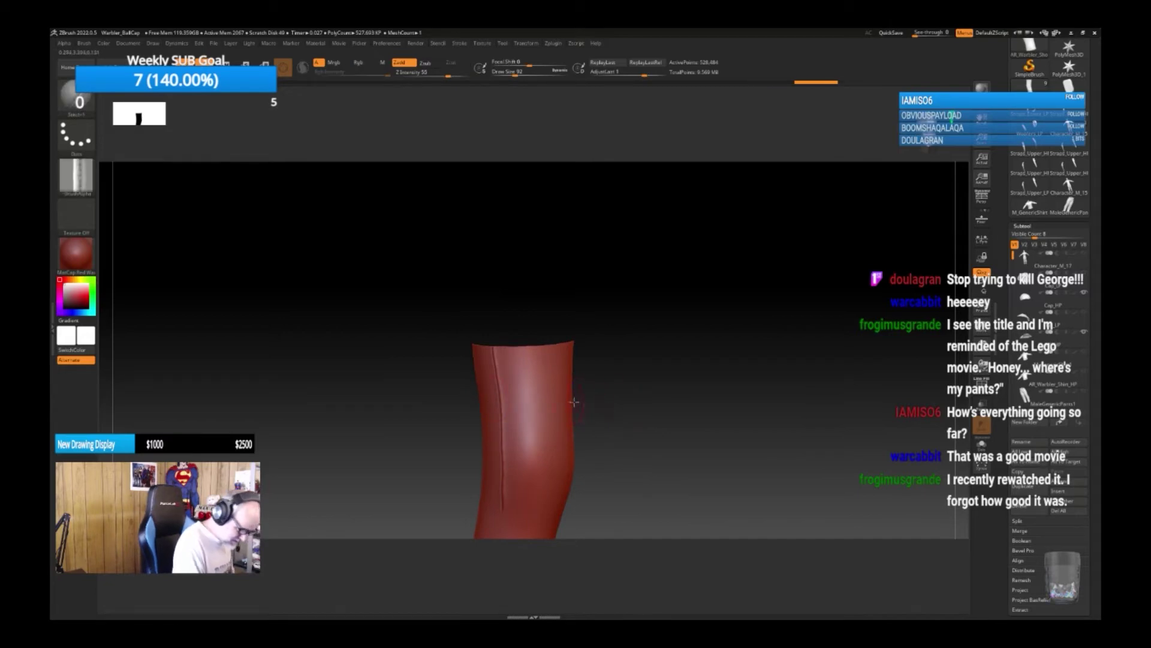
pyautogui.moveTo(557, 403); pyautogui.dragTo(479, 400)
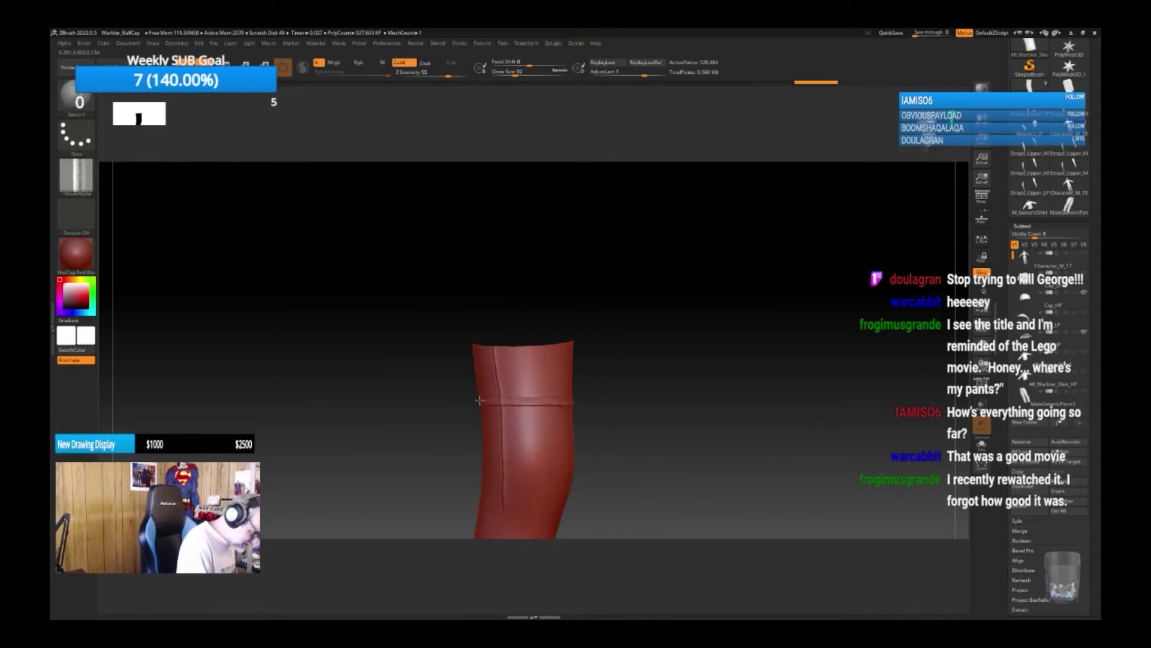
pyautogui.moveTo(674, 403); pyautogui.dragTo(727, 401)
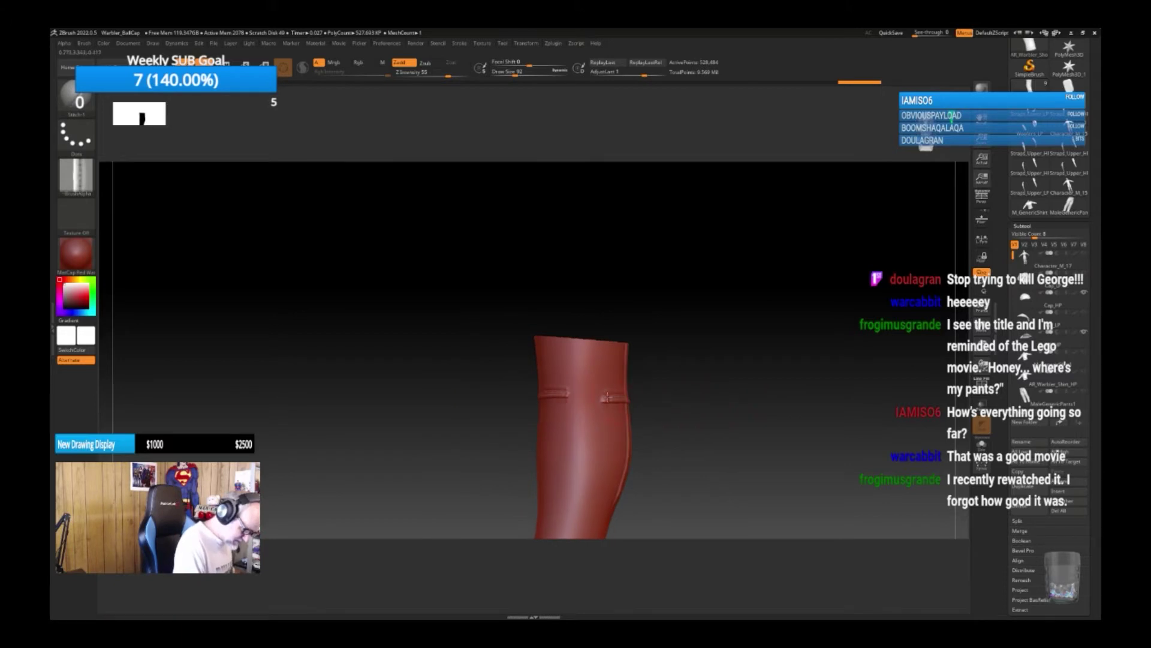
pyautogui.moveTo(603, 399); pyautogui.dragTo(564, 395)
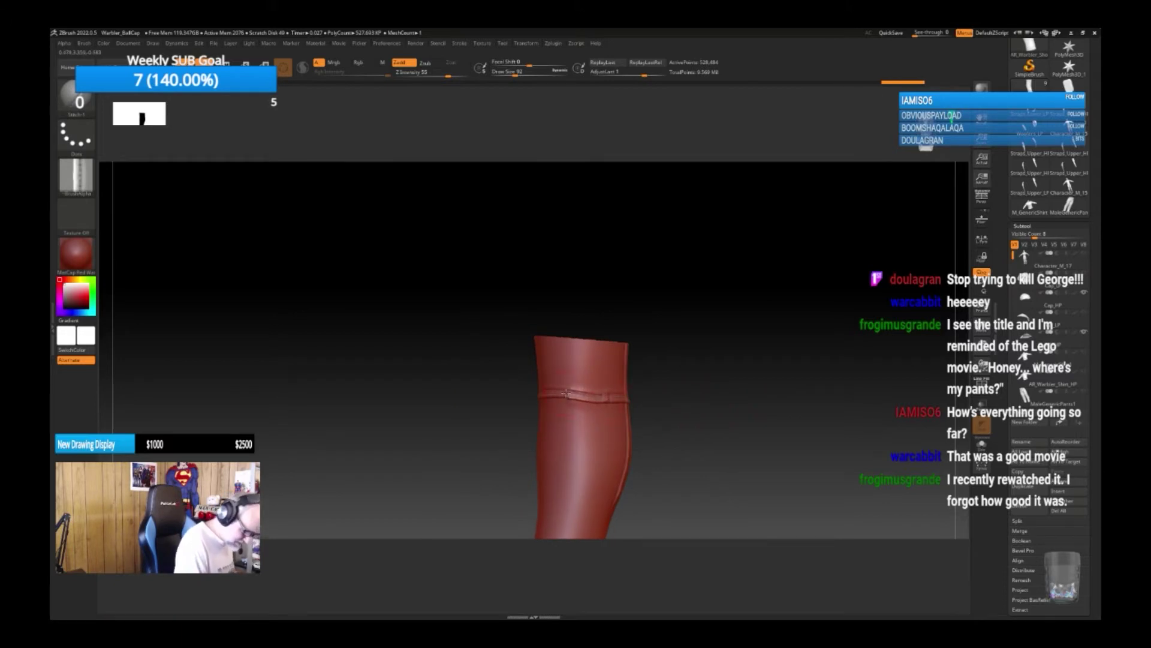
# Smooth the overlaps where the Stitch-1 hem strokes meet around the isolated leg, using draw size 40.
pyautogui.moveTo(716, 410); pyautogui.dragTo(679, 405)
pyautogui.moveTo(794, 383); pyautogui.dragTo(687, 415)
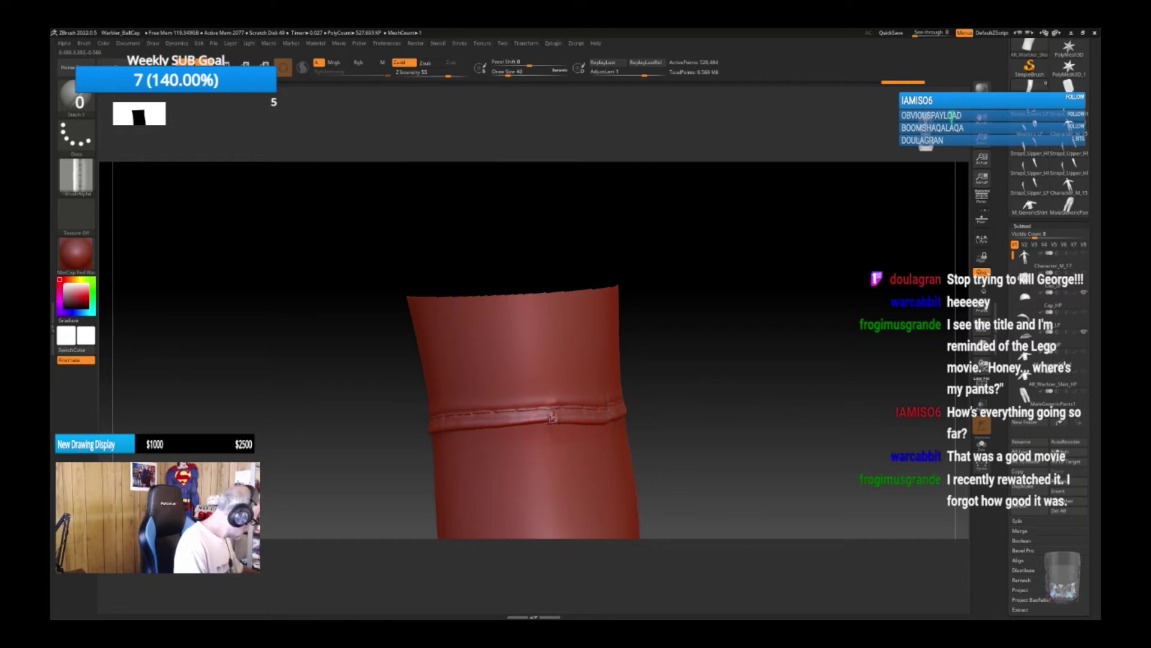
pyautogui.press('shift')
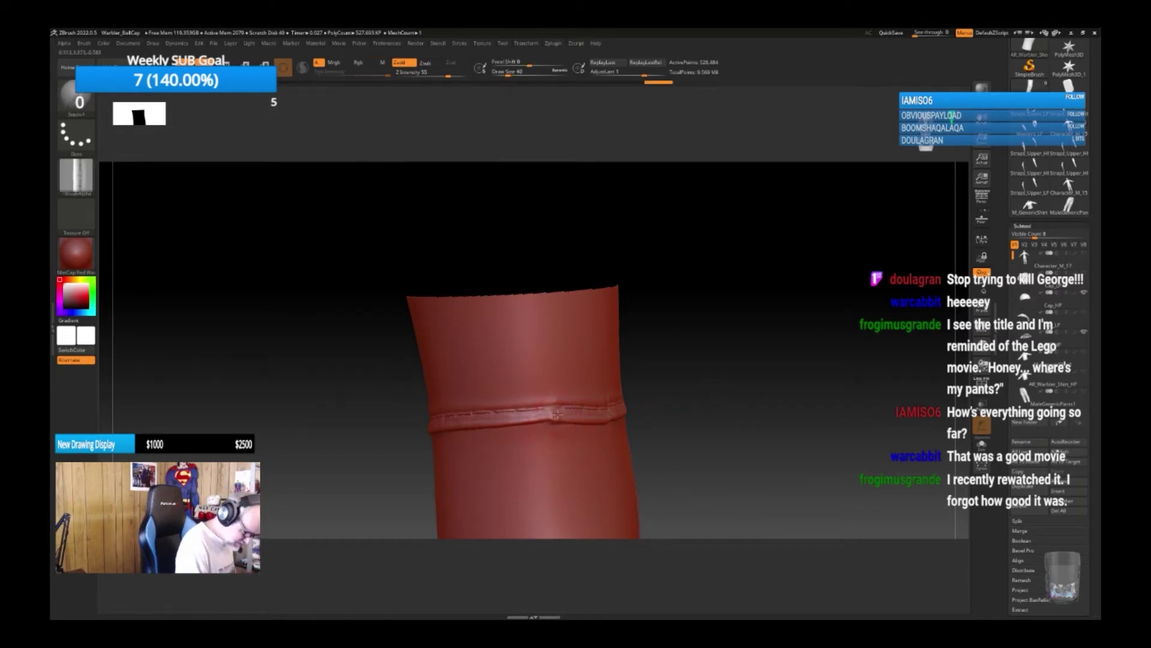
pyautogui.moveTo(676, 409); pyautogui.dragTo(647, 402)
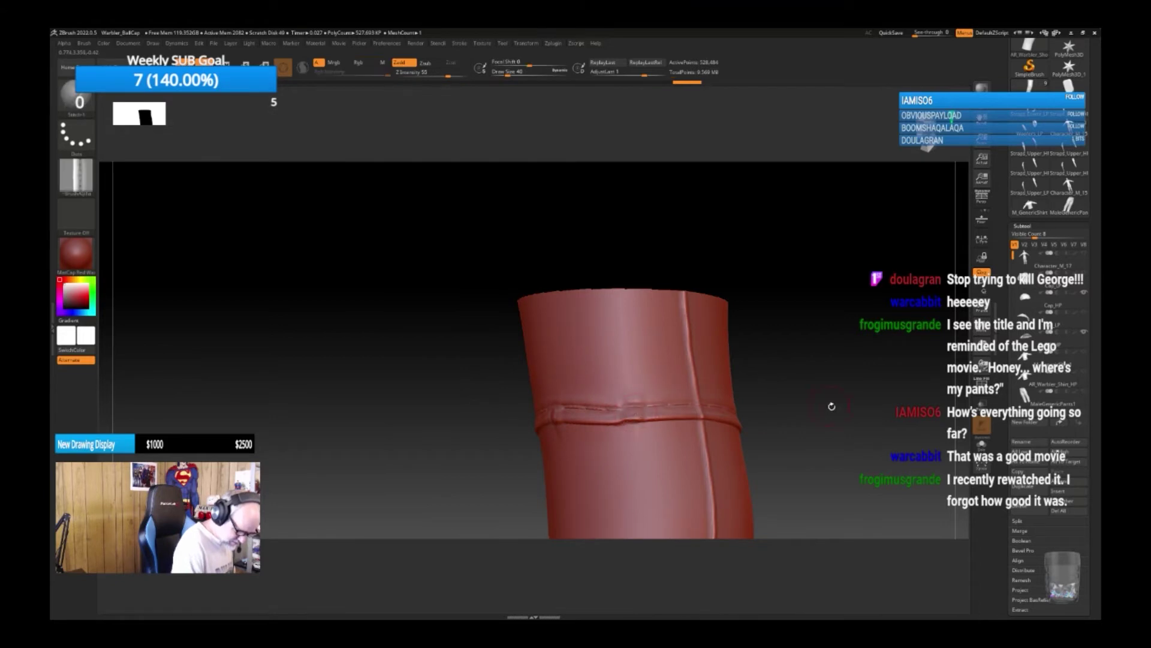
pyautogui.moveTo(829, 403)
pyautogui.mouseDown()
pyautogui.moveTo(681, 398)
pyautogui.moveTo(685, 414)
pyautogui.moveTo(657, 408)
pyautogui.moveTo(699, 406)
pyautogui.moveTo(639, 414)
pyautogui.mouseUp()
pyautogui.press('shift')
# Select the DamStandard brush and carve the hem joints around the isolated leg so the stitch strokes blend together.
pyautogui.press('b')
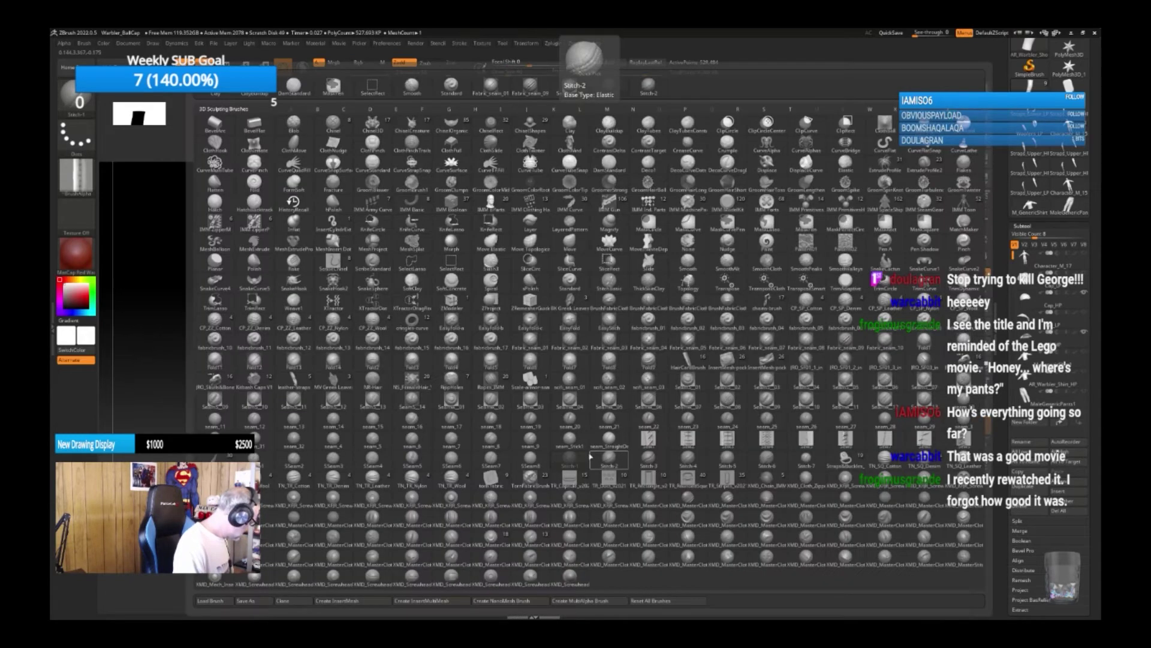
pyautogui.press('d')
pyautogui.press('s')
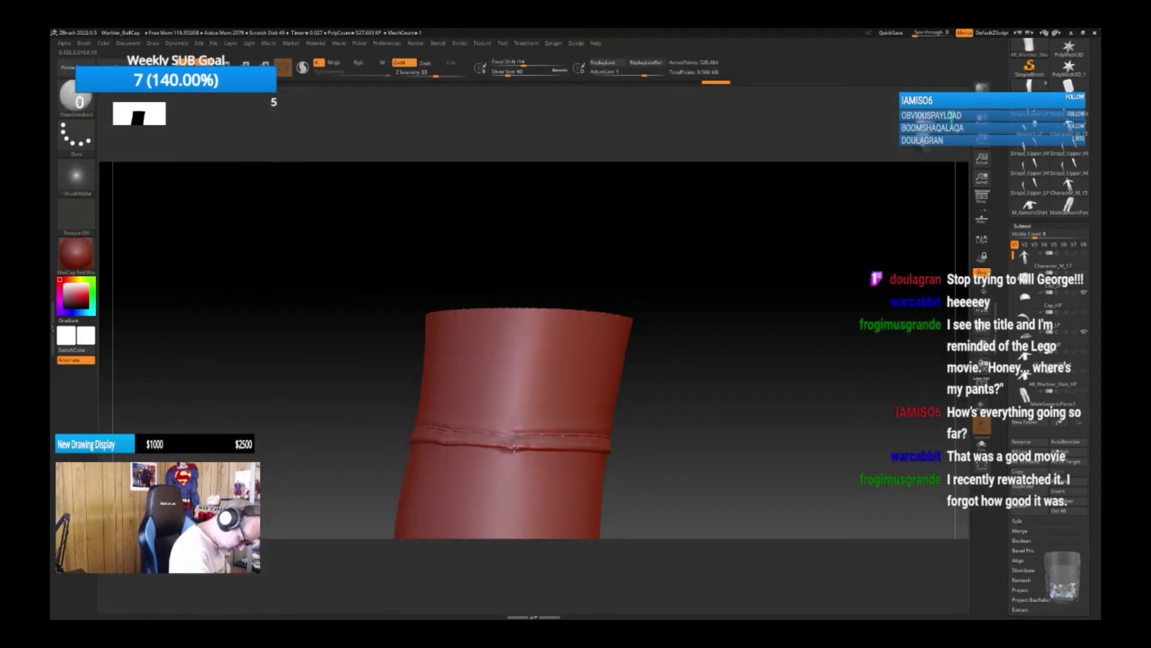
pyautogui.moveTo(511, 452); pyautogui.dragTo(521, 442)
pyautogui.moveTo(725, 458); pyautogui.dragTo(761, 454)
pyautogui.moveTo(599, 456); pyautogui.dragTo(616, 460)
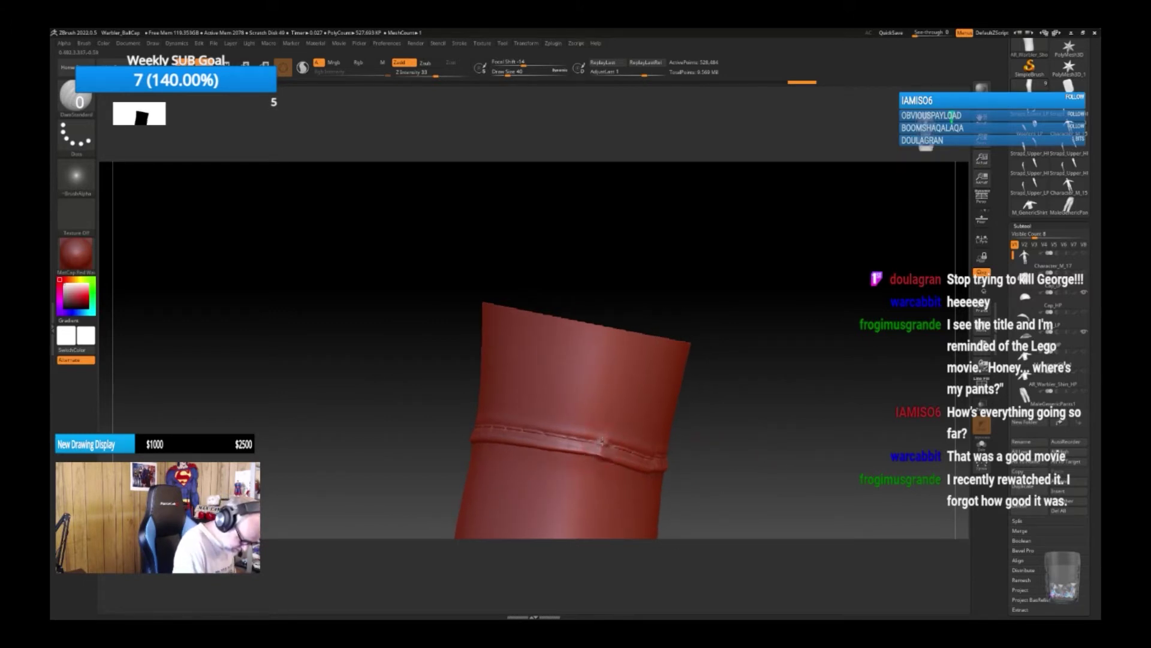
pyautogui.moveTo(731, 434)
pyautogui.mouseDown()
pyautogui.moveTo(797, 429)
pyautogui.moveTo(710, 431)
pyautogui.mouseUp()
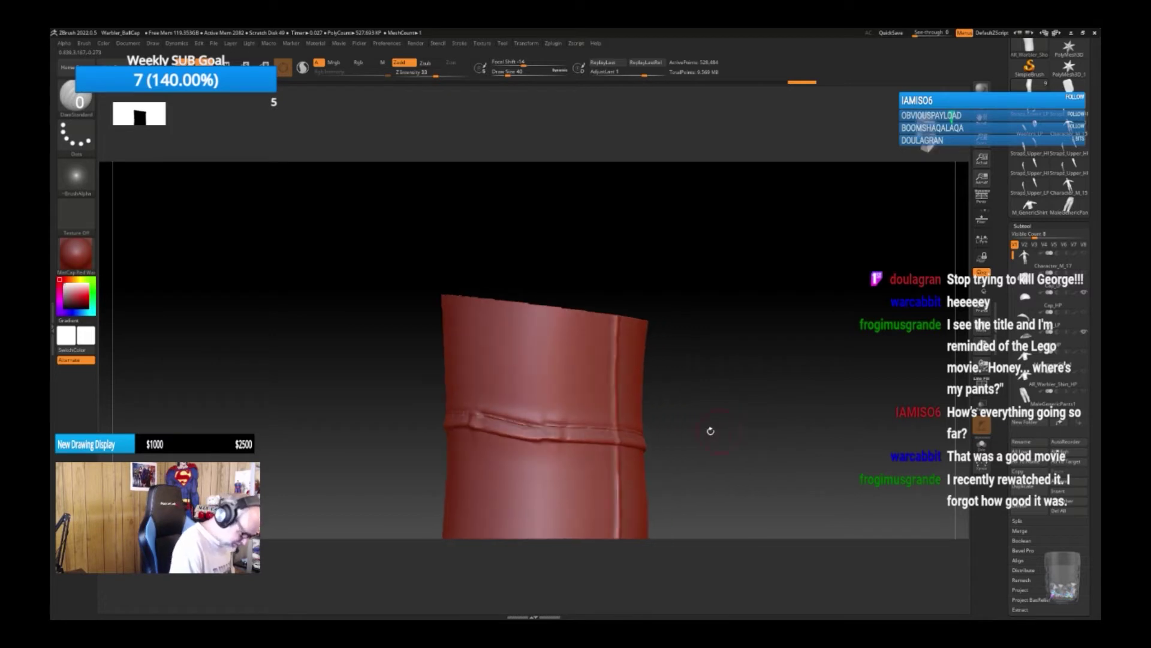
pyautogui.moveTo(567, 439); pyautogui.dragTo(616, 430)
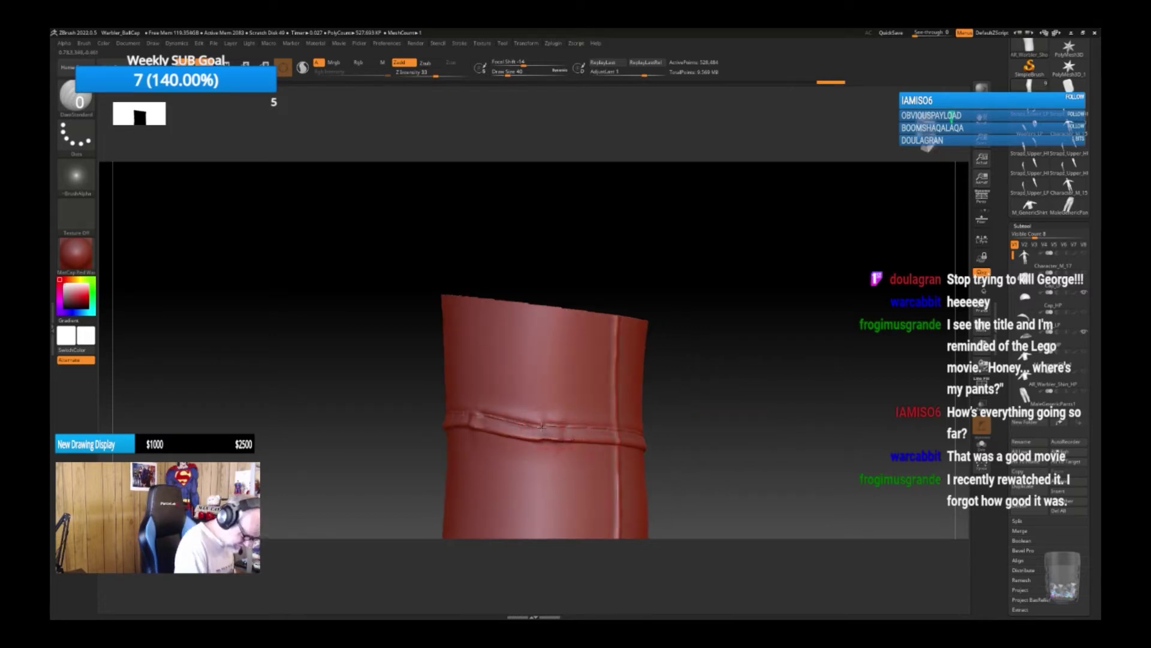
pyautogui.moveTo(690, 433); pyautogui.dragTo(651, 424)
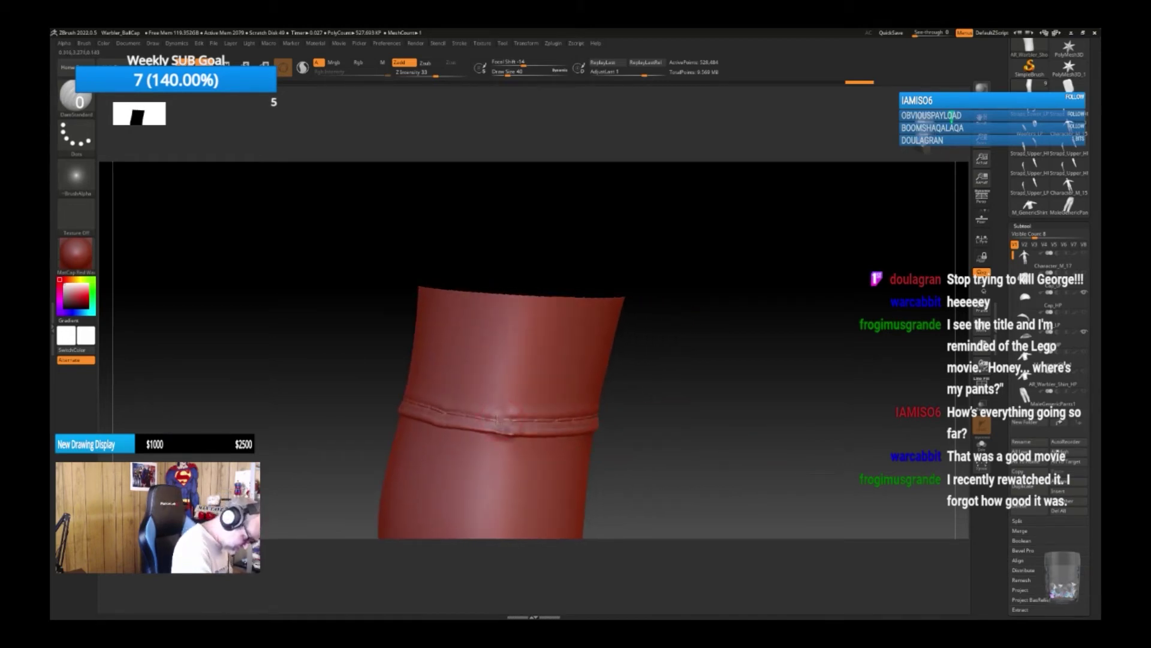
pyautogui.moveTo(504, 419); pyautogui.dragTo(509, 418)
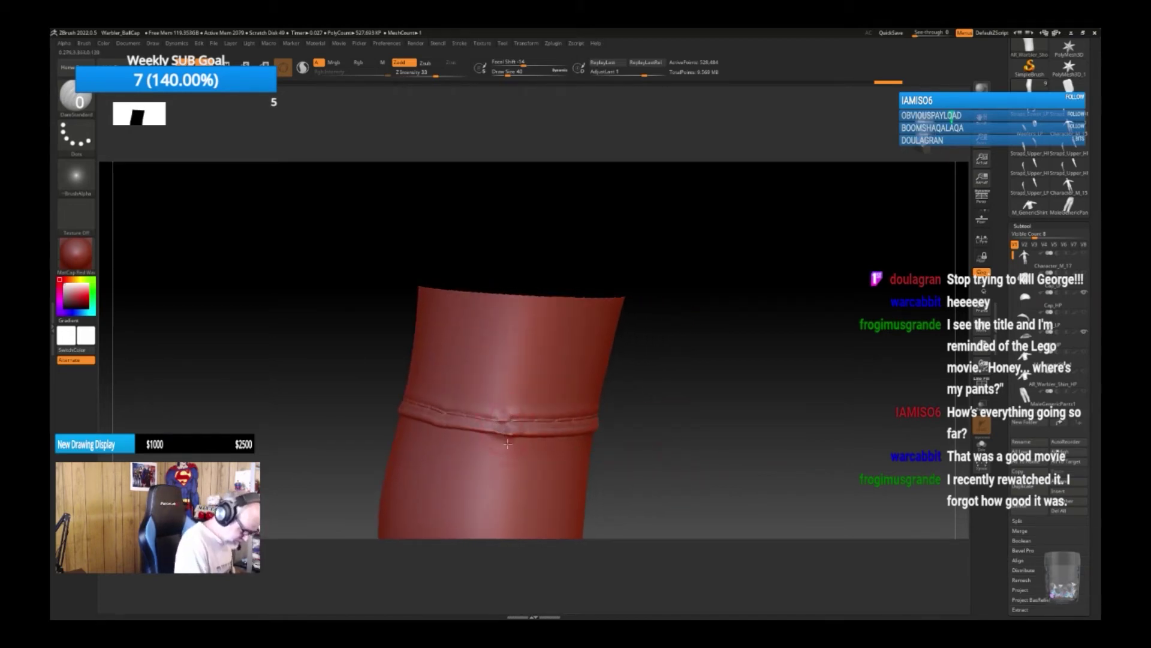
# Set the brush's focal shift to 25 and smooth the bump beneath the hem joint on the isolated leg.
pyautogui.press('space')
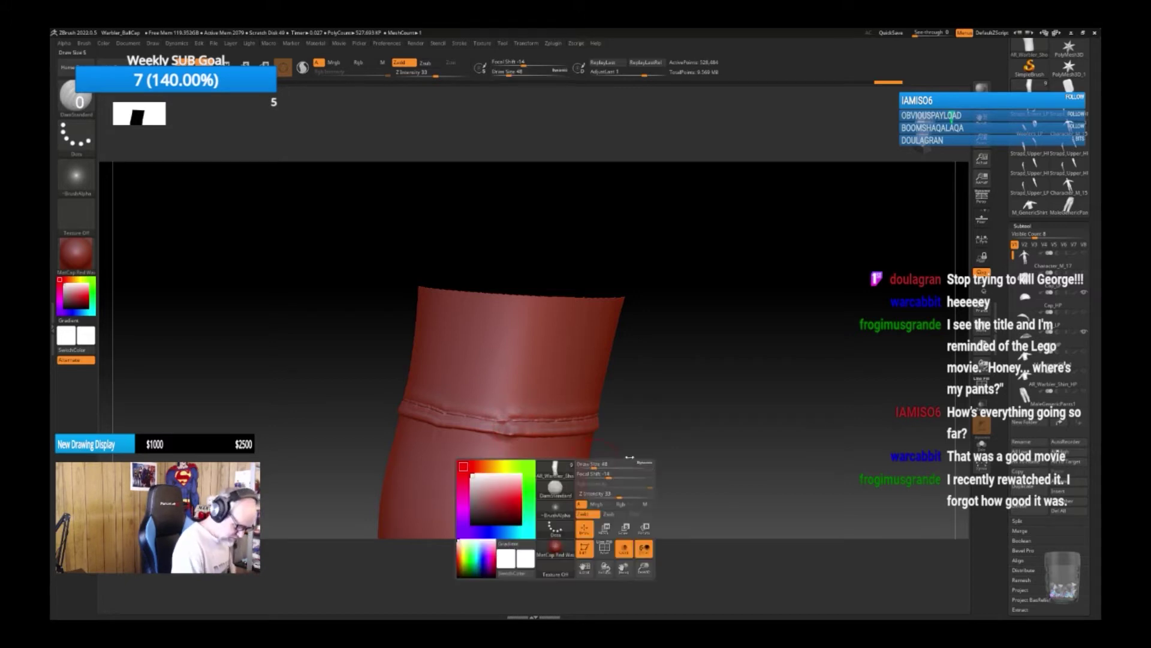
pyautogui.moveTo(609, 474); pyautogui.dragTo(626, 477)
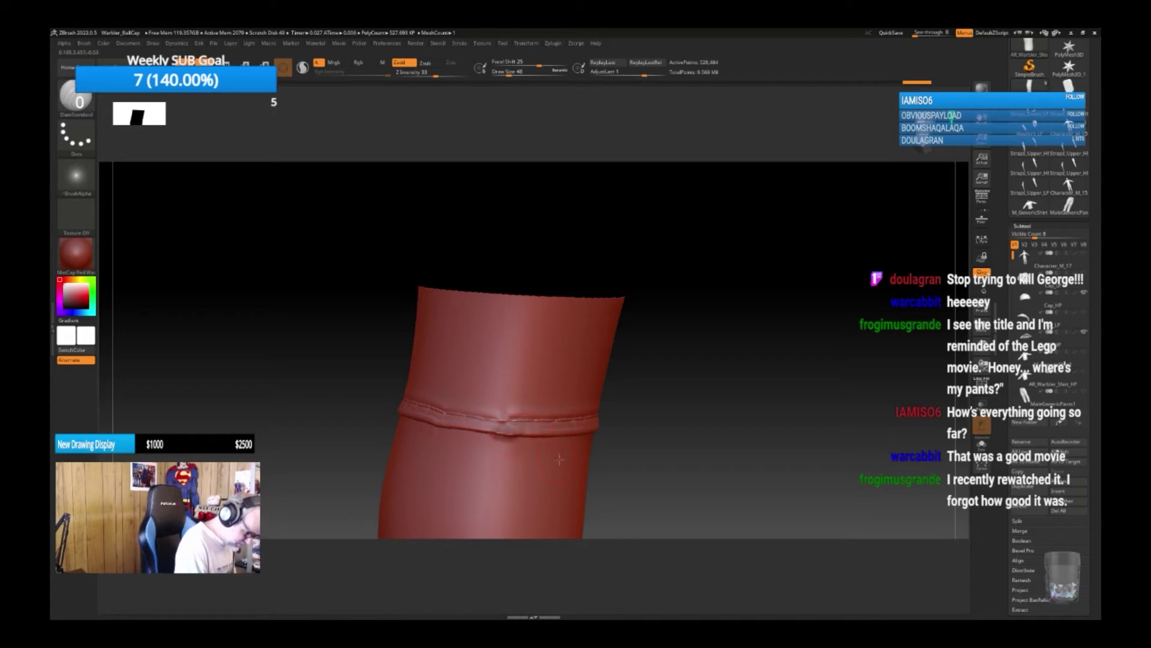
pyautogui.press('shift')
pyautogui.keyDown('shift'); pyautogui.moveTo(506, 434); pyautogui.dragTo(493, 434); pyautogui.keyUp('shift')
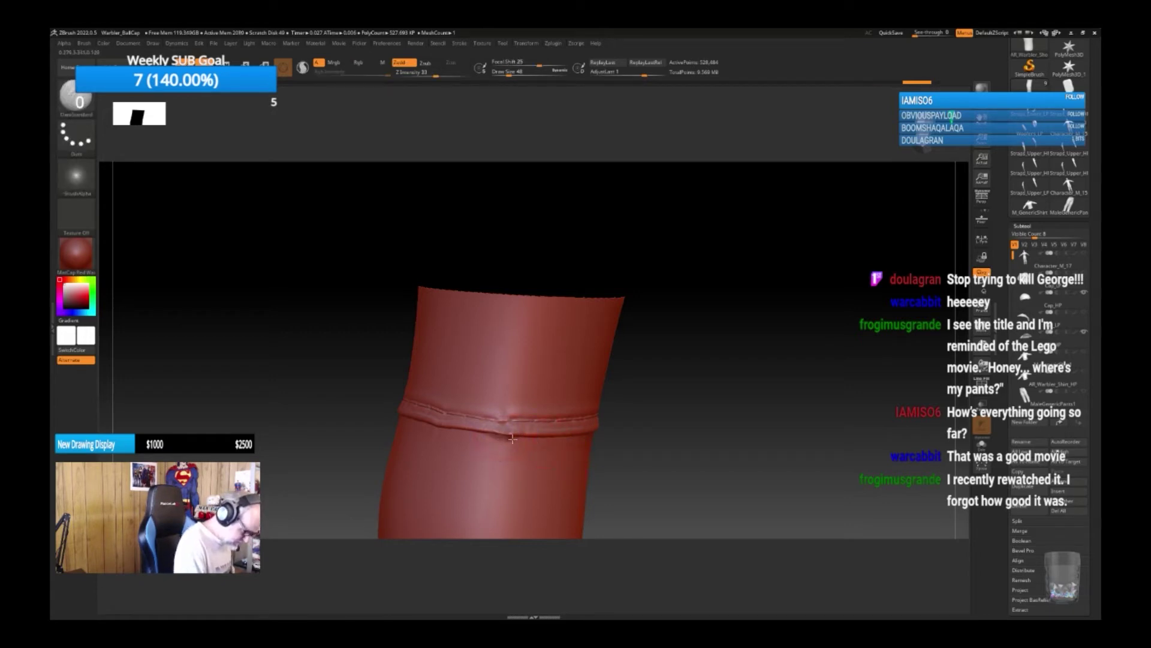
pyautogui.press('shift')
# Bring back the full pants and check the single leg's hem from the front.
pyautogui.keyDown('alt'); pyautogui.moveTo(682, 464); pyautogui.dragTo(660, 357); pyautogui.keyUp('alt')
pyautogui.moveTo(672, 420)
pyautogui.mouseDown()
pyautogui.moveTo(619, 411)
pyautogui.moveTo(654, 385)
pyautogui.moveTo(672, 417)
pyautogui.mouseUp()
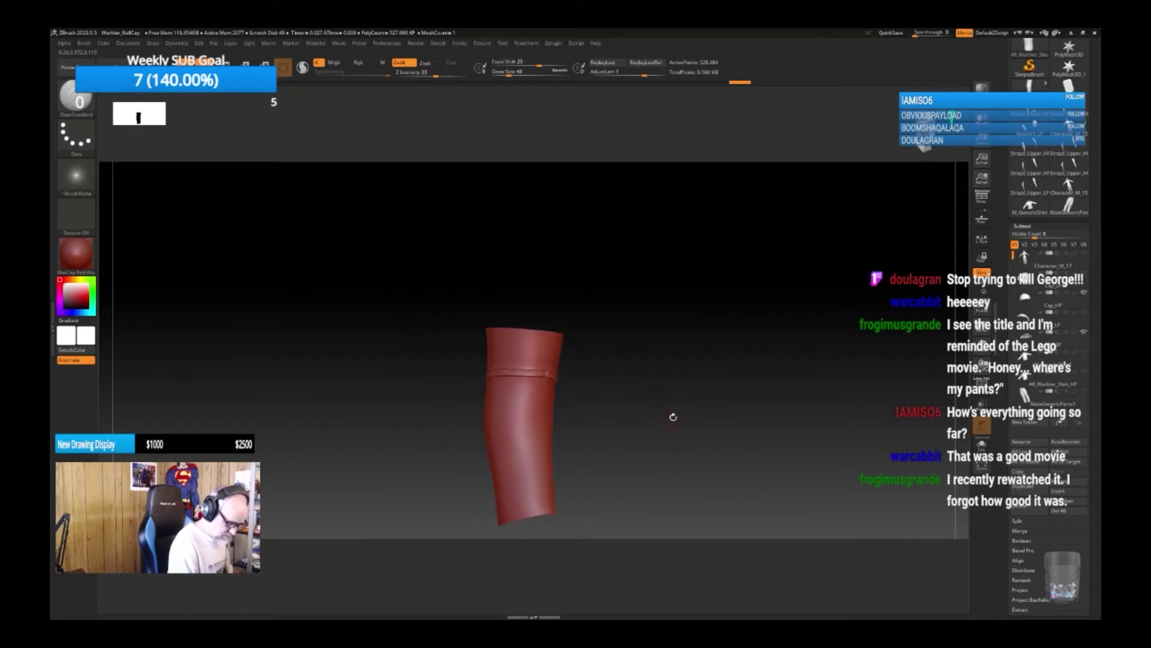
pyautogui.click(1026, 225)
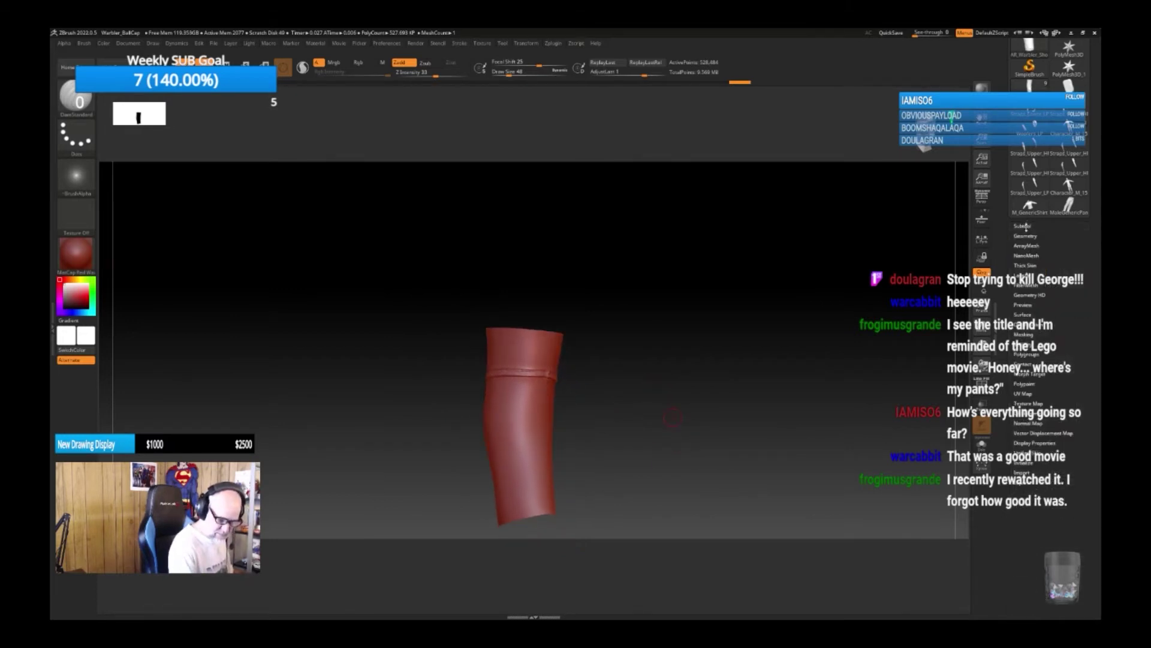
pyautogui.click(1026, 235)
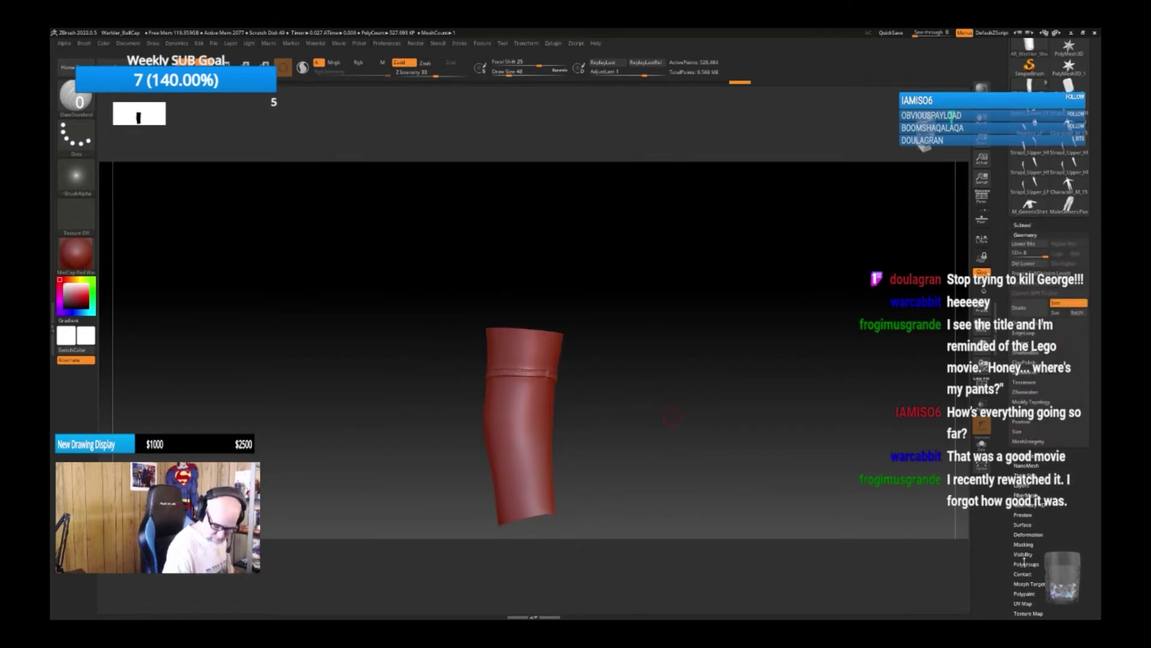
pyautogui.click(1022, 555)
pyautogui.keyDown('ctrl'); pyautogui.keyDown('shift'); pyautogui.click(673, 417); pyautogui.keyUp('shift'); pyautogui.keyUp('ctrl')
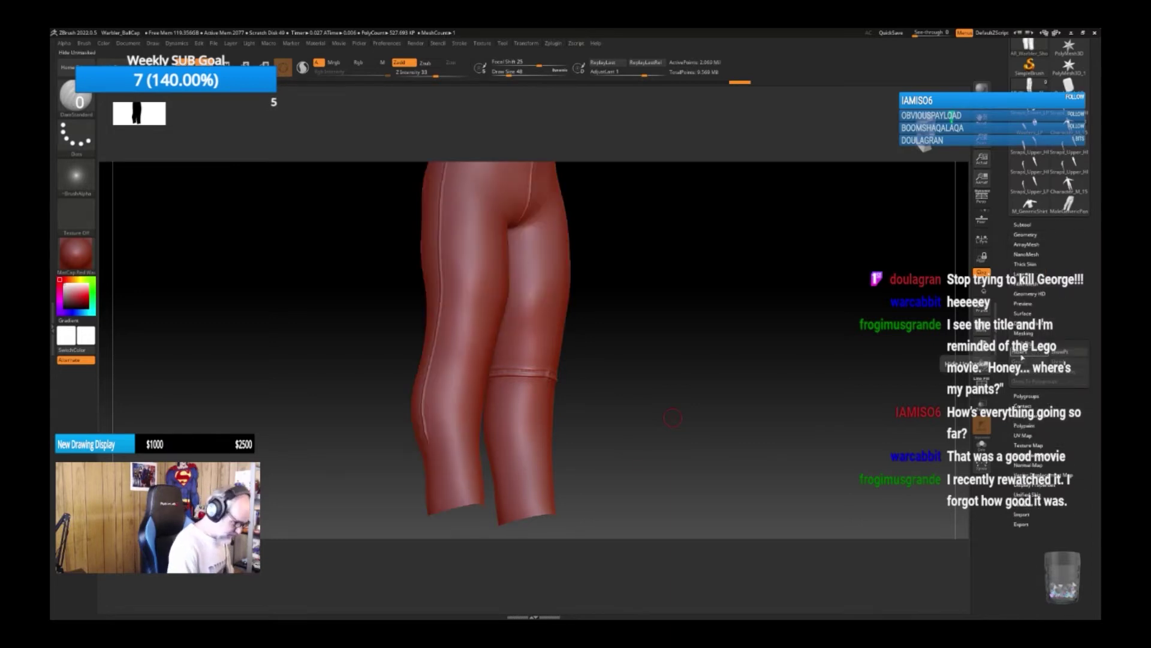
pyautogui.press('f')
pyautogui.moveTo(615, 438); pyautogui.dragTo(493, 398)
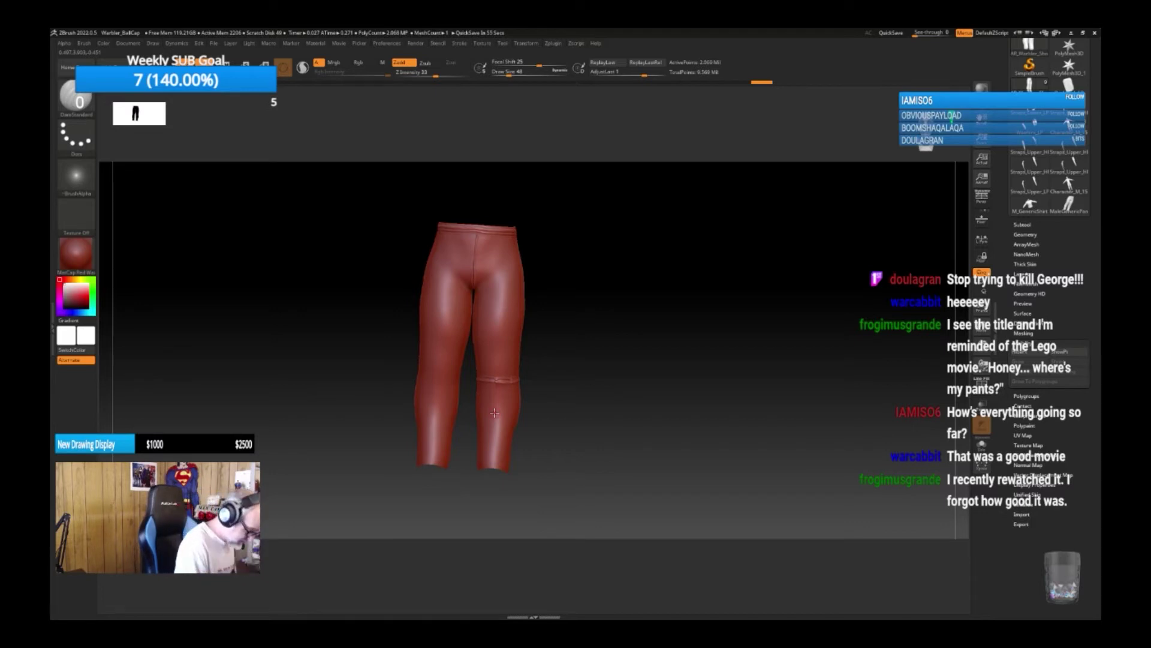
# Undo the hem seam work on the isolated leg, clear the mask and show the whole pants.
pyautogui.keyDown('ctrl'); pyautogui.moveTo(596, 421); pyautogui.dragTo(674, 440, button='right'); pyautogui.keyUp('ctrl')
pyautogui.hotkey('ctrl', 'z')
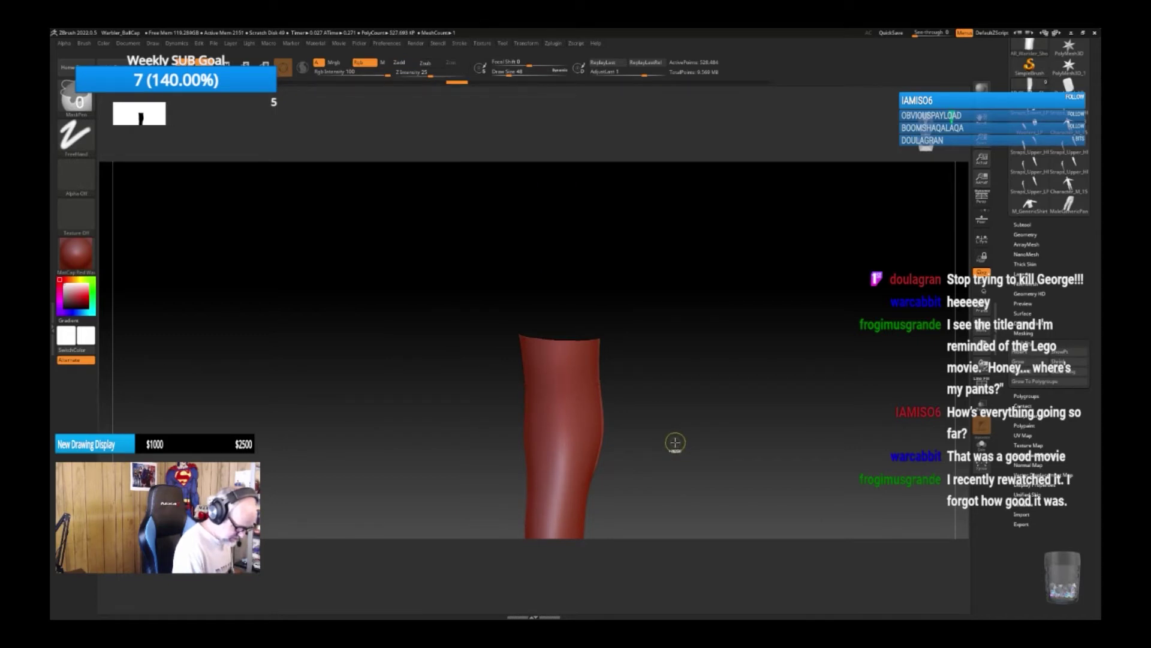
pyautogui.keyDown('ctrl'); pyautogui.click(675, 443); pyautogui.keyUp('ctrl')
pyautogui.keyDown('ctrl'); pyautogui.keyDown('shift'); pyautogui.click(675, 443); pyautogui.keyUp('shift'); pyautogui.keyUp('ctrl')
pyautogui.moveTo(678, 427)
pyautogui.keyDown('ctrl'); pyautogui.mouseDown()
pyautogui.moveTo(808, 443)
pyautogui.moveTo(664, 406)
pyautogui.moveTo(697, 416)
pyautogui.moveTo(674, 414)
pyautogui.mouseUp(); pyautogui.keyUp('ctrl')
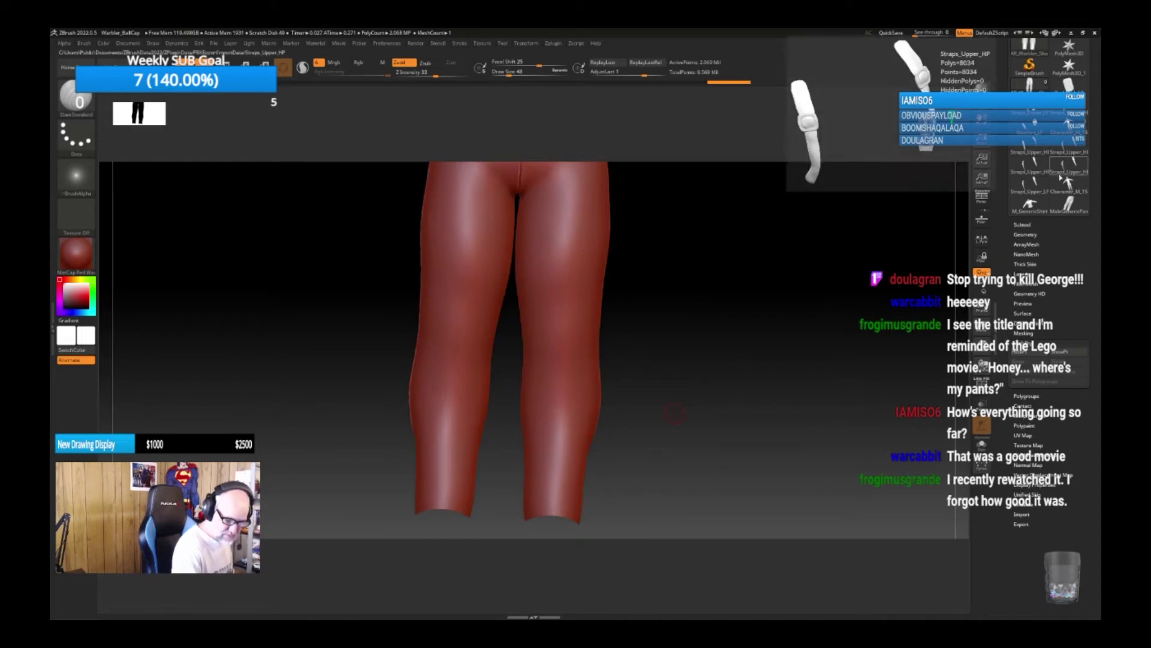
# Show the Character_M_17 body together with the pants and set the subtool list's visible count to 14.
pyautogui.scroll(5, 1093, 327)
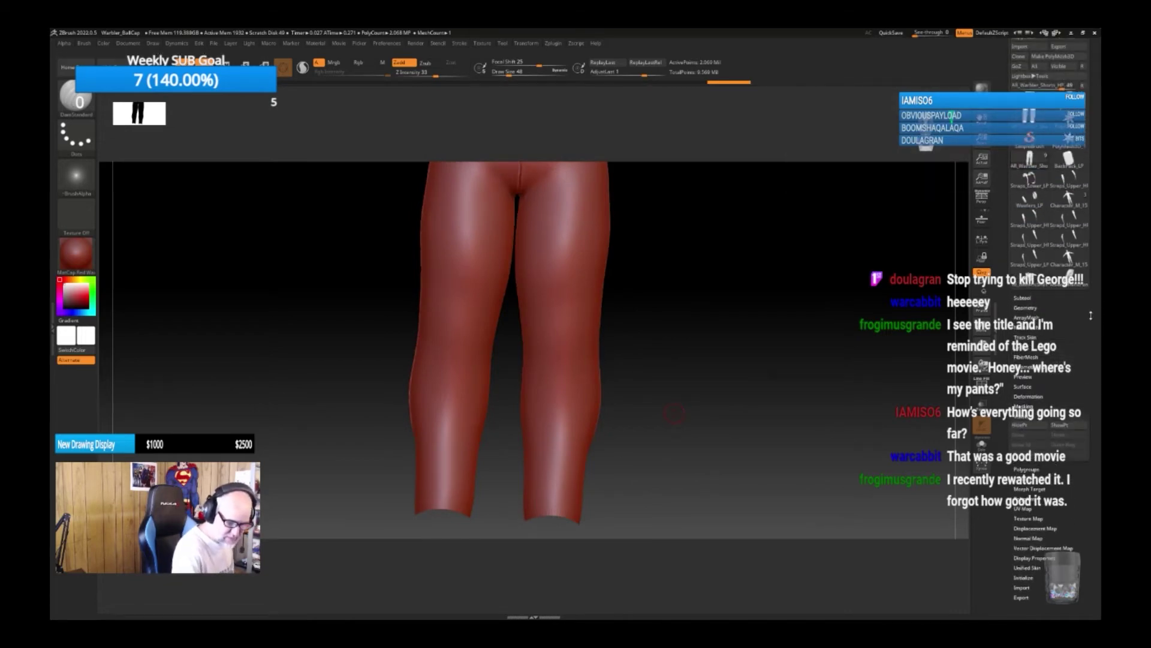
pyautogui.click(1022, 296)
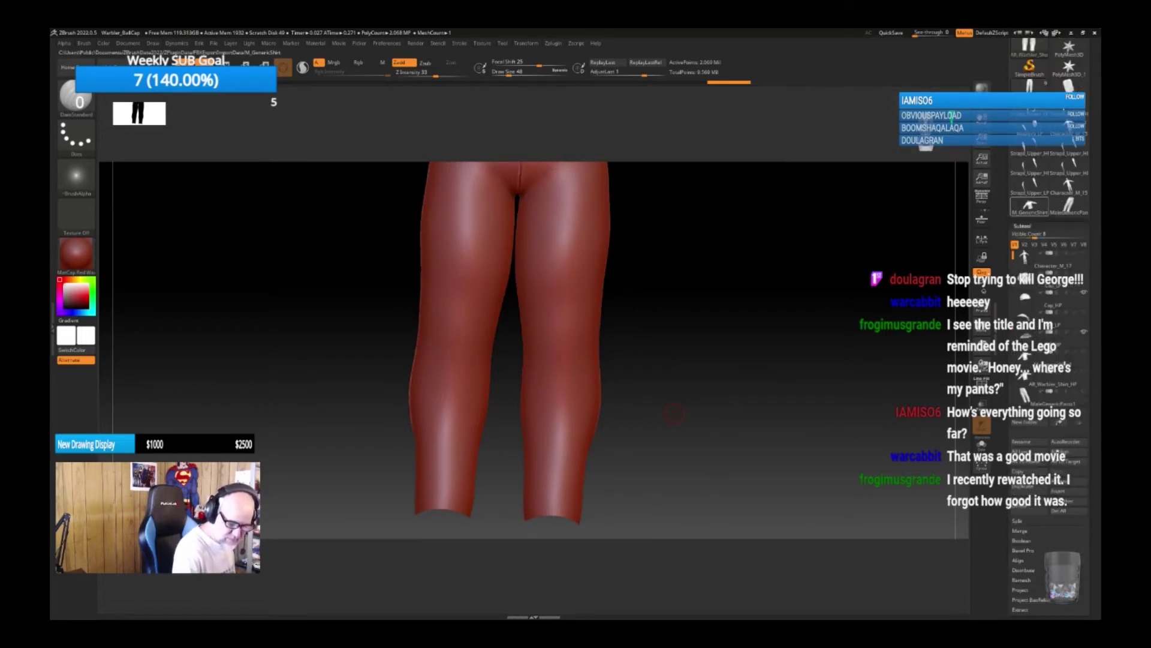
pyautogui.click(1083, 253)
pyautogui.moveTo(667, 385)
pyautogui.keyDown('alt'); pyautogui.mouseDown()
pyautogui.moveTo(672, 404)
pyautogui.moveTo(707, 411)
pyautogui.moveTo(677, 416)
pyautogui.moveTo(686, 426)
pyautogui.moveTo(686, 380)
pyautogui.mouseUp(); pyautogui.keyUp('alt')
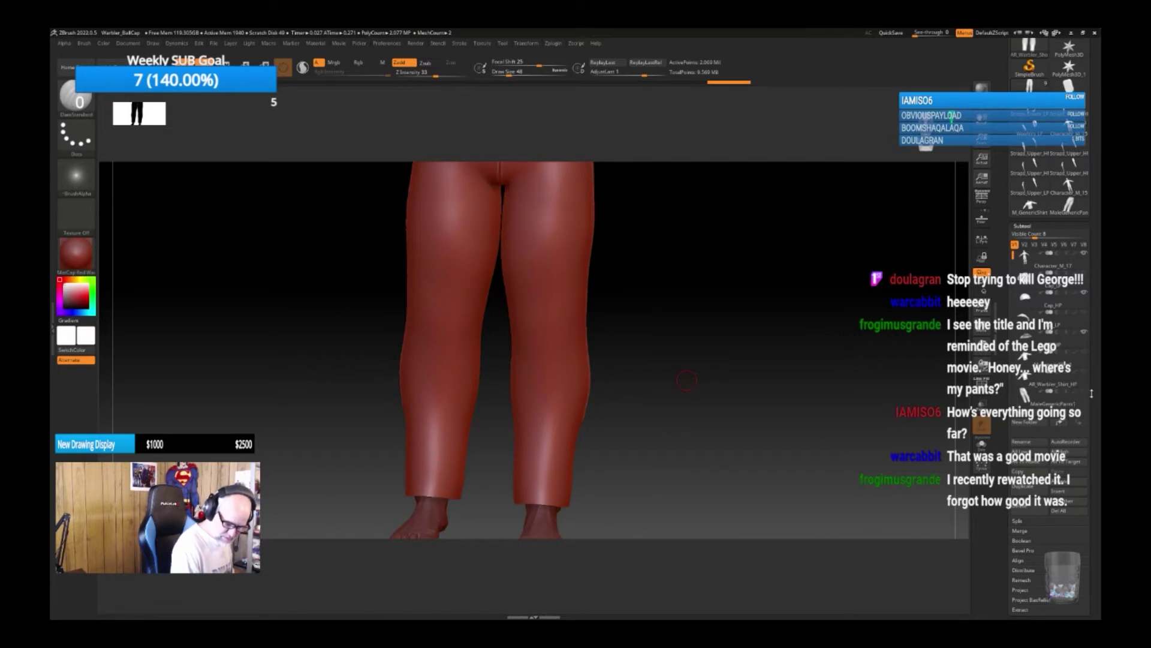
pyautogui.moveTo(1091, 394); pyautogui.dragTo(1092, 401)
pyautogui.click(1053, 242)
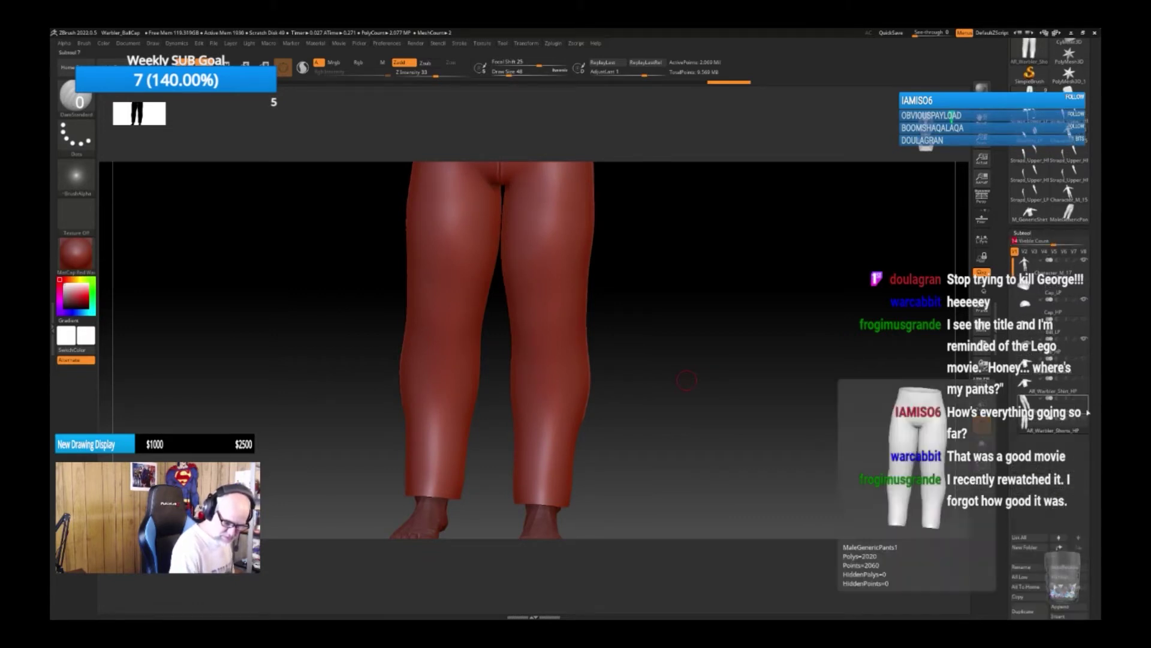
# Check the body's knee position with the shorts hidden, show them again, and select the AR_Warbler_Shorts_HP subtool.
pyautogui.click(1068, 270)
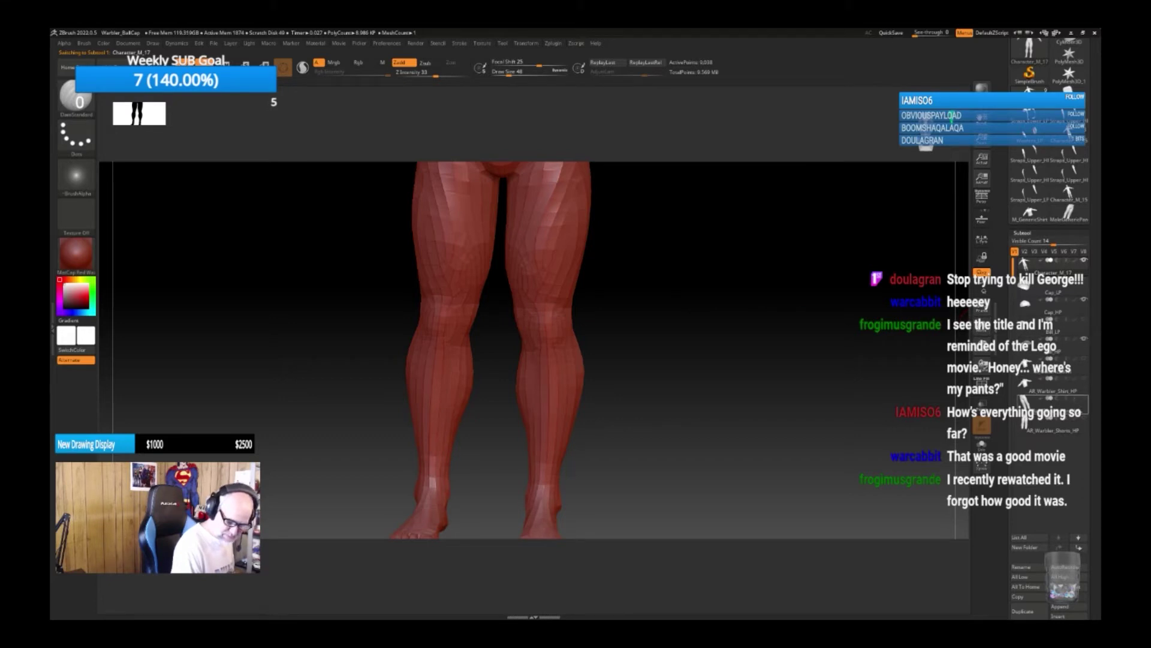
pyautogui.click(1084, 413)
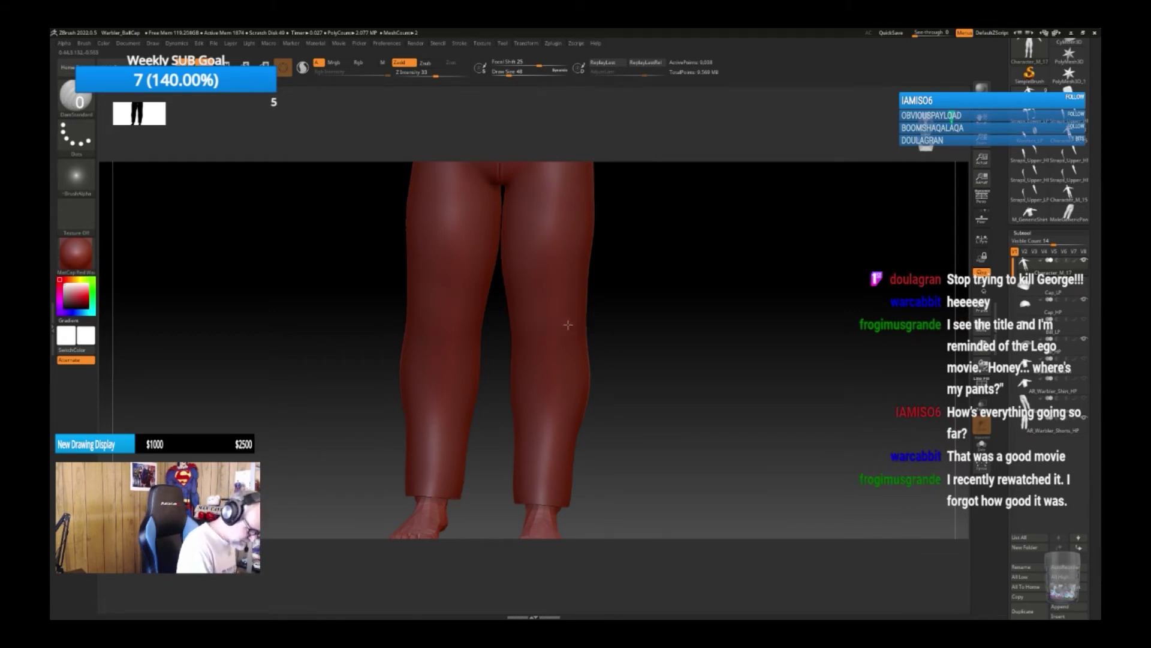
pyautogui.click(586, 322)
pyautogui.keyDown('ctrl'); pyautogui.moveTo(722, 354); pyautogui.dragTo(755, 412); pyautogui.keyUp('ctrl')
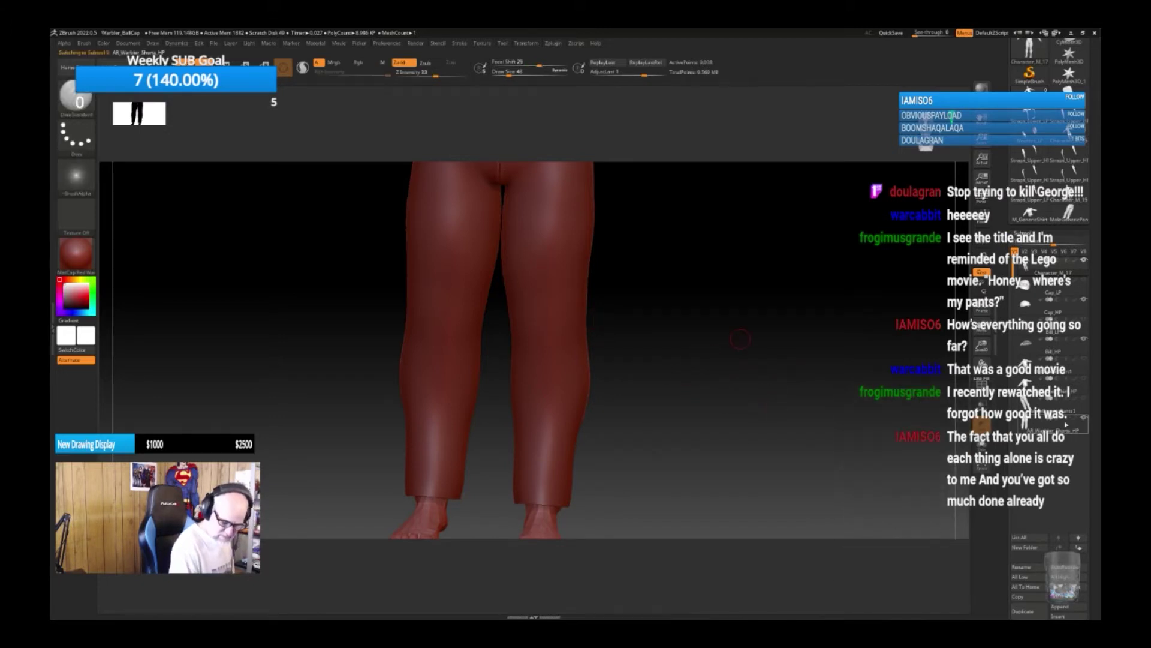
pyautogui.click(1049, 422)
pyautogui.moveTo(636, 367); pyautogui.dragTo(656, 423)
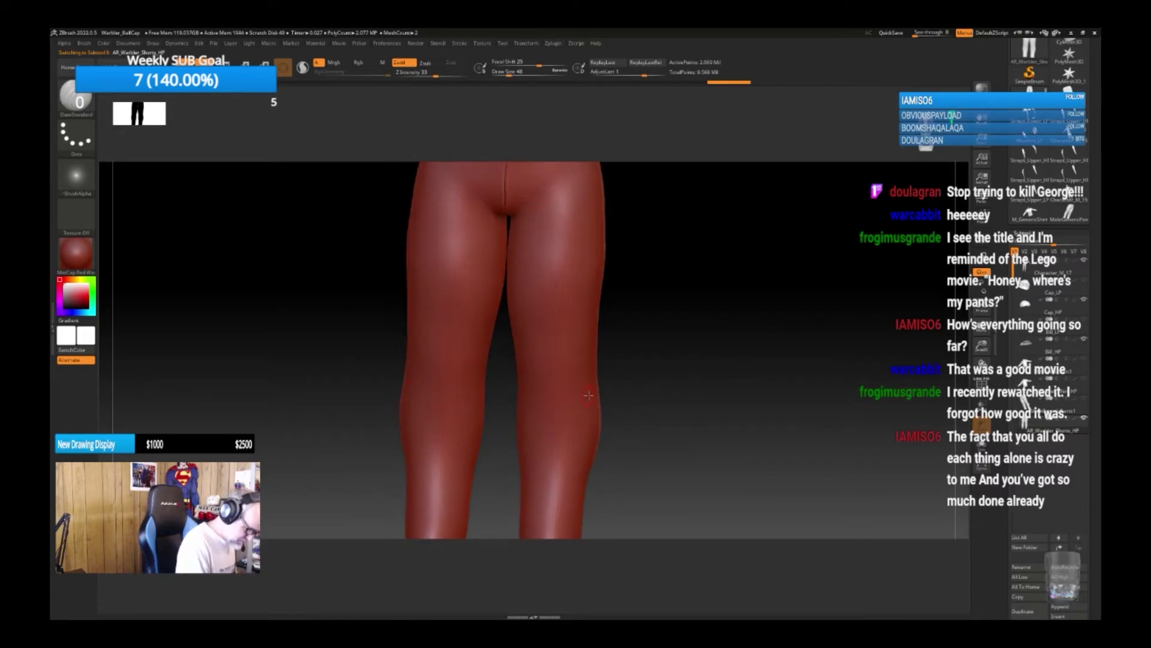
# Undo the stray DamStandard stroke, select the Stitch-1 brush and draw a hem across the front of both legs just above the knees.
pyautogui.moveTo(591, 391); pyautogui.dragTo(521, 398)
pyautogui.hotkey('ctrl', 'z')
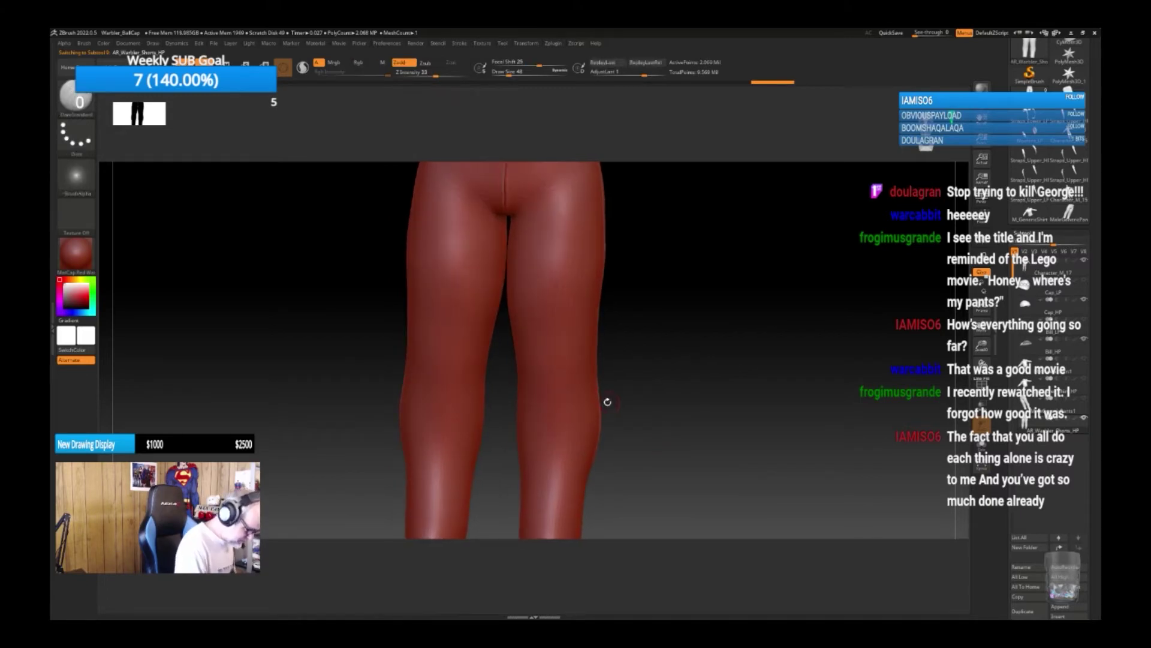
pyautogui.press('b')
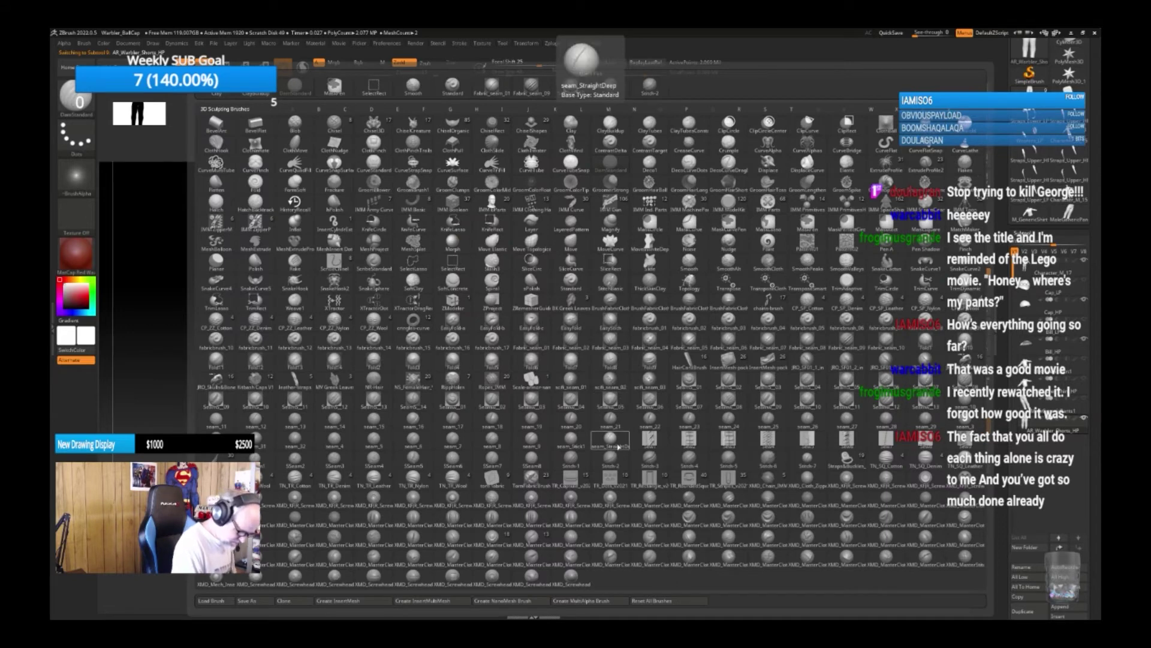
pyautogui.click(576, 460)
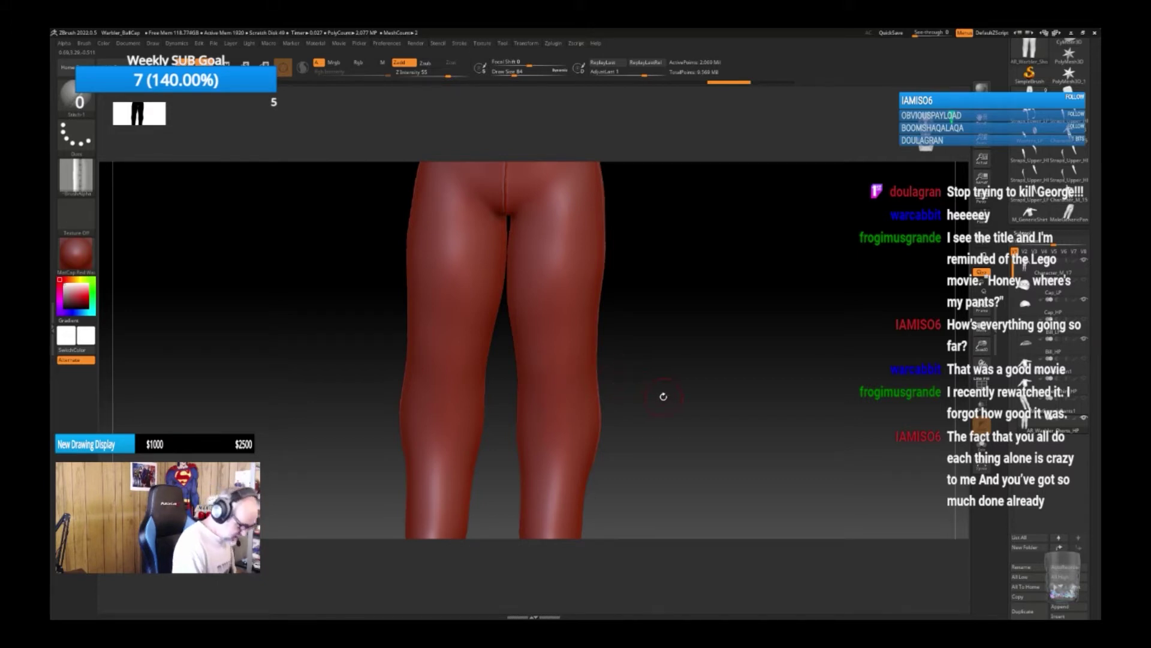
pyautogui.moveTo(663, 396); pyautogui.dragTo(669, 404)
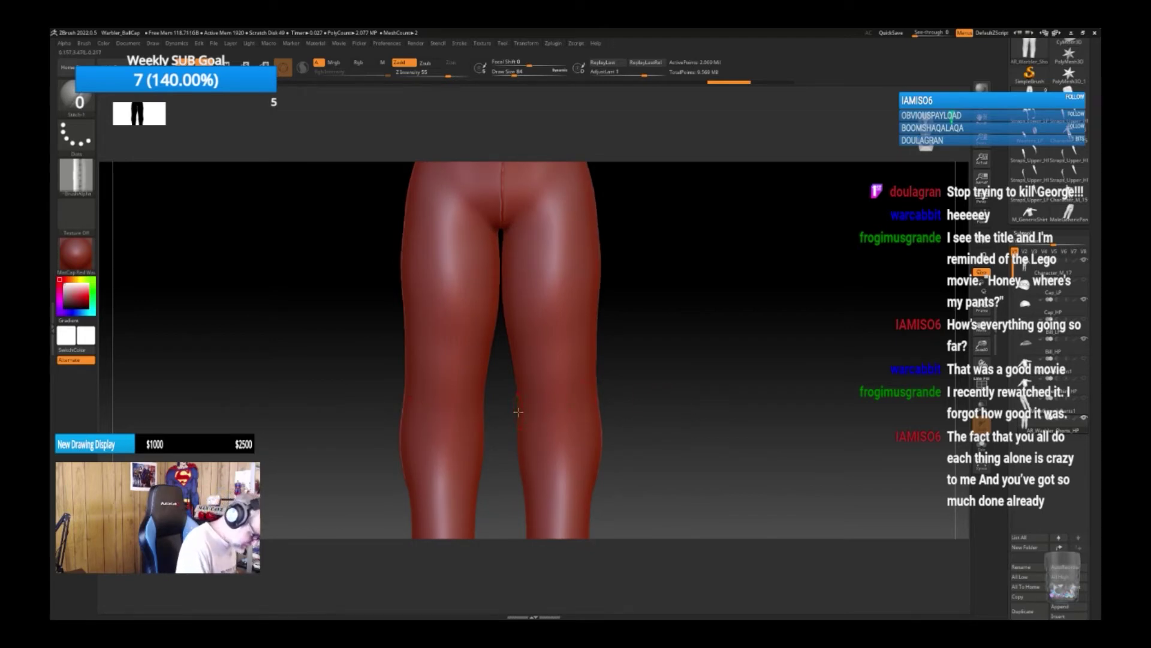
pyautogui.moveTo(518, 412)
pyautogui.mouseDown()
pyautogui.moveTo(593, 409)
pyautogui.moveTo(520, 416)
pyautogui.mouseUp()
pyautogui.hotkey('ctrl', 'z')
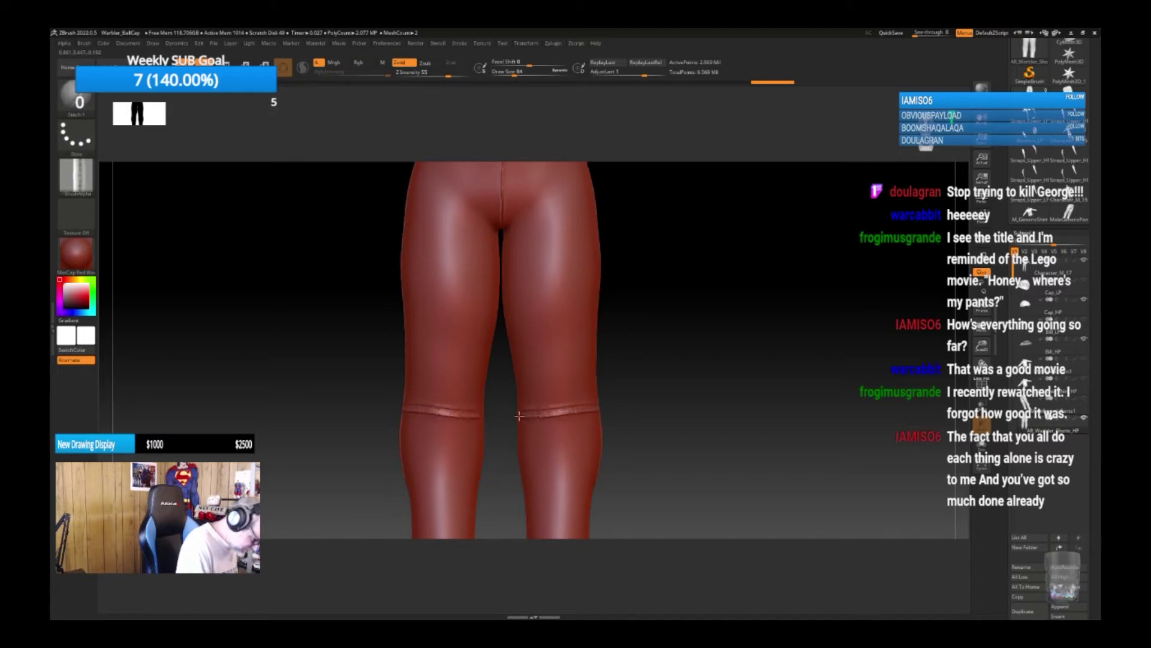
# Continue the Stitch-1 hem across the back of both legs to meet the front strokes.
pyautogui.moveTo(710, 402)
pyautogui.mouseDown()
pyautogui.moveTo(668, 404)
pyautogui.moveTo(730, 398)
pyautogui.mouseUp()
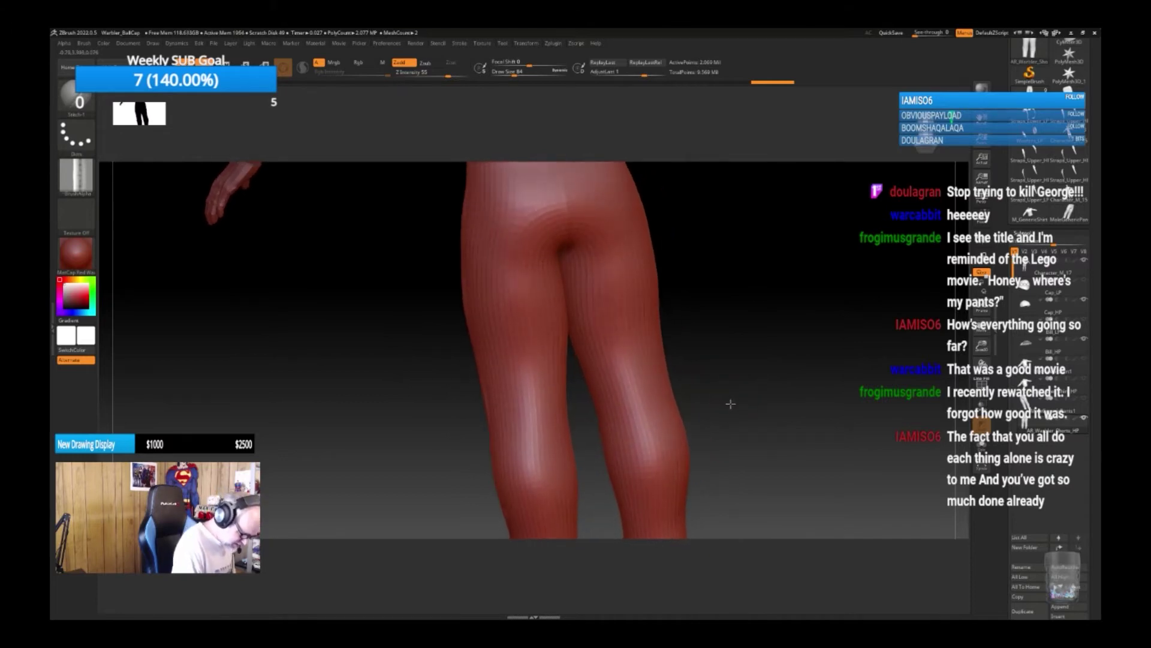
pyautogui.moveTo(657, 414); pyautogui.dragTo(493, 447)
pyautogui.moveTo(756, 391); pyautogui.dragTo(712, 398)
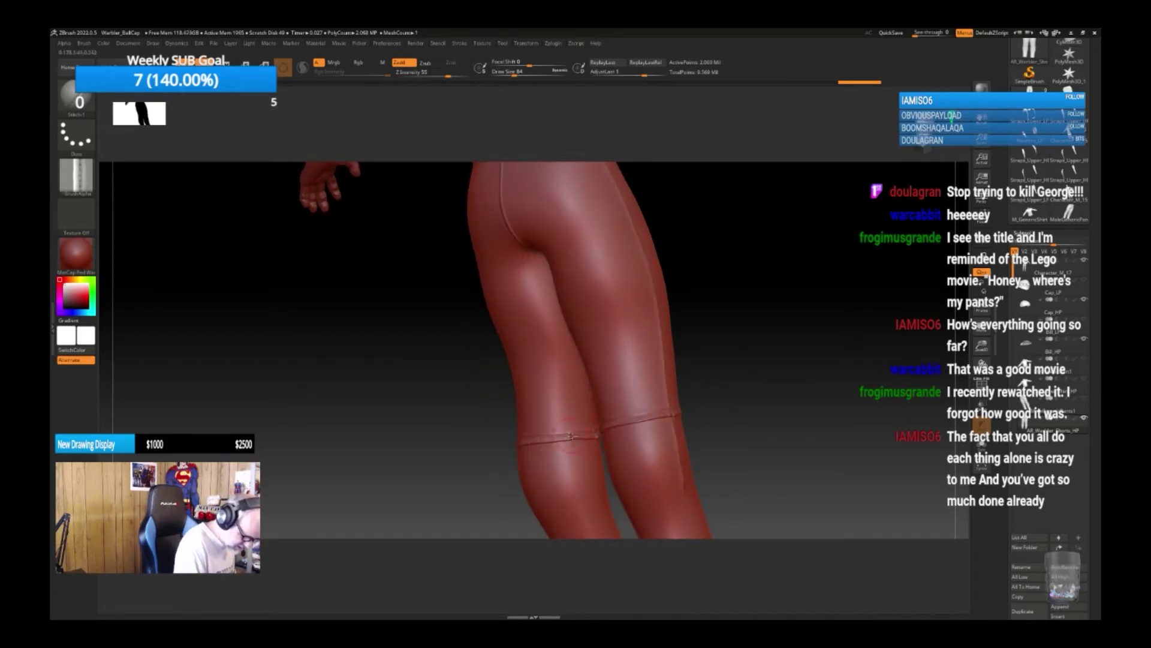
# Select the DamStandard brush and smooth the hem strokes together where they meet at the outer side seam above the knee.
pyautogui.moveTo(728, 391); pyautogui.dragTo(803, 378)
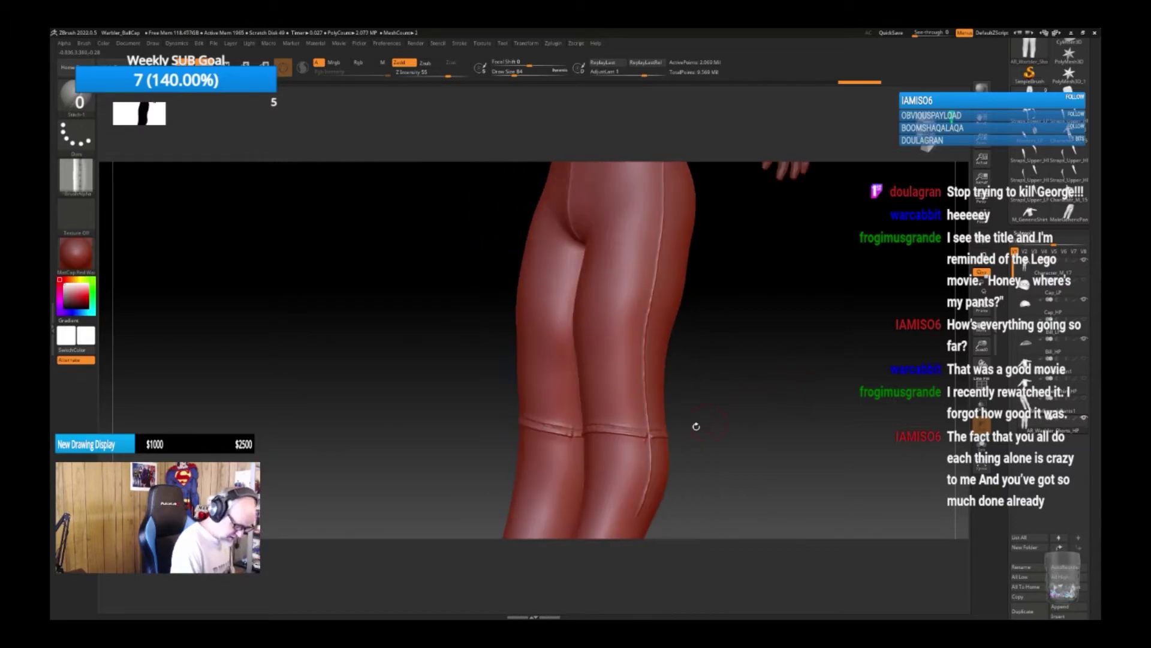
pyautogui.moveTo(748, 426); pyautogui.dragTo(674, 430)
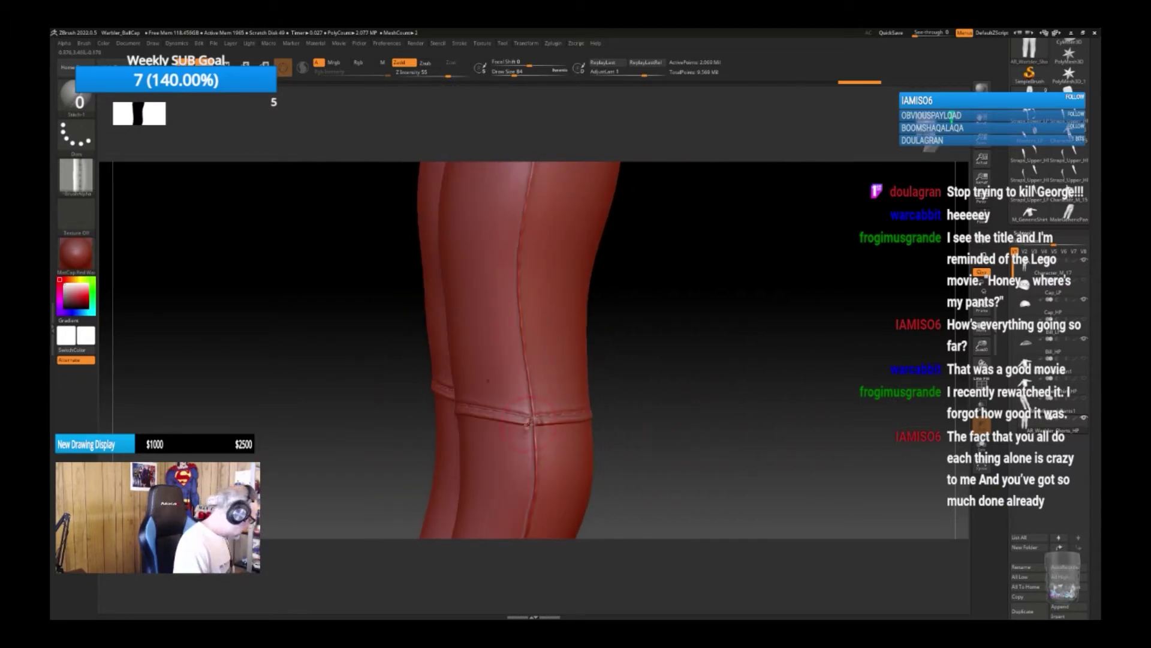
pyautogui.press('b')
pyautogui.press('d')
pyautogui.press('s')
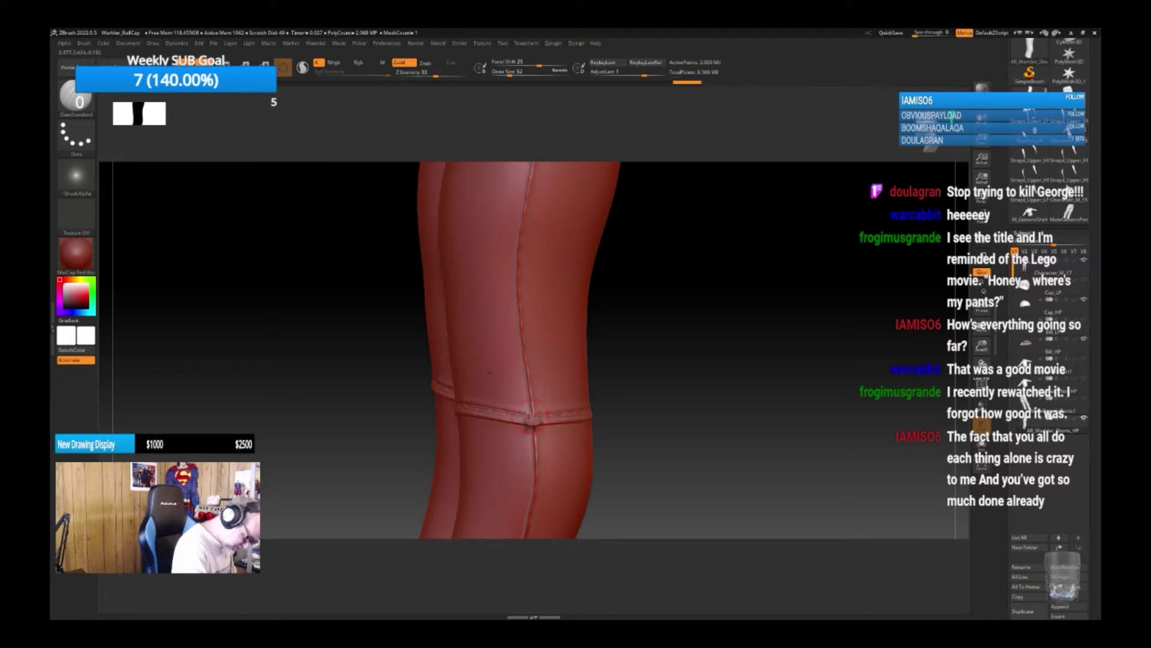
pyautogui.keyDown('shift'); pyautogui.moveTo(532, 418); pyautogui.dragTo(535, 420); pyautogui.keyUp('shift')
pyautogui.moveTo(704, 421)
pyautogui.mouseDown()
pyautogui.moveTo(672, 409)
pyautogui.moveTo(635, 473)
pyautogui.moveTo(597, 462)
pyautogui.mouseUp()
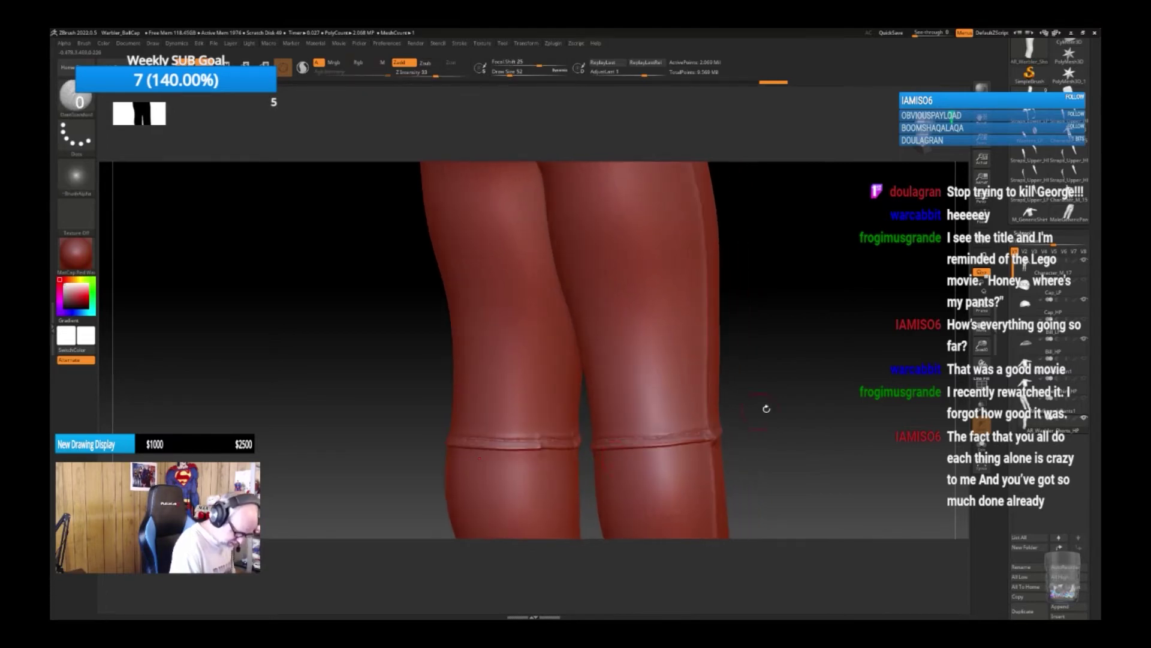
# Smooth the overlapping hem ends on the inner side of the leg into one continuous line.
pyautogui.moveTo(767, 408)
pyautogui.mouseDown()
pyautogui.moveTo(722, 403)
pyautogui.moveTo(738, 416)
pyautogui.moveTo(724, 399)
pyautogui.mouseUp()
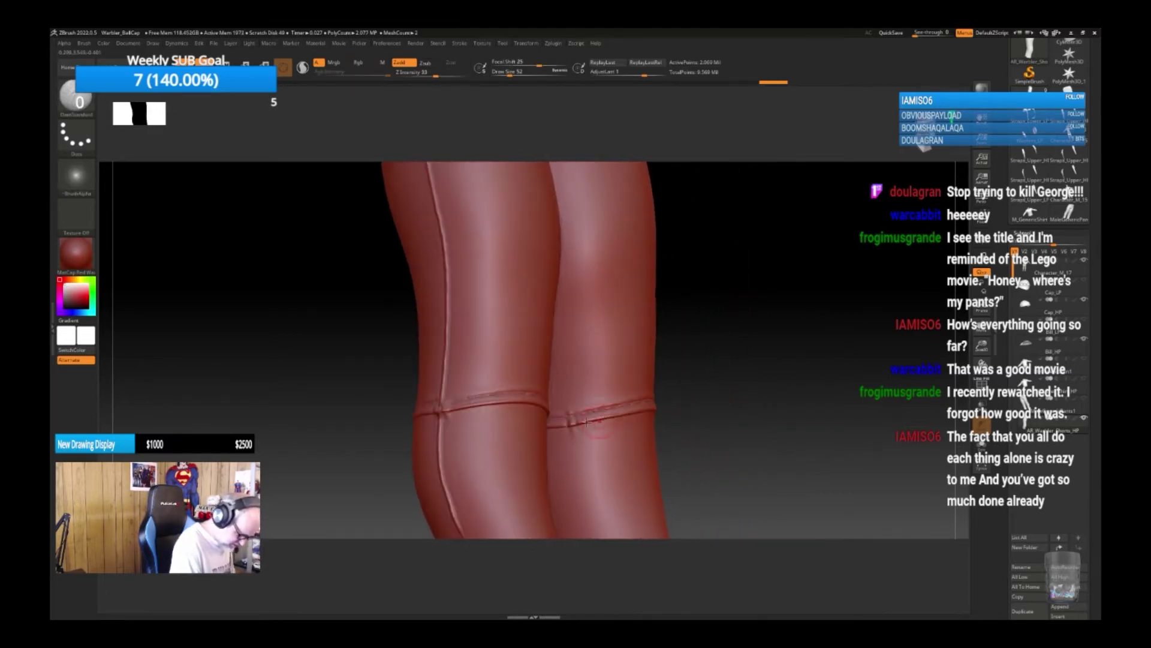
pyautogui.press('shift')
pyautogui.moveTo(569, 422)
pyautogui.keyDown('shift'); pyautogui.mouseDown()
pyautogui.moveTo(585, 418)
pyautogui.moveTo(558, 425)
pyautogui.moveTo(591, 419)
pyautogui.moveTo(572, 424)
pyautogui.mouseUp(); pyautogui.keyUp('shift')
pyautogui.moveTo(817, 423)
pyautogui.mouseDown()
pyautogui.moveTo(761, 424)
pyautogui.moveTo(764, 442)
pyautogui.moveTo(753, 383)
pyautogui.mouseUp()
pyautogui.moveTo(700, 432)
pyautogui.mouseDown()
pyautogui.moveTo(695, 455)
pyautogui.moveTo(707, 424)
pyautogui.moveTo(676, 424)
pyautogui.moveTo(722, 416)
pyautogui.moveTo(691, 406)
pyautogui.moveTo(691, 437)
pyautogui.moveTo(705, 413)
pyautogui.mouseUp()
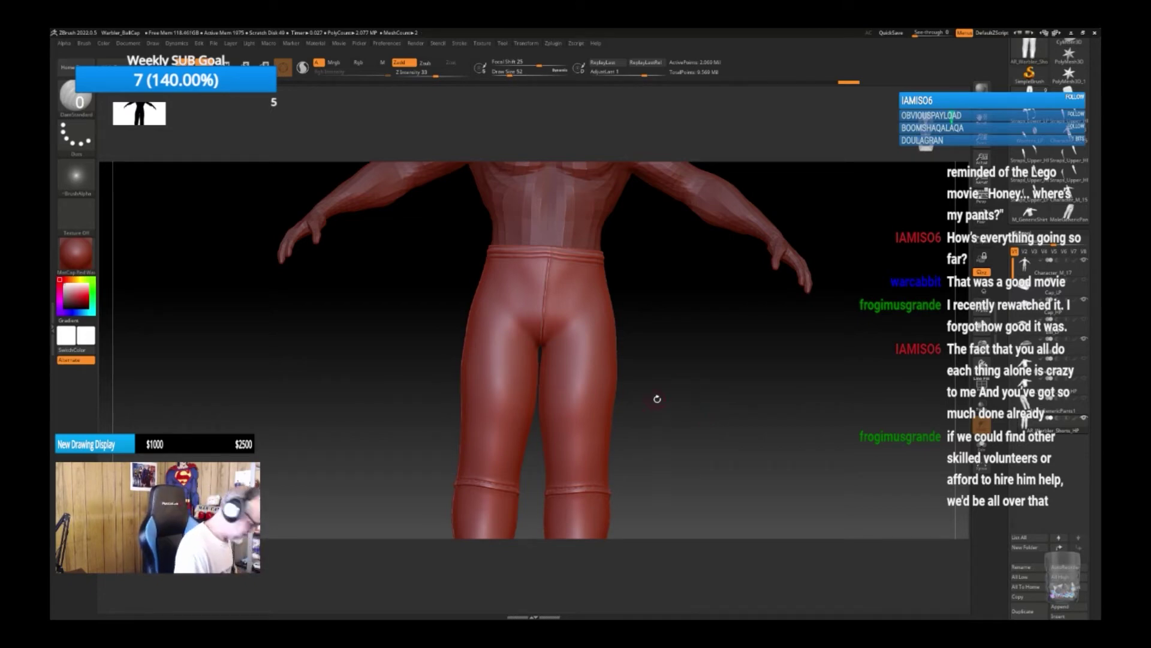
# Stamp wrinkle folds radiating from the crotch on the front and back of the shorts with an XMD_MasterCloth brush.
pyautogui.press('n')
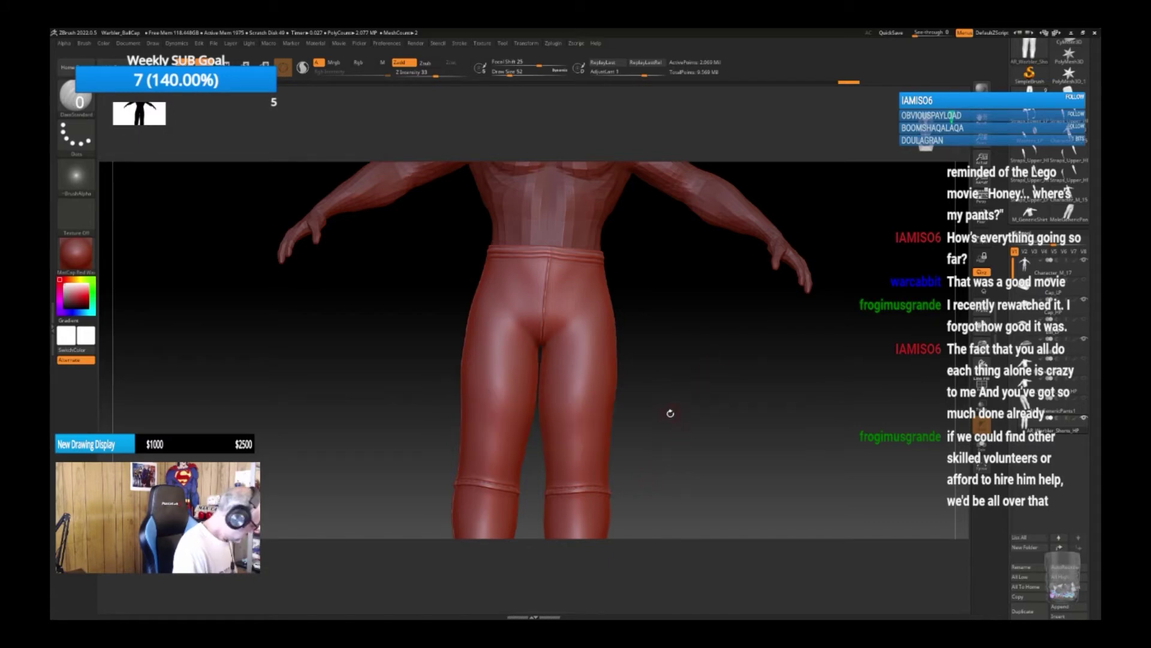
pyautogui.press('b')
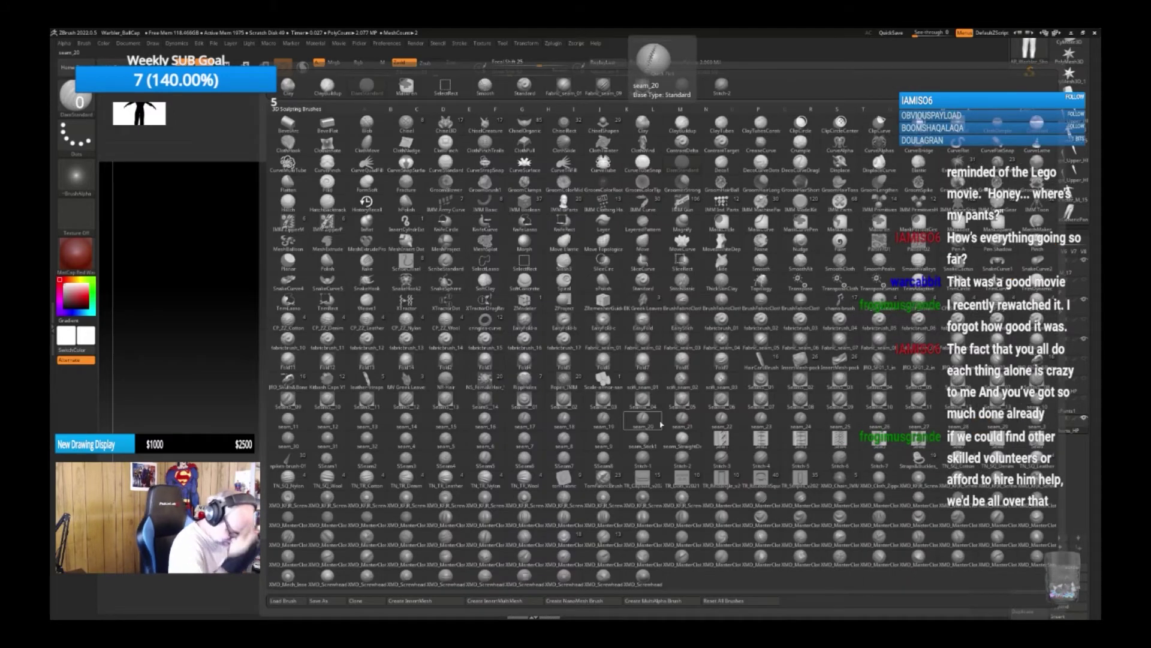
pyautogui.click(642, 554)
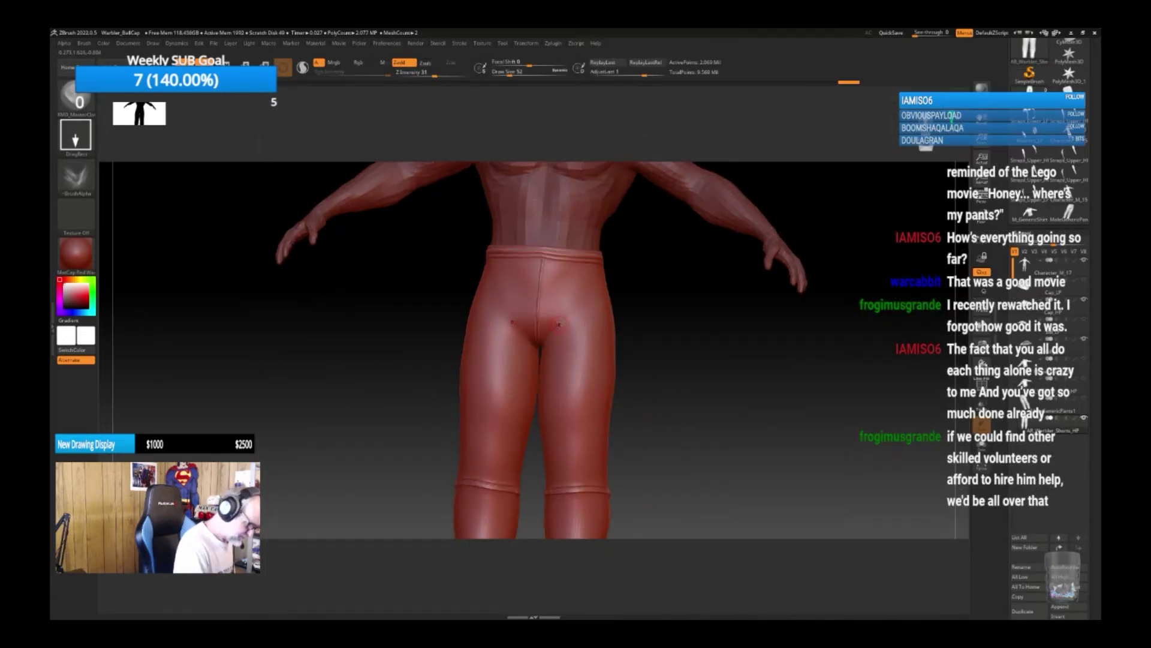
pyautogui.moveTo(557, 324); pyautogui.dragTo(596, 281)
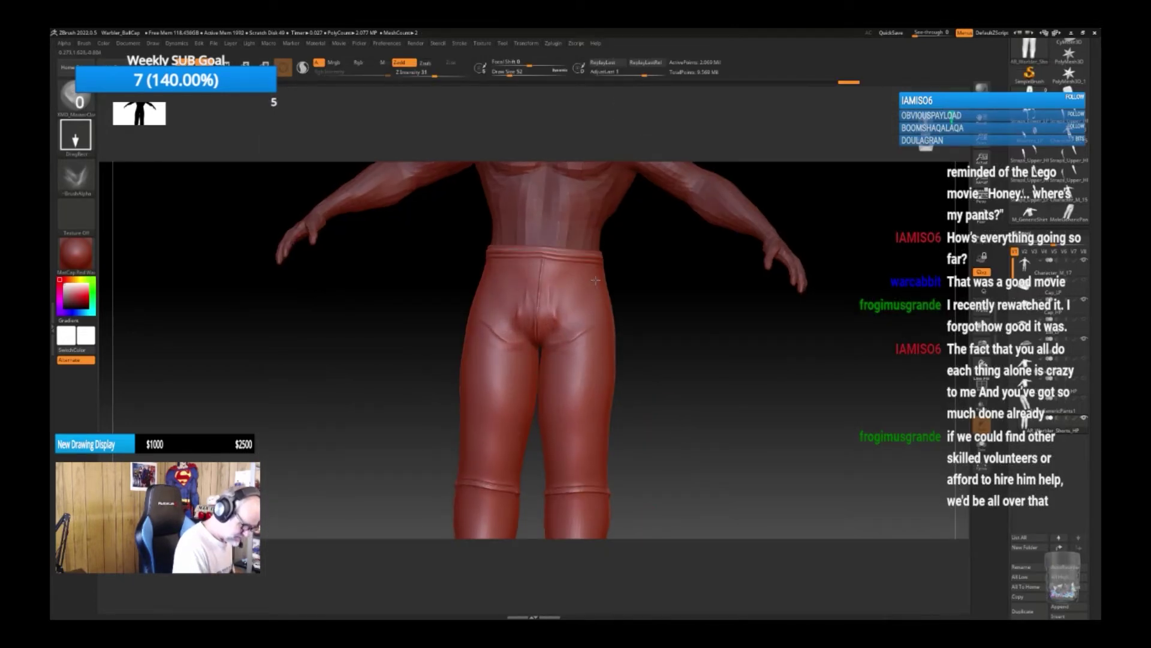
pyautogui.moveTo(666, 350); pyautogui.dragTo(728, 355)
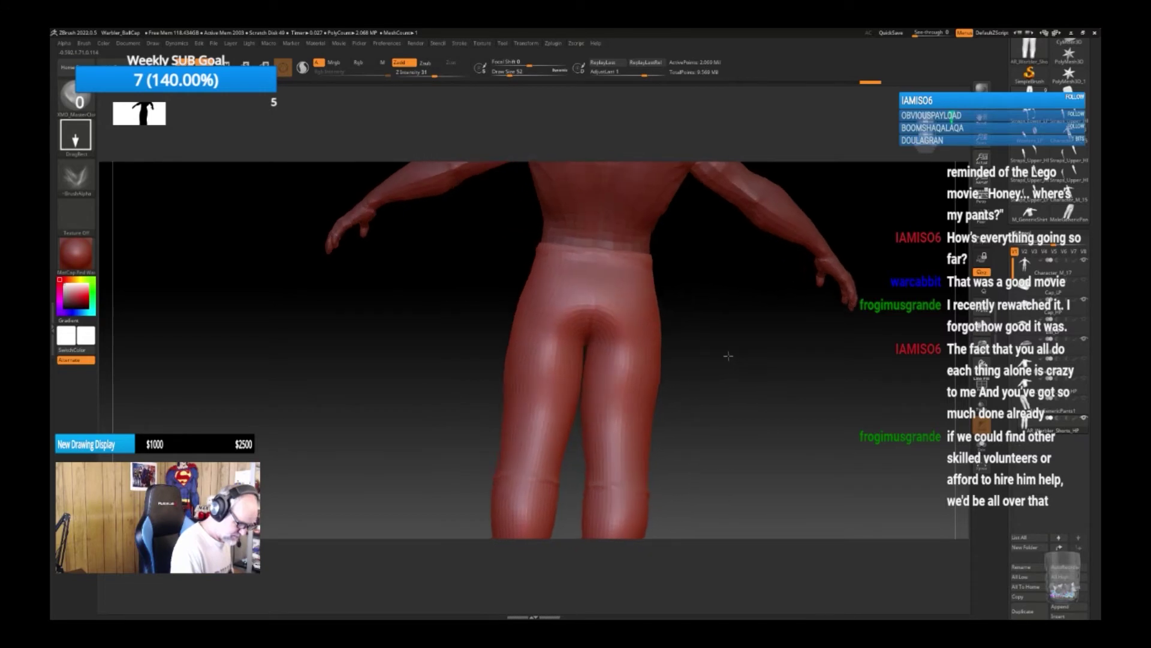
pyautogui.moveTo(572, 322); pyautogui.dragTo(557, 278)
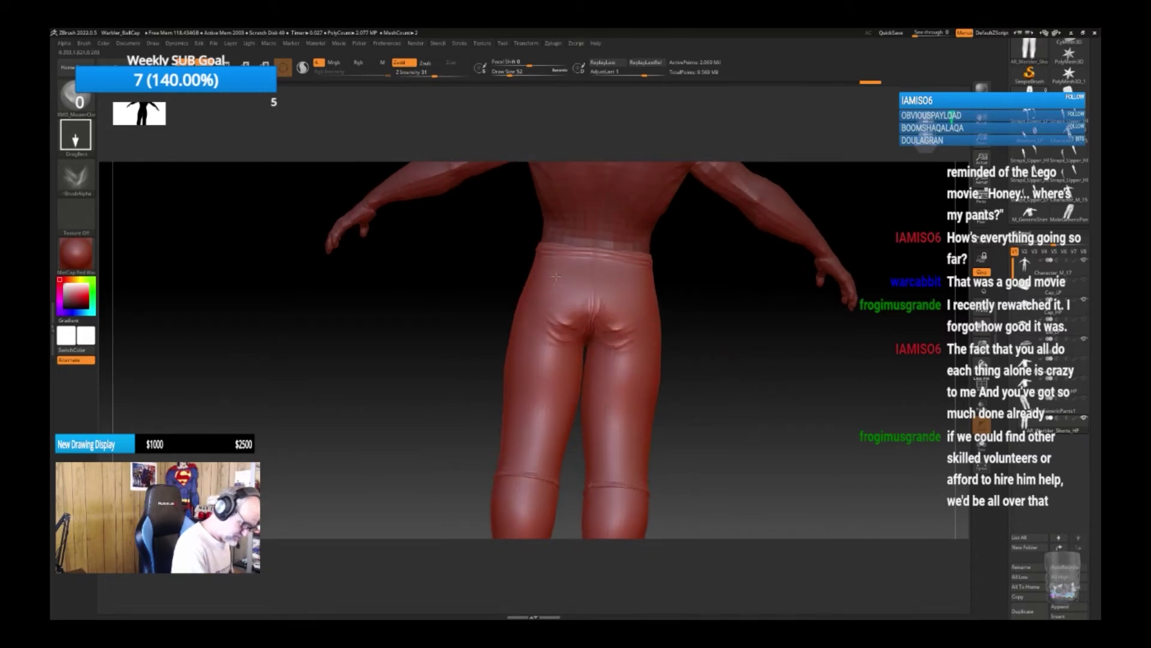
pyautogui.hotkey('ctrl', 'z')
# Switch to the vertical-fold XMD_MasterCloth brush, set Z Intensity to 21 and stamp soft folds down the backs of the thighs.
pyautogui.moveTo(746, 424)
pyautogui.mouseDown()
pyautogui.moveTo(725, 398)
pyautogui.moveTo(725, 425)
pyautogui.moveTo(719, 410)
pyautogui.mouseUp()
pyautogui.press('b')
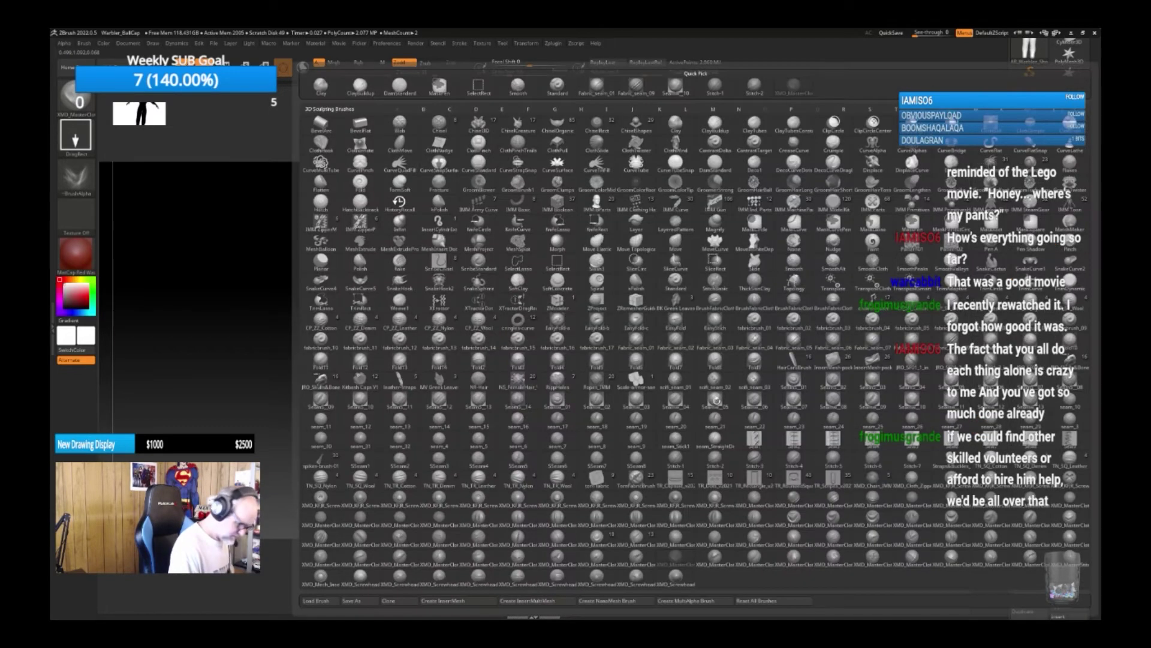
pyautogui.click(570, 535)
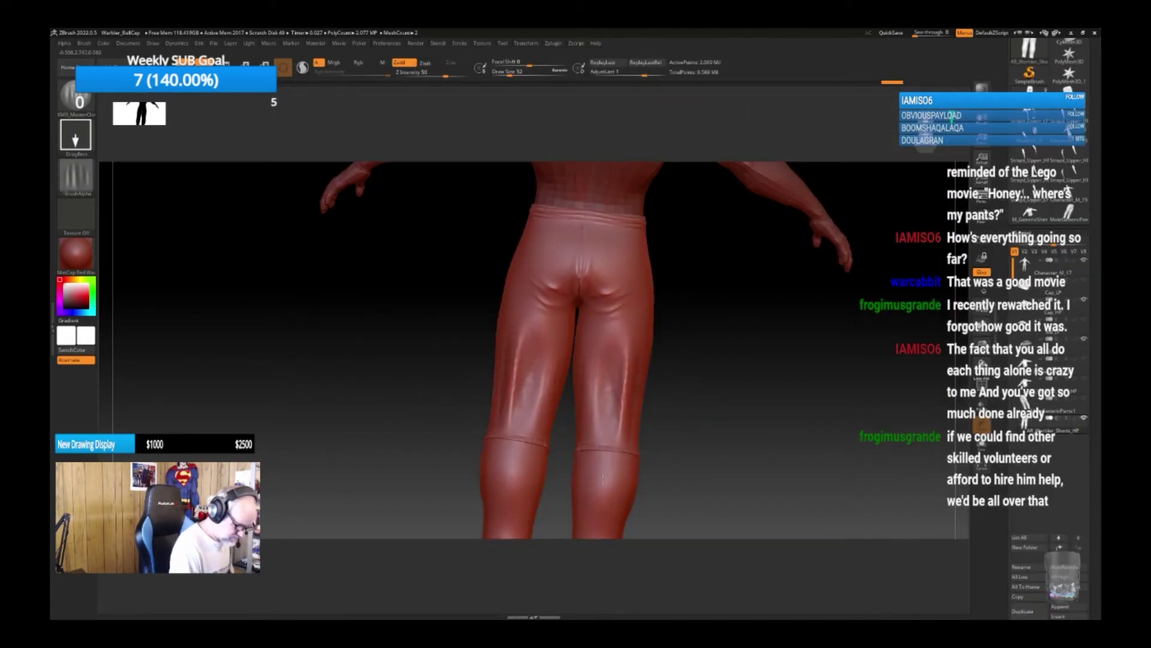
pyautogui.press('space')
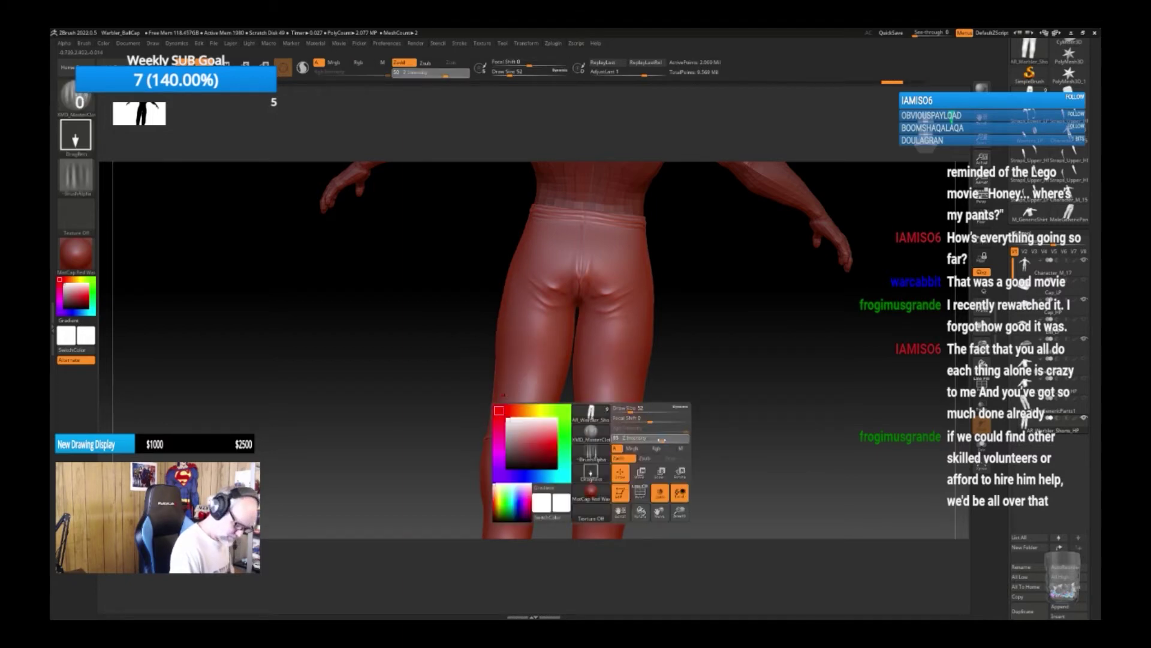
pyautogui.moveTo(662, 438)
pyautogui.mouseDown()
pyautogui.moveTo(624, 396)
pyautogui.moveTo(603, 454)
pyautogui.mouseUp()
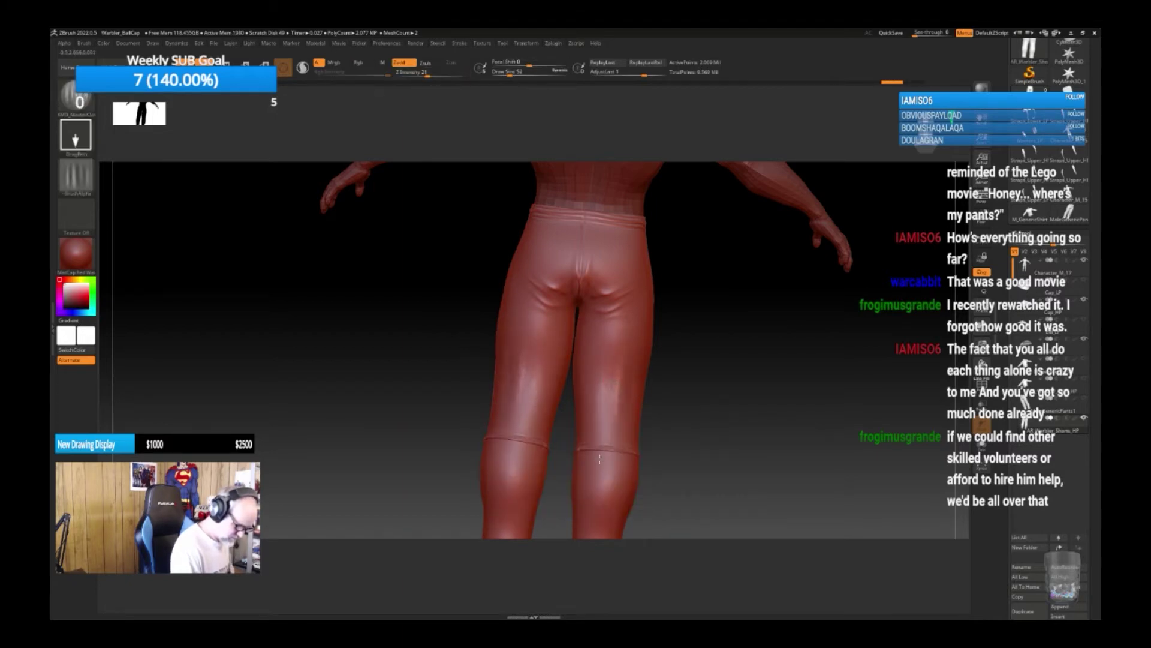
pyautogui.moveTo(691, 401); pyautogui.dragTo(740, 404)
# Select the TN_SQ_Wool brush and stamp horizontal fabric folds on the outer side of the legs above the hems.
pyautogui.press('space')
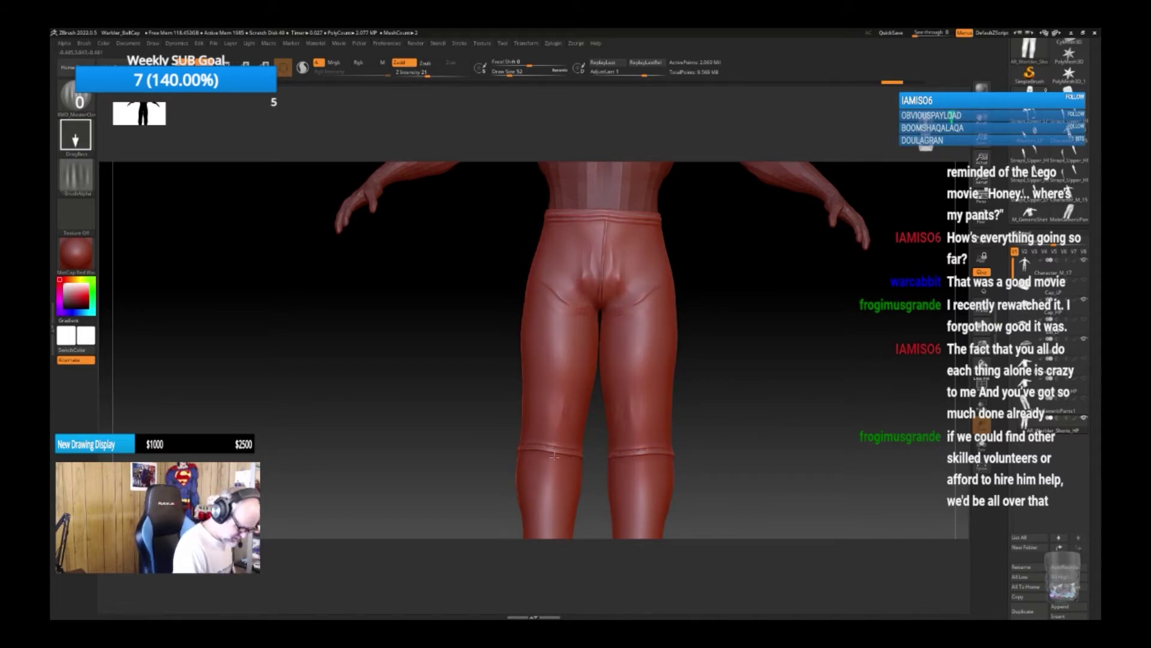
pyautogui.press('n')
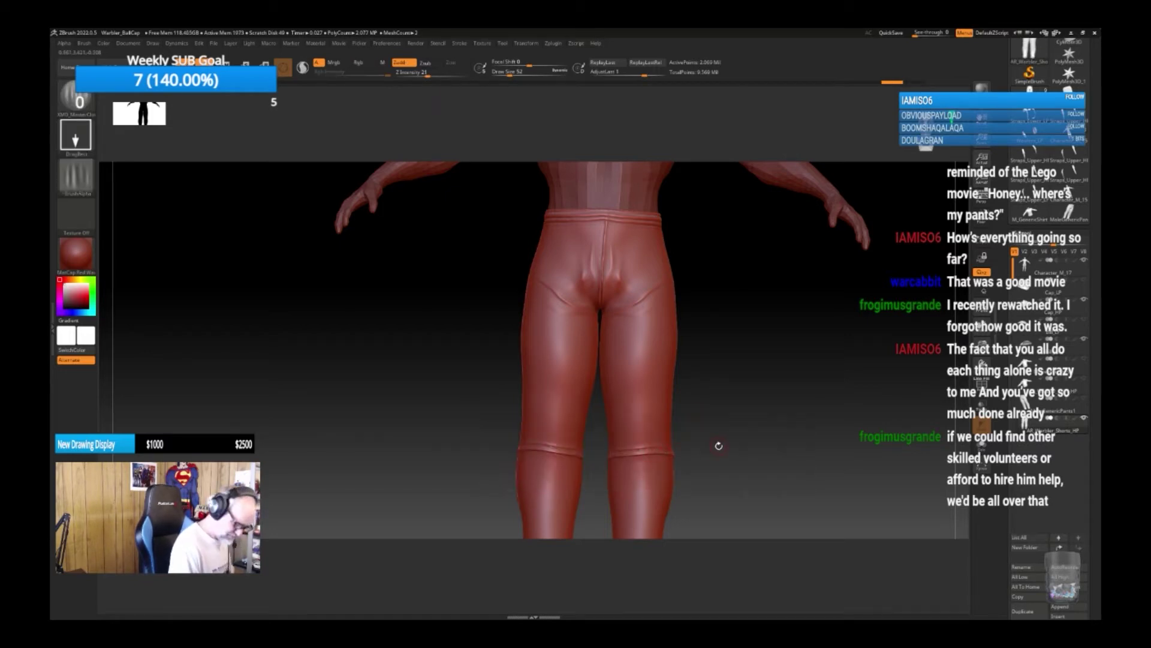
pyautogui.press('b')
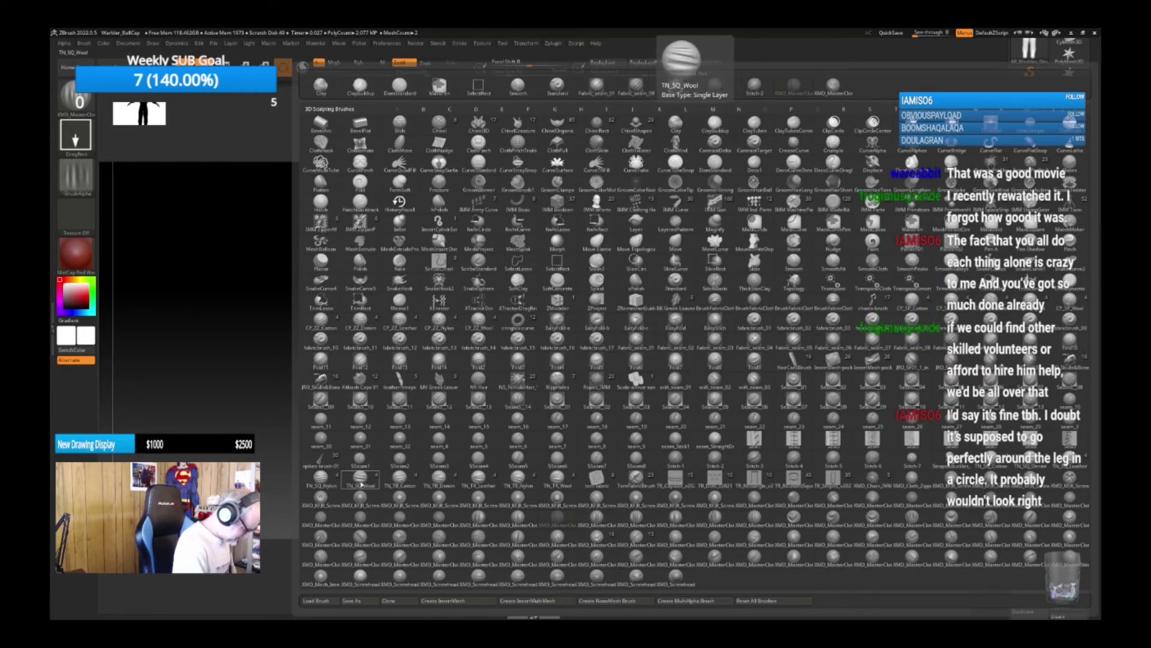
pyautogui.click(361, 477)
pyautogui.moveTo(644, 449)
pyautogui.mouseDown()
pyautogui.moveTo(681, 406)
pyautogui.moveTo(721, 422)
pyautogui.moveTo(705, 404)
pyautogui.mouseUp()
pyautogui.press('ctrl')
pyautogui.moveTo(791, 406)
pyautogui.mouseDown()
pyautogui.moveTo(709, 394)
pyautogui.moveTo(641, 420)
pyautogui.moveTo(610, 477)
pyautogui.moveTo(612, 503)
pyautogui.mouseUp()
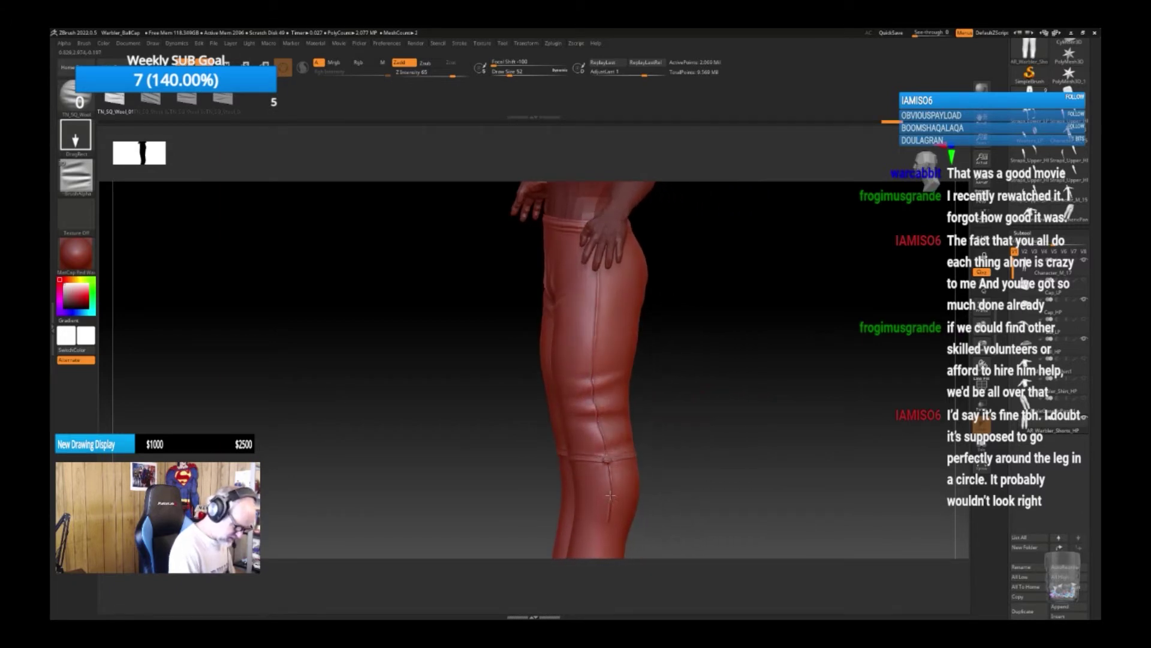
# Lower the wool brush's Z Intensity to 41 and add more horizontal folds around the thighs.
pyautogui.moveTo(654, 435)
pyautogui.mouseDown()
pyautogui.moveTo(735, 422)
pyautogui.moveTo(636, 468)
pyautogui.moveTo(701, 459)
pyautogui.moveTo(683, 459)
pyautogui.mouseUp()
pyautogui.press('space')
pyautogui.keyDown('shift'); pyautogui.moveTo(673, 412); pyautogui.dragTo(606, 468); pyautogui.keyUp('shift')
pyautogui.moveTo(701, 405); pyautogui.dragTo(574, 403)
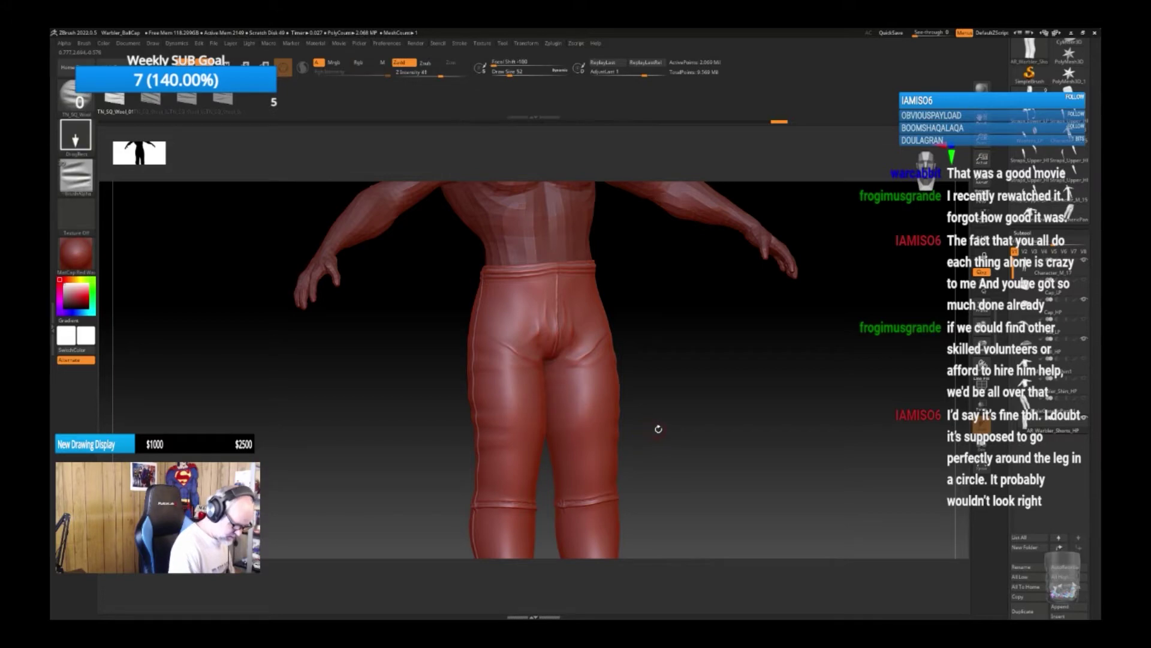
pyautogui.moveTo(673, 421); pyautogui.dragTo(644, 404)
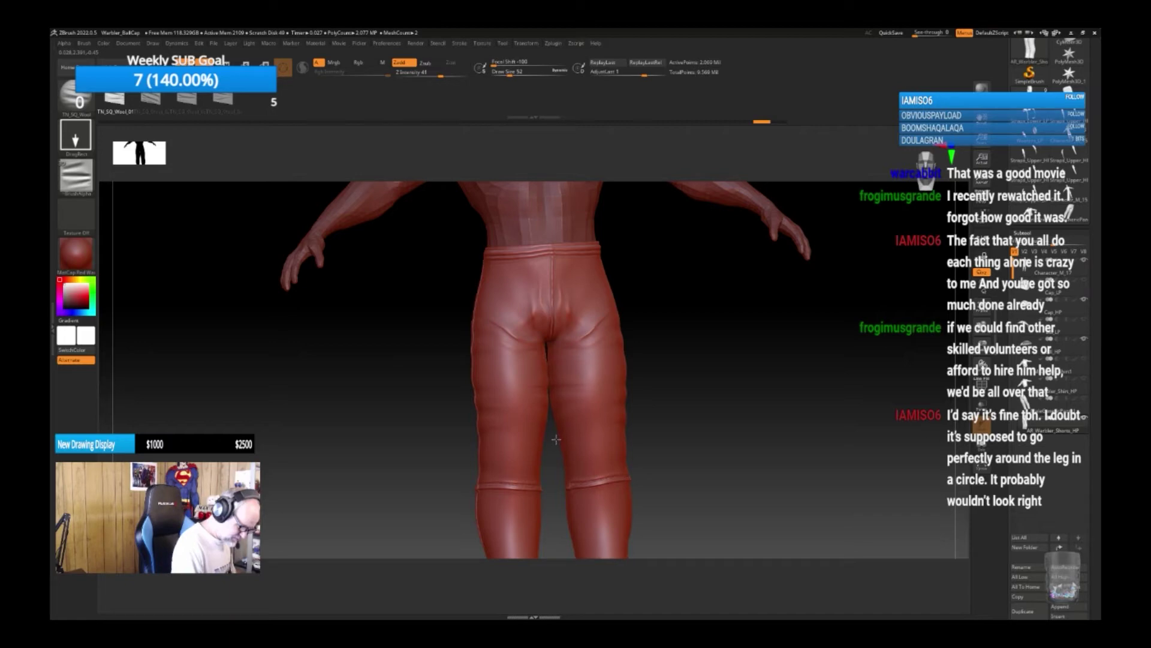
pyautogui.moveTo(681, 437); pyautogui.dragTo(611, 416)
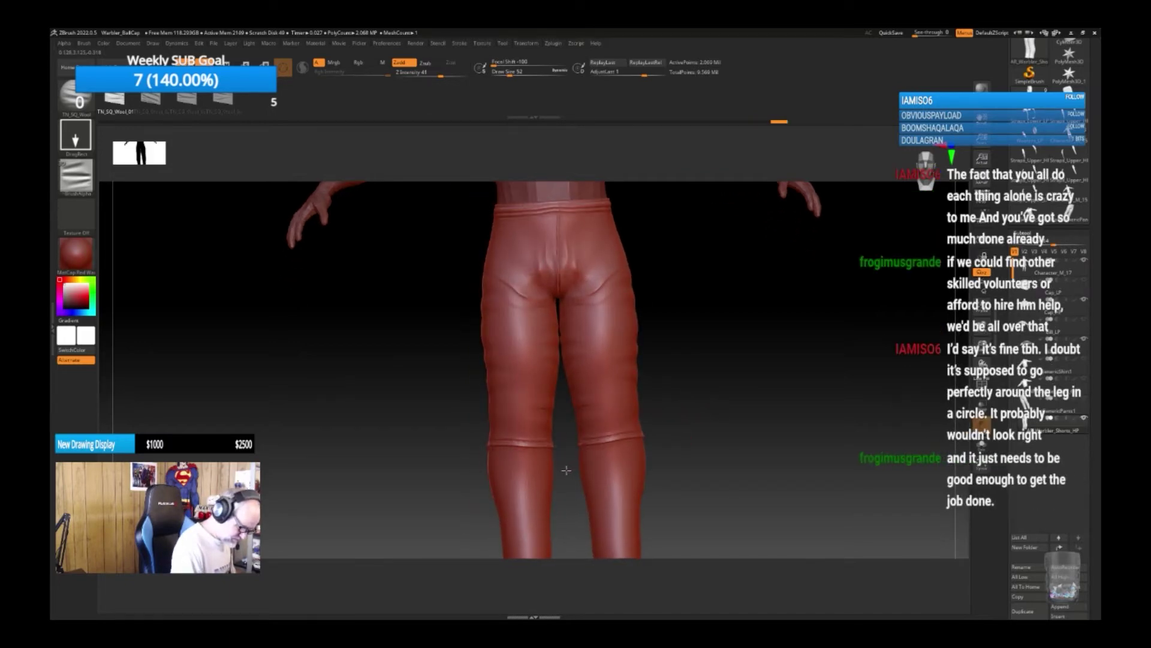
# Enlarge the brush to Draw Size 124 and smooth the folds on the front and back of the thighs.
pyautogui.keyDown('alt'); pyautogui.moveTo(720, 393); pyautogui.dragTo(683, 437); pyautogui.keyUp('alt')
pyautogui.press('shift')
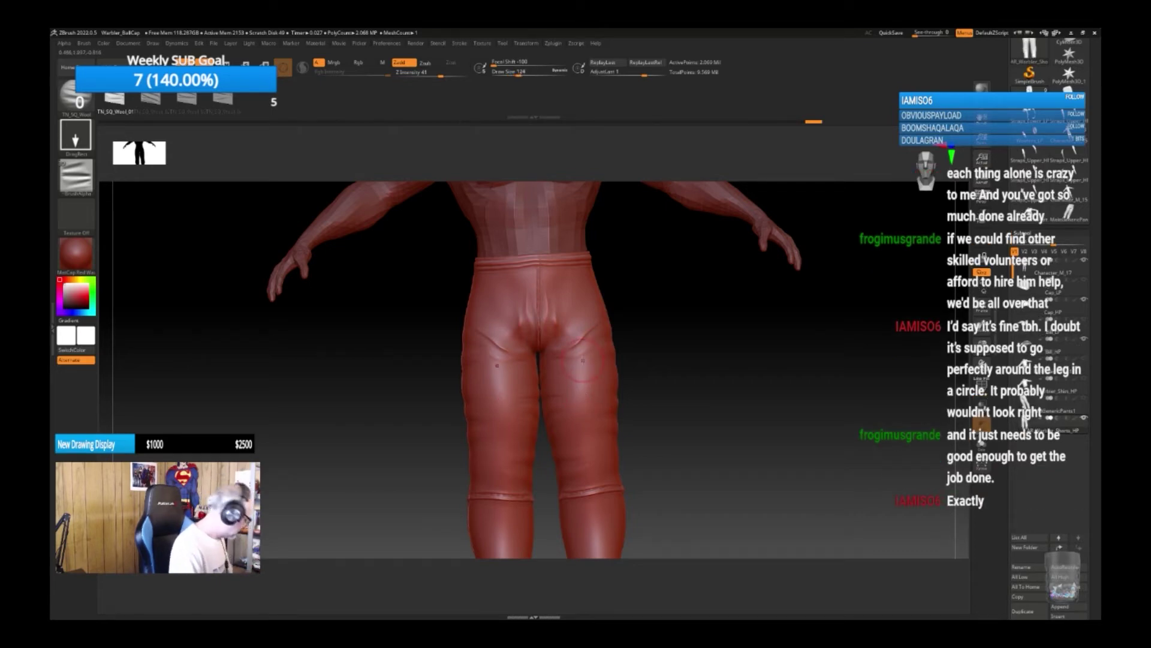
pyautogui.press('shift')
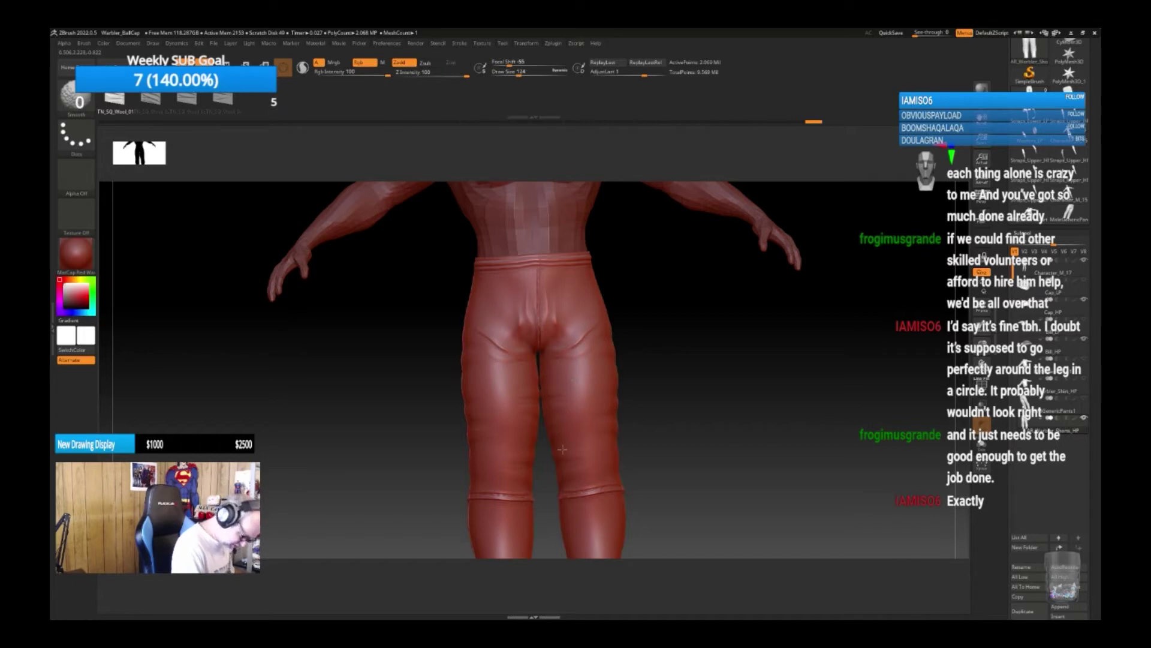
pyautogui.moveTo(600, 385)
pyautogui.mouseDown()
pyautogui.moveTo(574, 353)
pyautogui.moveTo(576, 335)
pyautogui.mouseUp()
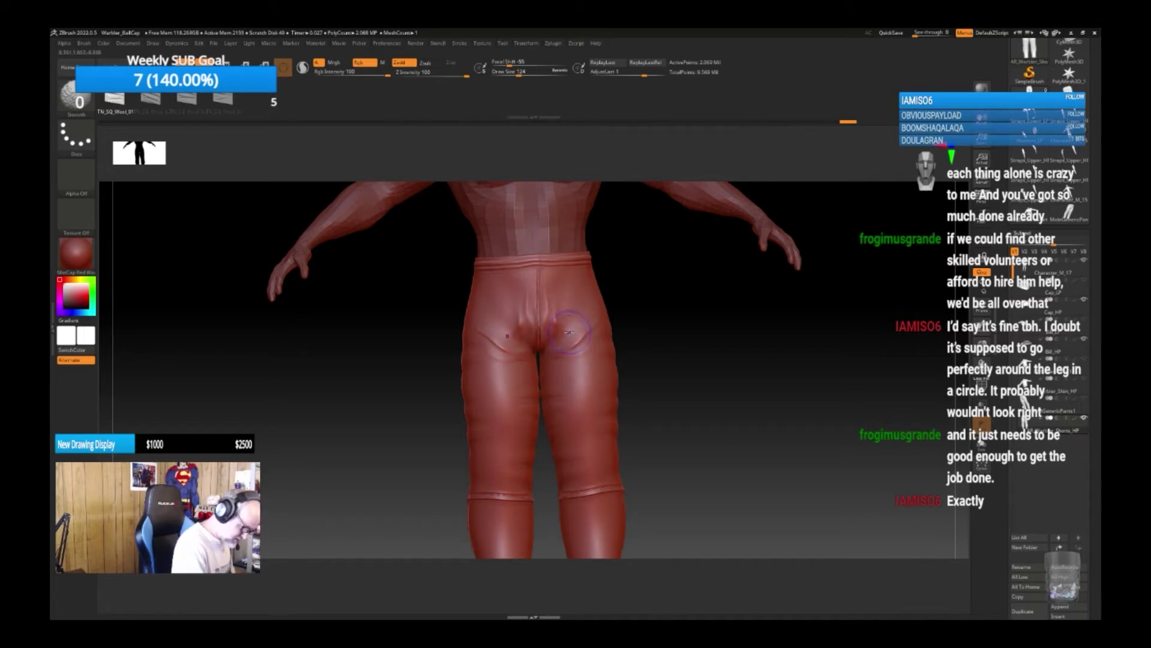
pyautogui.moveTo(746, 414); pyautogui.dragTo(654, 420)
pyautogui.moveTo(810, 384); pyautogui.dragTo(686, 401)
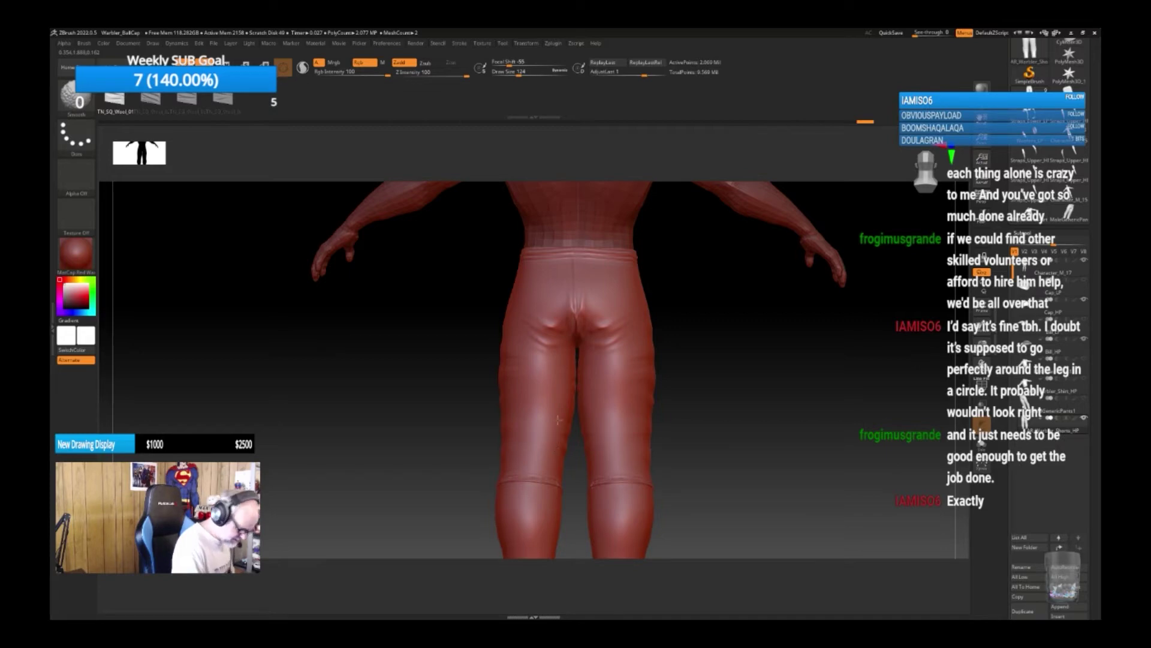
pyautogui.moveTo(740, 403); pyautogui.dragTo(732, 424)
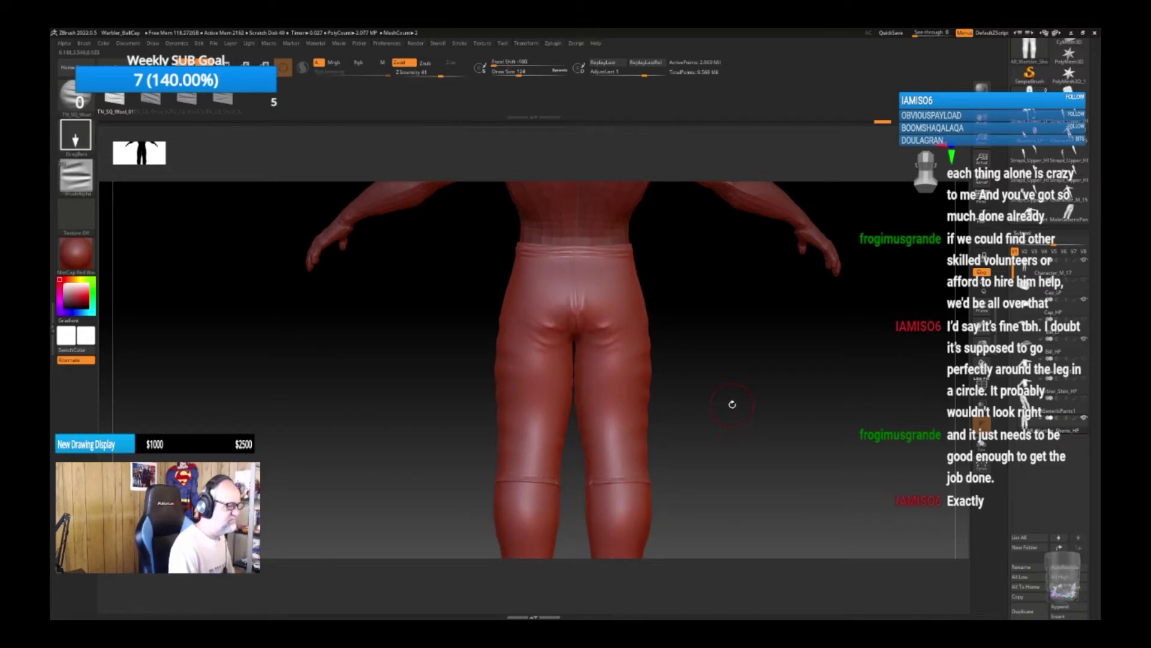
# Try stamping TN_TR_Cotton folds across the seat of the shorts.
pyautogui.moveTo(719, 419)
pyautogui.mouseDown()
pyautogui.moveTo(735, 412)
pyautogui.moveTo(697, 378)
pyautogui.moveTo(681, 462)
pyautogui.moveTo(672, 421)
pyautogui.mouseUp()
pyautogui.press('b')
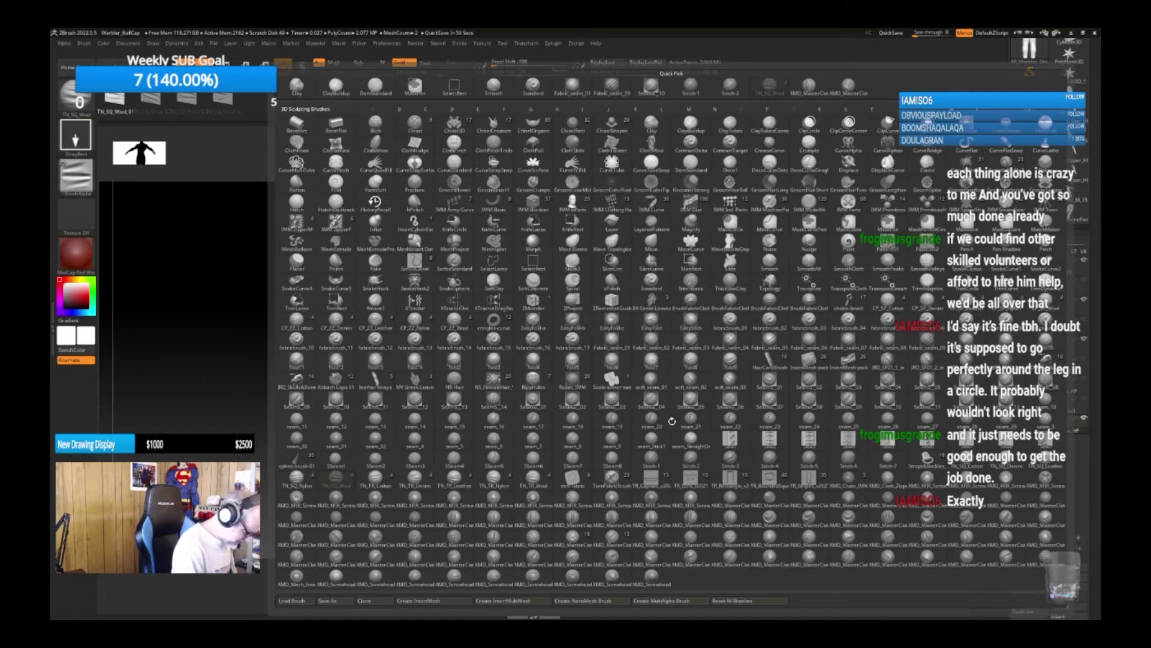
pyautogui.click(376, 479)
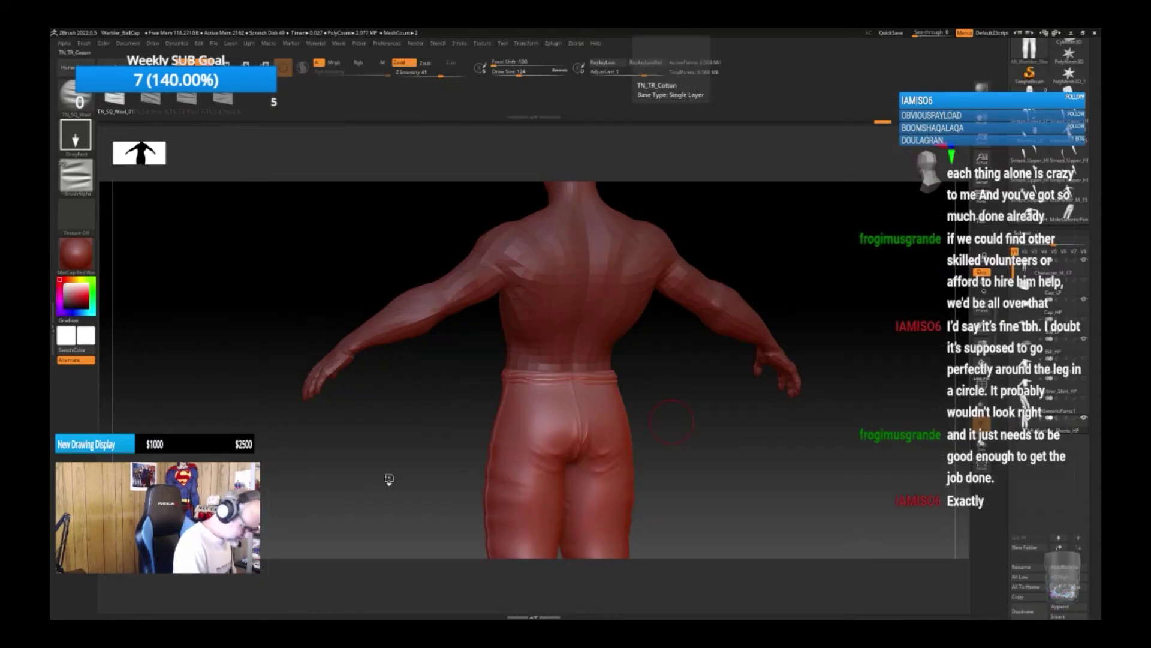
pyautogui.moveTo(671, 422); pyautogui.dragTo(681, 426)
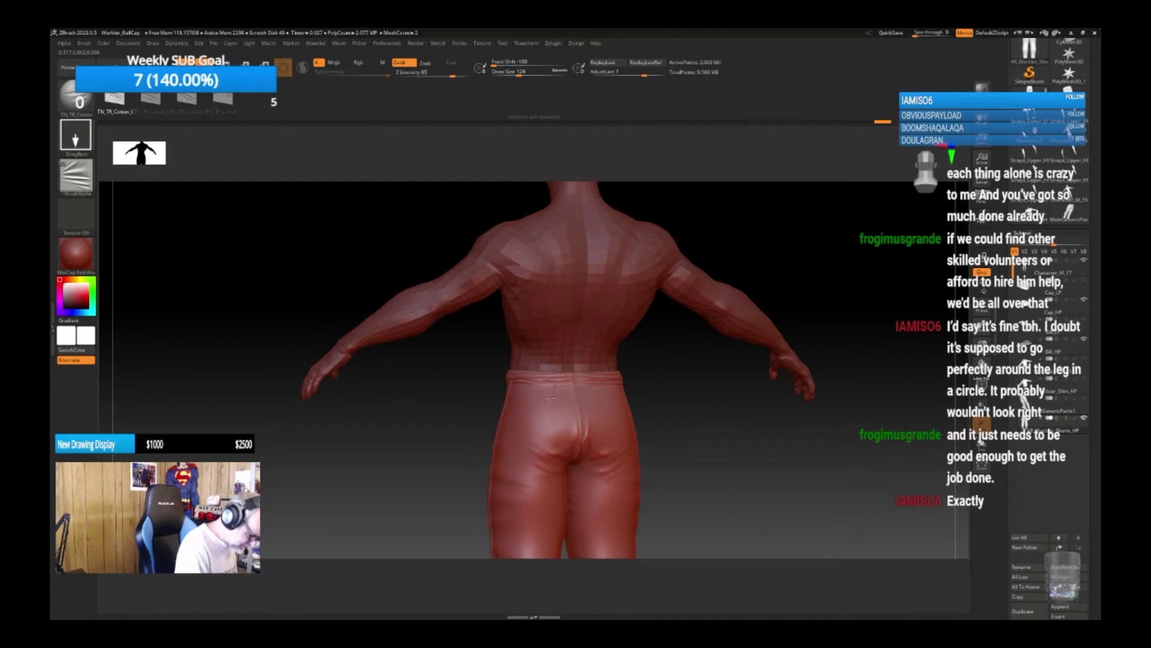
pyautogui.hotkey('ctrl', 'z')
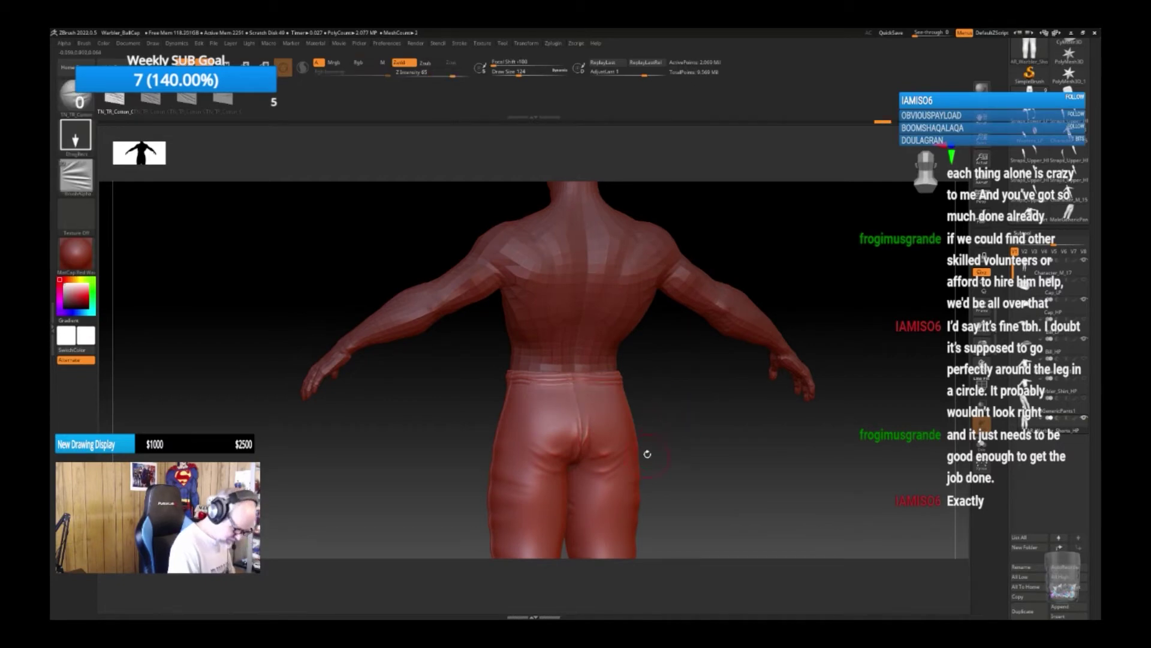
# Select the XMD_MasterCloth brush with the vertical-fold alpha and lower its Z Intensity to 12.
pyautogui.press('b')
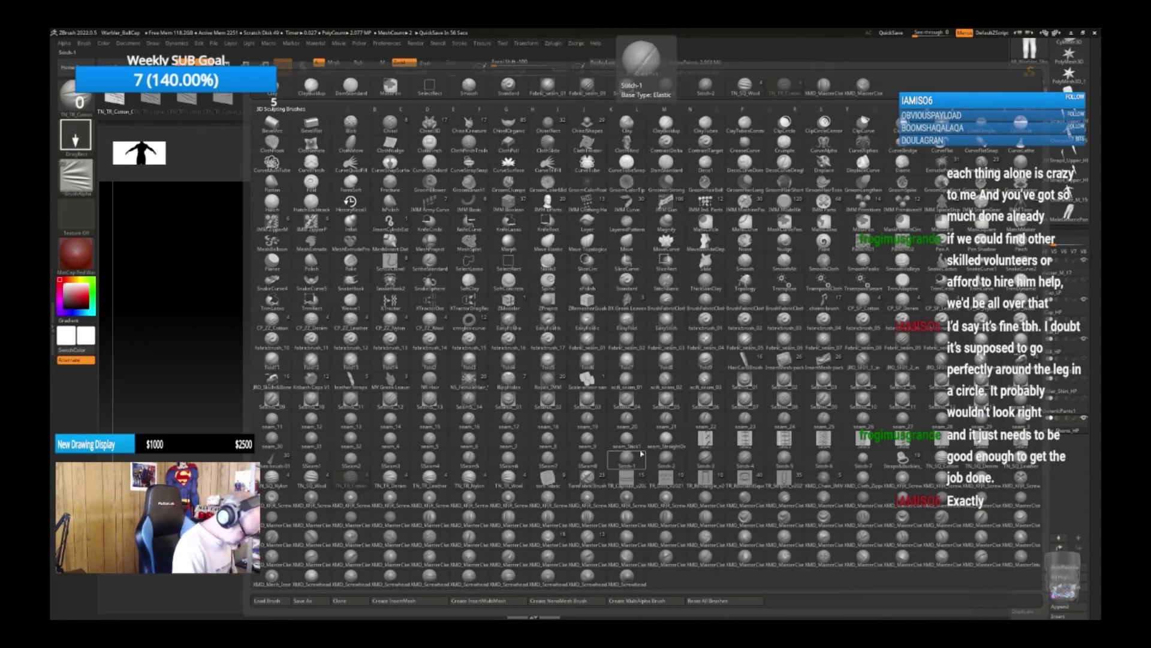
pyautogui.click(510, 521)
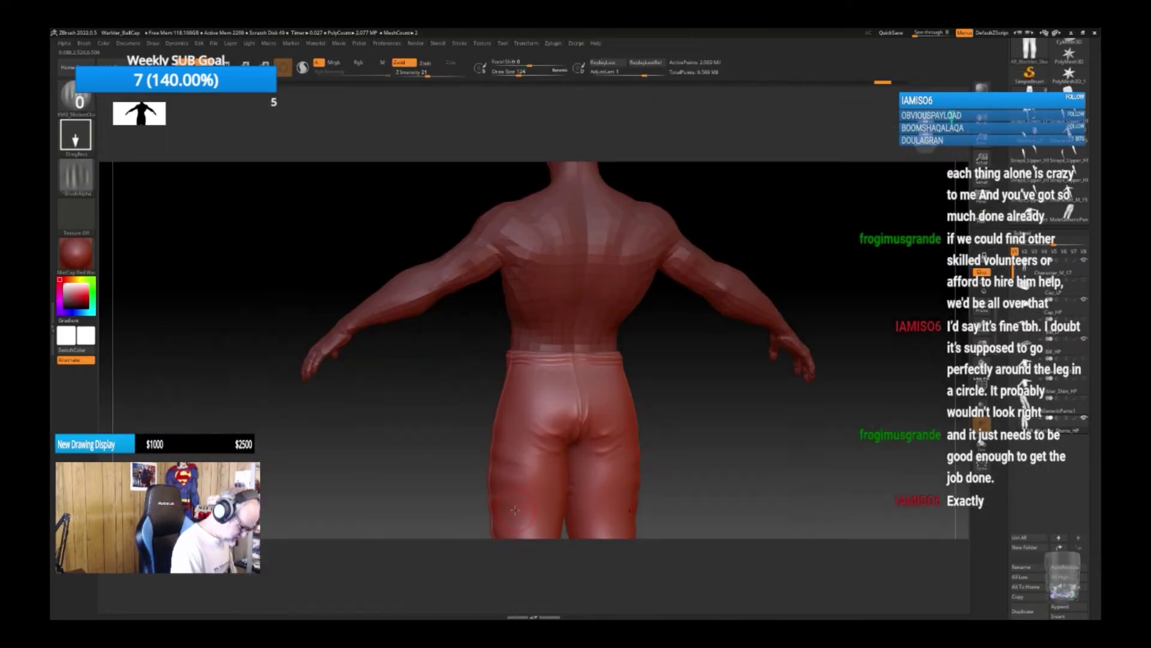
pyautogui.press('space')
pyautogui.moveTo(522, 504); pyautogui.dragTo(514, 505)
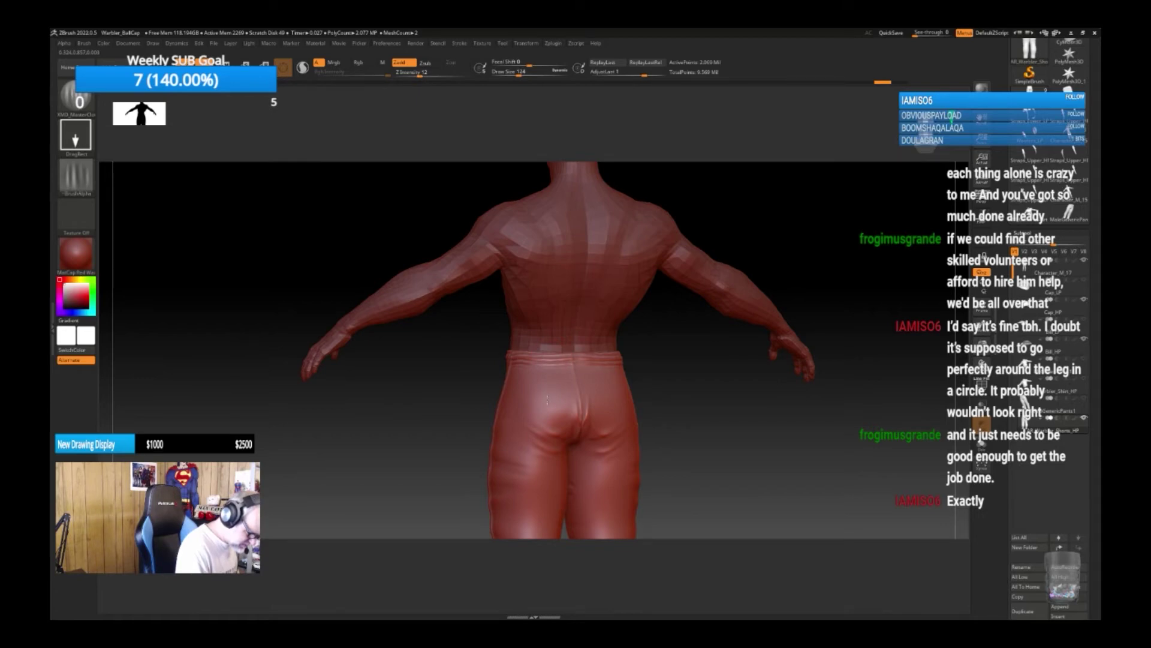
pyautogui.moveTo(698, 428)
pyautogui.keyDown('alt'); pyautogui.mouseDown()
pyautogui.moveTo(697, 463)
pyautogui.moveTo(769, 426)
pyautogui.moveTo(814, 420)
pyautogui.mouseUp(); pyautogui.keyUp('alt')
pyautogui.moveTo(540, 359)
pyautogui.mouseDown()
pyautogui.moveTo(540, 377)
pyautogui.moveTo(639, 376)
pyautogui.moveTo(627, 395)
pyautogui.mouseUp()
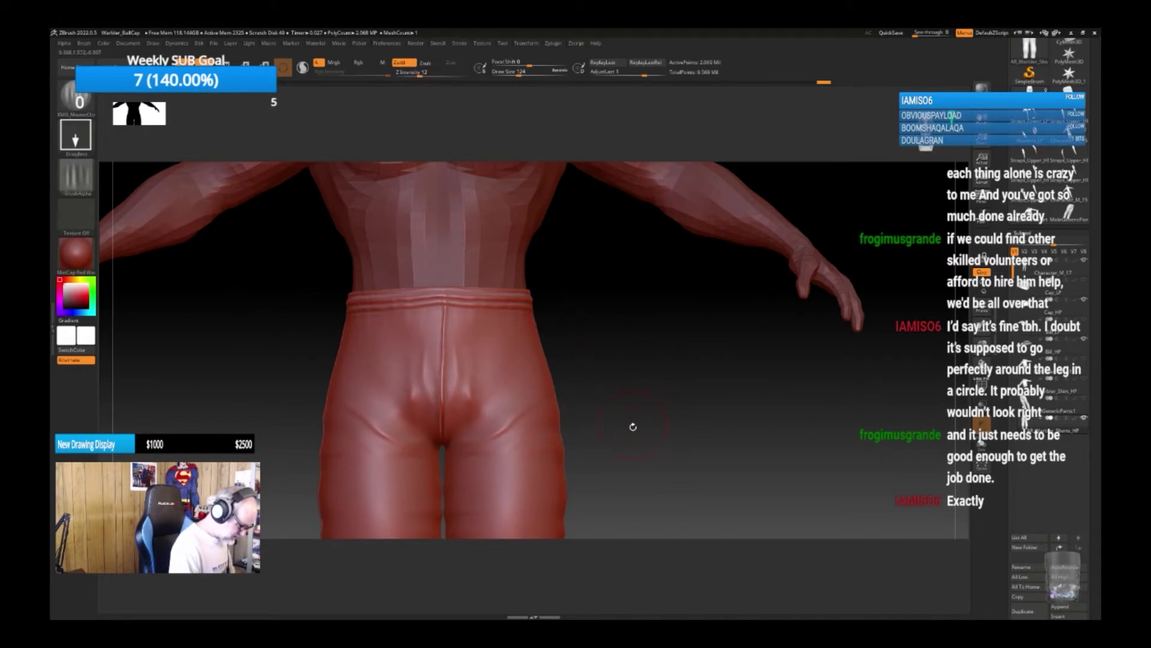
pyautogui.moveTo(629, 426)
pyautogui.mouseDown()
pyautogui.moveTo(635, 404)
pyautogui.moveTo(630, 416)
pyautogui.moveTo(668, 380)
pyautogui.moveTo(720, 408)
pyautogui.mouseUp()
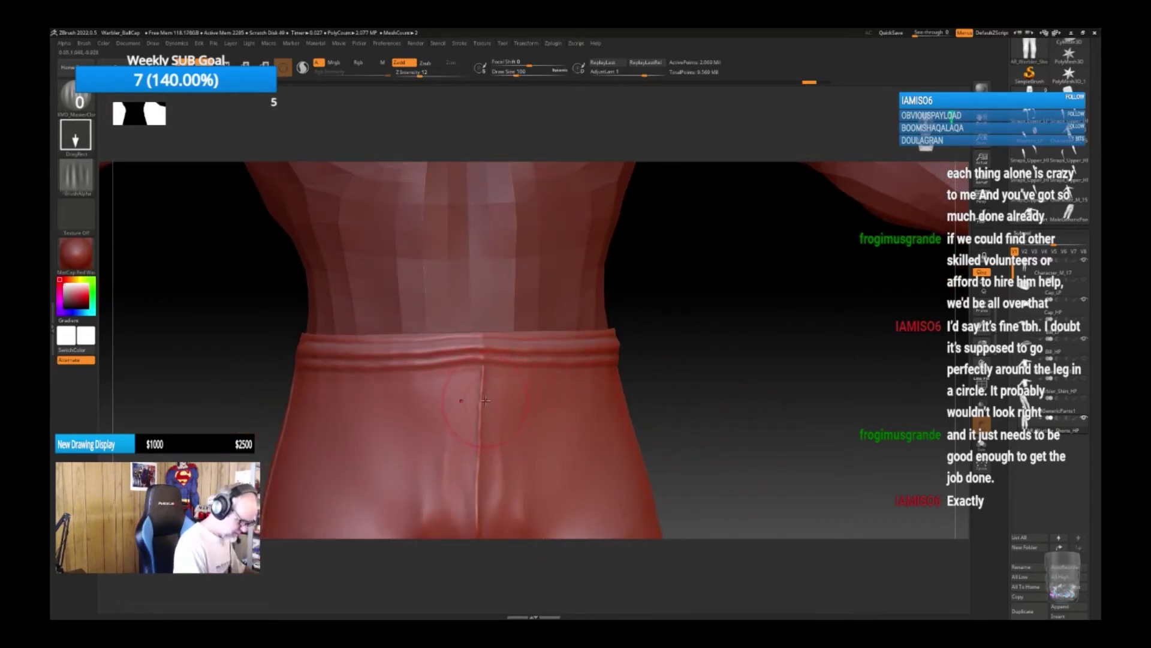
# Reduce the Draw Size to 16 and switch to the ClayBuildup brush for detail work below the front waistband.
pyautogui.press('[')
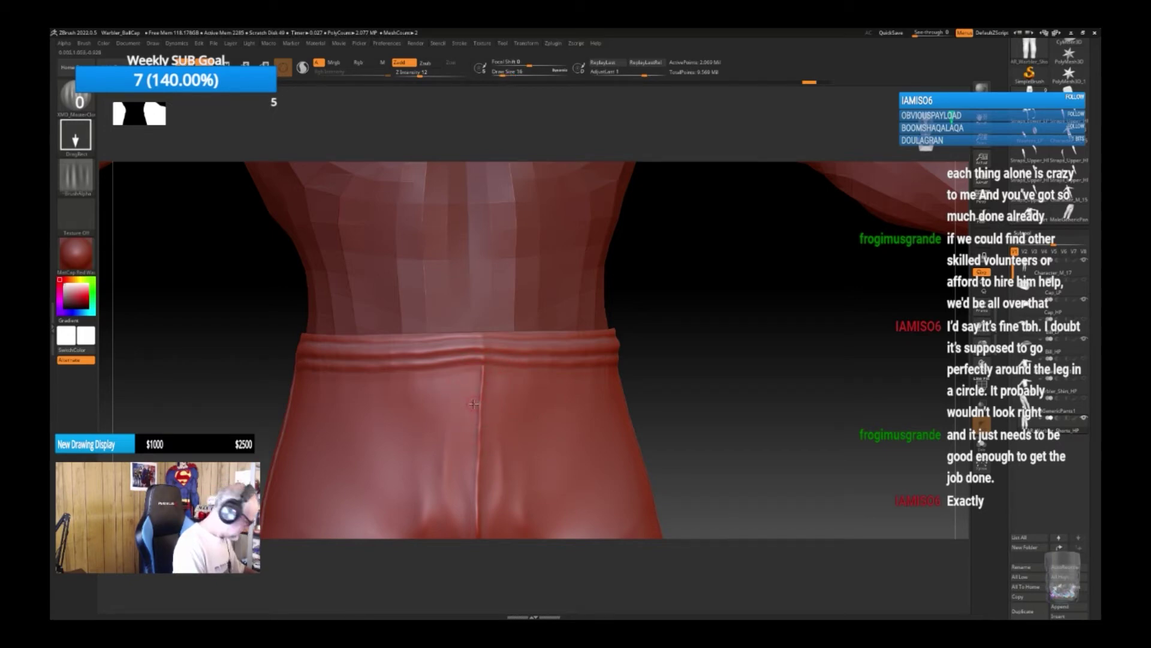
pyautogui.press('b')
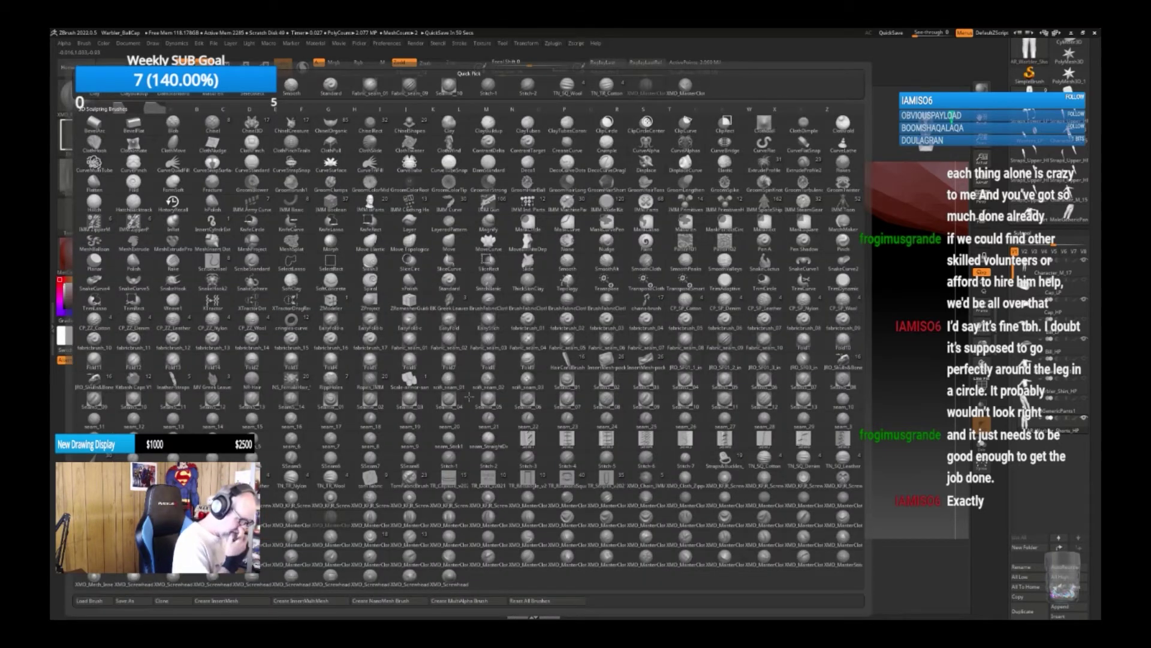
pyautogui.press('c')
pyautogui.press('b')
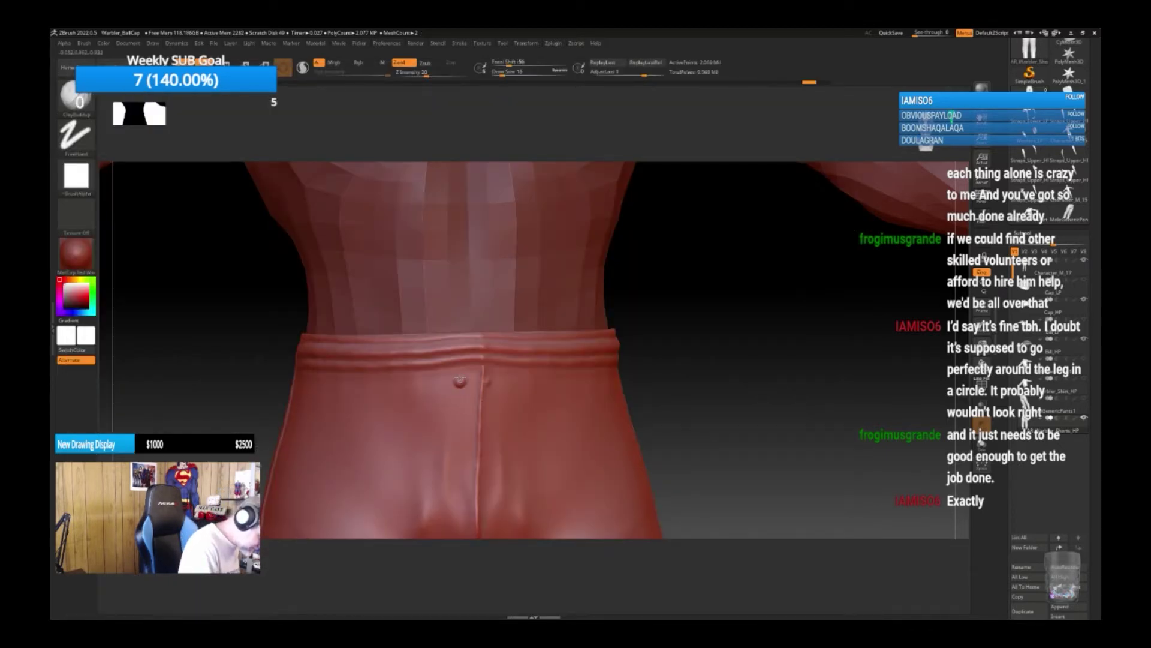
# Try shaping and smoothing small round bumps beside the front seam just below the waistband.
pyautogui.press('shift')
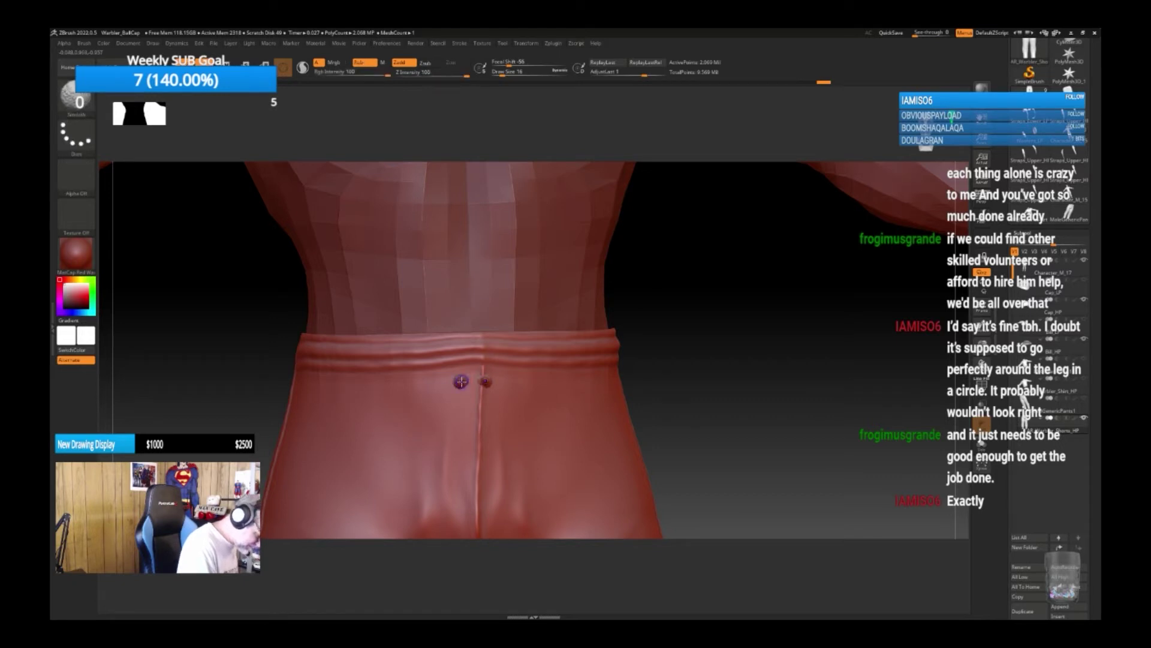
pyautogui.keyDown('shift'); pyautogui.moveTo(465, 380); pyautogui.dragTo(460, 383); pyautogui.keyUp('shift')
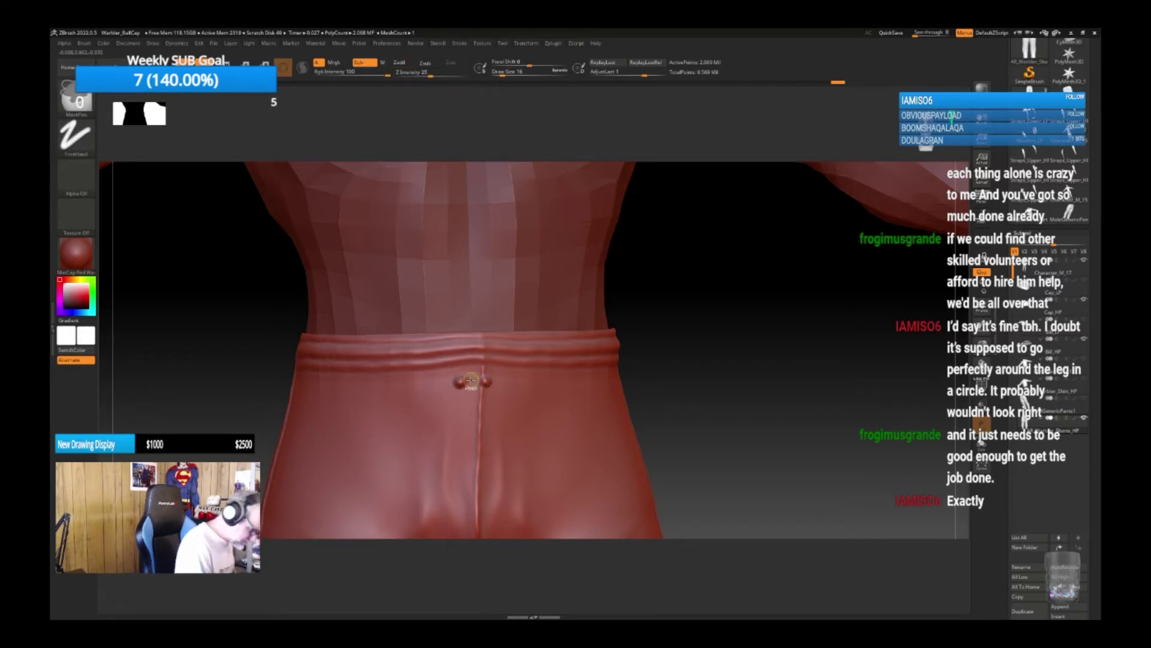
pyautogui.hotkey('ctrl', 'z')
# Try sculpting a pair of small ring-shaped eyelets on either side of the front seam.
pyautogui.moveTo(686, 430); pyautogui.dragTo(662, 427)
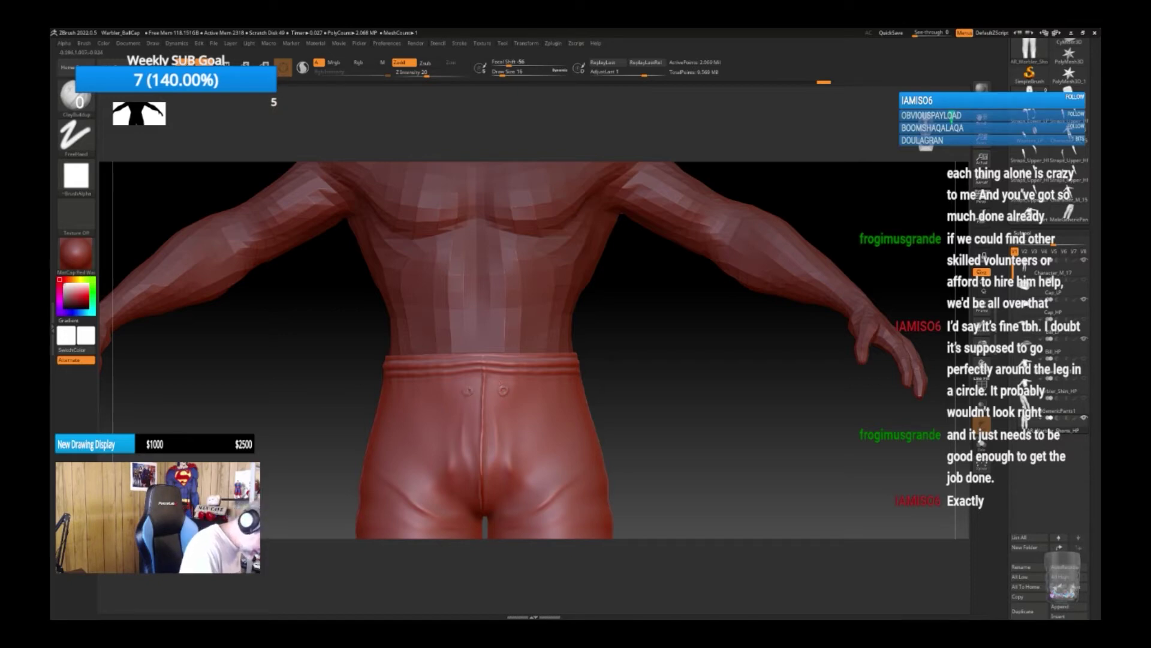
pyautogui.moveTo(471, 390); pyautogui.dragTo(463, 390)
pyautogui.press('shift')
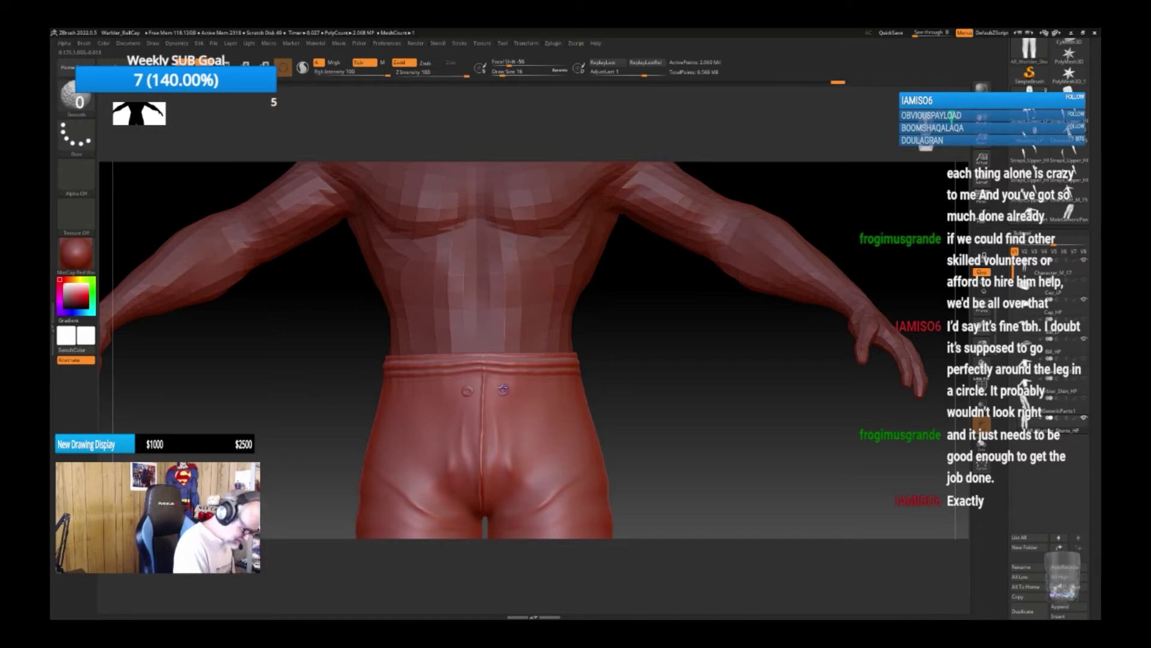
pyautogui.hotkey('ctrl', 'shift', 'z')
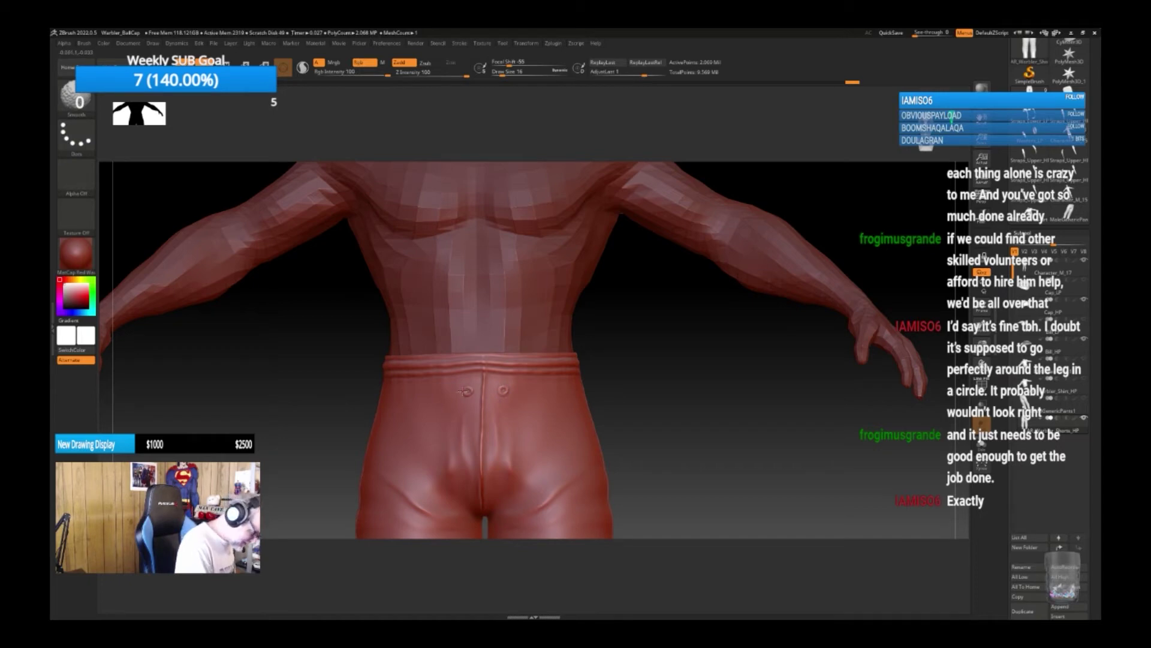
pyautogui.moveTo(676, 430)
pyautogui.keyDown('alt'); pyautogui.mouseDown()
pyautogui.moveTo(674, 464)
pyautogui.moveTo(725, 419)
pyautogui.mouseUp(); pyautogui.keyUp('alt')
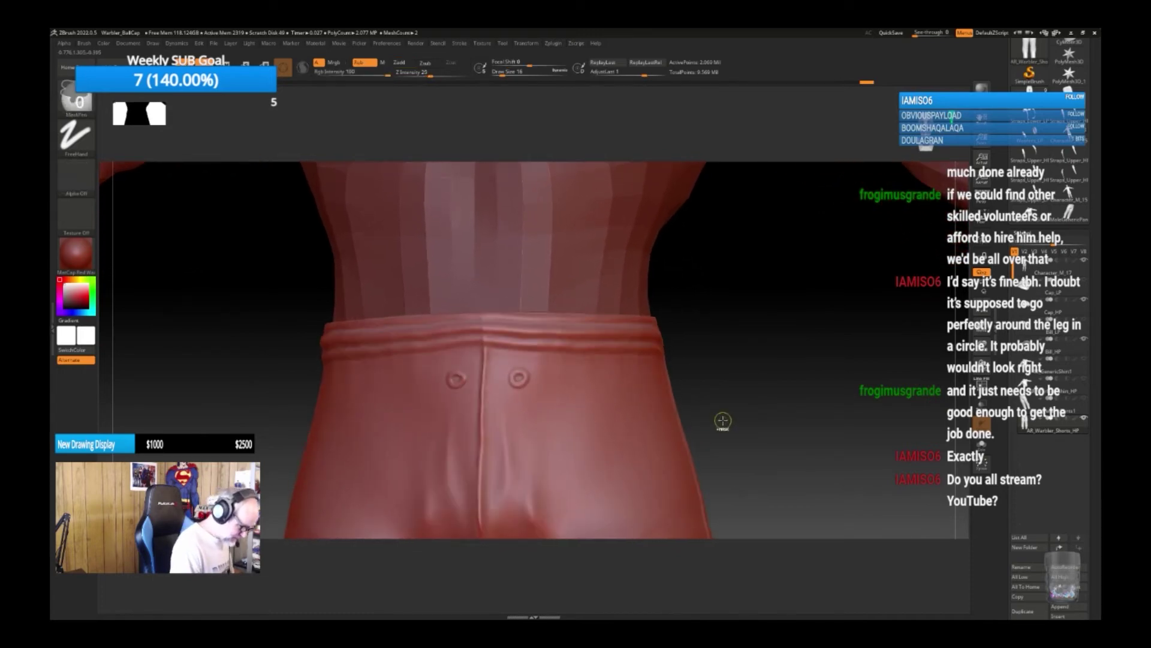
pyautogui.hotkey('ctrl', 'z')
pyautogui.hotkey('ctrl', 'z')
pyautogui.hotkey('ctrl', 'z')
pyautogui.hotkey('ctrl', 'z')
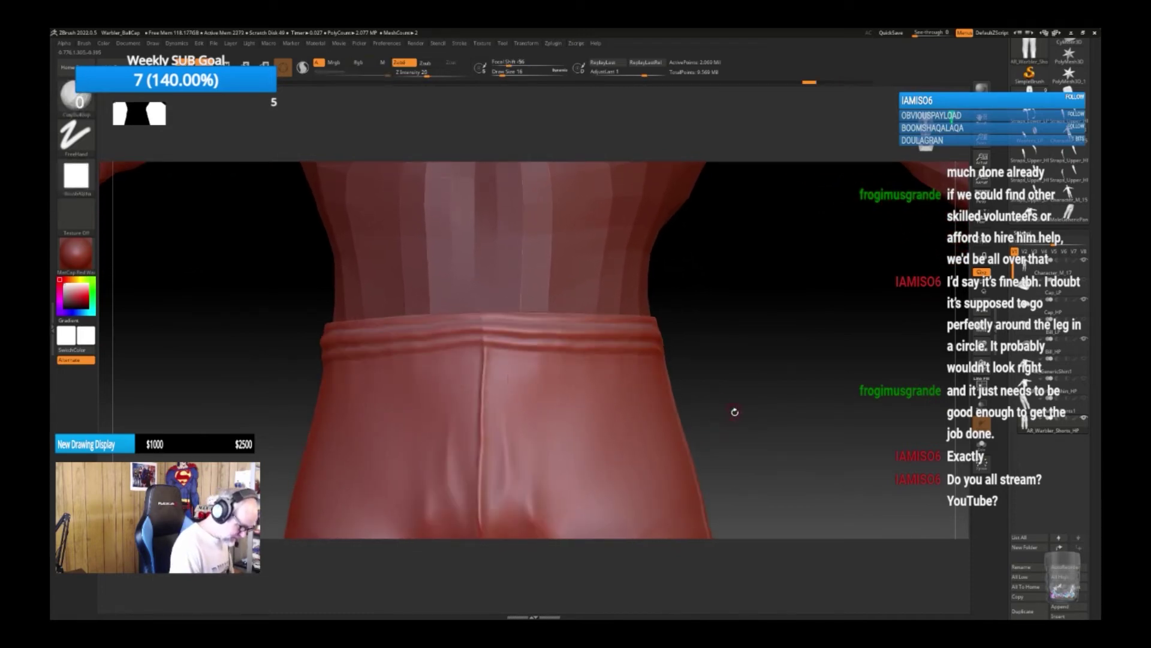
# Sculpt a small ring-shaped drawstring eyelet on each side of the front seam below the waistband and smooth both.
pyautogui.moveTo(734, 411); pyautogui.dragTo(732, 406)
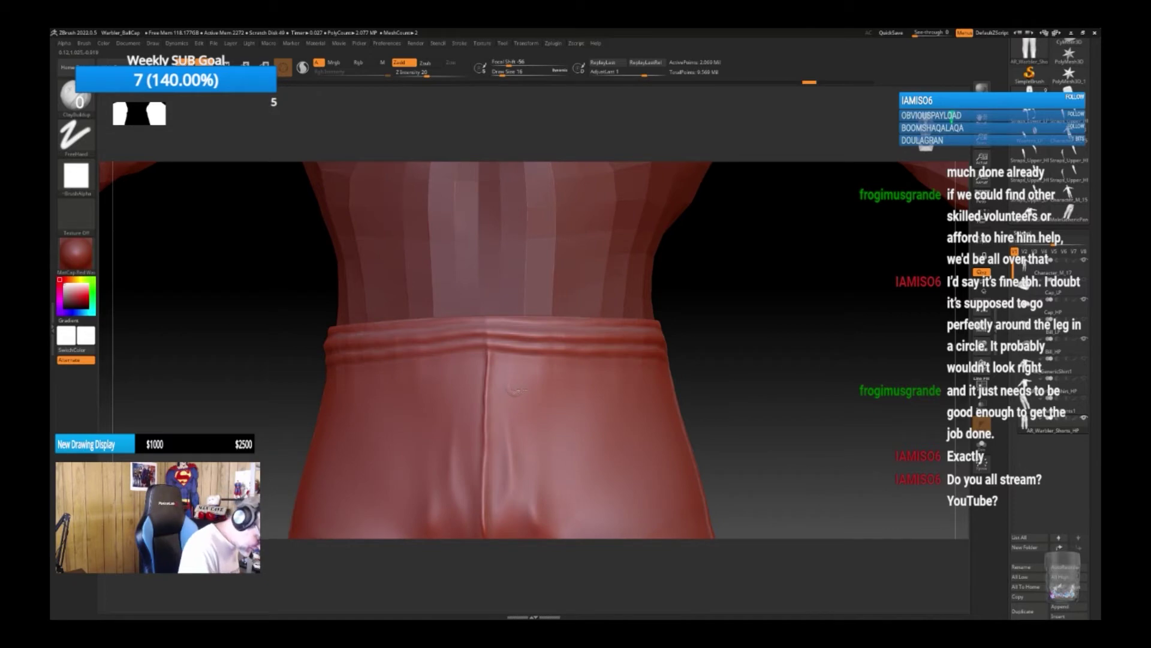
pyautogui.click(509, 383)
pyautogui.click(513, 386)
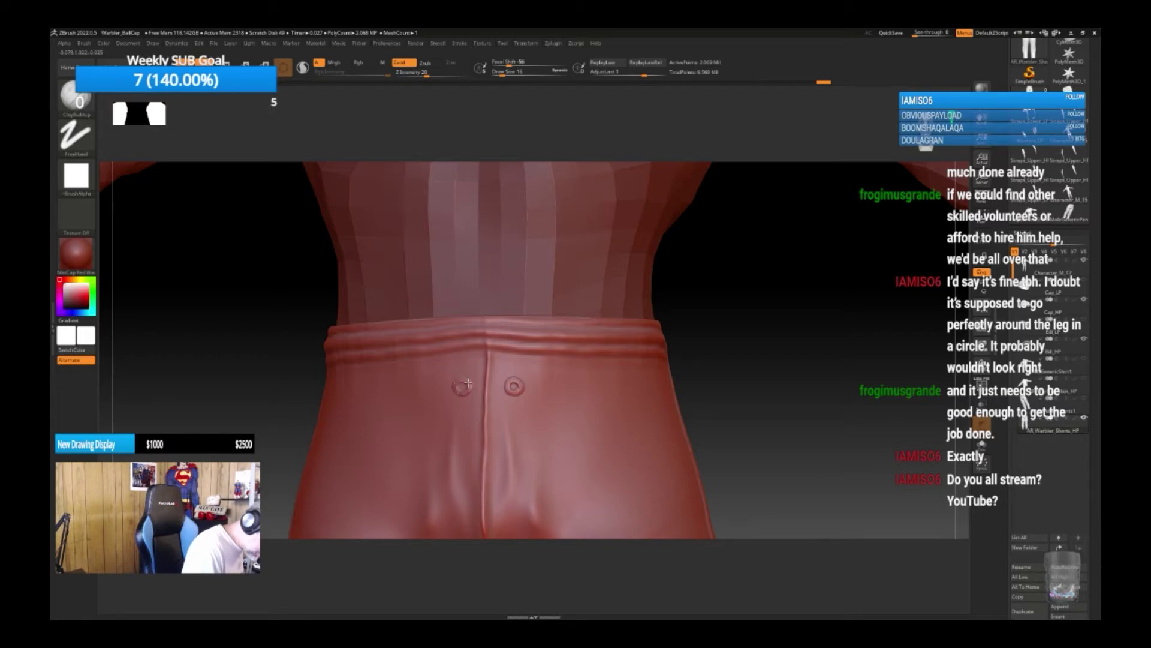
pyautogui.click(462, 387)
pyautogui.hotkey('ctrl', 'z')
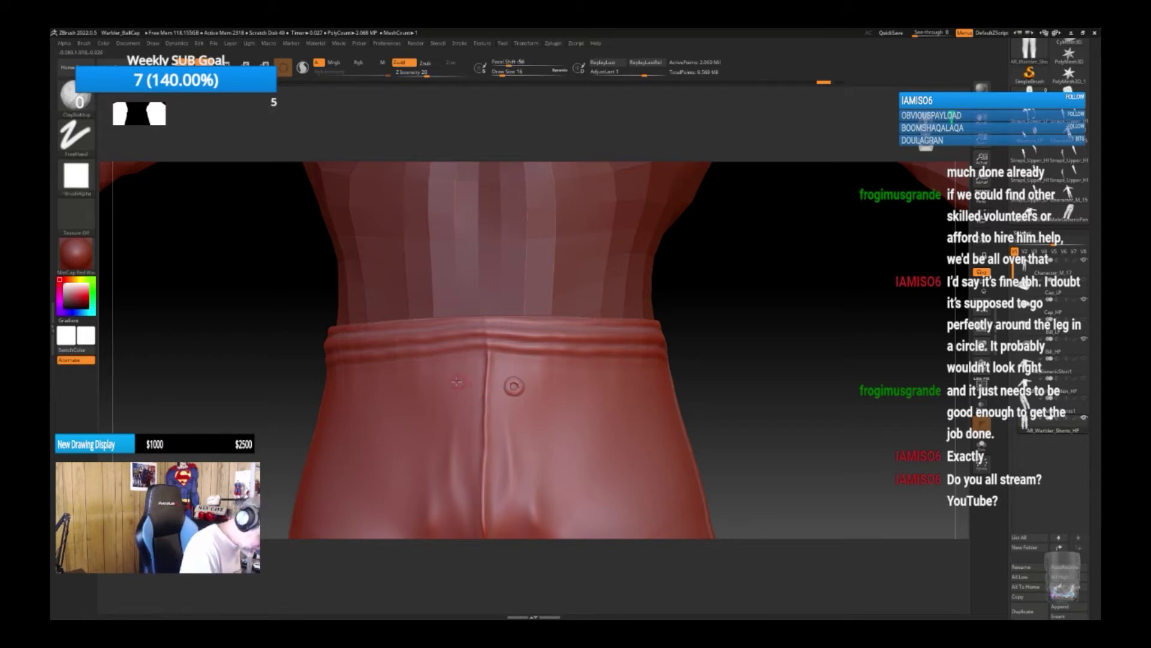
pyautogui.moveTo(464, 391); pyautogui.dragTo(463, 384)
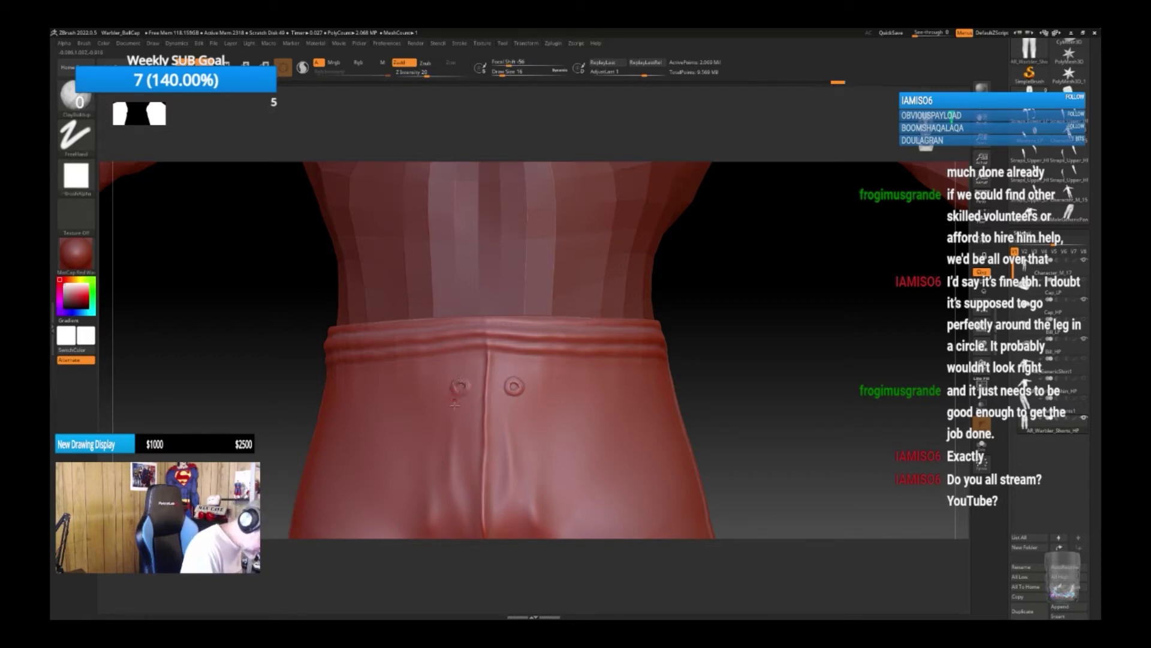
pyautogui.keyDown('alt'); pyautogui.moveTo(722, 393); pyautogui.dragTo(727, 403); pyautogui.keyUp('alt')
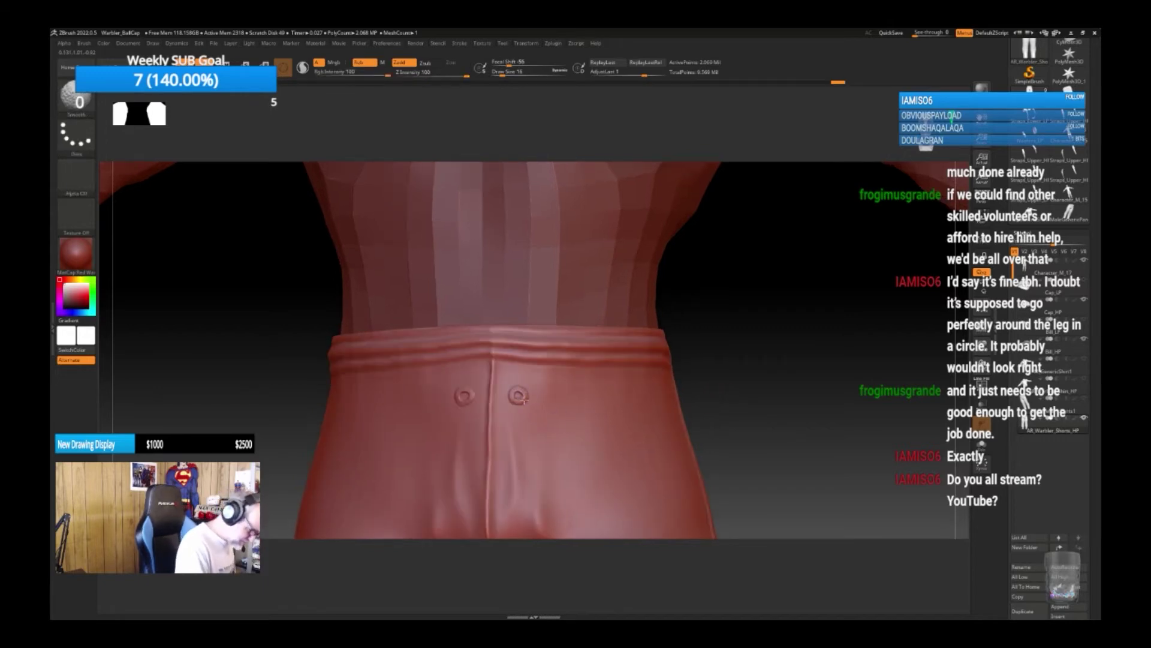
pyautogui.keyDown('shift'); pyautogui.click(527, 400); pyautogui.keyUp('shift')
pyautogui.keyDown('shift'); pyautogui.click(463, 391); pyautogui.keyUp('shift')
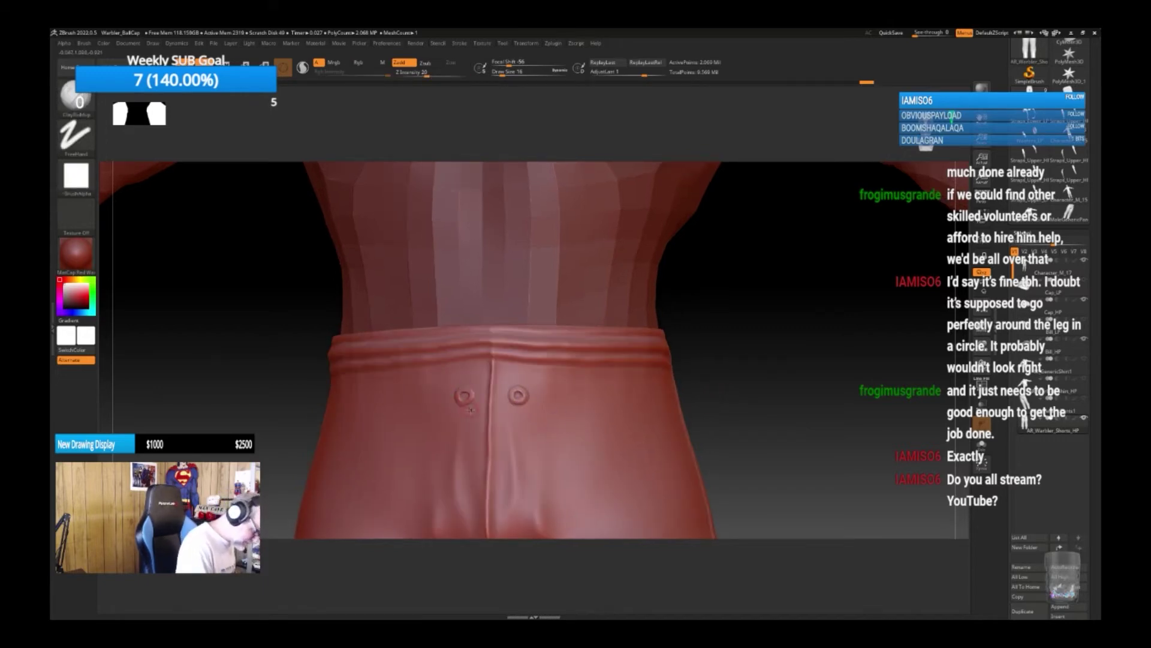
# Sculpt a short drawstring hanging down from each eyelet with ClayBuildup and smooth the cords.
pyautogui.moveTo(754, 411); pyautogui.dragTo(739, 400)
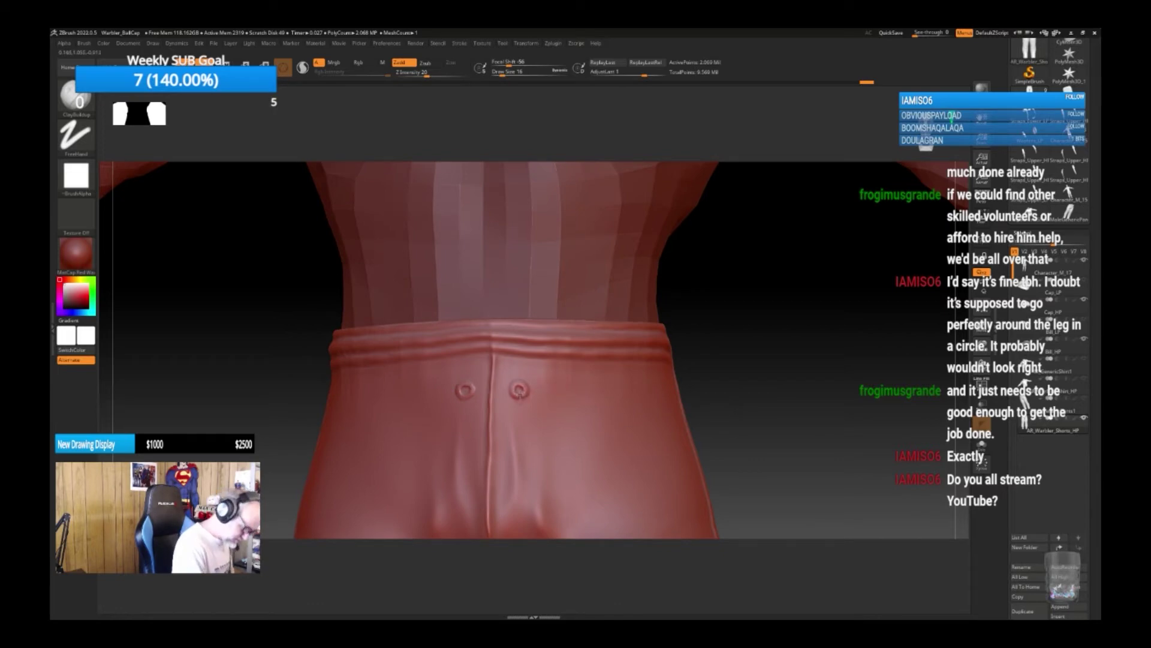
pyautogui.moveTo(520, 391); pyautogui.dragTo(530, 453)
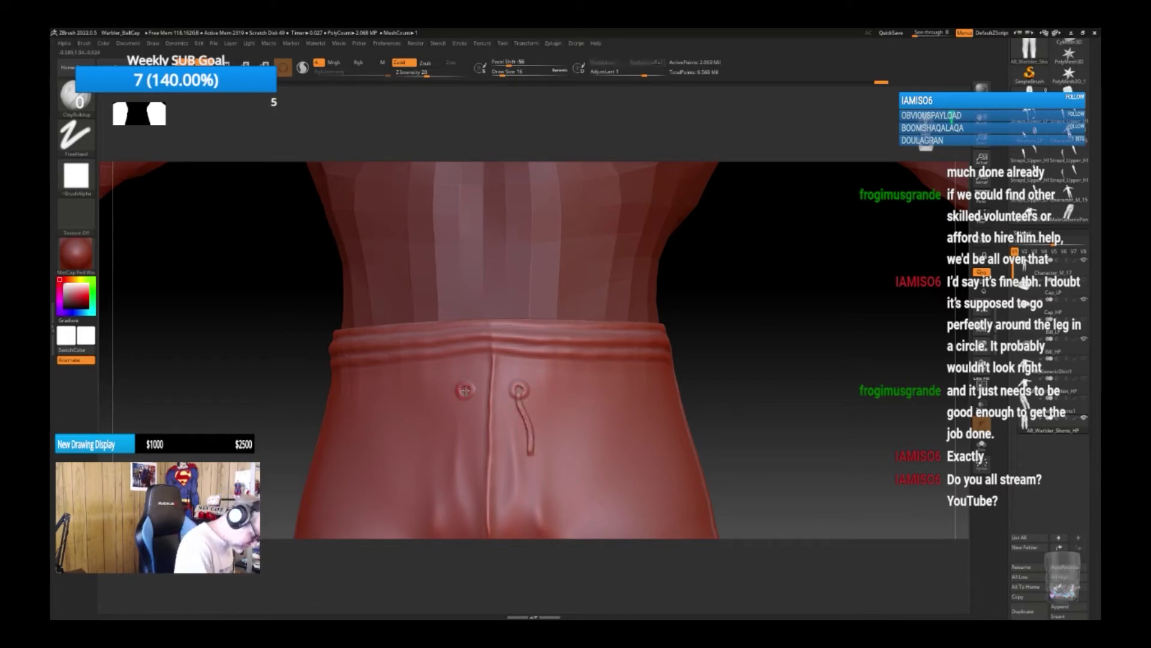
pyautogui.moveTo(447, 447); pyautogui.dragTo(454, 419)
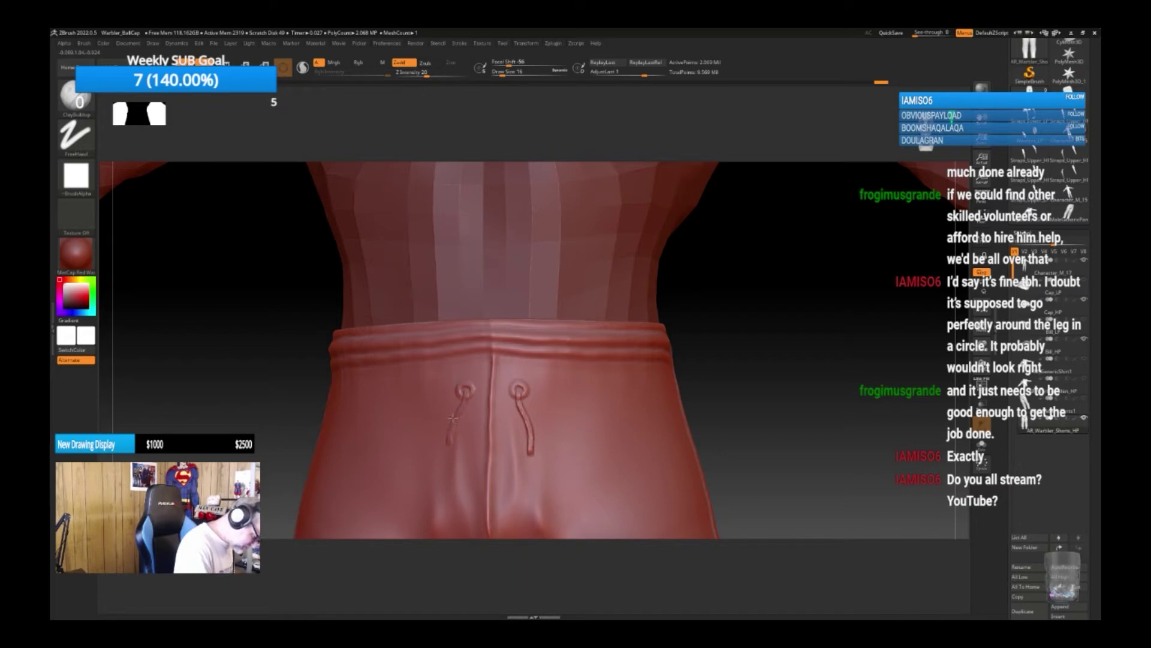
pyautogui.press('shift')
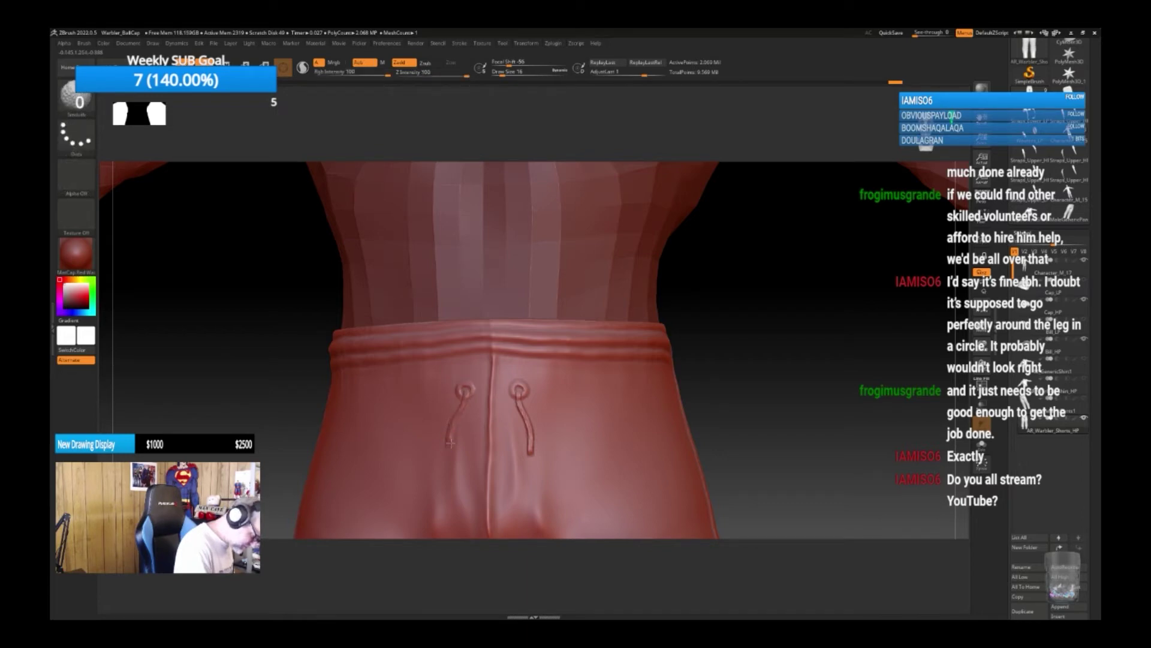
pyautogui.keyDown('shift'); pyautogui.moveTo(530, 439); pyautogui.dragTo(518, 395); pyautogui.keyUp('shift')
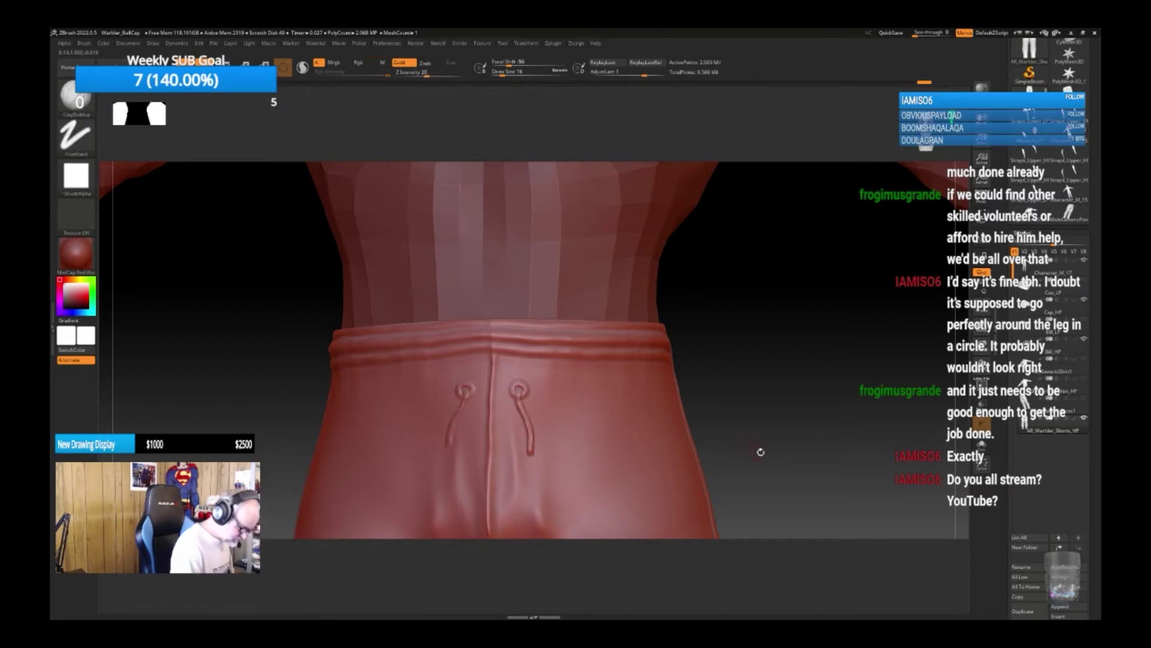
# Examine the shorts on the whole figure from the front, the side and a three-quarter angle.
pyautogui.keyDown('alt'); pyautogui.moveTo(760, 452); pyautogui.dragTo(737, 346); pyautogui.keyUp('alt')
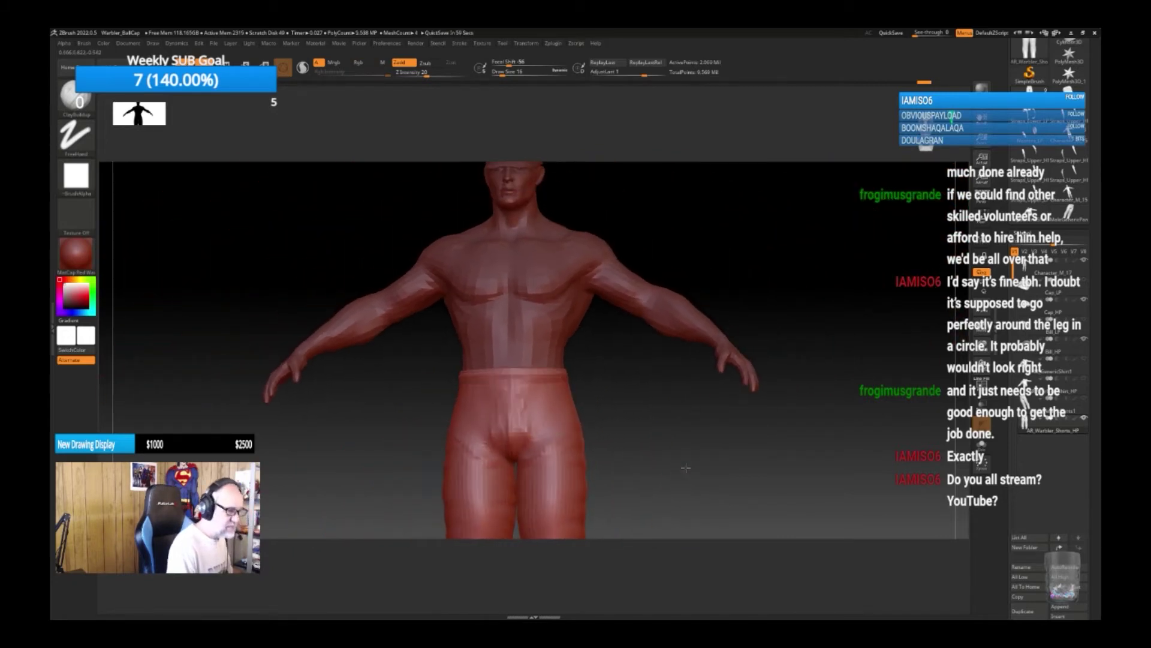
pyautogui.keyDown('alt'); pyautogui.moveTo(678, 477); pyautogui.dragTo(680, 429); pyautogui.keyUp('alt')
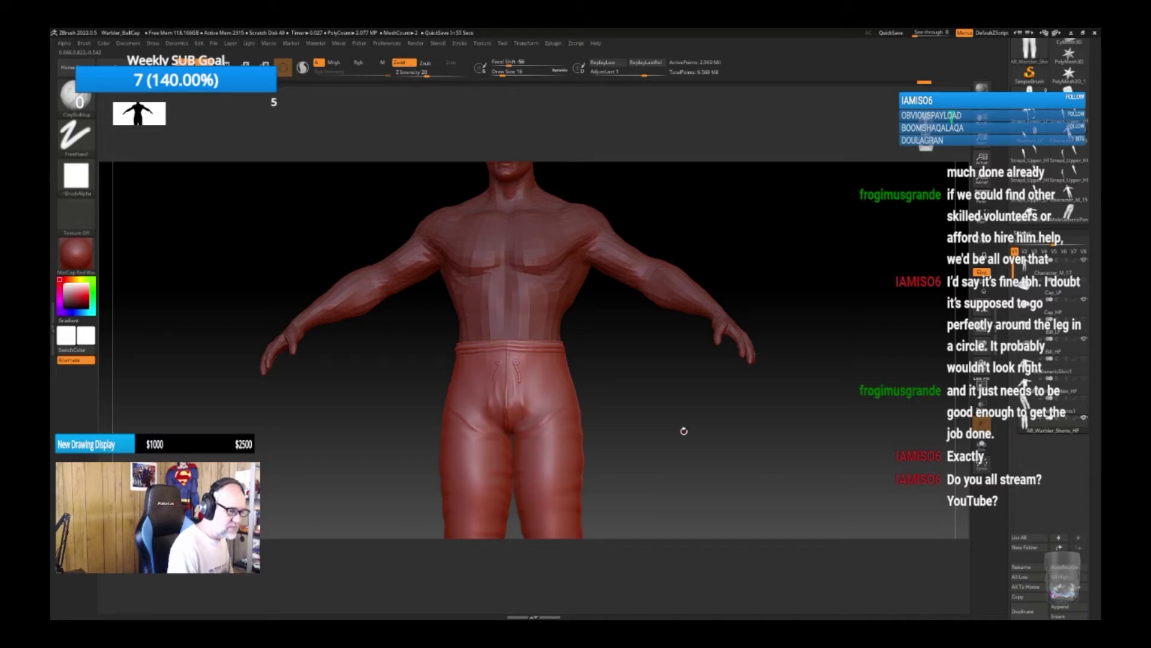
pyautogui.moveTo(668, 455); pyautogui.dragTo(665, 428)
pyautogui.press('b')
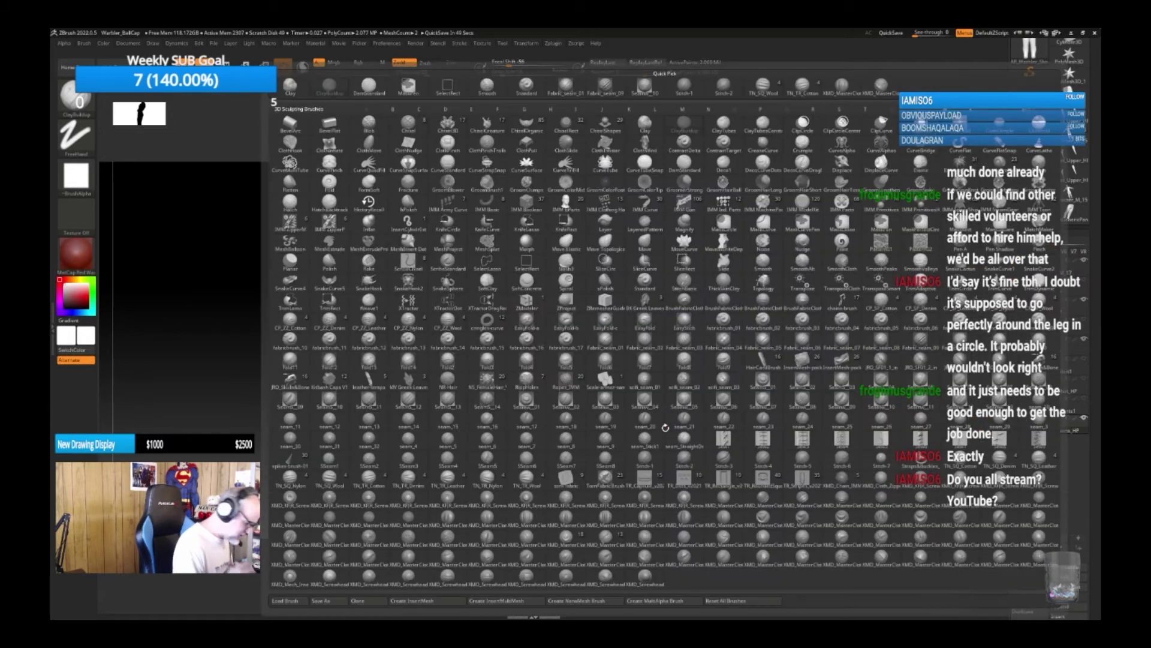
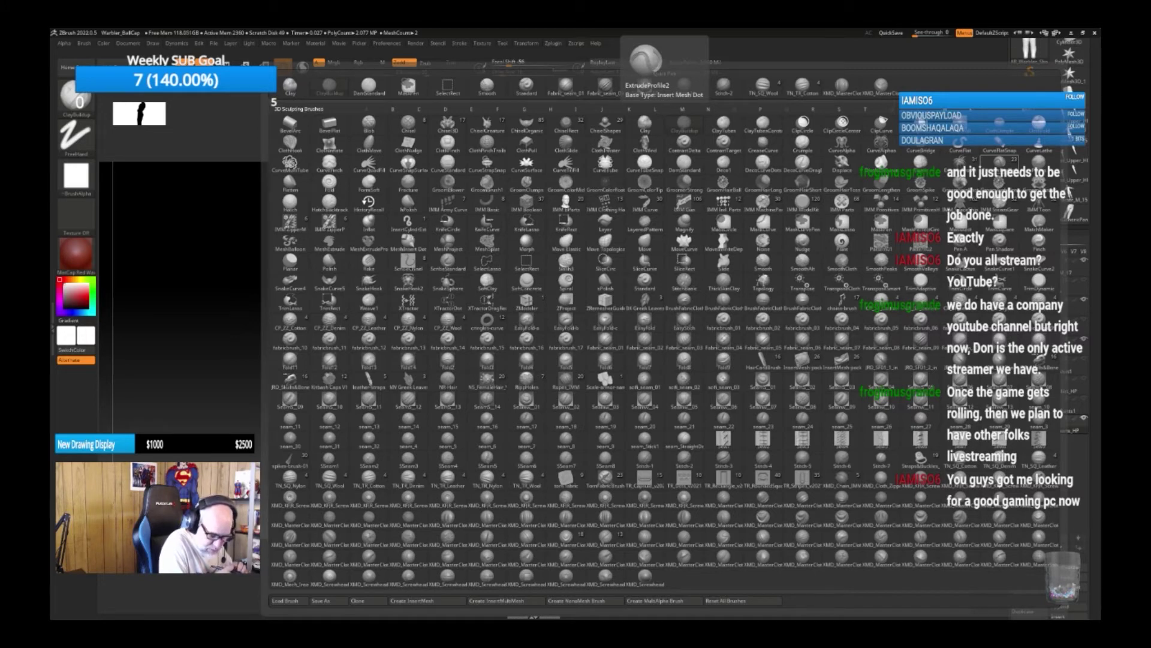
pyautogui.press('Escape')
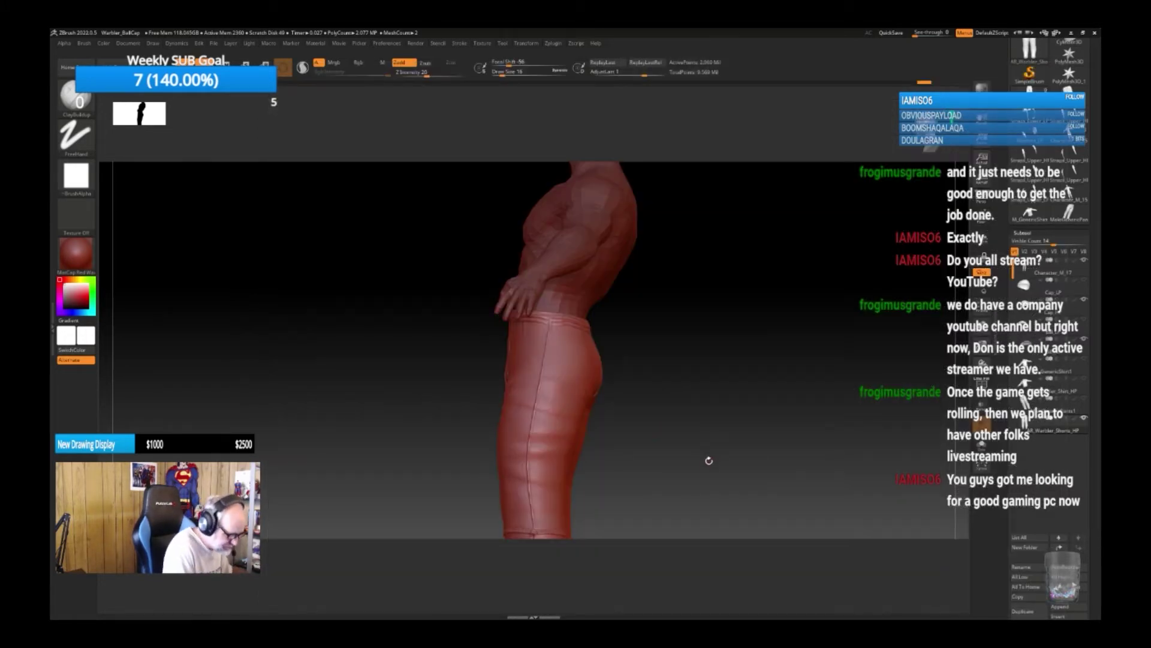
pyautogui.keyDown('ctrl'); pyautogui.moveTo(709, 460); pyautogui.dragTo(708, 419, button='right'); pyautogui.keyUp('ctrl')
pyautogui.moveTo(708, 418); pyautogui.dragTo(701, 445)
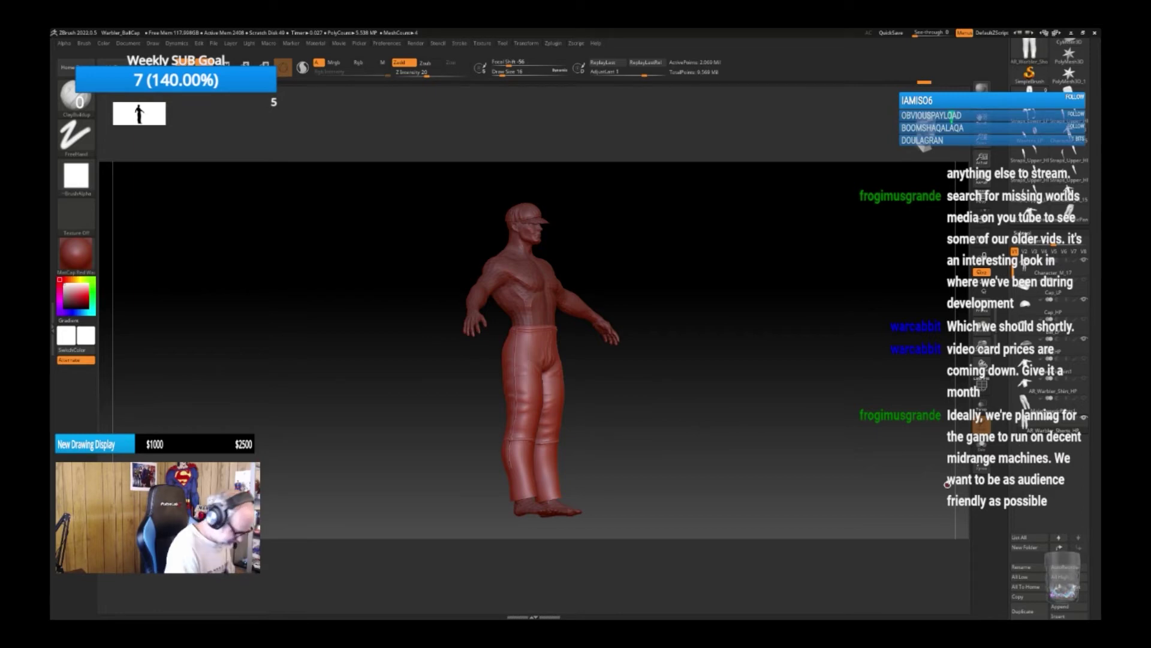
pyautogui.keyDown('alt'); pyautogui.moveTo(710, 446); pyautogui.dragTo(709, 473); pyautogui.keyUp('alt')
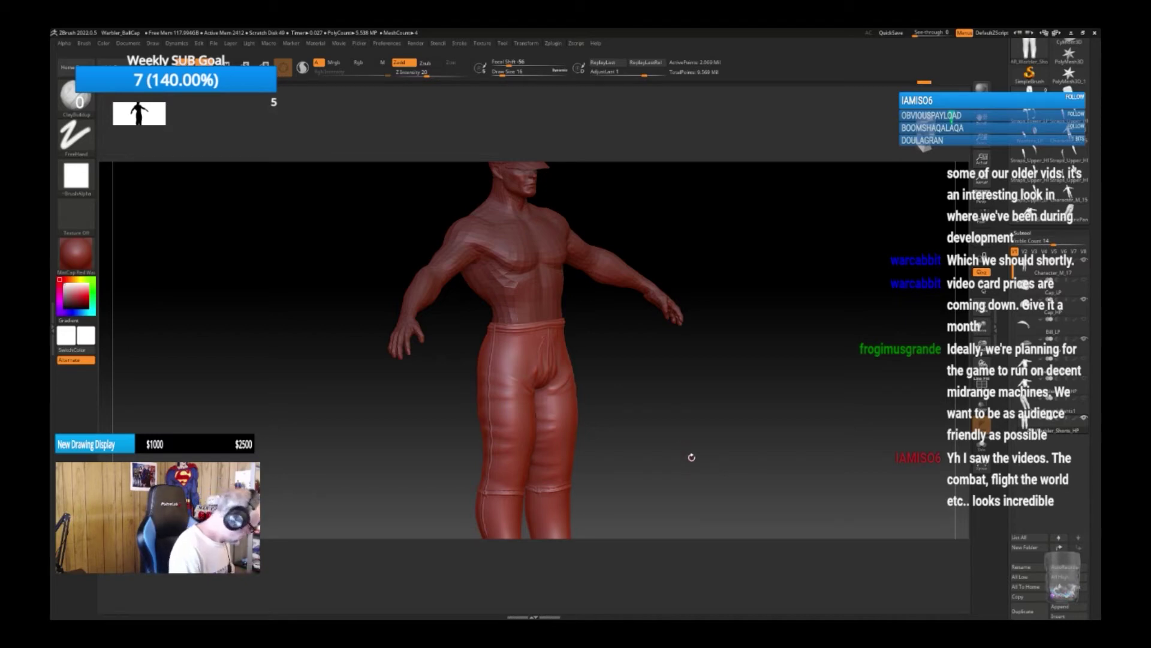
# Try stamping cloth folds on the thighs with an XMD_MasterCloth brush and undo the stamps.
pyautogui.moveTo(682, 462)
pyautogui.mouseDown()
pyautogui.moveTo(758, 430)
pyautogui.moveTo(722, 429)
pyautogui.moveTo(732, 426)
pyautogui.mouseUp()
pyautogui.press('b')
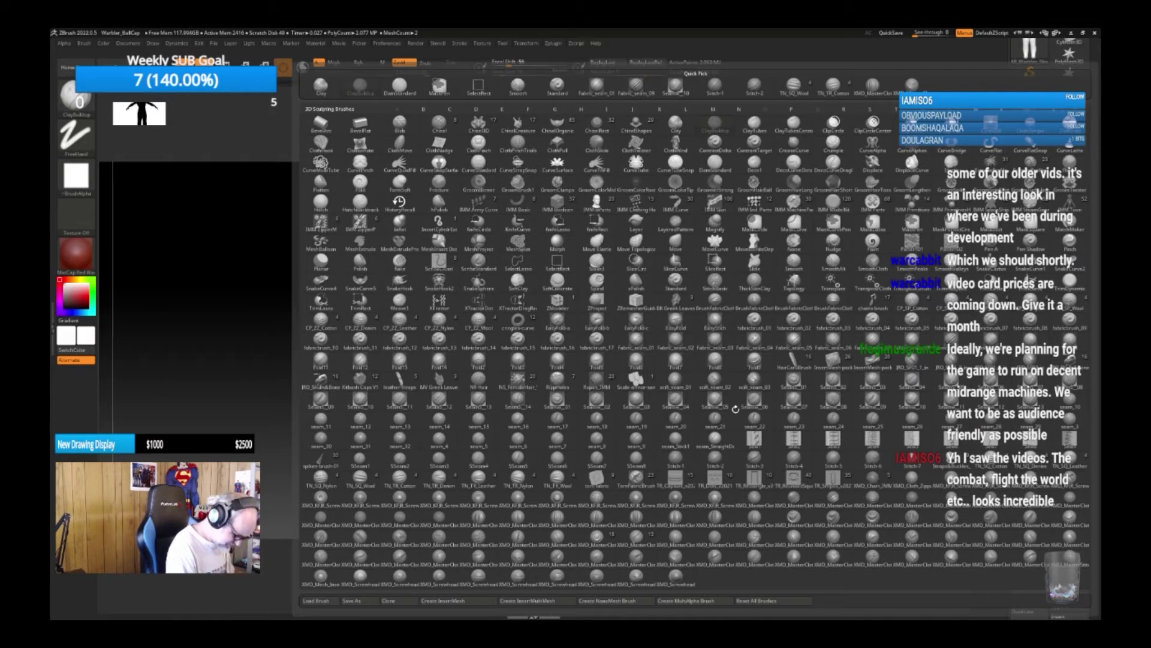
pyautogui.click(566, 517)
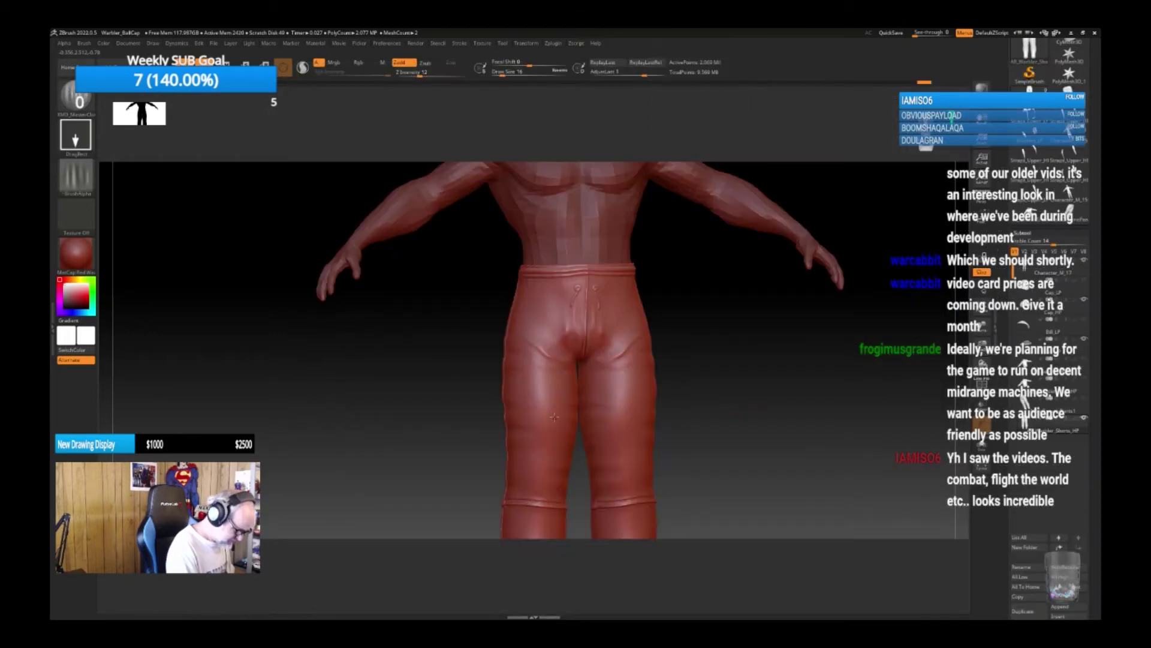
pyautogui.click(618, 422)
pyautogui.moveTo(705, 394); pyautogui.dragTo(725, 396)
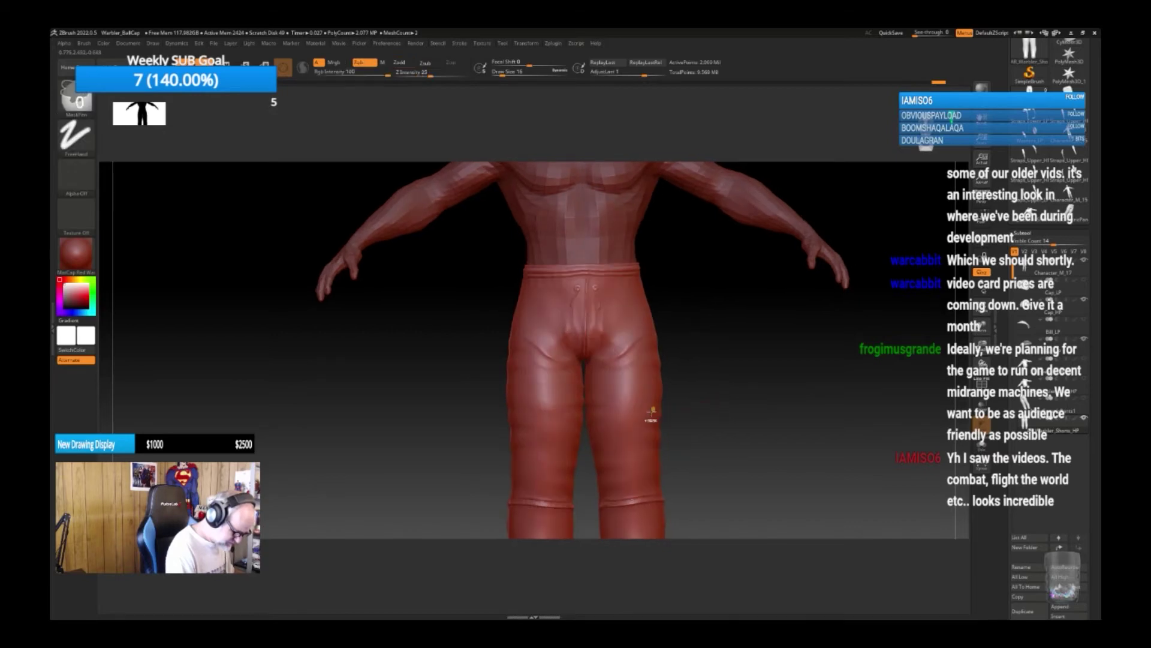
pyautogui.hotkey('ctrl', 'z')
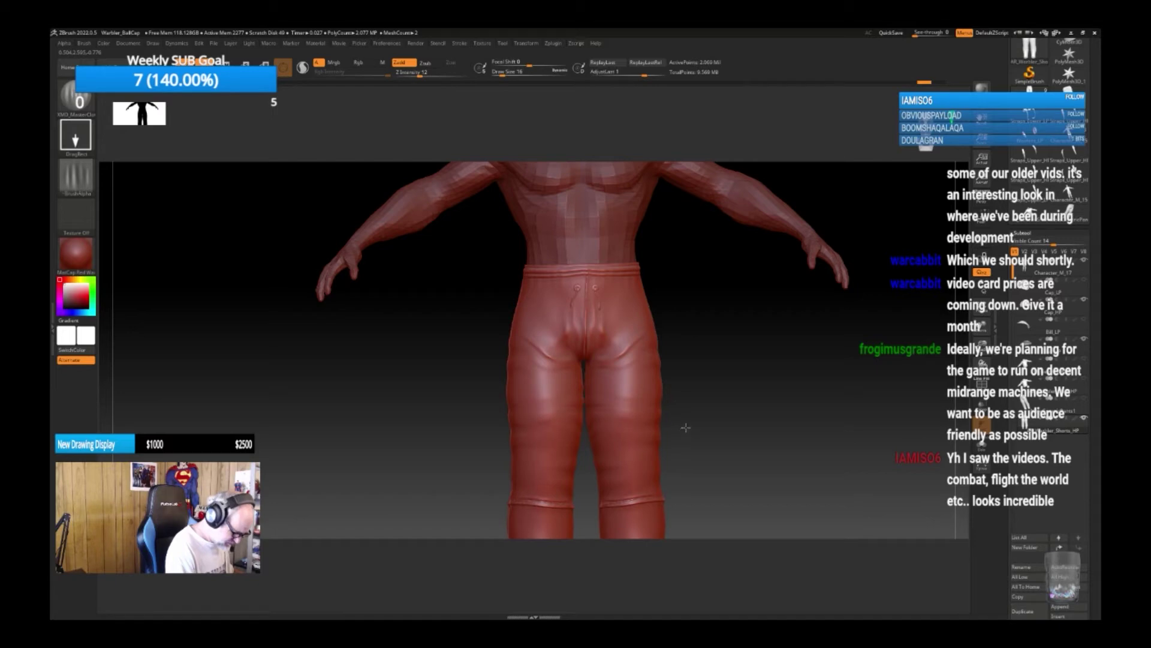
pyautogui.hotkey('ctrl', 'z')
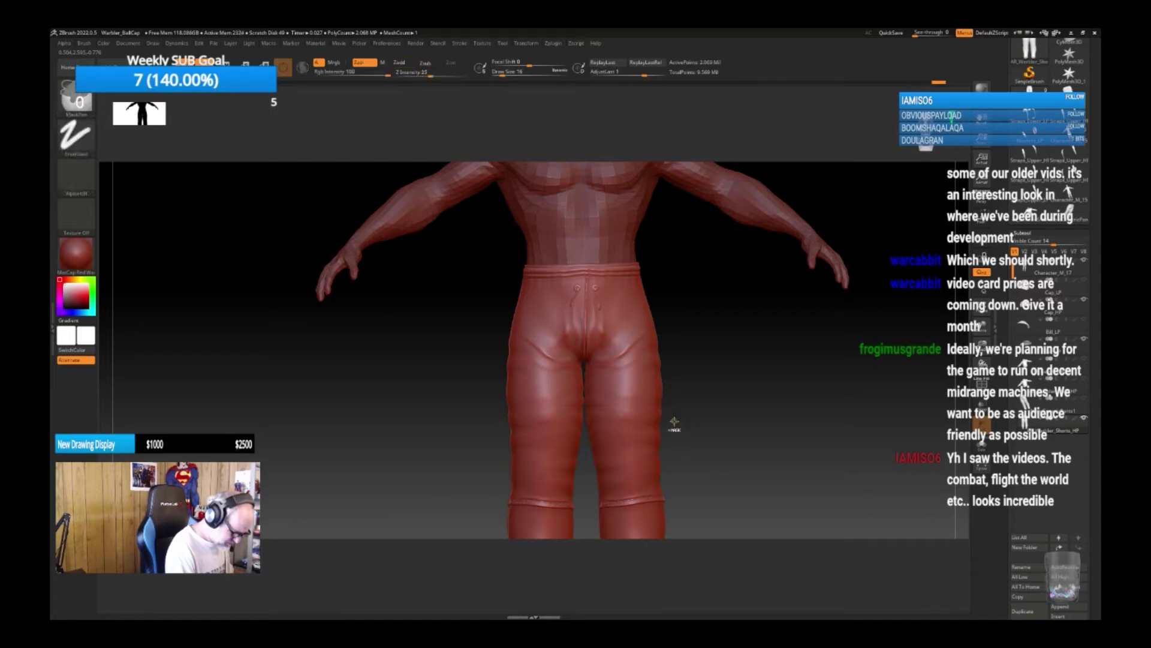
pyautogui.press('b')
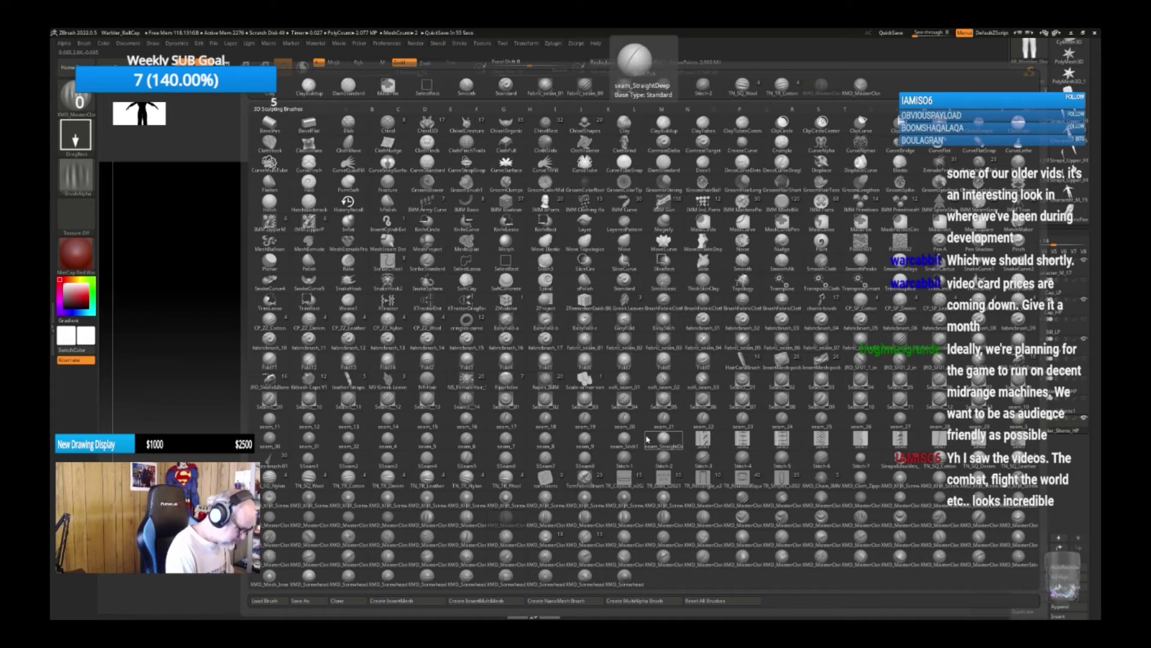
pyautogui.click(647, 439)
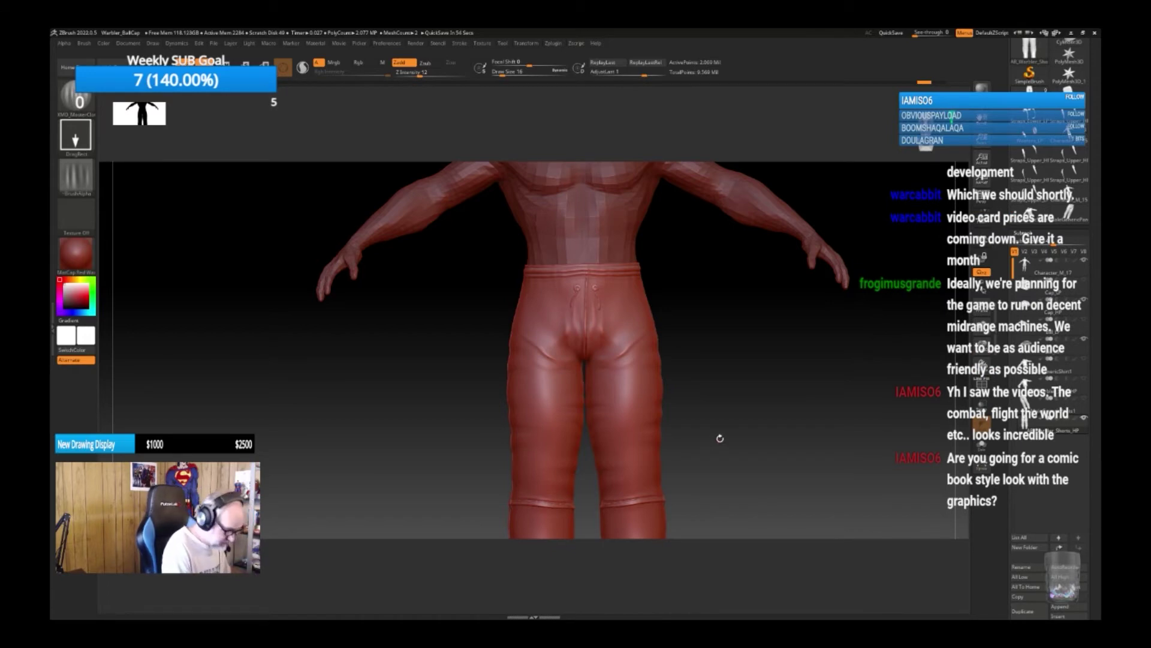
# Choose a Stitch brush for the pockets and test it with a short stroke on the front hip.
pyautogui.moveTo(720, 437); pyautogui.dragTo(776, 416)
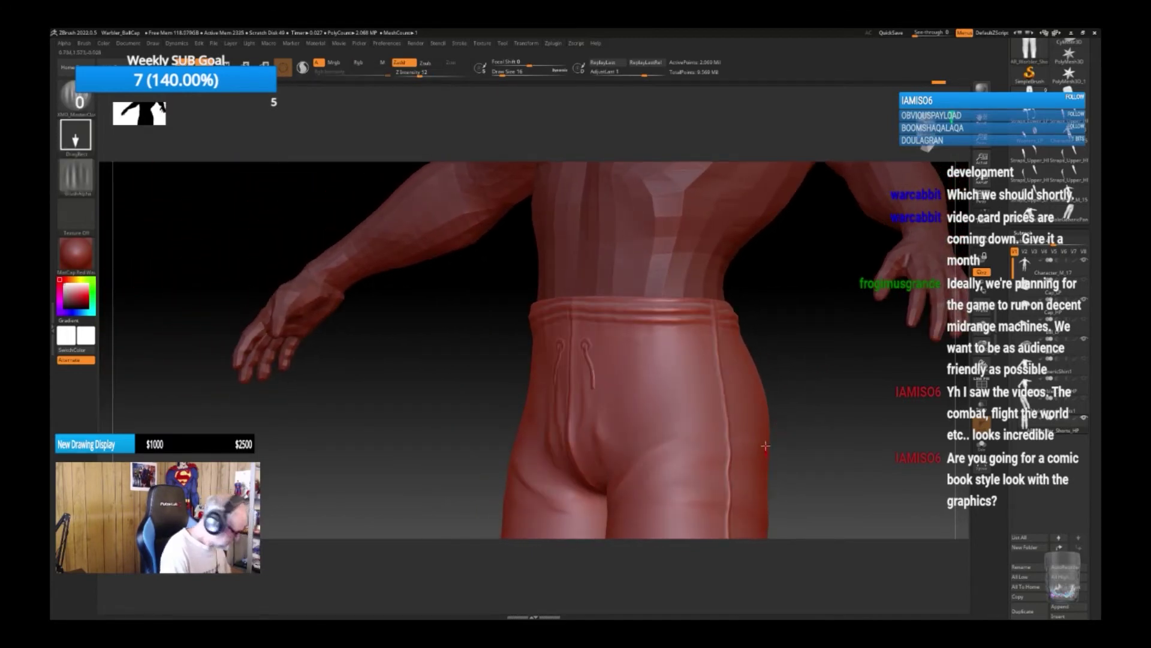
pyautogui.press('b')
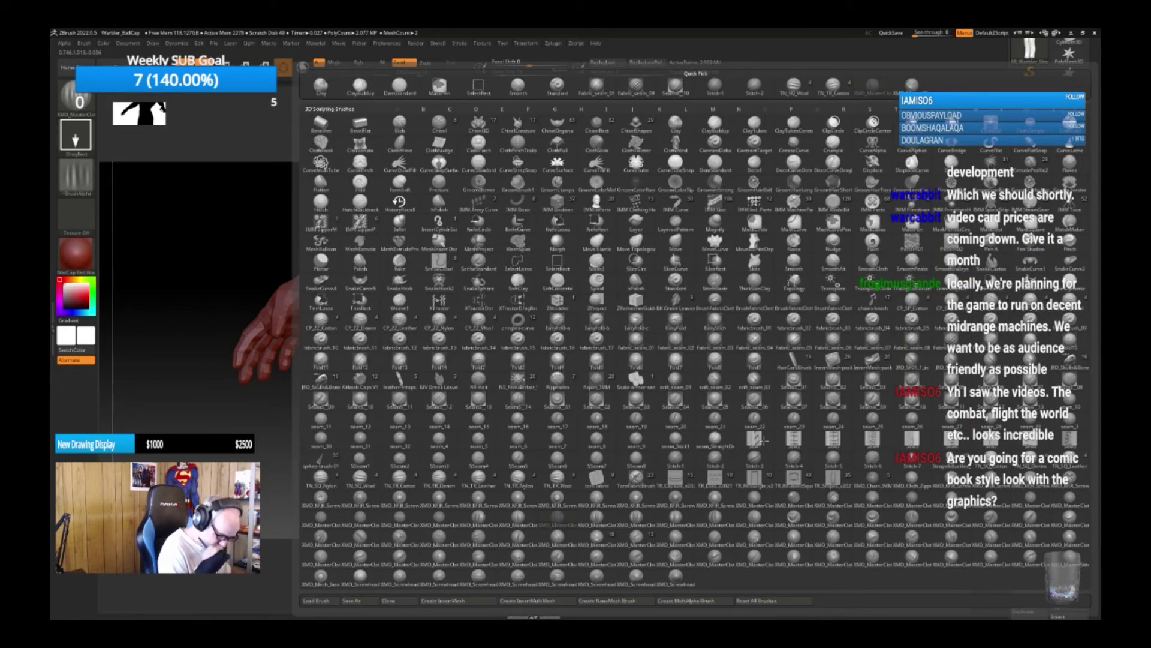
pyautogui.click(761, 440)
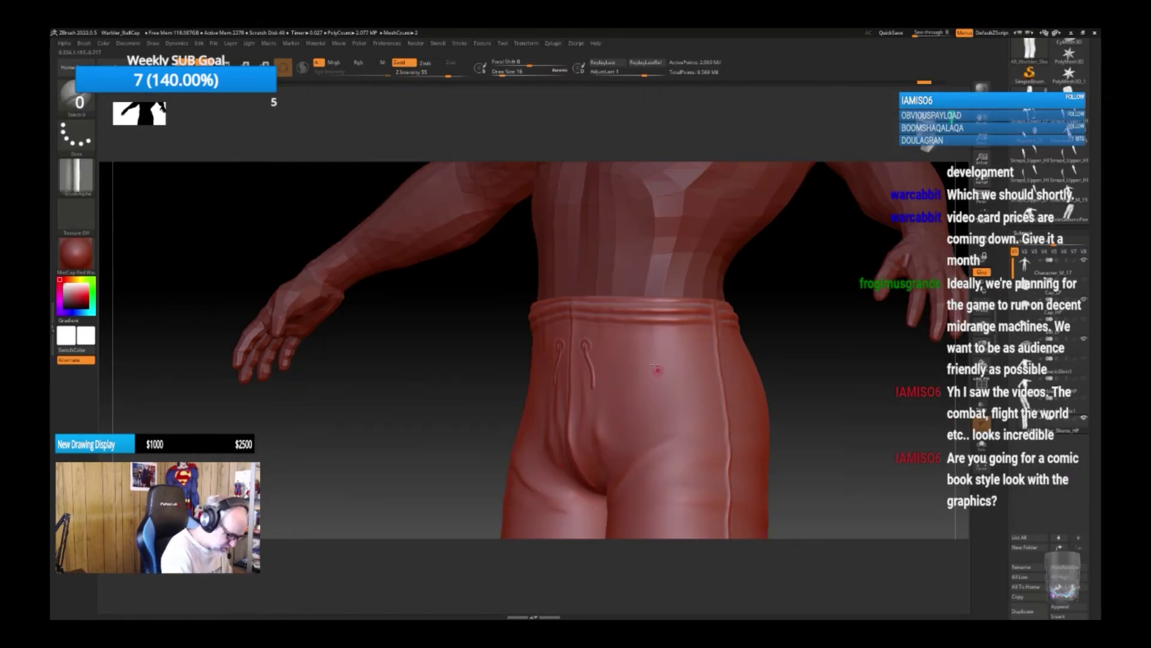
pyautogui.moveTo(664, 378); pyautogui.dragTo(667, 382)
pyautogui.hotkey('ctrl', 'z')
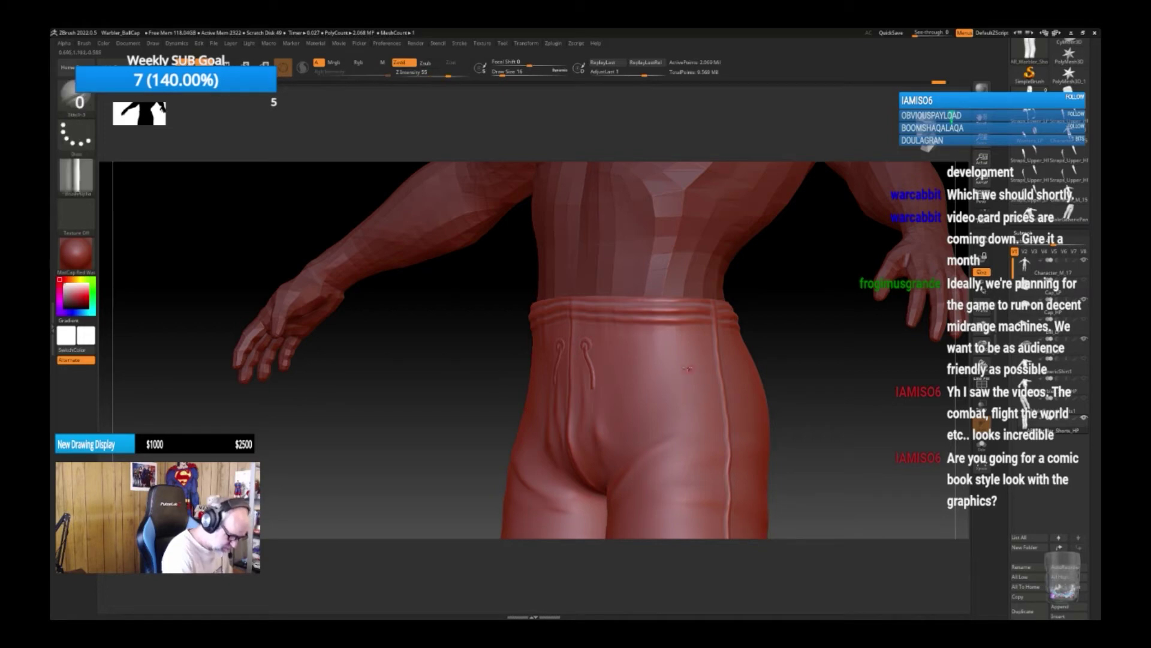
# Enlarge the Stitch brush to draw size 80 and carve a slanted pocket opening between the drawstring and the side seam on each front hip.
pyautogui.press('[')
pyautogui.press(']')
pyautogui.press(']')
pyautogui.press(']')
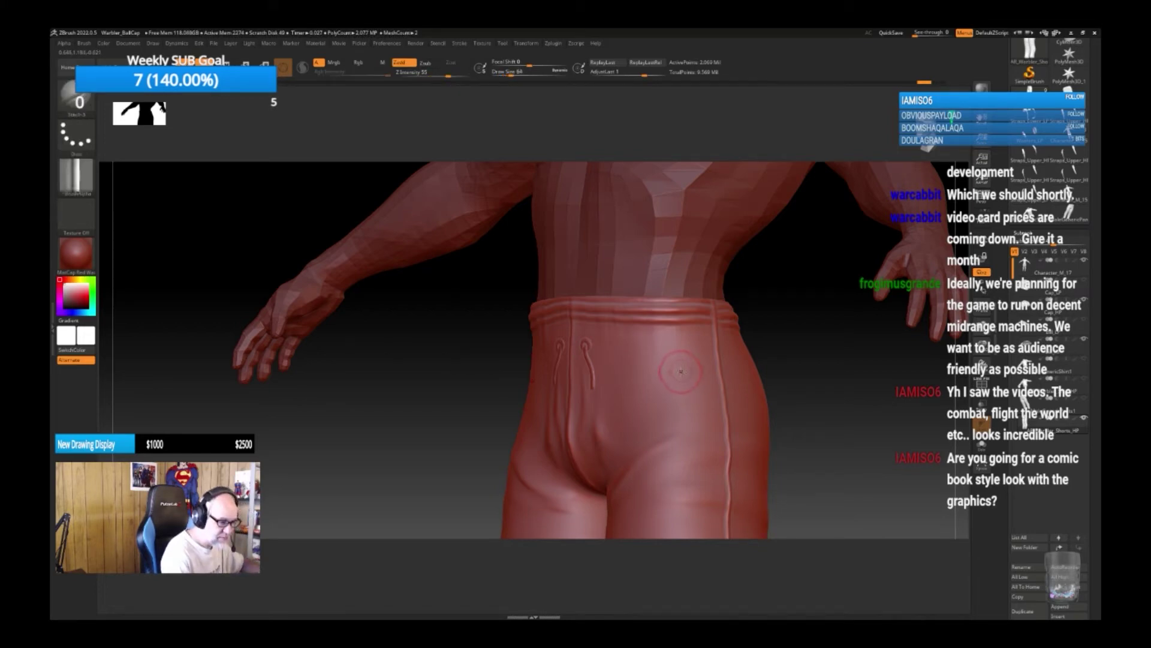
pyautogui.press(']')
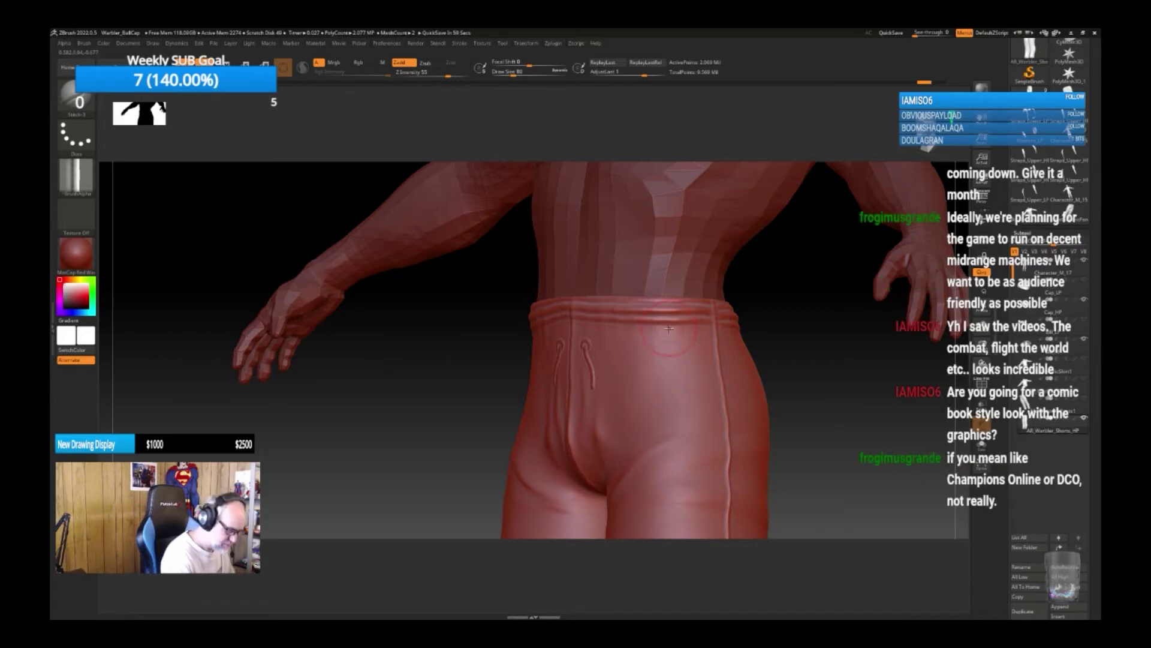
pyautogui.moveTo(650, 344)
pyautogui.mouseDown()
pyautogui.moveTo(685, 391)
pyautogui.moveTo(639, 344)
pyautogui.mouseUp()
pyautogui.hotkey('ctrl', 'z')
pyautogui.hotkey('ctrl', 'z')
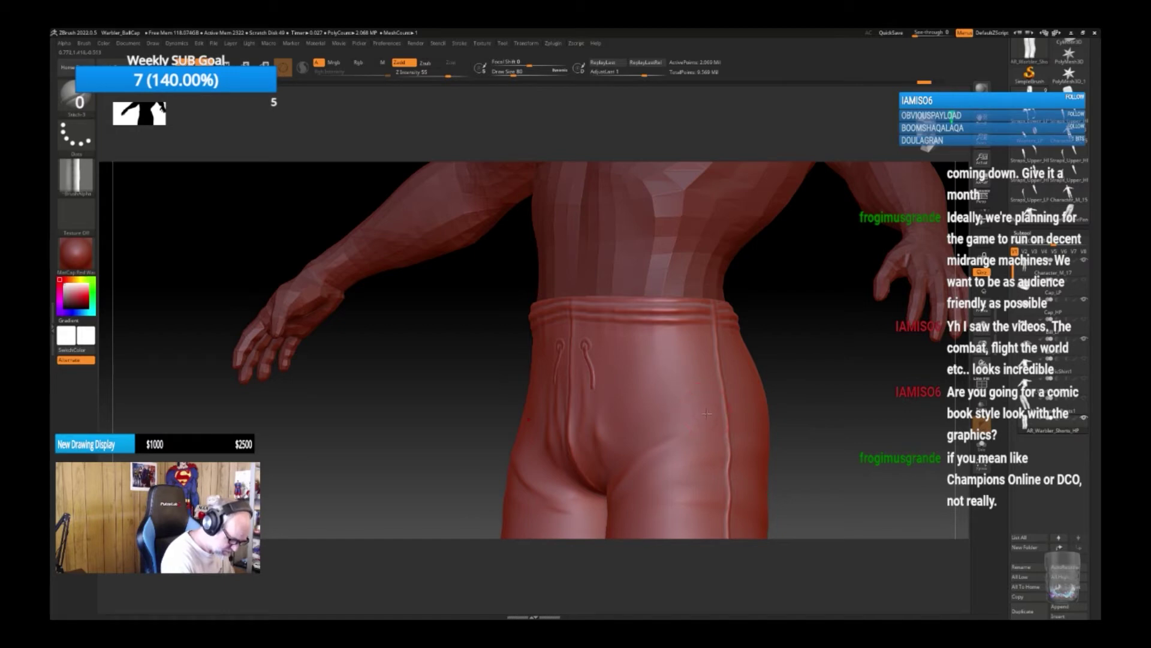
pyautogui.moveTo(706, 413); pyautogui.dragTo(645, 341)
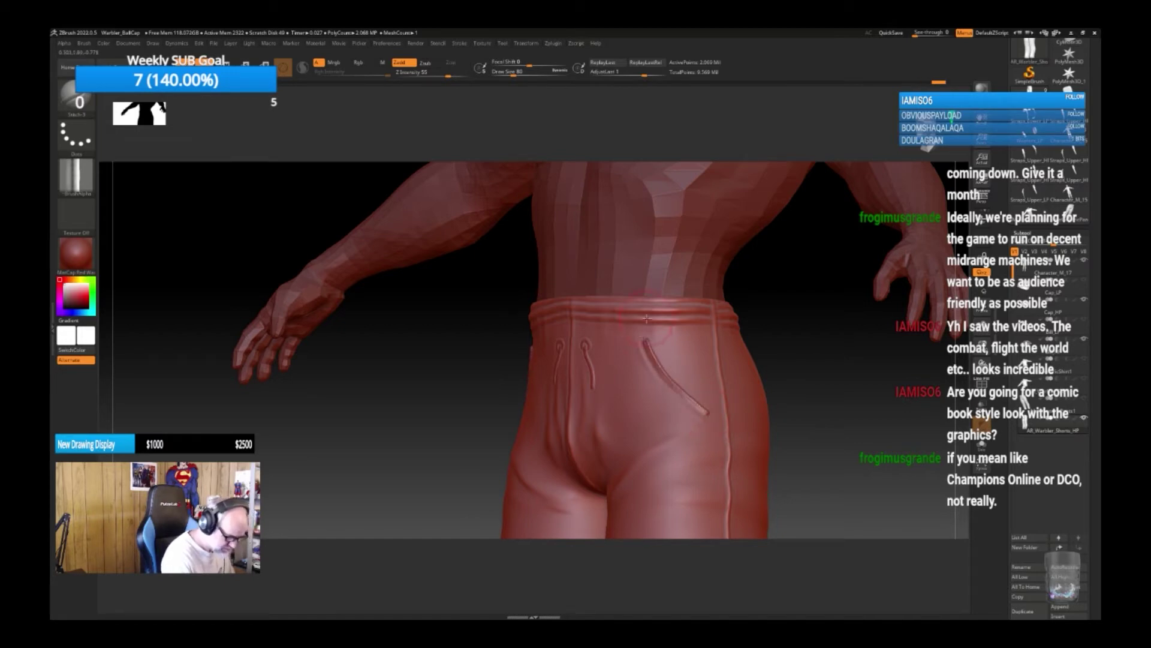
# Carve a short horizontal pocket slit on each side of the back seam, a little below the waistband.
pyautogui.moveTo(795, 351); pyautogui.dragTo(821, 346)
pyautogui.moveTo(820, 425)
pyautogui.mouseDown()
pyautogui.moveTo(833, 411)
pyautogui.moveTo(523, 408)
pyautogui.moveTo(855, 441)
pyautogui.moveTo(797, 424)
pyautogui.moveTo(864, 423)
pyautogui.moveTo(809, 434)
pyautogui.moveTo(837, 429)
pyautogui.mouseUp()
pyautogui.moveTo(773, 471)
pyautogui.mouseDown()
pyautogui.moveTo(801, 459)
pyautogui.moveTo(782, 450)
pyautogui.moveTo(899, 424)
pyautogui.moveTo(872, 450)
pyautogui.moveTo(830, 452)
pyautogui.moveTo(864, 452)
pyautogui.mouseUp()
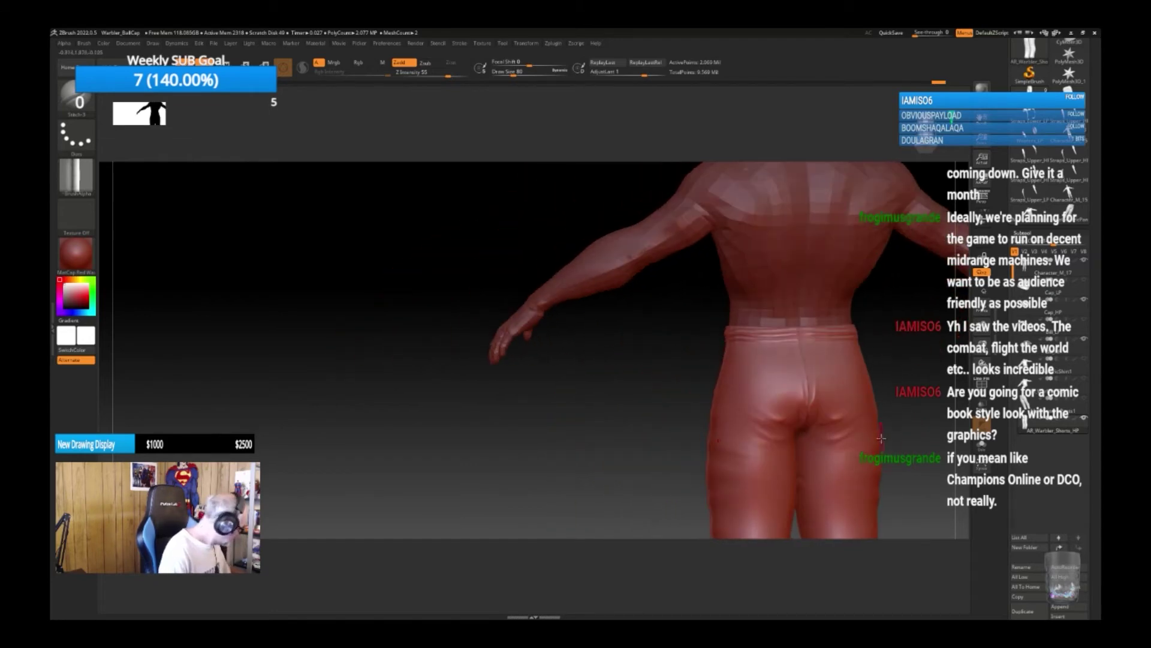
pyautogui.moveTo(668, 469)
pyautogui.mouseDown()
pyautogui.moveTo(655, 466)
pyautogui.moveTo(669, 467)
pyautogui.mouseUp()
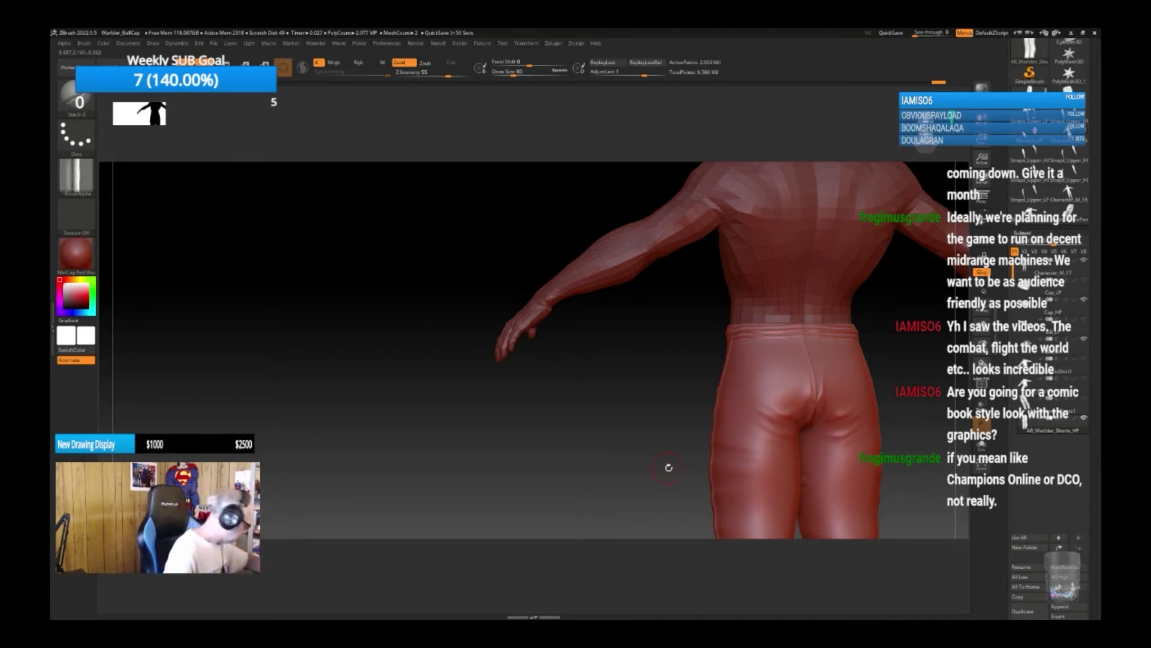
pyautogui.moveTo(668, 468)
pyautogui.mouseDown()
pyautogui.moveTo(650, 457)
pyautogui.moveTo(686, 453)
pyautogui.mouseUp()
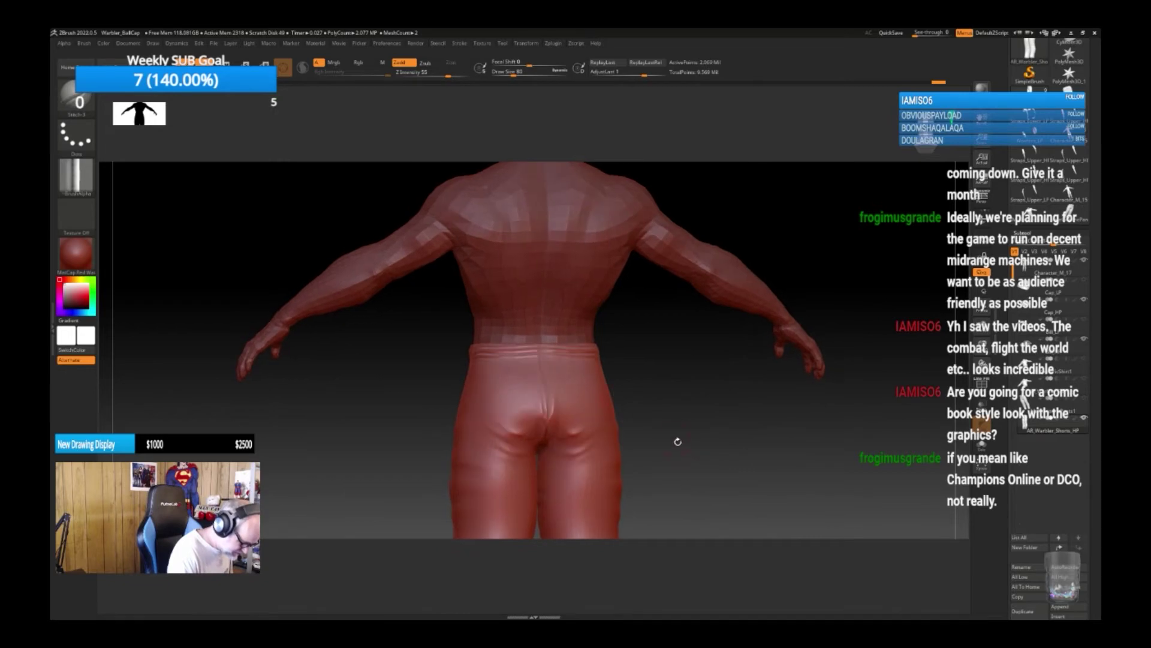
pyautogui.moveTo(665, 393); pyautogui.dragTo(595, 397)
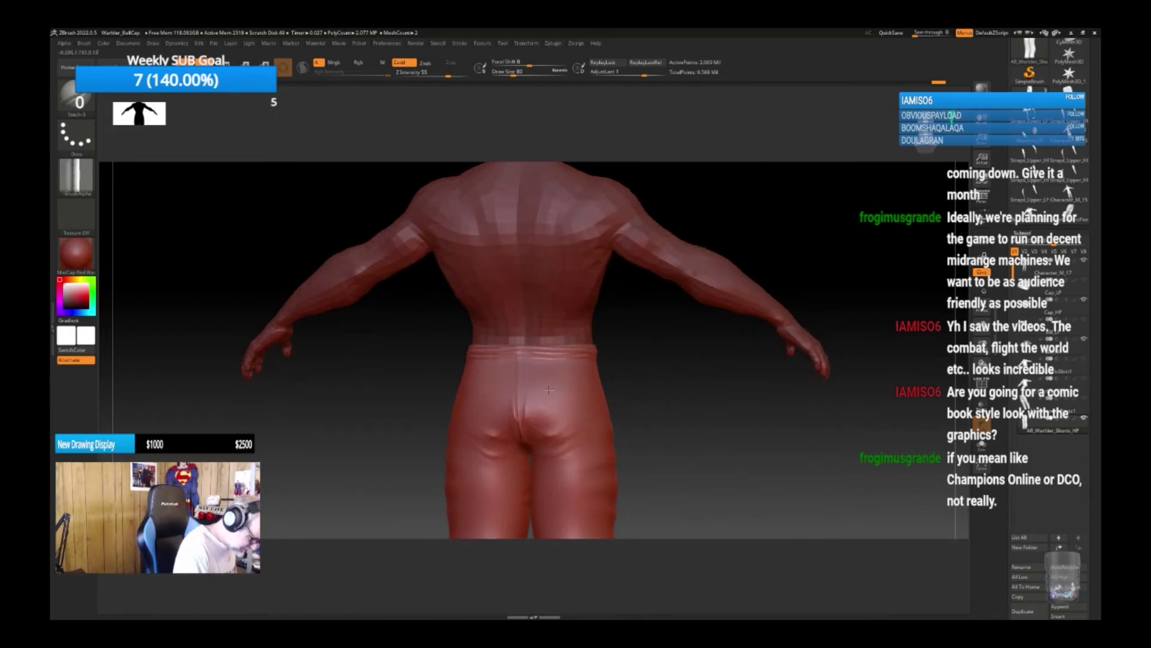
pyautogui.hotkey('ctrl', 'z')
pyautogui.moveTo(589, 387); pyautogui.dragTo(550, 390)
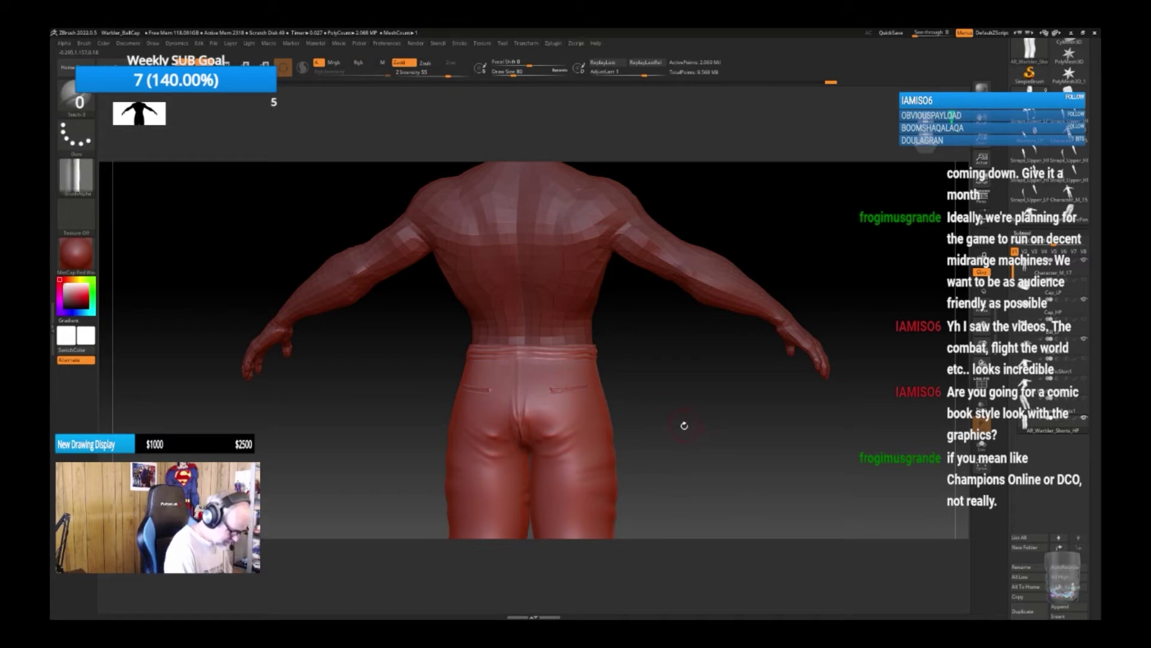
# Try stamping a small round button below each back pocket slit with an XMD_Screwhead brush.
pyautogui.moveTo(684, 424)
pyautogui.keyDown('alt'); pyautogui.mouseDown()
pyautogui.moveTo(715, 426)
pyautogui.moveTo(704, 426)
pyautogui.moveTo(706, 449)
pyautogui.moveTo(711, 421)
pyautogui.mouseUp(); pyautogui.keyUp('alt')
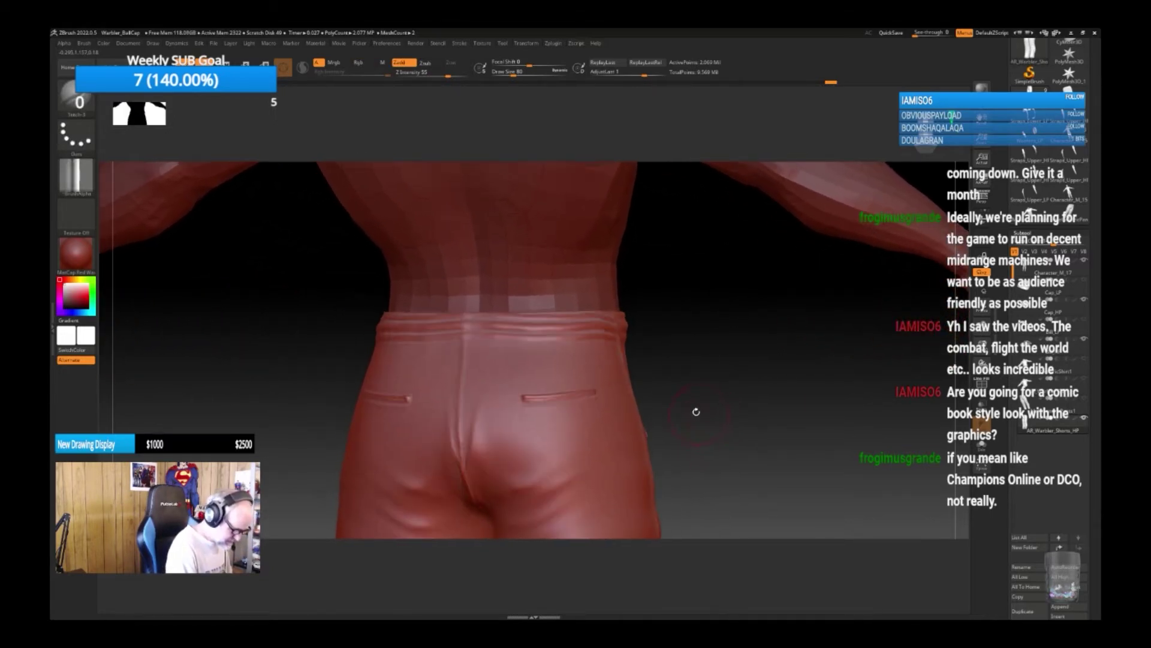
pyautogui.press('b')
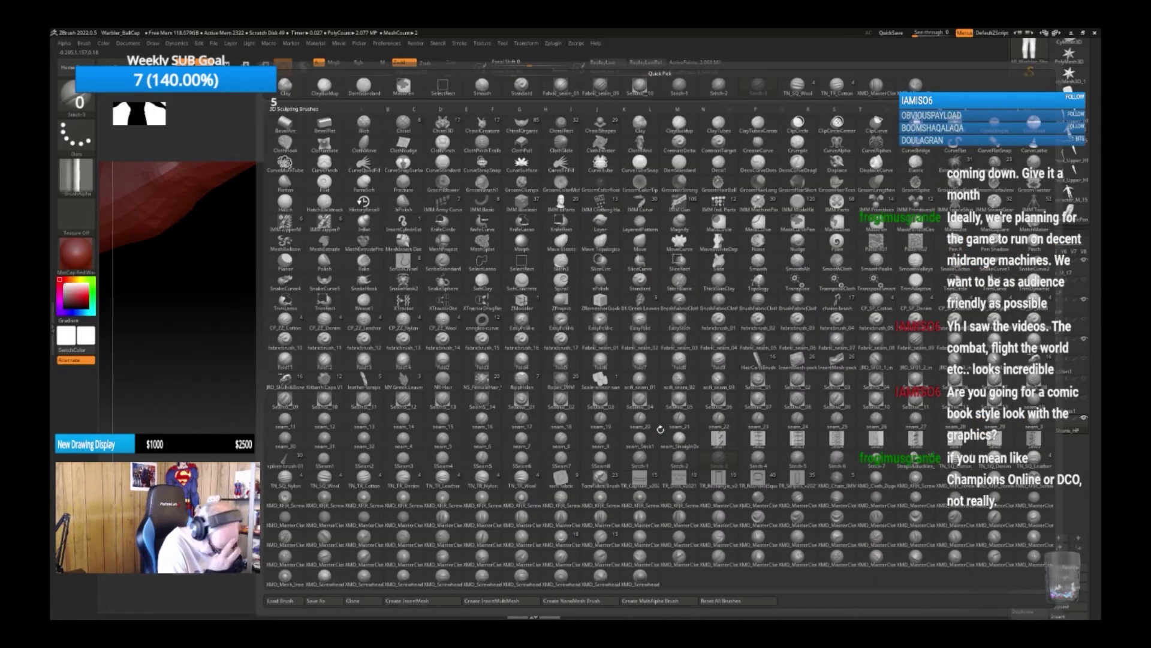
pyautogui.click(640, 575)
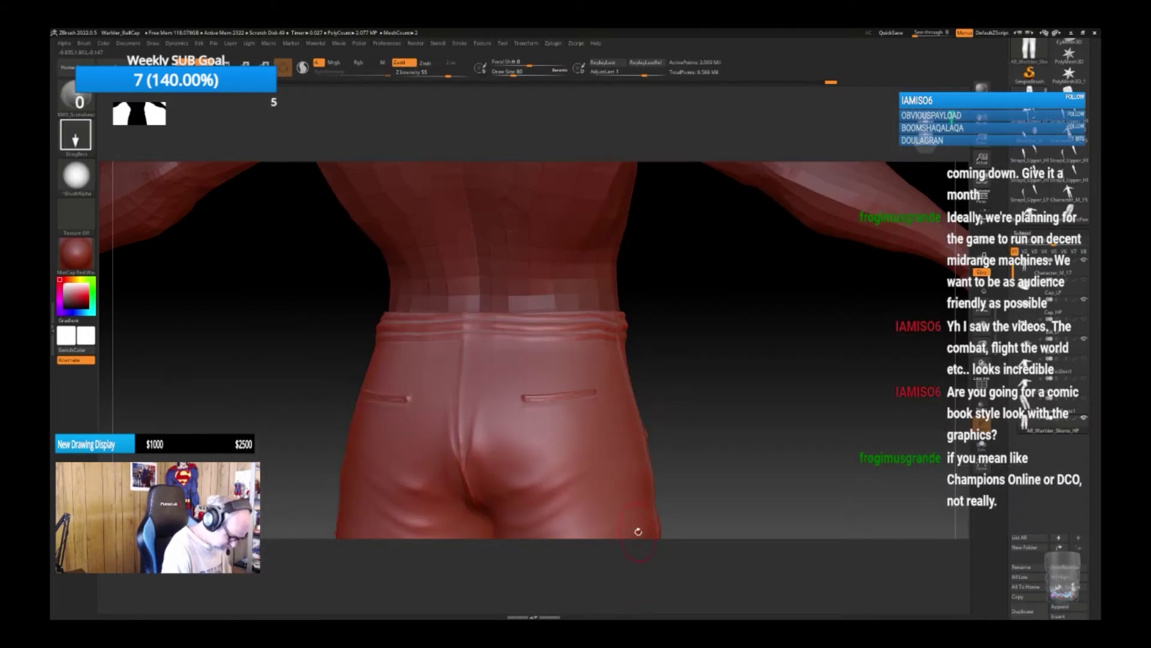
pyautogui.moveTo(564, 413); pyautogui.dragTo(569, 418)
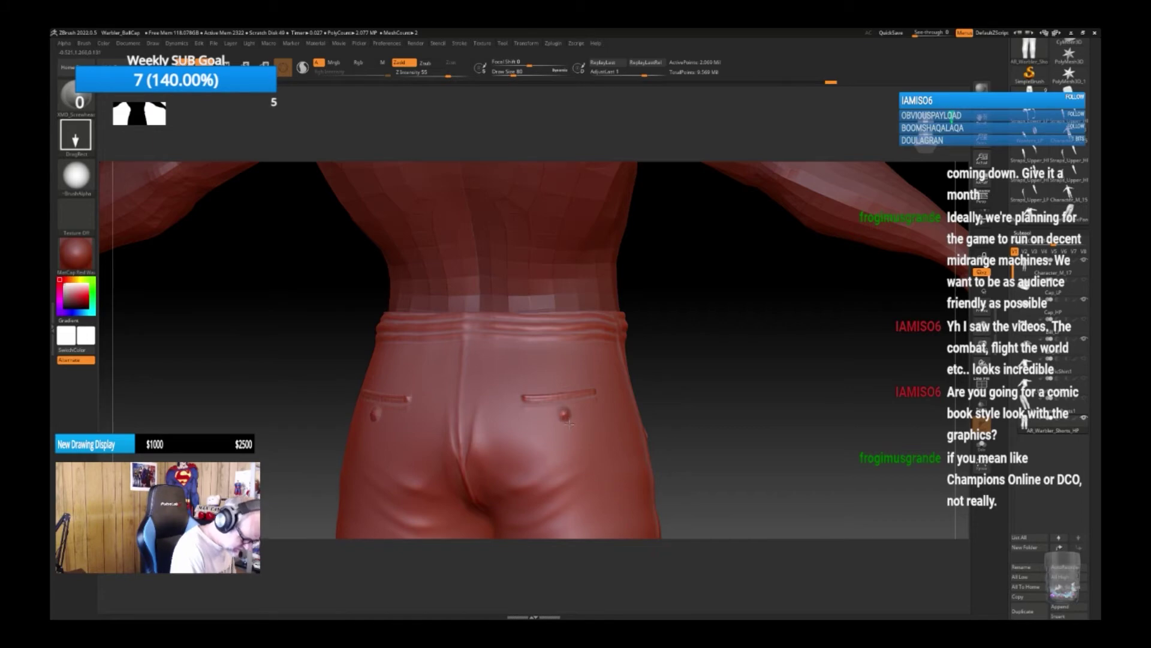
pyautogui.moveTo(744, 395); pyautogui.dragTo(761, 421)
pyautogui.hotkey('ctrl', 'z')
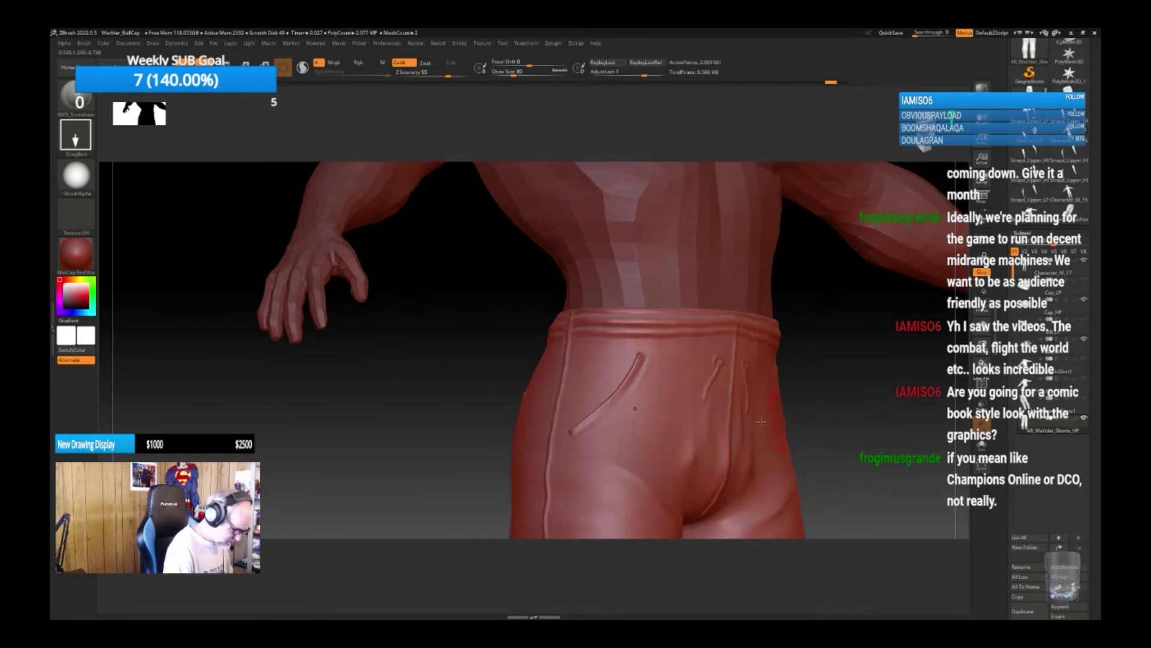
# Try sculpting puckered stitching at the lower end of the slanted front pockets with a seam brush.
pyautogui.press('b')
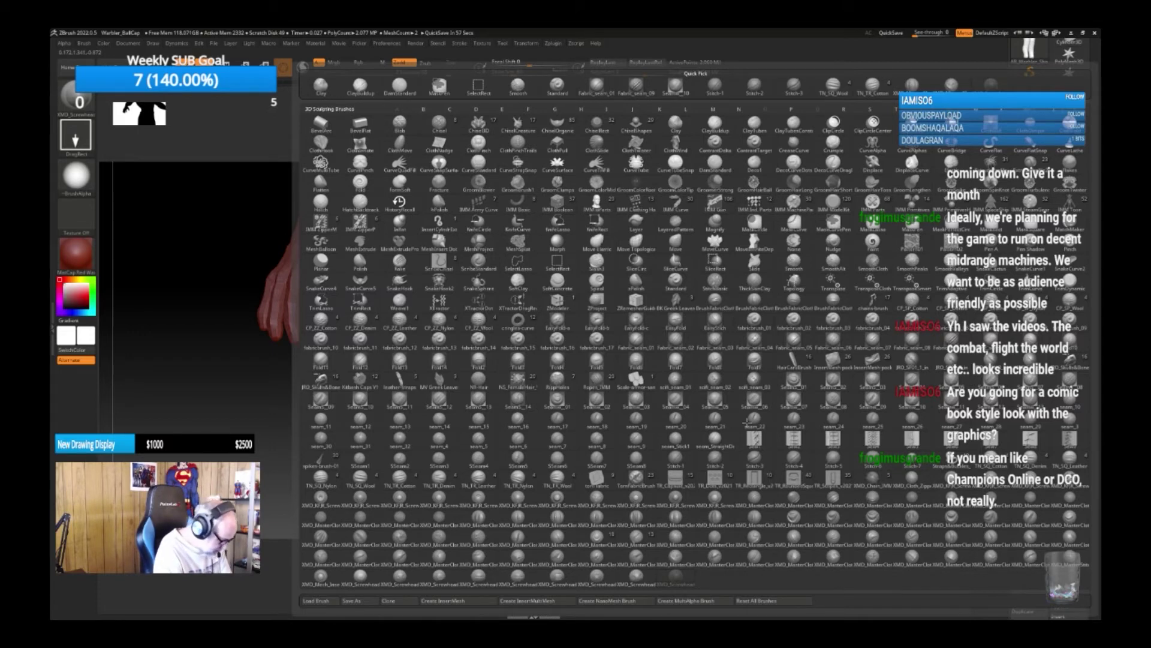
pyautogui.click(516, 457)
pyautogui.moveTo(571, 436); pyautogui.dragTo(593, 472)
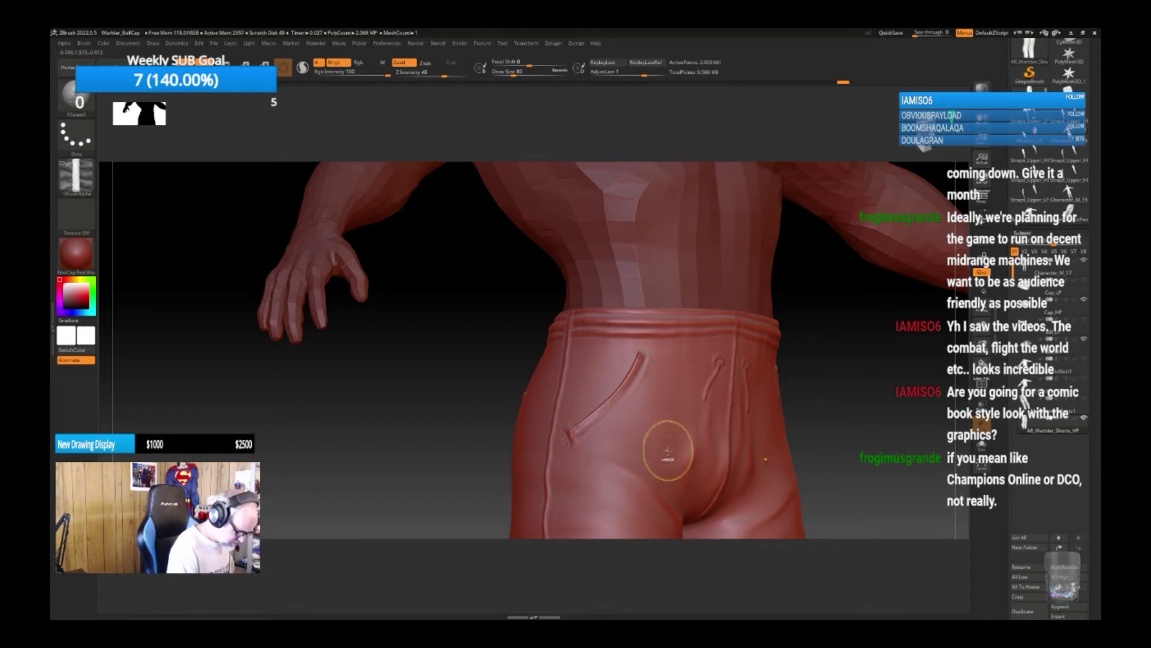
pyautogui.hotkey('ctrl', 'z')
pyautogui.moveTo(811, 393); pyautogui.dragTo(805, 396)
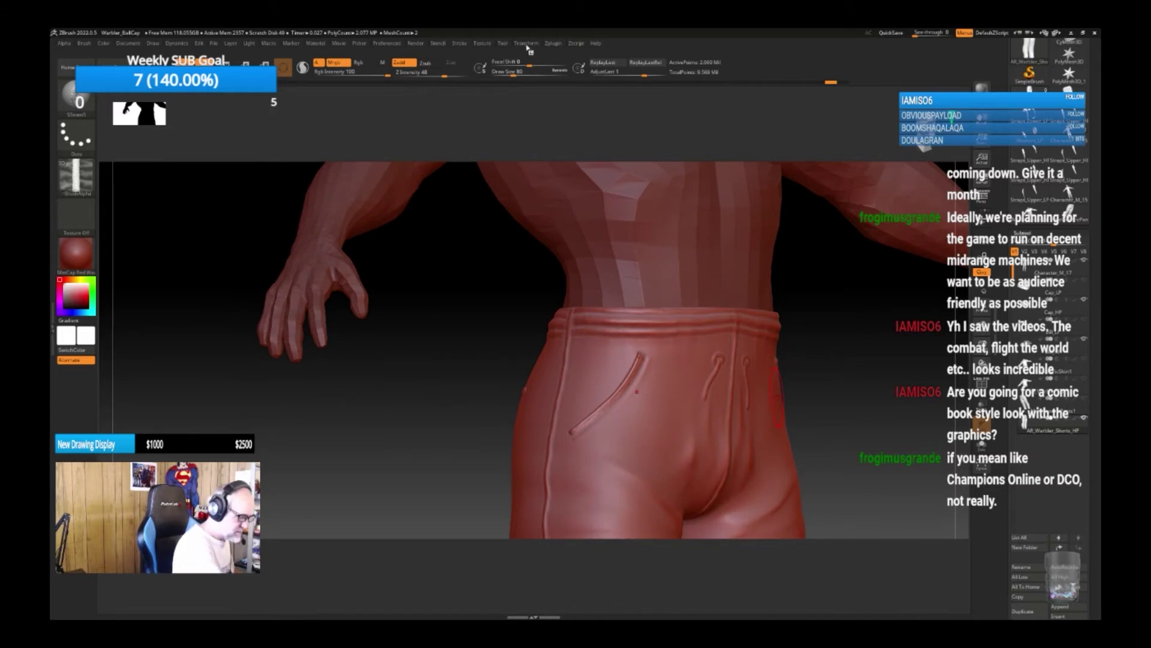
# Turn off LazyMouse and try another seam brush stroke below the front pocket opening.
pyautogui.click(464, 46)
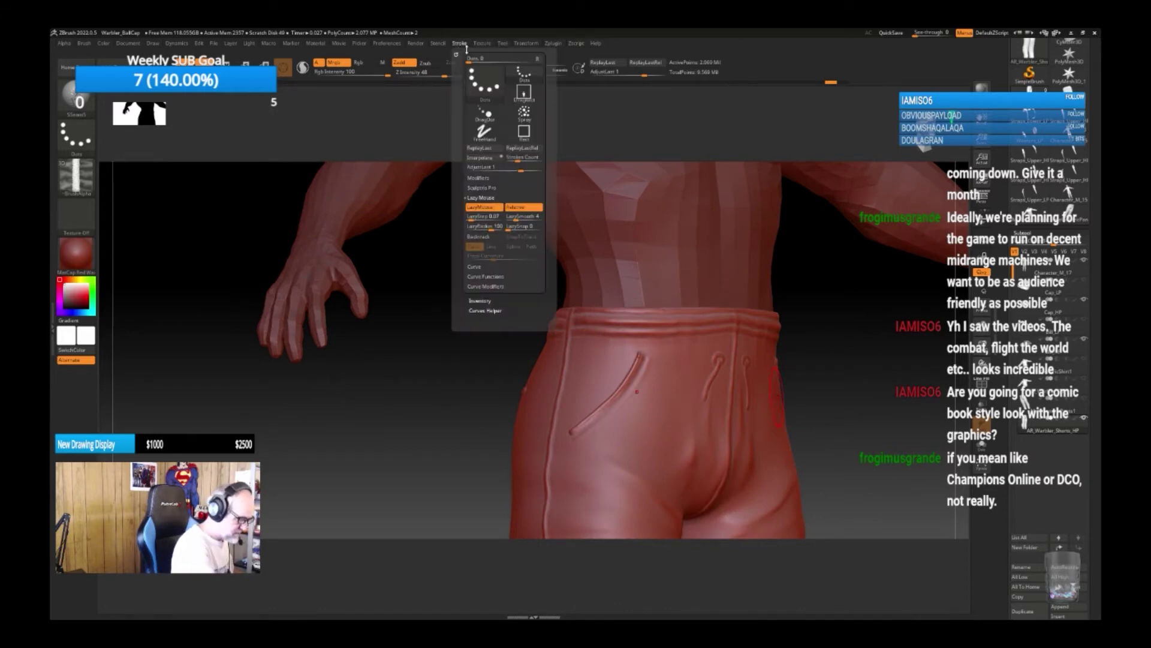
pyautogui.click(493, 208)
pyautogui.moveTo(649, 409); pyautogui.dragTo(597, 493)
pyautogui.hotkey('ctrl', 'z')
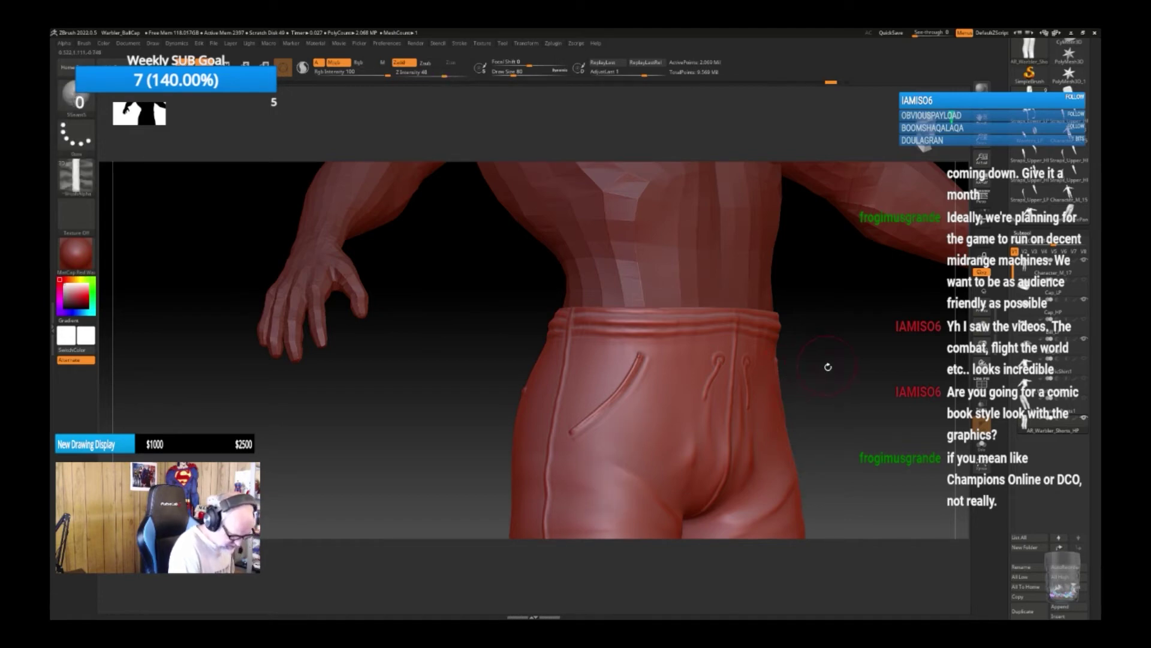
# Try sculpting a puckered seam along the centre front from the waistband down to the crotch.
pyautogui.moveTo(828, 366); pyautogui.dragTo(855, 342)
pyautogui.moveTo(911, 370); pyautogui.dragTo(722, 362)
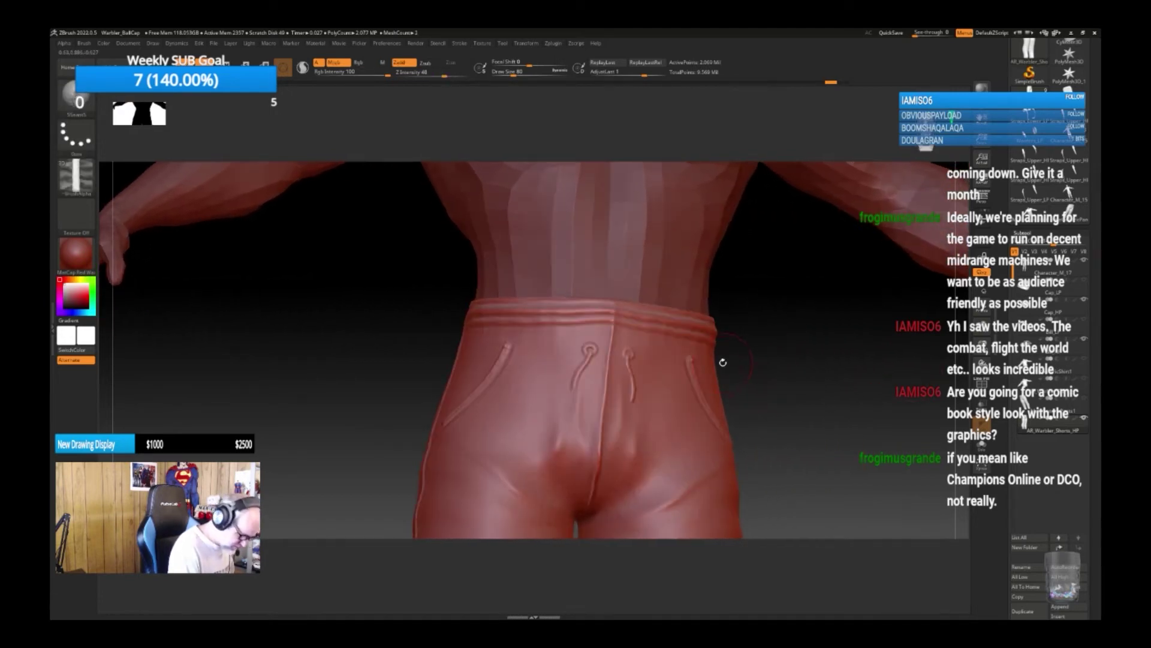
pyautogui.moveTo(612, 323); pyautogui.dragTo(600, 427)
pyautogui.hotkey('ctrl', 'z')
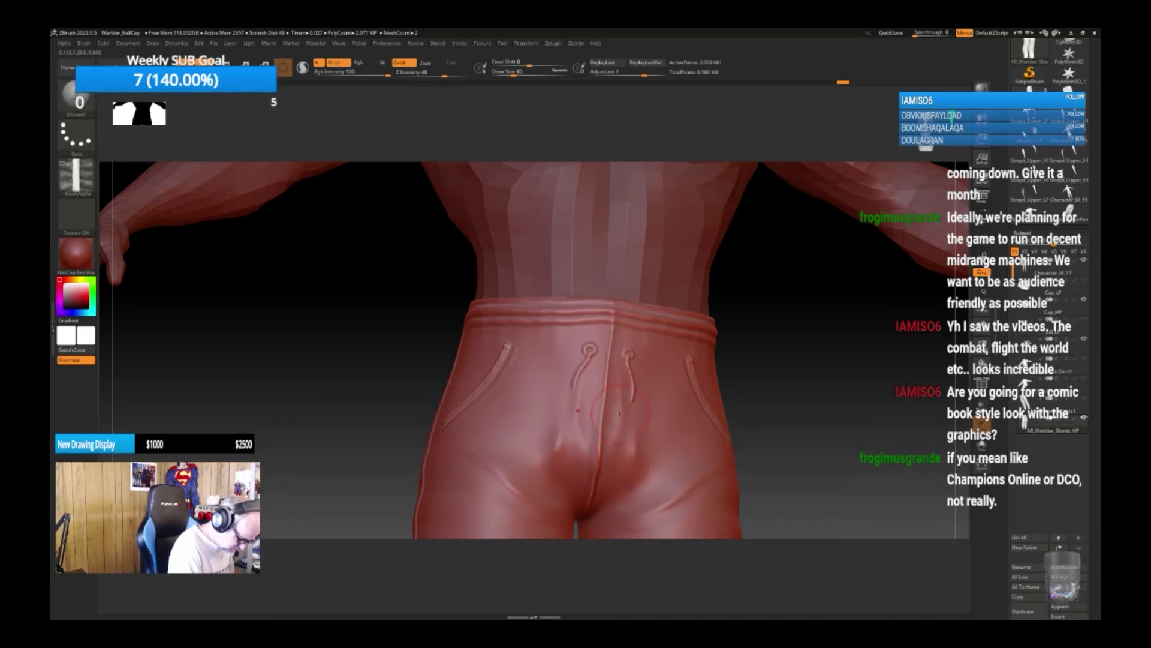
pyautogui.moveTo(735, 389)
pyautogui.mouseDown()
pyautogui.moveTo(657, 346)
pyautogui.moveTo(607, 372)
pyautogui.moveTo(595, 508)
pyautogui.mouseUp()
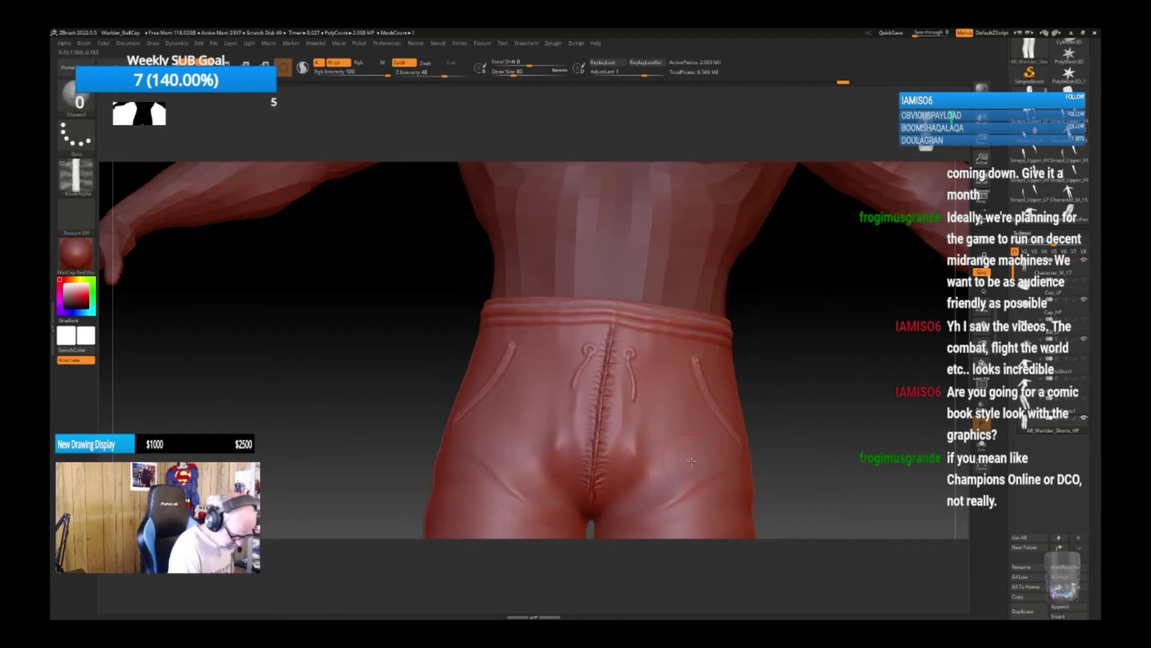
pyautogui.hotkey('ctrl', 'z')
# Check the shorts at a lower subdivision level and examine them on the figure from the front.
pyautogui.hotkey('shift', 'd')
pyautogui.moveTo(804, 390); pyautogui.dragTo(831, 400)
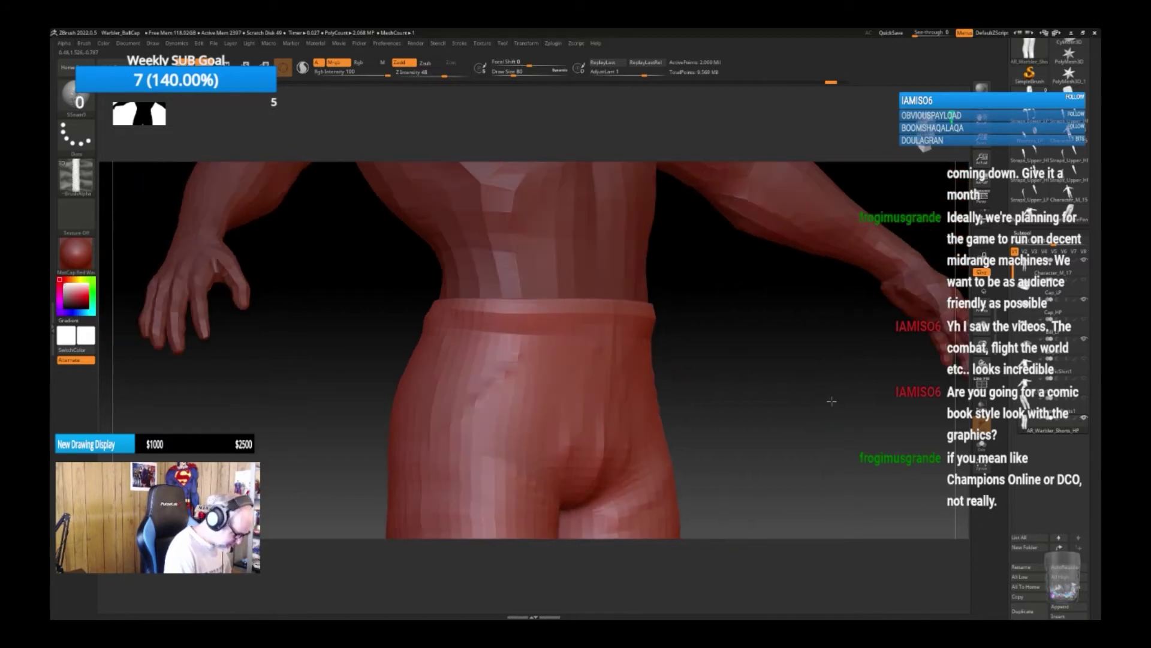
pyautogui.moveTo(741, 419)
pyautogui.mouseDown()
pyautogui.moveTo(792, 416)
pyautogui.moveTo(787, 429)
pyautogui.moveTo(759, 322)
pyautogui.moveTo(750, 413)
pyautogui.moveTo(714, 442)
pyautogui.moveTo(672, 438)
pyautogui.moveTo(729, 414)
pyautogui.moveTo(740, 426)
pyautogui.moveTo(761, 416)
pyautogui.moveTo(745, 411)
pyautogui.moveTo(734, 436)
pyautogui.moveTo(695, 441)
pyautogui.moveTo(730, 429)
pyautogui.moveTo(729, 448)
pyautogui.moveTo(732, 412)
pyautogui.mouseUp()
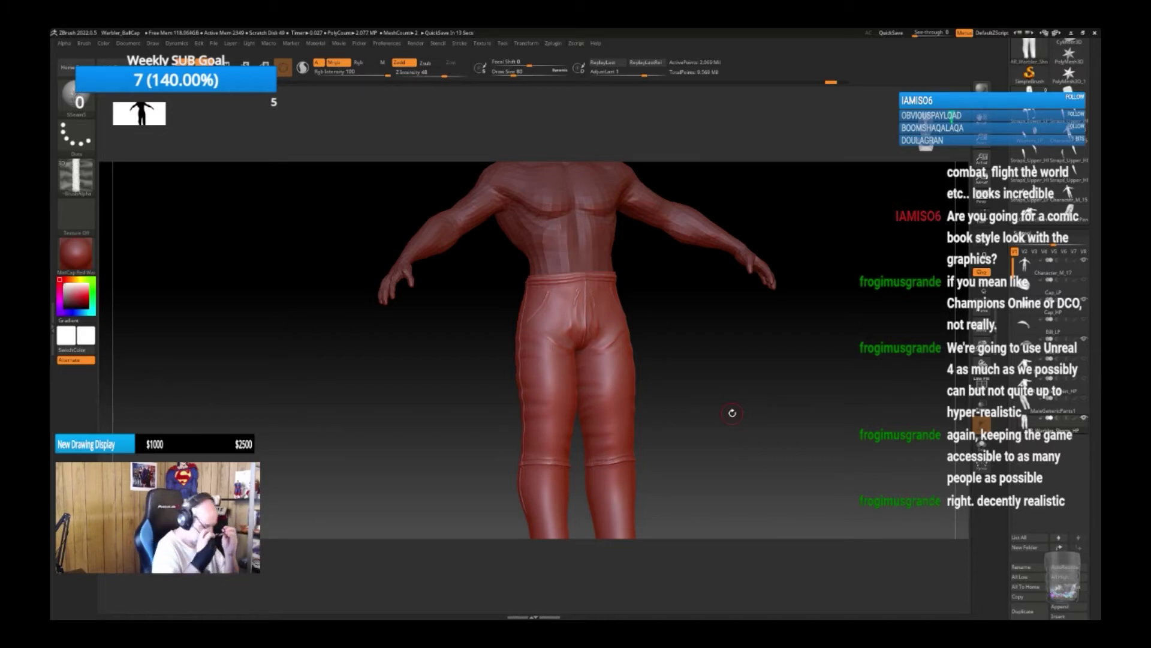
# Sculpt a seam down the centre back of the shorts from the waistband to the crotch with a fabric seam brush.
pyautogui.moveTo(744, 445)
pyautogui.mouseDown()
pyautogui.moveTo(730, 435)
pyautogui.moveTo(732, 460)
pyautogui.moveTo(771, 445)
pyautogui.moveTo(746, 452)
pyautogui.moveTo(765, 427)
pyautogui.moveTo(738, 416)
pyautogui.mouseUp()
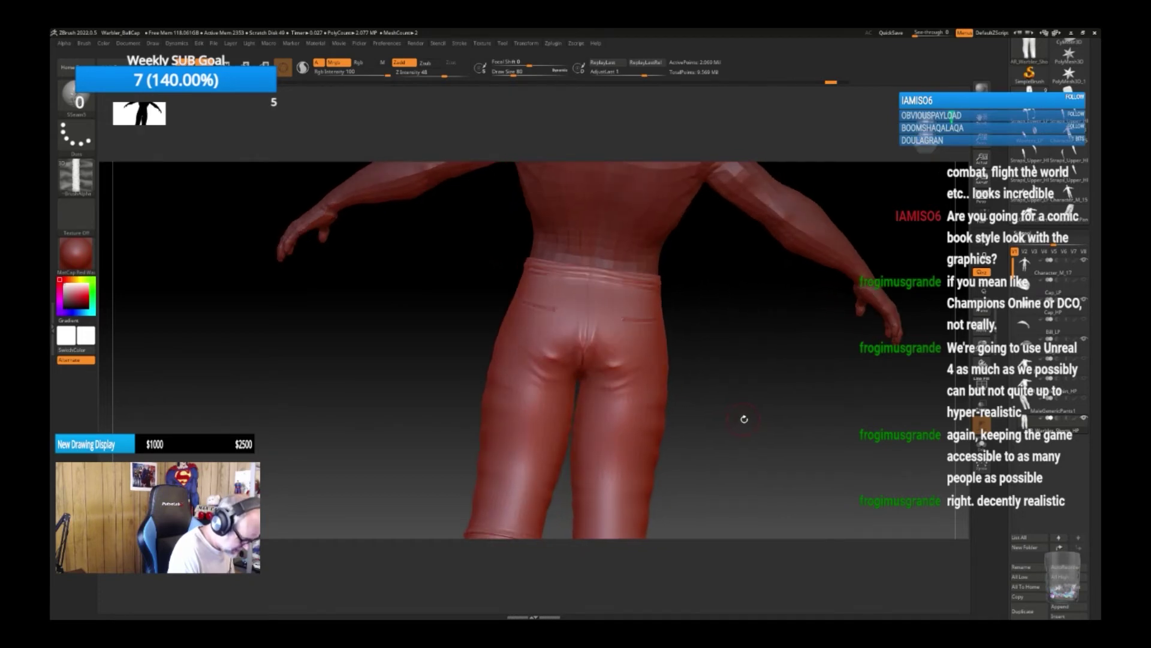
pyautogui.press('shift')
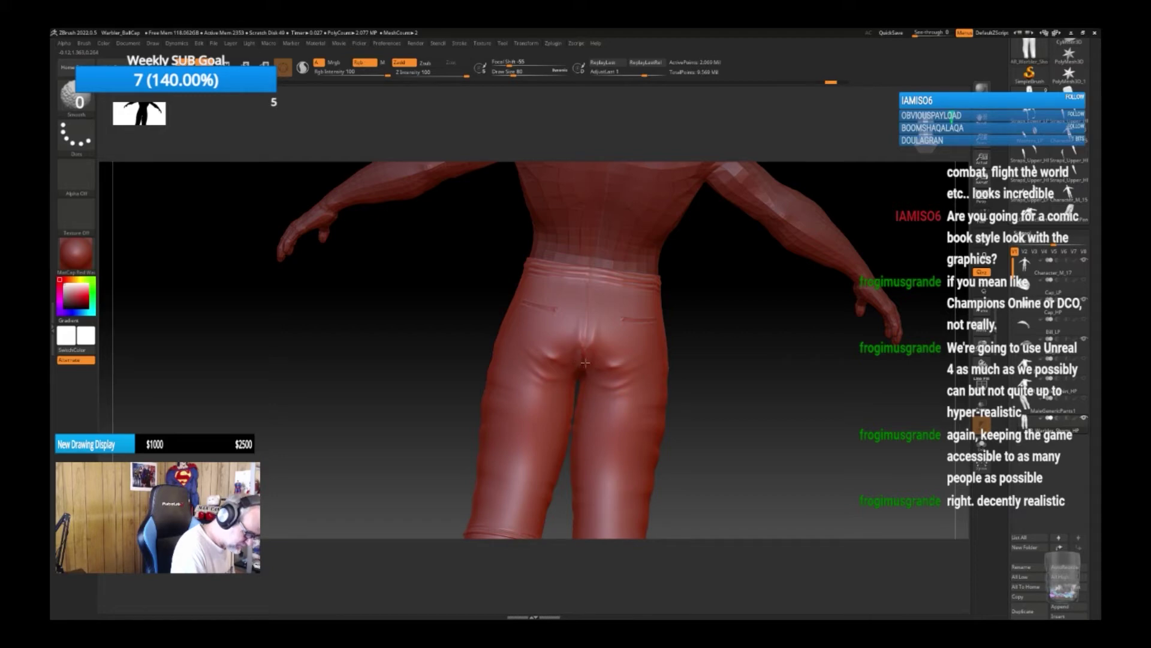
pyautogui.moveTo(707, 339); pyautogui.dragTo(703, 340)
pyautogui.press('d')
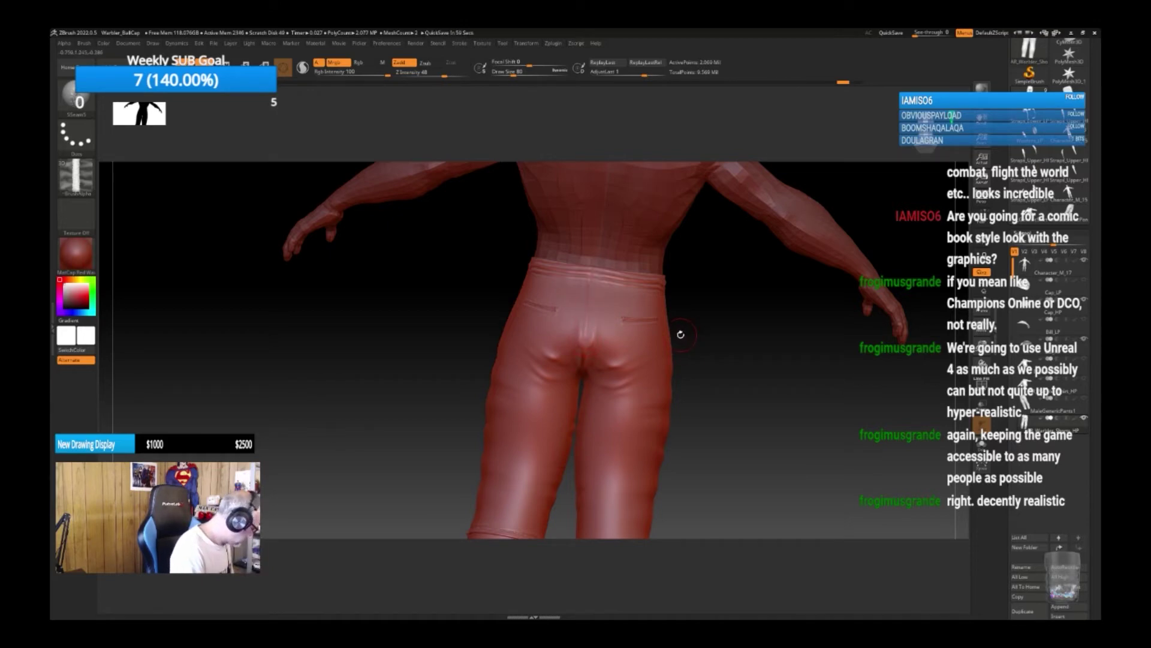
pyautogui.press('b')
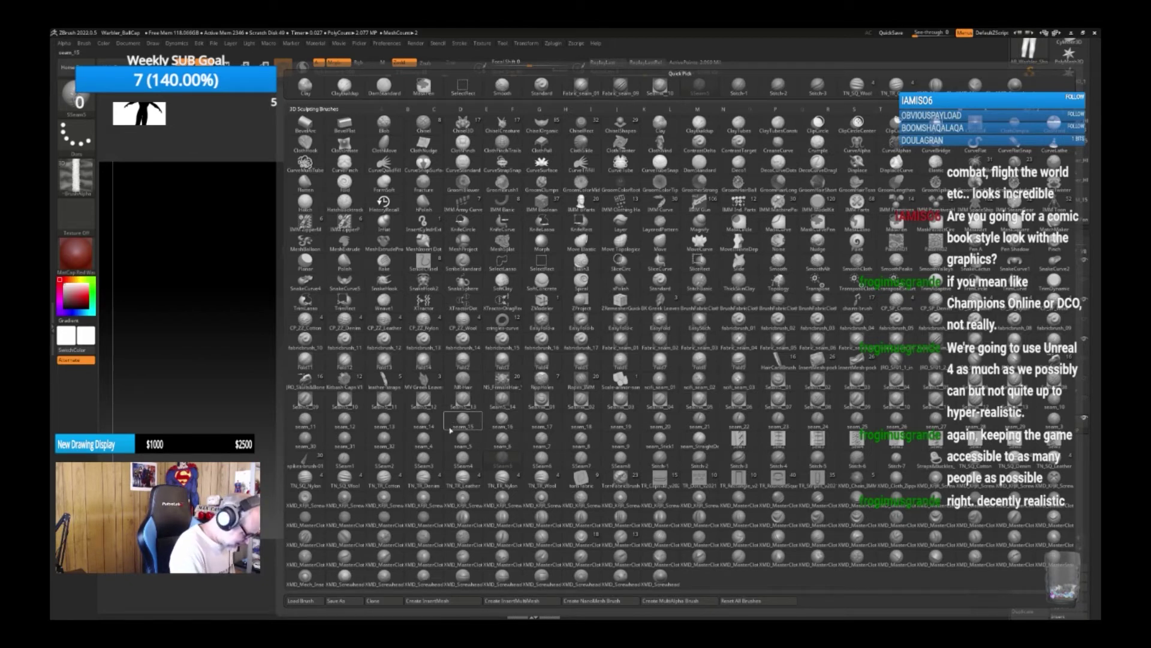
pyautogui.moveTo(451, 429)
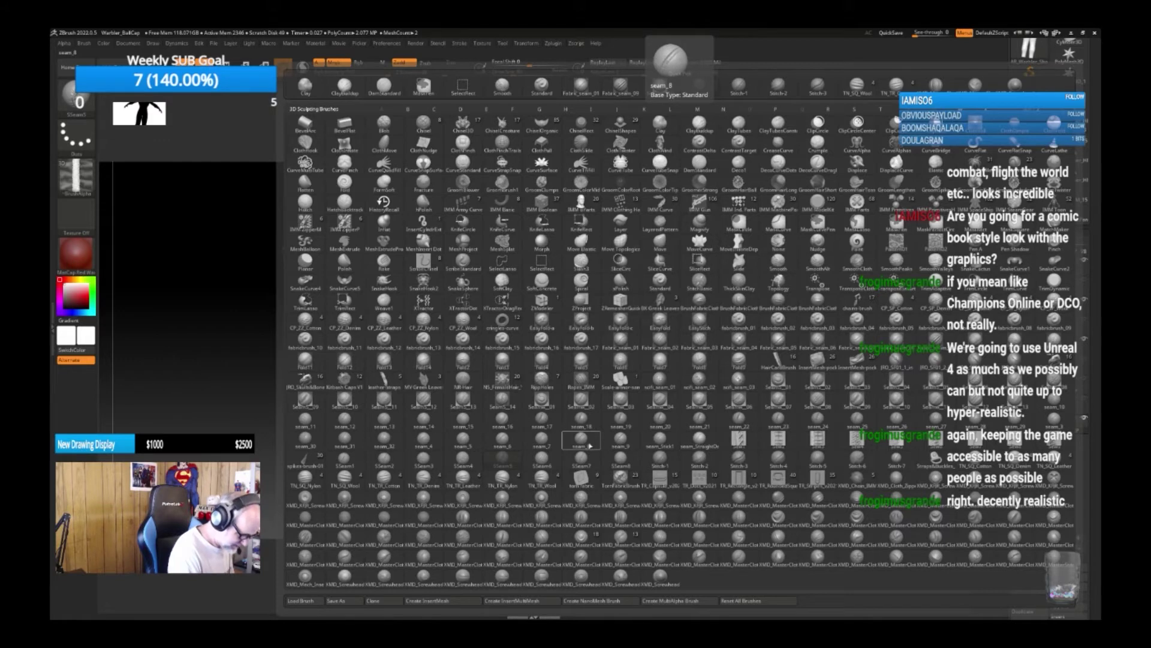
pyautogui.click(620, 340)
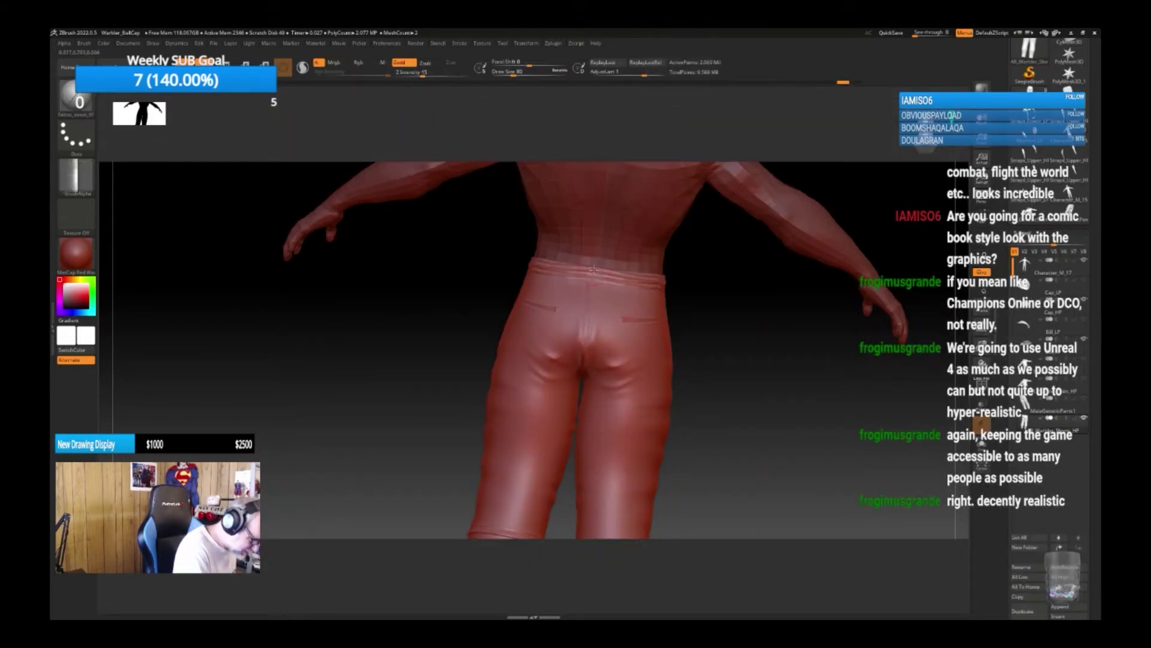
pyautogui.moveTo(589, 298); pyautogui.dragTo(583, 376)
# Sculpt a matching seam down the centre front from the waistband to the crotch.
pyautogui.moveTo(760, 387); pyautogui.dragTo(727, 350)
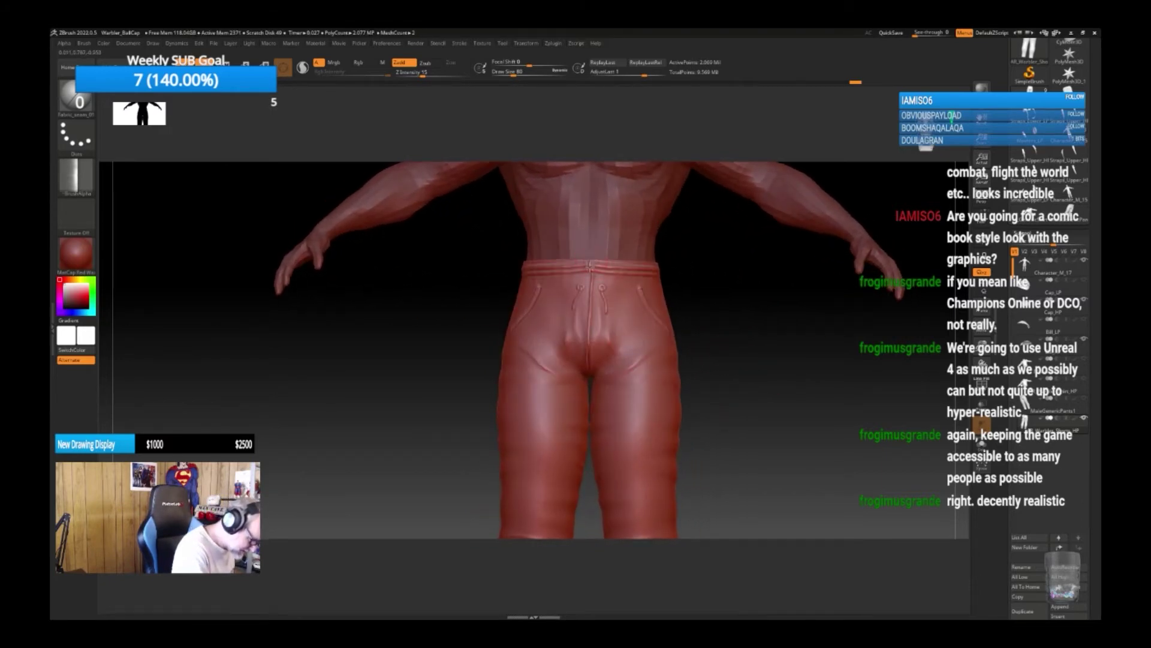
pyautogui.moveTo(590, 263); pyautogui.dragTo(590, 370)
pyautogui.moveTo(743, 375); pyautogui.dragTo(720, 346)
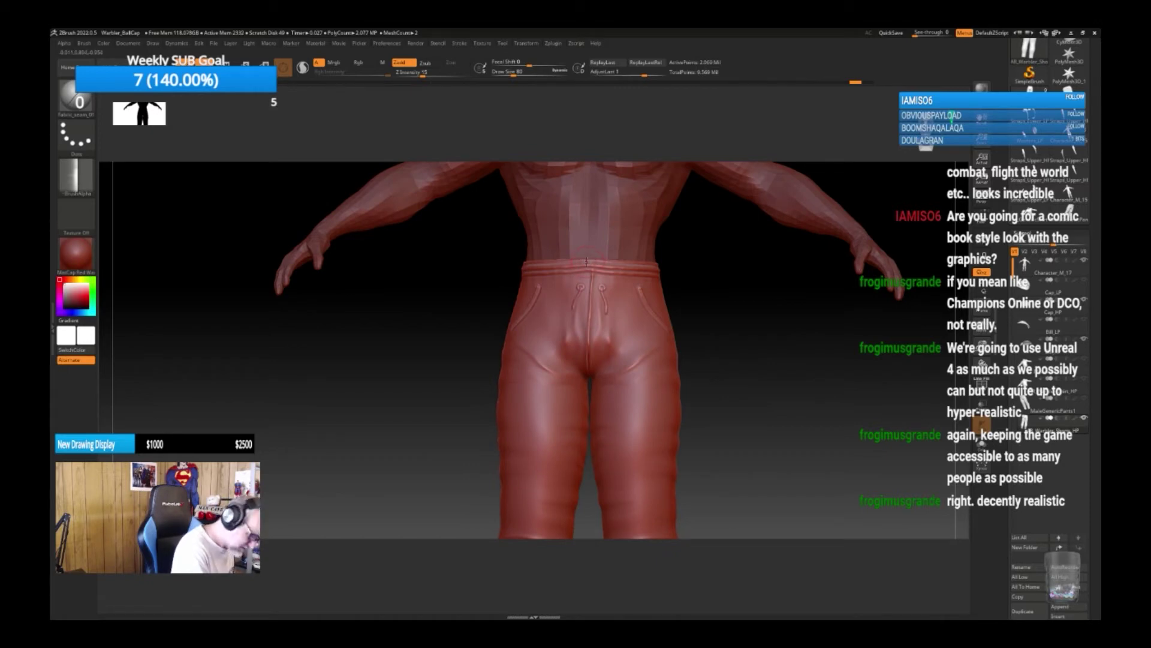
pyautogui.moveTo(586, 264); pyautogui.dragTo(590, 376)
# Smooth away the old drawstrings on both sides of the centre front seam.
pyautogui.moveTo(754, 416); pyautogui.dragTo(753, 421)
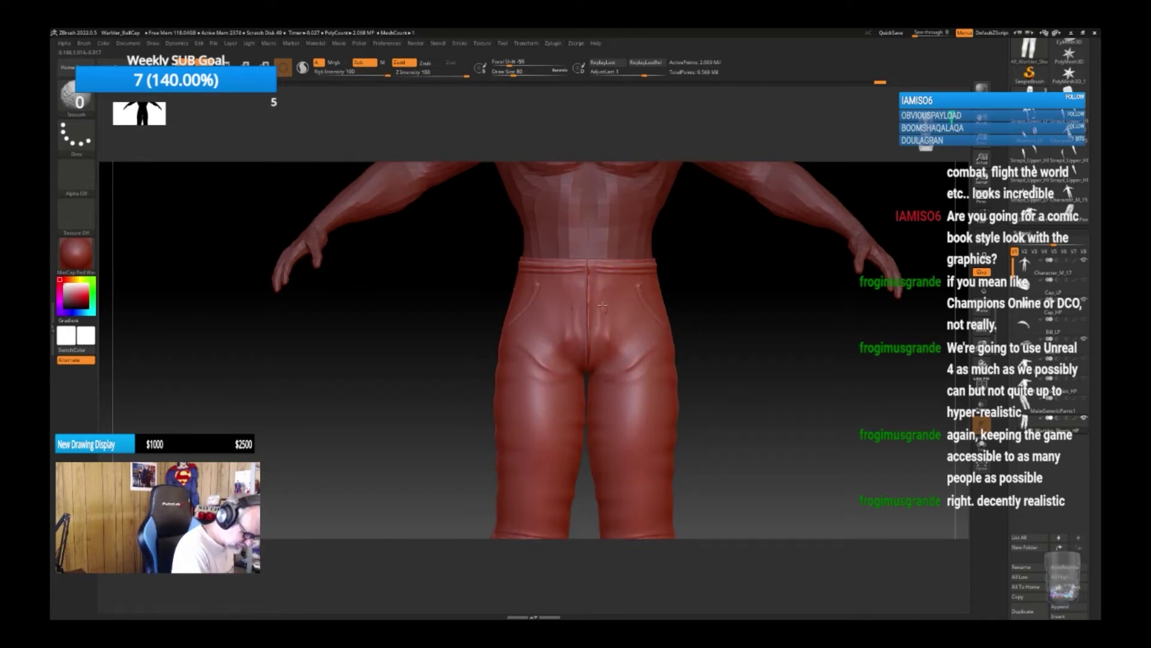
pyautogui.rightClick(668, 418)
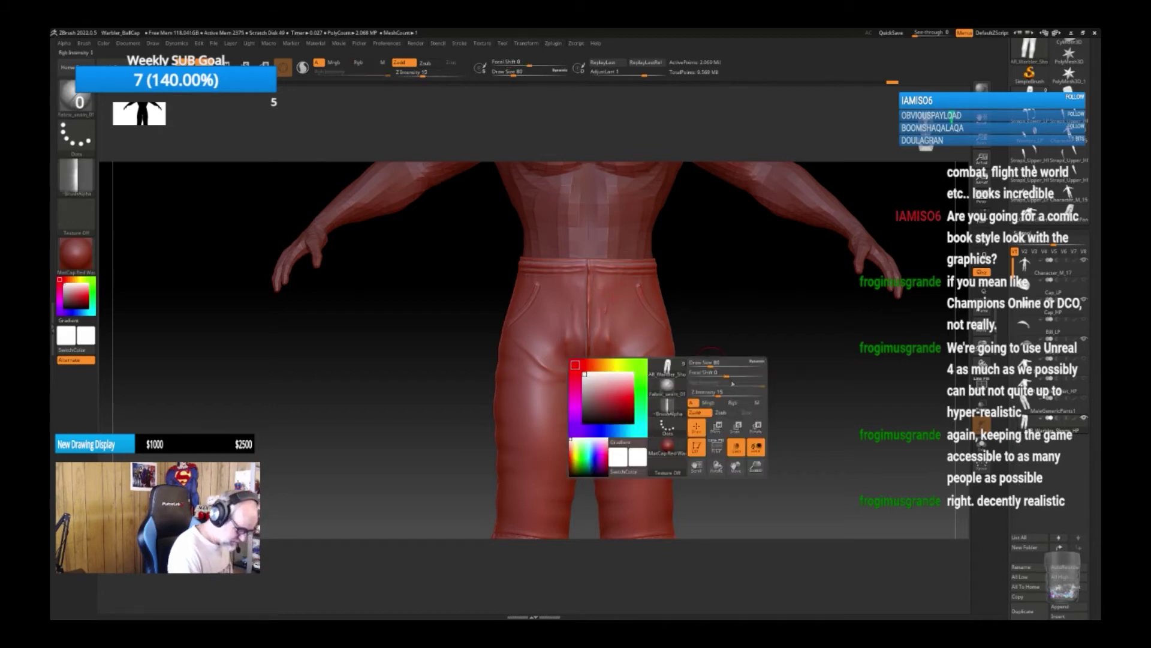
pyautogui.moveTo(739, 412)
pyautogui.keyDown('ctrl'); pyautogui.mouseDown(button='right')
pyautogui.moveTo(745, 426)
pyautogui.moveTo(727, 411)
pyautogui.mouseUp(button='right'); pyautogui.keyUp('ctrl')
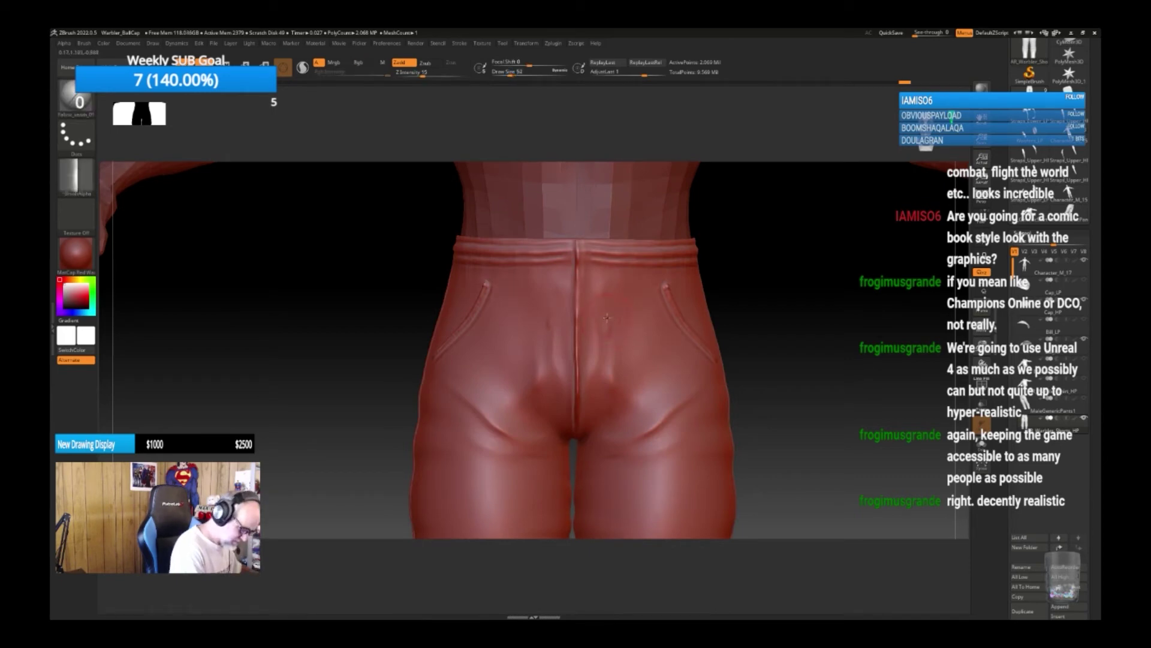
pyautogui.press('shift')
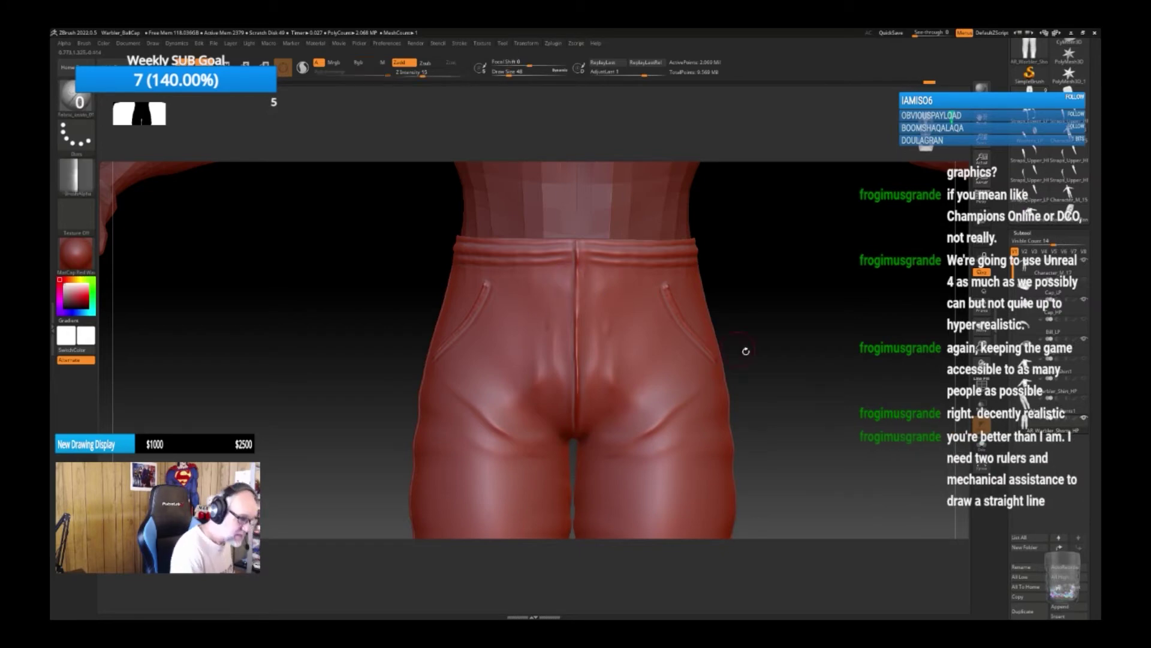
# Compare the front of the shorts at lower and highest subdivision levels.
pyautogui.hotkey('shift', 'd')
pyautogui.hotkey('shift', 'd')
pyautogui.hotkey('shift', 'd')
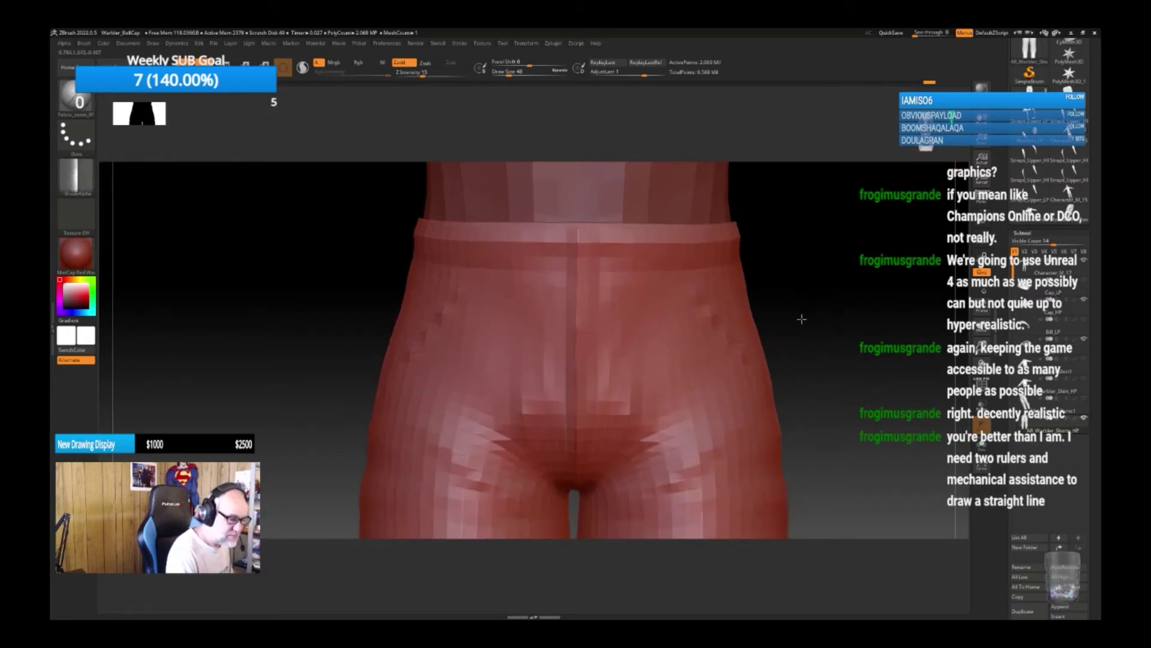
pyautogui.press('d')
pyautogui.press('d')
pyautogui.press('d')
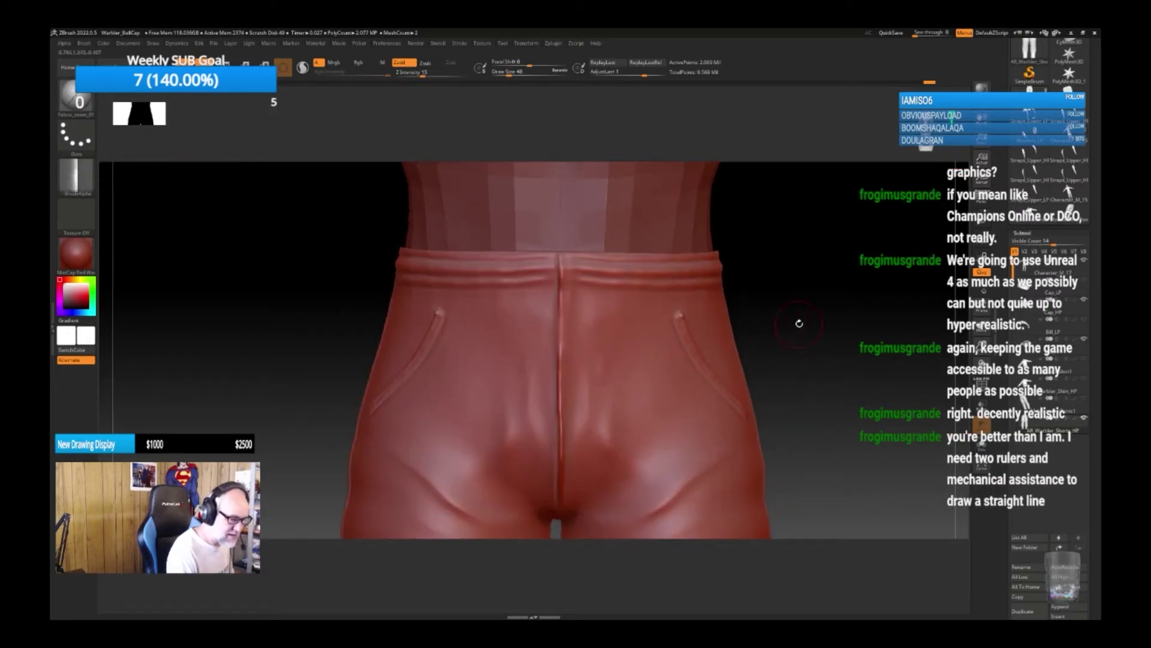
pyautogui.hotkey('shift', 'd')
pyautogui.hotkey('shift', 'd')
pyautogui.hotkey('shift', 'd')
pyautogui.press('d')
pyautogui.press('d')
pyautogui.press('d')
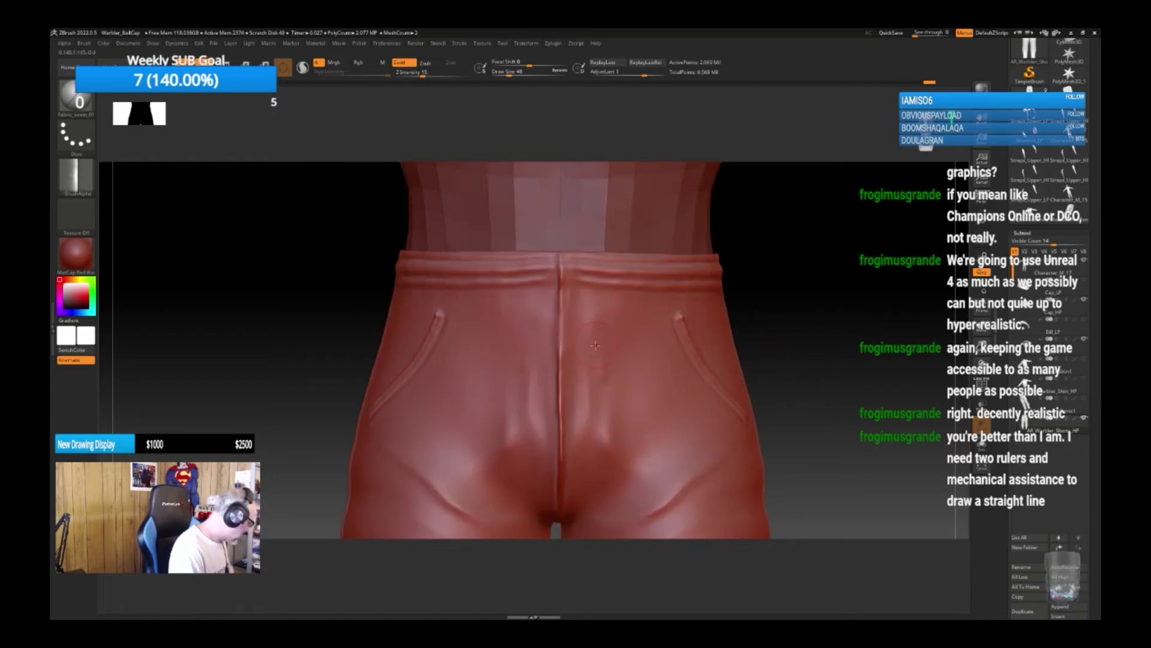
# Try building small round bumps beside the centre front seam below the waistband with ClayBuildup, smoothing around them.
pyautogui.press('b')
pyautogui.press('c')
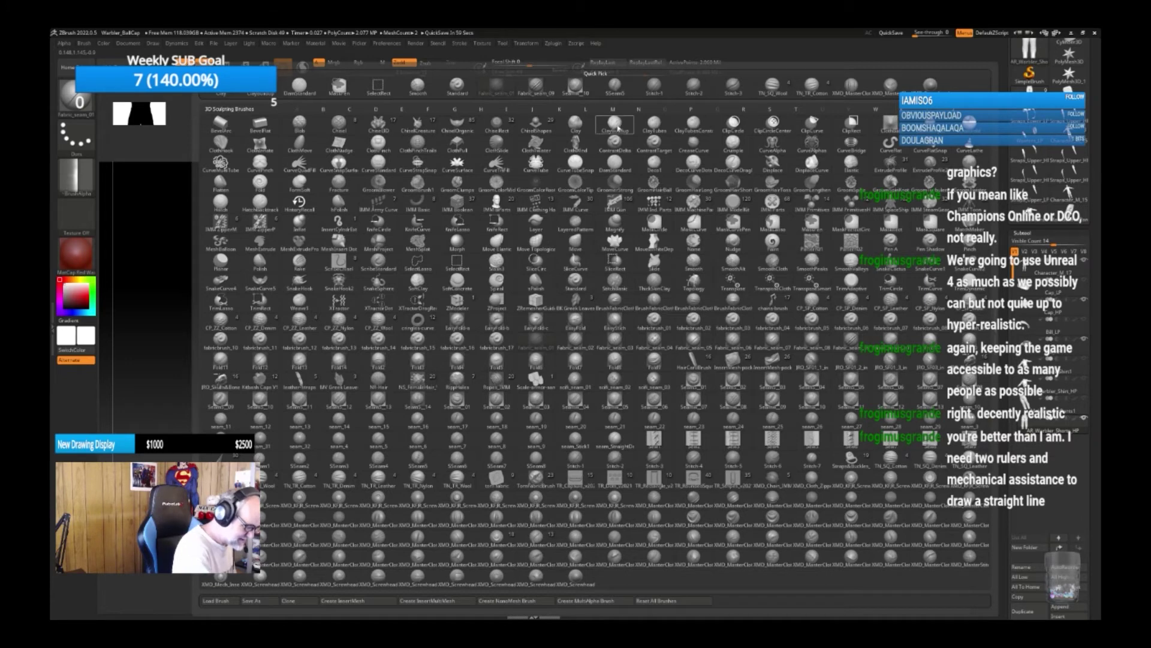
pyautogui.press('b')
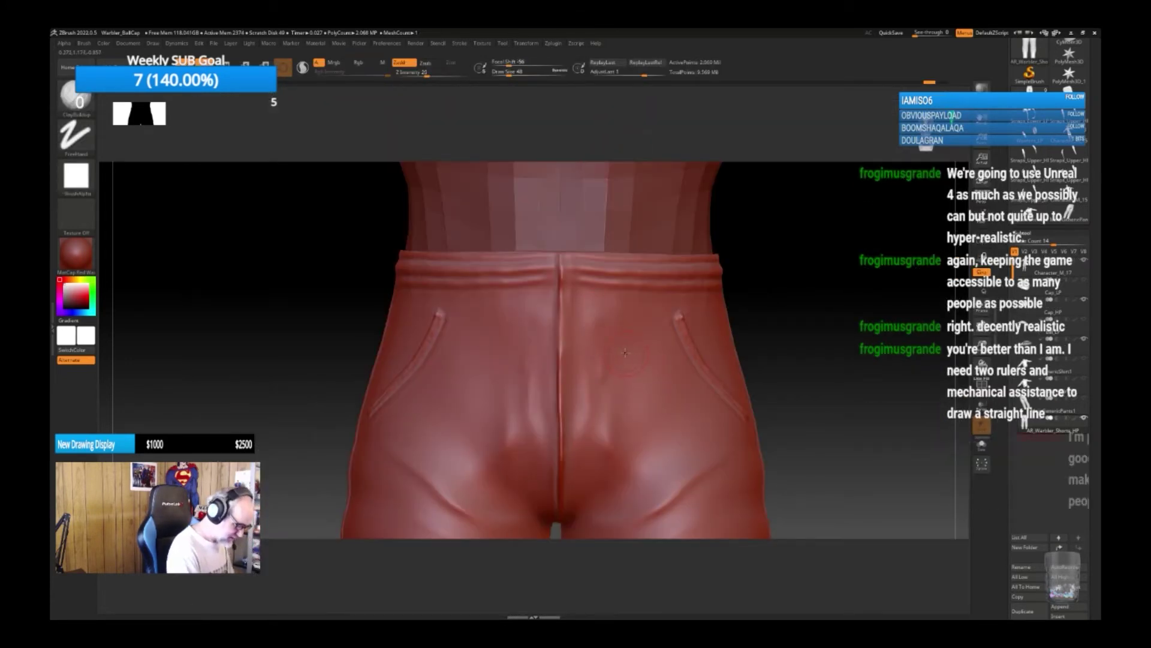
pyautogui.click(593, 324)
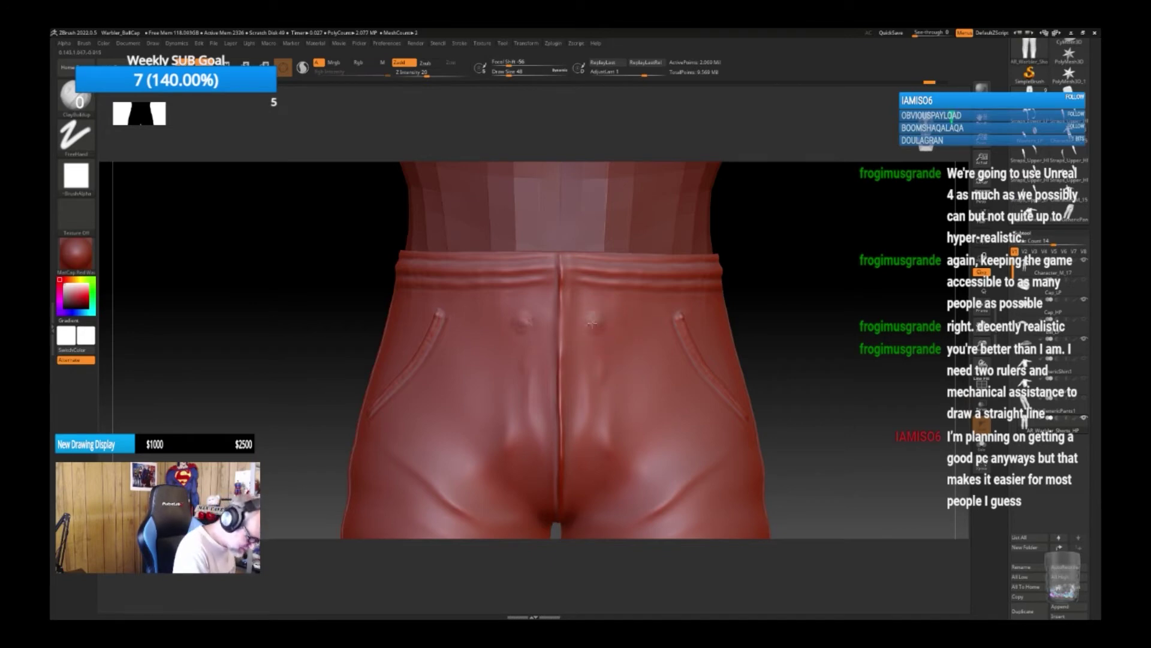
pyautogui.press('shift')
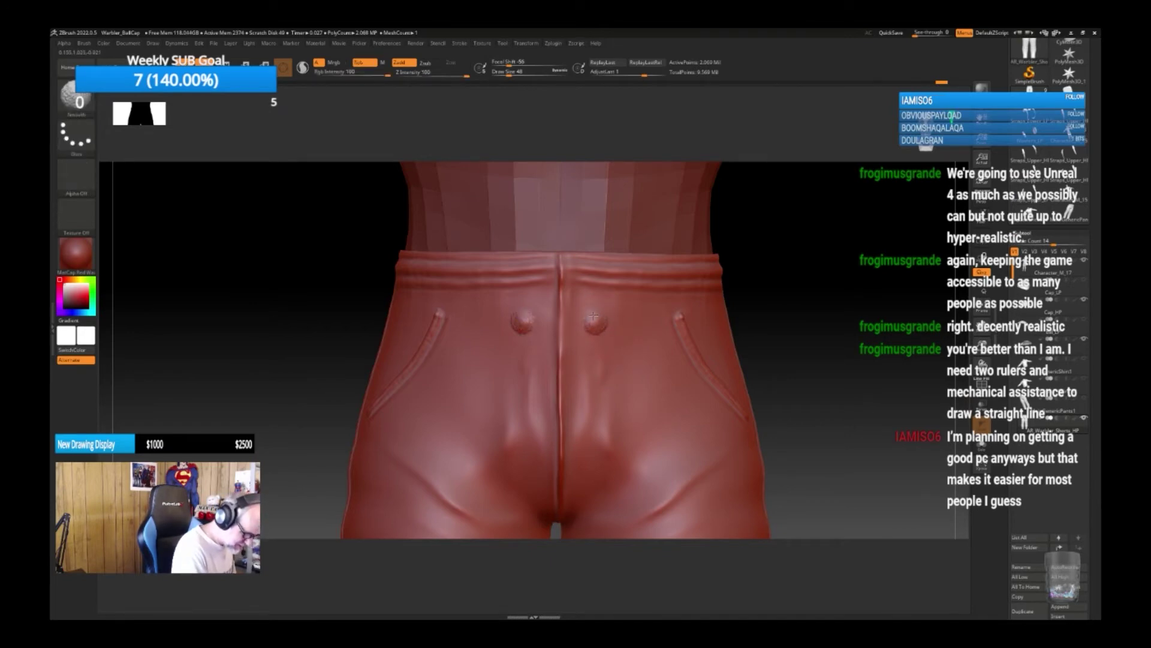
pyautogui.keyDown('shift'); pyautogui.moveTo(593, 316); pyautogui.dragTo(597, 299); pyautogui.keyUp('shift')
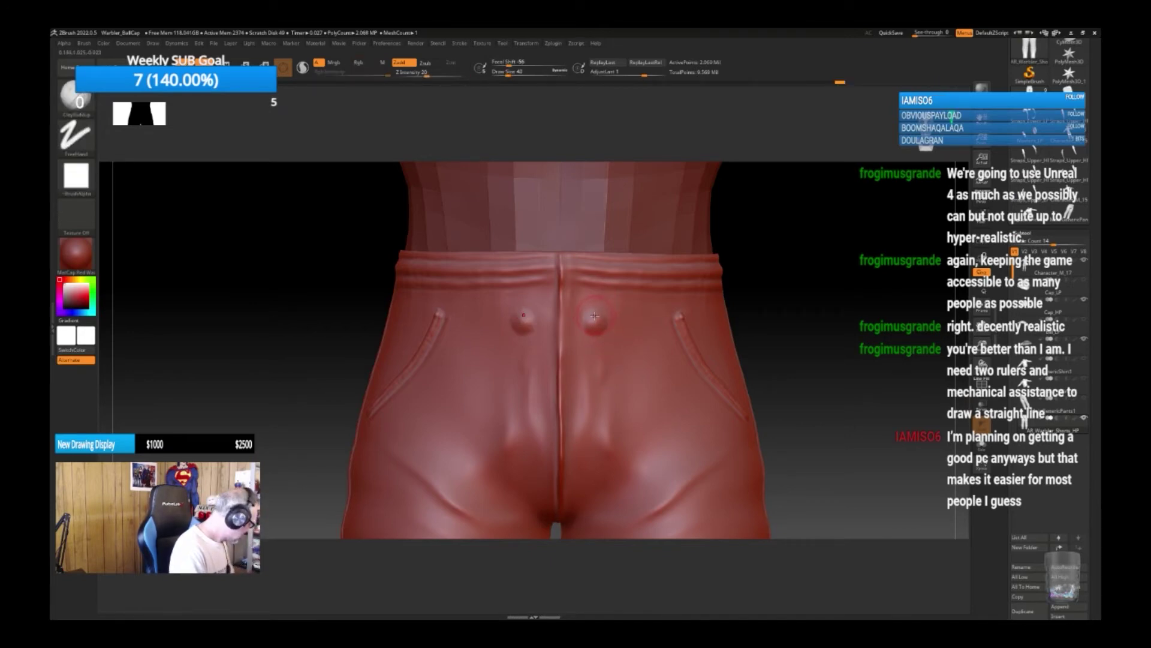
# Try carving grooves into the two round bumps with DamStandard to form drawstring eyelets.
pyautogui.press('b')
pyautogui.press('d')
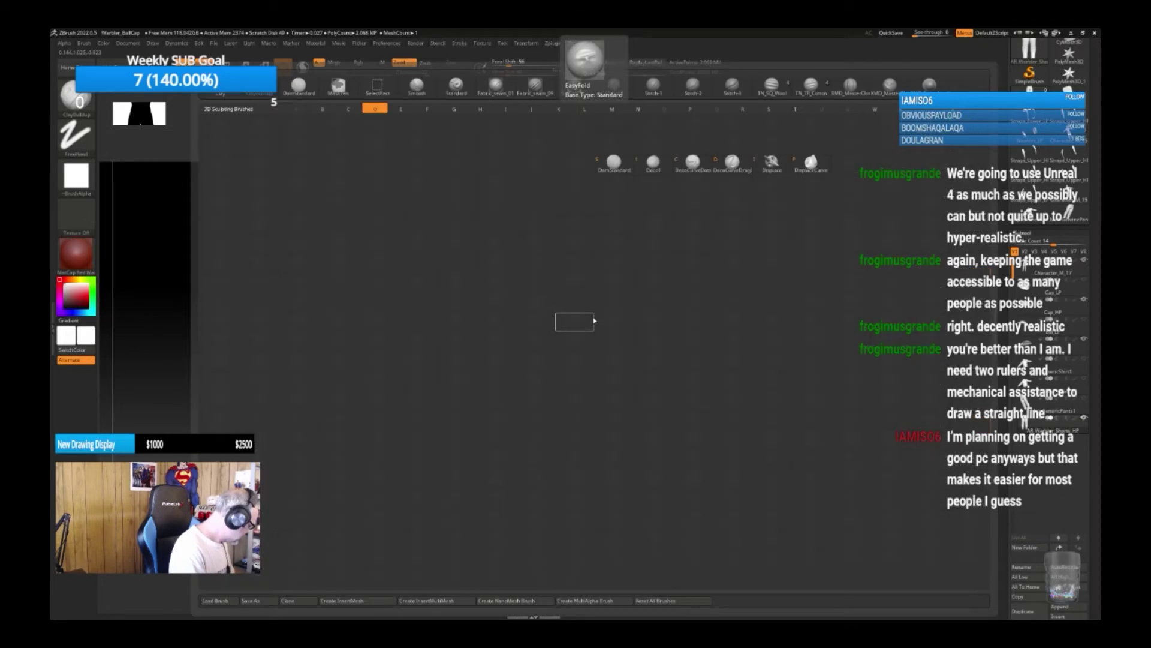
pyautogui.press('s')
pyautogui.press('s')
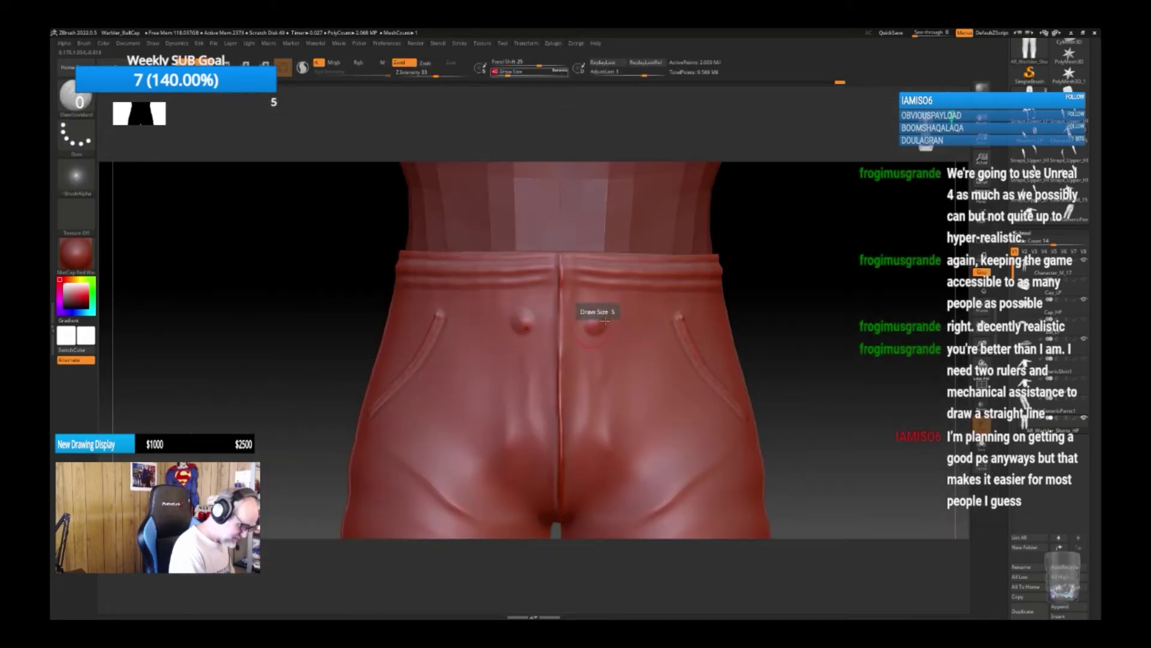
pyautogui.press('b')
pyautogui.press('d')
pyautogui.press('s')
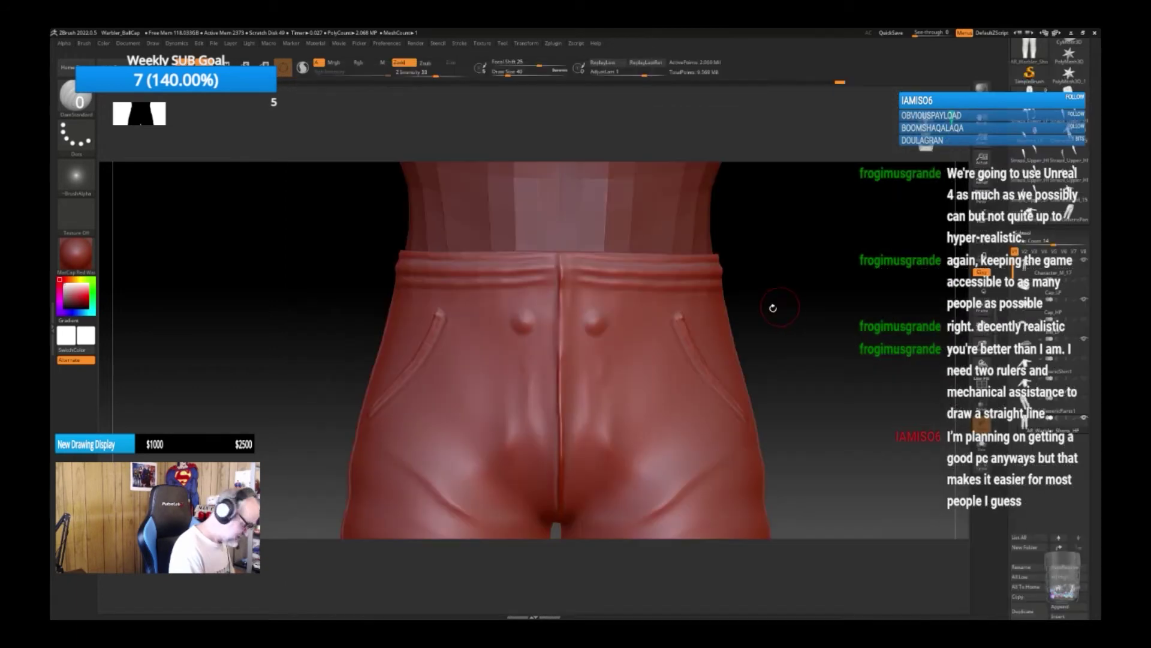
pyautogui.click(522, 312)
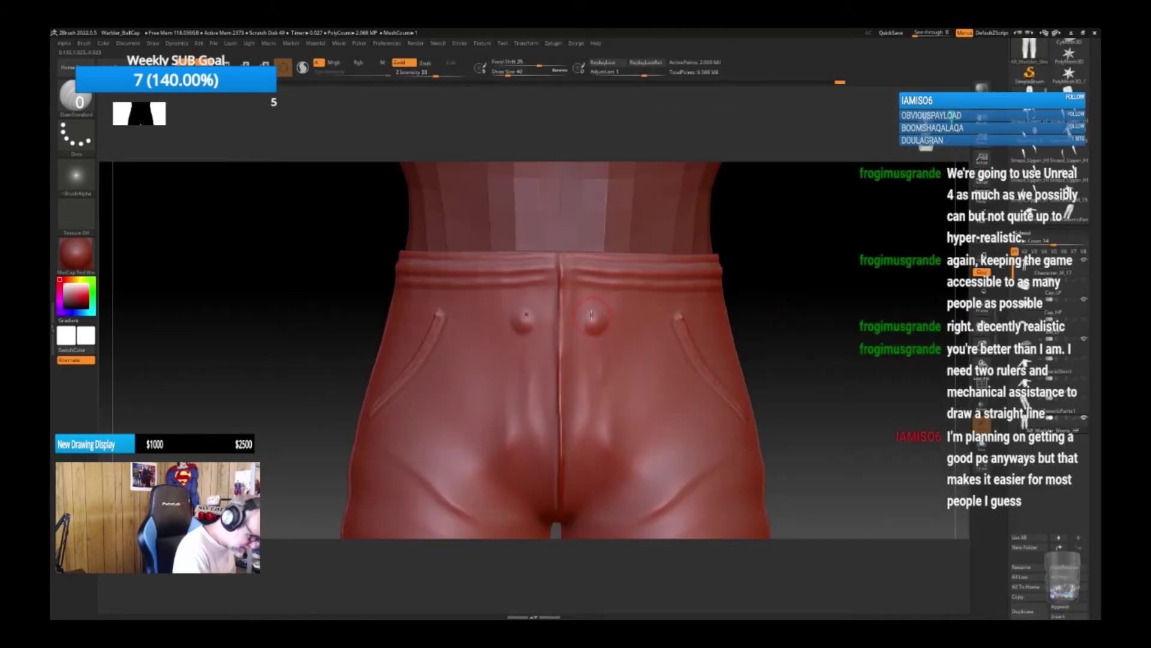
pyautogui.moveTo(591, 315)
pyautogui.mouseDown()
pyautogui.moveTo(587, 327)
pyautogui.moveTo(602, 312)
pyautogui.moveTo(596, 325)
pyautogui.mouseUp()
pyautogui.hotkey('ctrl', 'shift', 'z')
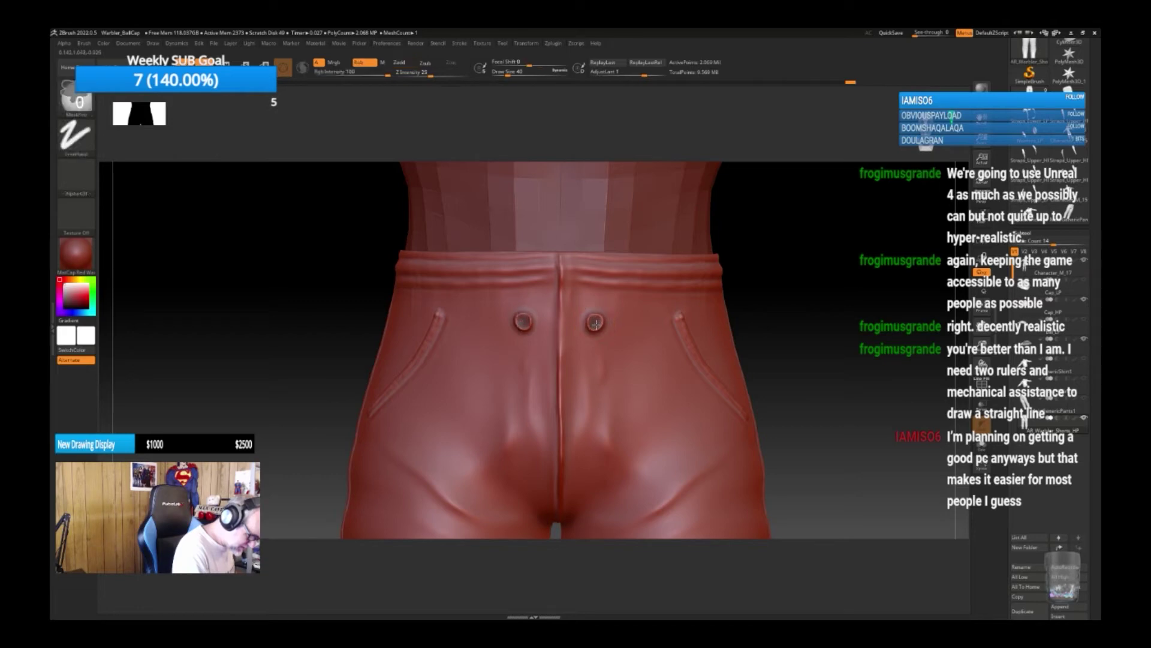
pyautogui.hotkey('ctrl', 'z')
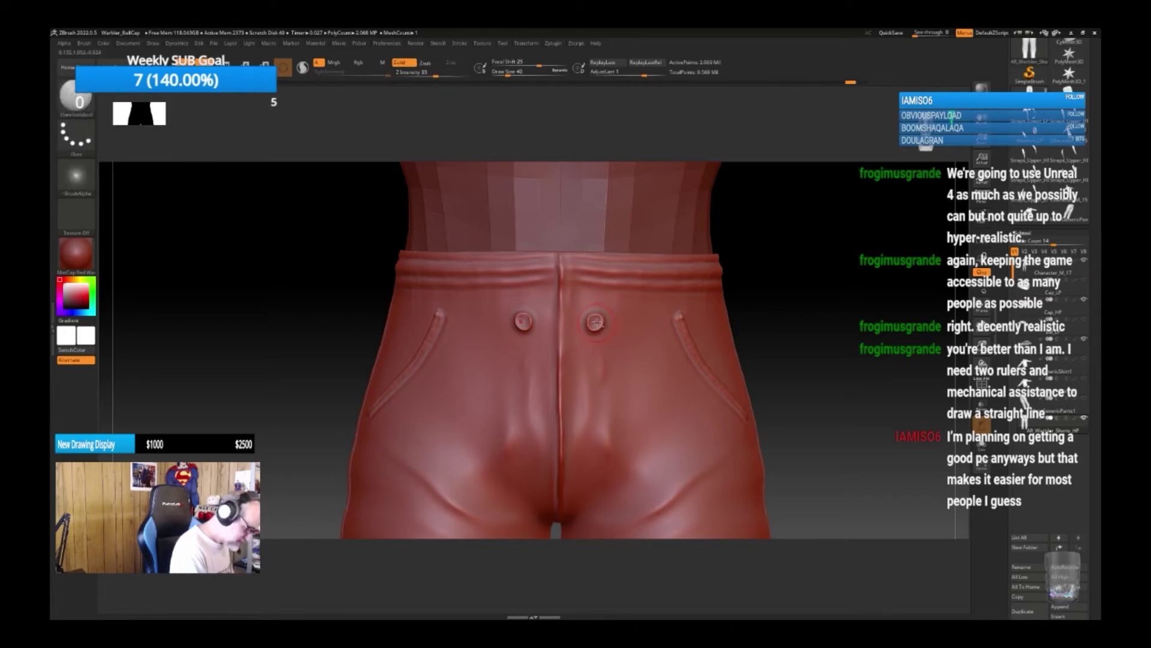
pyautogui.hotkey('ctrl', 'shift', 'z')
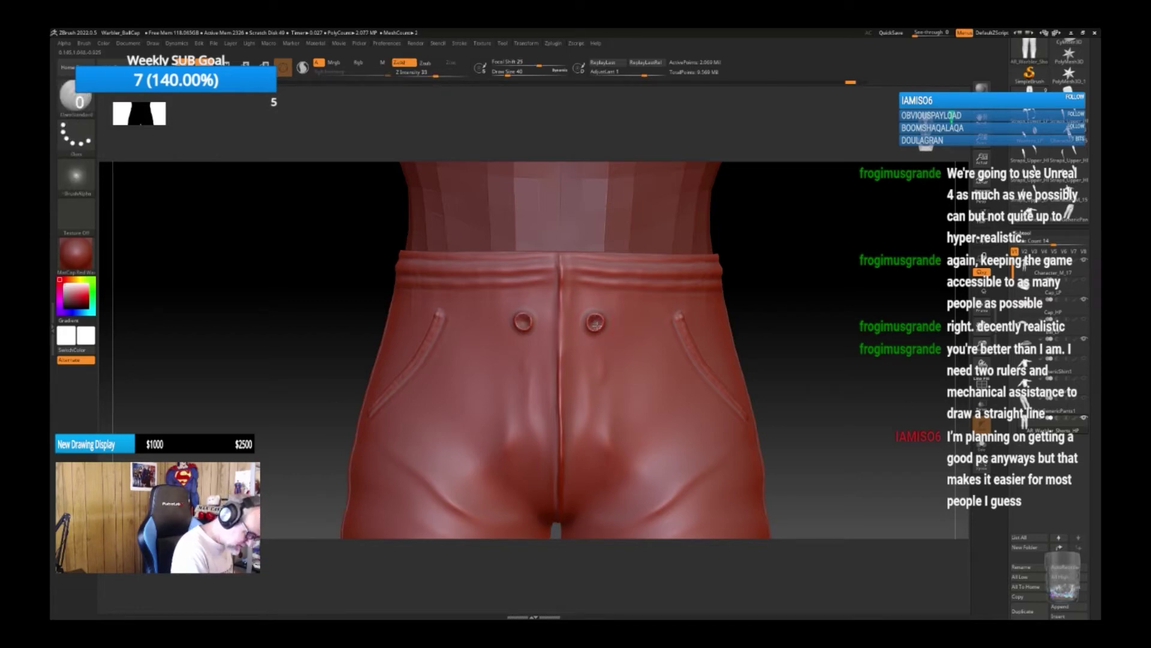
# Undo the carved grooves and the round bumps below the waistband.
pyautogui.keyDown('ctrl'); pyautogui.click(665, 388); pyautogui.keyUp('ctrl')
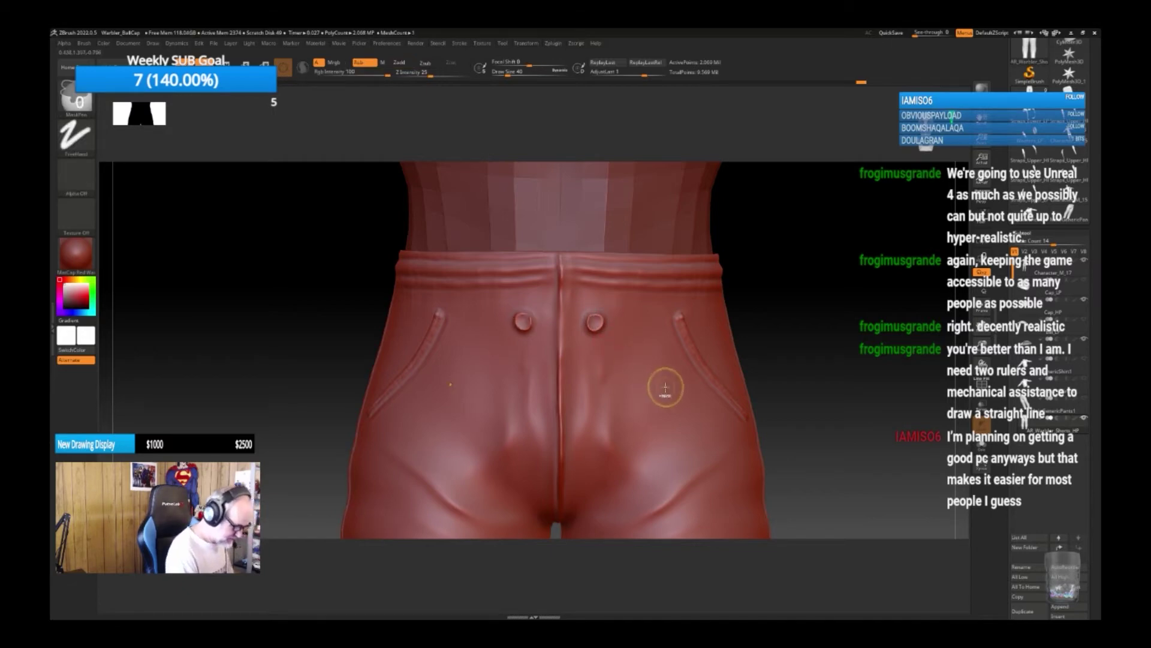
pyautogui.keyDown('ctrl'); pyautogui.click(664, 387); pyautogui.keyUp('ctrl')
pyautogui.hotkey('ctrl', 'z')
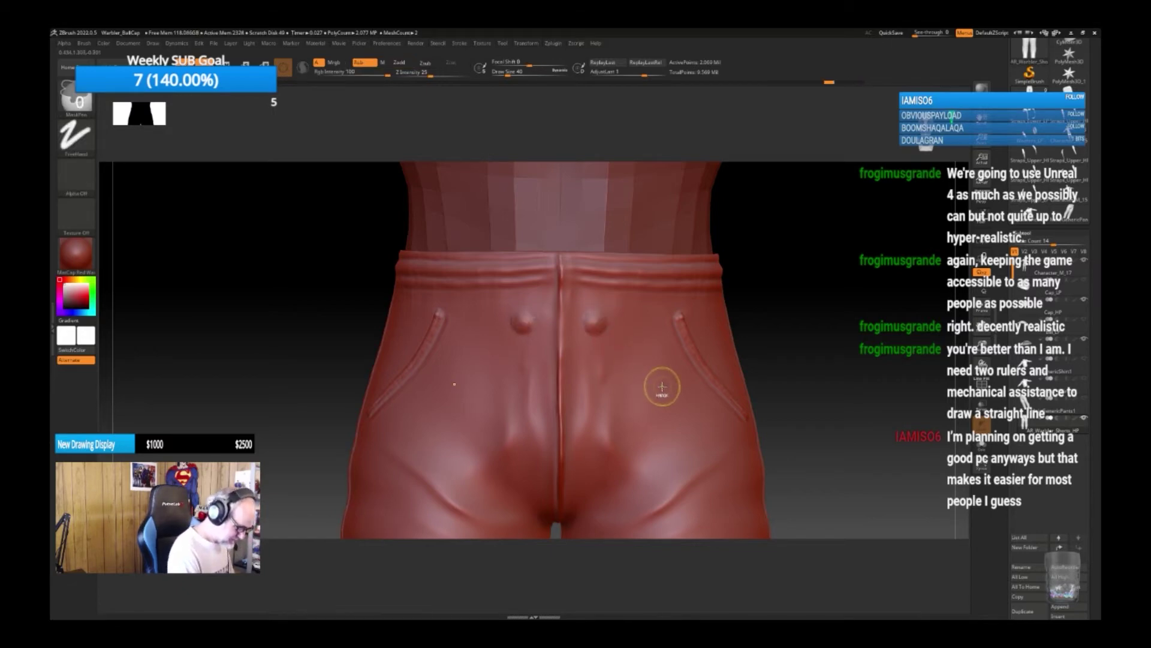
pyautogui.hotkey('ctrl', 'z')
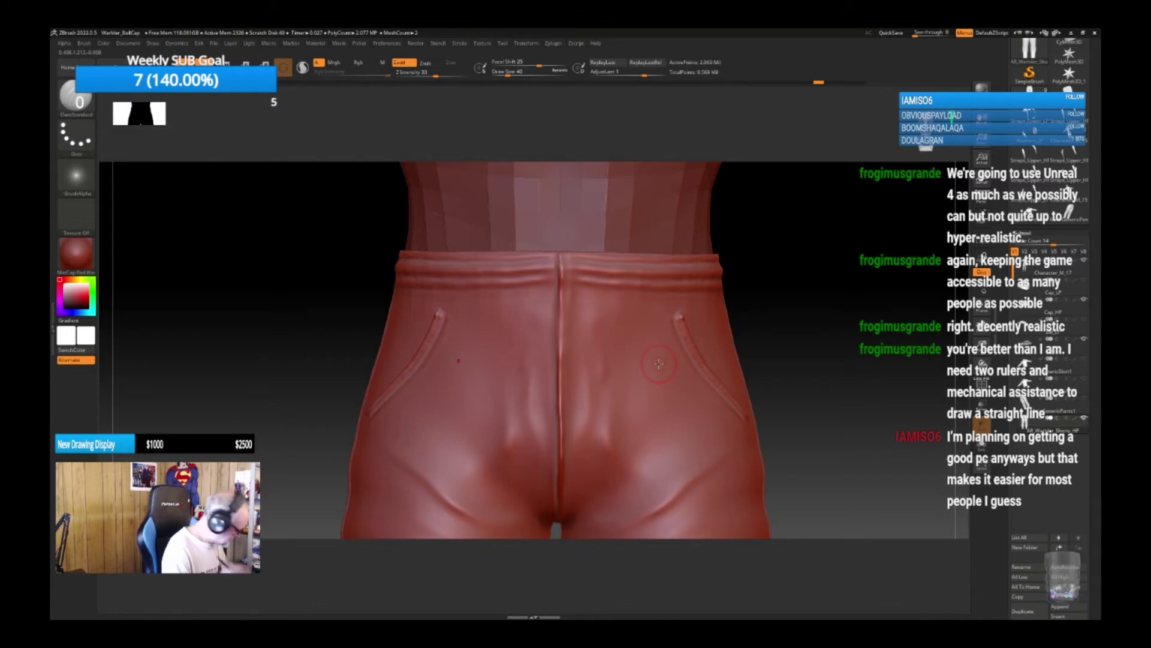
# Stamp a mirrored pair of round eyelets below the waistband beside the centre seam with a ring-shaped alpha brush.
pyautogui.press('b')
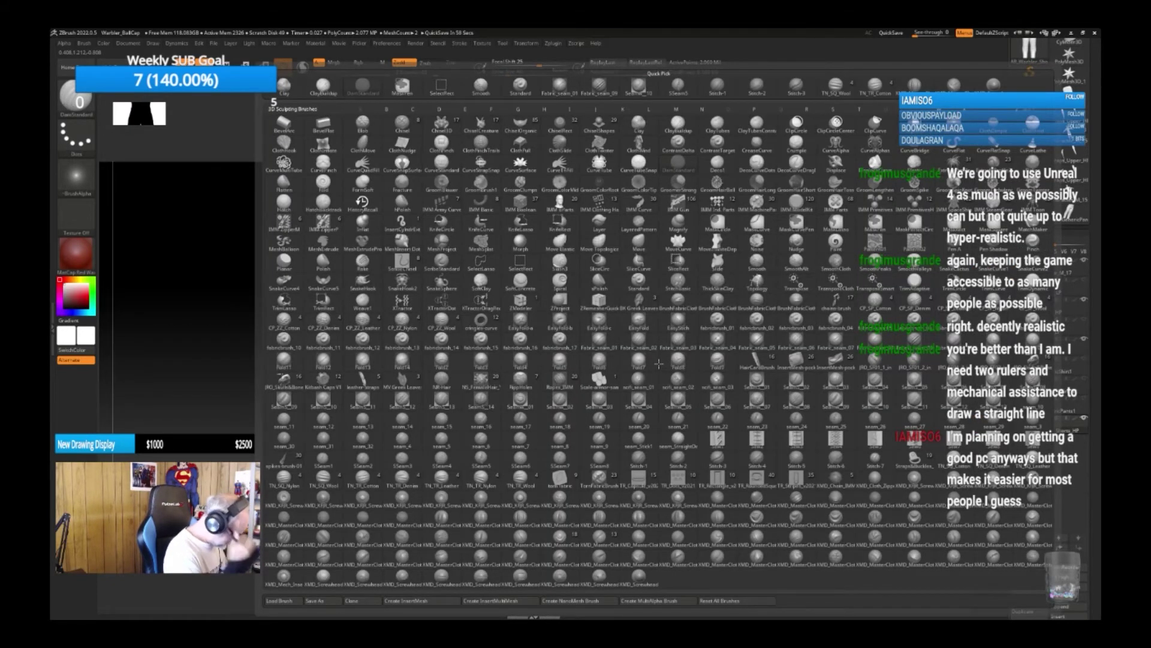
pyautogui.click(288, 574)
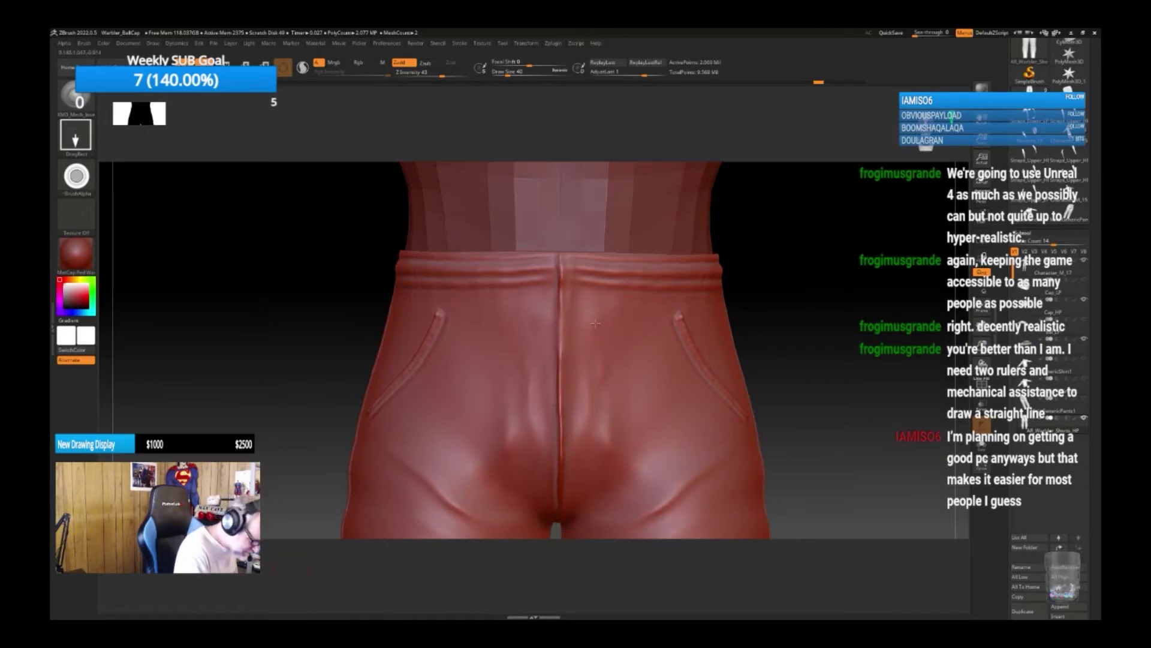
pyautogui.moveTo(595, 324)
pyautogui.mouseDown()
pyautogui.moveTo(601, 334)
pyautogui.moveTo(596, 318)
pyautogui.moveTo(604, 325)
pyautogui.mouseUp()
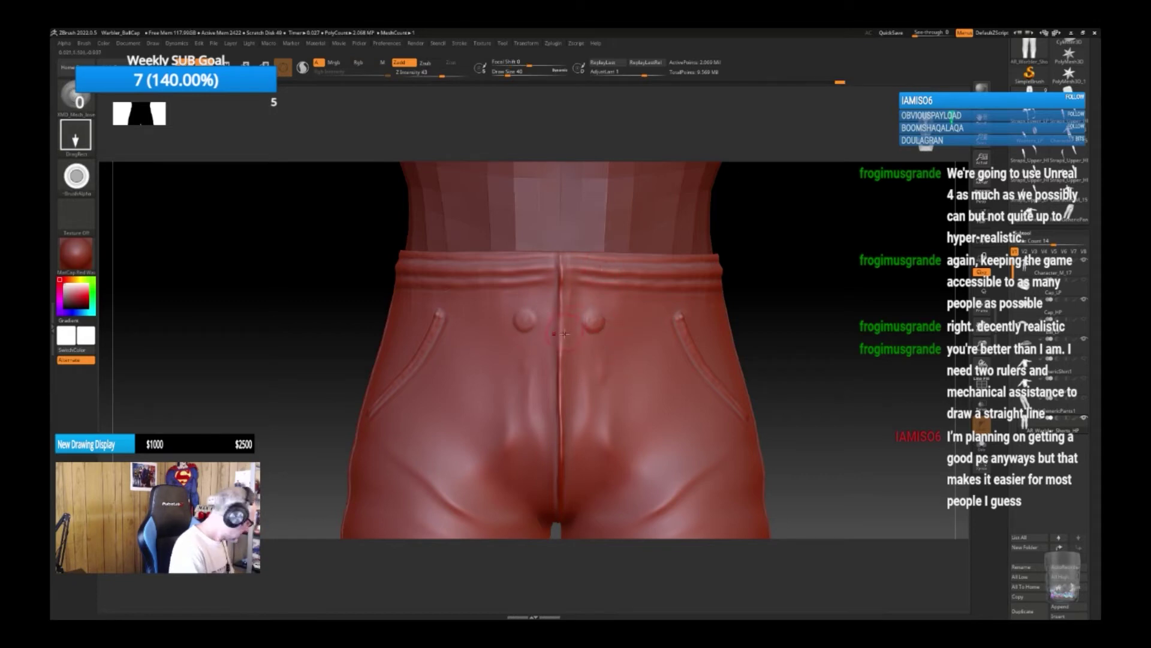
# Sculpt drawstrings hanging from the two eyelets beside the centre front seam with a clay brush.
pyautogui.press('b')
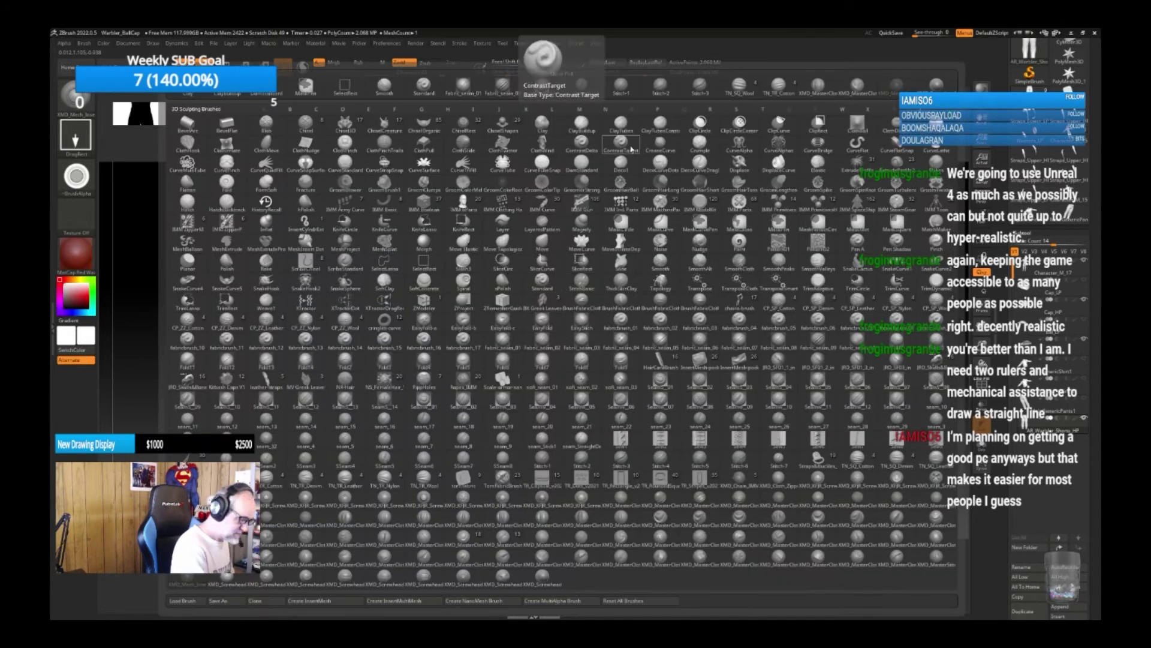
pyautogui.click(624, 125)
pyautogui.moveTo(595, 313); pyautogui.dragTo(603, 405)
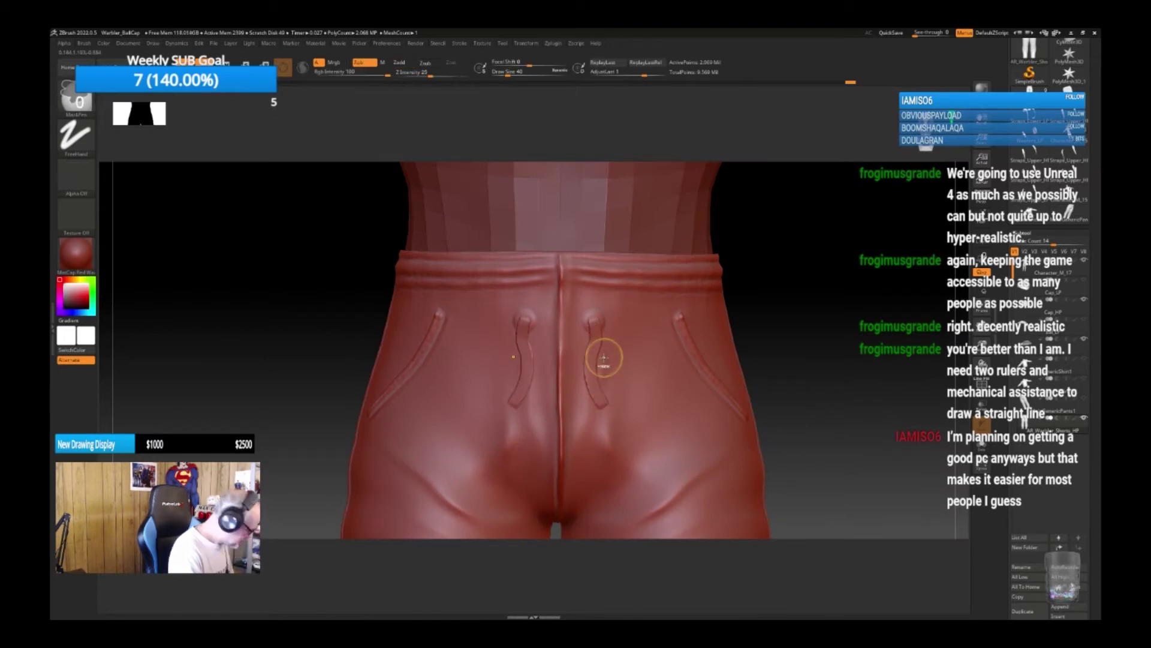
# Undo the drawstring strokes and resculpt thinner drawstrings hanging from the eyelets with the clay brush, smoothing their upper ends.
pyautogui.hotkey('ctrl', 'z')
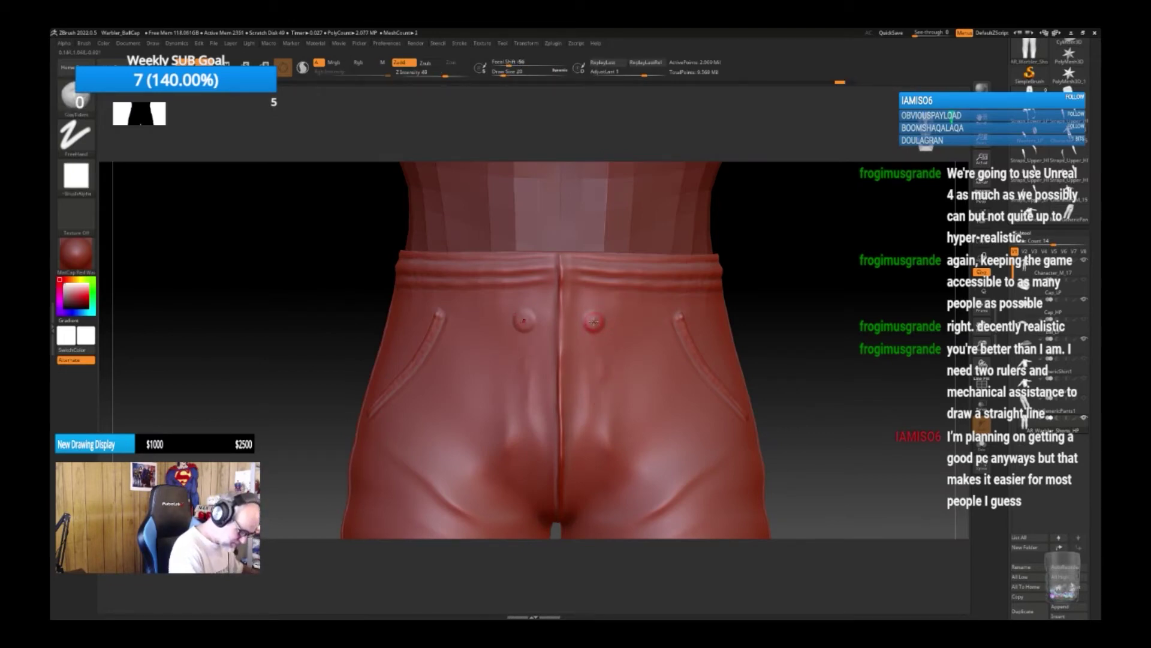
pyautogui.moveTo(594, 322); pyautogui.dragTo(596, 345)
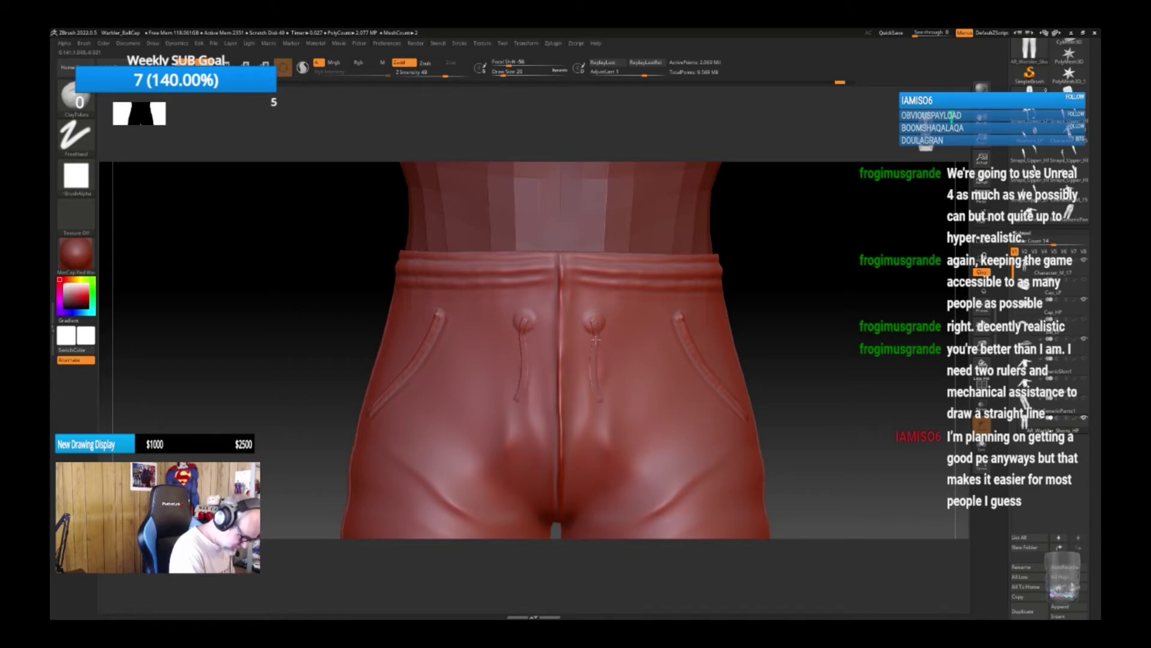
pyautogui.press('shift')
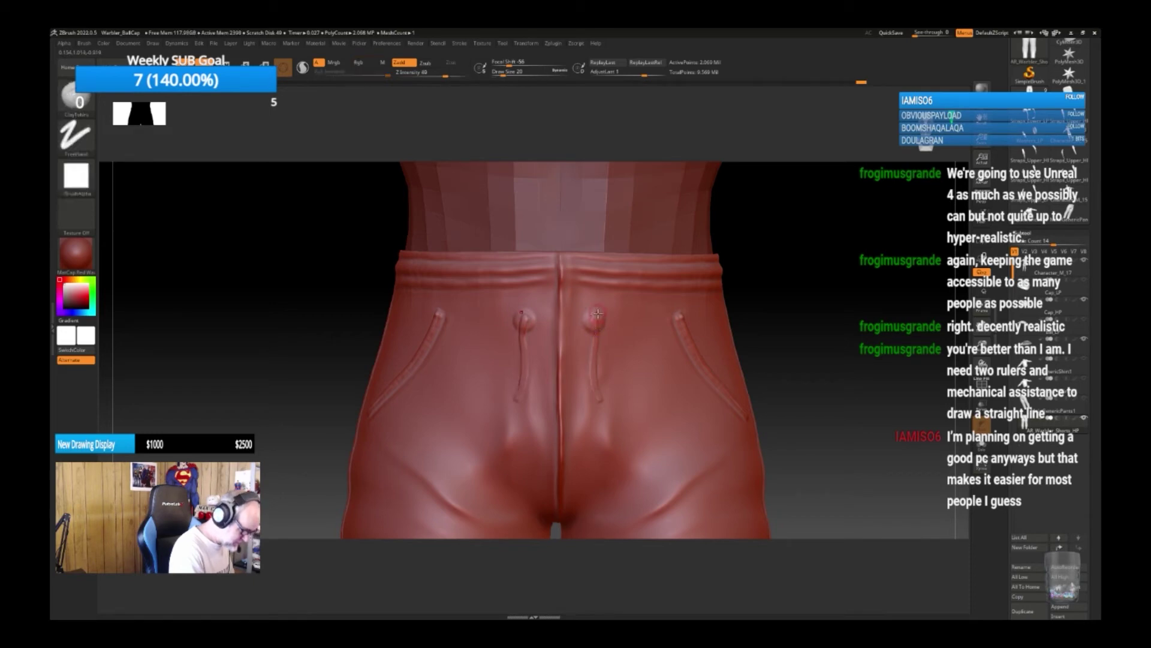
# Carve the eyelet holes and drawstring outlines with DamStandard after adjusting its focal shift, smoothing the cuts around the eyelets.
pyautogui.press('b')
pyautogui.click(634, 346)
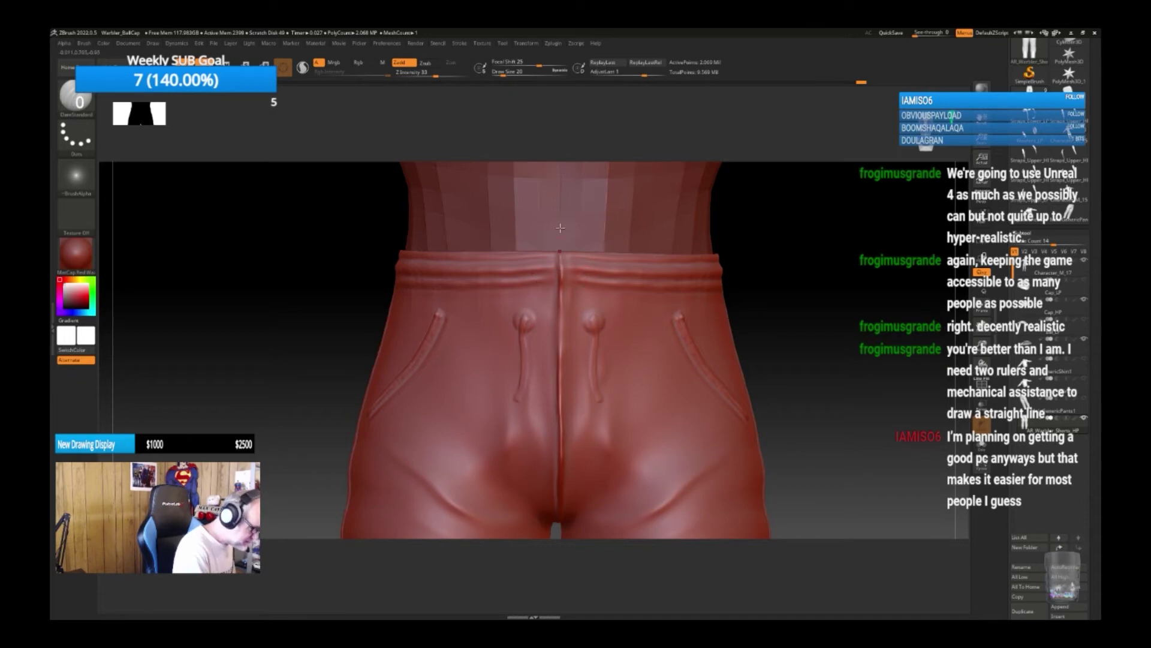
pyautogui.press('space')
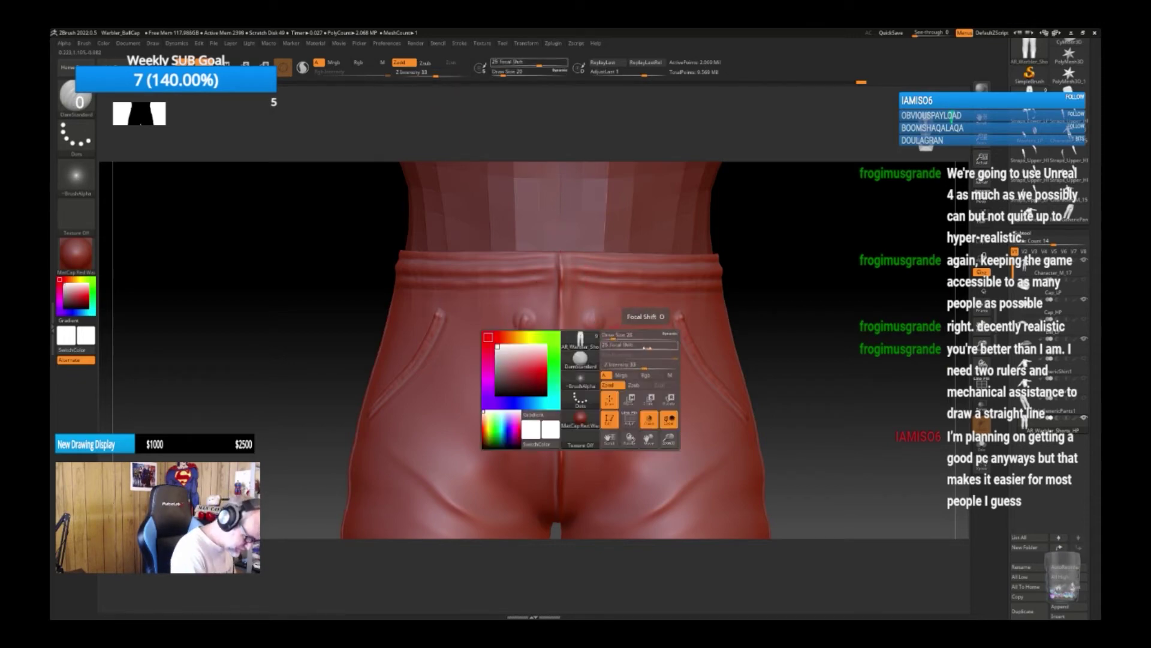
pyautogui.click(638, 348)
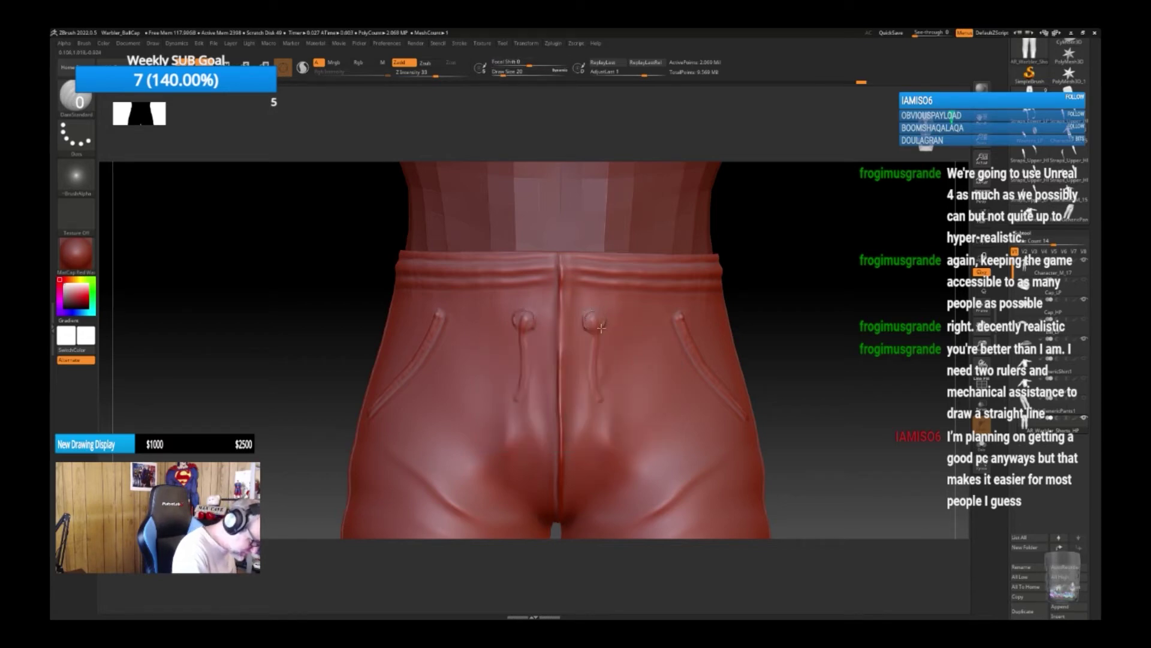
pyautogui.keyDown('shift'); pyautogui.moveTo(602, 328); pyautogui.dragTo(594, 323); pyautogui.keyUp('shift')
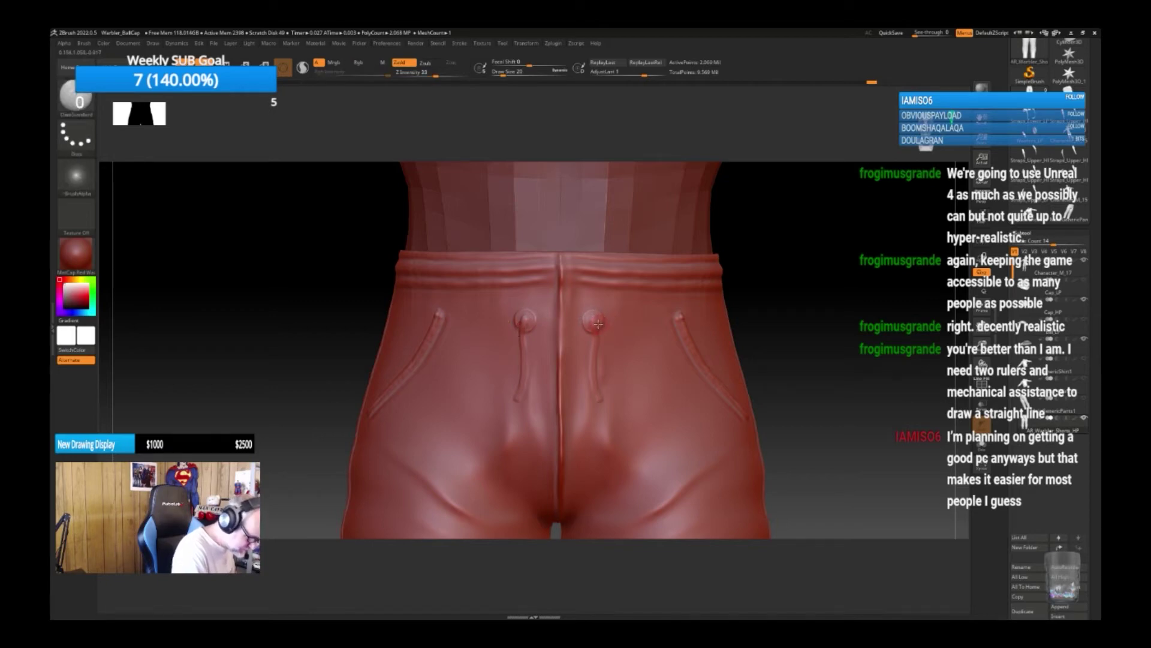
pyautogui.click(591, 321)
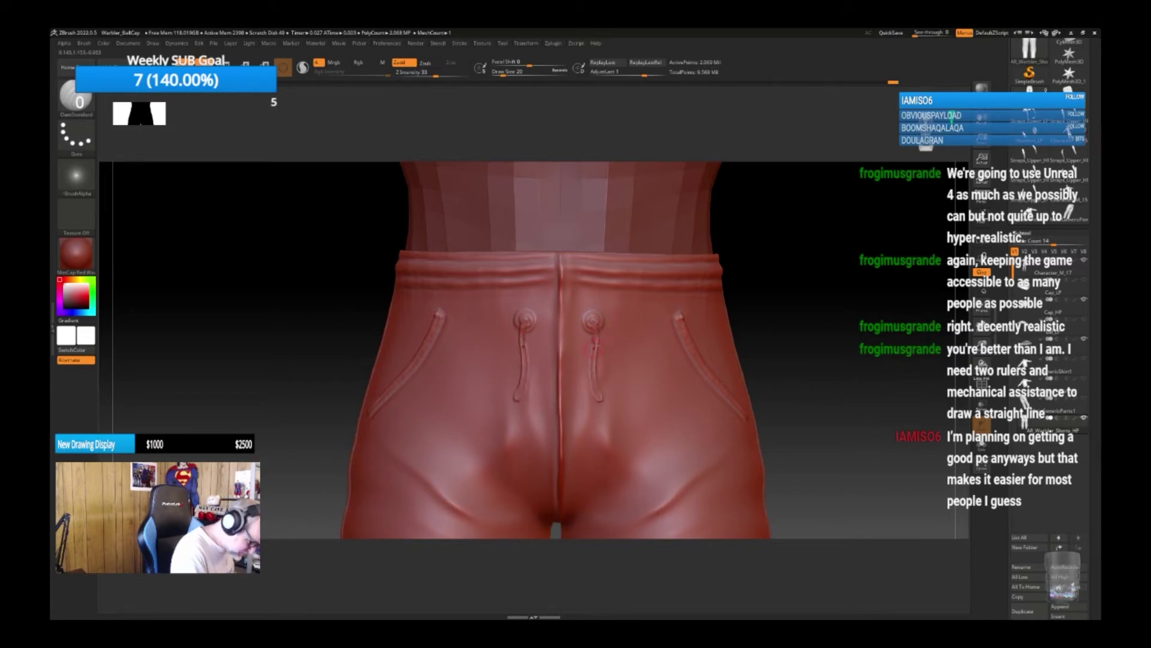
pyautogui.press('shift')
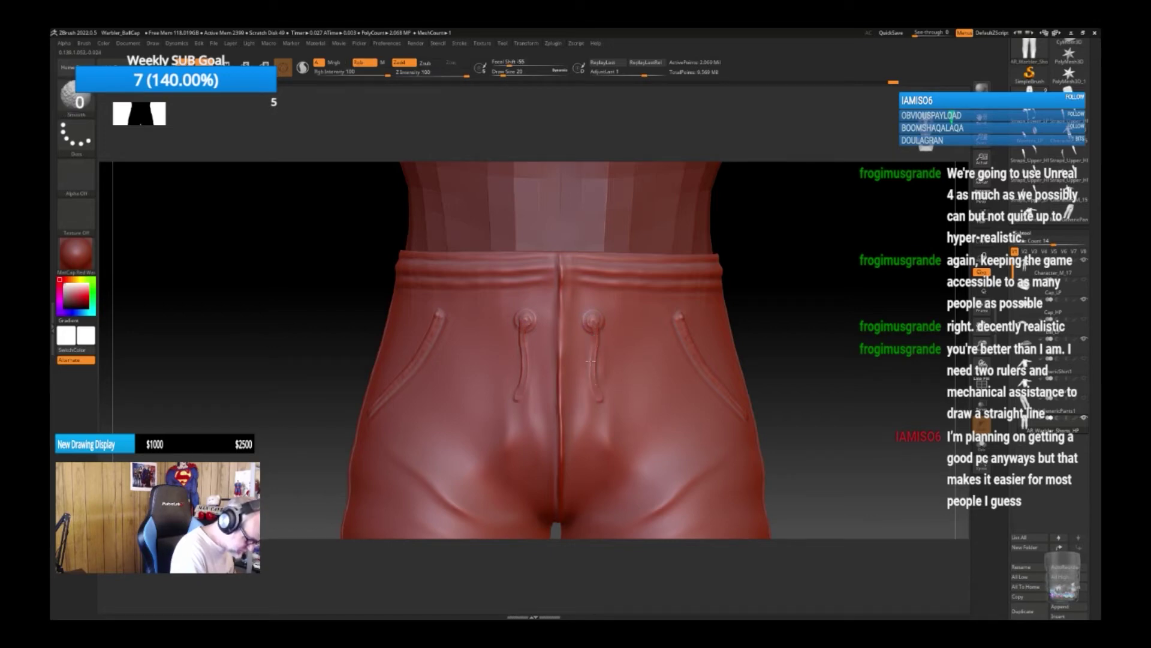
pyautogui.keyDown('shift'); pyautogui.moveTo(593, 327); pyautogui.dragTo(598, 330); pyautogui.keyUp('shift')
pyautogui.press('shift')
# Carve the fold creases running from the crotch towards the hips with DamStandard and smooth them.
pyautogui.keyDown('alt'); pyautogui.moveTo(819, 442); pyautogui.dragTo(809, 346); pyautogui.keyUp('alt')
pyautogui.moveTo(750, 432)
pyautogui.mouseDown()
pyautogui.moveTo(774, 439)
pyautogui.moveTo(720, 442)
pyautogui.moveTo(747, 438)
pyautogui.mouseUp()
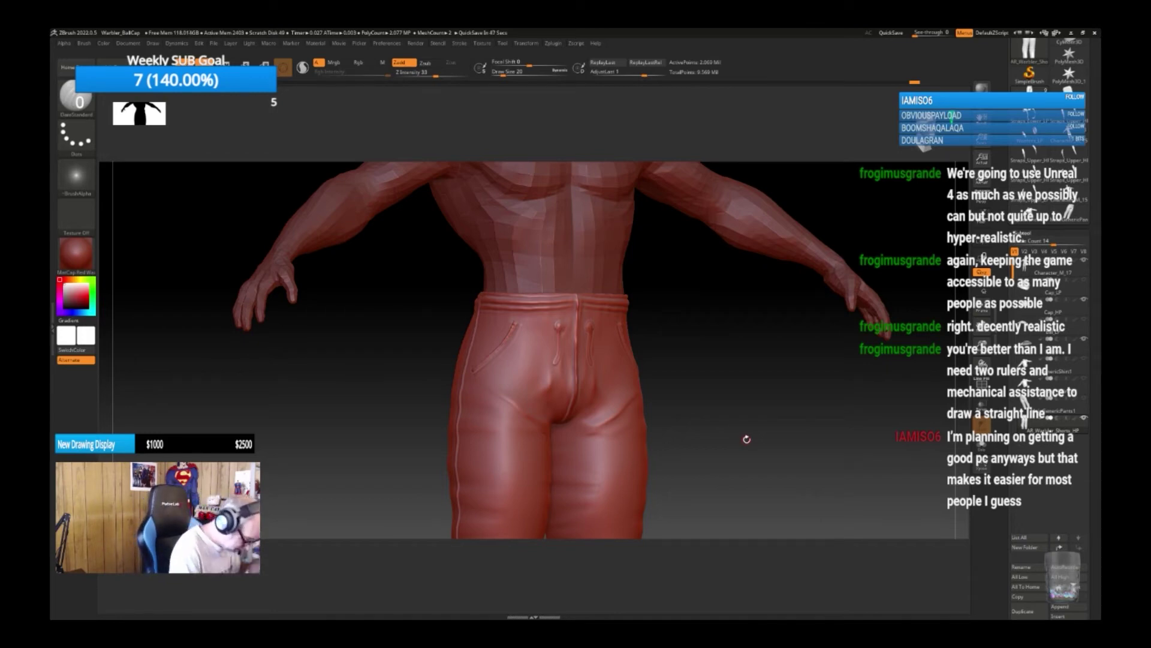
pyautogui.moveTo(711, 435); pyautogui.dragTo(668, 412)
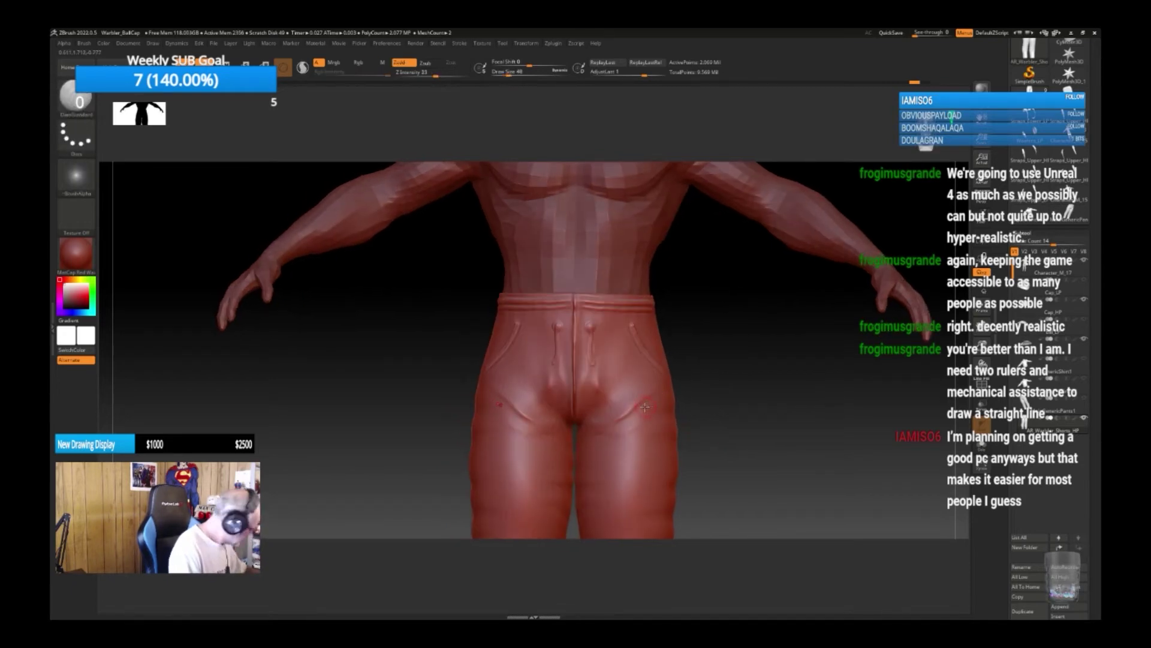
pyautogui.press('shift')
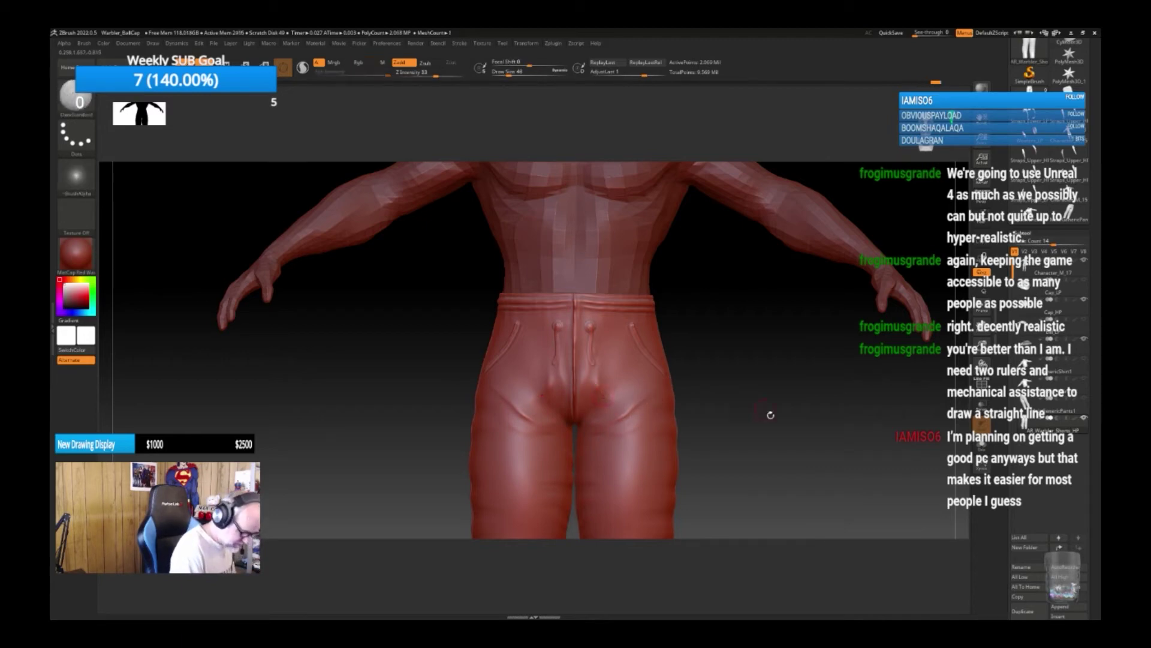
# Try stitching down the outer side seam with a seam stitch brush, changing its LazyMouse setting.
pyautogui.moveTo(768, 414)
pyautogui.mouseDown()
pyautogui.moveTo(738, 421)
pyautogui.moveTo(802, 404)
pyautogui.moveTo(752, 427)
pyautogui.moveTo(774, 427)
pyautogui.moveTo(714, 437)
pyautogui.mouseUp()
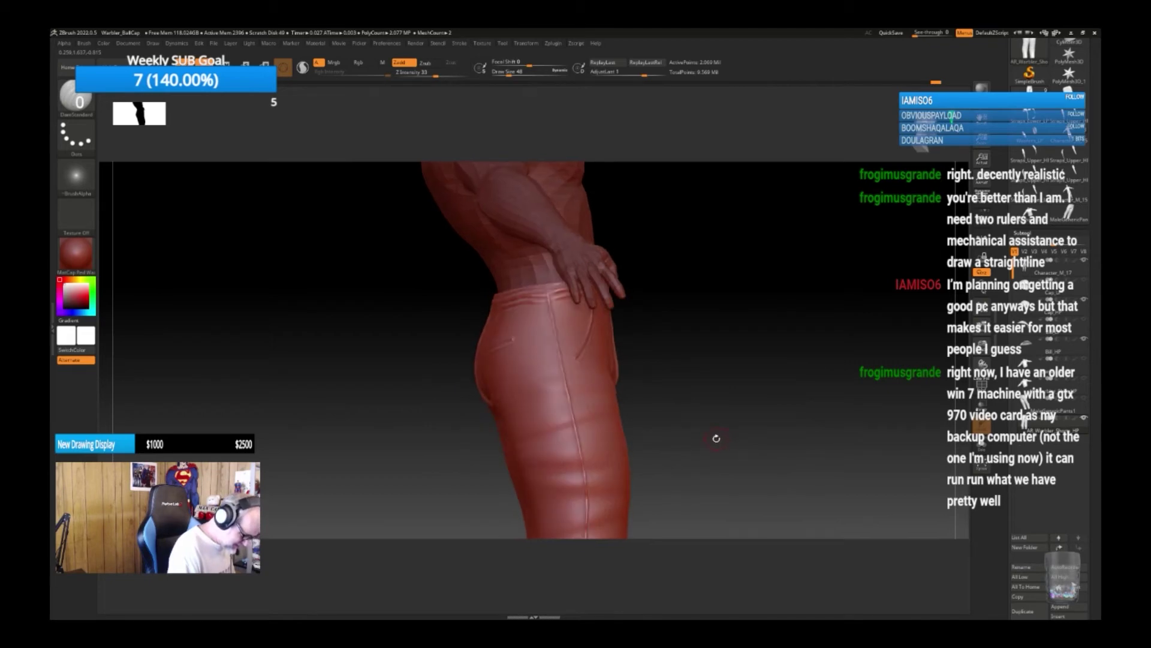
pyautogui.press('b')
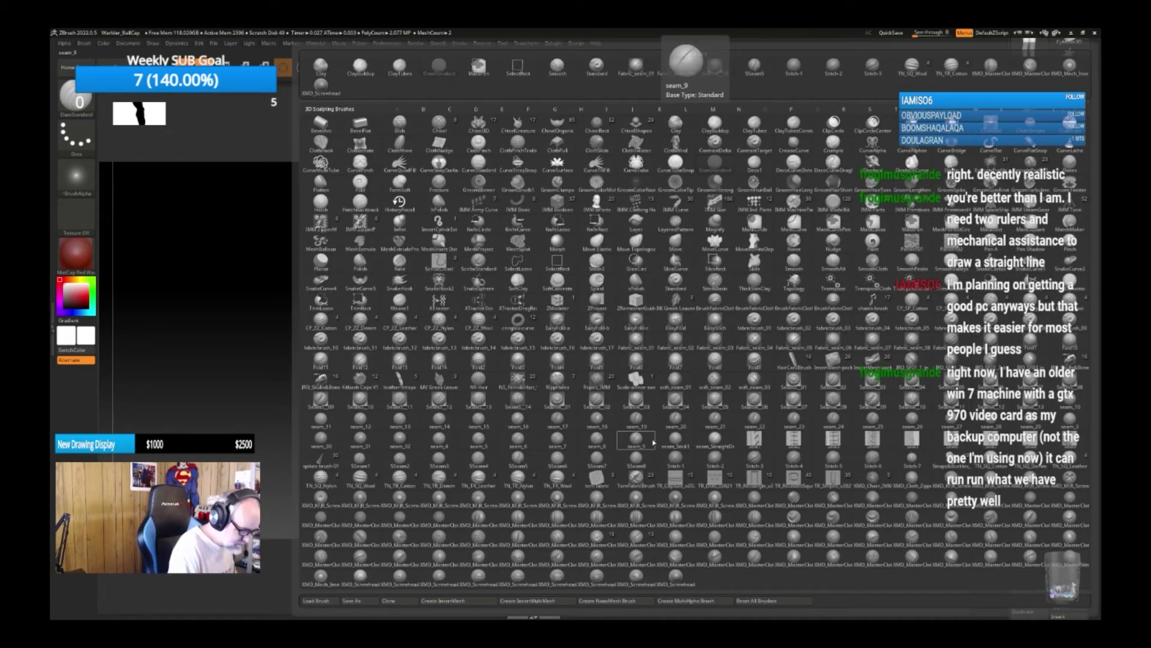
pyautogui.click(680, 440)
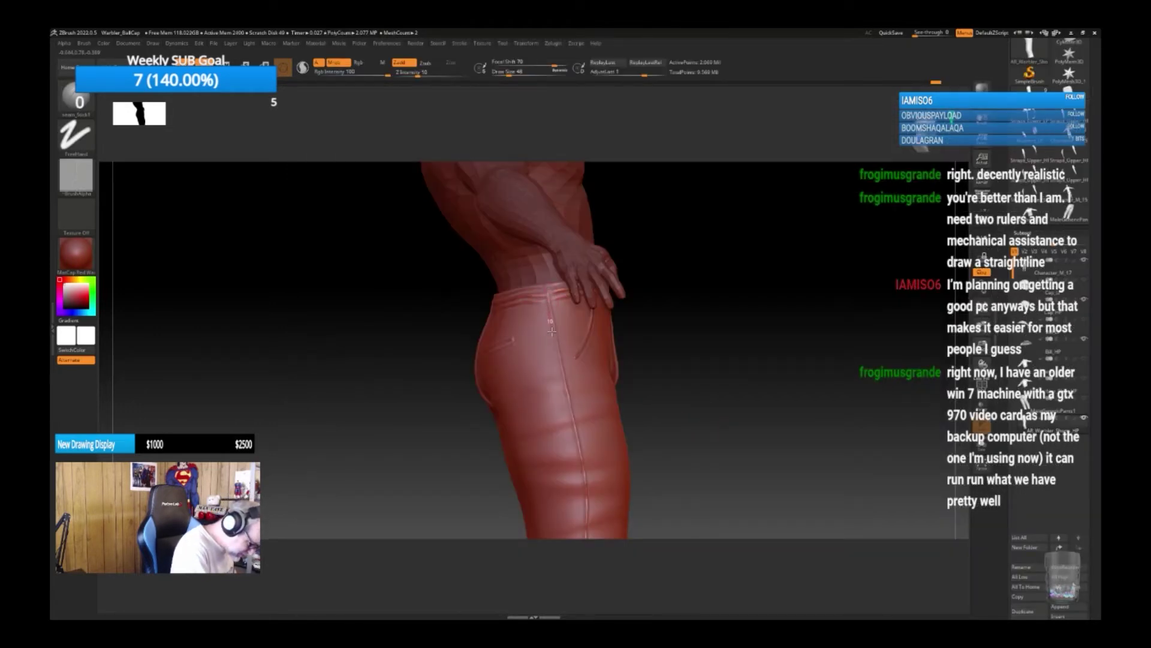
pyautogui.hotkey('ctrl', 'z')
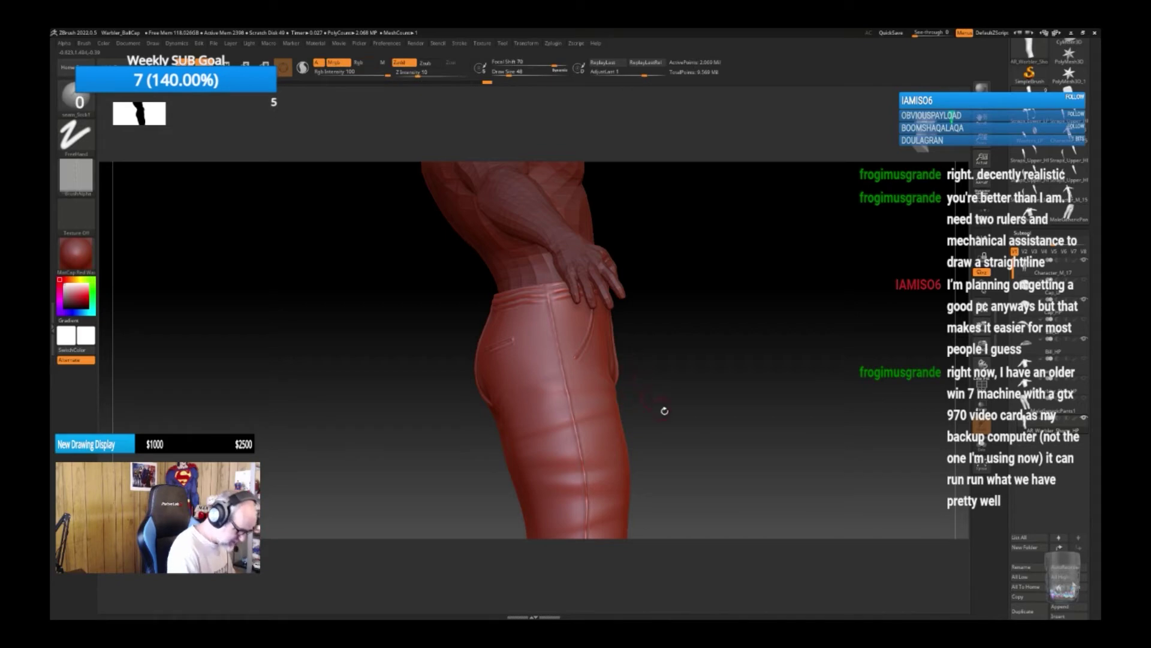
pyautogui.keyDown('alt'); pyautogui.moveTo(688, 411); pyautogui.dragTo(686, 415); pyautogui.keyUp('alt')
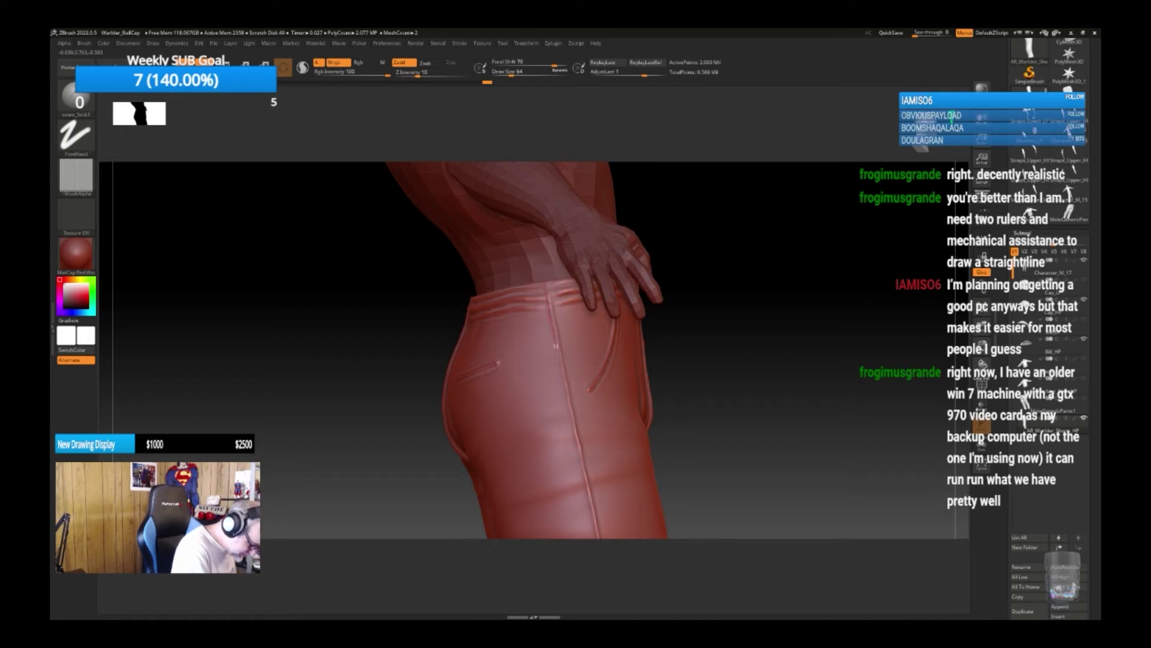
pyautogui.hotkey('ctrl', 'z')
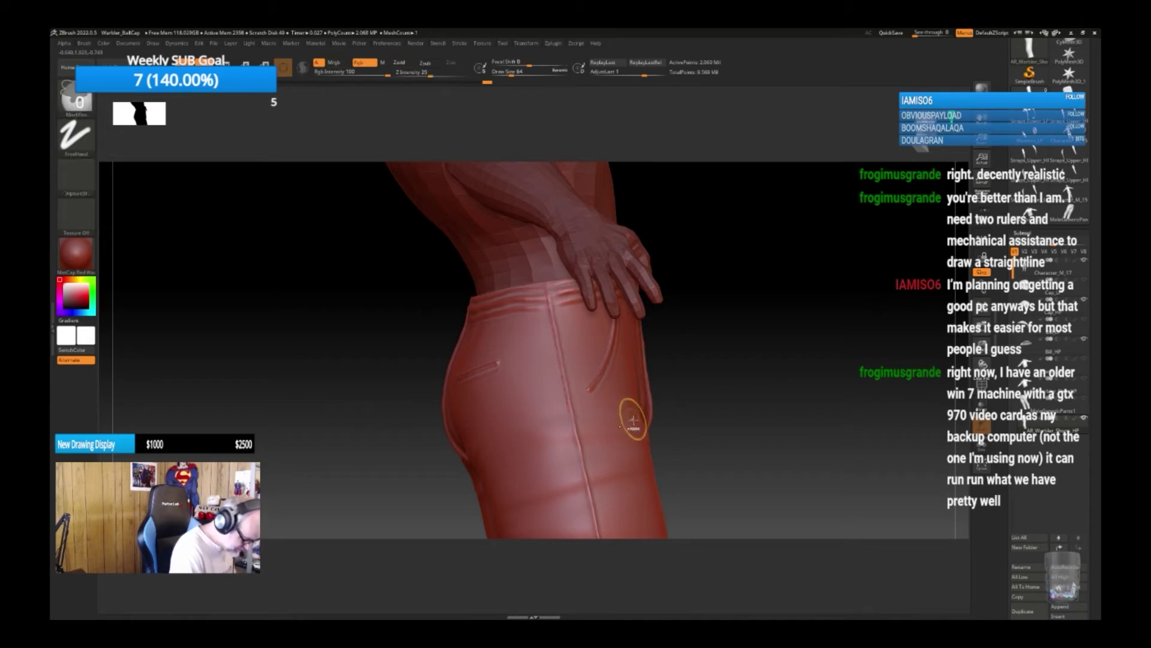
pyautogui.click(457, 45)
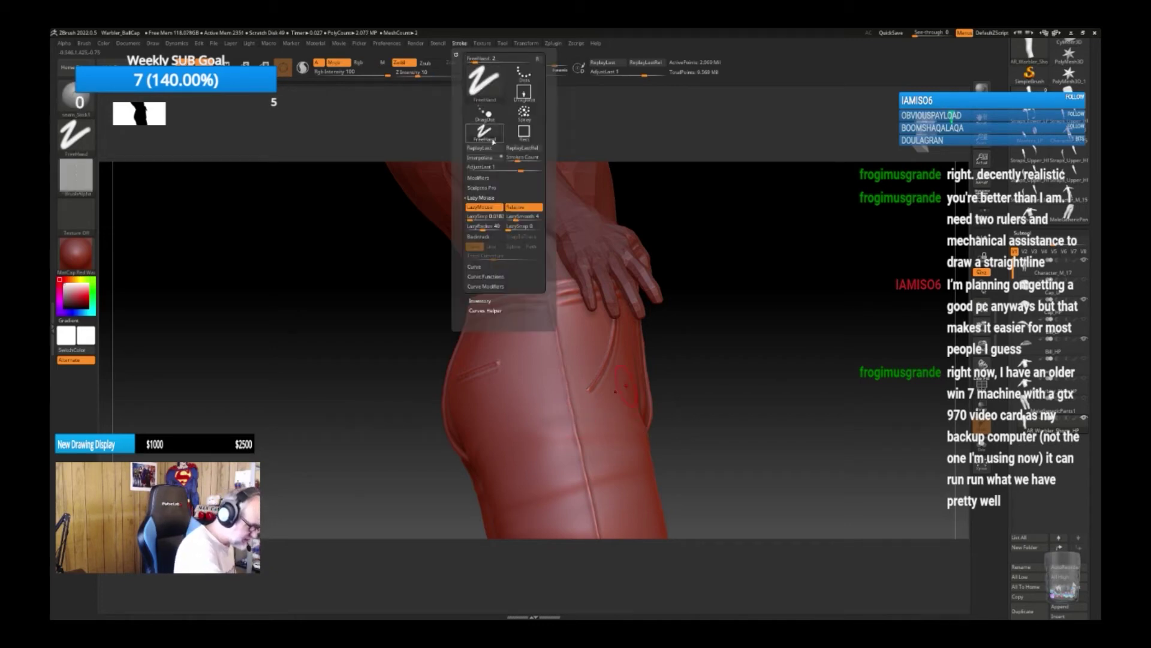
pyautogui.click(486, 208)
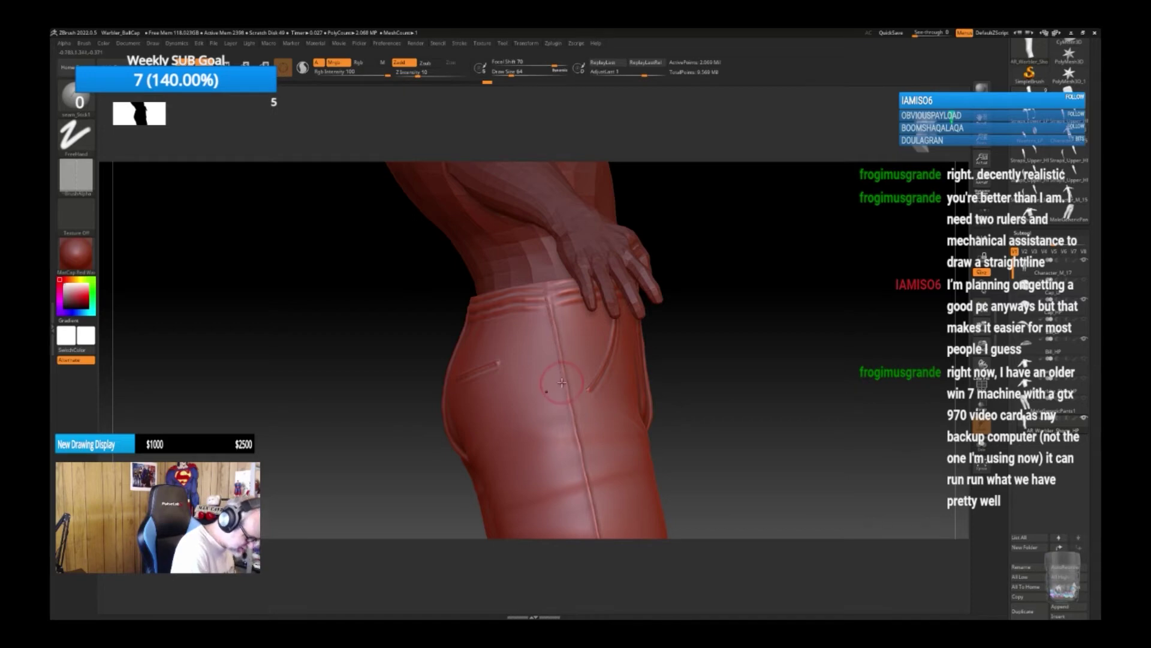
pyautogui.keyDown('alt'); pyautogui.moveTo(738, 412); pyautogui.dragTo(757, 491); pyautogui.keyUp('alt')
pyautogui.moveTo(828, 439); pyautogui.dragTo(824, 365, button='right')
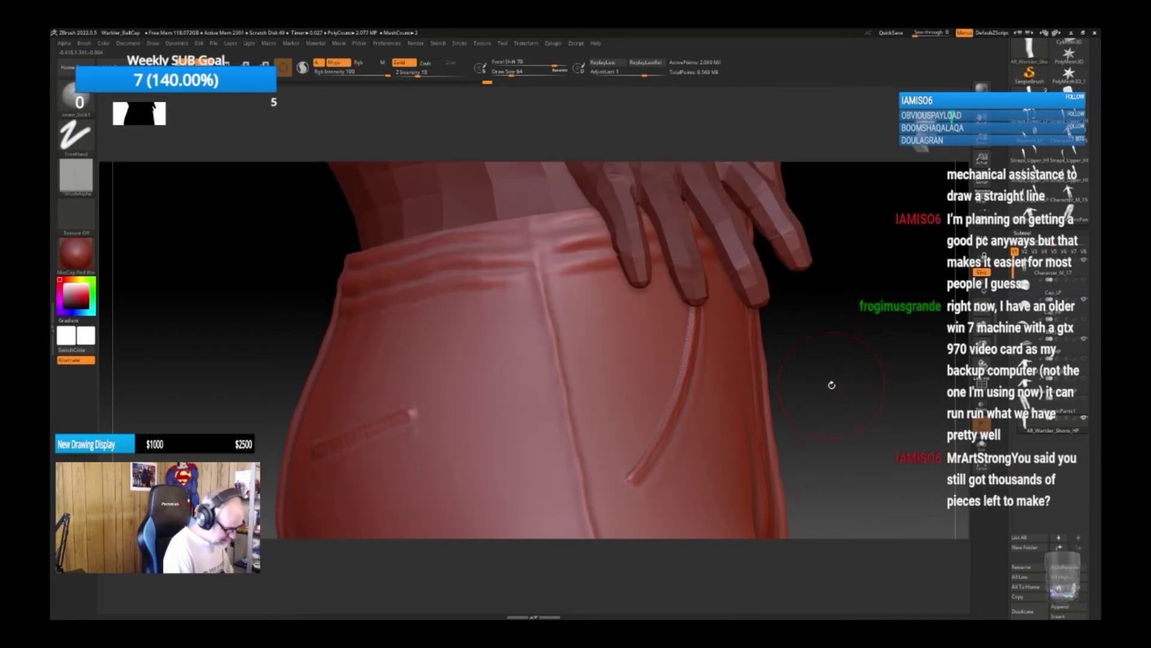
pyautogui.moveTo(833, 422); pyautogui.dragTo(799, 358, button='right')
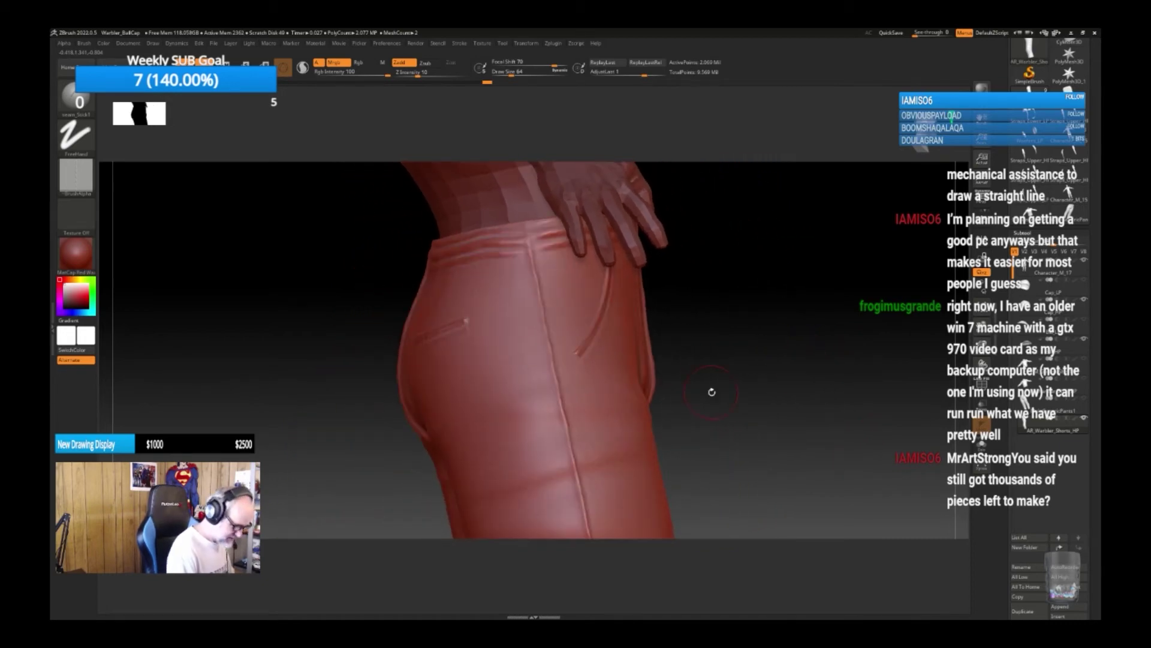
# Try carving a groove along the outer side seam below the waistband with DamStandard.
pyautogui.press('b')
pyautogui.press('d')
pyautogui.press('s')
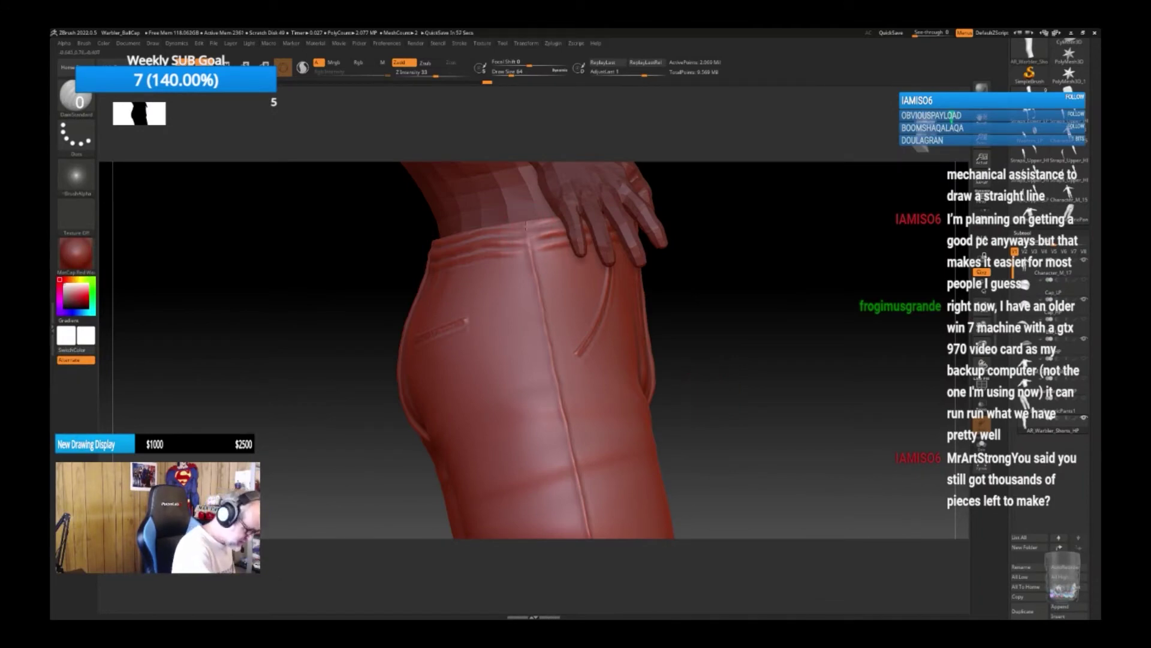
pyautogui.press('ctrl')
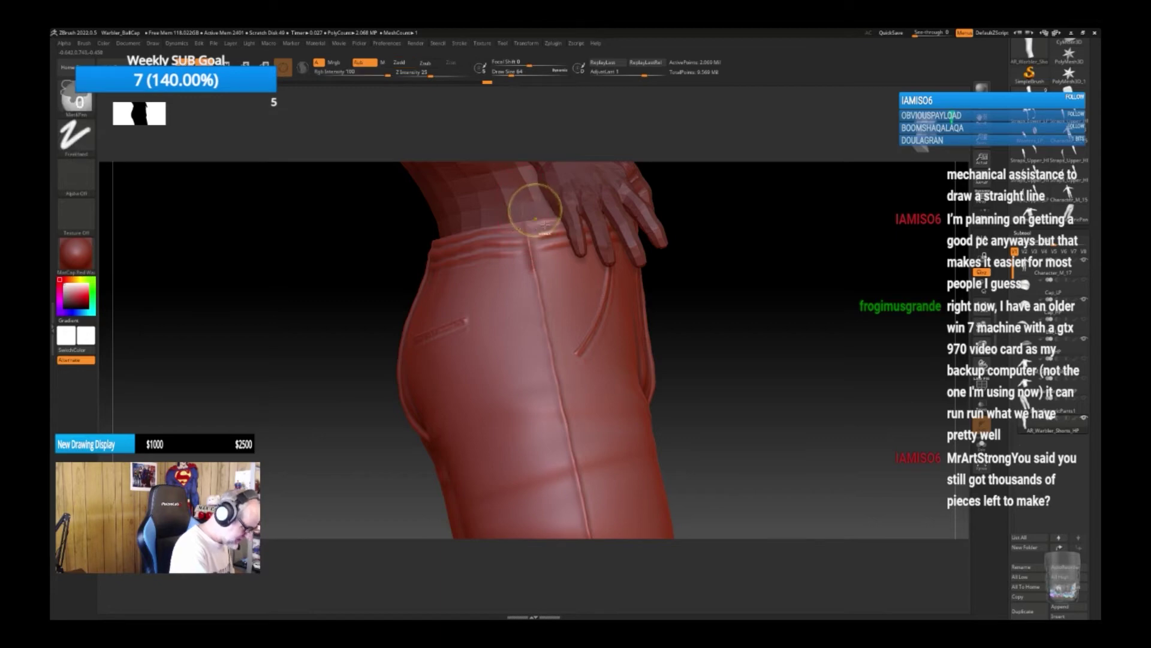
# Sculpt the outer side seam from the waistband down to the stitched hem with an XMD MasterCloth brush, detailing where they cross.
pyautogui.press('b')
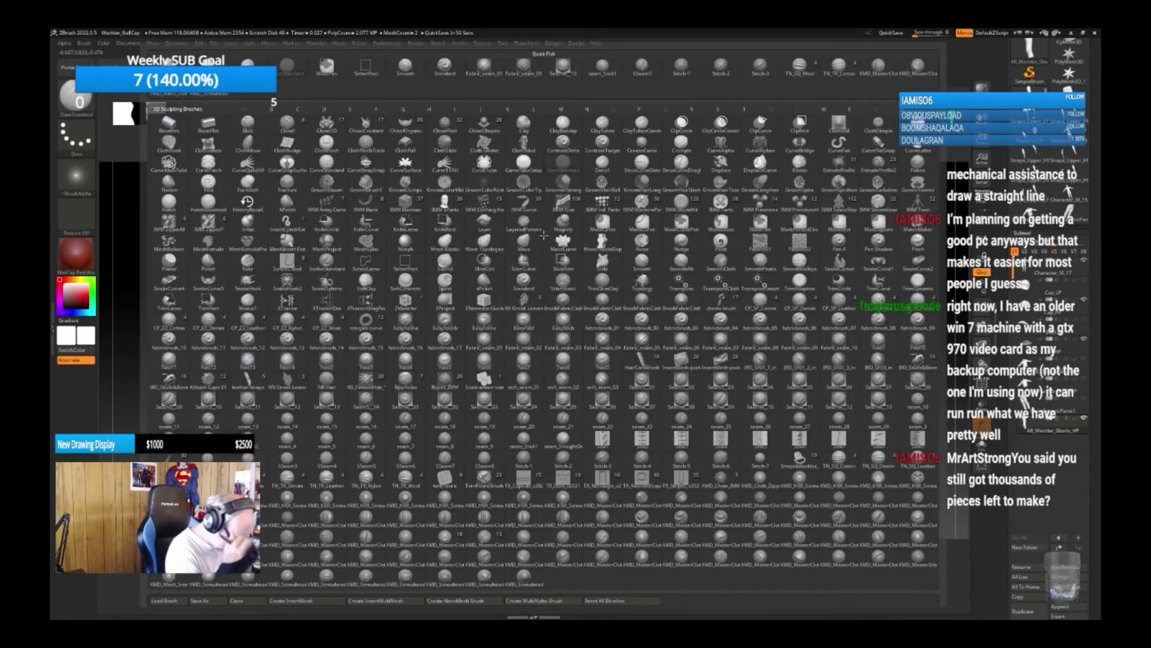
pyautogui.click(602, 537)
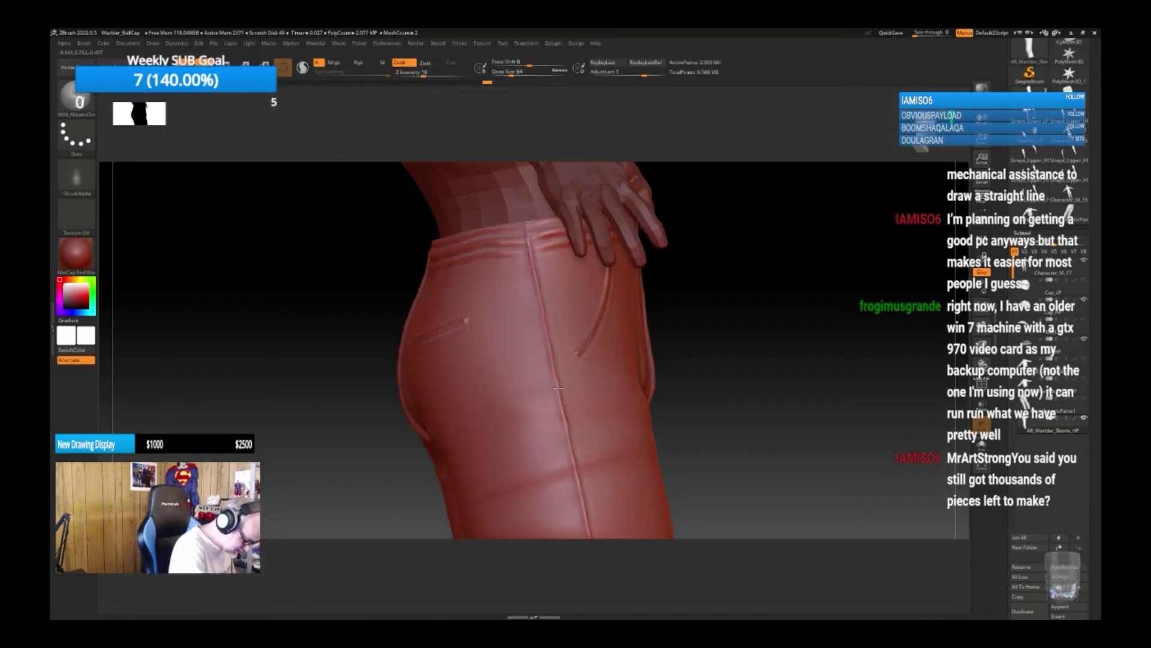
pyautogui.moveTo(729, 442)
pyautogui.keyDown('alt'); pyautogui.mouseDown()
pyautogui.moveTo(711, 358)
pyautogui.moveTo(634, 300)
pyautogui.mouseUp(); pyautogui.keyUp('alt')
pyautogui.moveTo(539, 283); pyautogui.dragTo(541, 299)
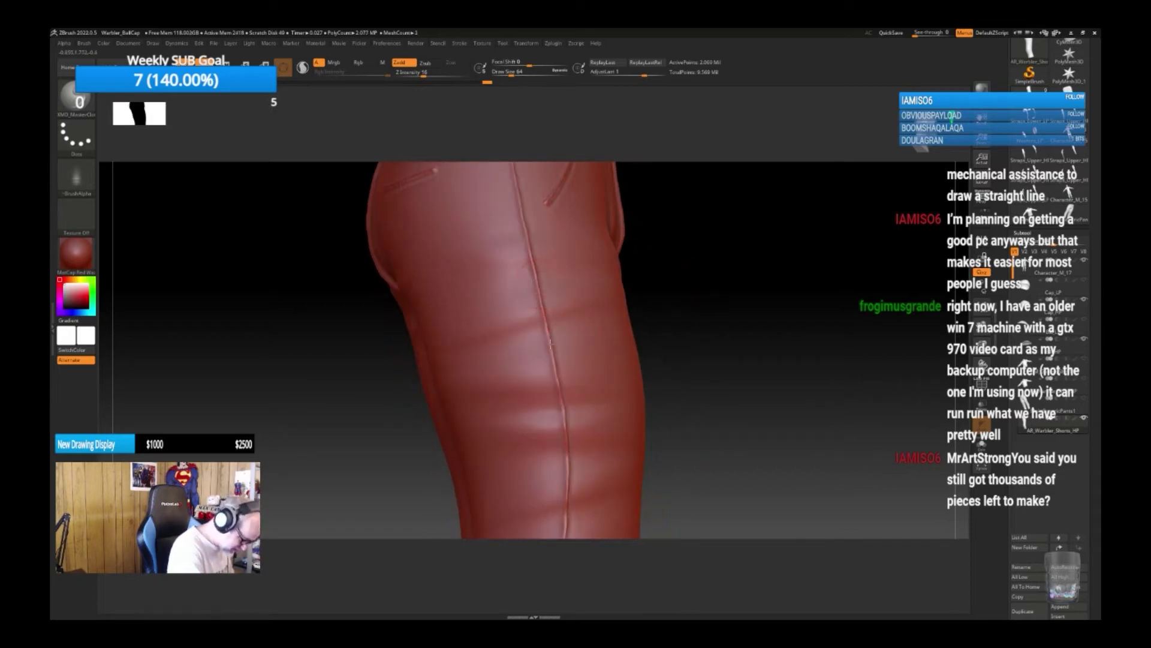
pyautogui.moveTo(550, 344); pyautogui.dragTo(566, 497)
pyautogui.keyDown('alt'); pyautogui.moveTo(712, 450); pyautogui.dragTo(735, 408); pyautogui.keyUp('alt')
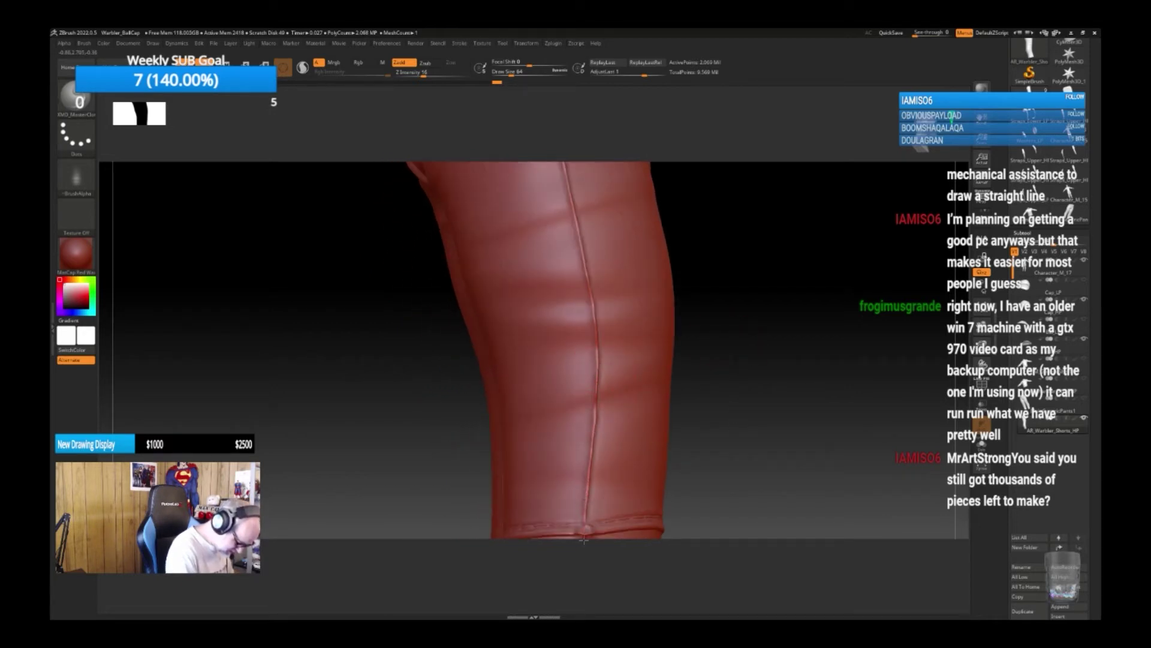
pyautogui.moveTo(586, 560)
pyautogui.mouseDown()
pyautogui.moveTo(742, 411)
pyautogui.moveTo(622, 435)
pyautogui.mouseUp()
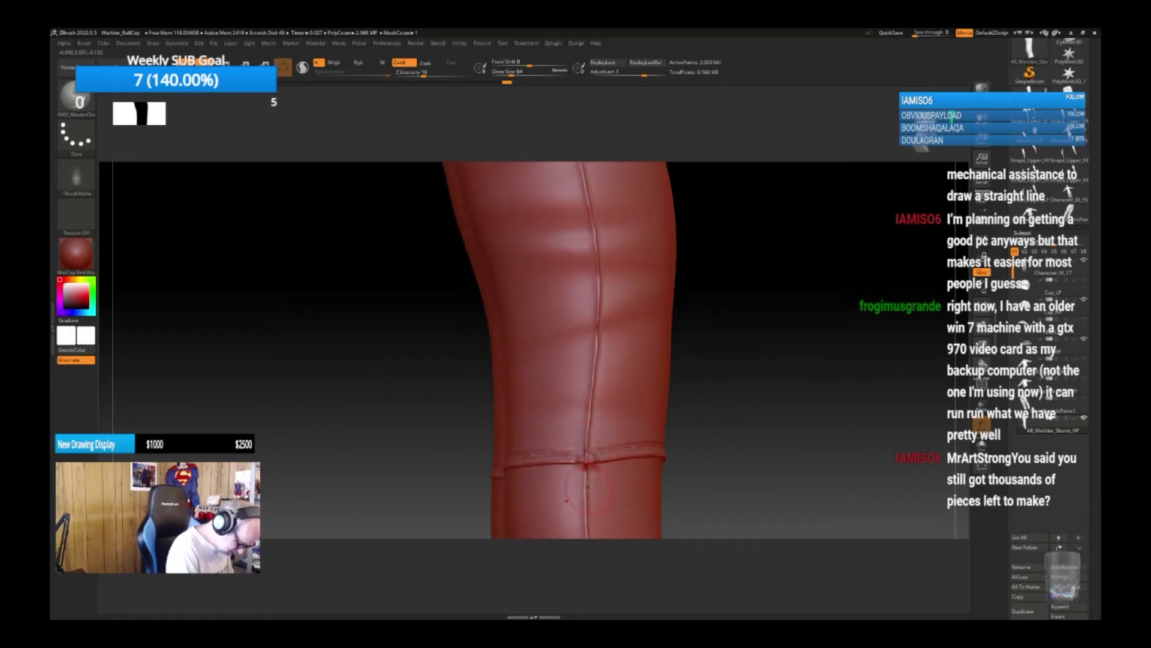
pyautogui.moveTo(747, 445)
pyautogui.mouseDown()
pyautogui.moveTo(761, 437)
pyautogui.moveTo(757, 447)
pyautogui.moveTo(707, 439)
pyautogui.mouseUp()
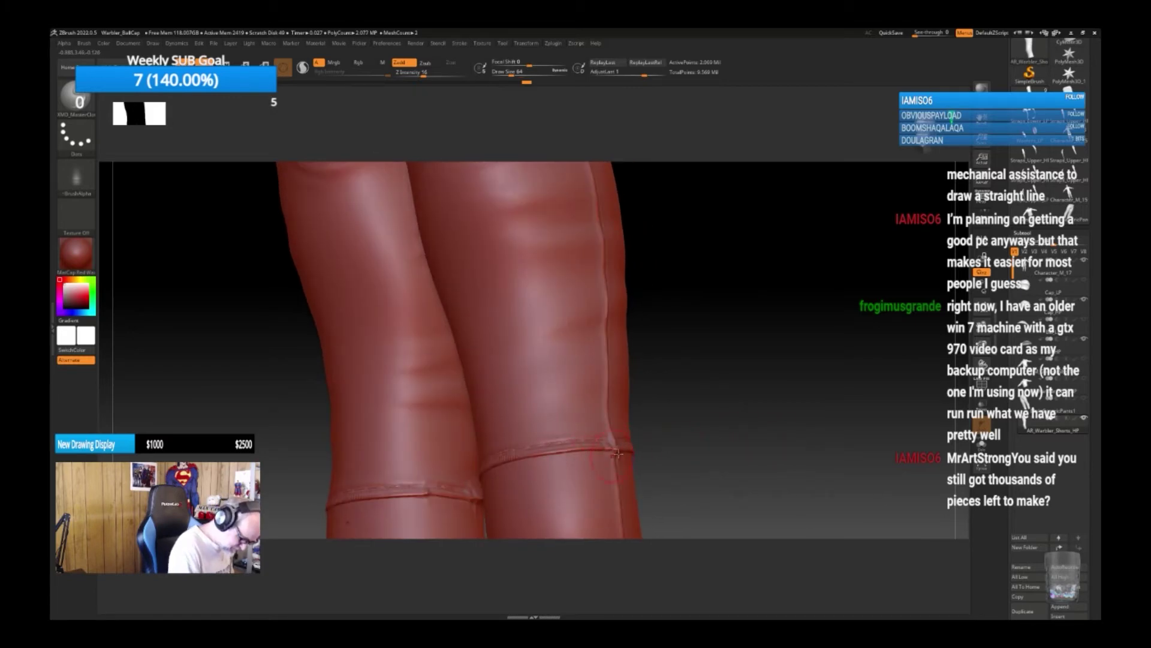
pyautogui.moveTo(694, 441); pyautogui.dragTo(655, 451)
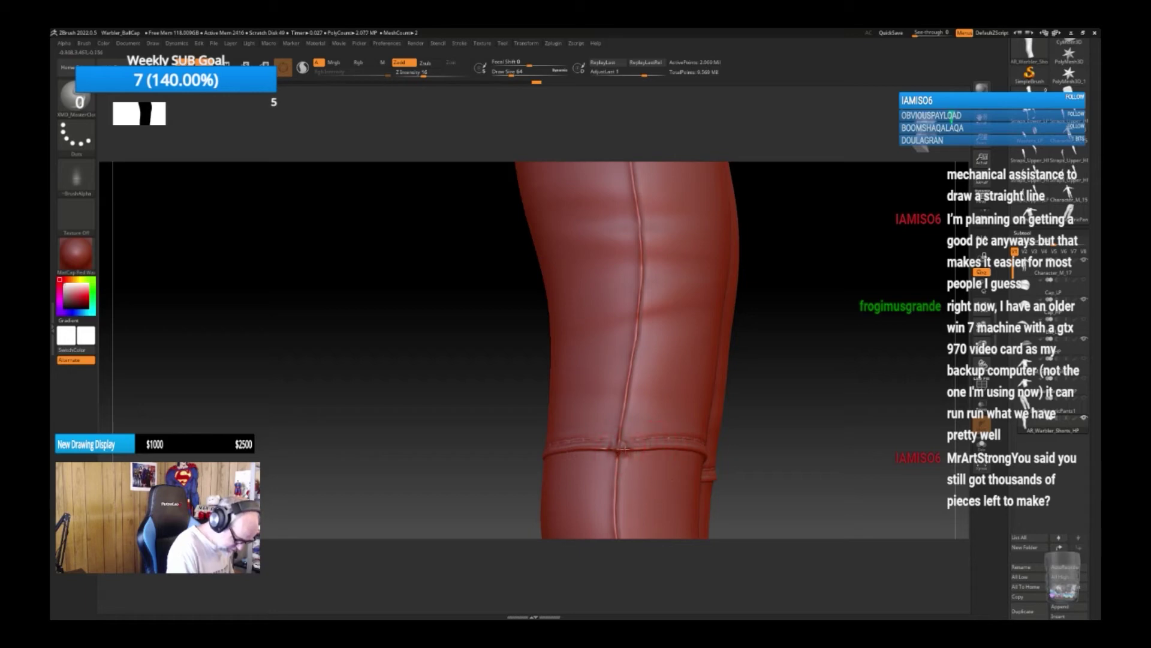
# Sculpt seams along the inner legs from the crotch towards the hems with the same cloth brush.
pyautogui.moveTo(833, 408); pyautogui.dragTo(775, 460)
pyautogui.moveTo(793, 382); pyautogui.dragTo(743, 394)
pyautogui.moveTo(432, 414); pyautogui.dragTo(714, 324)
pyautogui.moveTo(510, 336); pyautogui.dragTo(507, 533)
pyautogui.moveTo(732, 446); pyautogui.dragTo(713, 310)
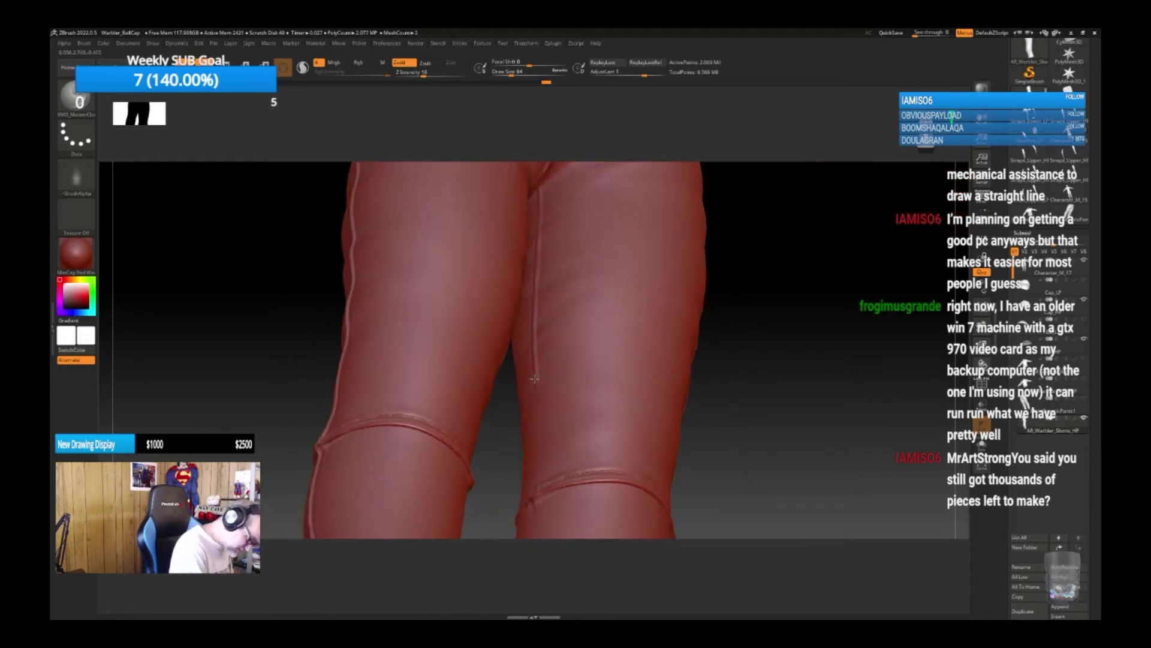
pyautogui.moveTo(538, 414); pyautogui.dragTo(532, 502)
pyautogui.moveTo(781, 272); pyautogui.dragTo(764, 413)
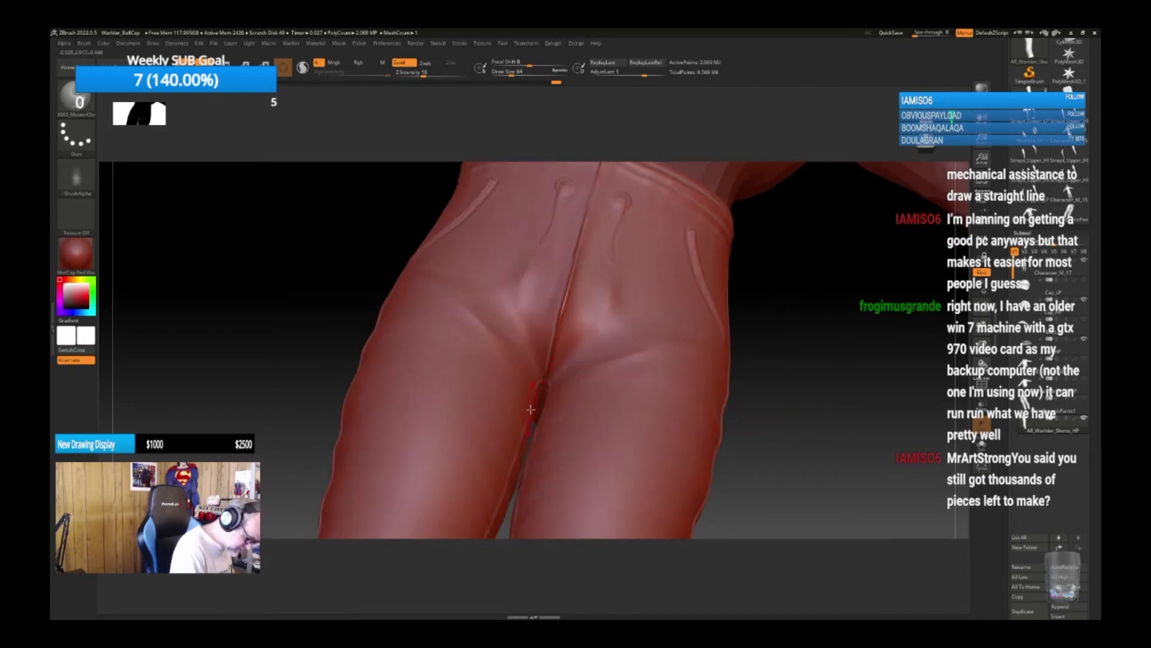
# Extend the inner-leg seam down the thigh towards the hem with the XMD MasterCloth brush.
pyautogui.moveTo(809, 429); pyautogui.dragTo(779, 321)
pyautogui.moveTo(678, 444)
pyautogui.mouseDown()
pyautogui.moveTo(706, 470)
pyautogui.moveTo(702, 459)
pyautogui.moveTo(701, 516)
pyautogui.moveTo(766, 468)
pyautogui.moveTo(752, 308)
pyautogui.mouseUp()
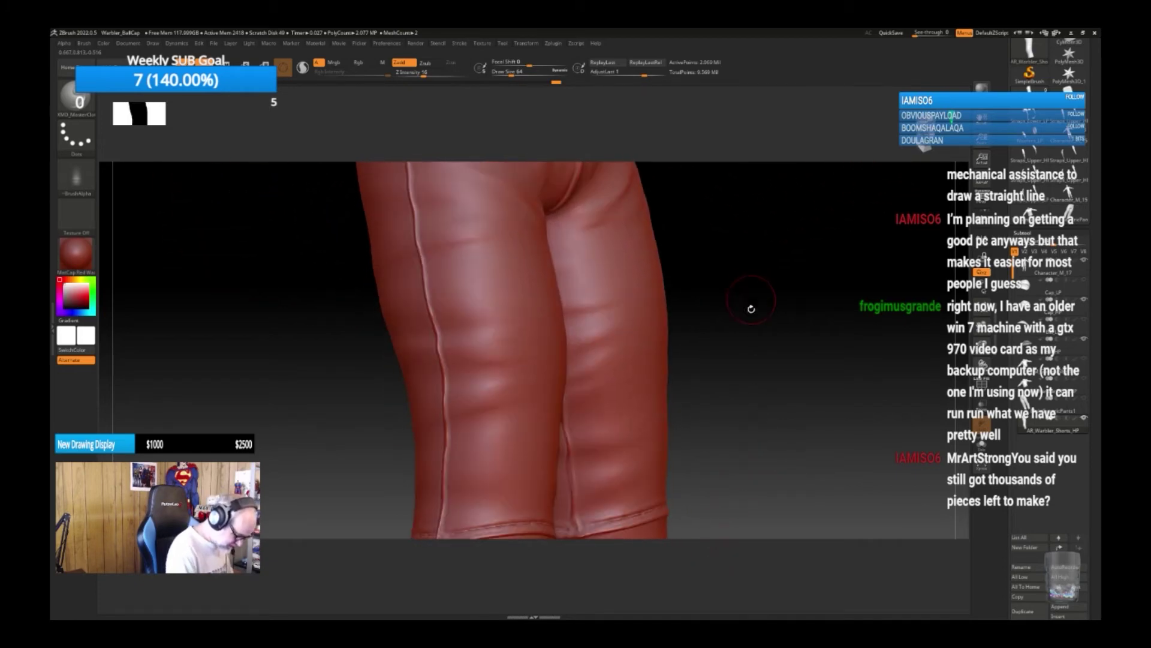
pyautogui.keyDown('alt'); pyautogui.moveTo(750, 421); pyautogui.dragTo(758, 282); pyautogui.keyUp('alt')
pyautogui.keyDown('alt'); pyautogui.moveTo(767, 395); pyautogui.dragTo(767, 379); pyautogui.keyUp('alt')
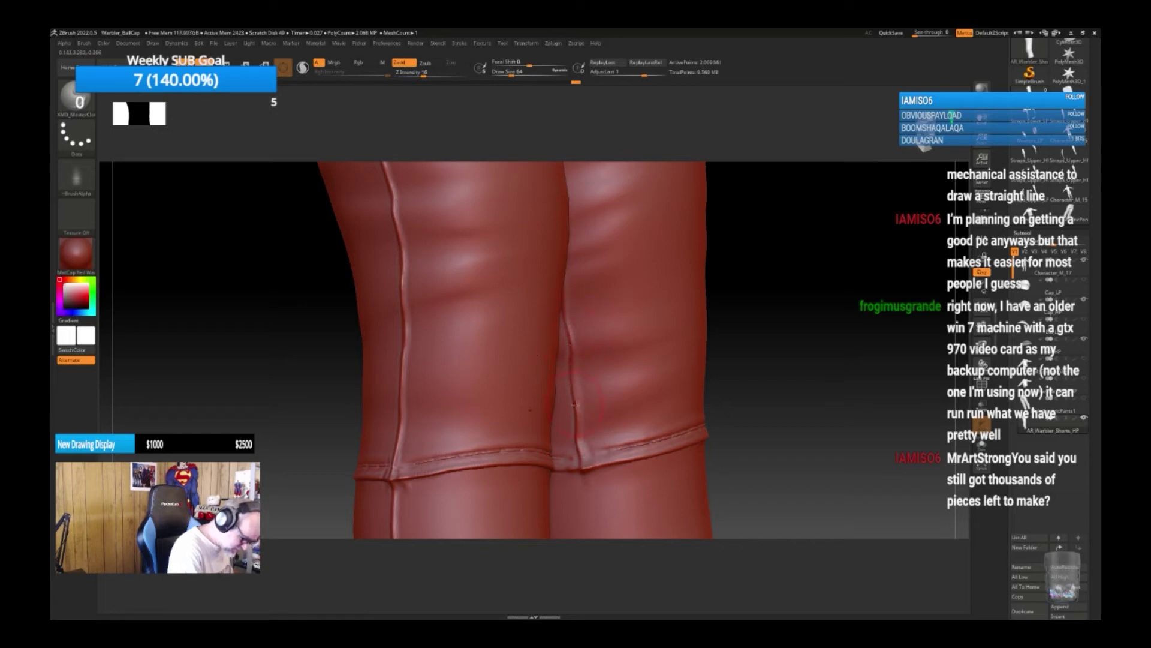
pyautogui.keyDown('alt'); pyautogui.moveTo(783, 281); pyautogui.dragTo(766, 469); pyautogui.keyUp('alt')
pyautogui.moveTo(763, 412); pyautogui.dragTo(745, 394)
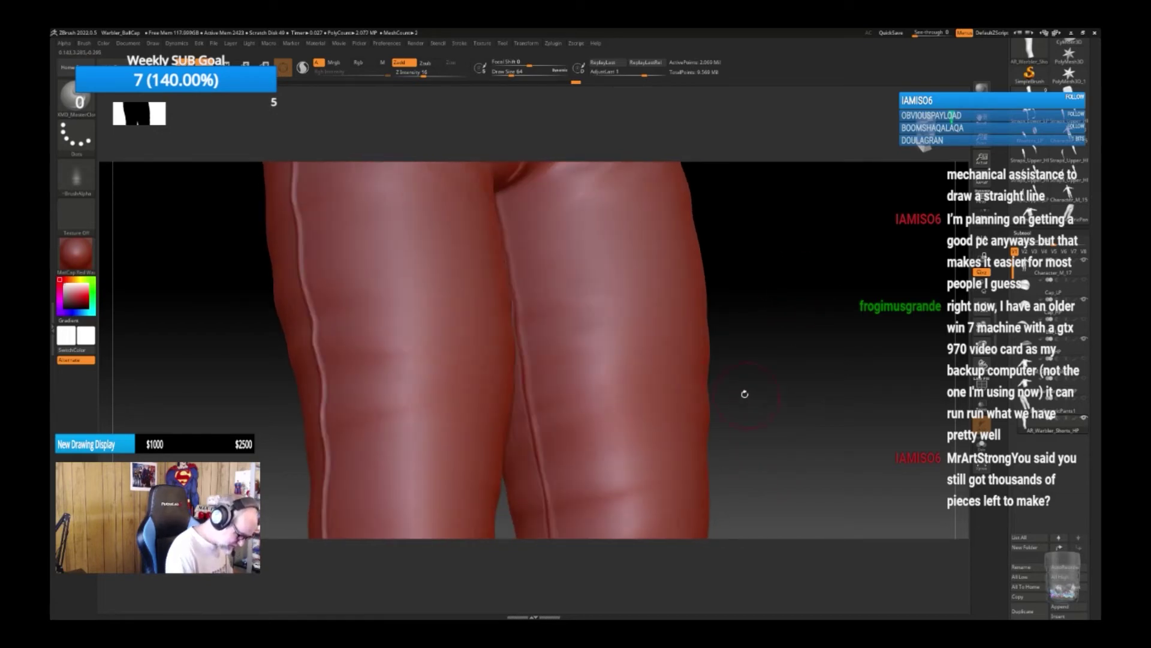
pyautogui.moveTo(514, 309); pyautogui.dragTo(549, 524)
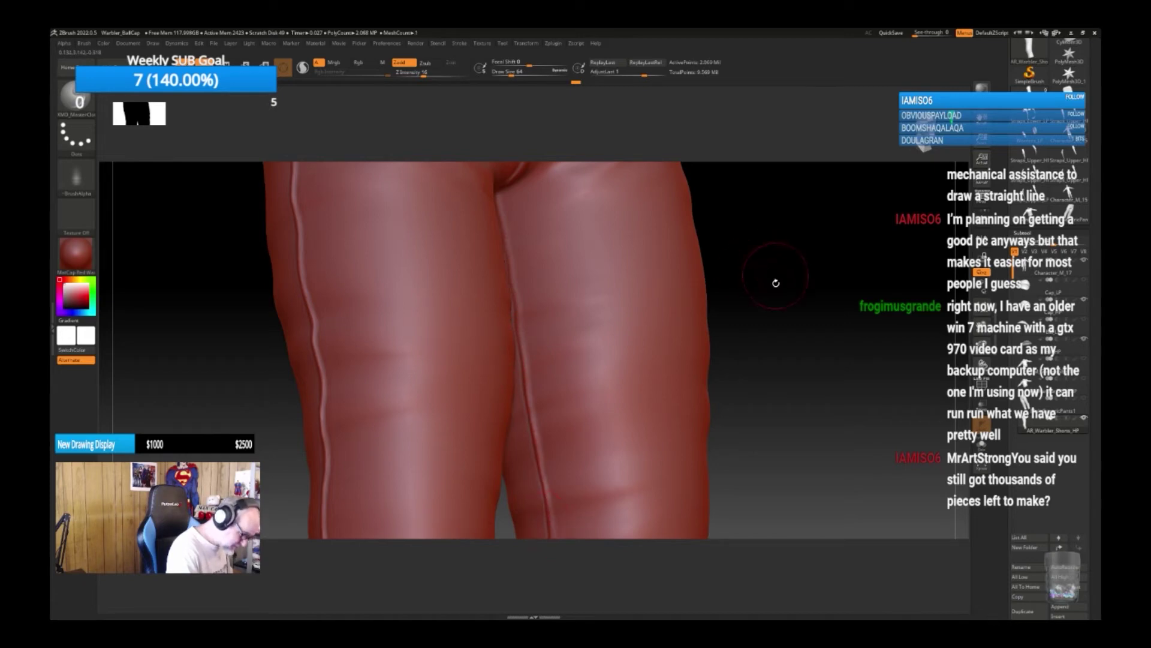
# Reinforce the inner-leg seam from just below the crotch down the upper thigh with the cloth brush.
pyautogui.moveTo(776, 283); pyautogui.dragTo(753, 383)
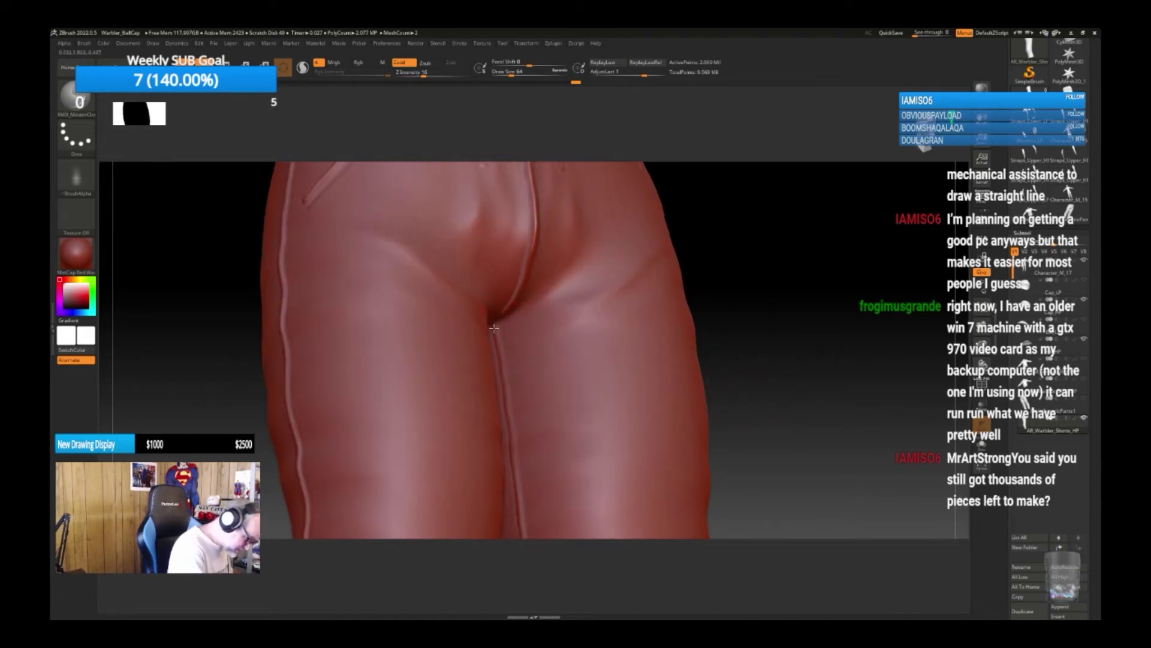
pyautogui.moveTo(506, 401); pyautogui.dragTo(516, 491)
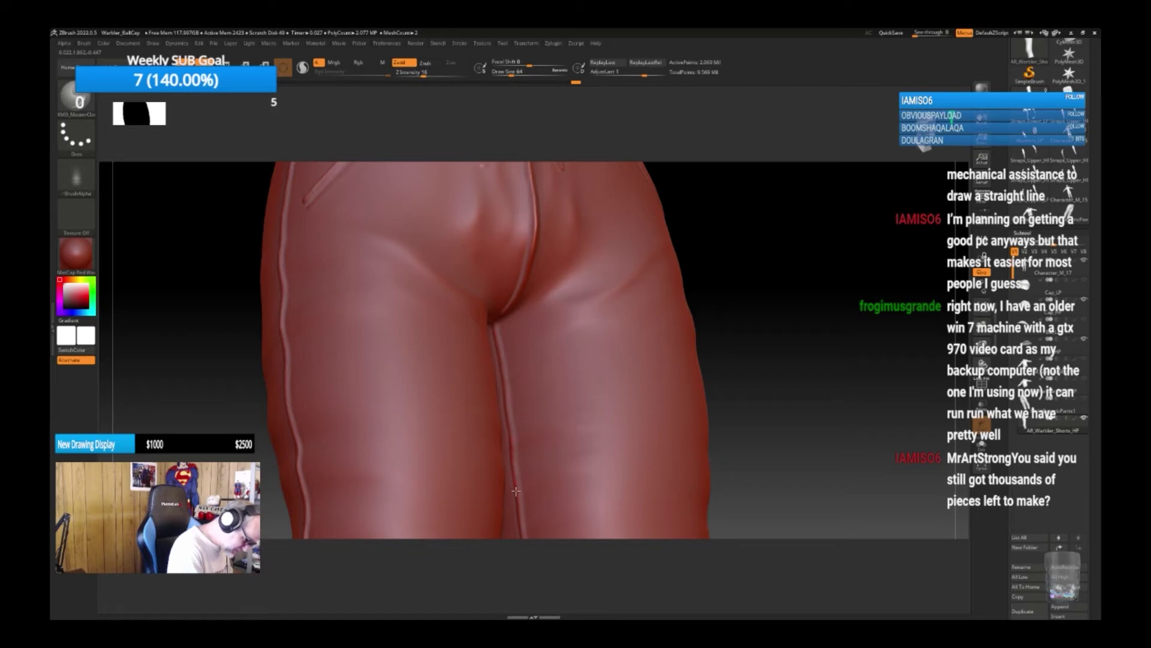
pyautogui.moveTo(520, 531); pyautogui.dragTo(523, 536)
pyautogui.keyDown('alt'); pyautogui.moveTo(789, 420); pyautogui.dragTo(772, 369); pyautogui.keyUp('alt')
pyautogui.moveTo(726, 408)
pyautogui.mouseDown()
pyautogui.moveTo(758, 390)
pyautogui.moveTo(754, 410)
pyautogui.mouseUp()
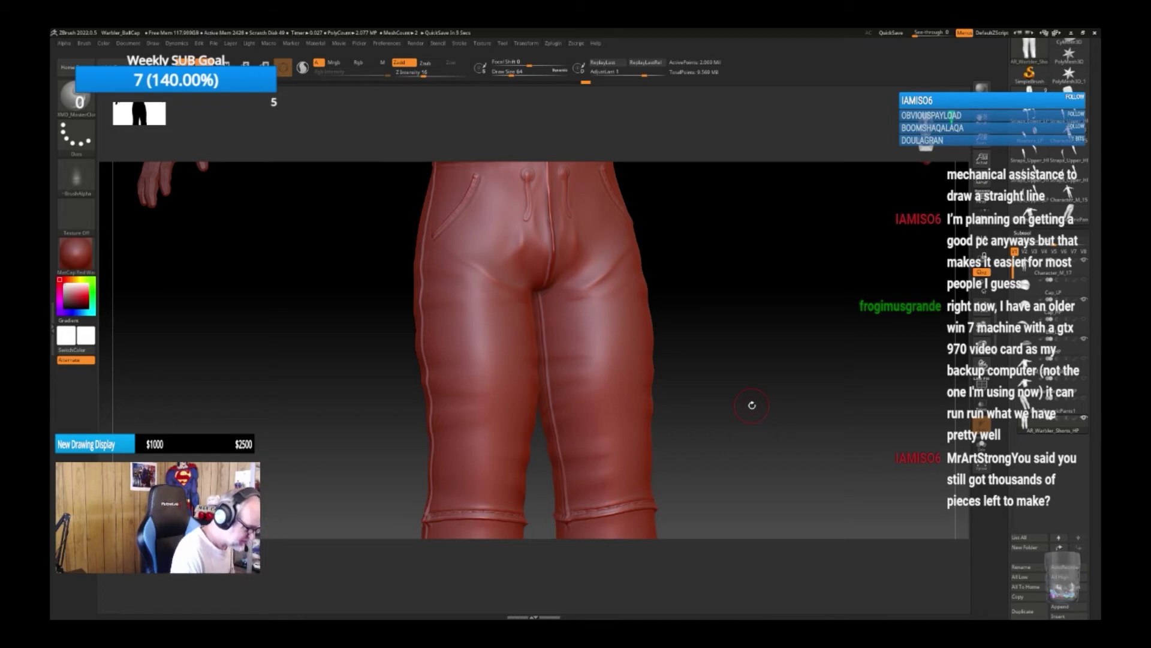
# Smooth the centre seam on the seat at the back of the shorts.
pyautogui.moveTo(764, 385)
pyautogui.mouseDown()
pyautogui.moveTo(741, 375)
pyautogui.moveTo(732, 398)
pyautogui.moveTo(743, 406)
pyautogui.moveTo(716, 394)
pyautogui.mouseUp()
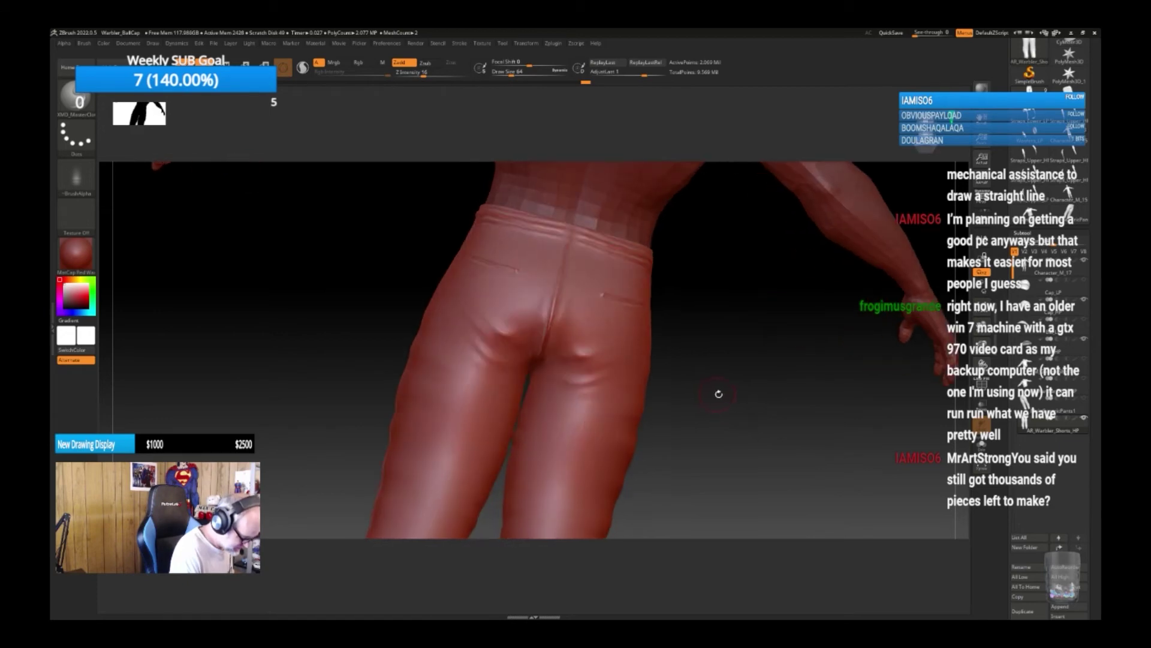
pyautogui.keyDown('shift'); pyautogui.moveTo(541, 347); pyautogui.dragTo(550, 326); pyautogui.keyUp('shift')
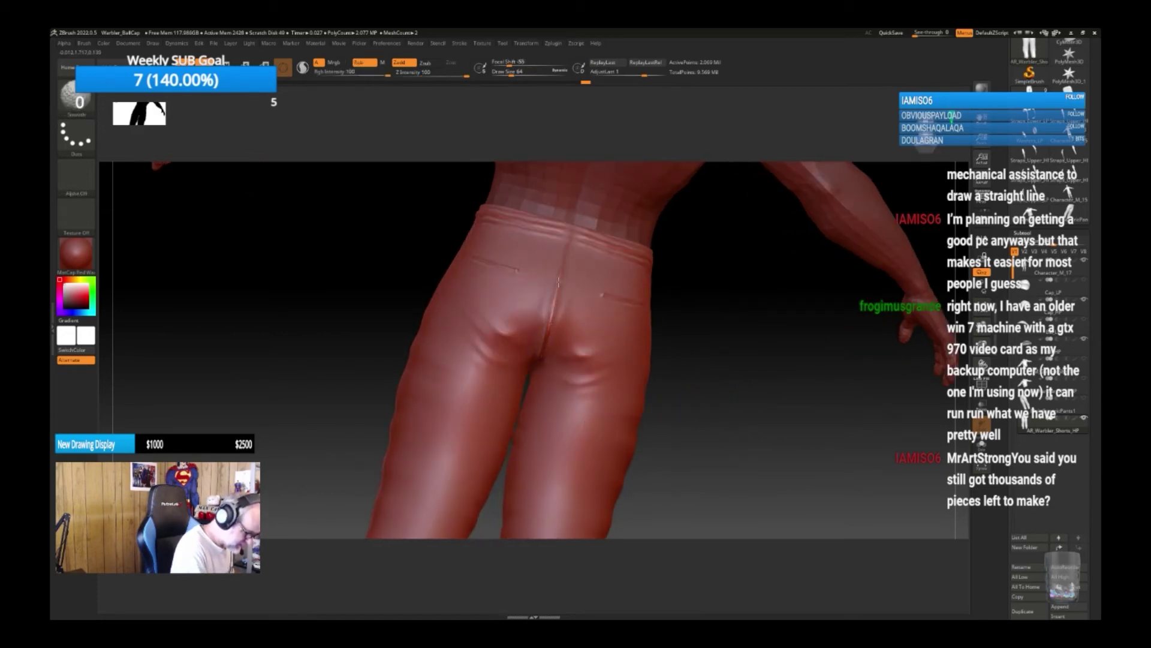
pyautogui.moveTo(771, 421)
pyautogui.mouseDown()
pyautogui.moveTo(749, 418)
pyautogui.moveTo(743, 437)
pyautogui.moveTo(737, 410)
pyautogui.mouseUp()
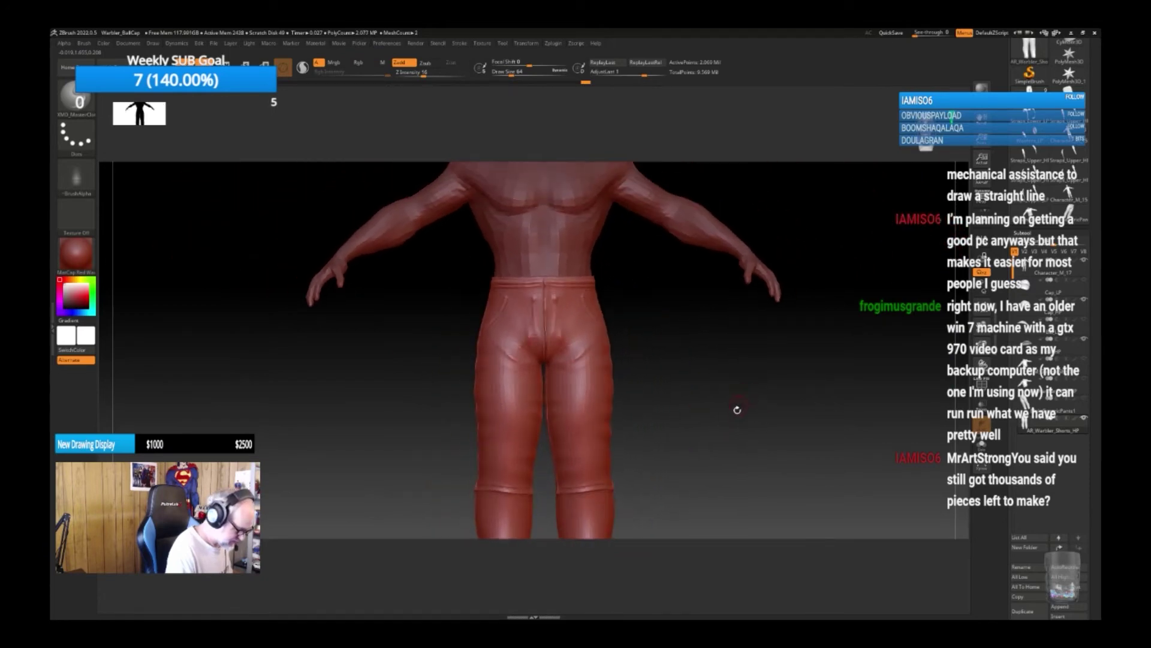
pyautogui.moveTo(703, 463)
pyautogui.keyDown('alt'); pyautogui.mouseDown()
pyautogui.moveTo(715, 438)
pyautogui.moveTo(712, 452)
pyautogui.moveTo(714, 441)
pyautogui.moveTo(676, 429)
pyautogui.moveTo(722, 432)
pyautogui.moveTo(712, 450)
pyautogui.mouseUp(); pyautogui.keyUp('alt')
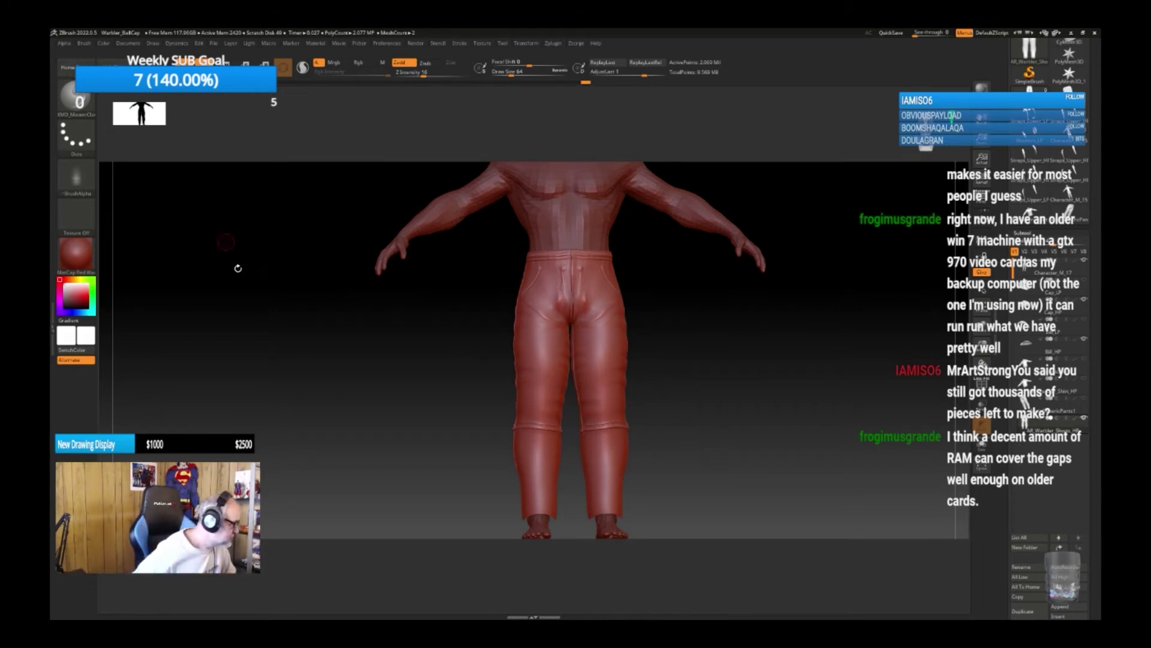
# Save the project over the existing Warbler_BallCap file in the BallCap folder.
pyautogui.press('ctrl')
pyautogui.hotkey('ctrl', 's')
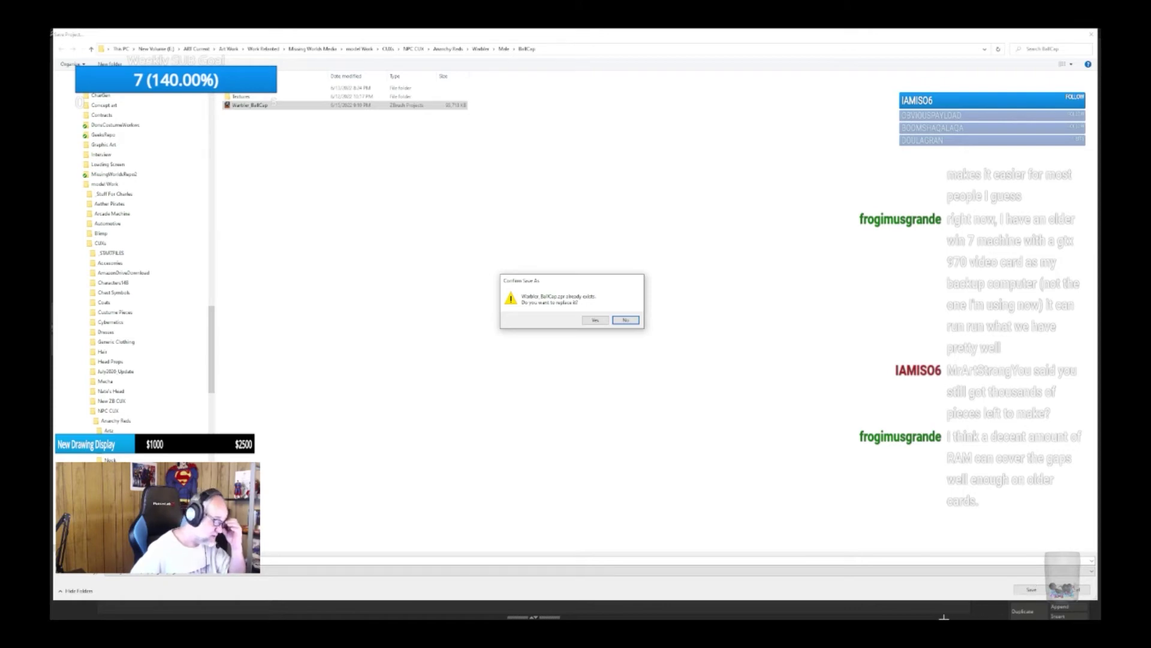
pyautogui.click(592, 321)
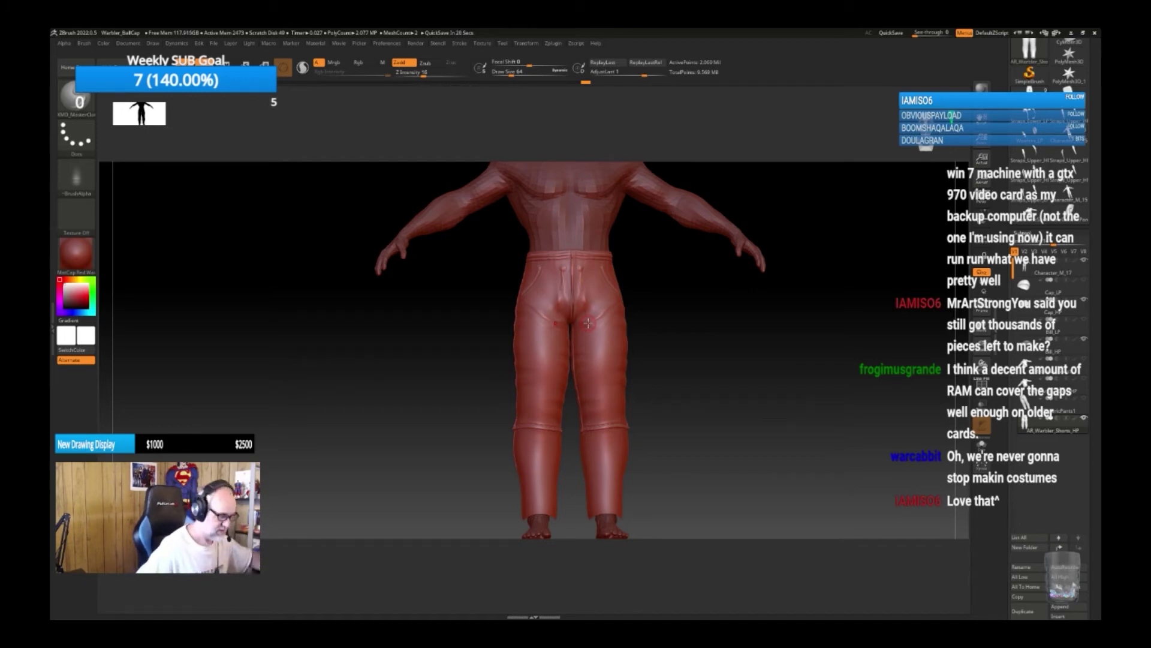
# Start an FBX export of the shorts and create a new folder inside Warbler's Male folder.
pyautogui.moveTo(704, 334)
pyautogui.keyDown('alt'); pyautogui.mouseDown()
pyautogui.moveTo(682, 343)
pyautogui.moveTo(714, 360)
pyautogui.moveTo(627, 360)
pyautogui.moveTo(644, 374)
pyautogui.moveTo(693, 362)
pyautogui.moveTo(686, 380)
pyautogui.moveTo(677, 366)
pyautogui.moveTo(822, 375)
pyautogui.mouseUp(); pyautogui.keyUp('alt')
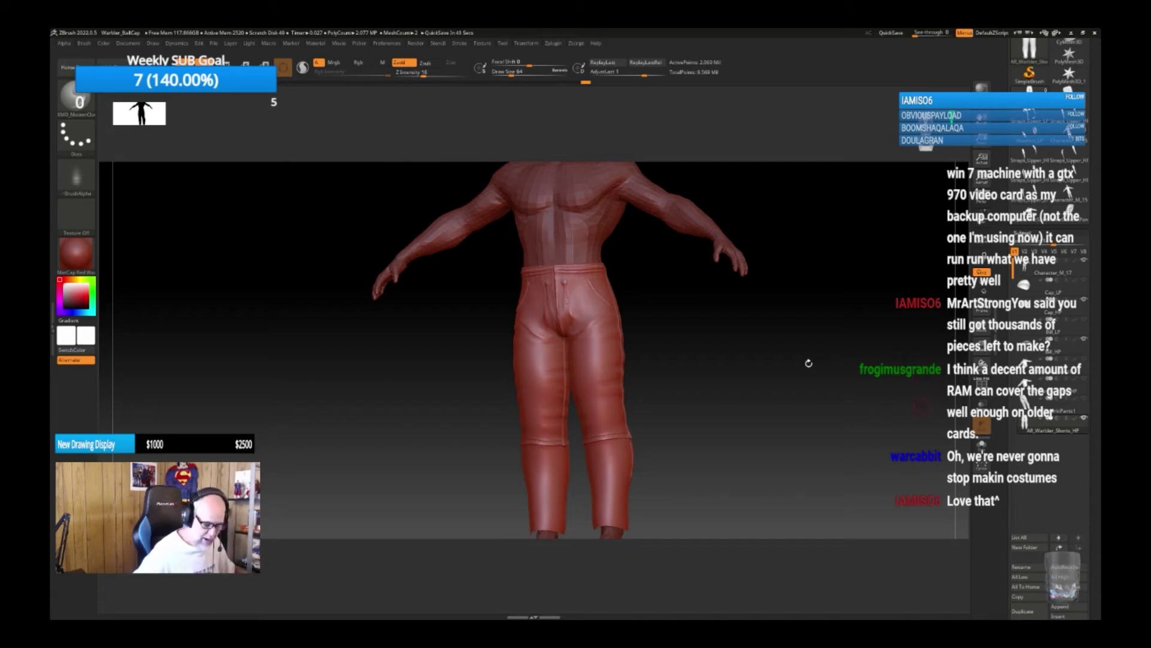
pyautogui.click(554, 45)
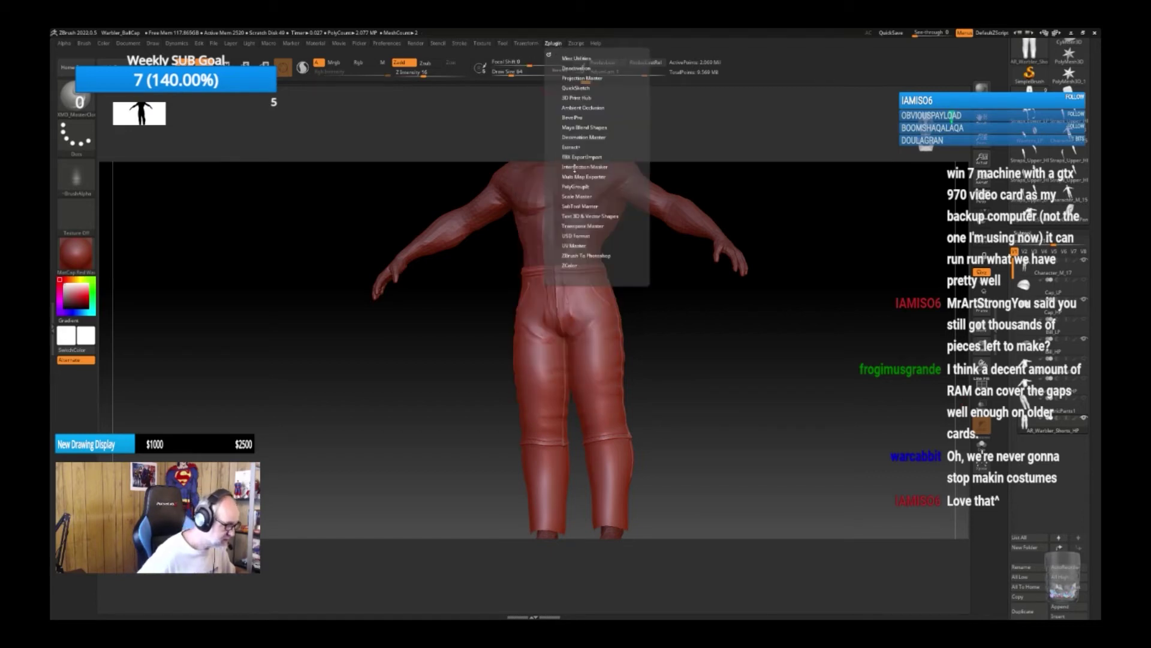
pyautogui.click(573, 157)
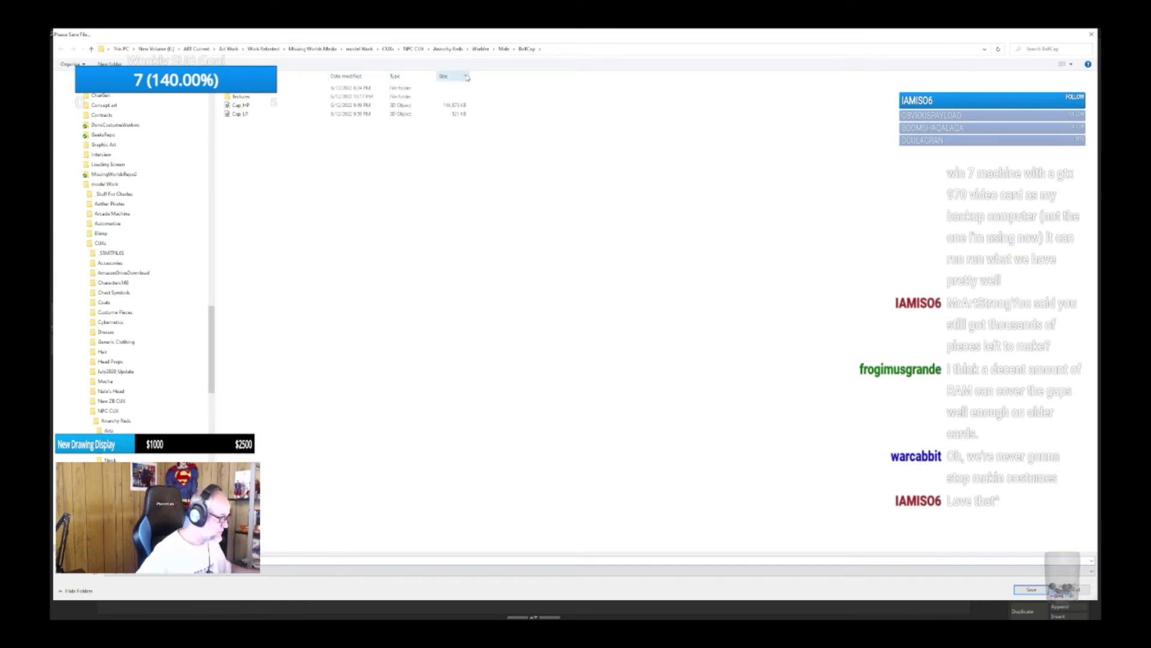
pyautogui.click(504, 48)
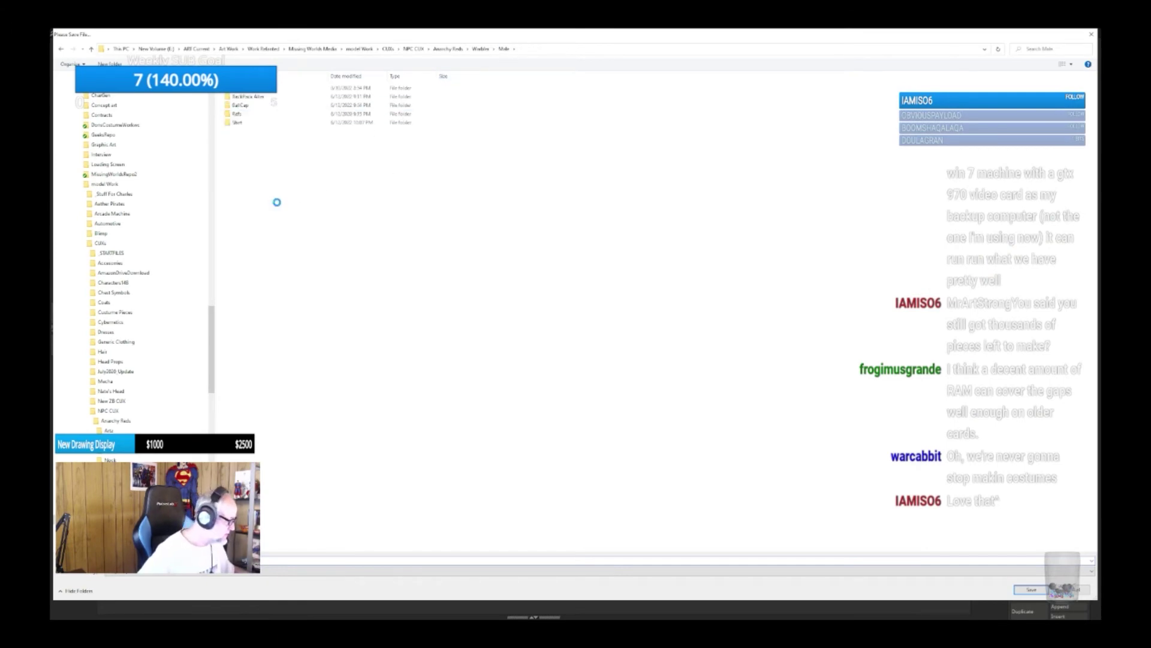
pyautogui.rightClick(259, 159)
pyautogui.moveTo(324, 268)
pyautogui.click(370, 266)
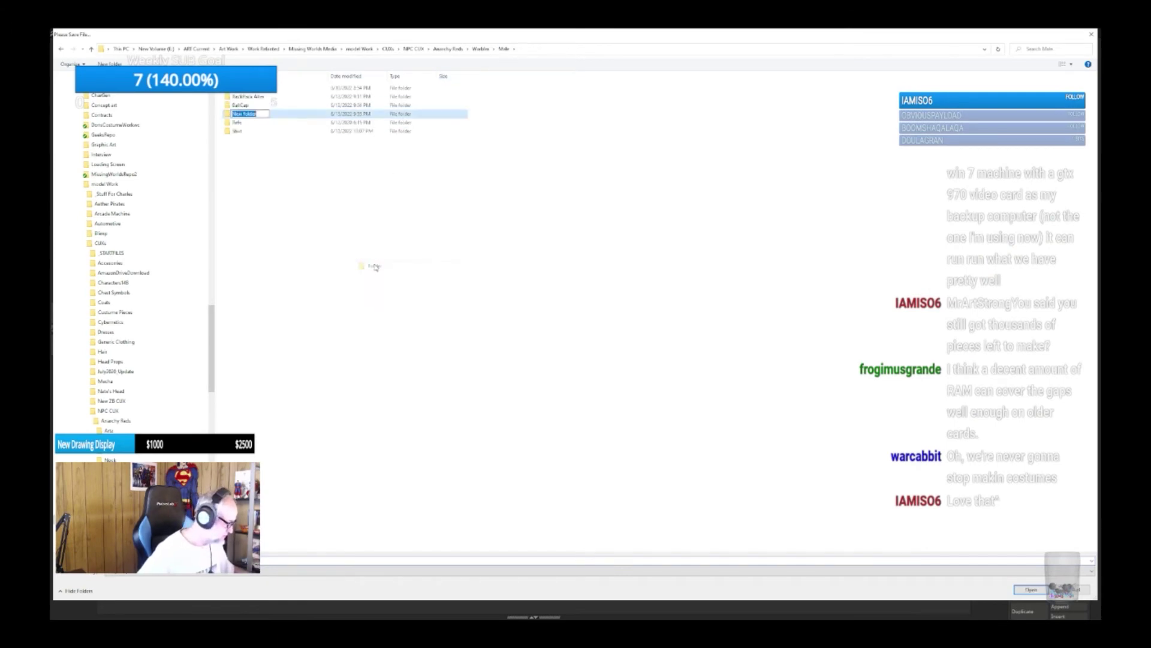
pyautogui.write('Sh')
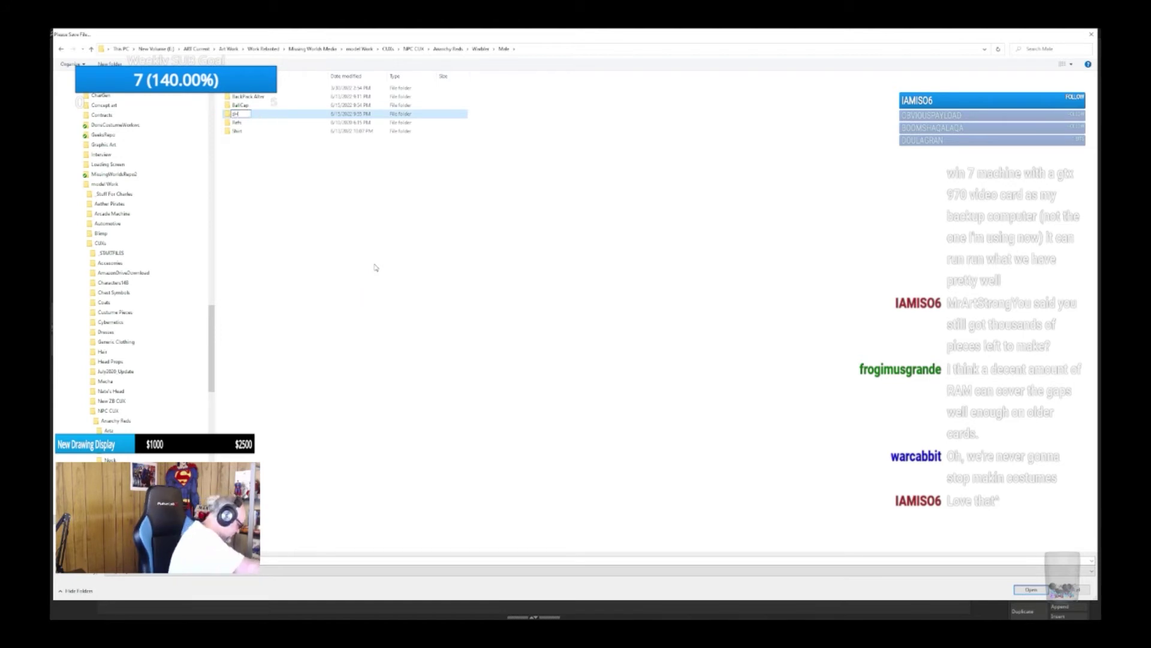
pyautogui.write('o')
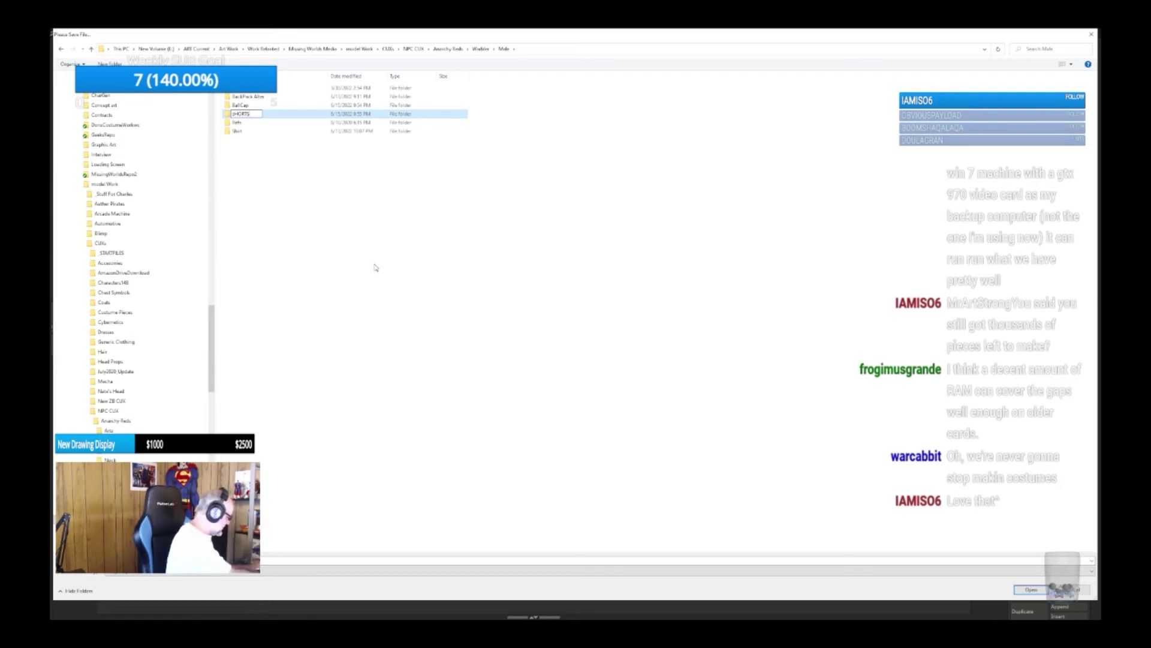
pyautogui.press('BackSpace')
pyautogui.press('BackSpace')
pyautogui.press('BackSpace')
pyautogui.press('BackSpace')
pyautogui.press('BackSpace')
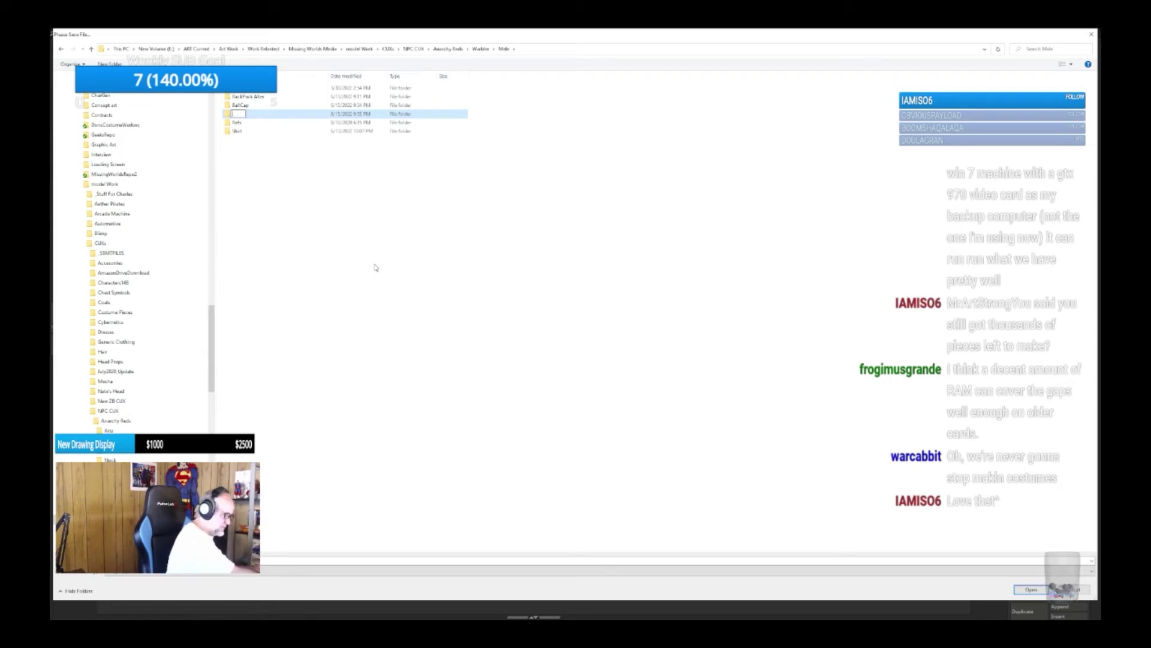
pyautogui.write('short')
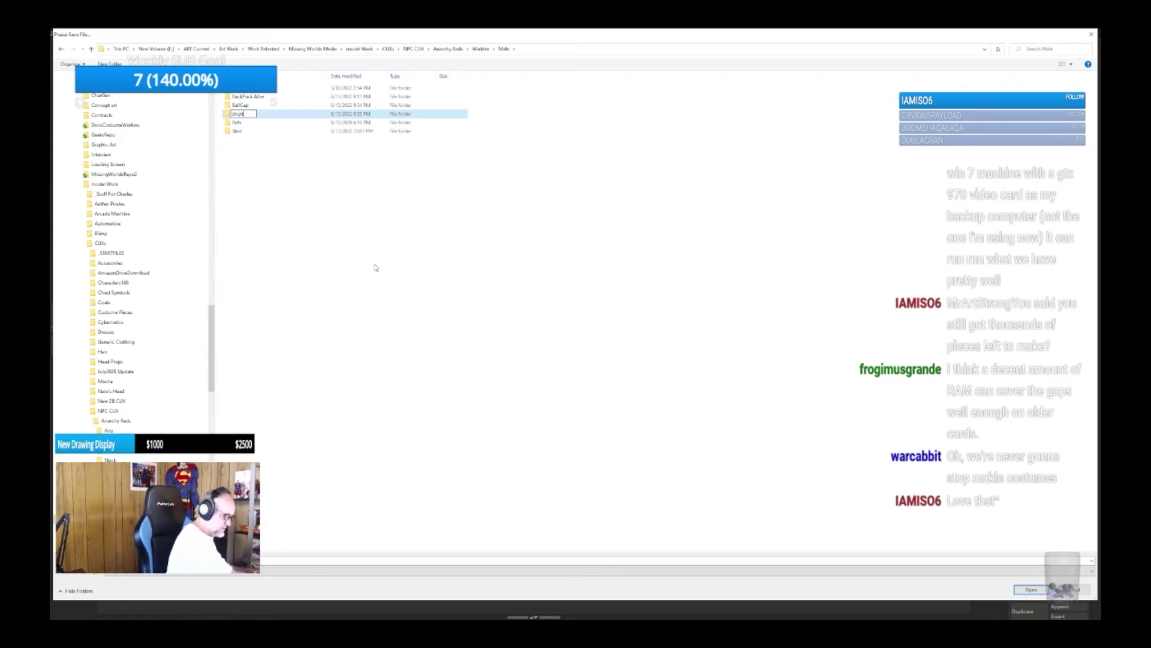
pyautogui.press('BackSpace')
pyautogui.press('BackSpace')
pyautogui.press('BackSpace')
pyautogui.press('BackSpace')
pyautogui.press('BackSpace')
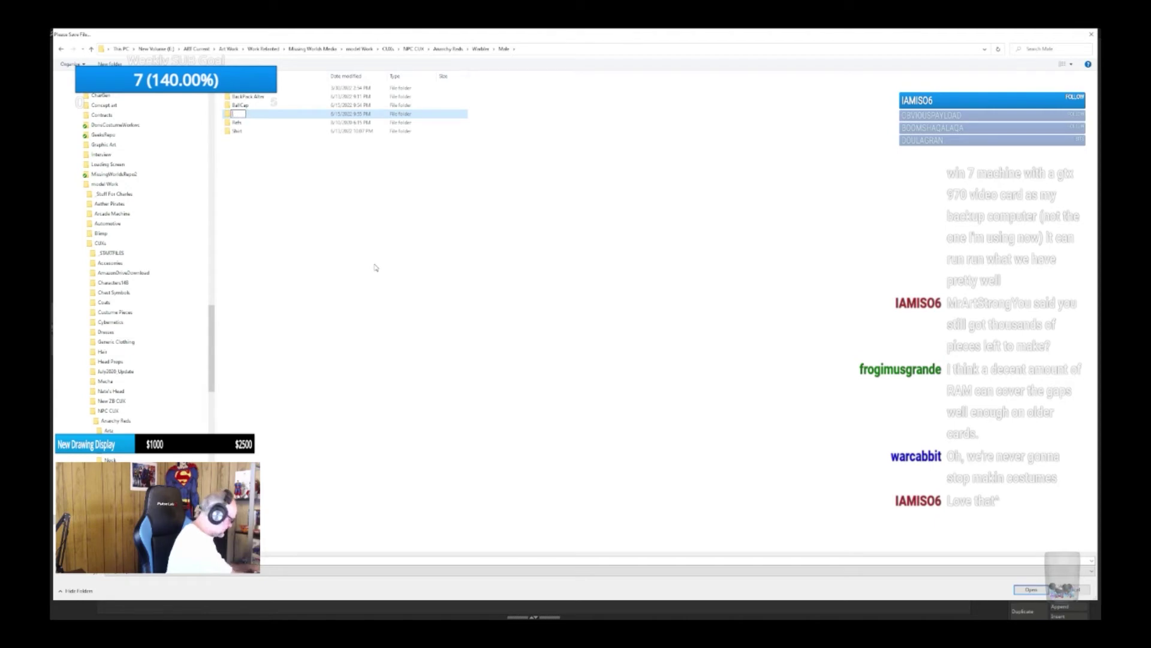
# Name the new folder Shorts and save the FBX export inside it.
pyautogui.write('Short')
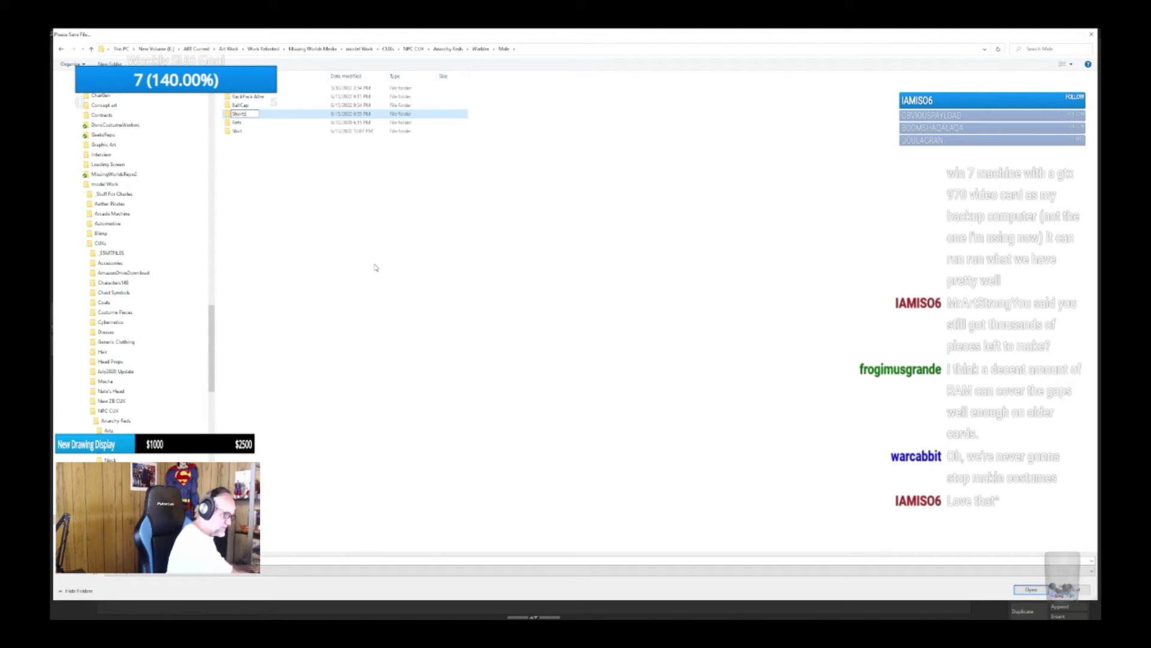
pyautogui.write('s')
pyautogui.press('Return')
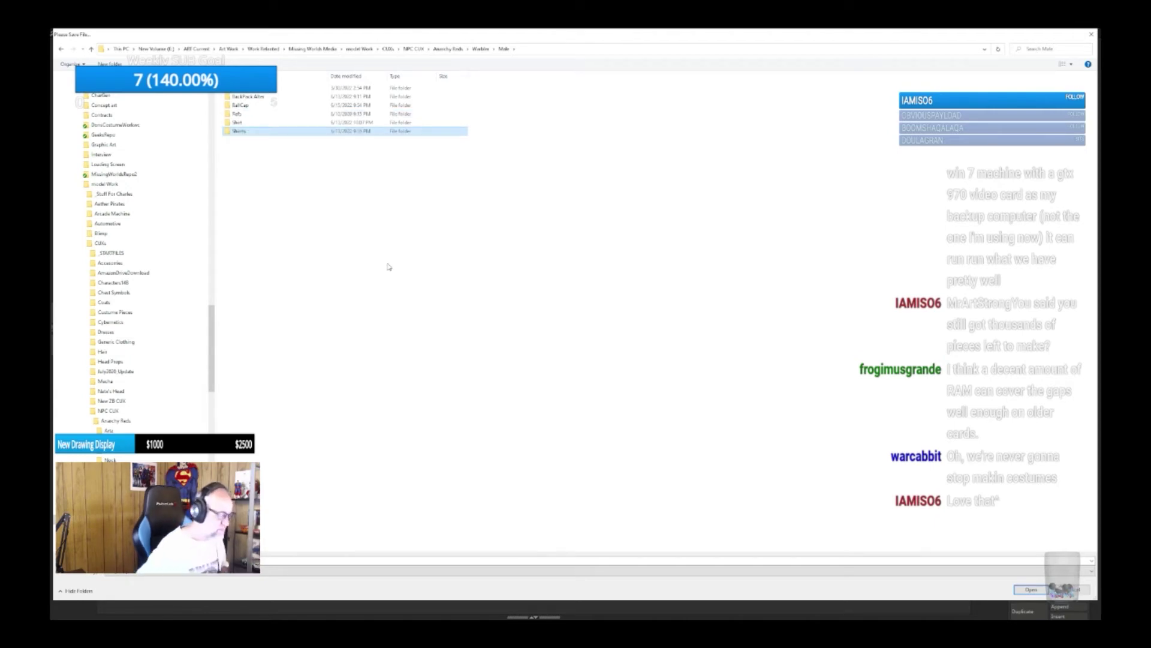
pyautogui.doubleClick(255, 136)
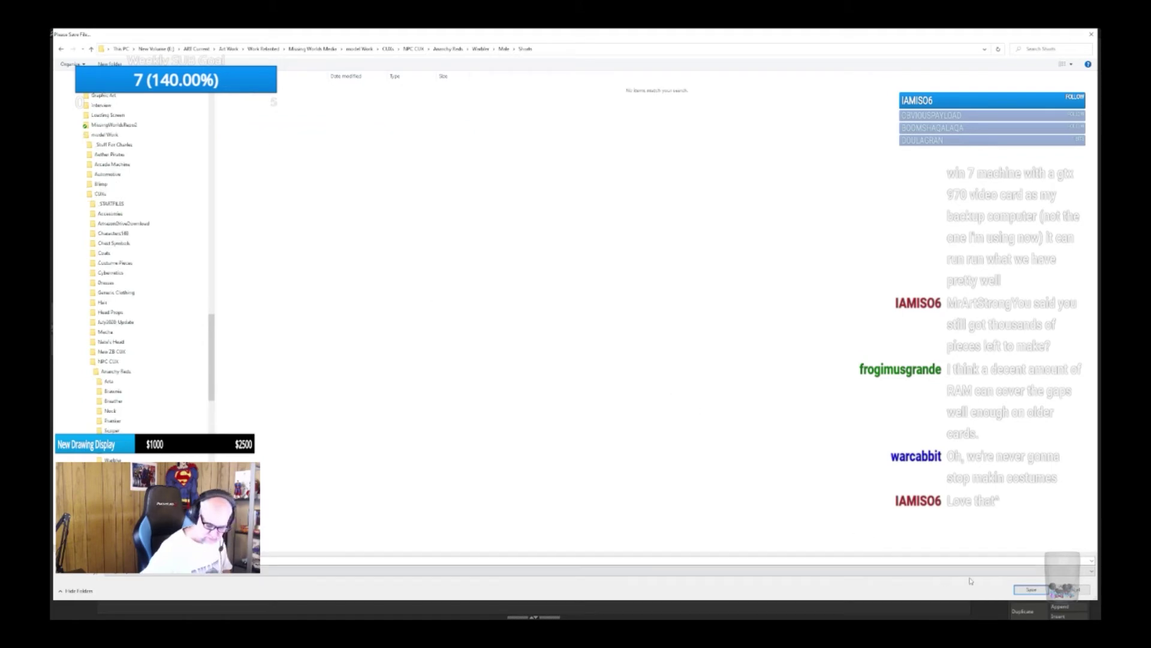
pyautogui.click(1031, 589)
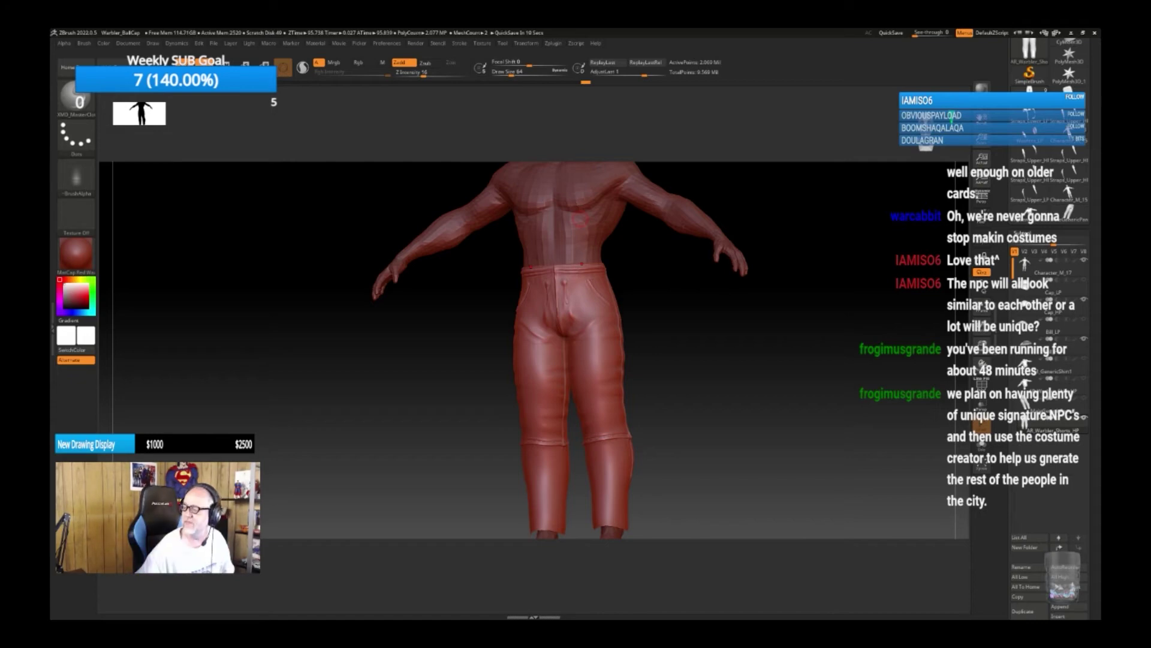
# Switch to Cinema 4D and bring up the dialog for opening a project file.
pyautogui.moveTo(1100, 270); pyautogui.dragTo(315, 126)
pyautogui.doubleClick(316, 123)
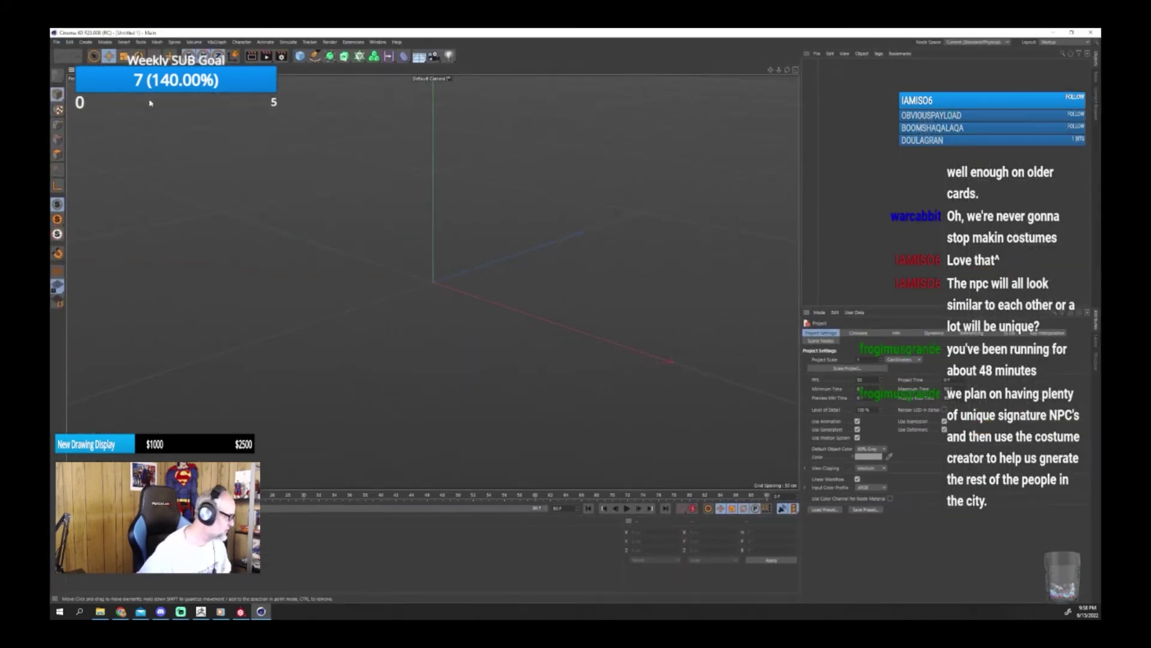
pyautogui.click(57, 43)
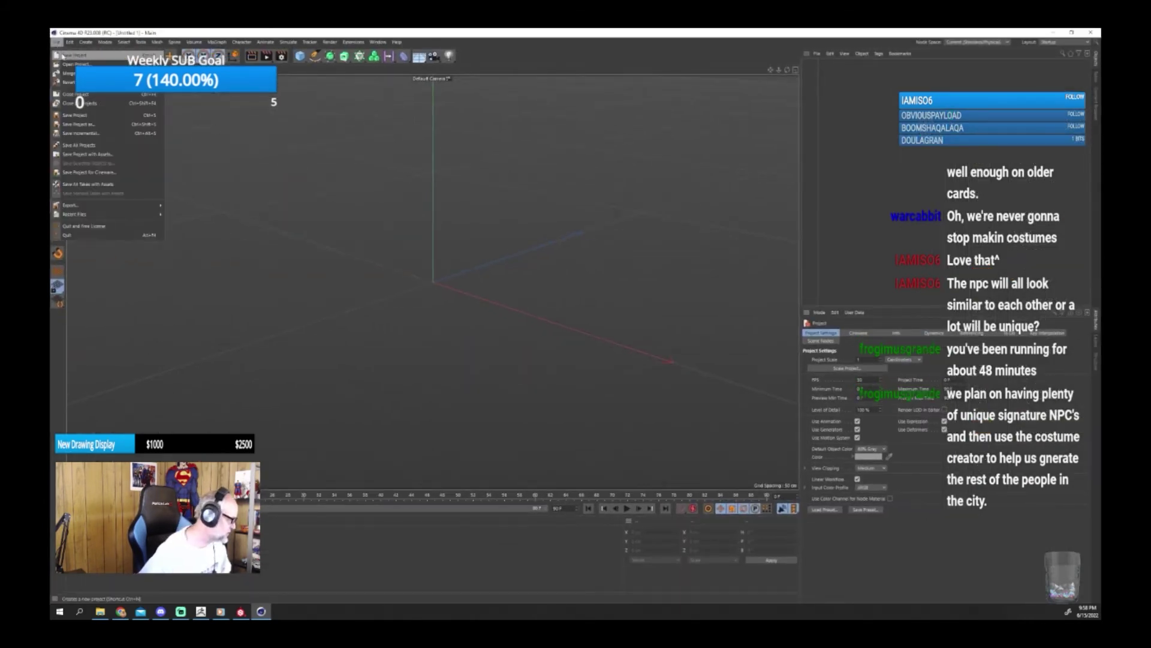
pyautogui.click(69, 61)
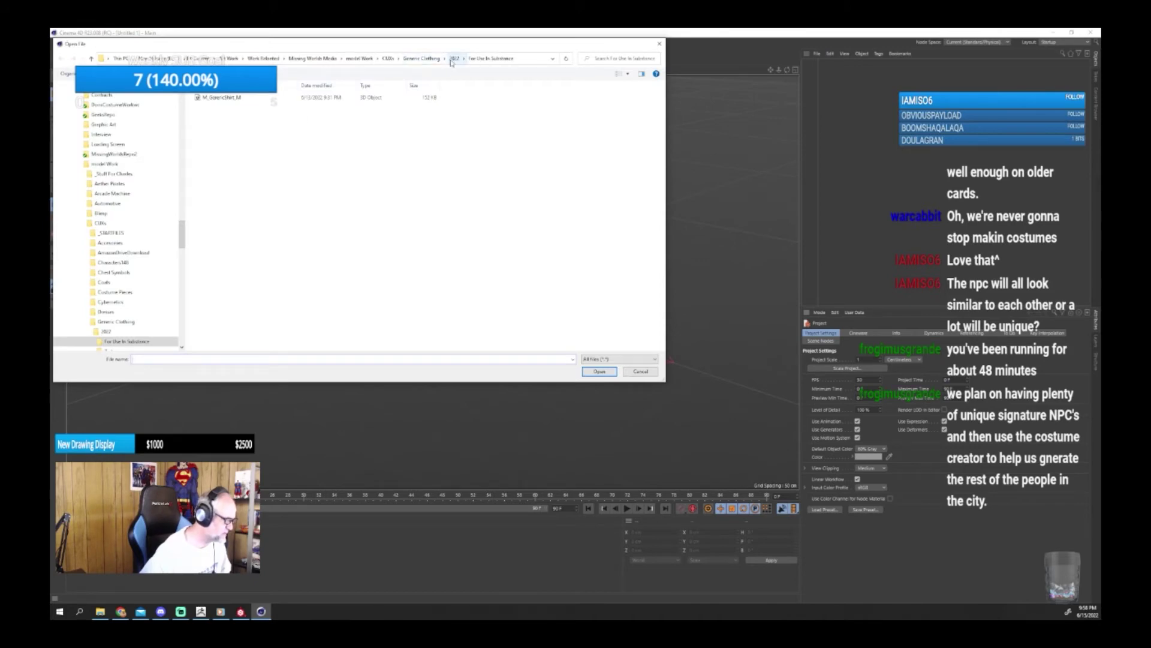
# Import SK_M_GenericPants from the 2022 subfolder of Generic Clothing, keeping the FBX import settings.
pyautogui.click(422, 58)
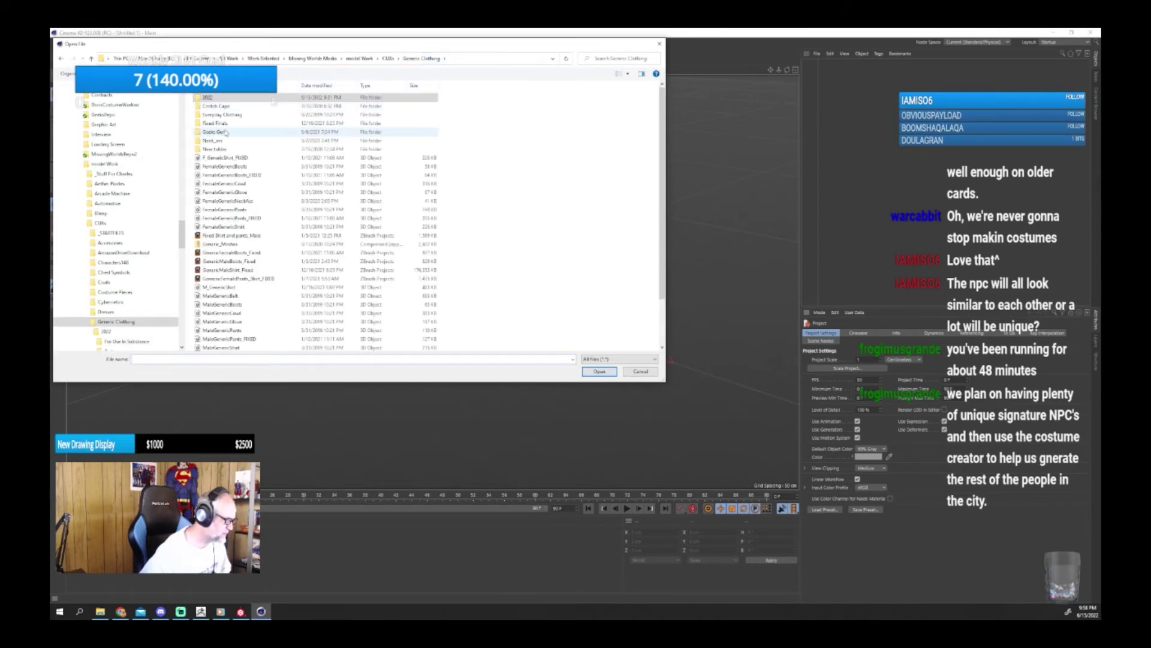
pyautogui.doubleClick(210, 97)
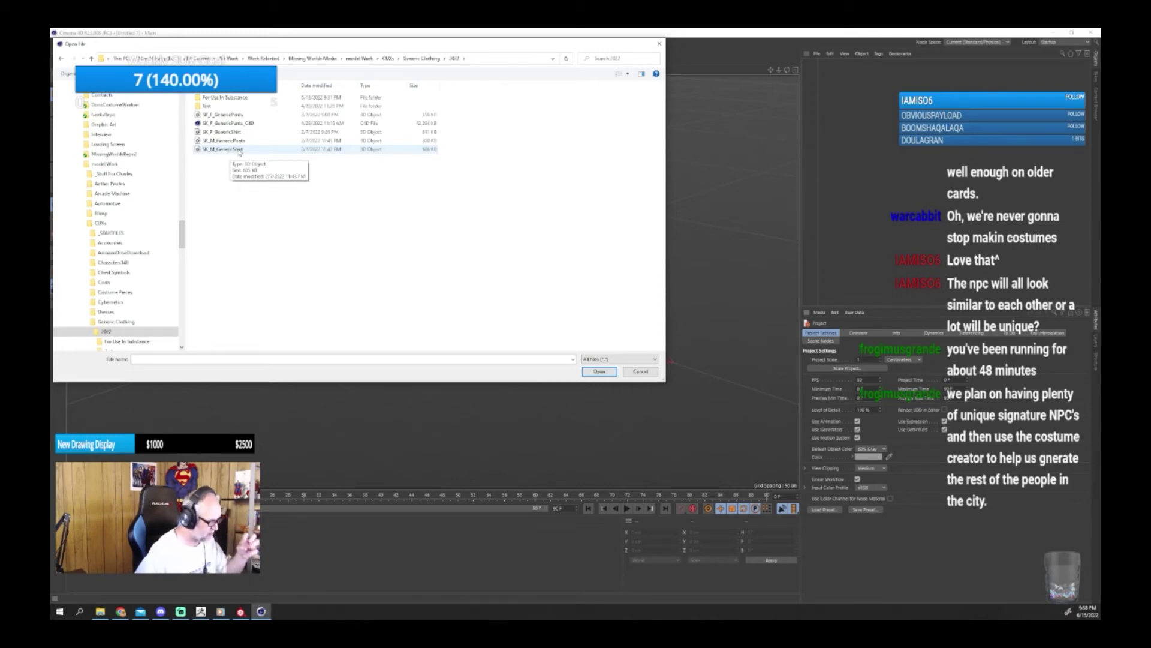
pyautogui.click(231, 141)
pyautogui.click(599, 372)
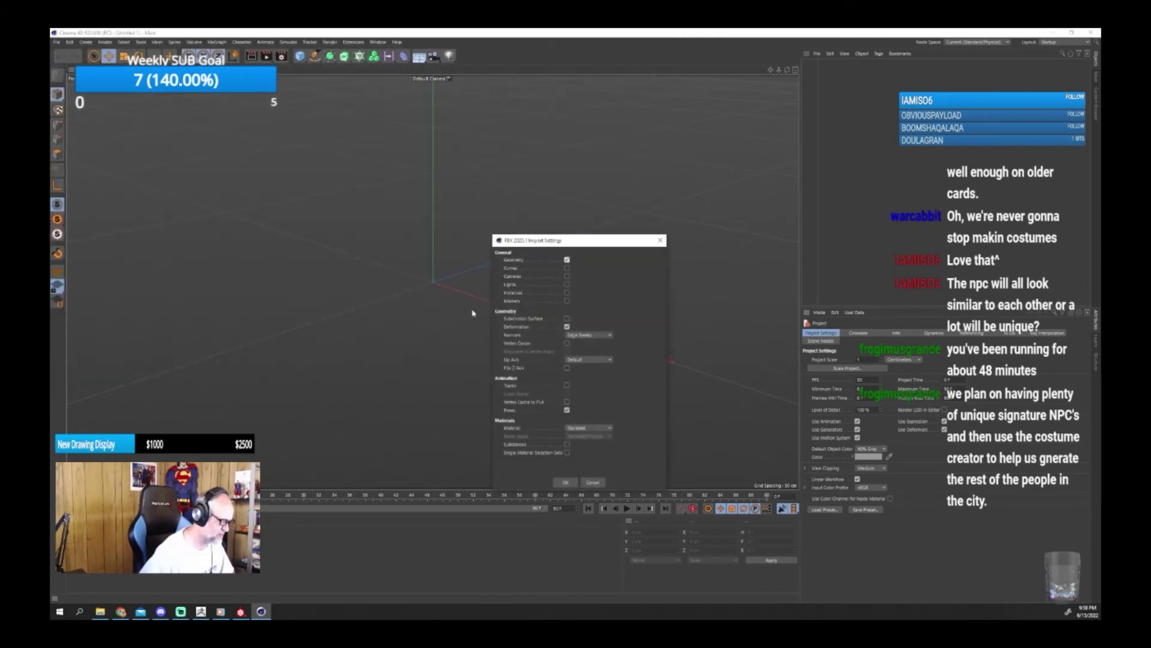
pyautogui.click(565, 482)
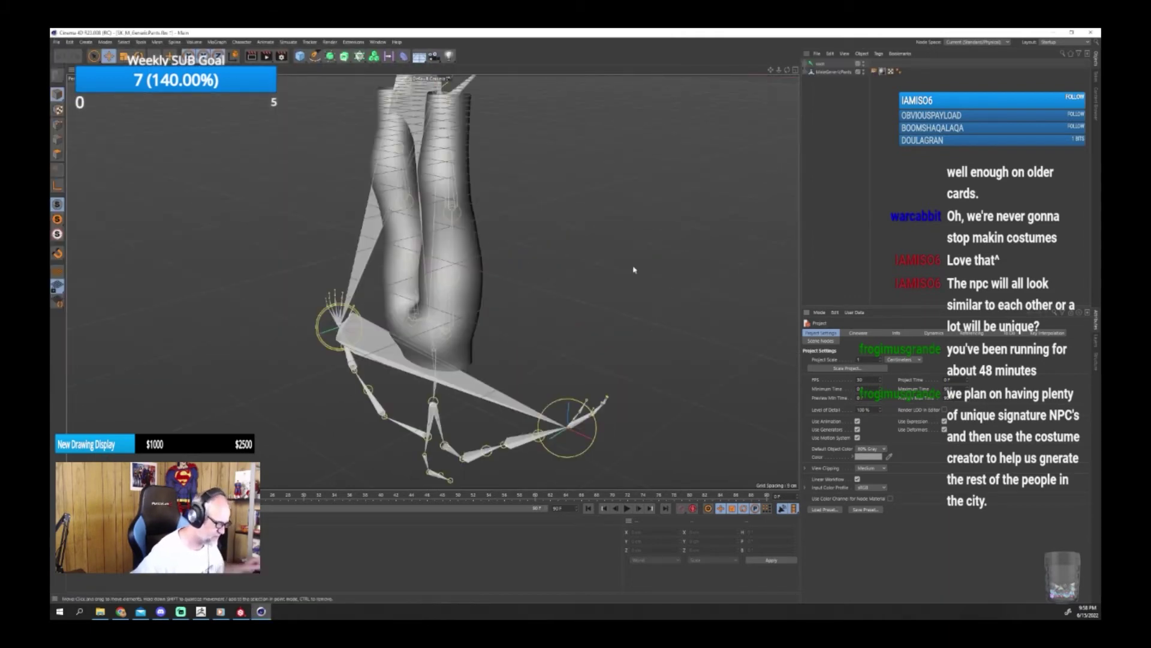
# Strip the rig from the pants by deleting the skeleton root, the Skin object and the mesh's Weight tag.
pyautogui.click(822, 64)
pyautogui.press('Delete')
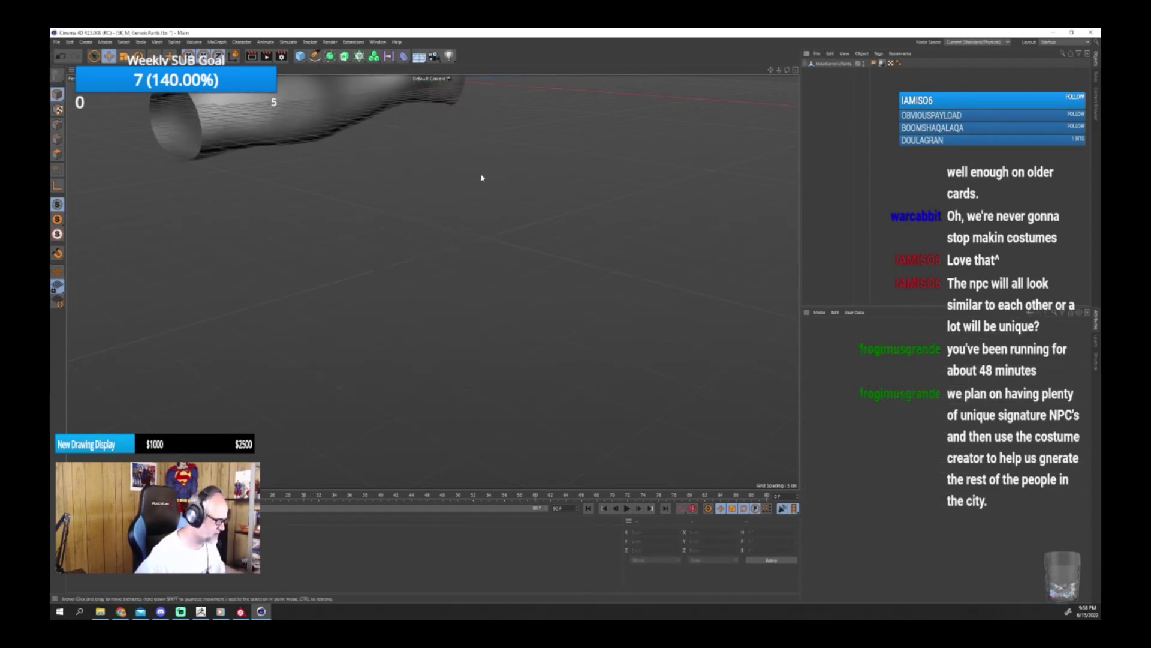
pyautogui.keyDown('alt'); pyautogui.moveTo(526, 212); pyautogui.dragTo(645, 343, button='middle'); pyautogui.keyUp('alt')
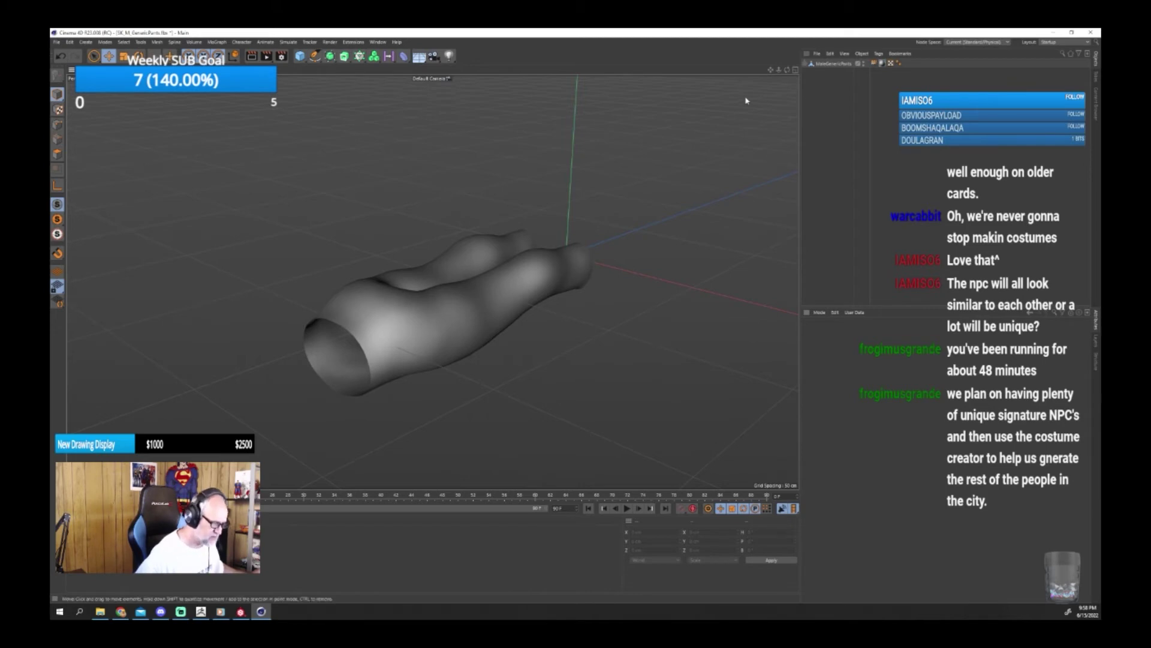
pyautogui.click(823, 72)
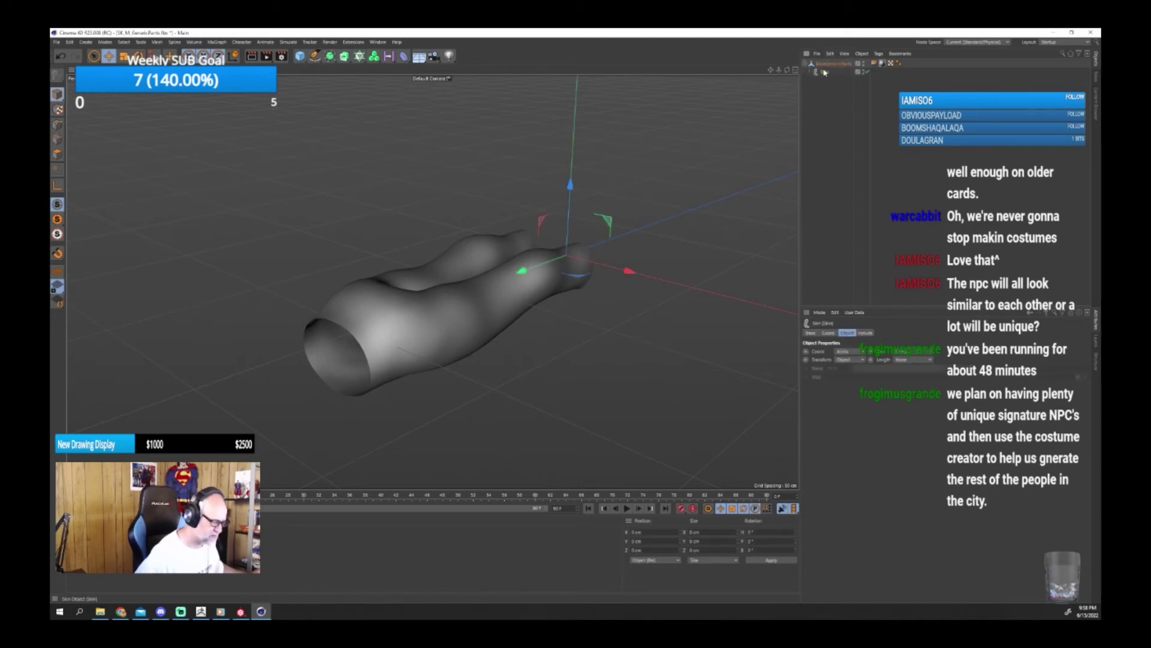
pyautogui.press('Delete')
pyautogui.click(876, 64)
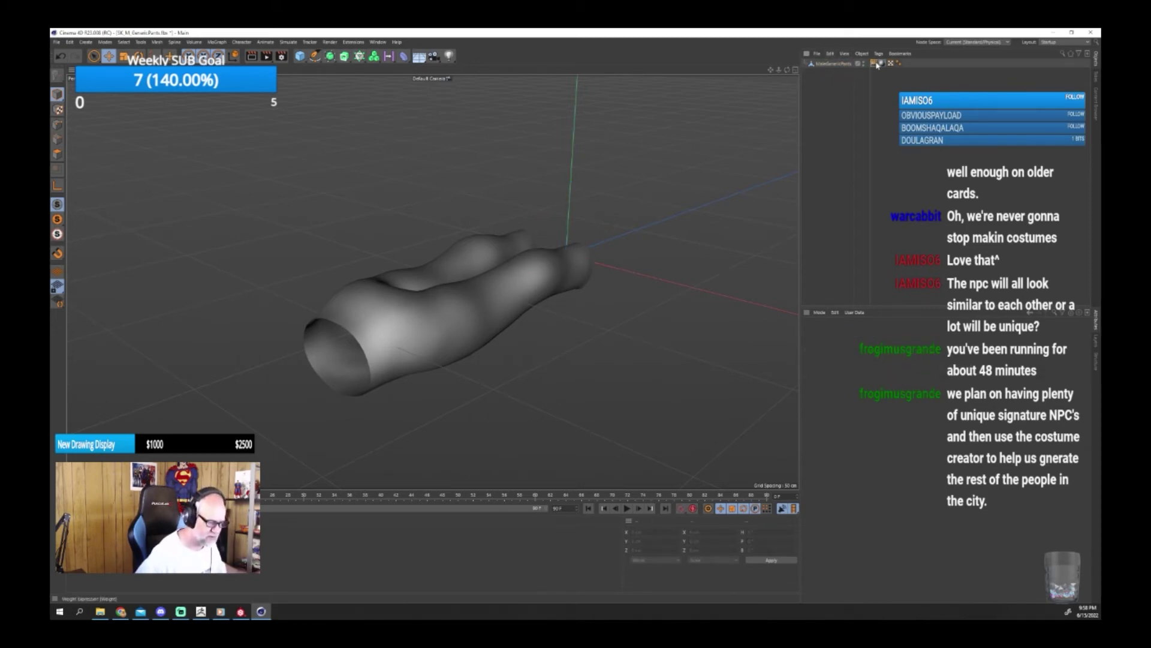
pyautogui.press('Delete')
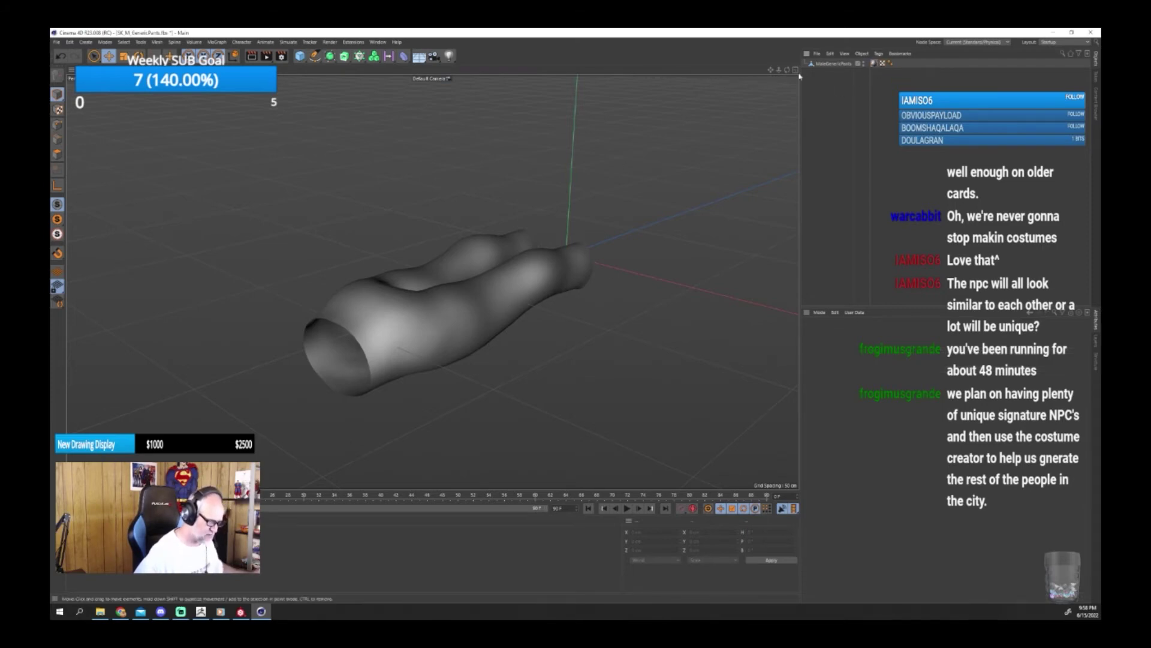
# Stand the pants mesh upright by setting its pitch rotation to 0°.
pyautogui.click(821, 66)
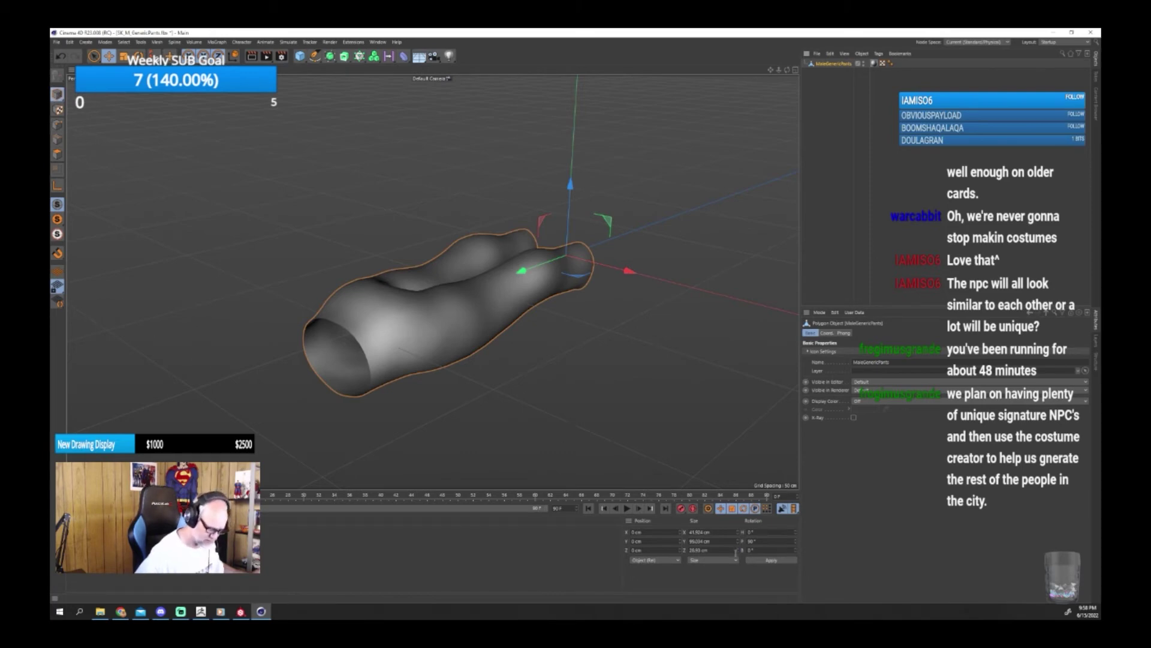
pyautogui.doubleClick(757, 540)
pyautogui.write('0')
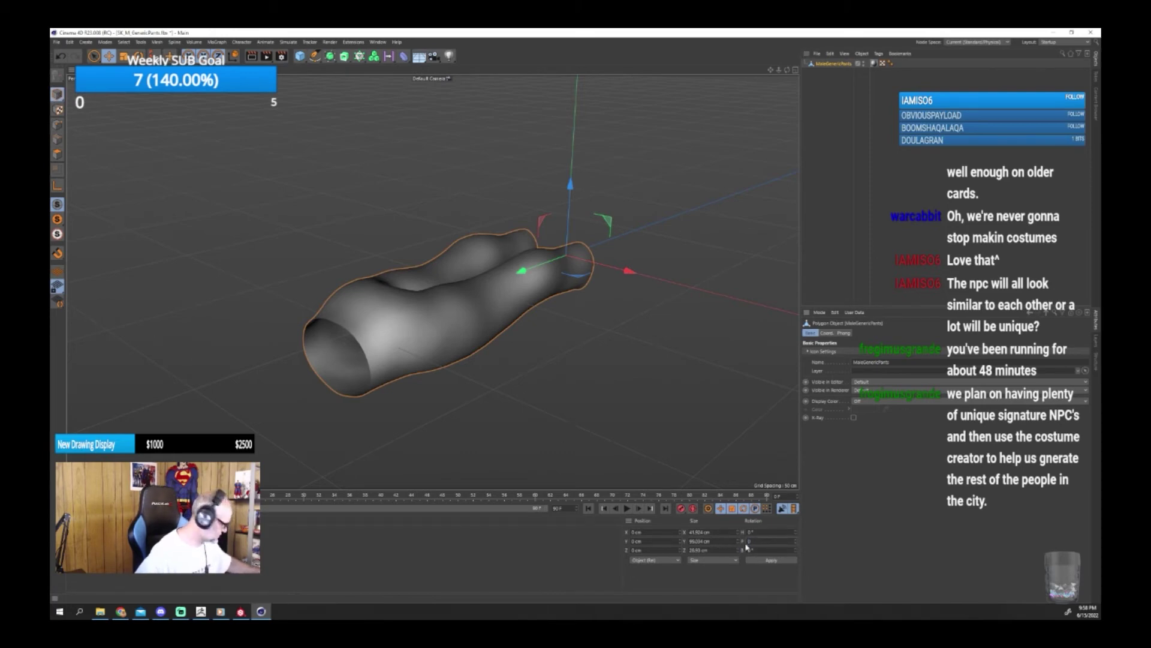
pyautogui.press('Return')
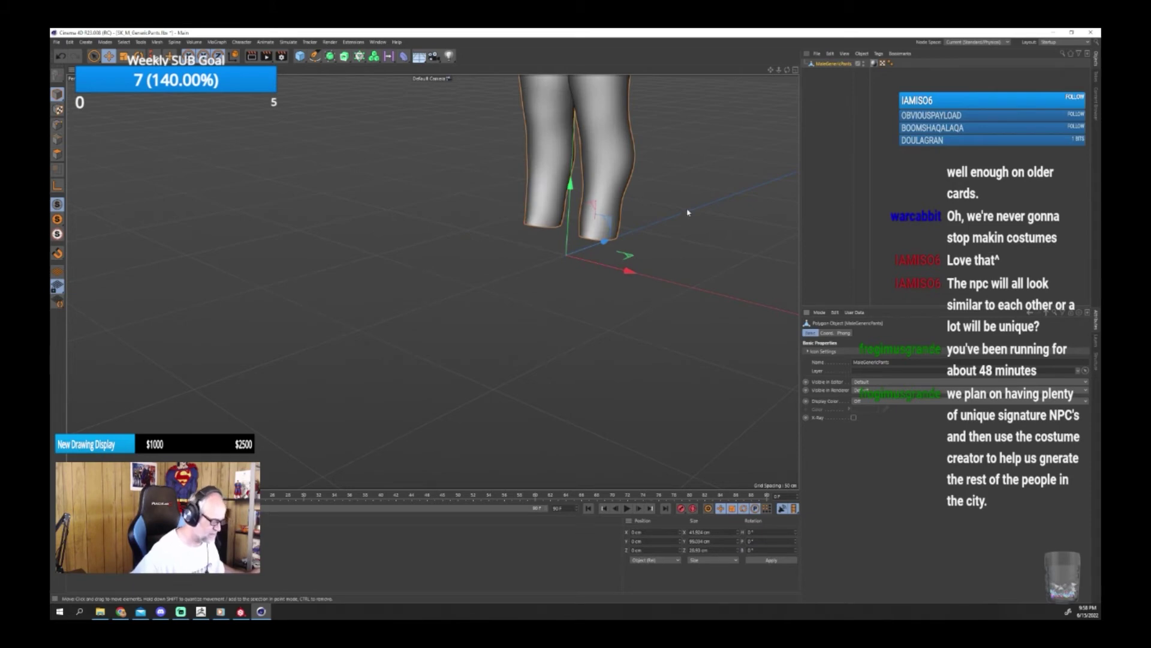
pyautogui.keyDown('alt'); pyautogui.moveTo(684, 200); pyautogui.dragTo(588, 398, button='middle'); pyautogui.keyUp('alt')
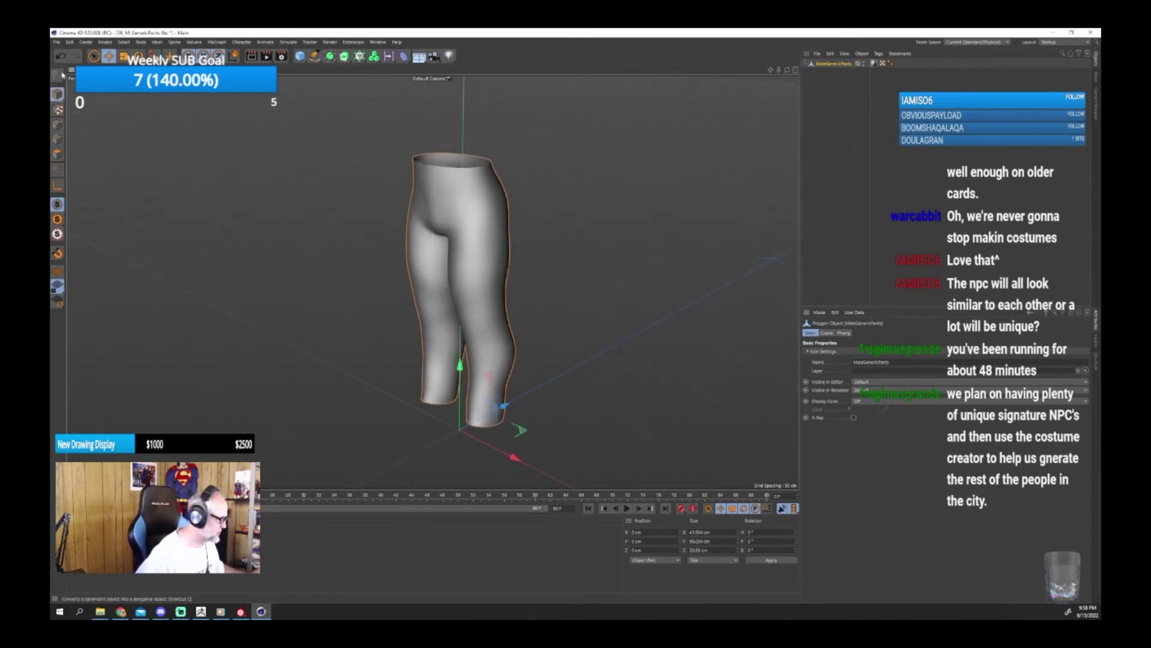
# Start an FBX export of the selected pants mesh and choose the For Use In Substance folder as the destination.
pyautogui.click(57, 42)
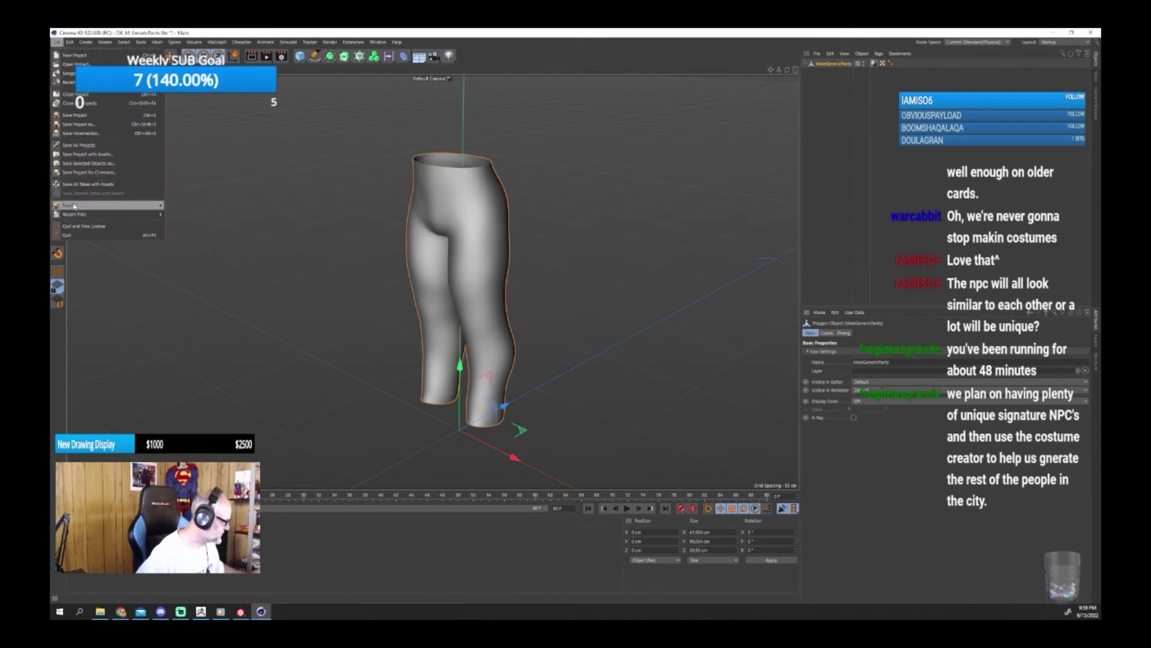
pyautogui.moveTo(74, 206)
pyautogui.click(191, 278)
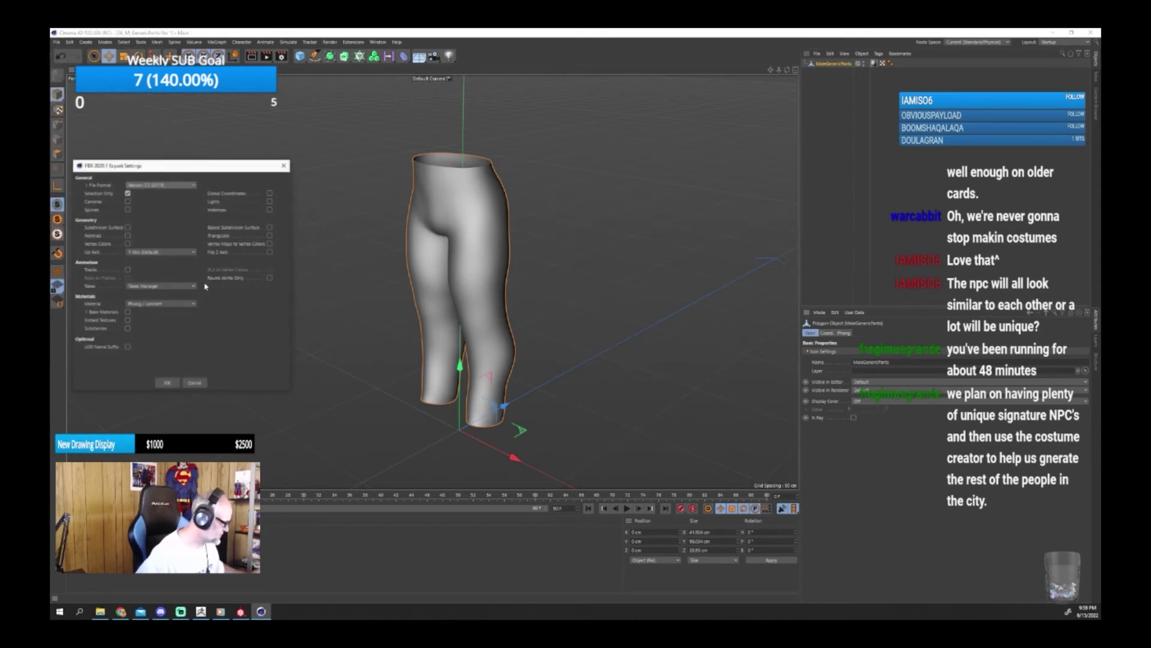
pyautogui.click(167, 382)
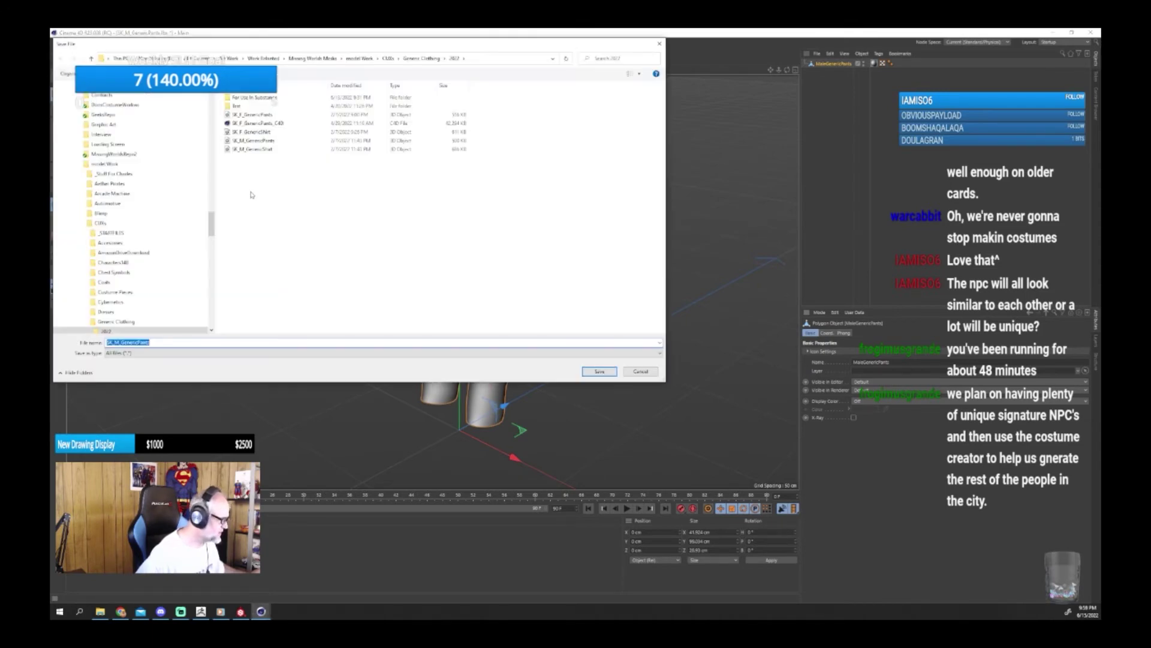
pyautogui.doubleClick(249, 98)
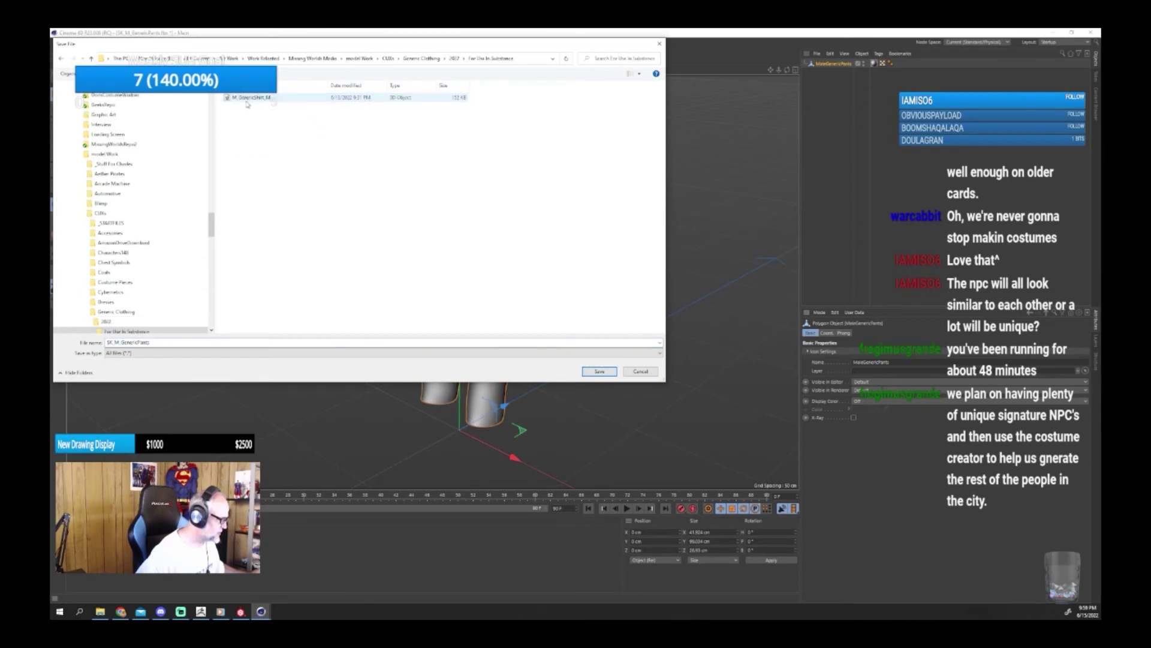
# Name the export M_GenericPants_M, based on the existing shirt file's name, and save it.
pyautogui.click(247, 97)
pyautogui.click(179, 343)
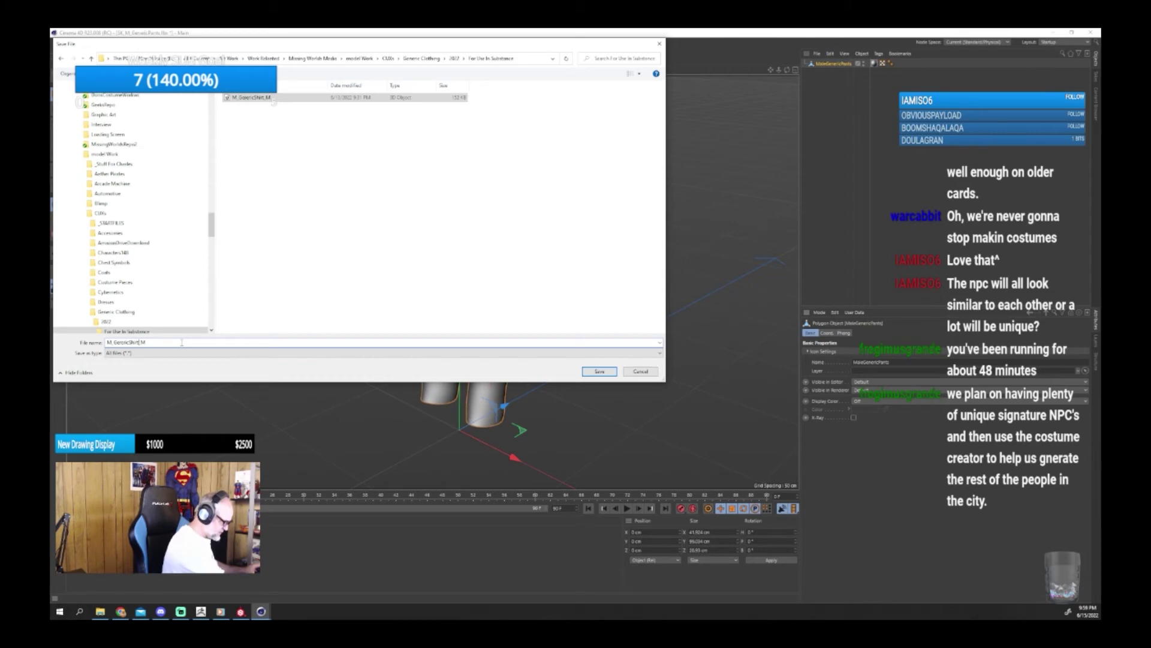
pyautogui.press('BackSpace')
pyautogui.press('BackSpace')
pyautogui.press('BackSpace')
pyautogui.press('BackSpace')
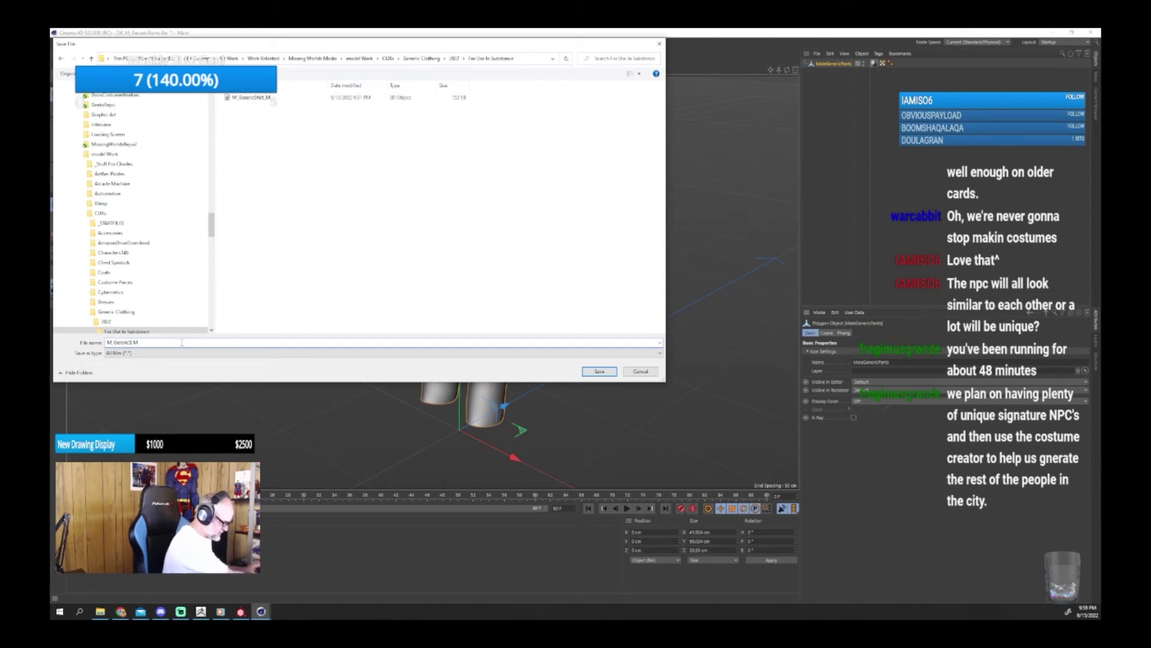
pyautogui.press('BackSpace')
pyautogui.write('Pant')
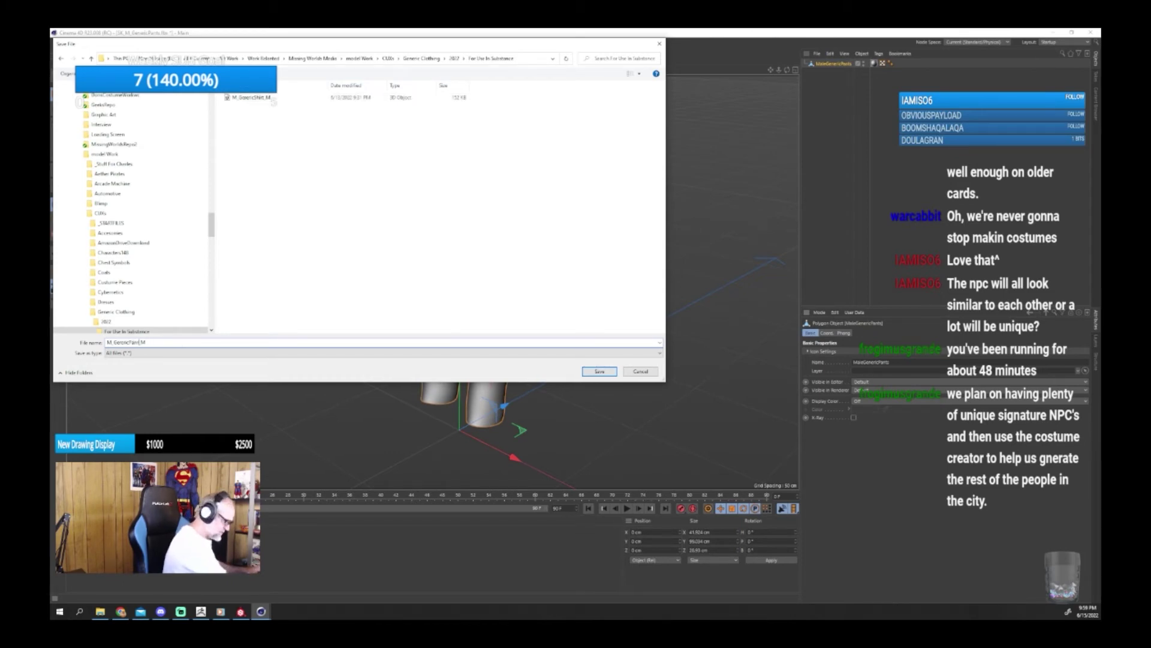
pyautogui.write('s')
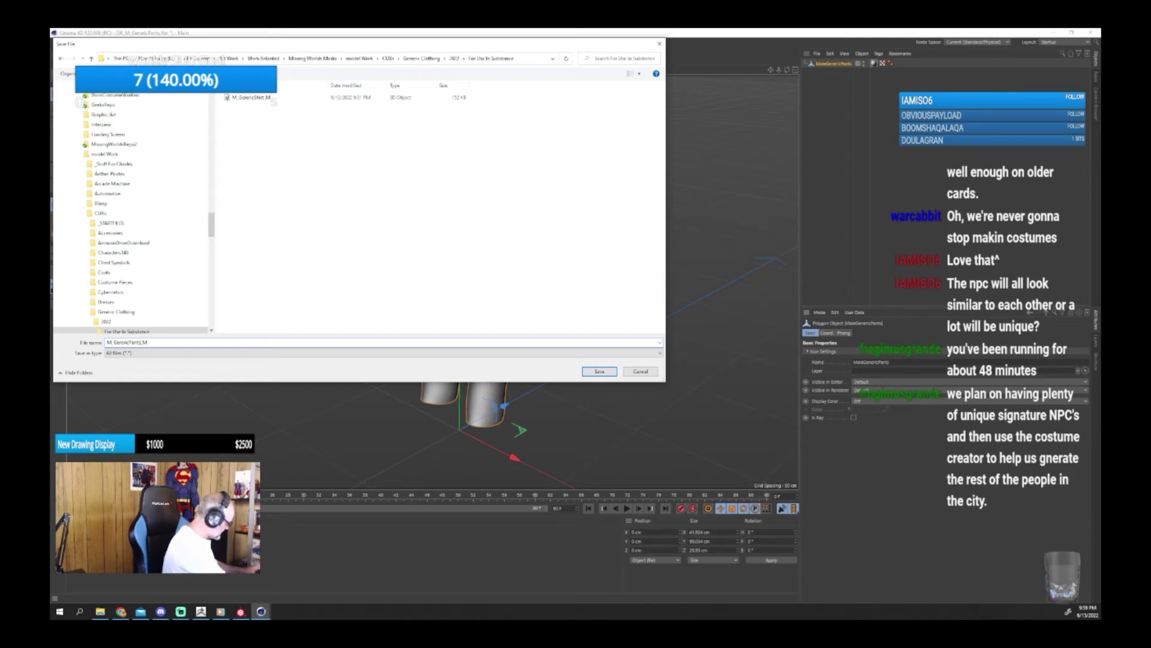
pyautogui.press('Return')
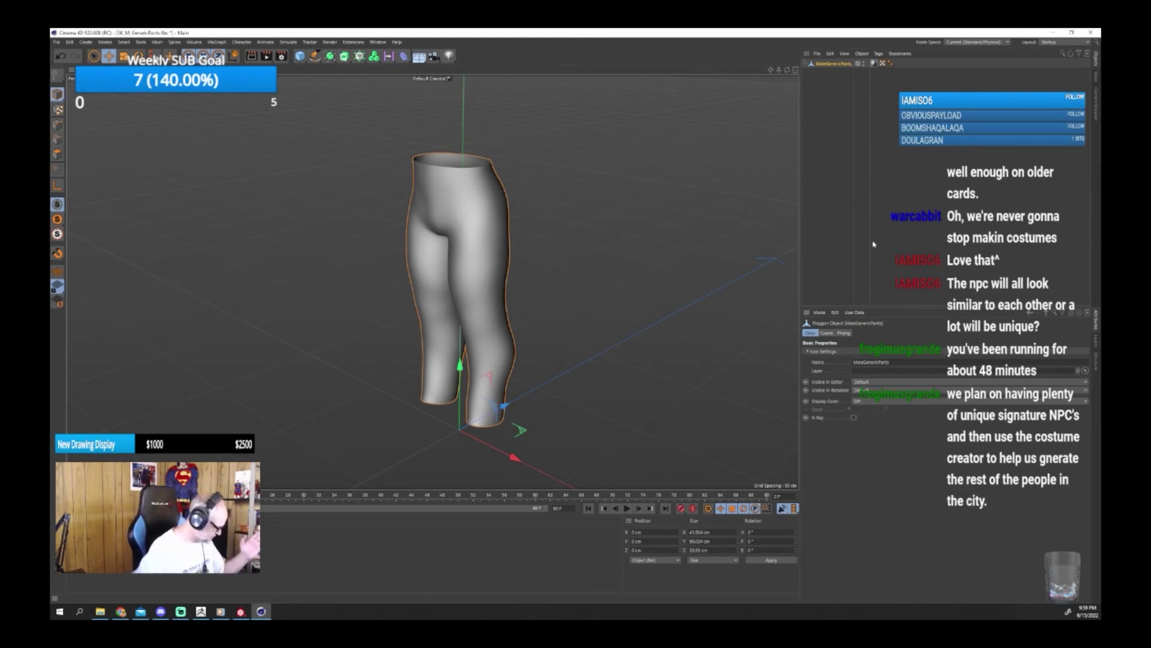
# Switch to ZBrush and examine the detailed pants on the male character.
pyautogui.click(201, 611)
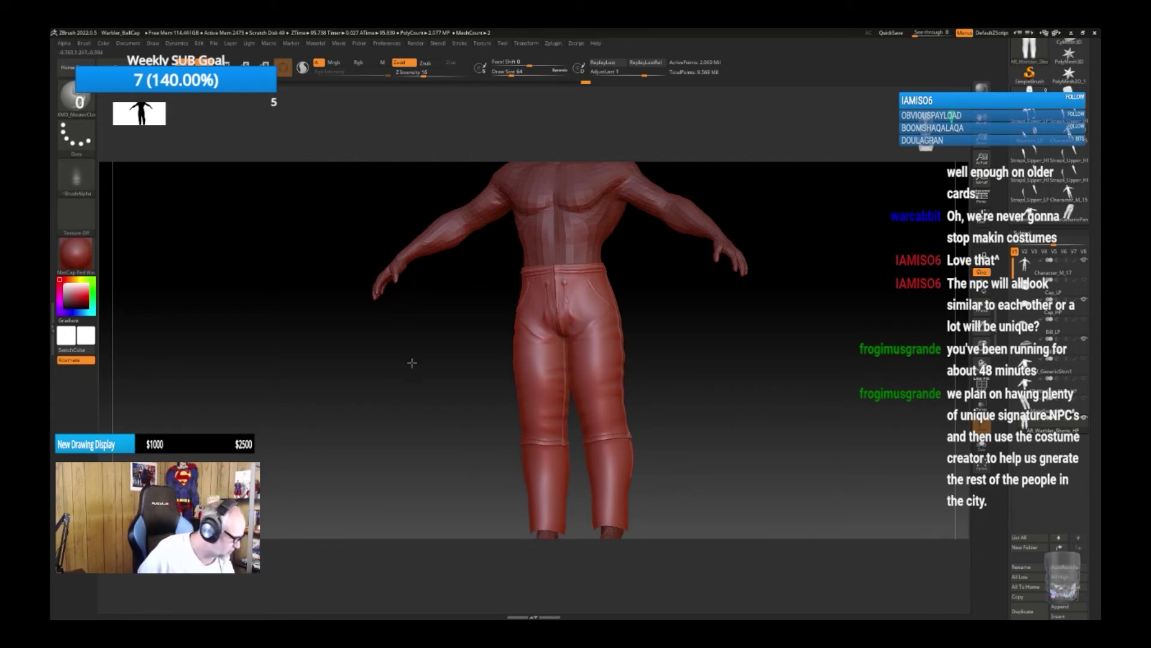
pyautogui.moveTo(412, 363); pyautogui.dragTo(466, 344)
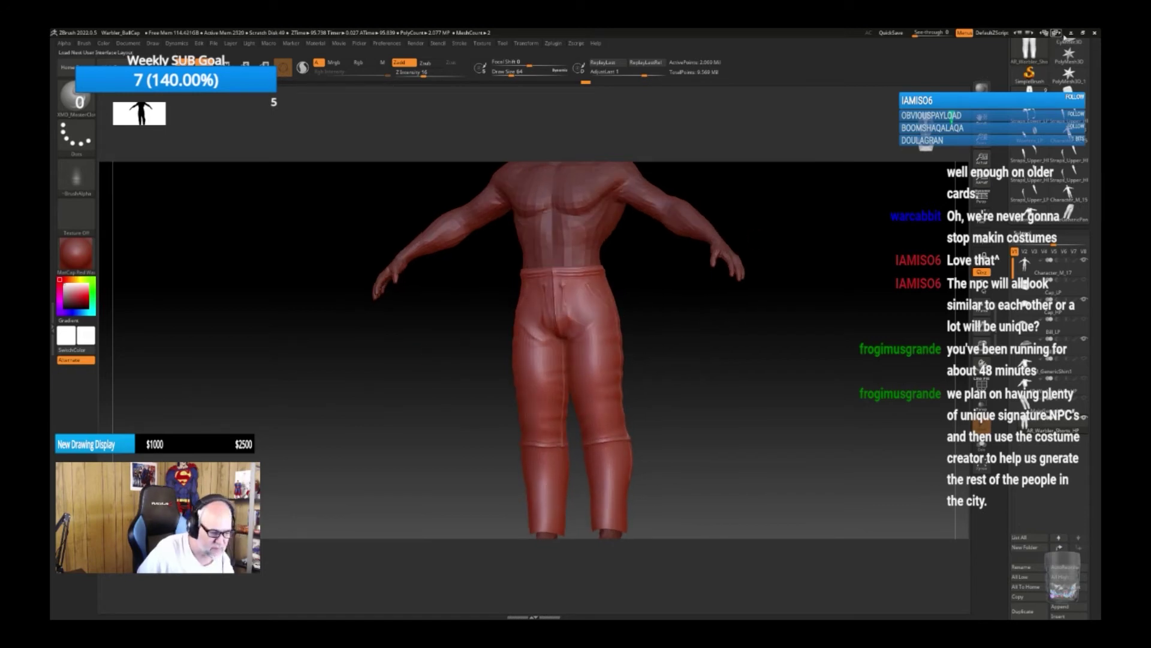
pyautogui.click(1071, 33)
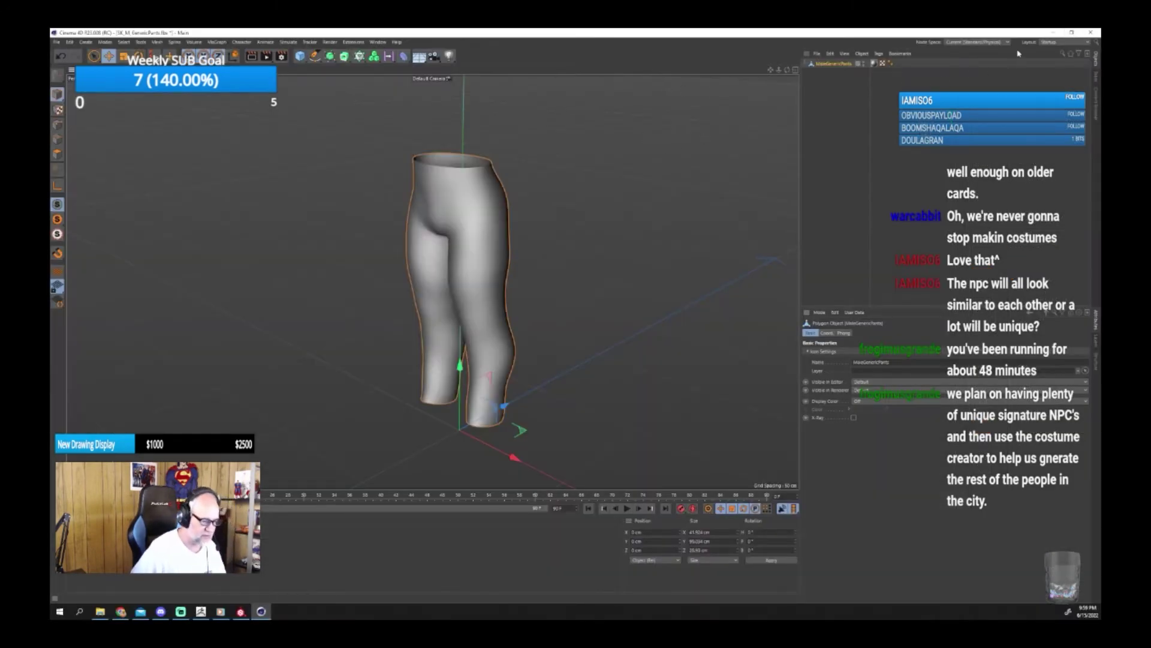
# Switch to Substance Painter and create a new project from the M_GenericPants_M mesh.
pyautogui.click(1054, 33)
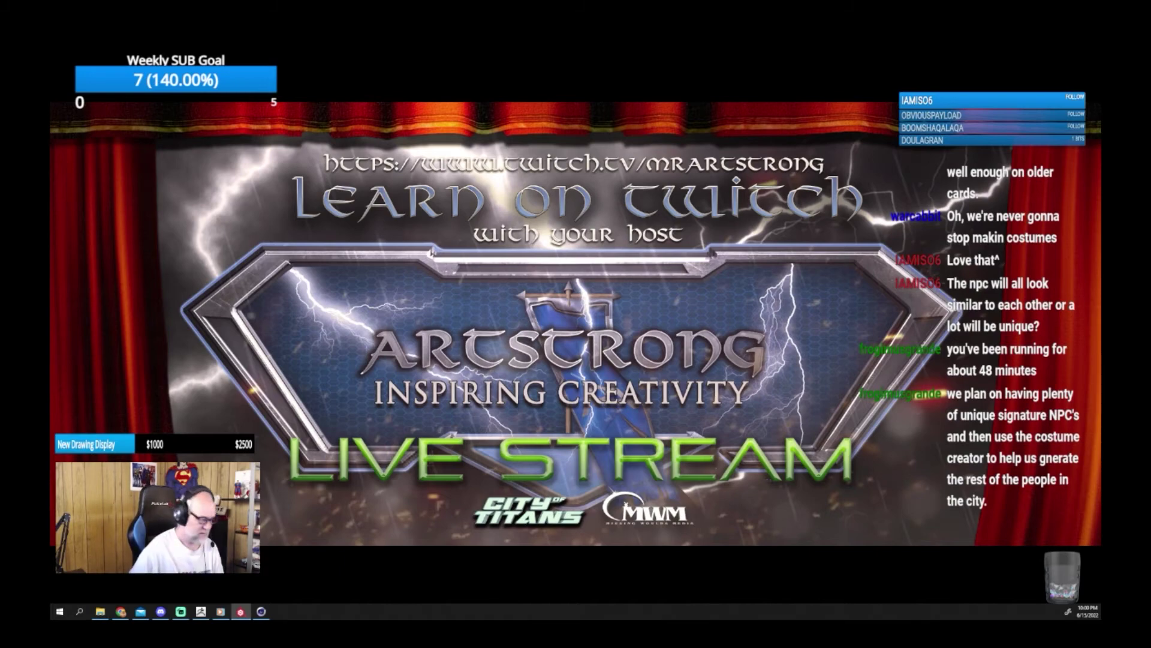
pyautogui.moveTo(634, 216)
pyautogui.mouseDown()
pyautogui.moveTo(599, 217)
pyautogui.moveTo(578, 184)
pyautogui.mouseUp()
pyautogui.doubleClick(578, 183)
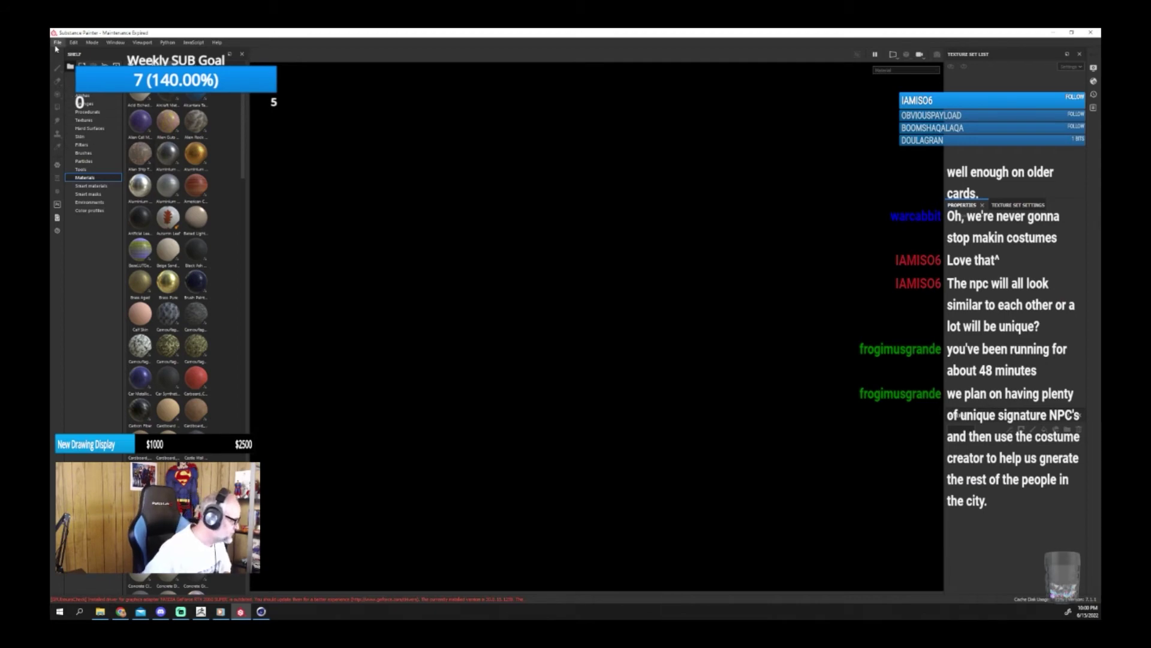
pyautogui.click(57, 42)
pyautogui.click(72, 52)
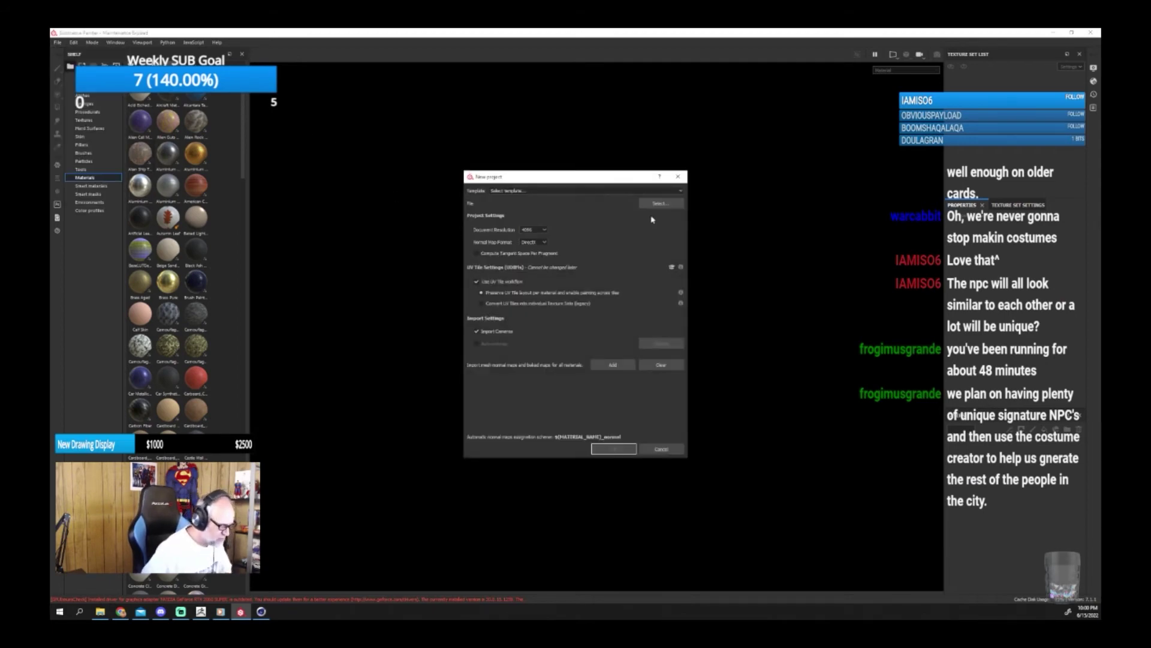
pyautogui.click(660, 204)
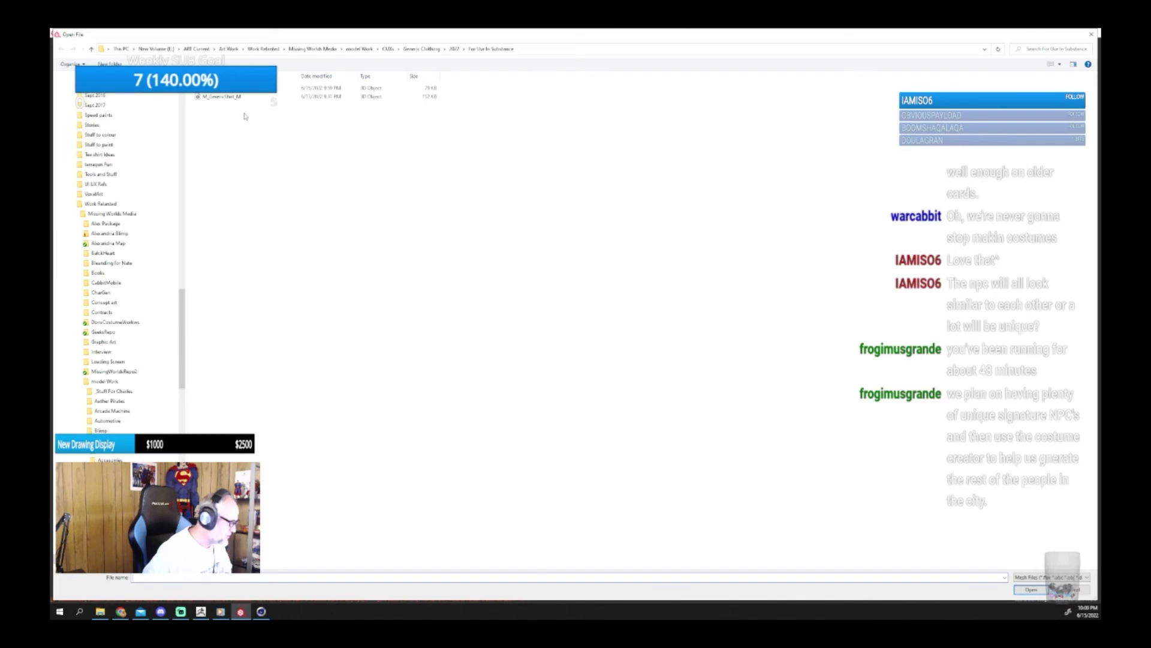
pyautogui.click(242, 88)
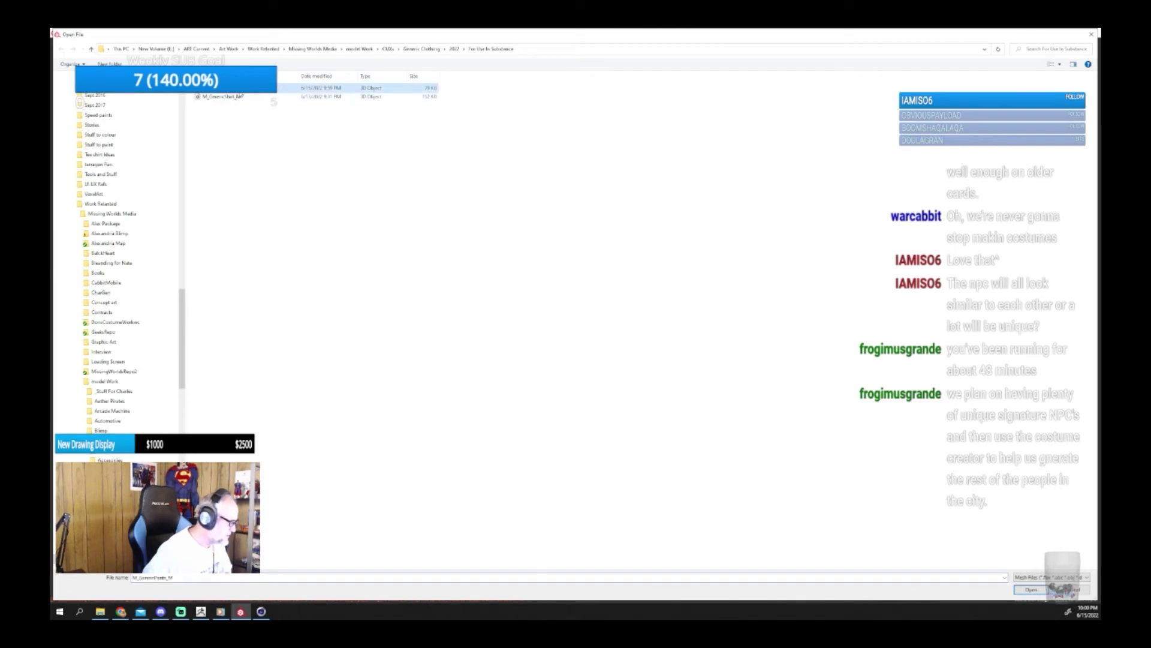
pyautogui.click(1031, 589)
pyautogui.click(599, 445)
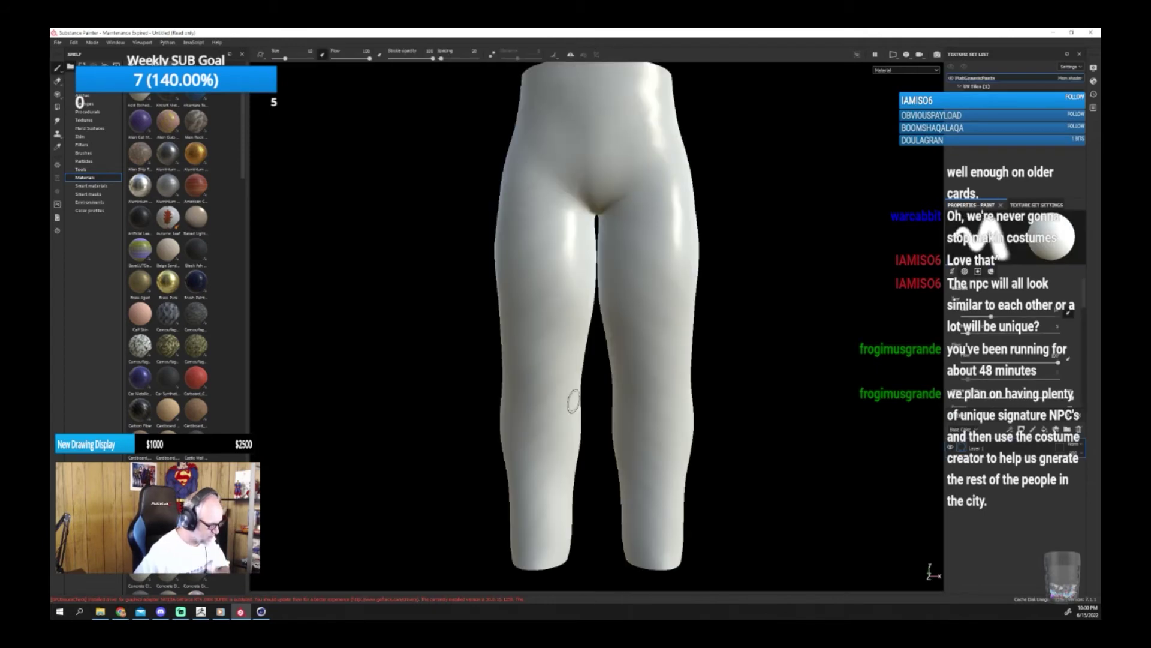
# Open the mesh map baking settings for the pants, exclude the ID map and set the output size to 4096.
pyautogui.click(1033, 205)
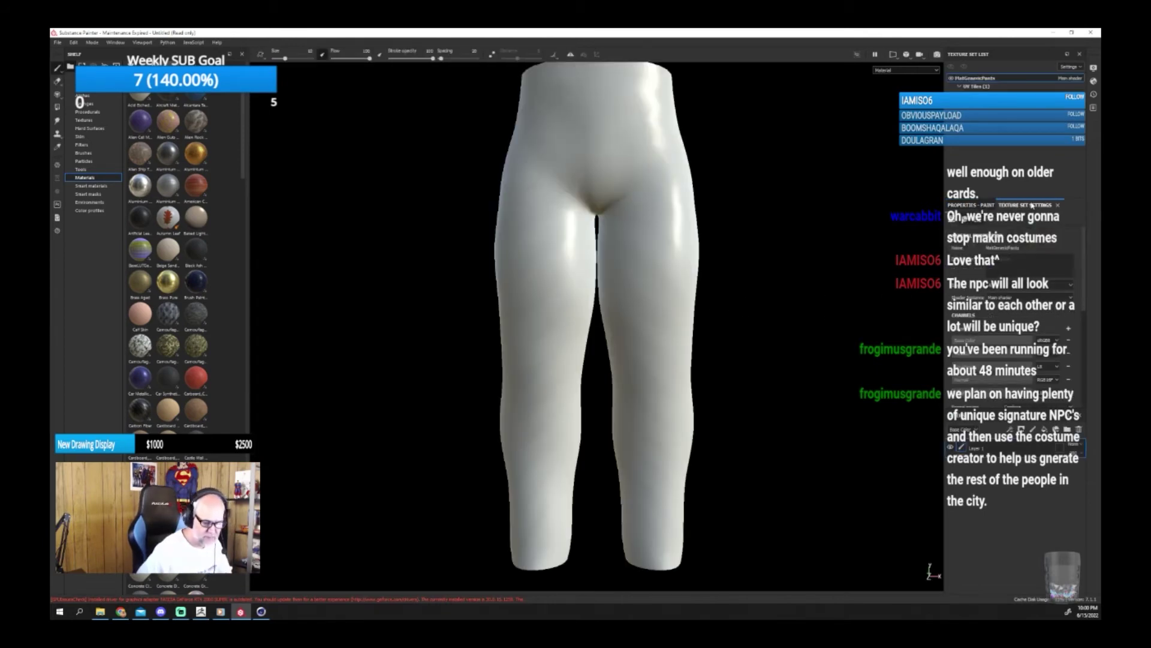
pyautogui.click(1050, 362)
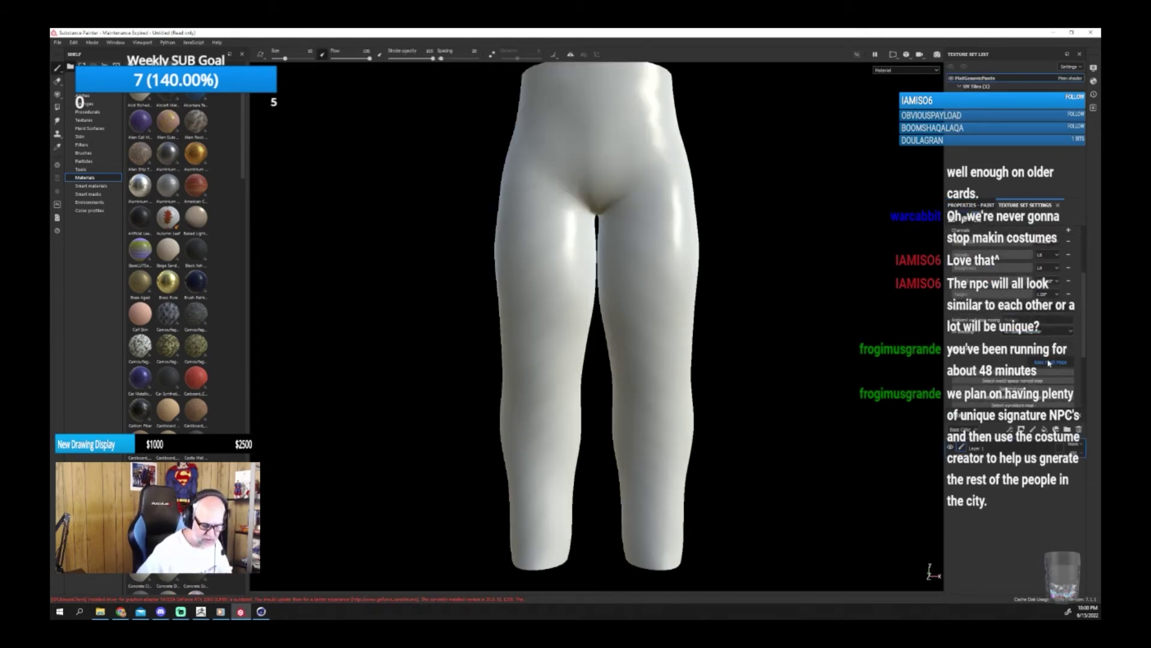
pyautogui.click(442, 277)
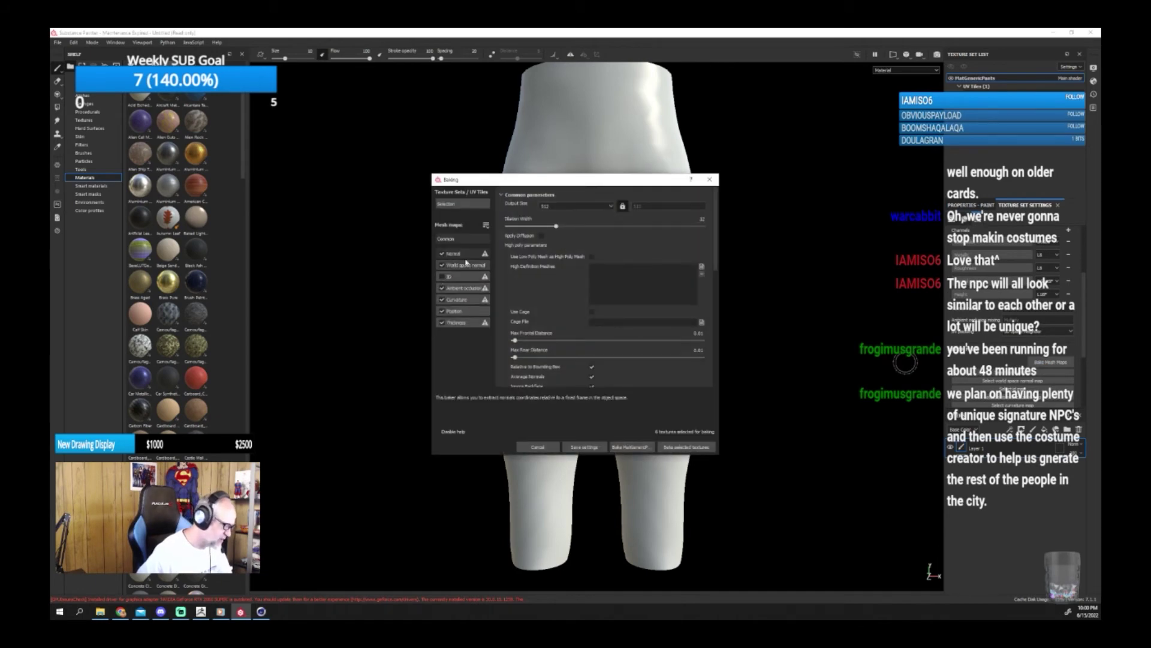
pyautogui.click(551, 206)
pyautogui.click(549, 250)
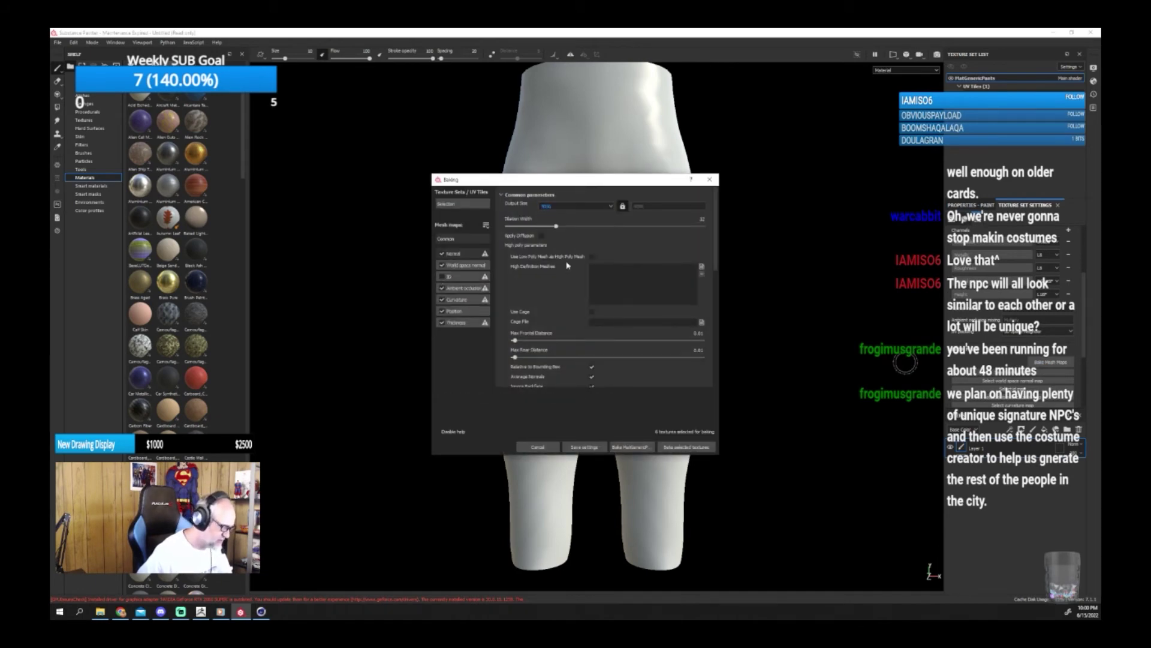
# Load the high-poly mesh file from the male character's Shorts folder under NPC CUI as the high-definition mesh for baking.
pyautogui.click(701, 268)
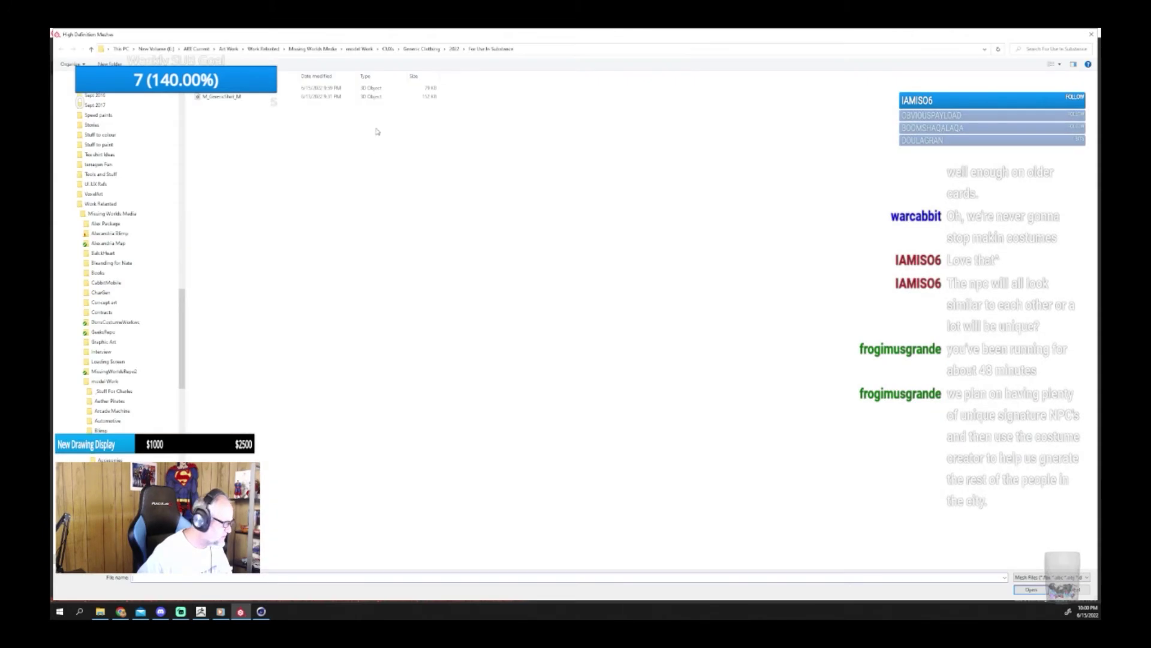
pyautogui.click(388, 49)
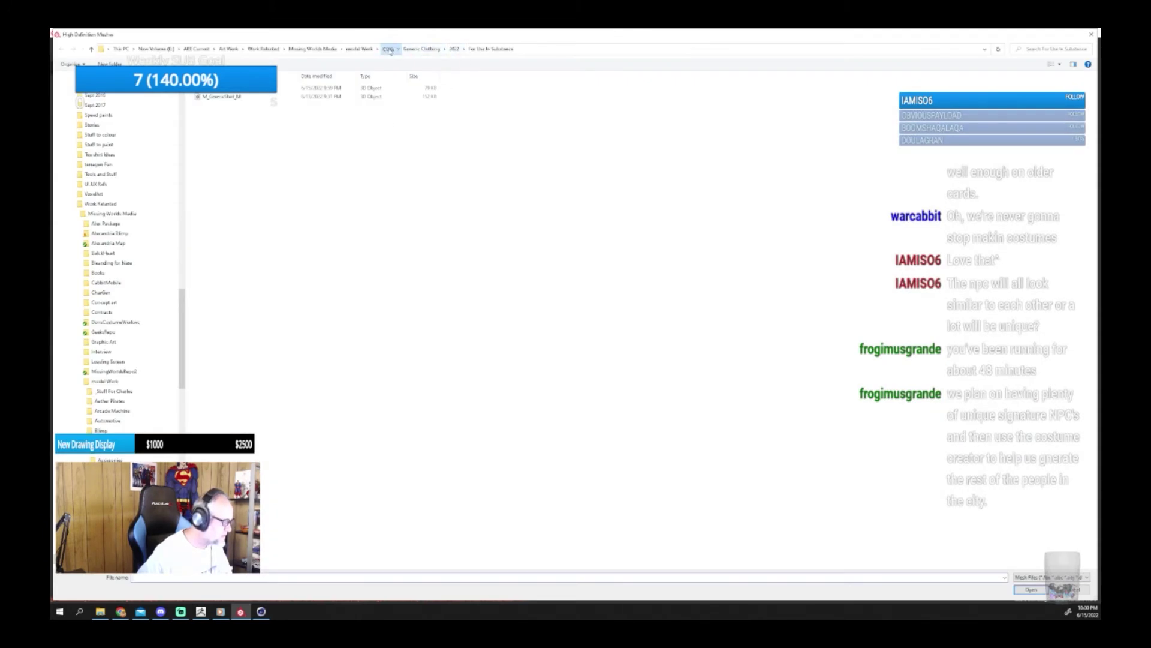
pyautogui.doubleClick(890, 102)
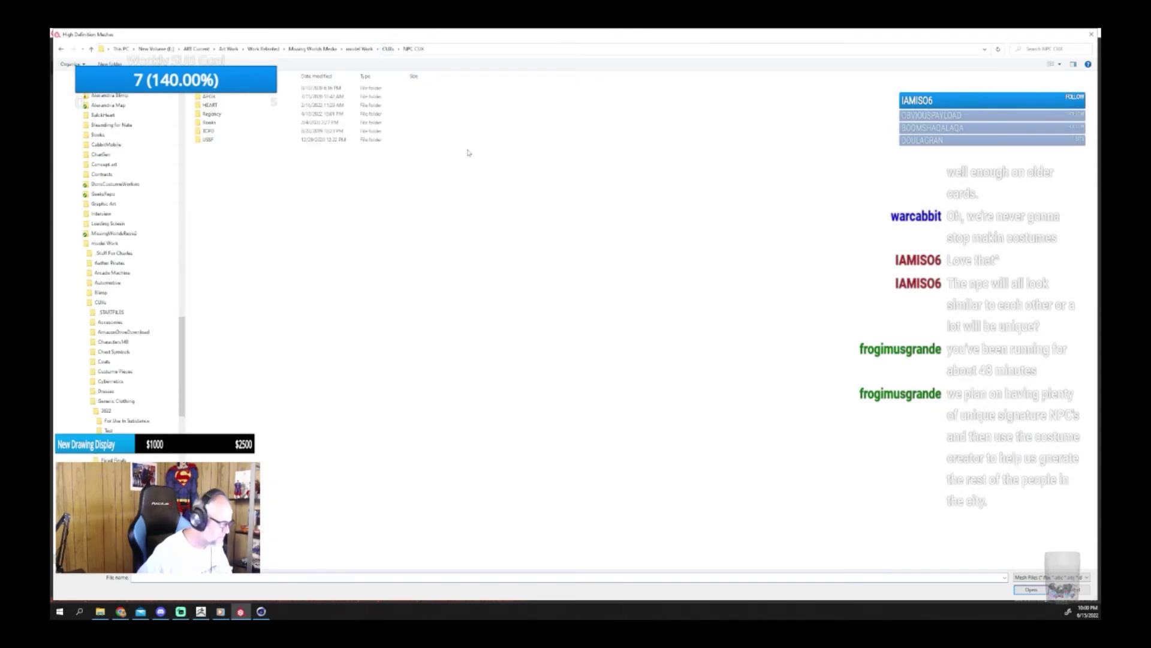
pyautogui.doubleClick(226, 90)
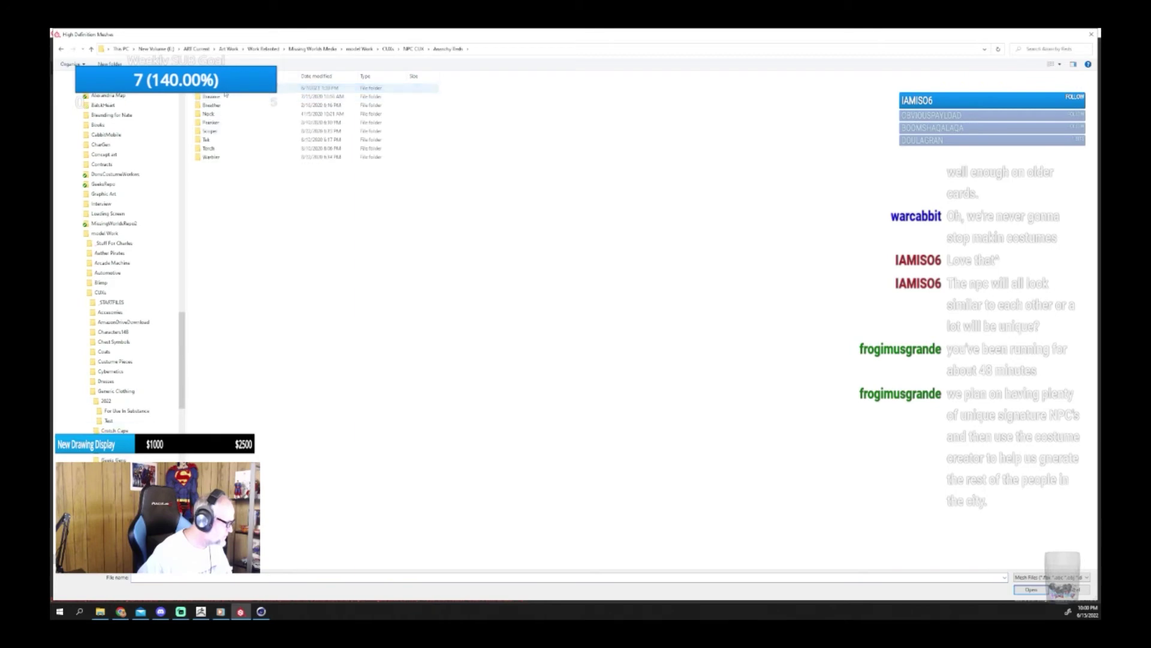
pyautogui.doubleClick(210, 156)
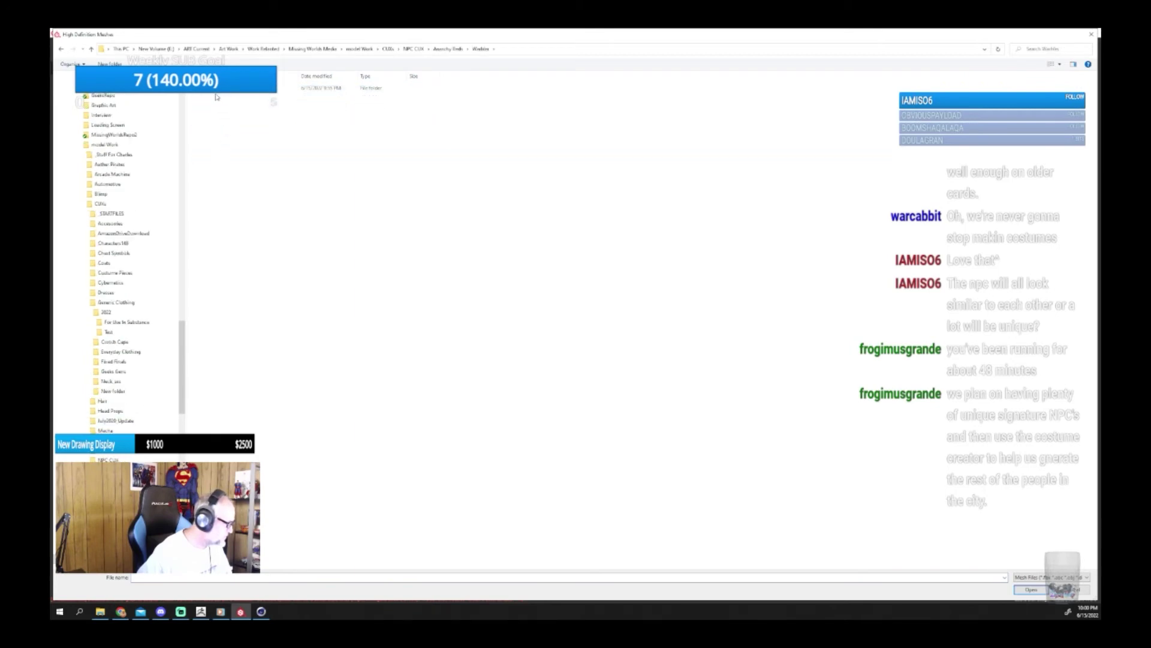
pyautogui.doubleClick(210, 87)
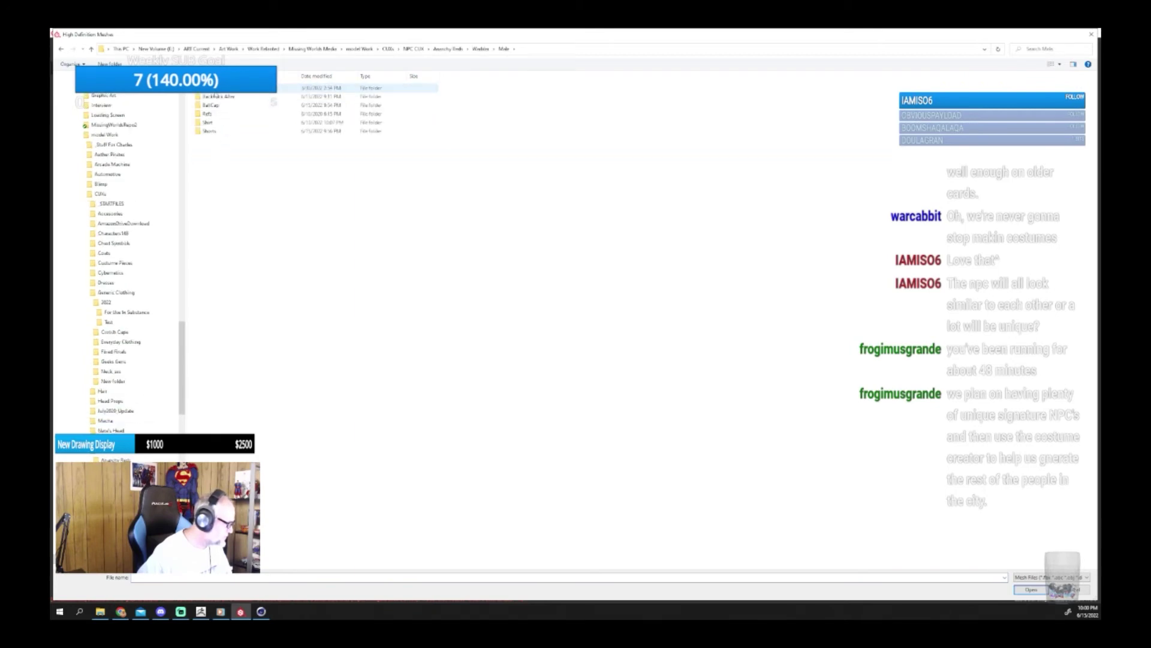
pyautogui.doubleClick(211, 130)
pyautogui.click(227, 88)
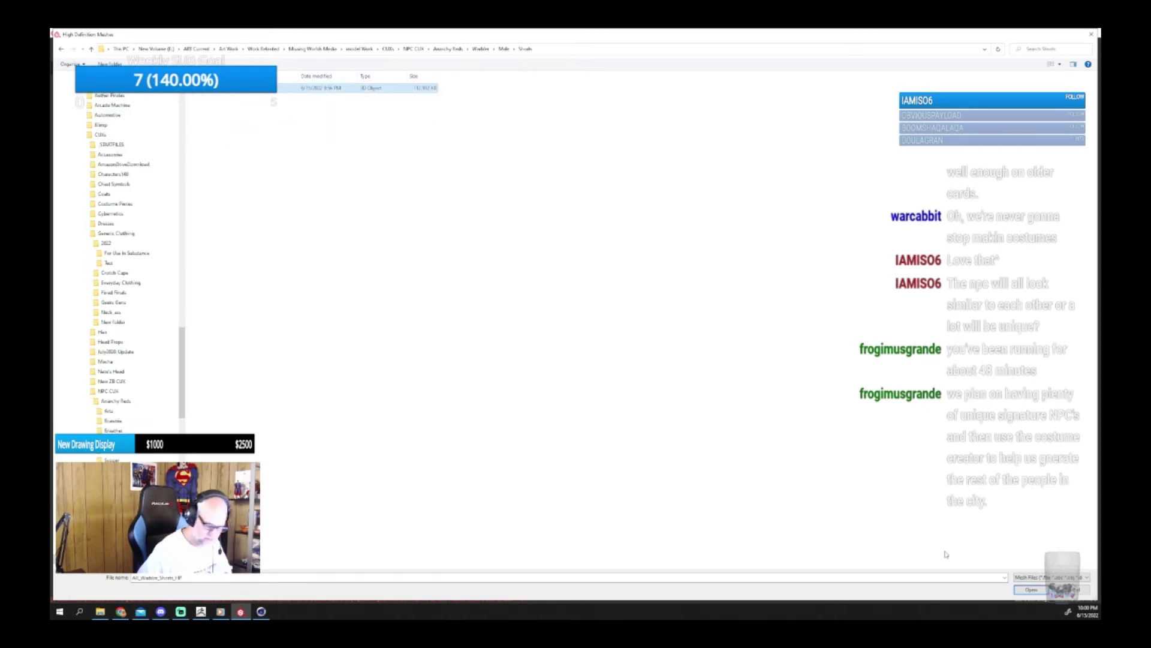
pyautogui.click(1031, 589)
# Bake the selected mesh maps for the pants with the loaded high-poly mesh.
pyautogui.scroll(-4, 598, 276)
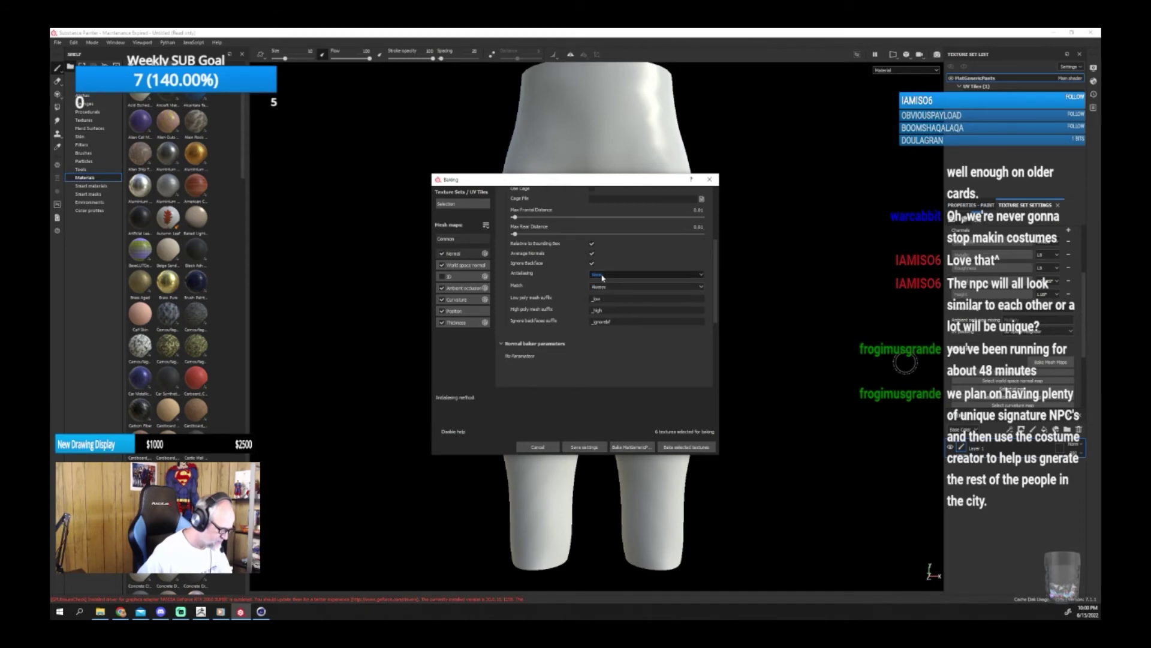
pyautogui.click(684, 447)
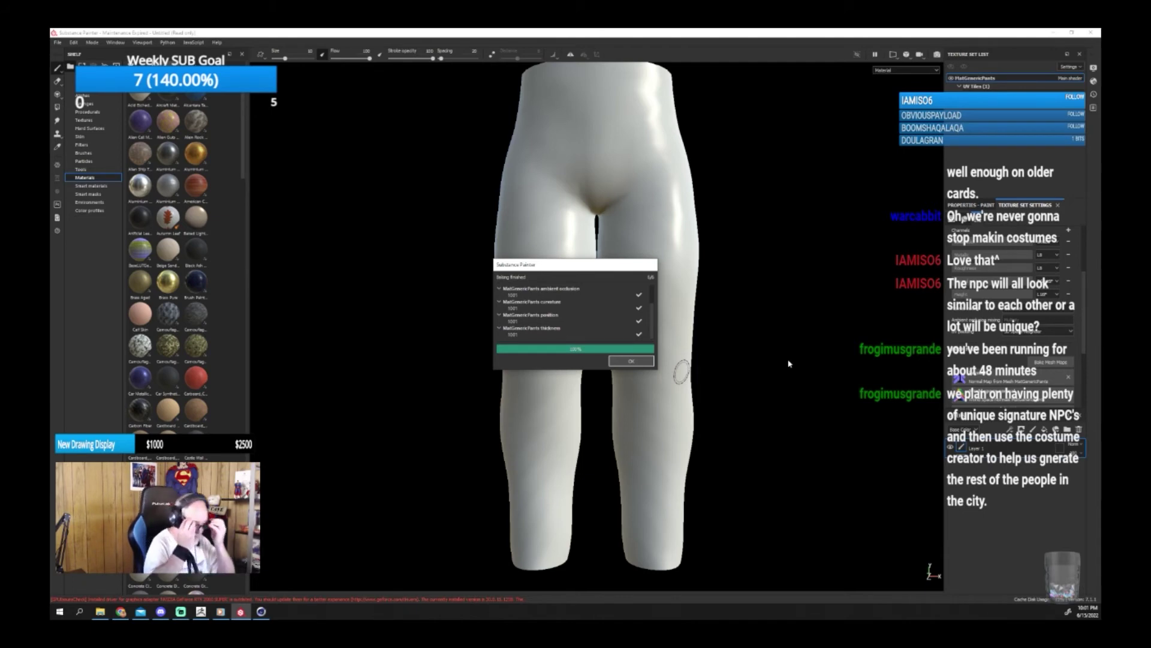
pyautogui.click(630, 360)
# Inspect the baked seams, pockets and folds on the pants from several angles.
pyautogui.keyDown('alt'); pyautogui.moveTo(722, 360); pyautogui.dragTo(648, 356); pyautogui.keyUp('alt')
pyautogui.keyDown('alt'); pyautogui.moveTo(798, 297); pyautogui.dragTo(787, 351); pyautogui.keyUp('alt')
pyautogui.keyDown('alt'); pyautogui.moveTo(623, 357); pyautogui.dragTo(746, 352); pyautogui.keyUp('alt')
pyautogui.keyDown('alt'); pyautogui.moveTo(599, 367); pyautogui.dragTo(670, 349, button='middle'); pyautogui.keyUp('alt')
pyautogui.keyDown('alt'); pyautogui.moveTo(670, 350); pyautogui.dragTo(722, 345); pyautogui.keyUp('alt')
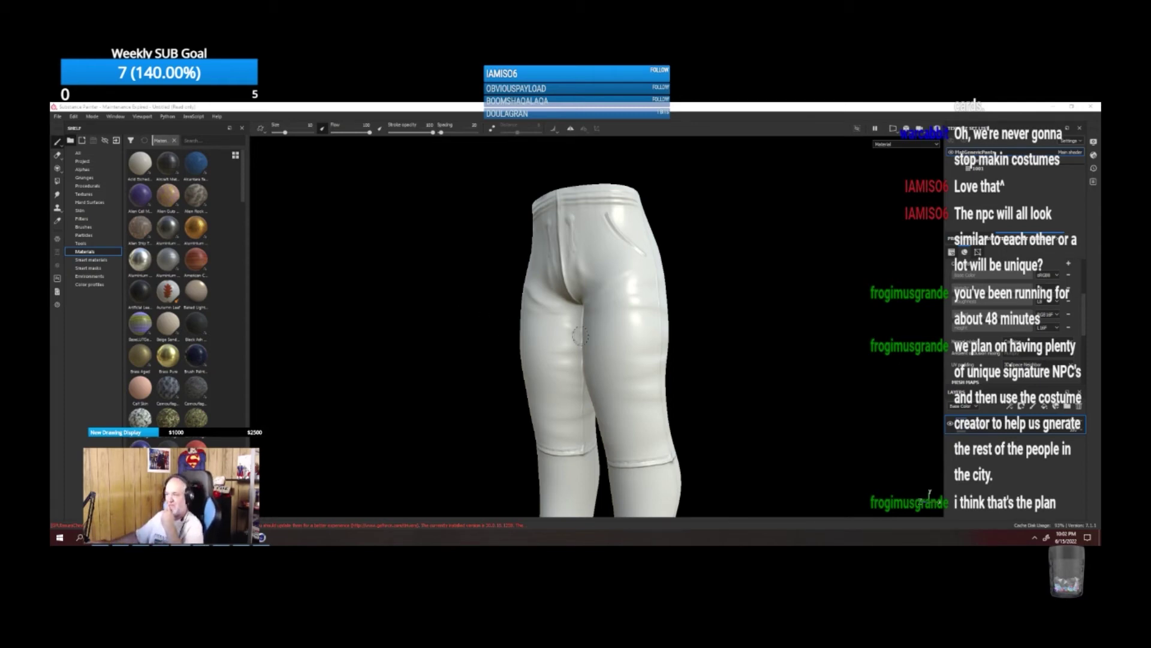
pyautogui.keyDown('alt'); pyautogui.moveTo(763, 350); pyautogui.dragTo(727, 383); pyautogui.keyUp('alt')
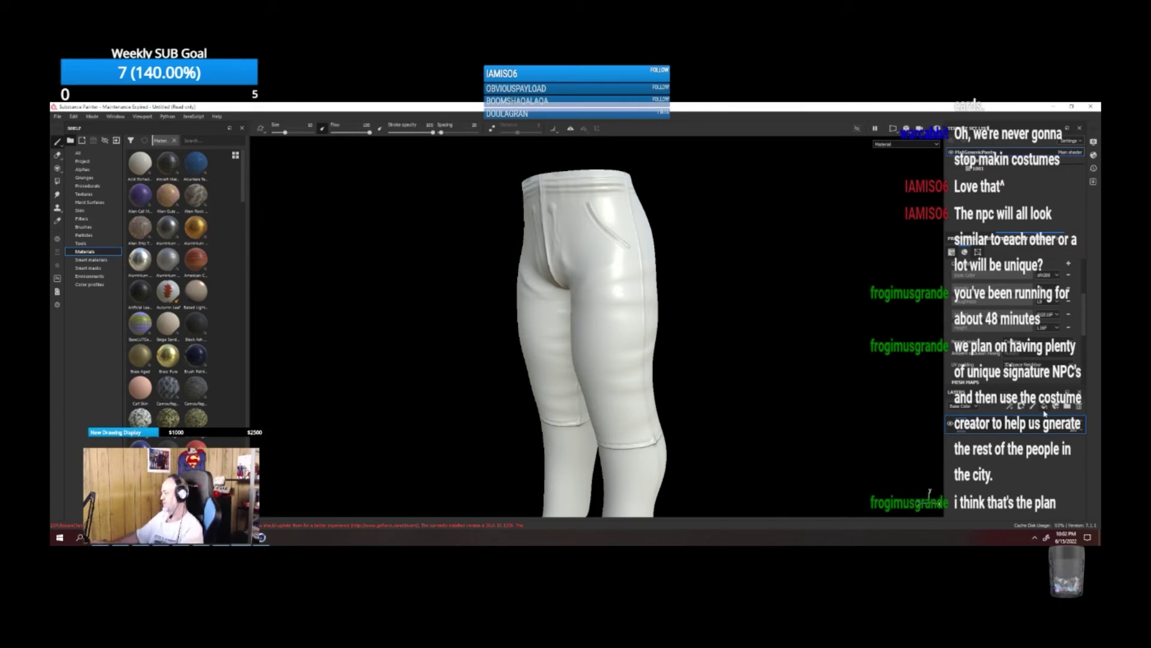
# Add a fill layer with a black mask above the pants' existing layer.
pyautogui.click(976, 433)
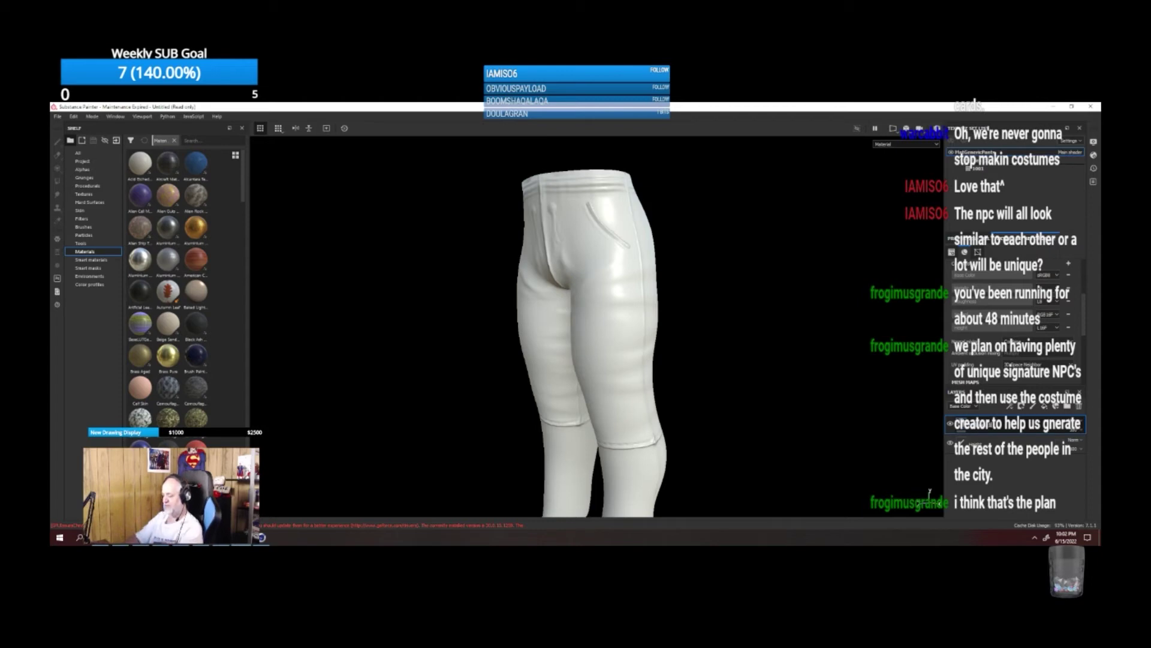
pyautogui.rightClick(978, 408)
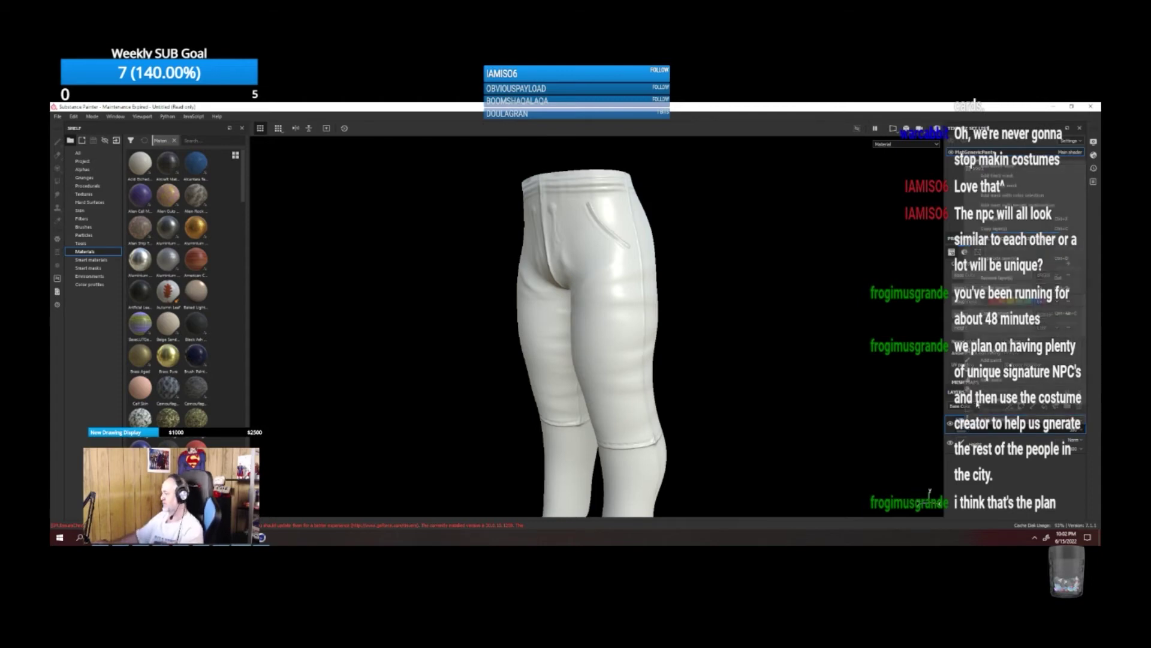
pyautogui.click(995, 175)
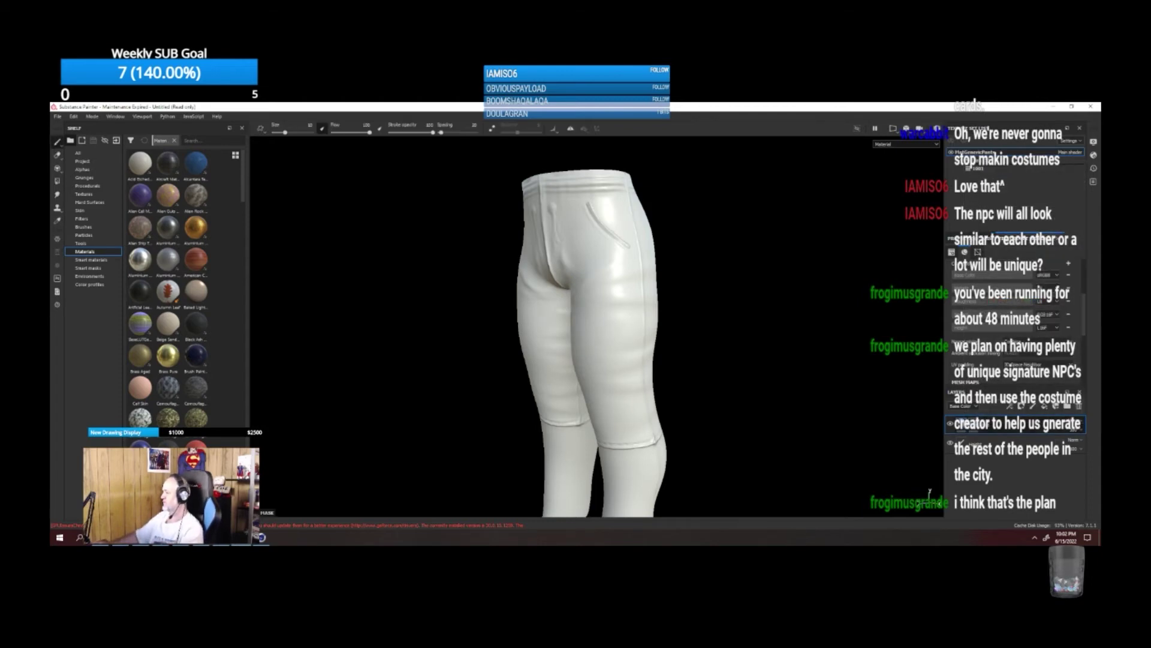
pyautogui.hotkey('ctrl', 'z')
pyautogui.click(978, 239)
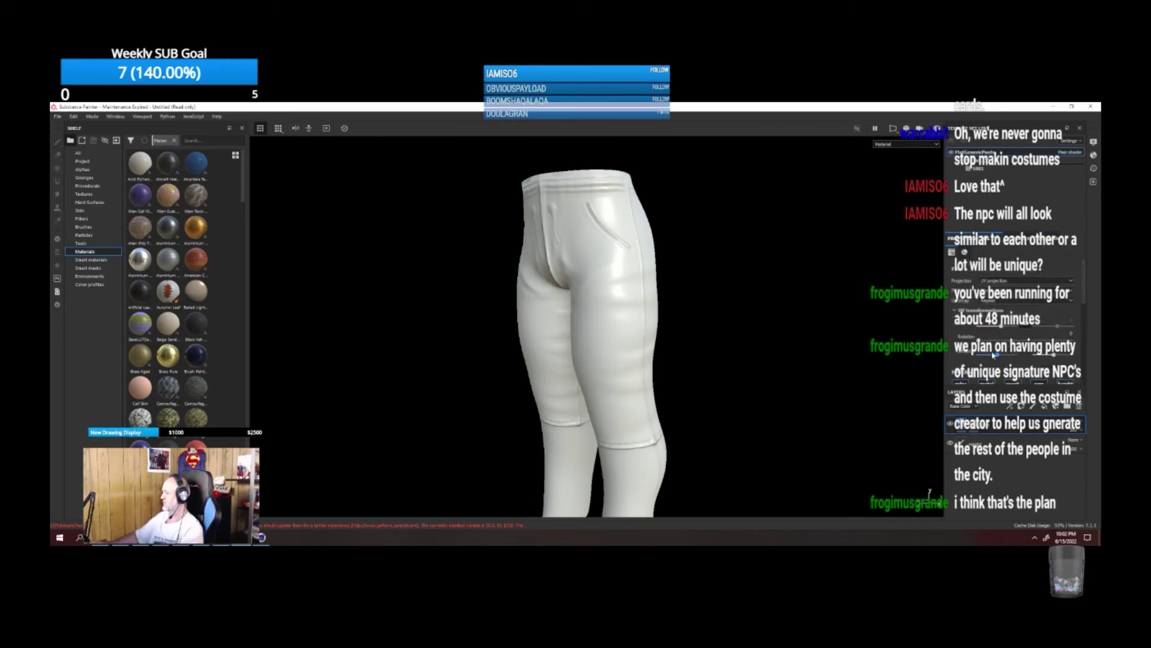
# Limit the masked fill layer to the color and height channels and set its base color to pure red.
pyautogui.scroll(-2, 990, 354)
pyautogui.click(987, 309)
pyautogui.click(1012, 309)
pyautogui.click(1038, 309)
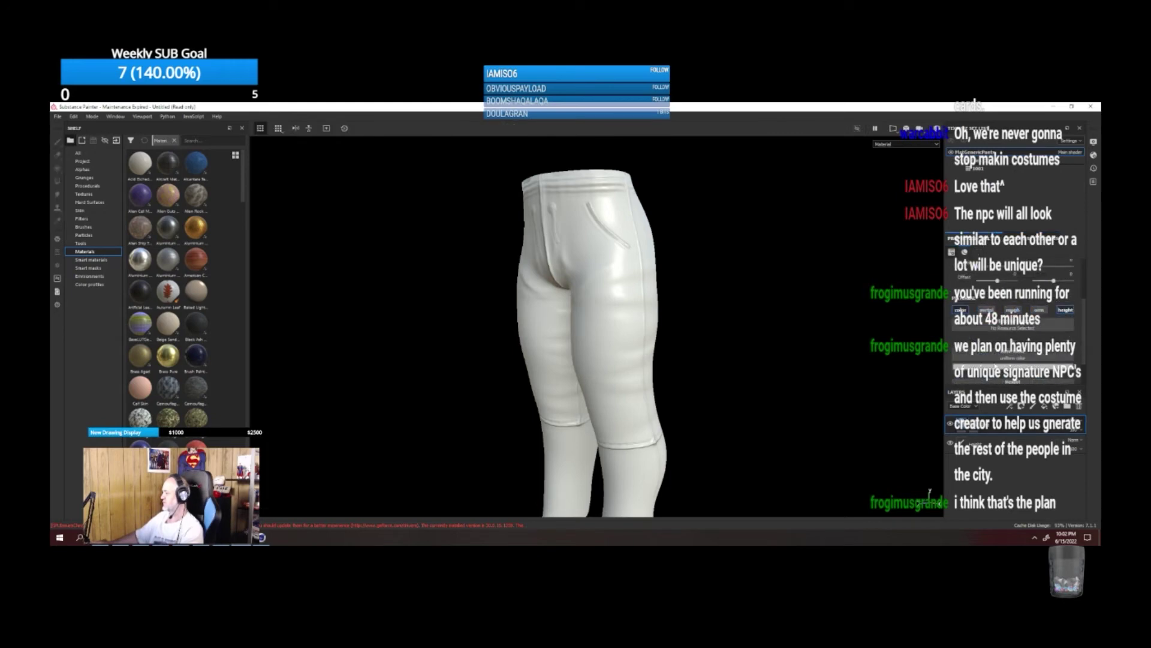
pyautogui.click(1002, 367)
pyautogui.click(1058, 376)
pyautogui.click(998, 427)
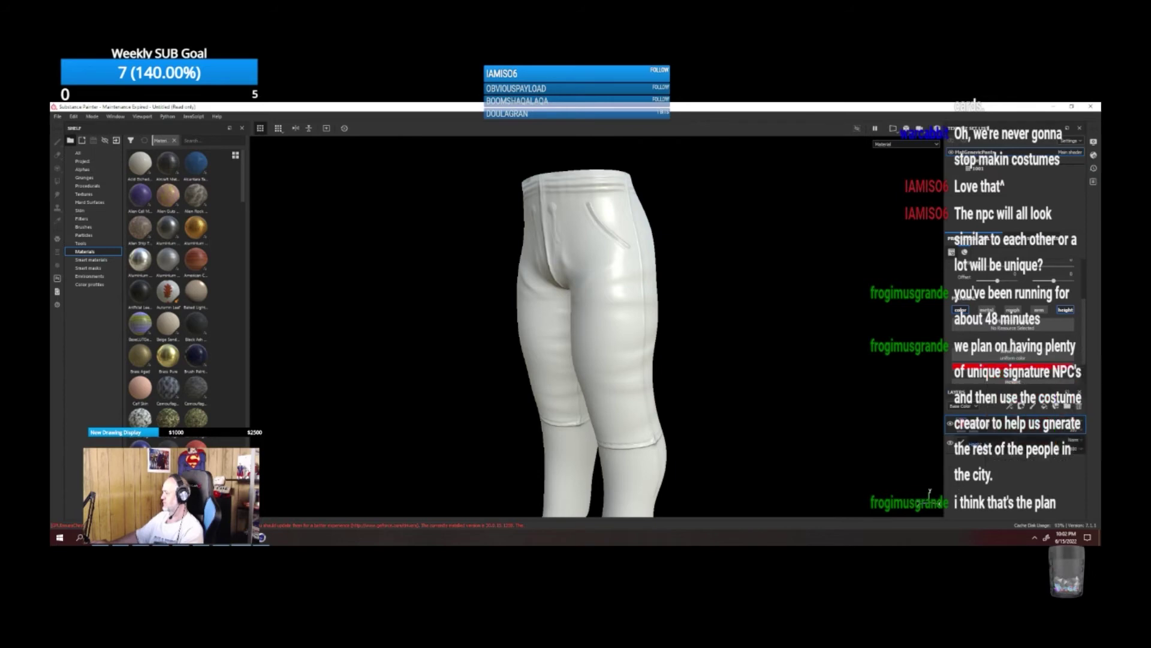
# Duplicate the red fill layer twice and rename the middle copy Green.
pyautogui.hotkey('ctrl', 'd')
pyautogui.hotkey('ctrl', 'd')
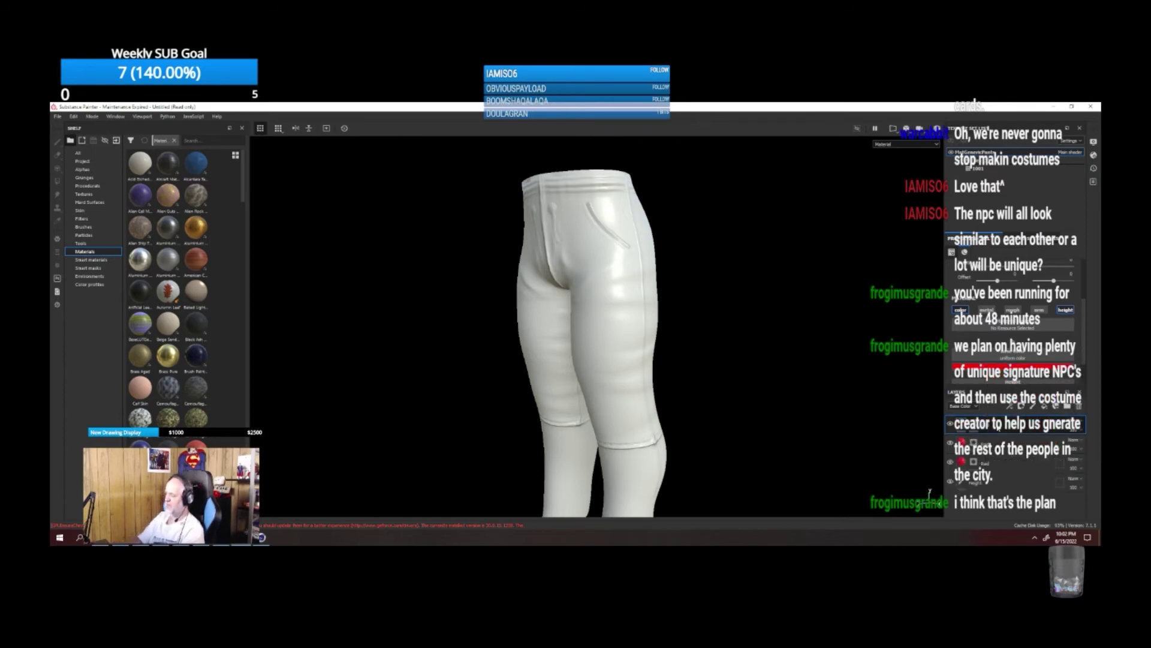
pyautogui.click(986, 445)
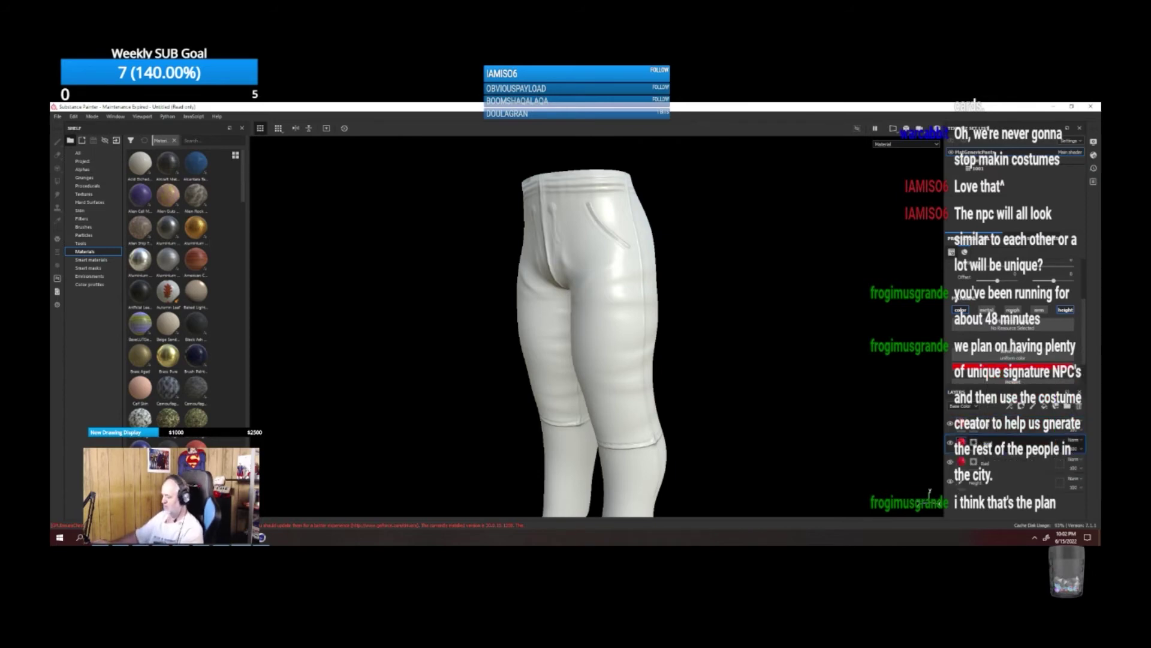
pyautogui.write('Green')
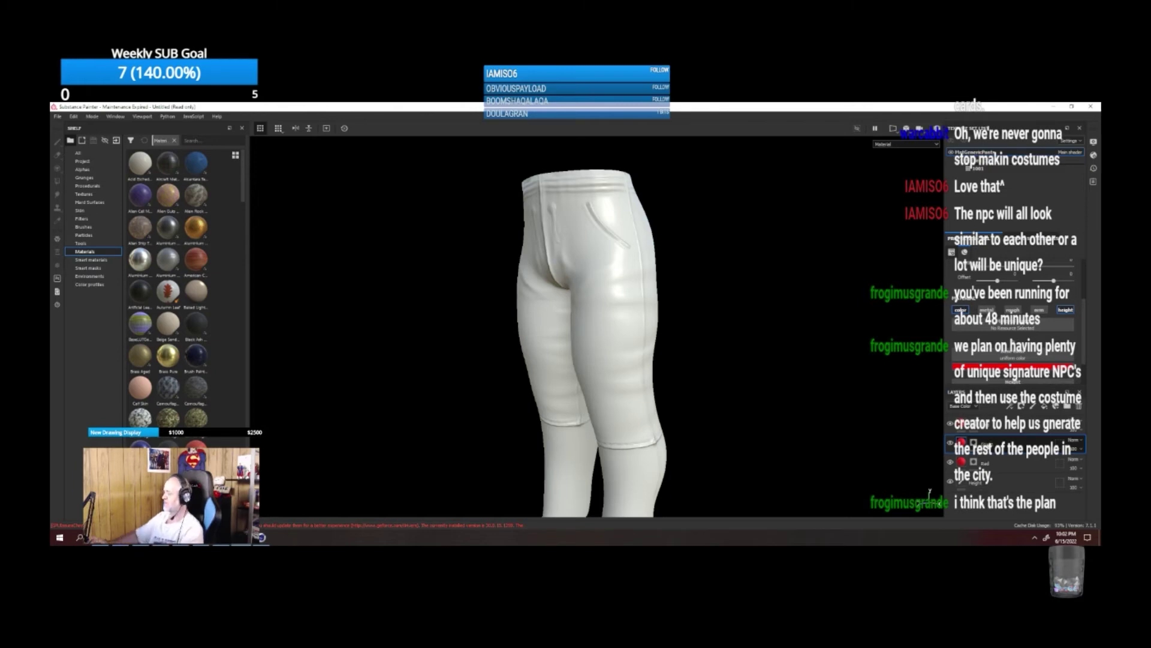
pyautogui.press('Return')
# Set the Green layer's base color to pure green, RGB 0, 1, 0.
pyautogui.click(1007, 364)
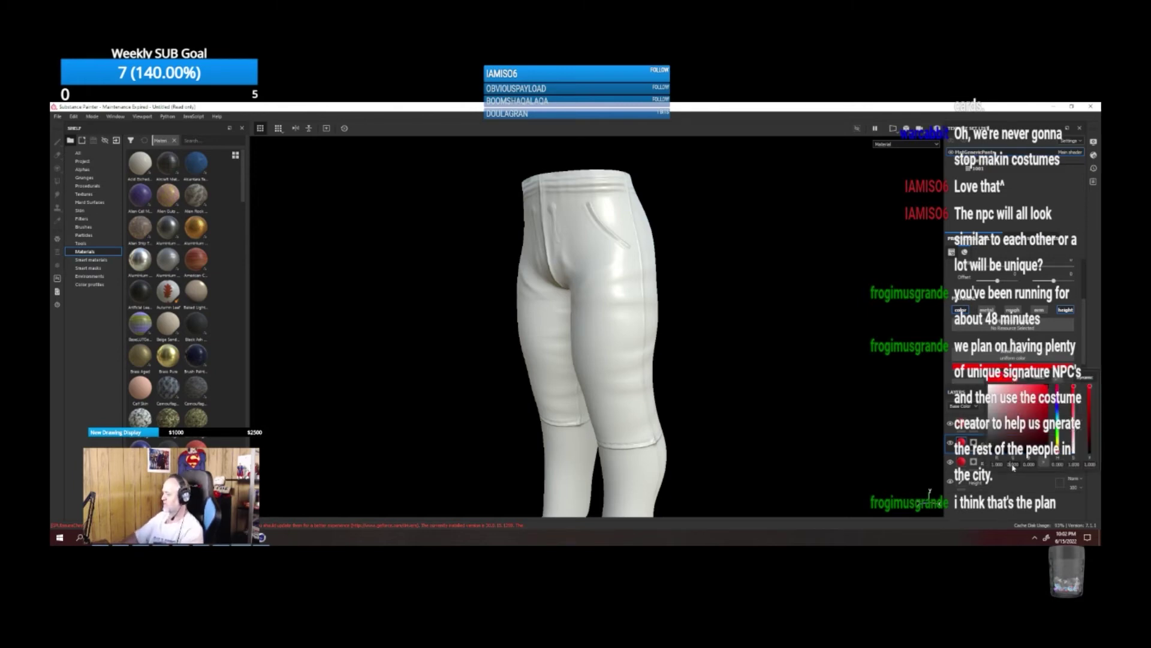
pyautogui.write('1')
pyautogui.press('Return')
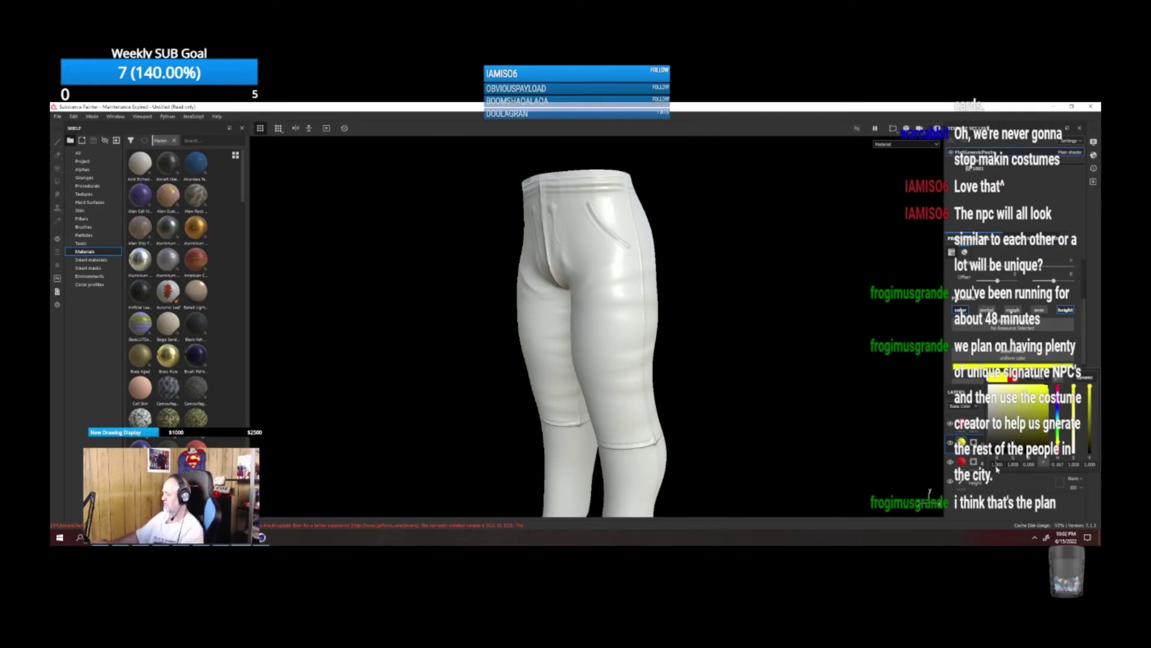
pyautogui.press('BackSpace')
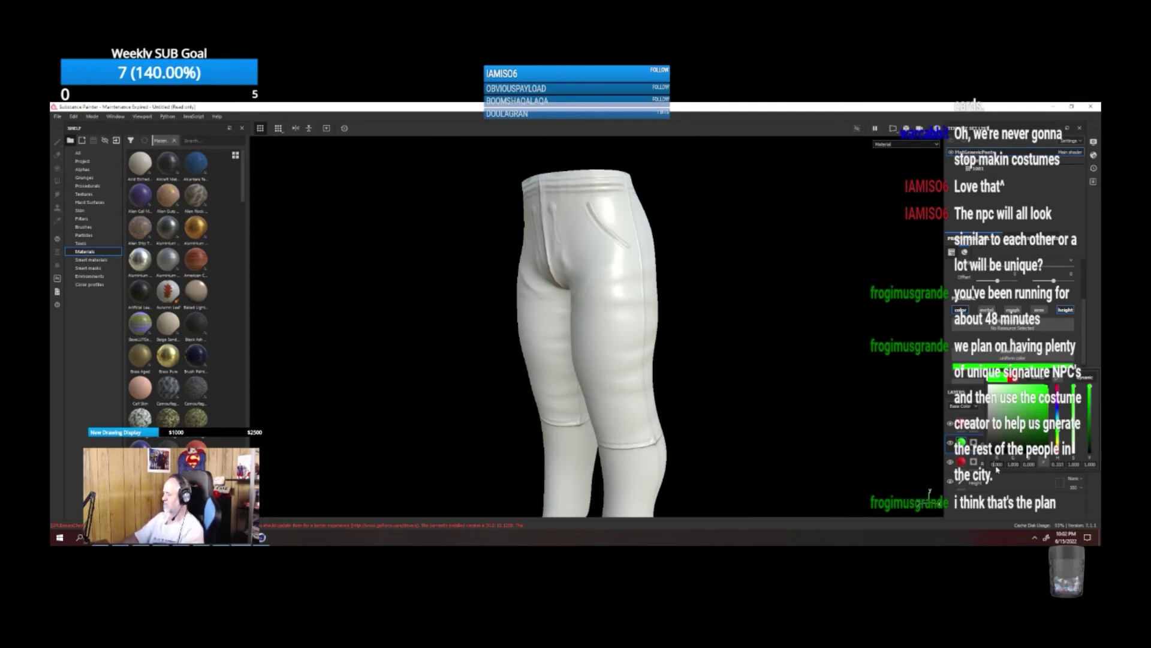
pyautogui.click(995, 476)
# Rename the lowest red fill layer Blue and set its base color to pure blue, RGB 0, 0, 1.
pyautogui.doubleClick(986, 463)
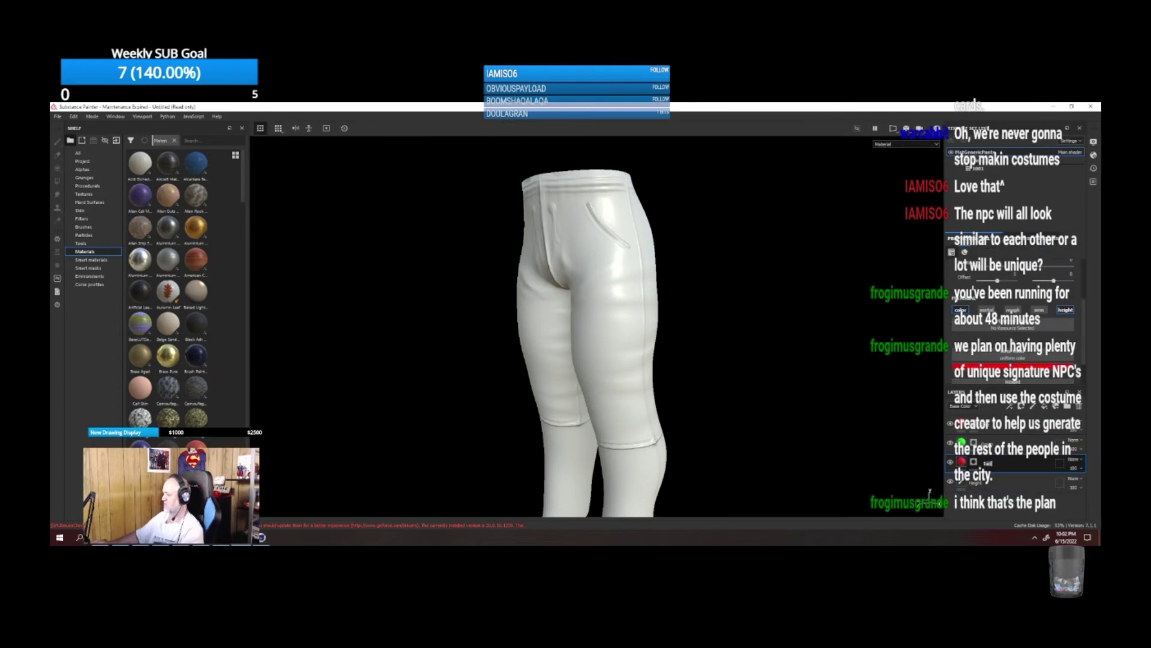
pyautogui.write('Blue')
pyautogui.press('Return')
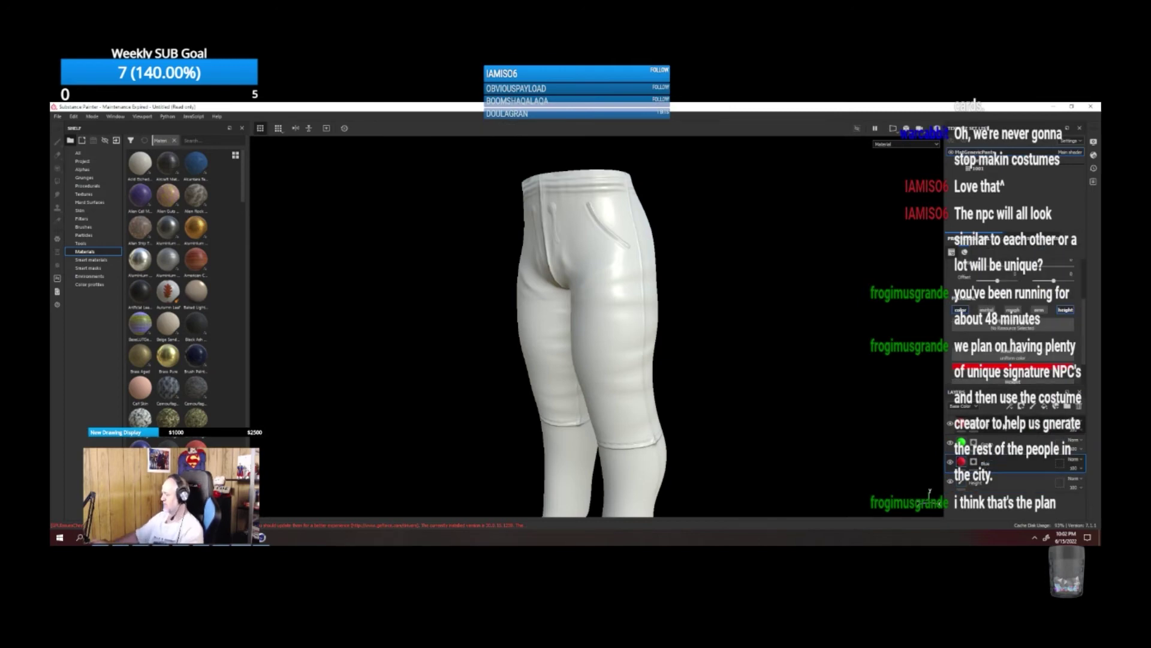
pyautogui.click(1013, 367)
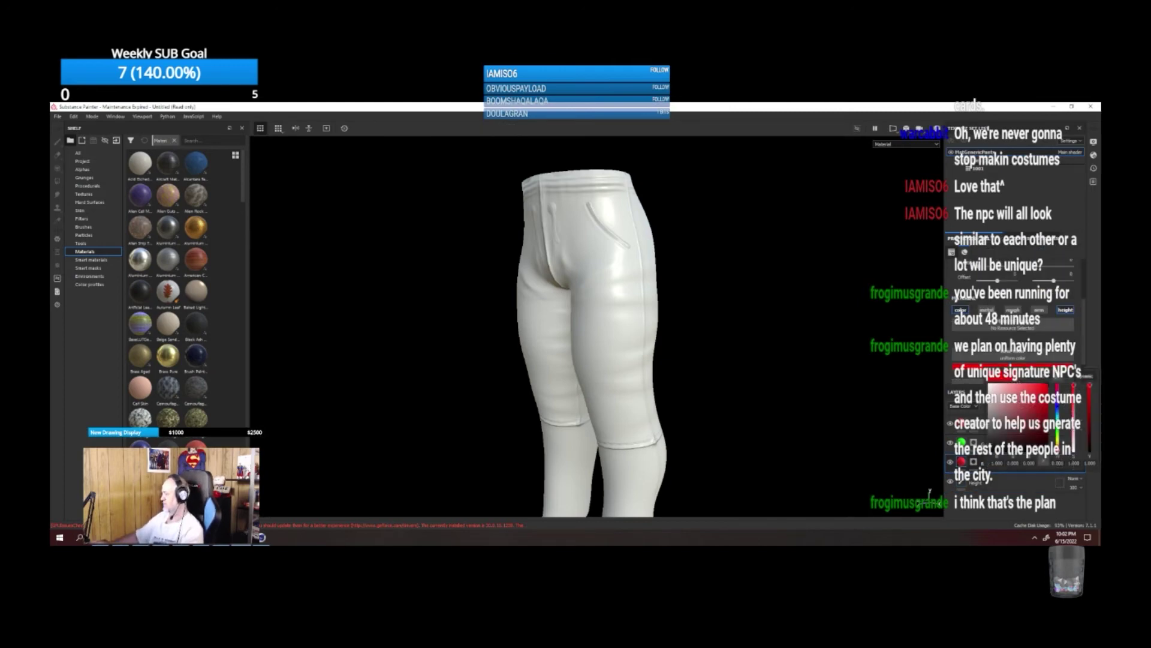
pyautogui.click(1027, 462)
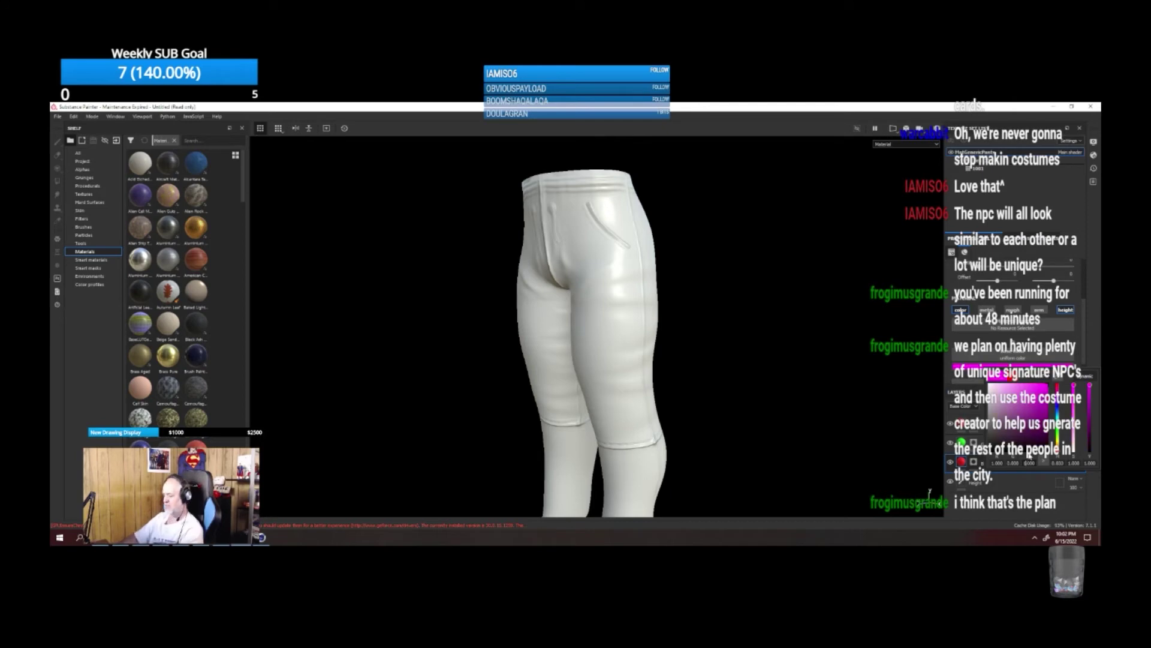
pyautogui.write('1')
pyautogui.press('Return')
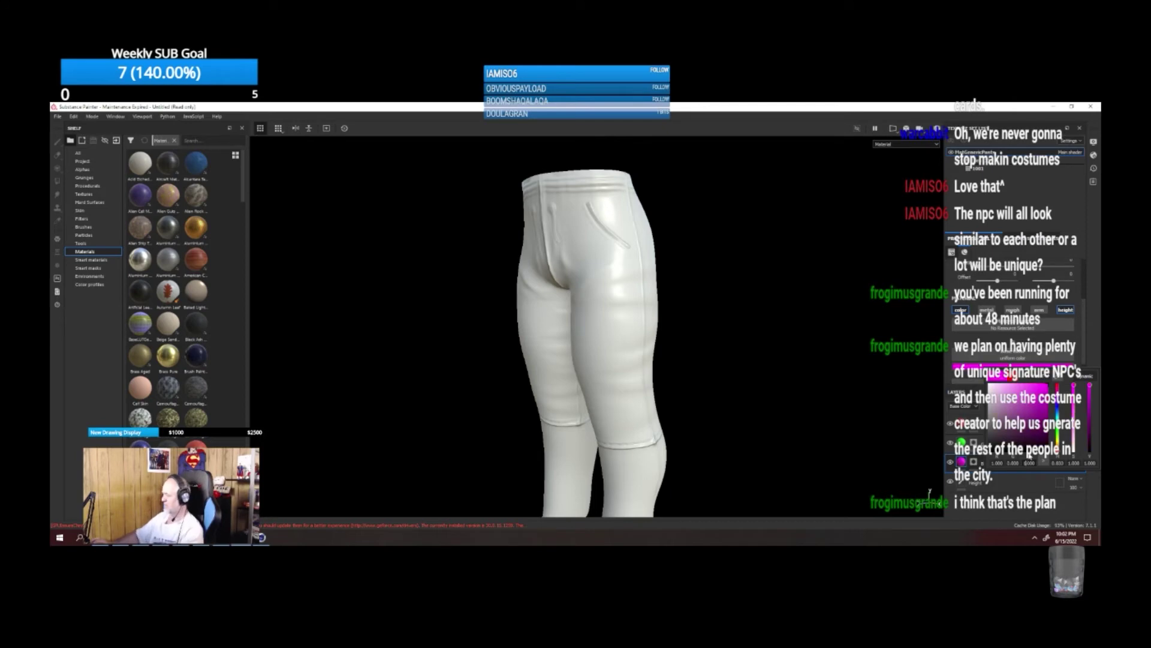
pyautogui.click(999, 463)
pyautogui.write('0')
pyautogui.press('Return')
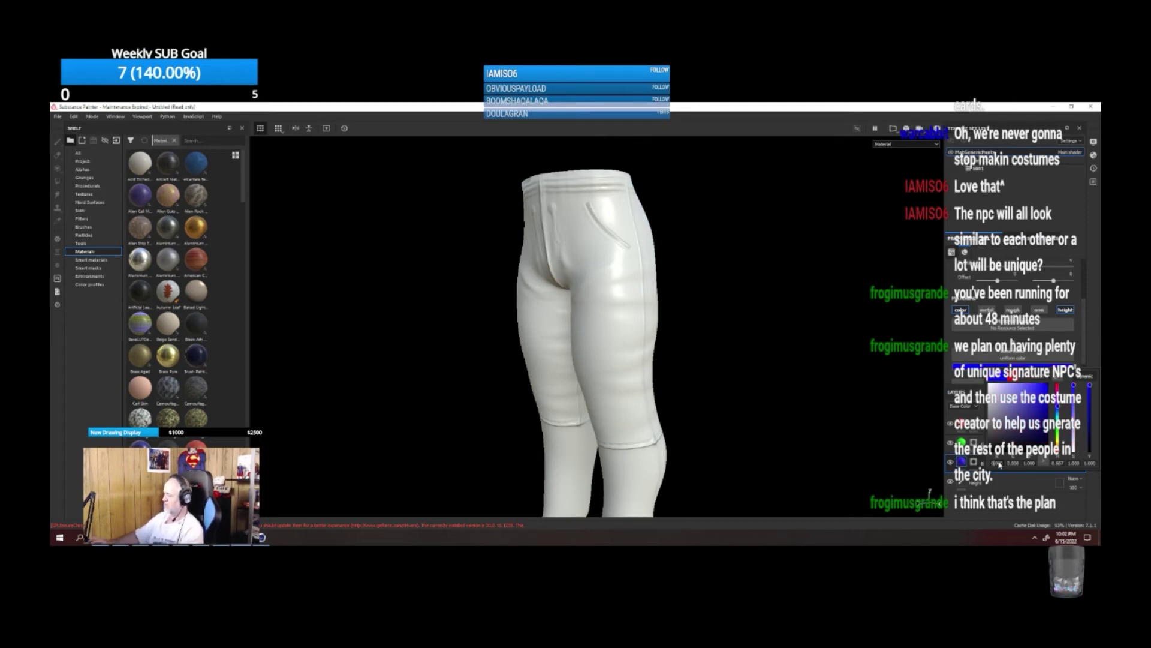
pyautogui.click(1019, 496)
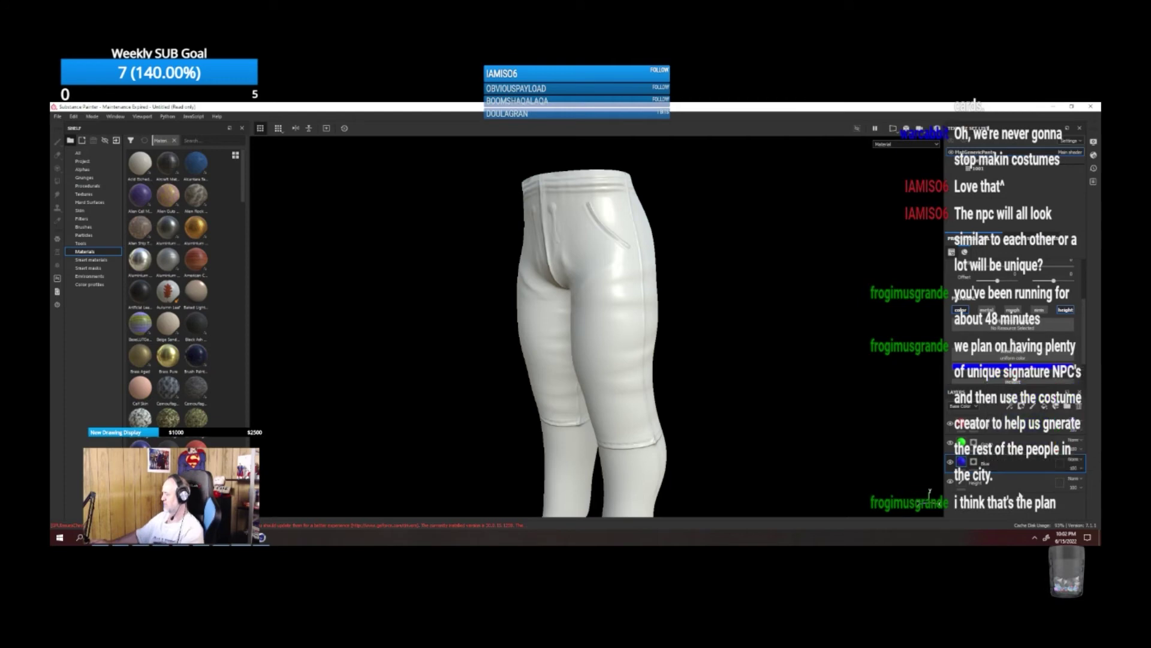
# Add another fill layer at the bottom of the layer stack and leave only its color channel enabled.
pyautogui.click(1044, 406)
pyautogui.moveTo(1000, 468); pyautogui.dragTo(992, 511)
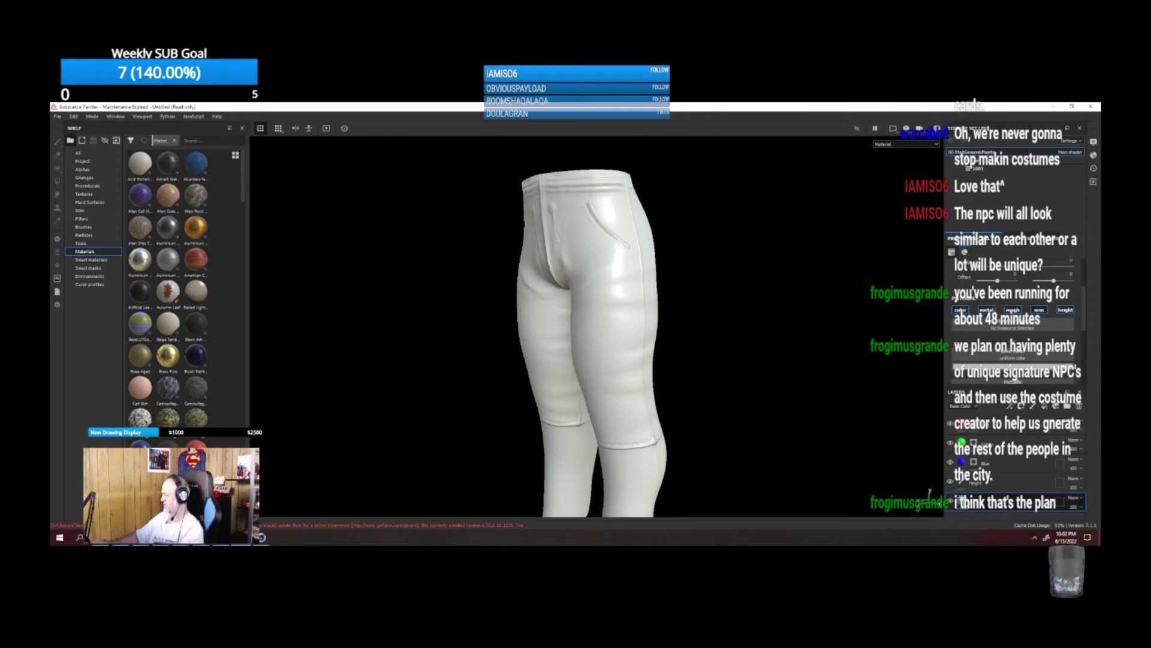
pyautogui.click(986, 310)
pyautogui.click(1012, 310)
pyautogui.click(1038, 310)
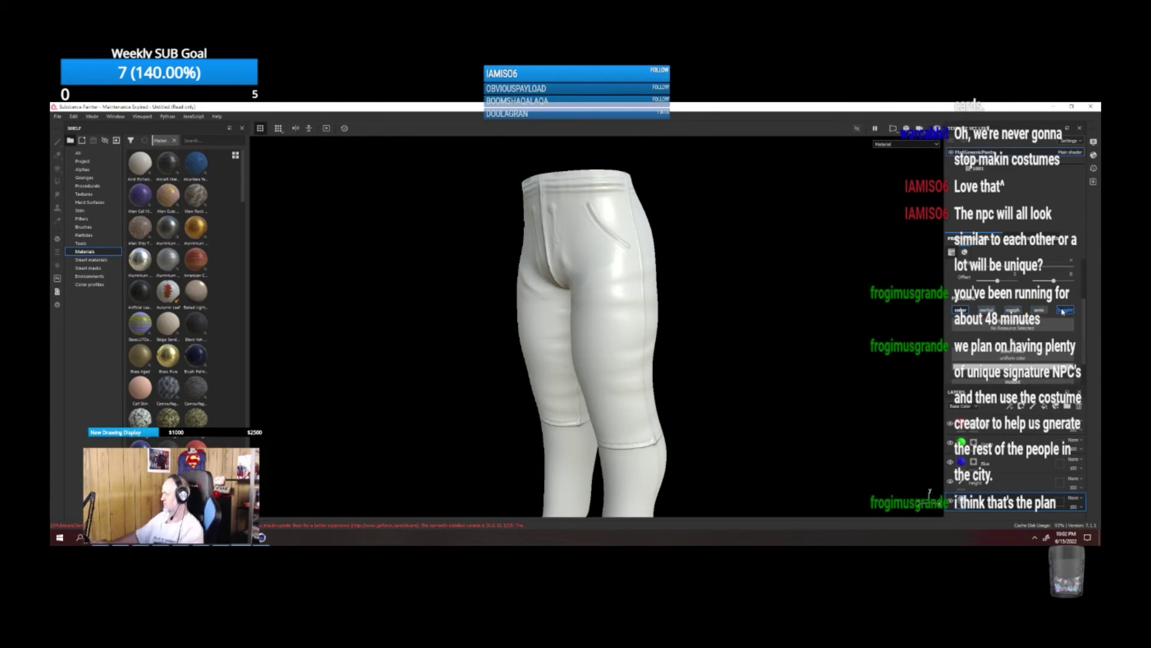
# Set the bottom fill layer's base color to black, RGB 0, 0, 0, and duplicate the layer.
pyautogui.click(1010, 367)
pyautogui.click(997, 430)
pyautogui.moveTo(997, 432); pyautogui.dragTo(993, 451)
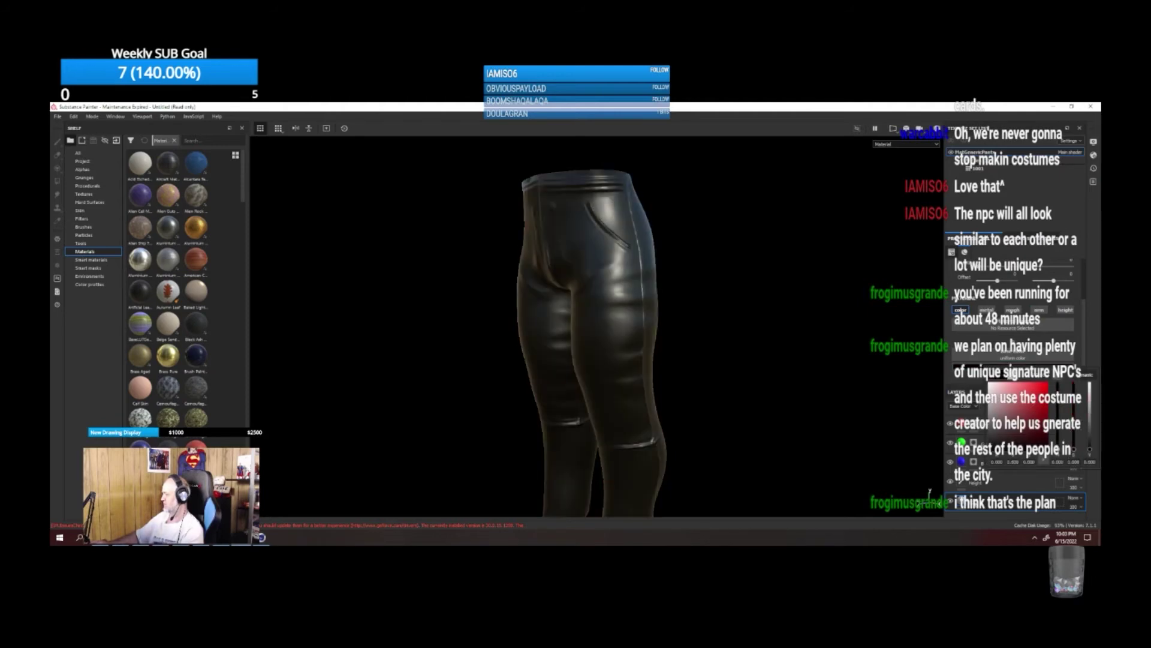
pyautogui.click(993, 509)
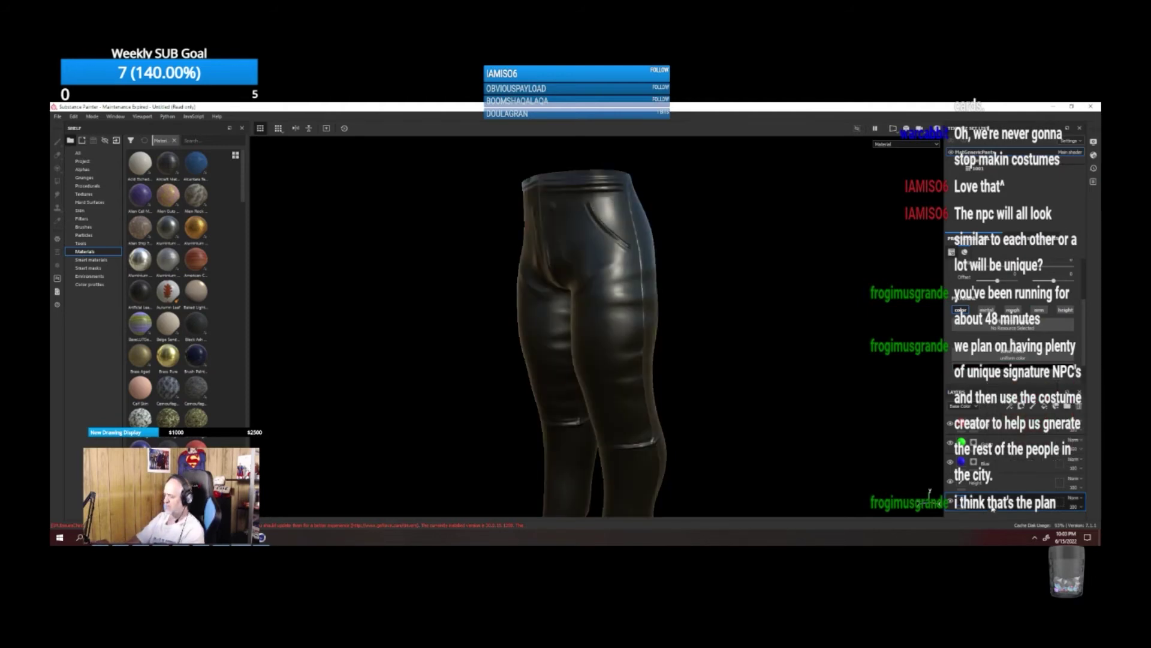
pyautogui.hotkey('ctrl', 'd')
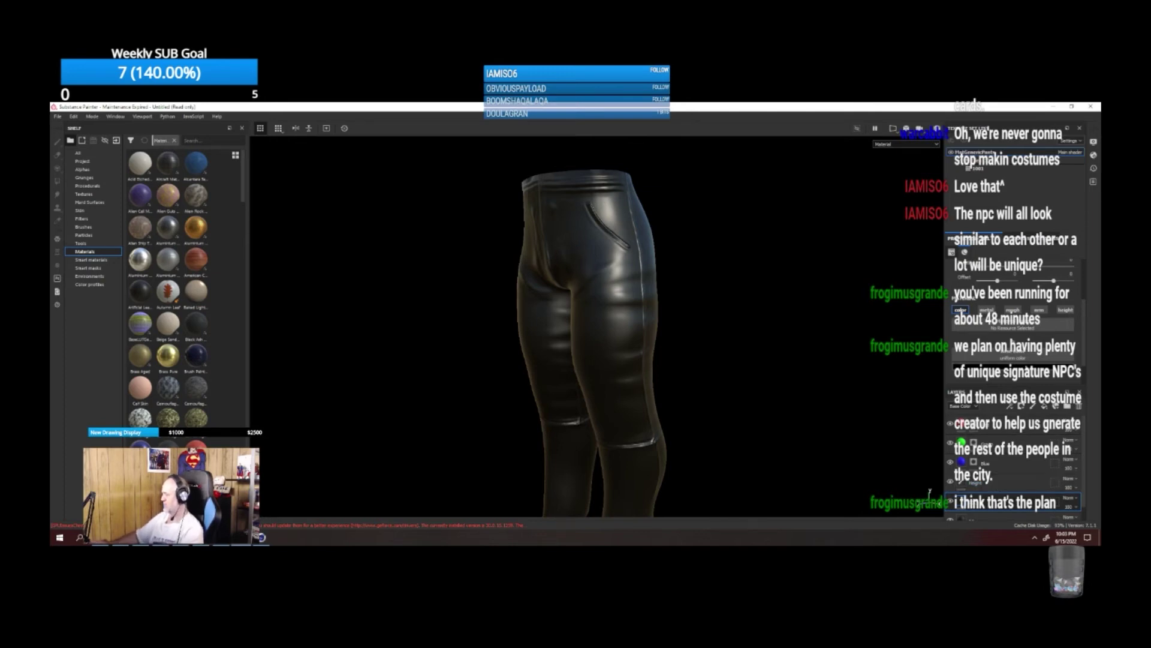
# Enable the height channel on the duplicated fill layer and set its base color to white.
pyautogui.click(1065, 310)
pyautogui.click(1012, 366)
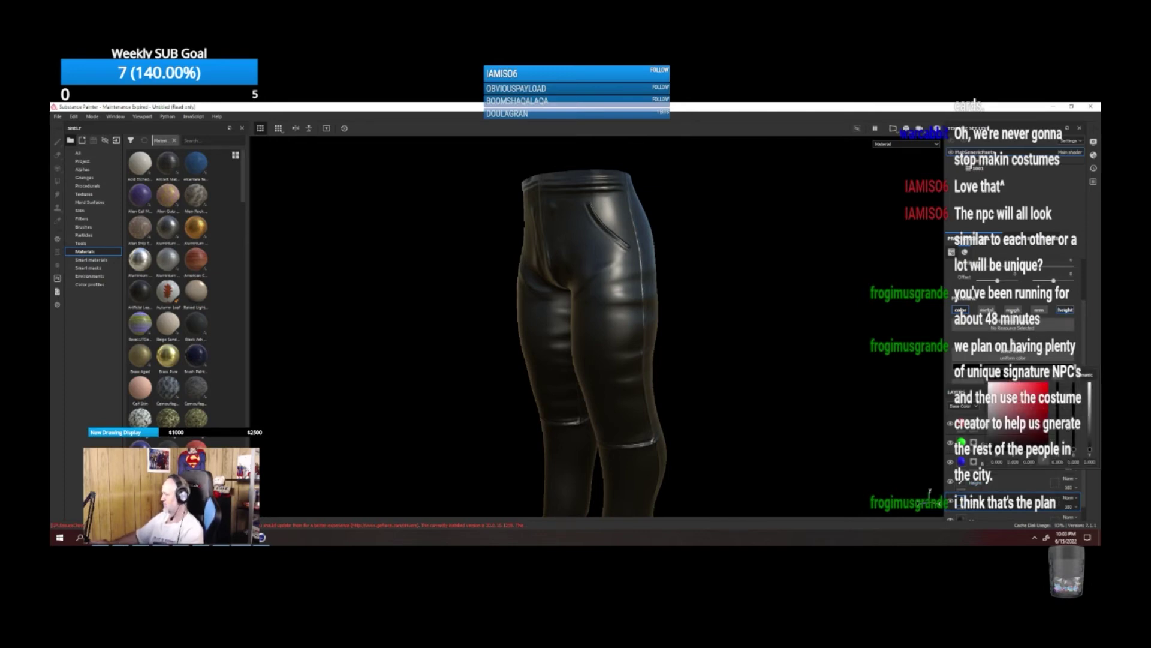
pyautogui.moveTo(1027, 401); pyautogui.dragTo(956, 374)
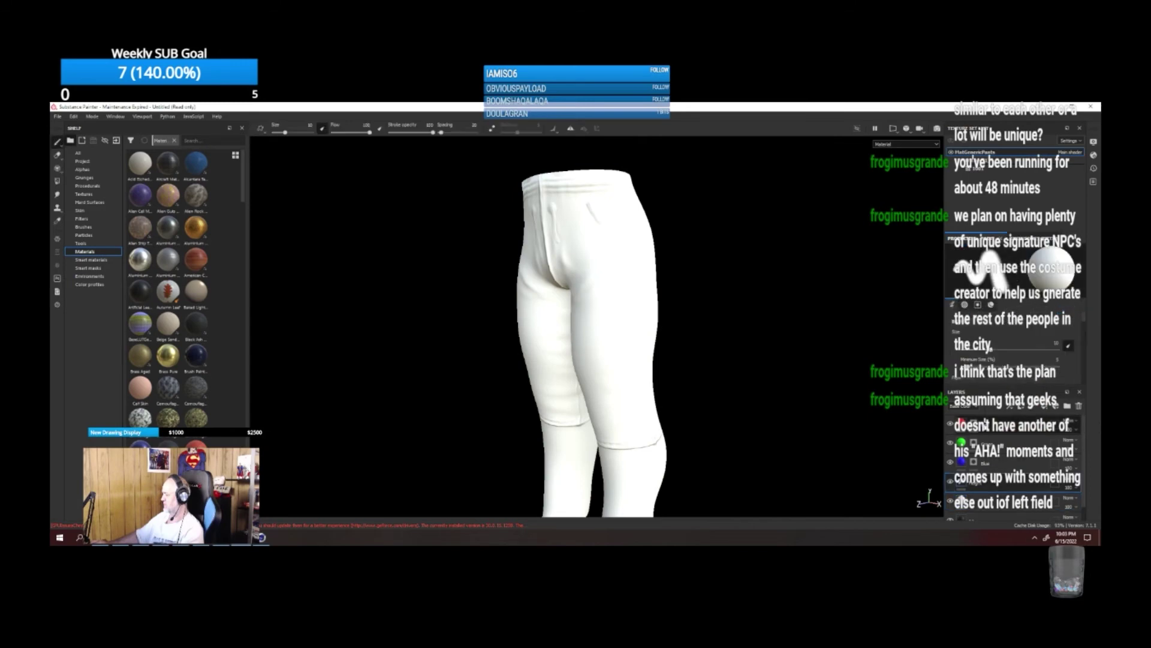
# Group the layers above the black background fill into a folder and add a black mask to the folder.
pyautogui.rightClick(1031, 490)
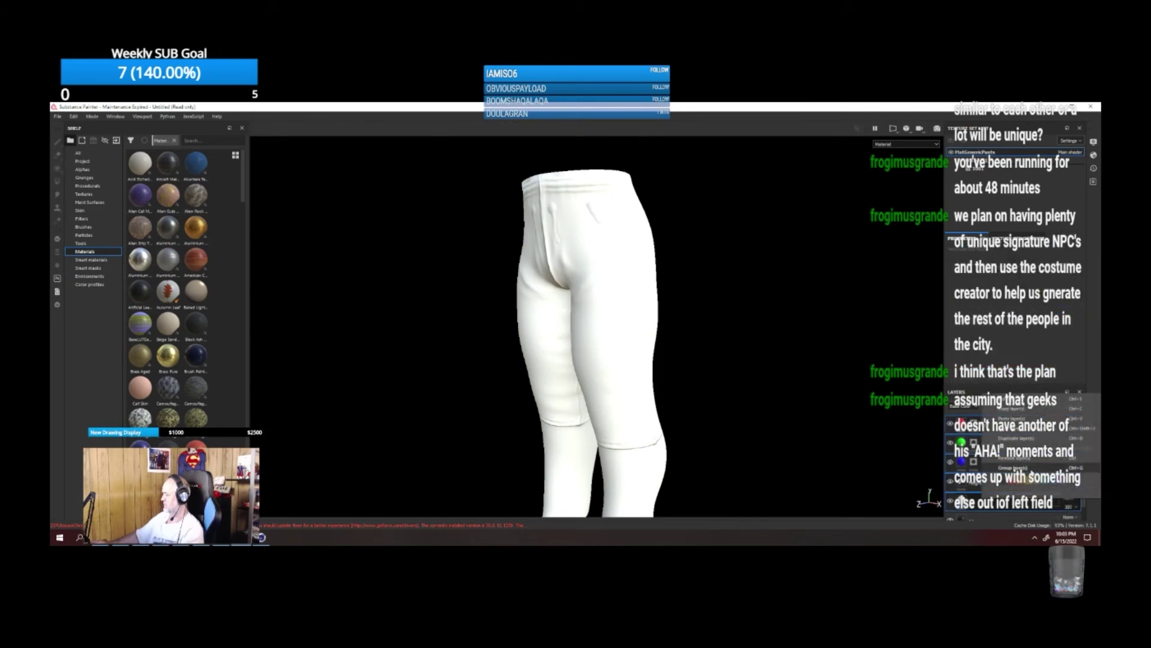
pyautogui.click(1028, 468)
pyautogui.rightClick(965, 422)
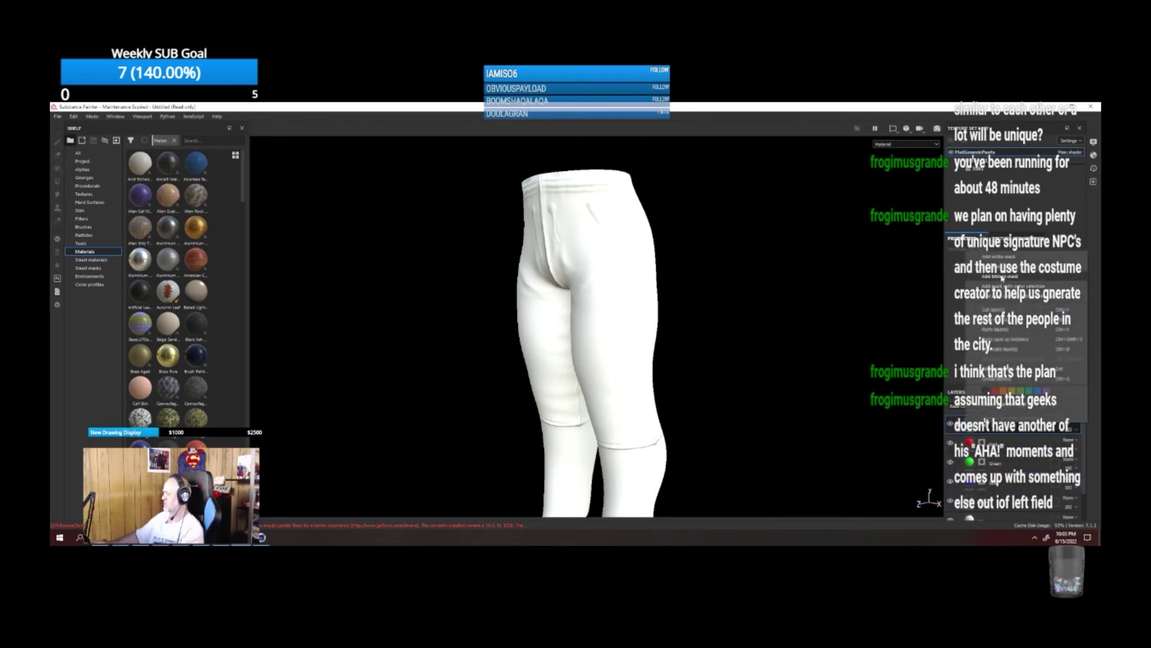
pyautogui.click(998, 266)
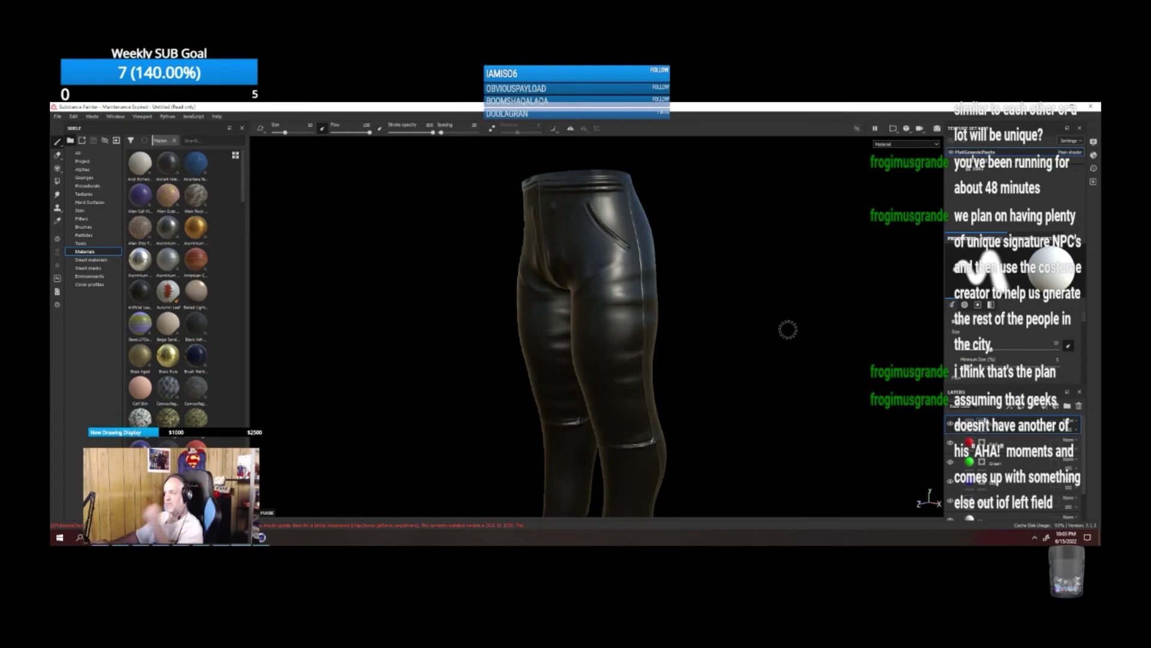
pyautogui.moveTo(998, 107)
pyautogui.mouseDown()
pyautogui.moveTo(324, 314)
pyautogui.moveTo(264, 462)
pyautogui.moveTo(264, 543)
pyautogui.mouseUp()
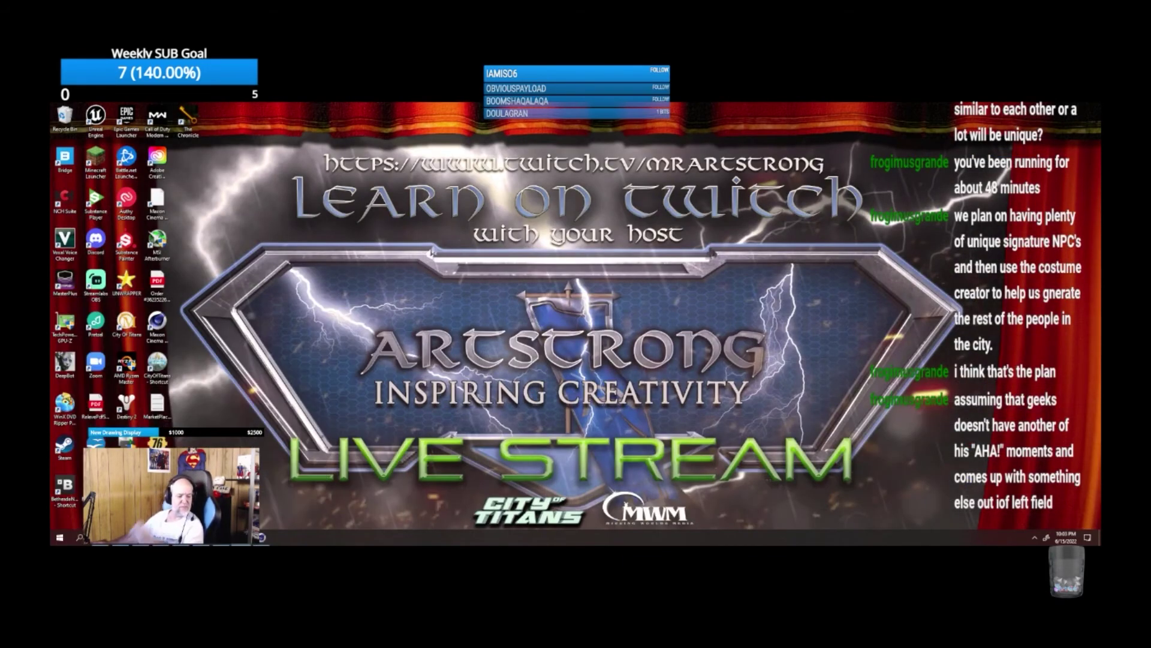
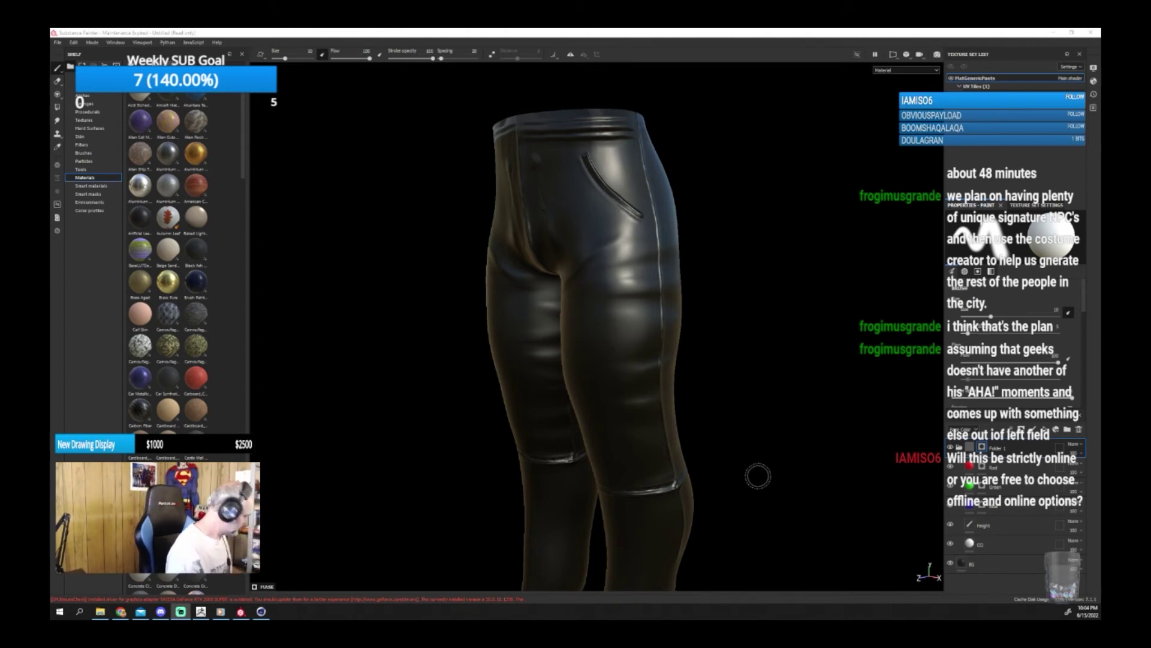
# Choose the Basic Hard brush and turn off pen pressure for its size.
pyautogui.moveTo(758, 475)
pyautogui.keyDown('alt'); pyautogui.mouseDown()
pyautogui.moveTo(789, 467)
pyautogui.moveTo(773, 459)
pyautogui.mouseUp(); pyautogui.keyUp('alt')
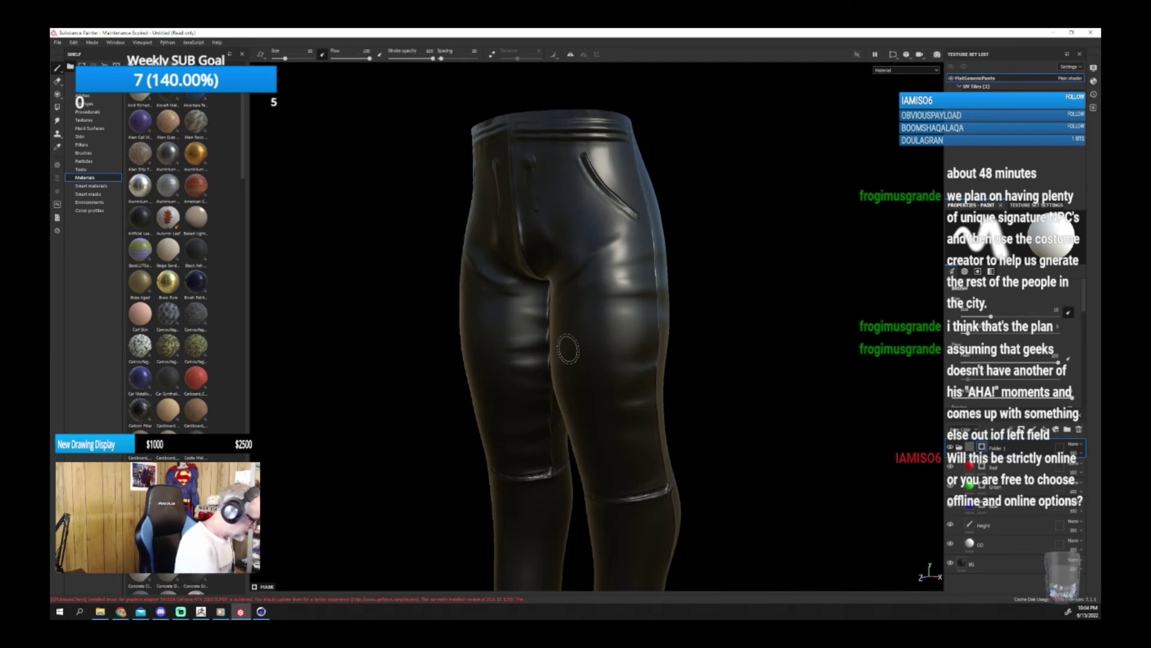
pyautogui.click(89, 154)
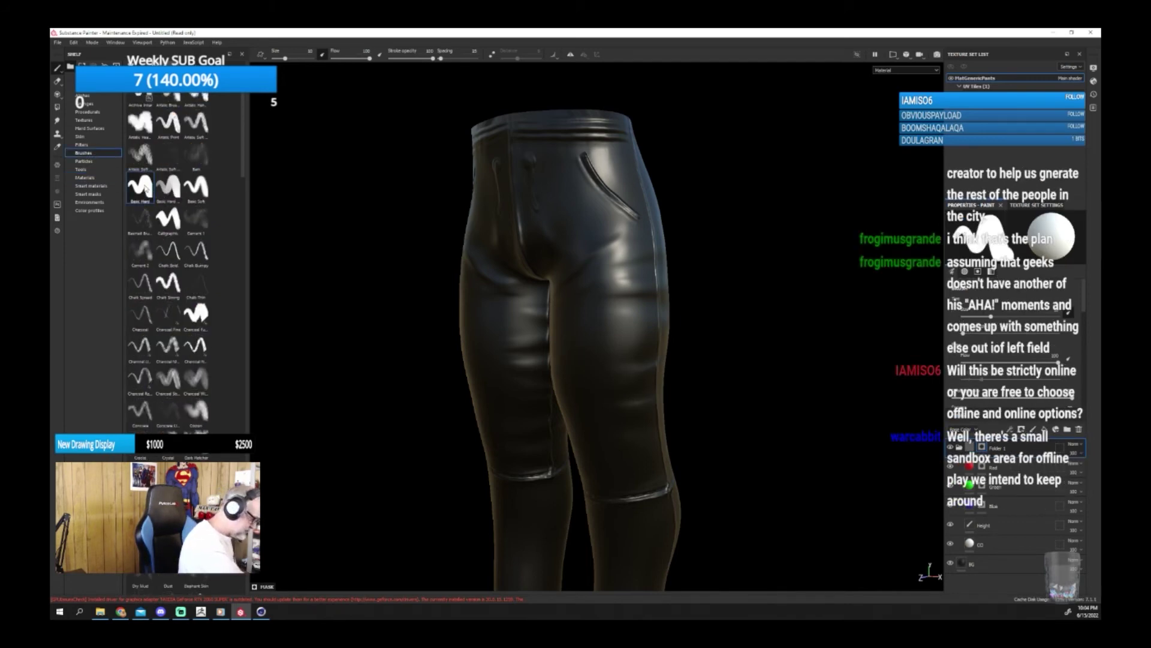
pyautogui.click(1069, 315)
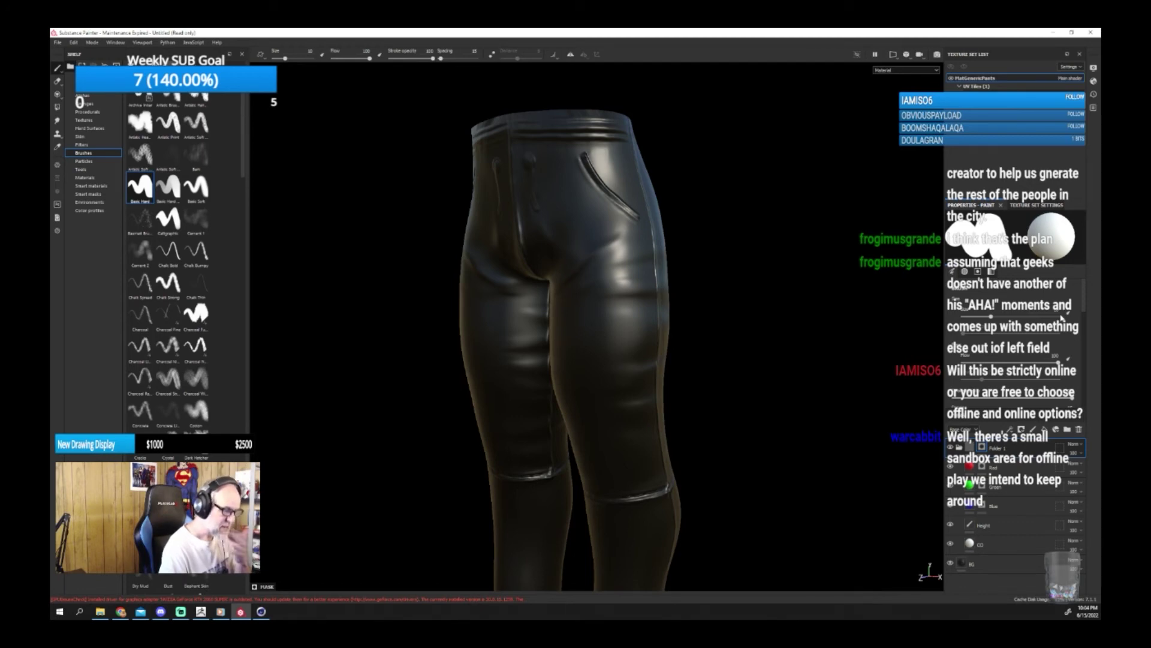
# With symmetry on, paint the folder's mask white over the front of the pants from the waistband to the knee seams.
pyautogui.keyDown('alt'); pyautogui.moveTo(707, 401); pyautogui.dragTo(763, 373); pyautogui.keyUp('alt')
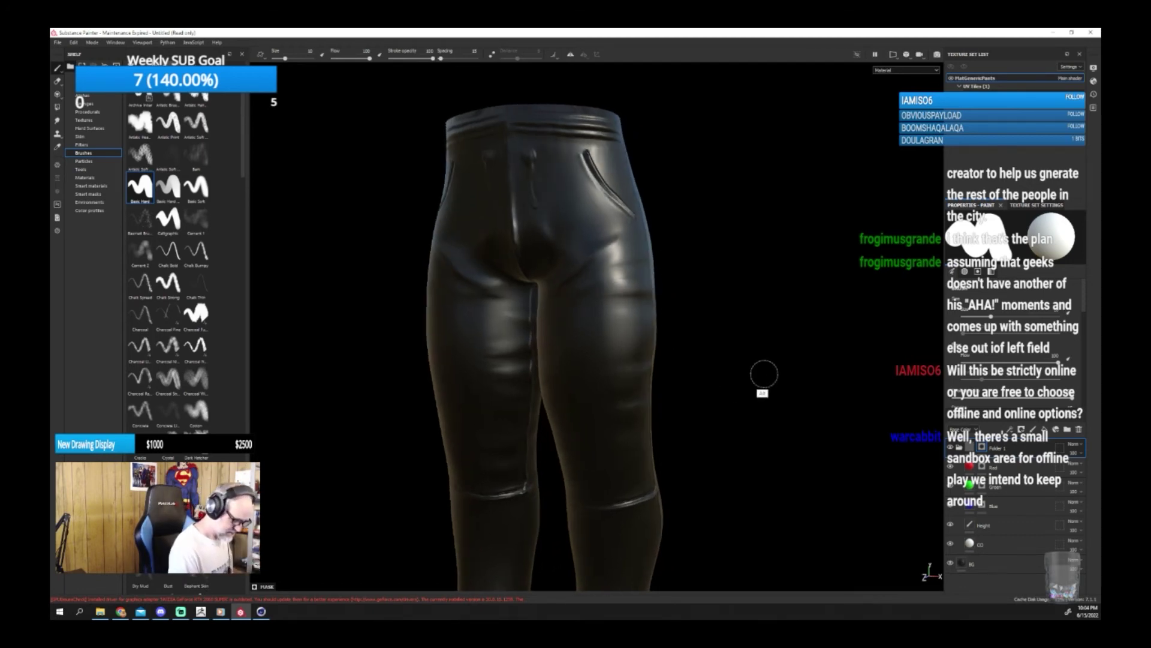
pyautogui.keyDown('alt'); pyautogui.moveTo(719, 370); pyautogui.dragTo(726, 444, button='middle'); pyautogui.keyUp('alt')
pyautogui.keyDown('alt'); pyautogui.moveTo(725, 445); pyautogui.dragTo(729, 421); pyautogui.keyUp('alt')
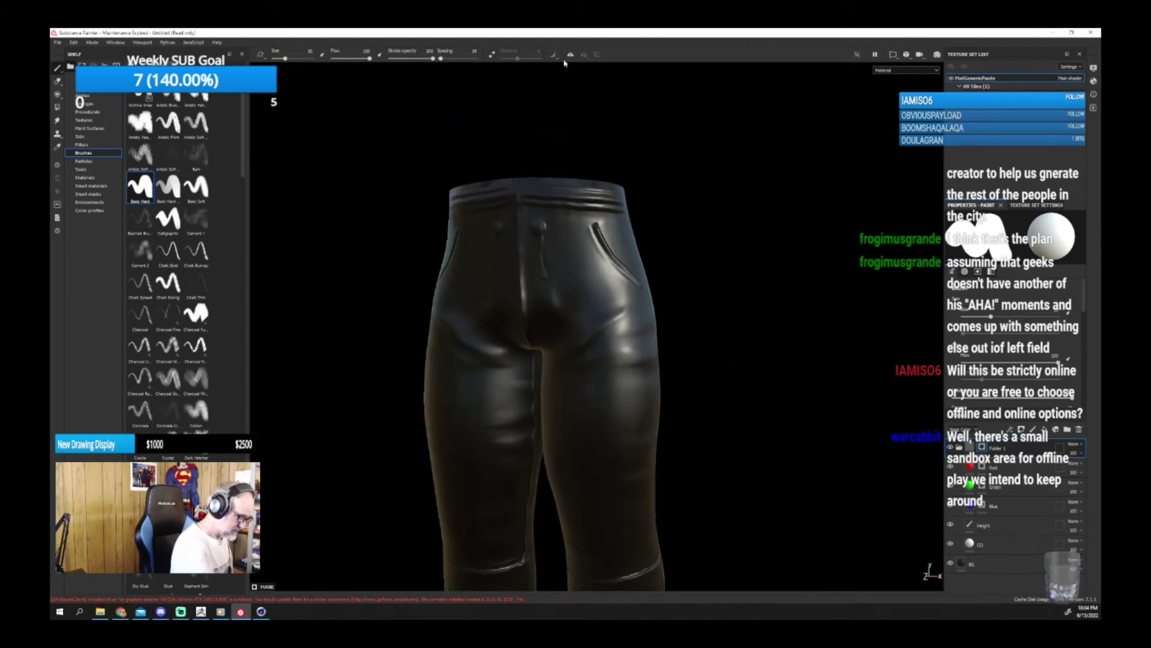
pyautogui.moveTo(521, 180)
pyautogui.mouseDown()
pyautogui.moveTo(519, 318)
pyautogui.moveTo(536, 354)
pyautogui.moveTo(563, 183)
pyautogui.moveTo(580, 180)
pyautogui.moveTo(597, 402)
pyautogui.moveTo(561, 358)
pyautogui.moveTo(551, 430)
pyautogui.mouseUp()
pyautogui.keyDown('alt'); pyautogui.moveTo(636, 429); pyautogui.dragTo(713, 435); pyautogui.keyUp('alt')
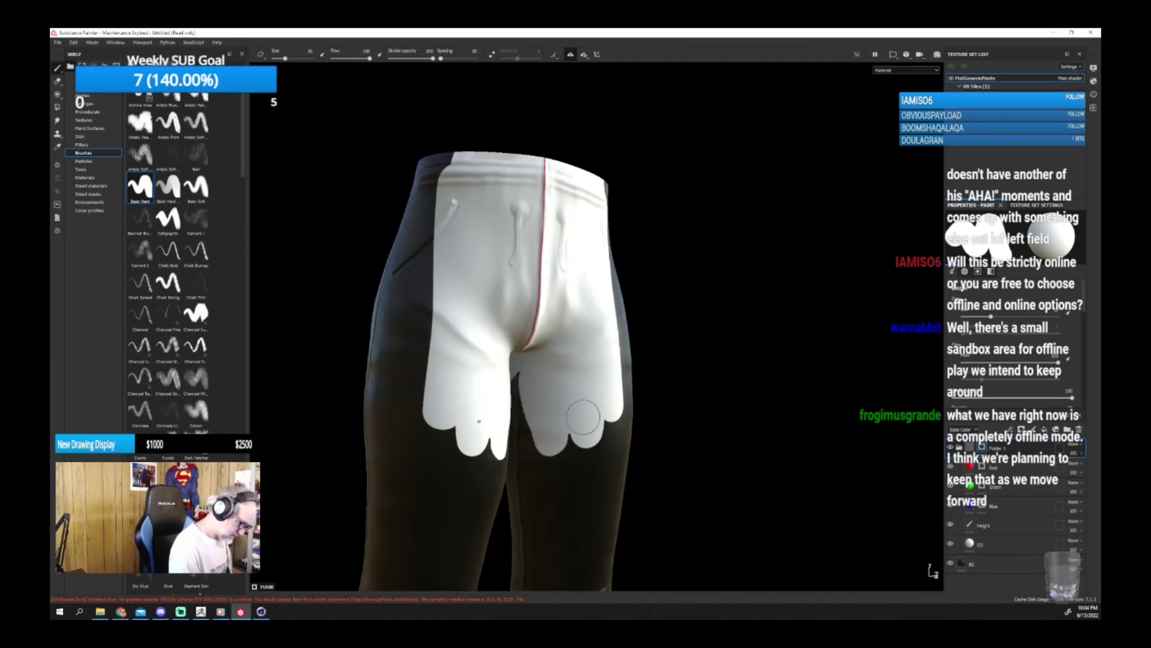
pyautogui.moveTo(582, 417)
pyautogui.mouseDown()
pyautogui.moveTo(525, 444)
pyautogui.moveTo(528, 528)
pyautogui.moveTo(554, 546)
pyautogui.moveTo(606, 484)
pyautogui.mouseUp()
pyautogui.keyDown('alt'); pyautogui.moveTo(659, 497); pyautogui.dragTo(666, 304, button='middle'); pyautogui.keyUp('alt')
pyautogui.moveTo(543, 413)
pyautogui.mouseDown()
pyautogui.moveTo(552, 354)
pyautogui.moveTo(579, 389)
pyautogui.moveTo(631, 360)
pyautogui.mouseUp()
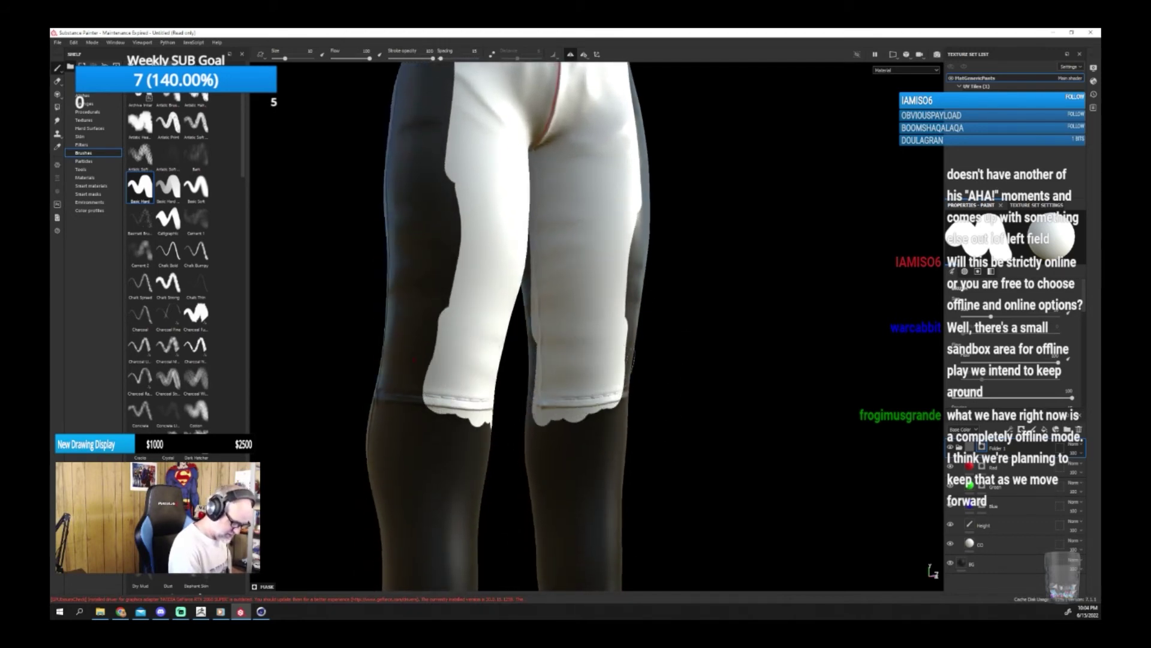
# Paint the folder's mask white along the outer legs and across the backs of the knees and thighs.
pyautogui.moveTo(708, 359)
pyautogui.keyDown('alt'); pyautogui.mouseDown()
pyautogui.moveTo(620, 362)
pyautogui.moveTo(676, 386)
pyautogui.moveTo(631, 342)
pyautogui.moveTo(627, 82)
pyautogui.mouseUp(); pyautogui.keyUp('alt')
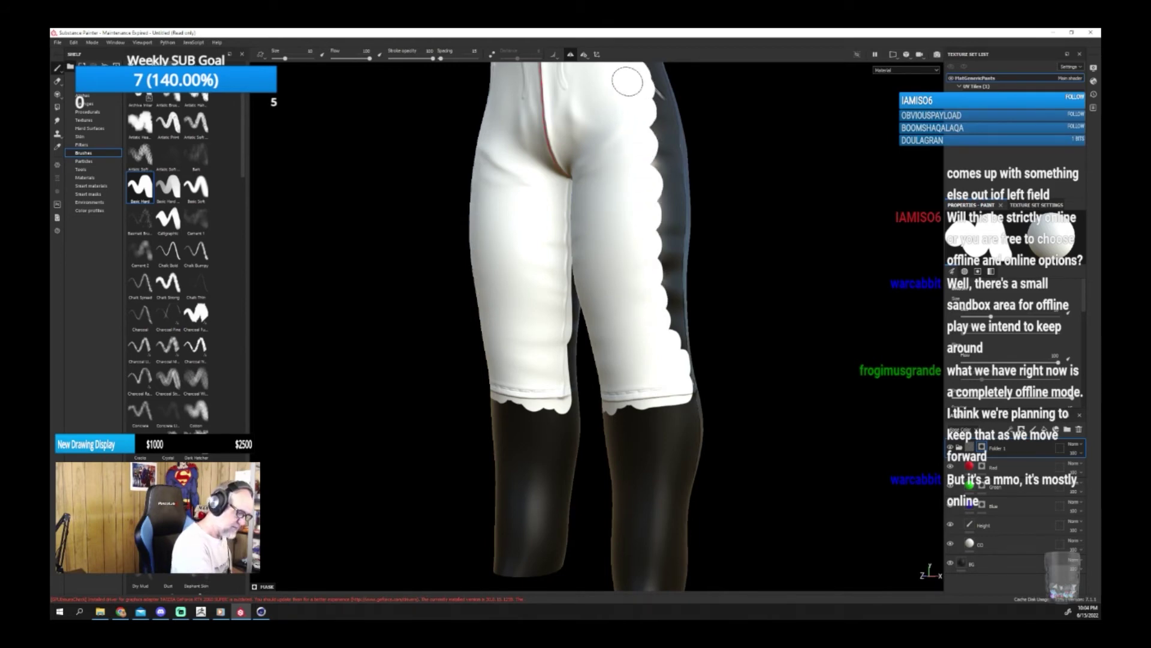
pyautogui.moveTo(801, 319)
pyautogui.keyDown('alt'); pyautogui.mouseDown()
pyautogui.moveTo(753, 373)
pyautogui.moveTo(694, 392)
pyautogui.moveTo(684, 414)
pyautogui.mouseUp(); pyautogui.keyUp('alt')
pyautogui.moveTo(570, 446)
pyautogui.mouseDown()
pyautogui.moveTo(591, 420)
pyautogui.moveTo(510, 266)
pyautogui.moveTo(501, 174)
pyautogui.moveTo(517, 159)
pyautogui.moveTo(527, 250)
pyautogui.moveTo(585, 401)
pyautogui.moveTo(561, 384)
pyautogui.moveTo(475, 398)
pyautogui.moveTo(543, 474)
pyautogui.moveTo(561, 468)
pyautogui.moveTo(509, 360)
pyautogui.moveTo(512, 114)
pyautogui.moveTo(481, 311)
pyautogui.moveTo(764, 345)
pyautogui.moveTo(617, 338)
pyautogui.mouseUp()
pyautogui.moveTo(471, 495)
pyautogui.mouseDown()
pyautogui.moveTo(496, 439)
pyautogui.moveTo(506, 454)
pyautogui.mouseUp()
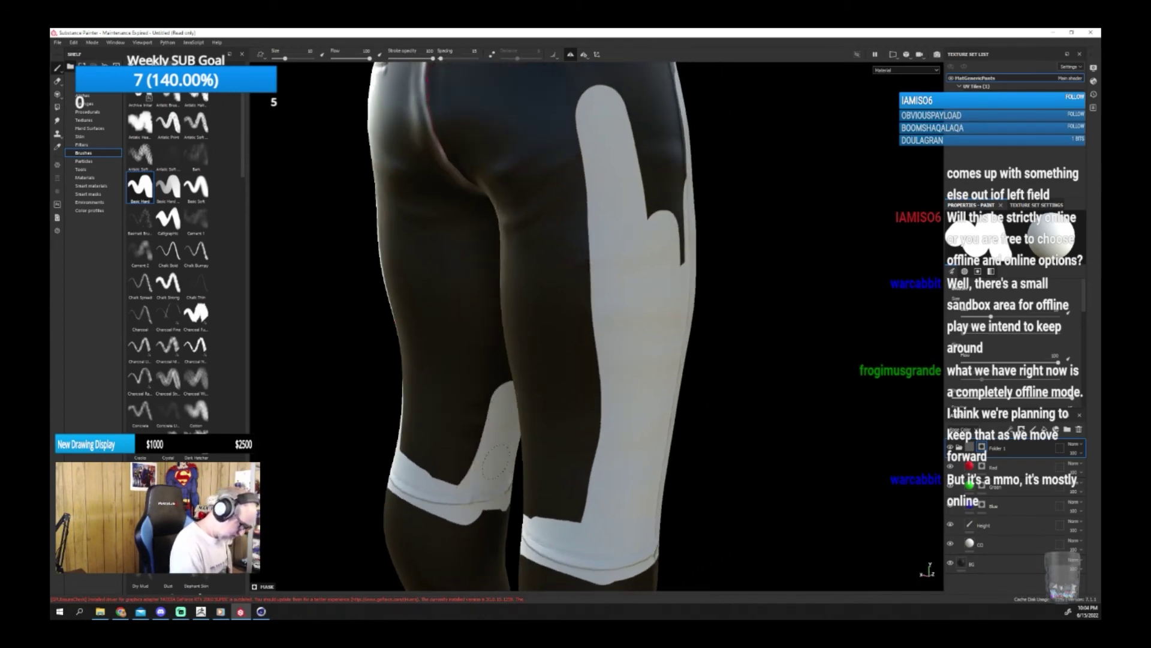
pyautogui.keyDown('alt'); pyautogui.moveTo(540, 403); pyautogui.dragTo(665, 402); pyautogui.keyUp('alt')
pyautogui.moveTo(479, 417)
pyautogui.mouseDown()
pyautogui.moveTo(465, 336)
pyautogui.moveTo(471, 207)
pyautogui.moveTo(432, 174)
pyautogui.moveTo(378, 179)
pyautogui.moveTo(339, 252)
pyautogui.moveTo(422, 356)
pyautogui.moveTo(444, 431)
pyautogui.moveTo(396, 491)
pyautogui.moveTo(347, 483)
pyautogui.moveTo(342, 312)
pyautogui.moveTo(377, 473)
pyautogui.moveTo(418, 366)
pyautogui.mouseUp()
# Paint the folder's mask white over the seat and the back of the waistband.
pyautogui.keyDown('alt'); pyautogui.moveTo(617, 263); pyautogui.dragTo(667, 380, button='middle'); pyautogui.keyUp('alt')
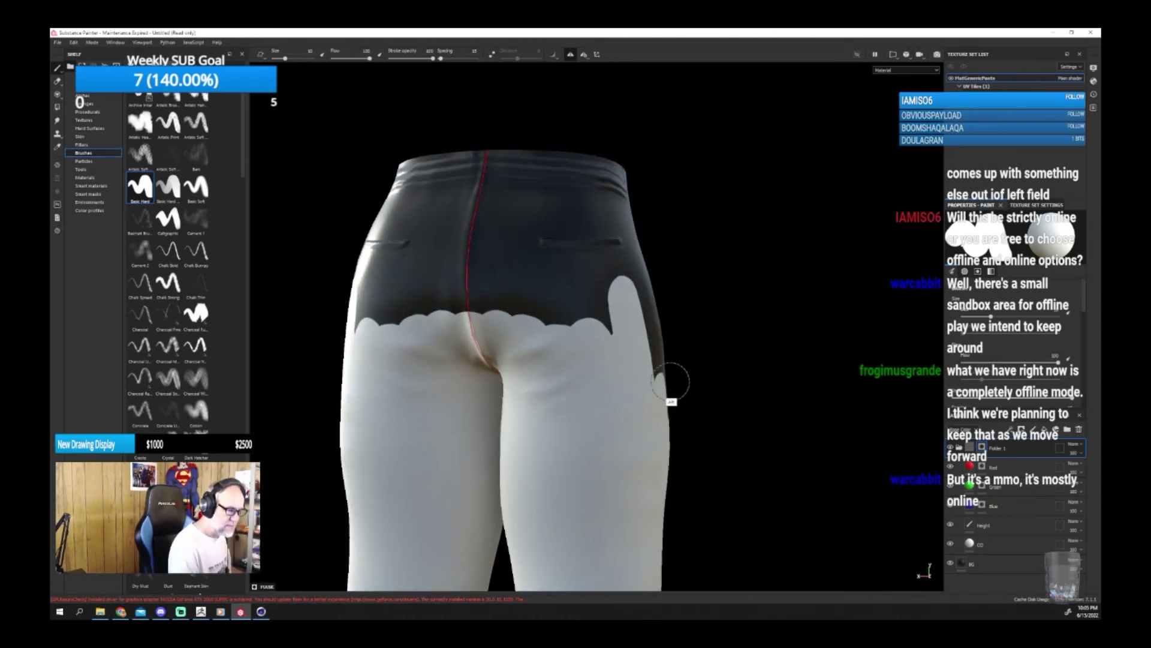
pyautogui.keyDown('alt'); pyautogui.moveTo(671, 380); pyautogui.dragTo(714, 378); pyautogui.keyUp('alt')
pyautogui.keyDown('alt'); pyautogui.moveTo(710, 378); pyautogui.dragTo(706, 423, button='middle'); pyautogui.keyUp('alt')
pyautogui.moveTo(482, 390)
pyautogui.mouseDown()
pyautogui.moveTo(486, 281)
pyautogui.moveTo(446, 234)
pyautogui.moveTo(406, 248)
pyautogui.moveTo(384, 384)
pyautogui.moveTo(462, 360)
pyautogui.moveTo(489, 282)
pyautogui.mouseUp()
pyautogui.keyDown('alt'); pyautogui.moveTo(499, 382); pyautogui.dragTo(308, 346); pyautogui.keyUp('alt')
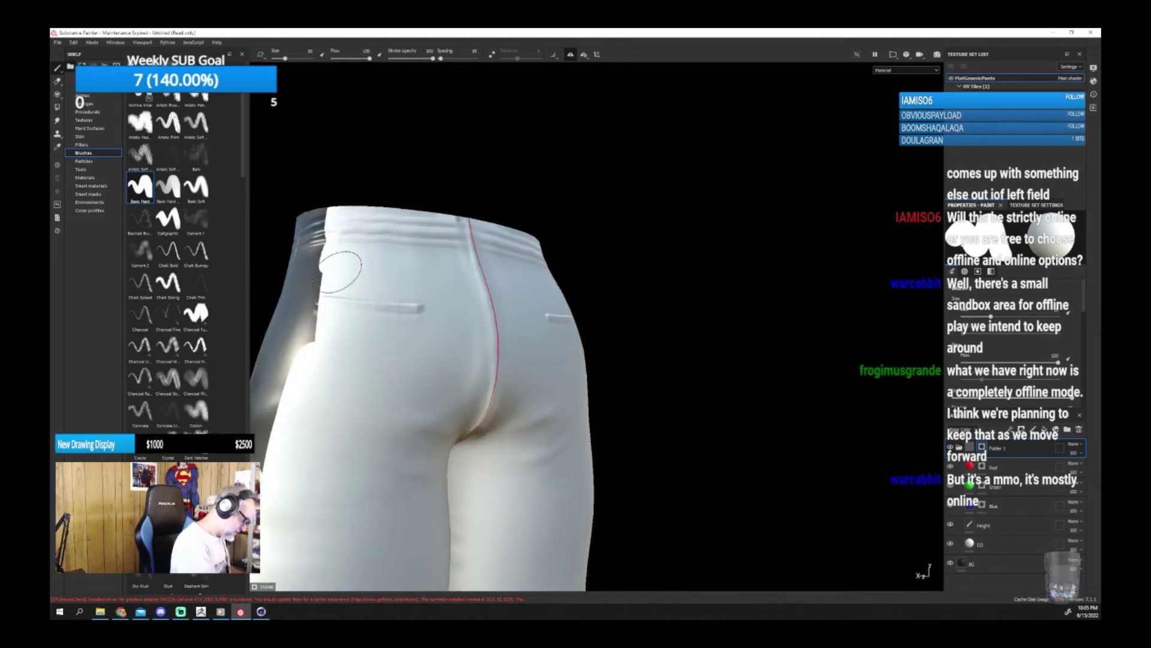
# Fill the remaining unpainted strips along the hips and side seams with white on the folder's mask.
pyautogui.moveTo(270, 489)
pyautogui.keyDown('alt'); pyautogui.mouseDown()
pyautogui.moveTo(534, 391)
pyautogui.moveTo(542, 411)
pyautogui.moveTo(798, 383)
pyautogui.mouseUp(); pyautogui.keyUp('alt')
pyautogui.moveTo(579, 510)
pyautogui.mouseDown()
pyautogui.moveTo(548, 342)
pyautogui.moveTo(539, 168)
pyautogui.moveTo(462, 141)
pyautogui.mouseUp()
pyautogui.moveTo(567, 286)
pyautogui.keyDown('alt'); pyautogui.mouseDown()
pyautogui.moveTo(644, 289)
pyautogui.moveTo(548, 224)
pyautogui.mouseUp(); pyautogui.keyUp('alt')
pyautogui.keyDown('alt'); pyautogui.moveTo(501, 474); pyautogui.dragTo(555, 437); pyautogui.keyUp('alt')
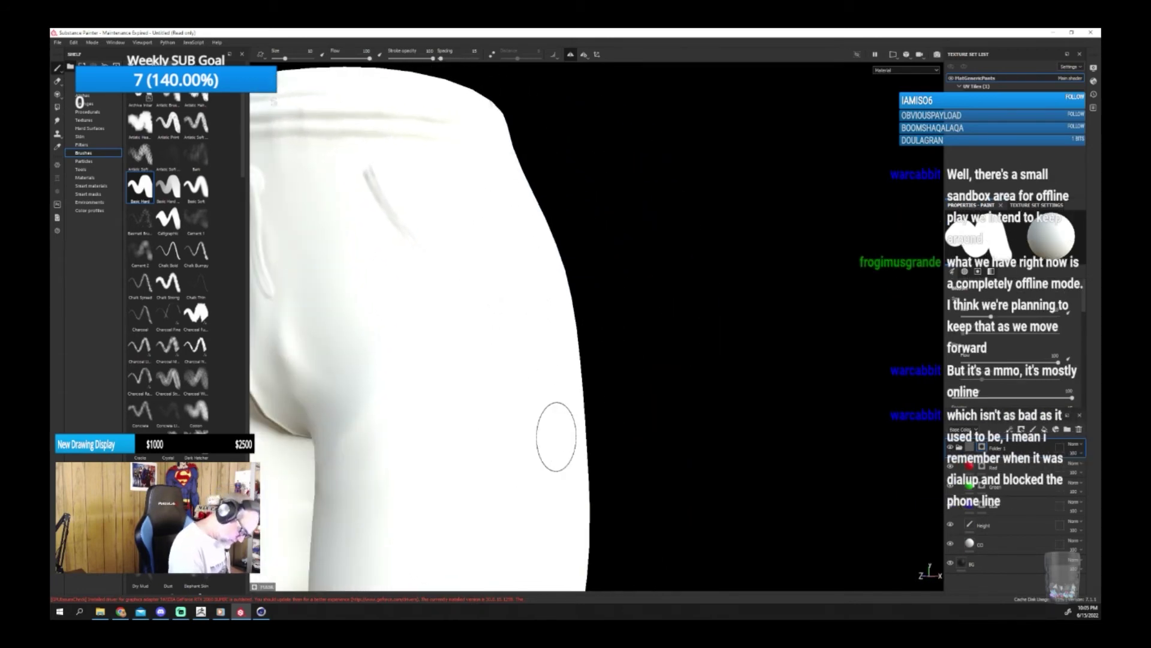
pyautogui.moveTo(556, 437)
pyautogui.keyDown('alt'); pyautogui.mouseDown()
pyautogui.moveTo(614, 378)
pyautogui.moveTo(609, 396)
pyautogui.moveTo(709, 385)
pyautogui.moveTo(727, 369)
pyautogui.mouseUp(); pyautogui.keyUp('alt')
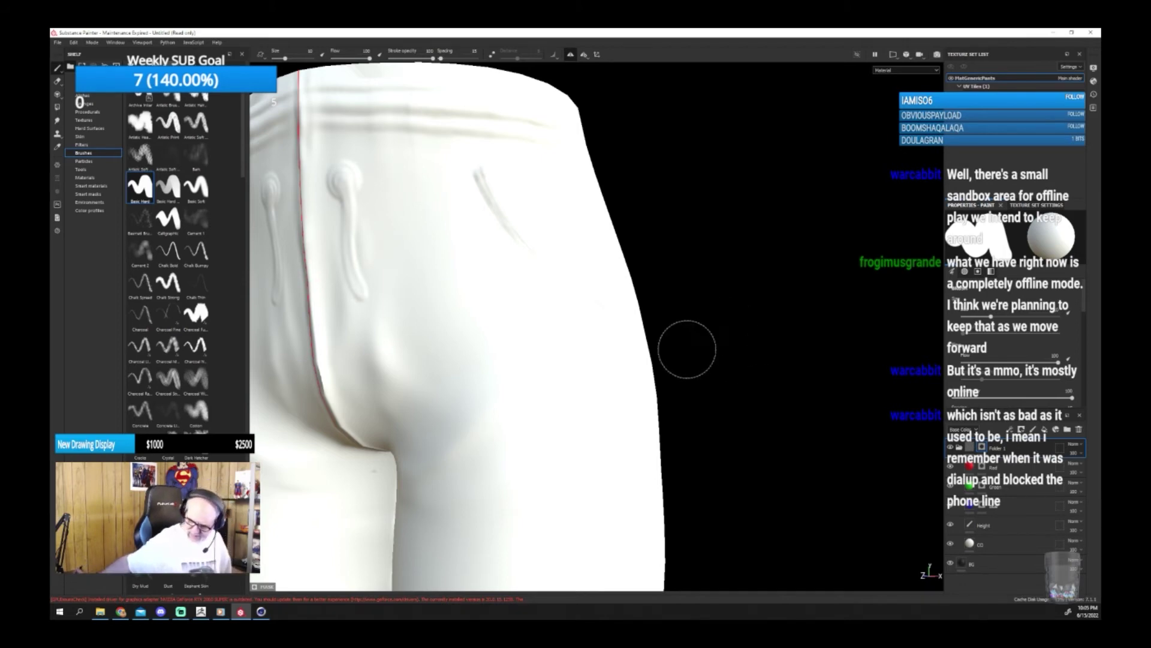
# Reduce the brush size to 2.46 for detail work around the knee seams.
pyautogui.press('f')
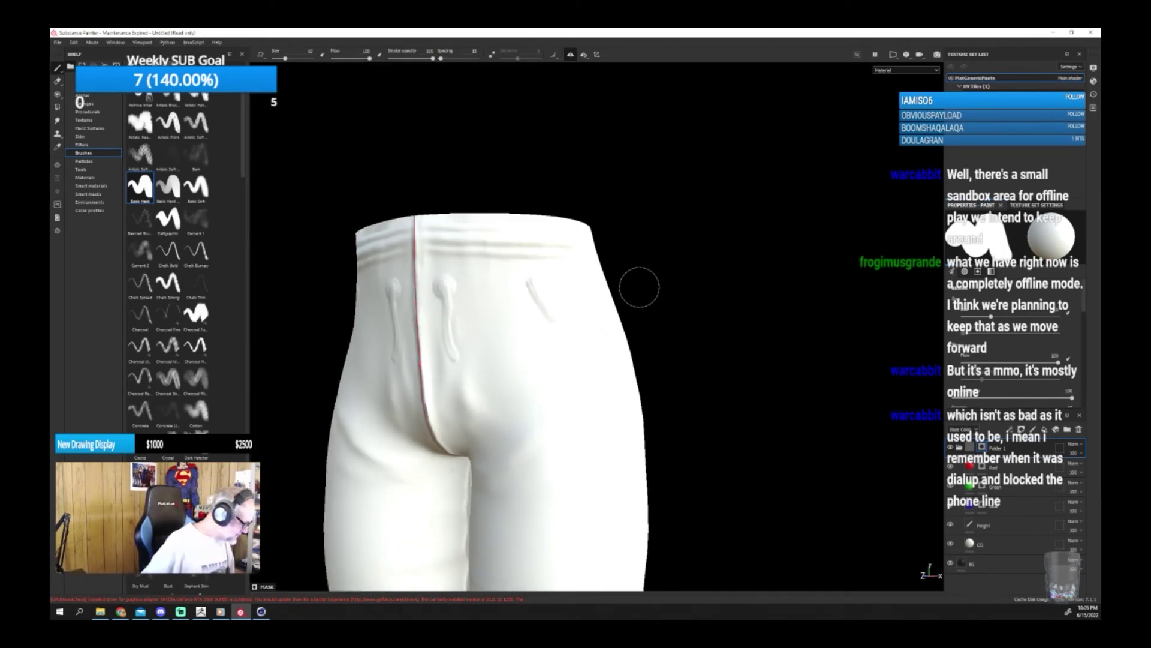
pyautogui.keyDown('alt'); pyautogui.moveTo(685, 433); pyautogui.dragTo(722, 267, button='middle'); pyautogui.keyUp('alt')
pyautogui.keyDown('alt'); pyautogui.moveTo(719, 470); pyautogui.dragTo(726, 216, button='middle'); pyautogui.keyUp('alt')
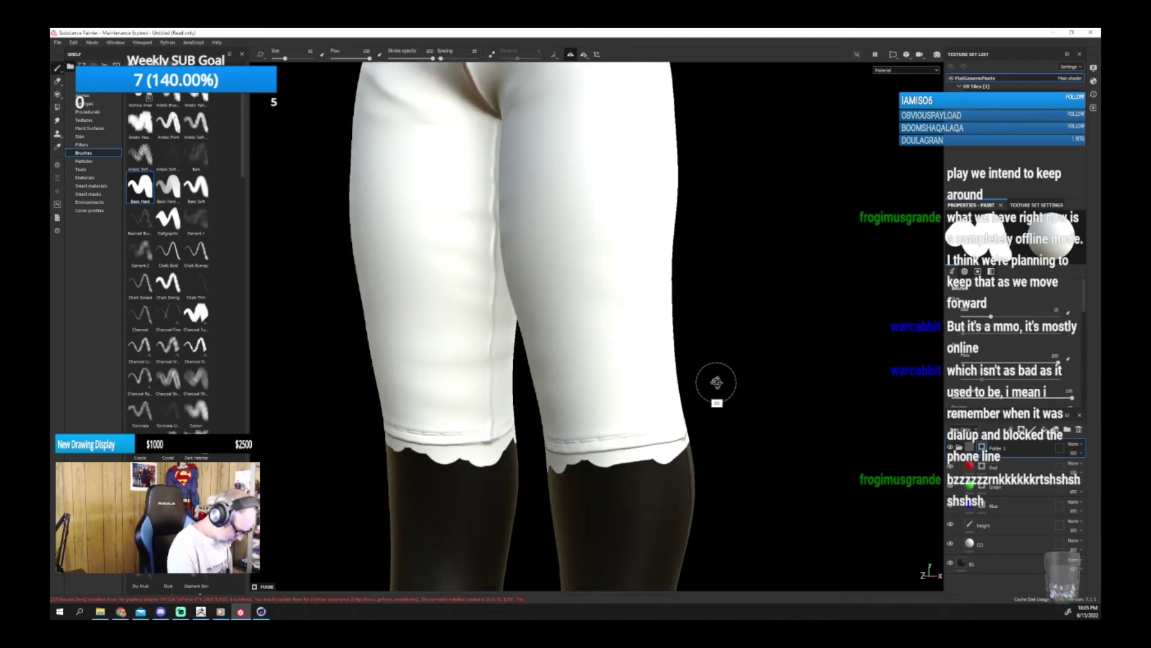
pyautogui.moveTo(716, 384)
pyautogui.keyDown('alt'); pyautogui.mouseDown()
pyautogui.moveTo(760, 361)
pyautogui.moveTo(744, 385)
pyautogui.mouseUp(); pyautogui.keyUp('alt')
pyautogui.press('[')
pyautogui.press('[')
pyautogui.press('[')
pyautogui.press('[')
pyautogui.press('[')
pyautogui.press('[')
pyautogui.press('[')
pyautogui.press('[')
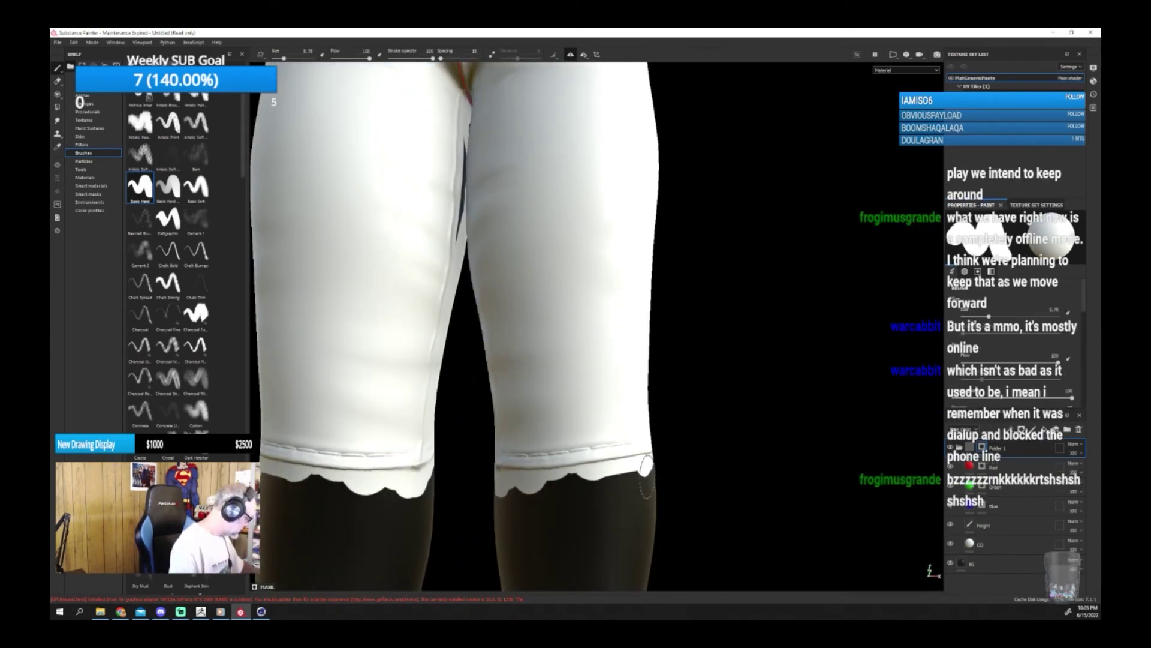
pyautogui.keyDown('ctrl'); pyautogui.moveTo(635, 482); pyautogui.dragTo(628, 483, button='right'); pyautogui.keyUp('ctrl')
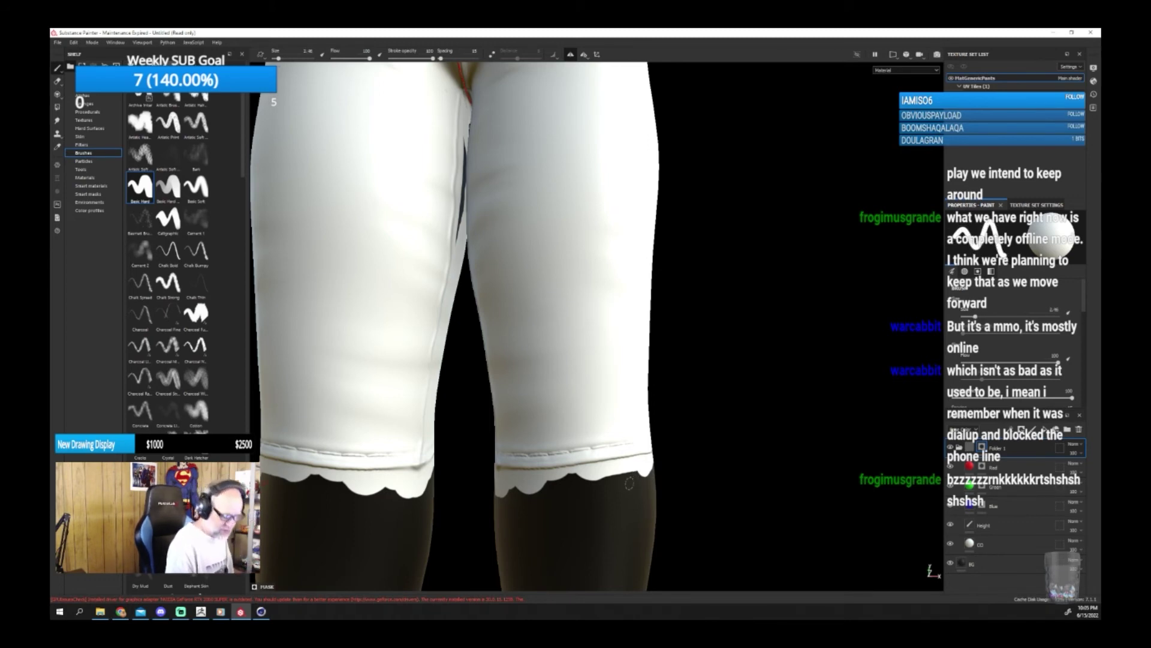
# Paint black on the folder's mask to remove the overspill below the front and inner knee seams.
pyautogui.moveTo(686, 473)
pyautogui.keyDown('alt'); pyautogui.mouseDown()
pyautogui.moveTo(748, 465)
pyautogui.moveTo(674, 469)
pyautogui.mouseUp(); pyautogui.keyUp('alt')
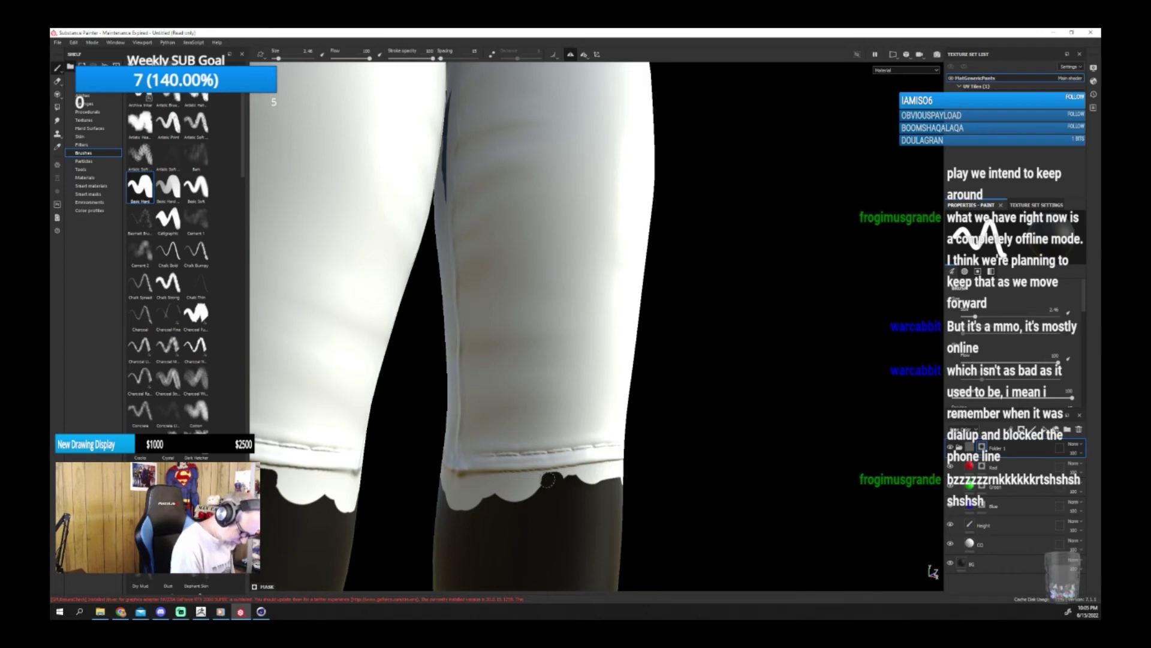
pyautogui.keyDown('alt'); pyautogui.moveTo(548, 477); pyautogui.dragTo(673, 485); pyautogui.keyUp('alt')
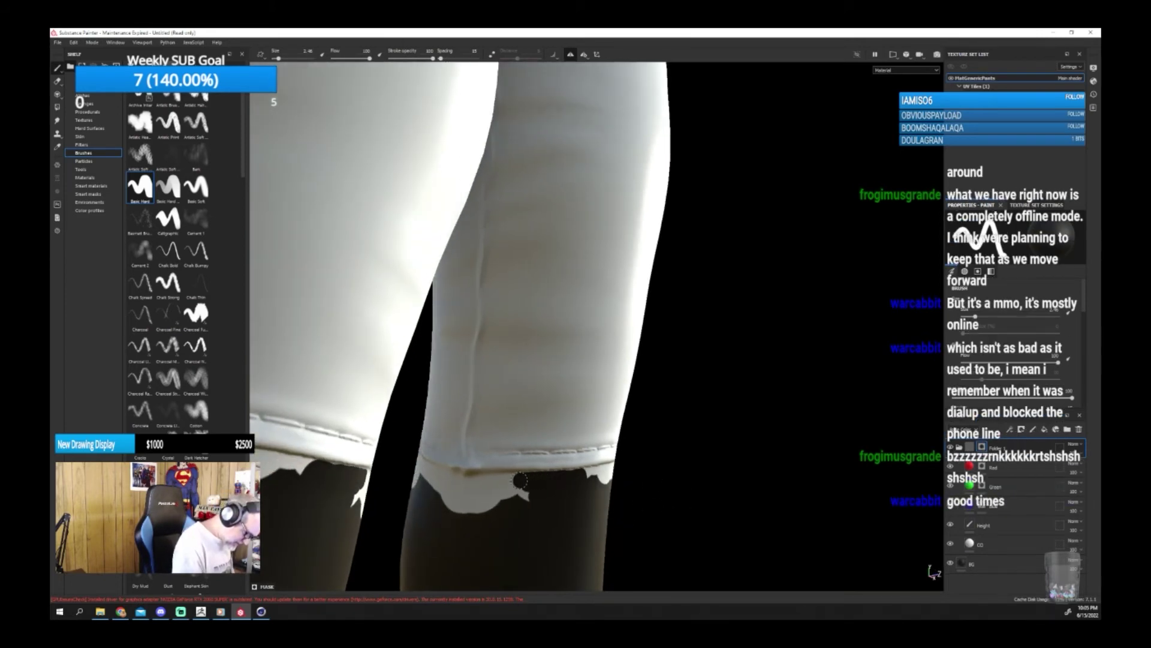
pyautogui.moveTo(465, 509)
pyautogui.mouseDown()
pyautogui.moveTo(587, 474)
pyautogui.moveTo(668, 423)
pyautogui.moveTo(779, 438)
pyautogui.moveTo(720, 456)
pyautogui.moveTo(585, 456)
pyautogui.moveTo(572, 430)
pyautogui.moveTo(408, 428)
pyautogui.moveTo(492, 442)
pyautogui.moveTo(437, 447)
pyautogui.mouseUp()
# Paint black on the folder's mask to trim the overspill below the seam at the backs of the knees.
pyautogui.keyDown('alt'); pyautogui.moveTo(517, 453); pyautogui.dragTo(703, 456); pyautogui.keyUp('alt')
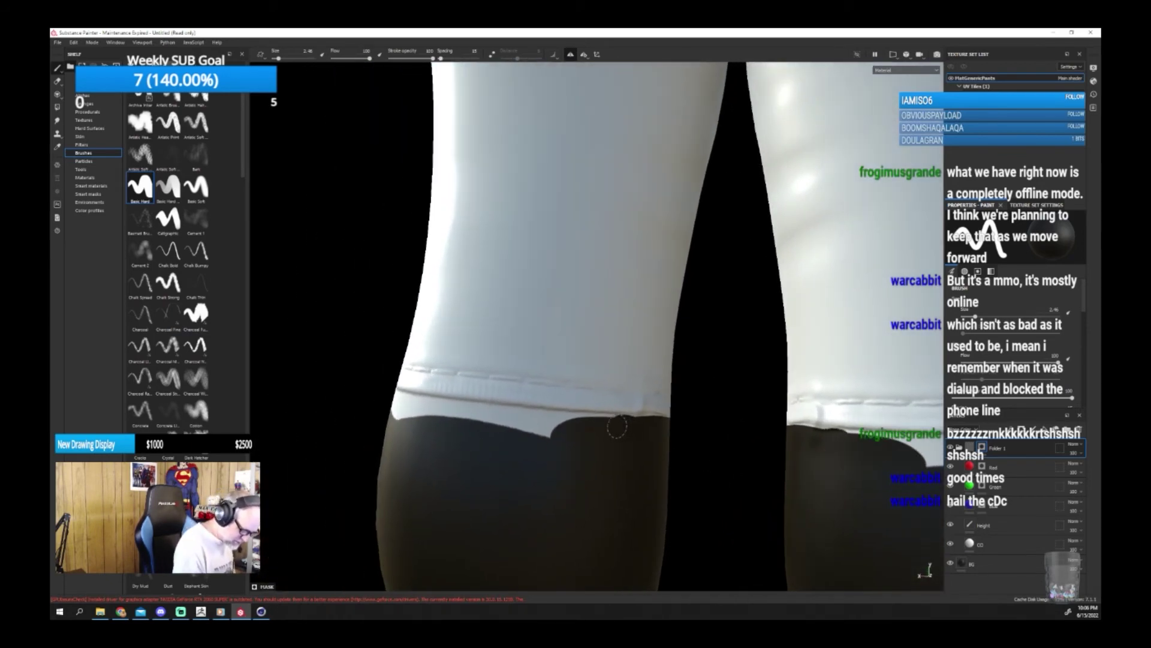
pyautogui.moveTo(593, 425); pyautogui.dragTo(478, 417)
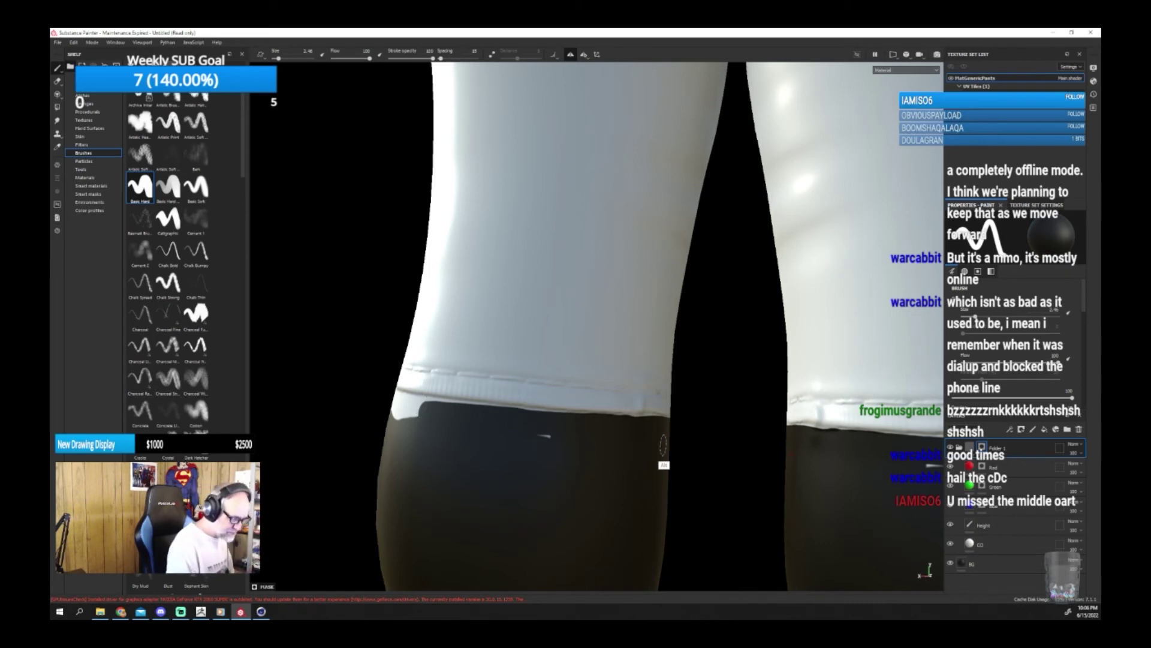
pyautogui.keyDown('alt'); pyautogui.moveTo(662, 445); pyautogui.dragTo(609, 447); pyautogui.keyUp('alt')
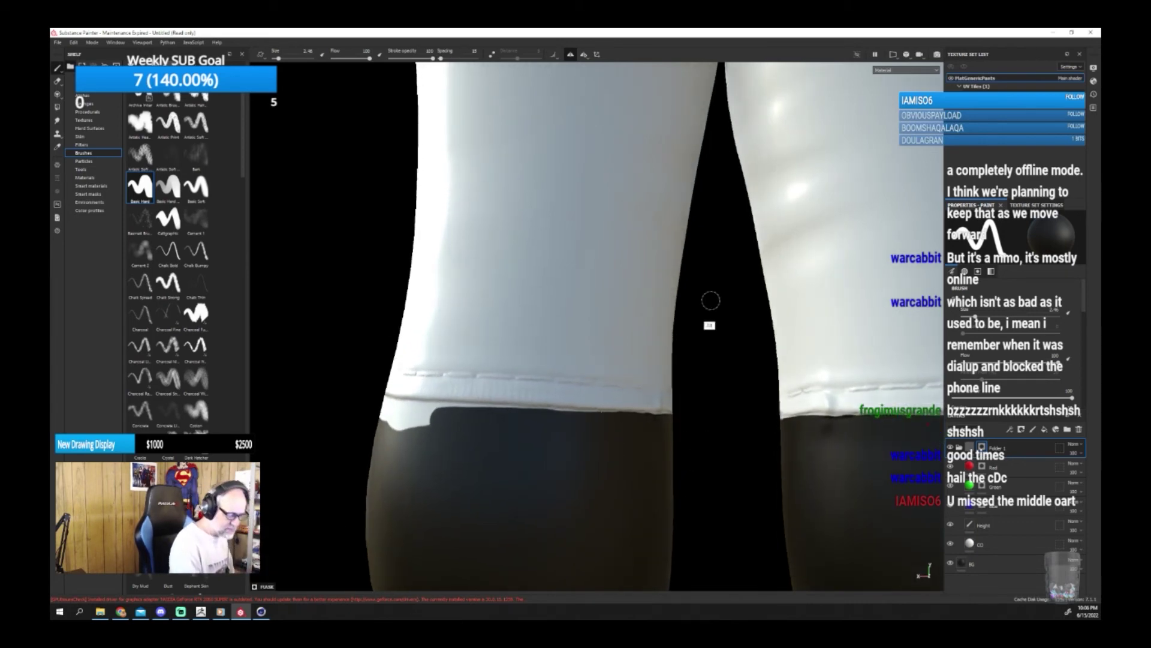
pyautogui.keyDown('alt'); pyautogui.moveTo(711, 299); pyautogui.dragTo(669, 614); pyautogui.keyUp('alt')
pyautogui.moveTo(660, 502)
pyautogui.keyDown('alt'); pyautogui.mouseDown()
pyautogui.moveTo(714, 276)
pyautogui.moveTo(694, 471)
pyautogui.moveTo(668, 476)
pyautogui.mouseUp(); pyautogui.keyUp('alt')
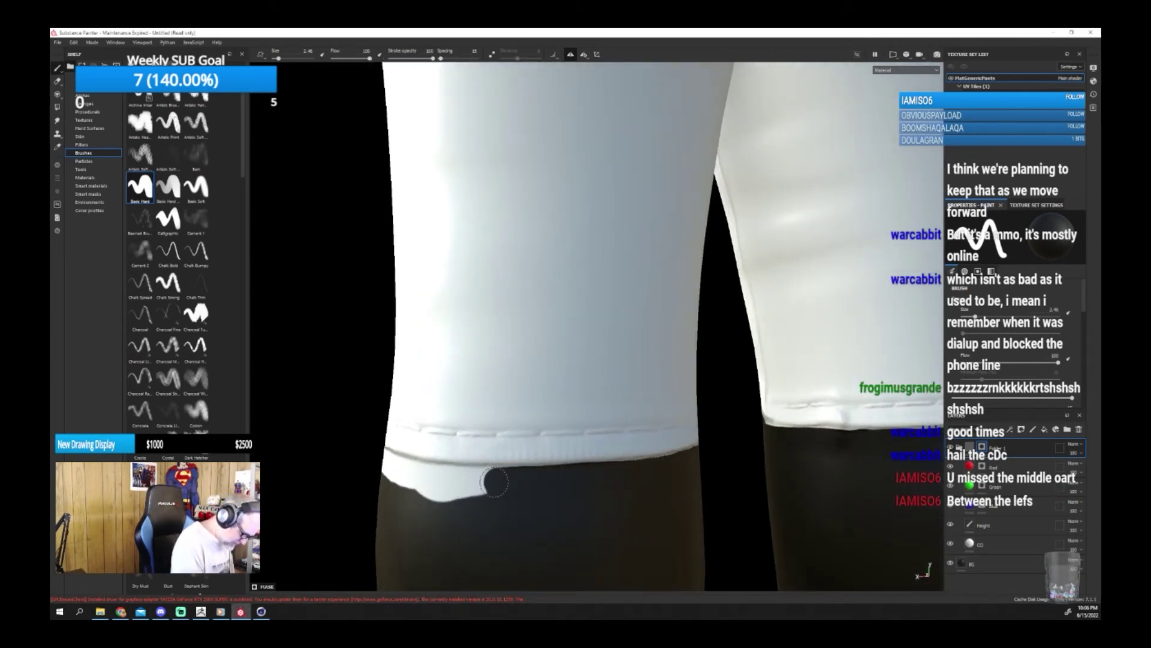
pyautogui.moveTo(495, 482)
pyautogui.mouseDown()
pyautogui.moveTo(441, 483)
pyautogui.moveTo(659, 482)
pyautogui.mouseUp()
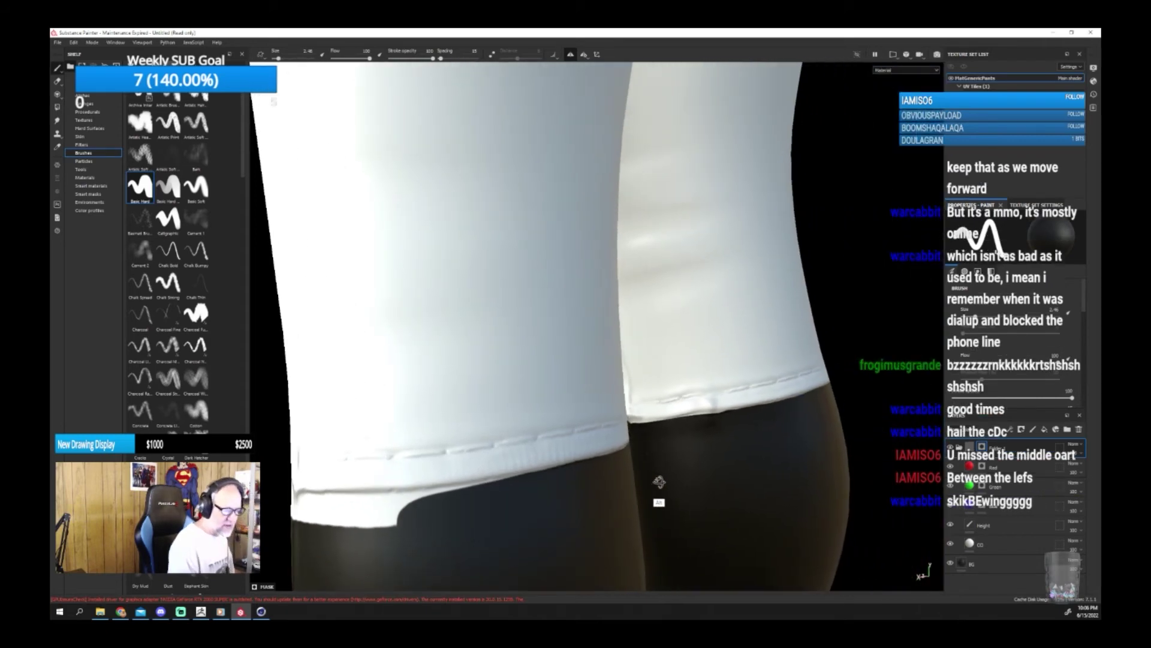
# Clean up the mask's remaining overspill below the knee seam out to the outer side seam with black paint.
pyautogui.keyDown('alt'); pyautogui.moveTo(578, 488); pyautogui.dragTo(759, 438); pyautogui.keyUp('alt')
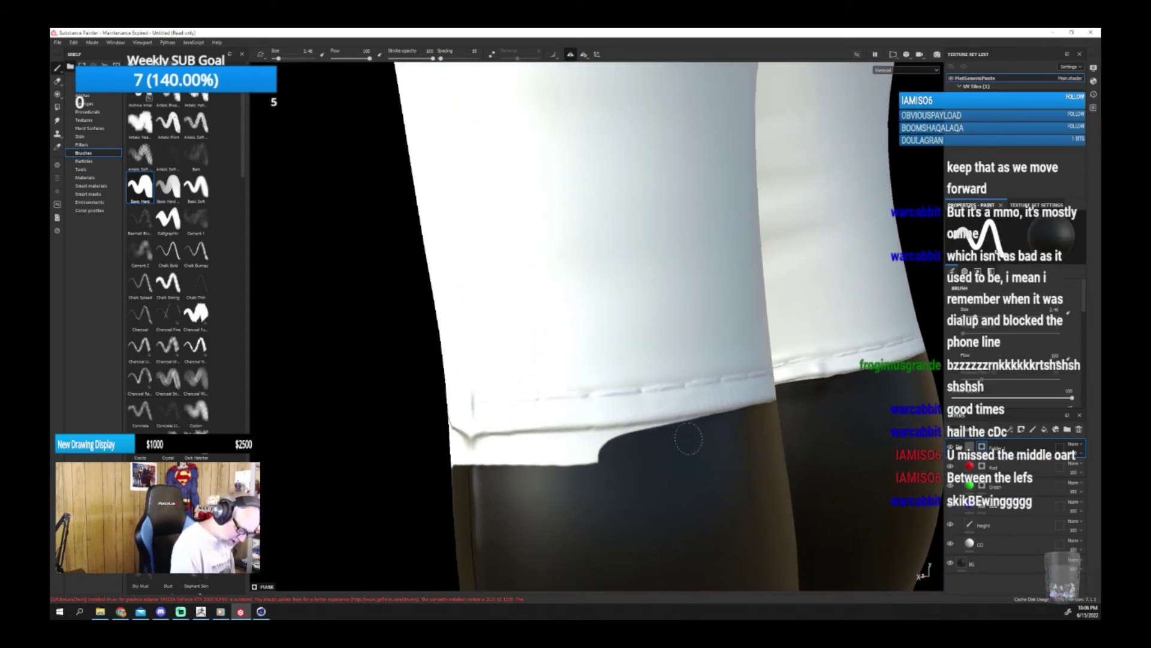
pyautogui.moveTo(654, 442); pyautogui.dragTo(474, 451)
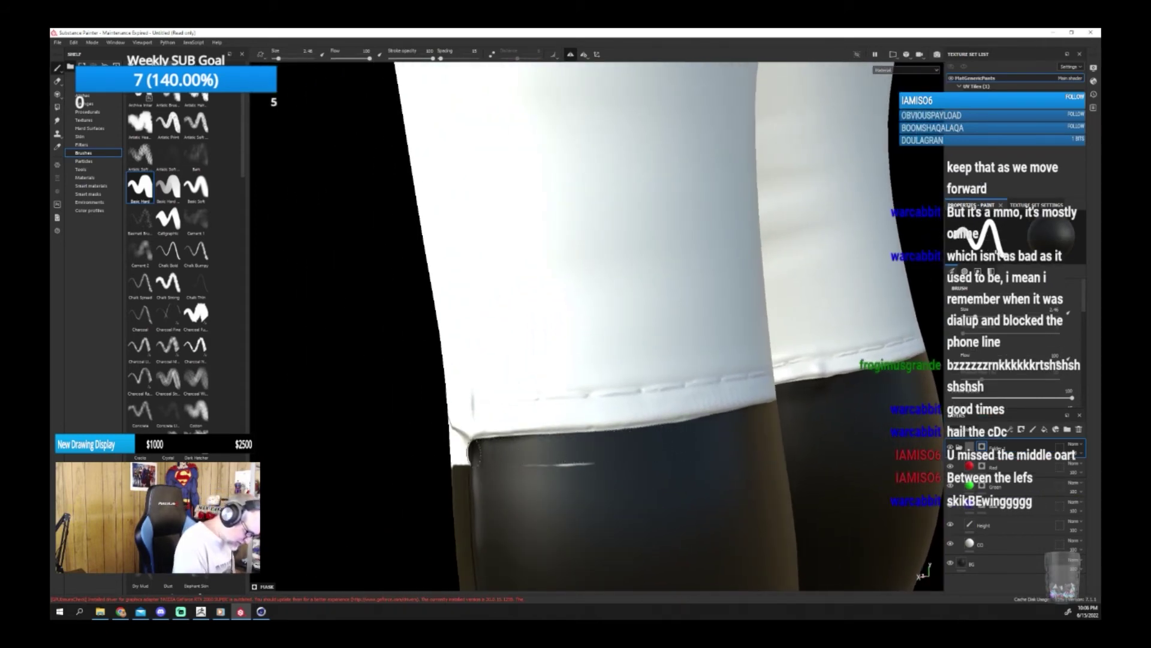
pyautogui.moveTo(635, 465)
pyautogui.keyDown('alt'); pyautogui.mouseDown()
pyautogui.moveTo(746, 465)
pyautogui.moveTo(717, 455)
pyautogui.moveTo(753, 414)
pyautogui.moveTo(705, 457)
pyautogui.moveTo(707, 437)
pyautogui.moveTo(653, 394)
pyautogui.moveTo(365, 423)
pyautogui.moveTo(368, 443)
pyautogui.moveTo(623, 449)
pyautogui.mouseUp(); pyautogui.keyUp('alt')
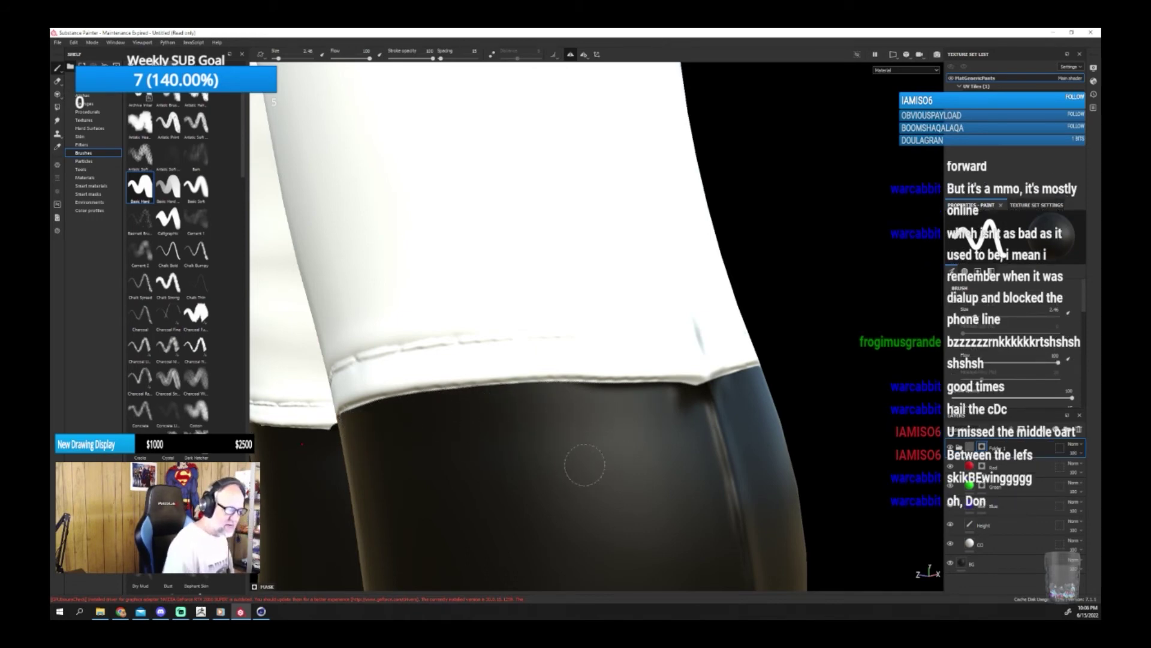
pyautogui.scroll(-5, 584, 465)
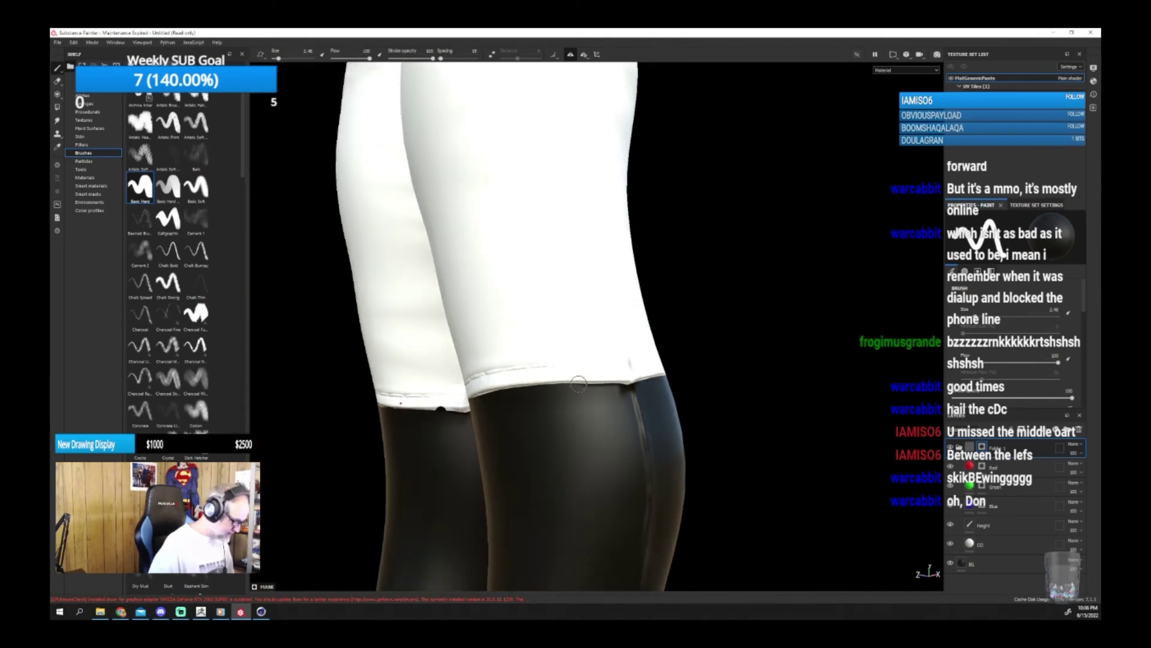
# Enlarge the brush to 4.71 and paint white on the folder's mask over the uncovered inner thighs below the crotch.
pyautogui.keyDown('alt'); pyautogui.moveTo(578, 383); pyautogui.dragTo(600, 407); pyautogui.keyUp('alt')
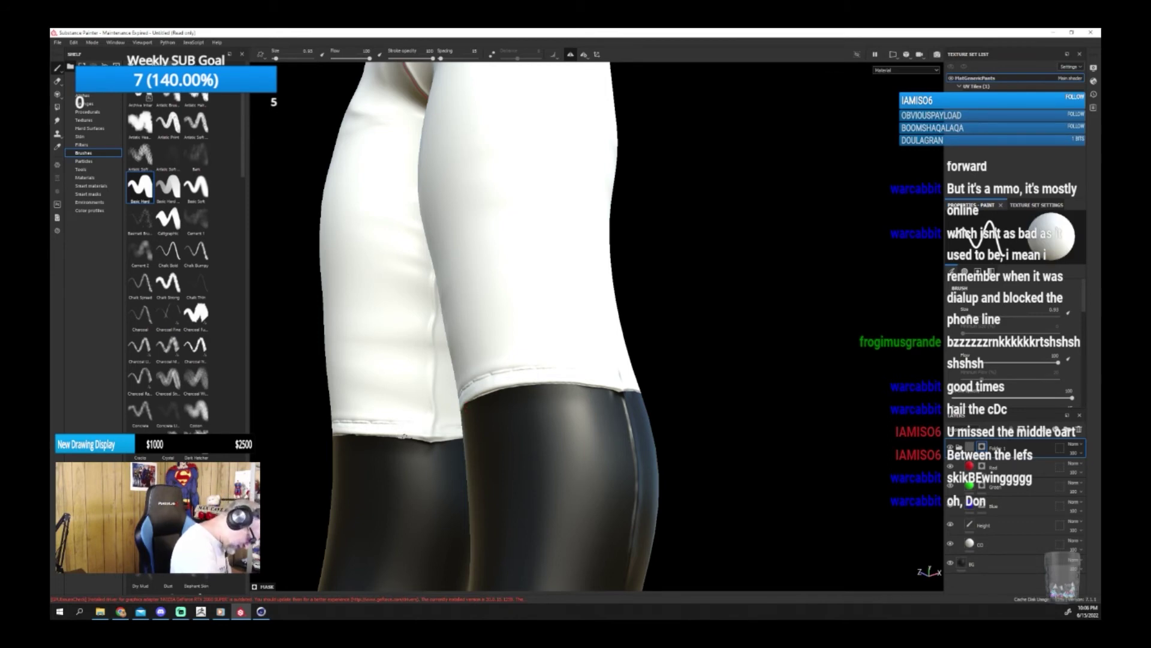
pyautogui.keyDown('alt'); pyautogui.moveTo(649, 295); pyautogui.dragTo(772, 311); pyautogui.keyUp('alt')
pyautogui.keyDown('alt'); pyautogui.moveTo(739, 312); pyautogui.dragTo(740, 616, button='middle'); pyautogui.keyUp('alt')
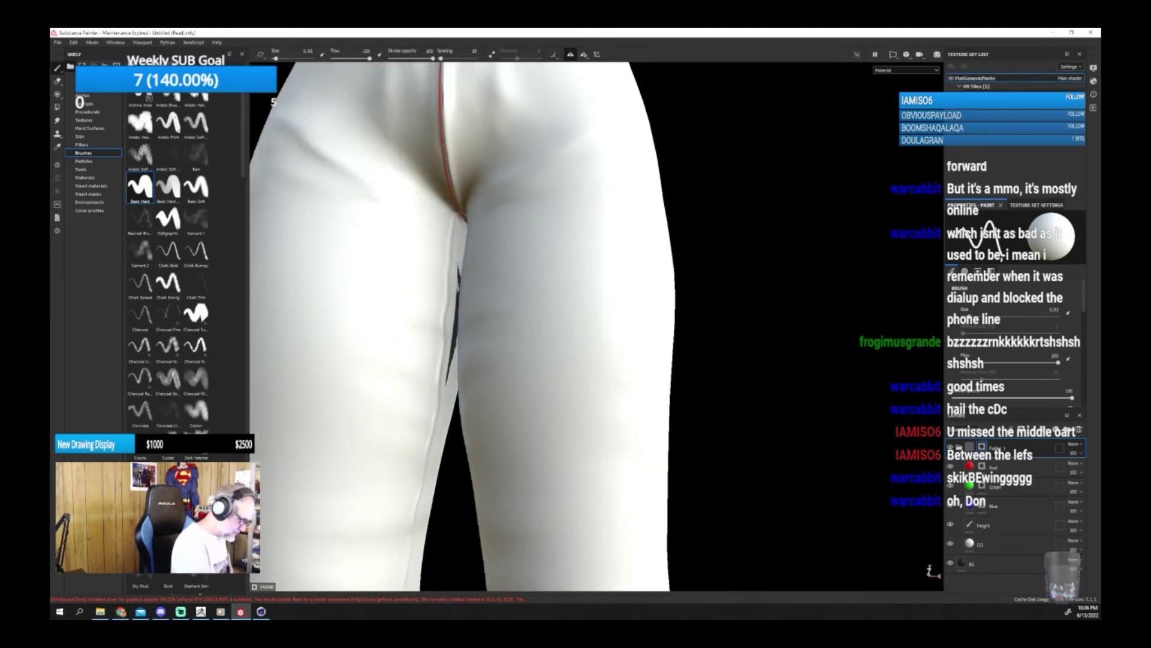
pyautogui.press(']')
pyautogui.press(']')
pyautogui.press(']')
pyautogui.press(']')
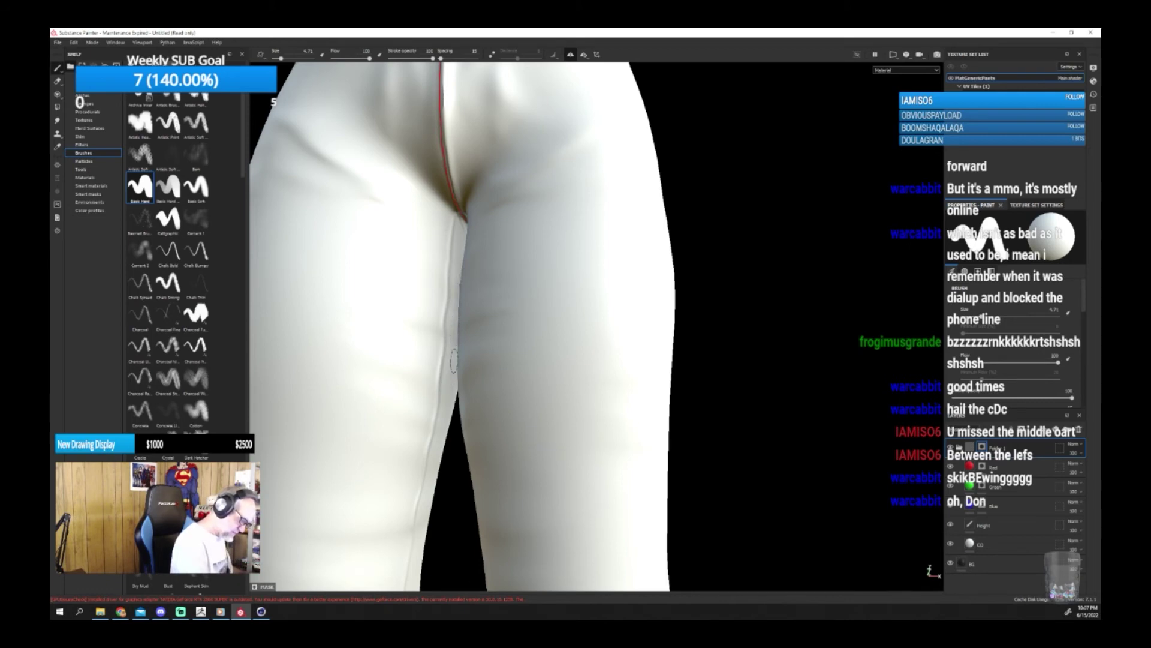
pyautogui.keyDown('alt'); pyautogui.moveTo(690, 311); pyautogui.dragTo(504, 412); pyautogui.keyUp('alt')
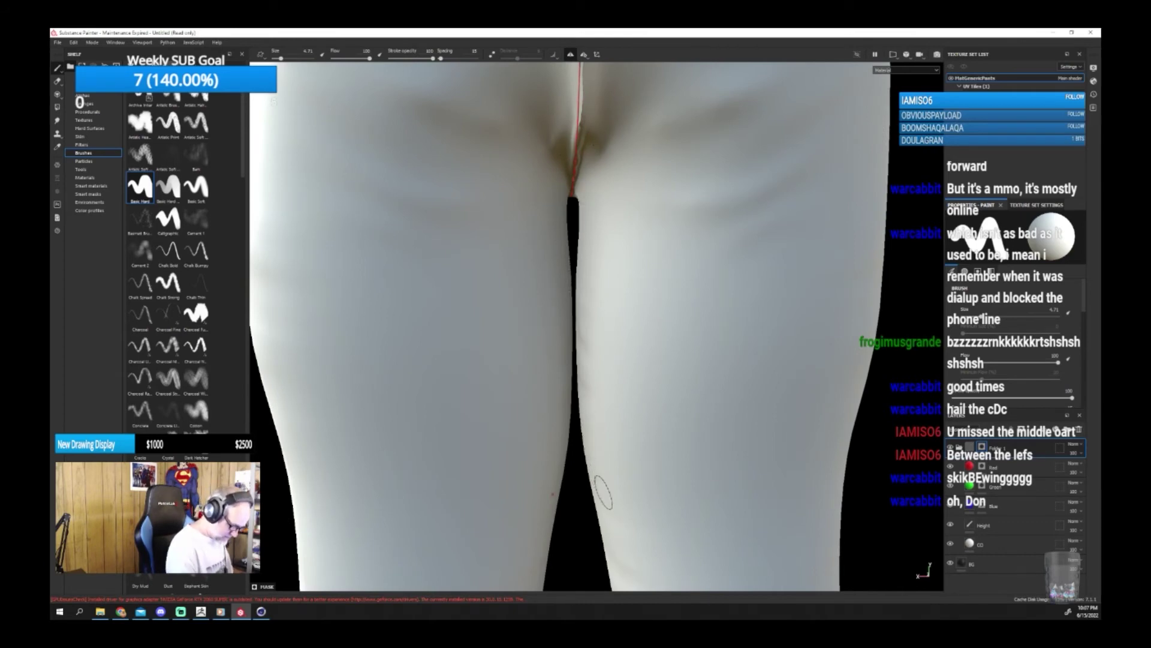
# Touch up the folder mask's edge along the front knee seams in black with a smaller brush.
pyautogui.keyDown('alt'); pyautogui.moveTo(616, 477); pyautogui.dragTo(667, 506, button='right'); pyautogui.keyUp('alt')
pyautogui.keyDown('alt'); pyautogui.moveTo(667, 507); pyautogui.dragTo(892, 485); pyautogui.keyUp('alt')
pyautogui.keyDown('alt'); pyautogui.moveTo(768, 484); pyautogui.dragTo(939, 493); pyautogui.keyUp('alt')
pyautogui.keyDown('alt'); pyautogui.moveTo(849, 495); pyautogui.dragTo(705, 375, button='middle'); pyautogui.keyUp('alt')
pyautogui.keyDown('alt'); pyautogui.moveTo(705, 395); pyautogui.dragTo(682, 408); pyautogui.keyUp('alt')
pyautogui.scroll(4, 669, 417)
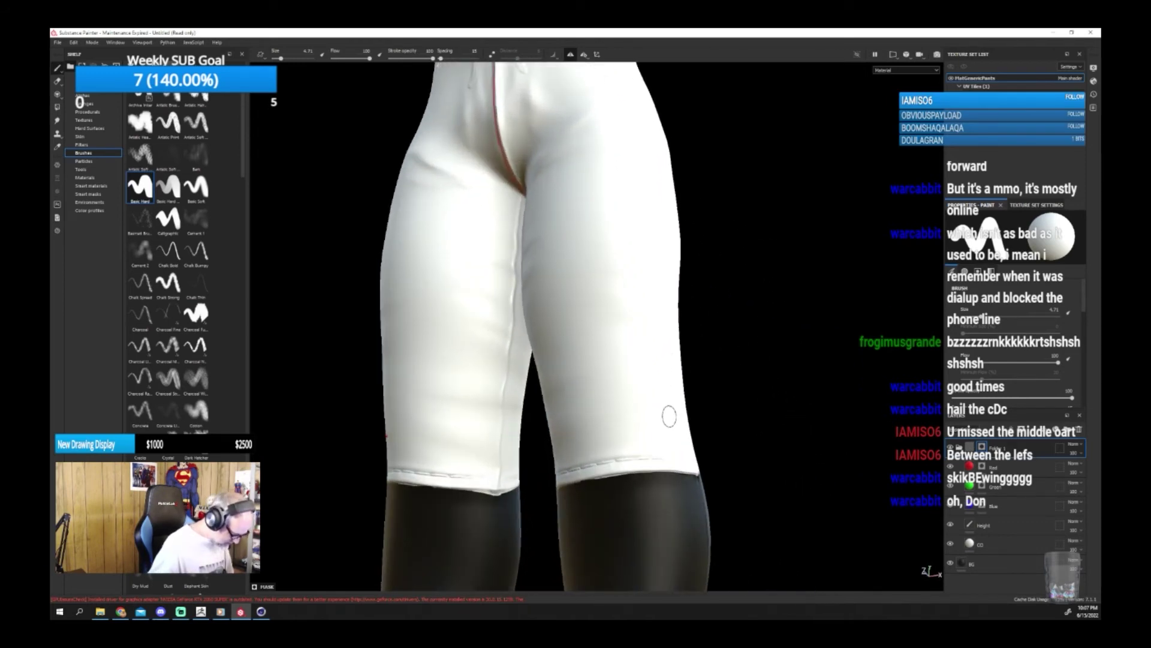
pyautogui.press('[')
pyautogui.press('[')
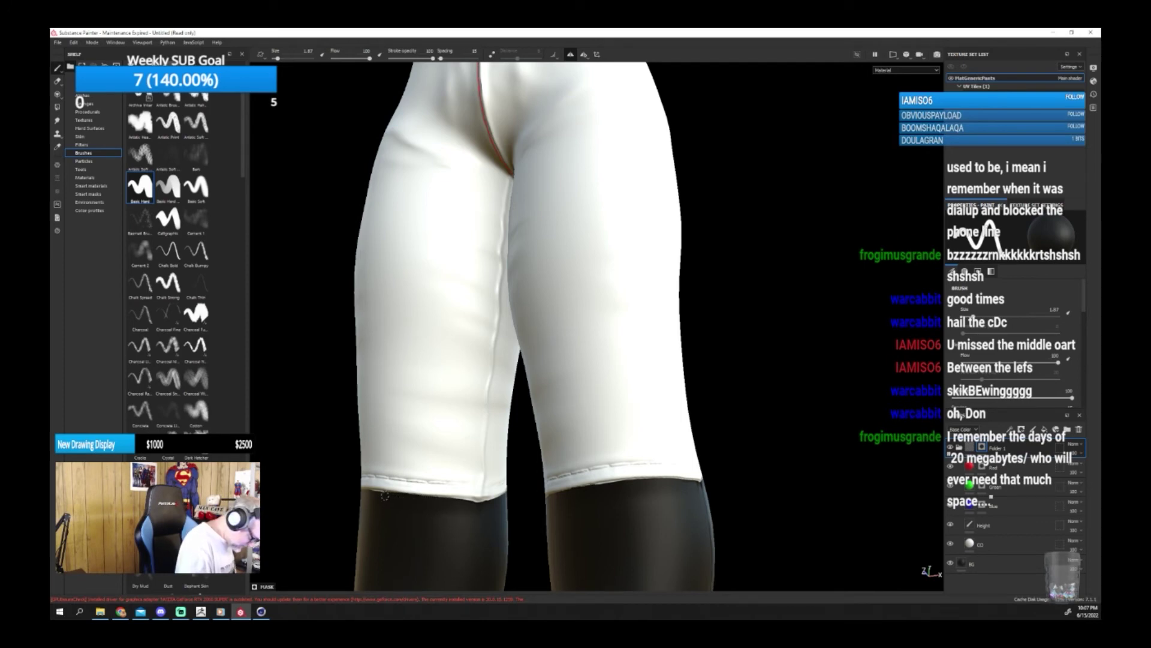
pyautogui.keyDown('alt'); pyautogui.moveTo(705, 502); pyautogui.dragTo(500, 549); pyautogui.keyUp('alt')
pyautogui.moveTo(786, 468)
pyautogui.keyDown('alt'); pyautogui.mouseDown()
pyautogui.moveTo(802, 494)
pyautogui.moveTo(661, 504)
pyautogui.mouseUp(); pyautogui.keyUp('alt')
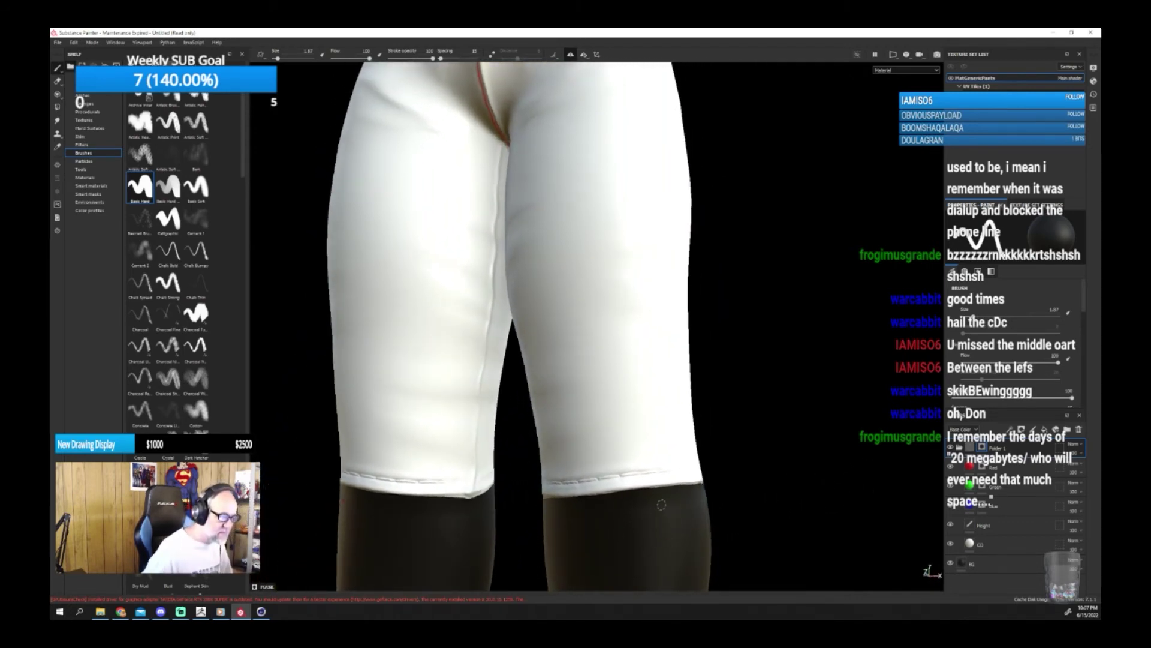
pyautogui.keyDown('alt'); pyautogui.moveTo(739, 437); pyautogui.dragTo(731, 437); pyautogui.keyUp('alt')
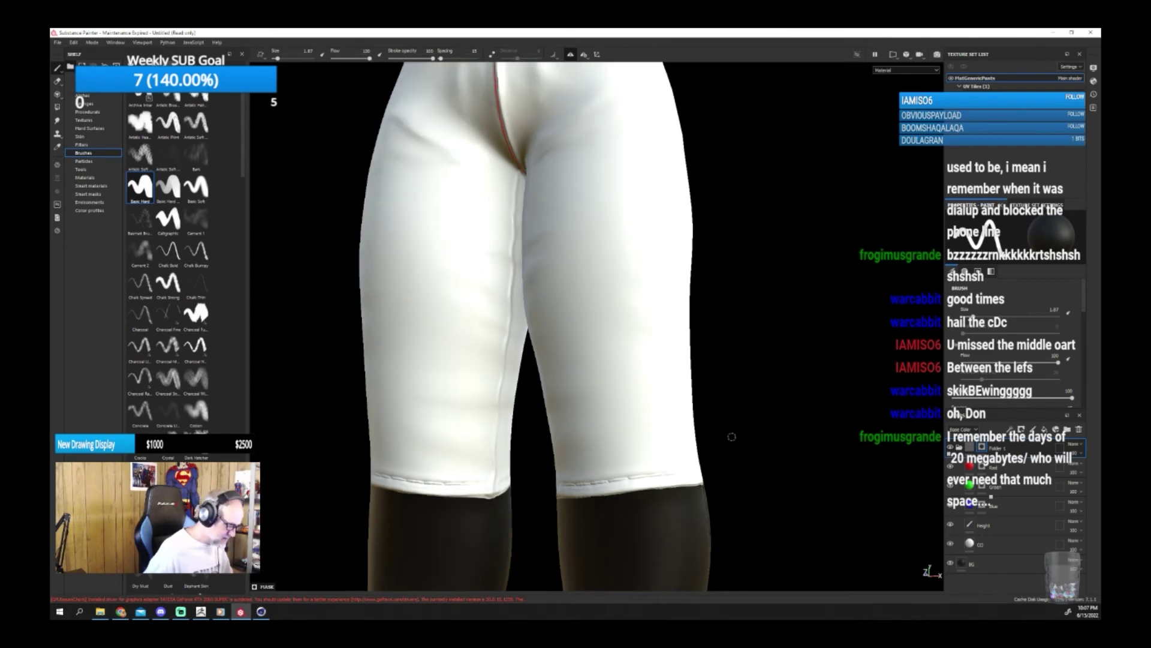
pyautogui.scroll(2, 731, 436)
pyautogui.scroll(-3, 730, 432)
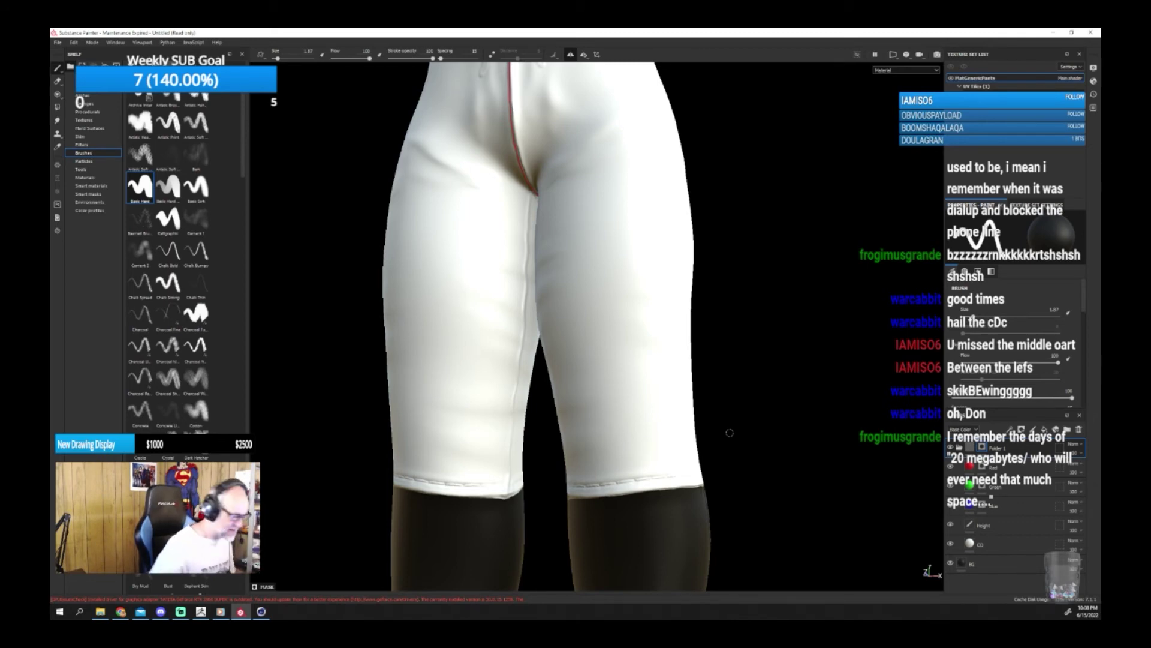
# Paint the two round drawstring eyelets at the front waist in white on the Green layer's mask.
pyautogui.moveTo(691, 186); pyautogui.dragTo(714, 481, button='middle')
pyautogui.moveTo(771, 373)
pyautogui.keyDown('alt'); pyautogui.mouseDown()
pyautogui.moveTo(828, 399)
pyautogui.moveTo(784, 358)
pyautogui.mouseUp(); pyautogui.keyUp('alt')
pyautogui.keyDown('alt'); pyautogui.moveTo(760, 224); pyautogui.dragTo(784, 354, button='middle'); pyautogui.keyUp('alt')
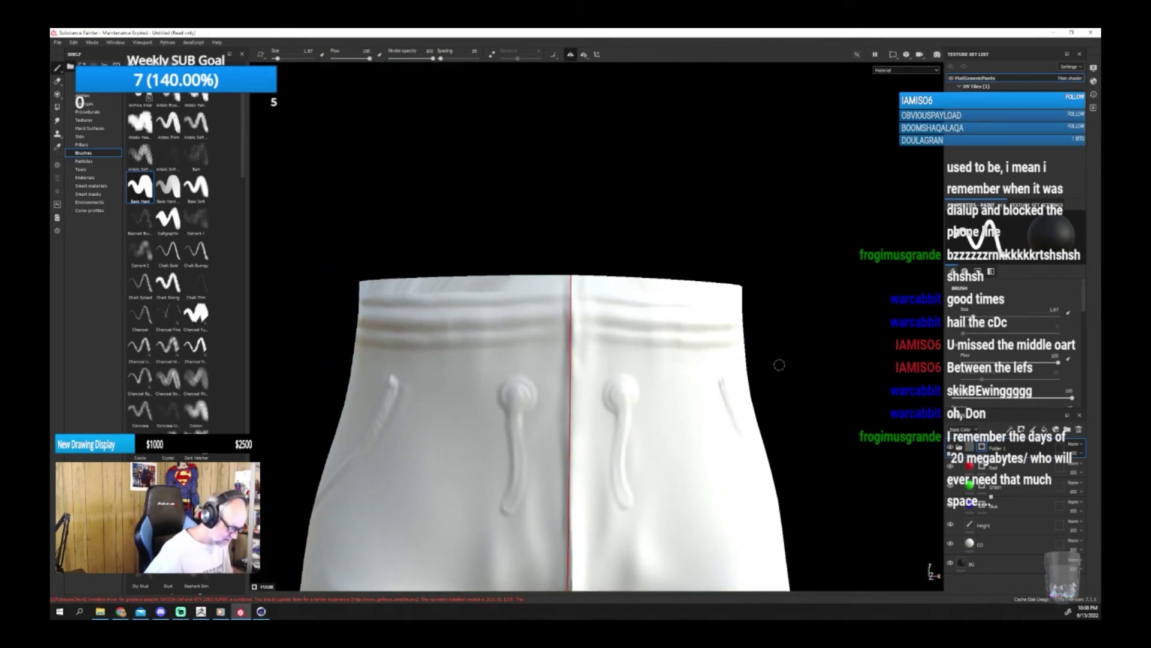
pyautogui.moveTo(780, 364)
pyautogui.keyDown('alt'); pyautogui.mouseDown()
pyautogui.moveTo(750, 362)
pyautogui.moveTo(765, 350)
pyautogui.mouseUp(); pyautogui.keyUp('alt')
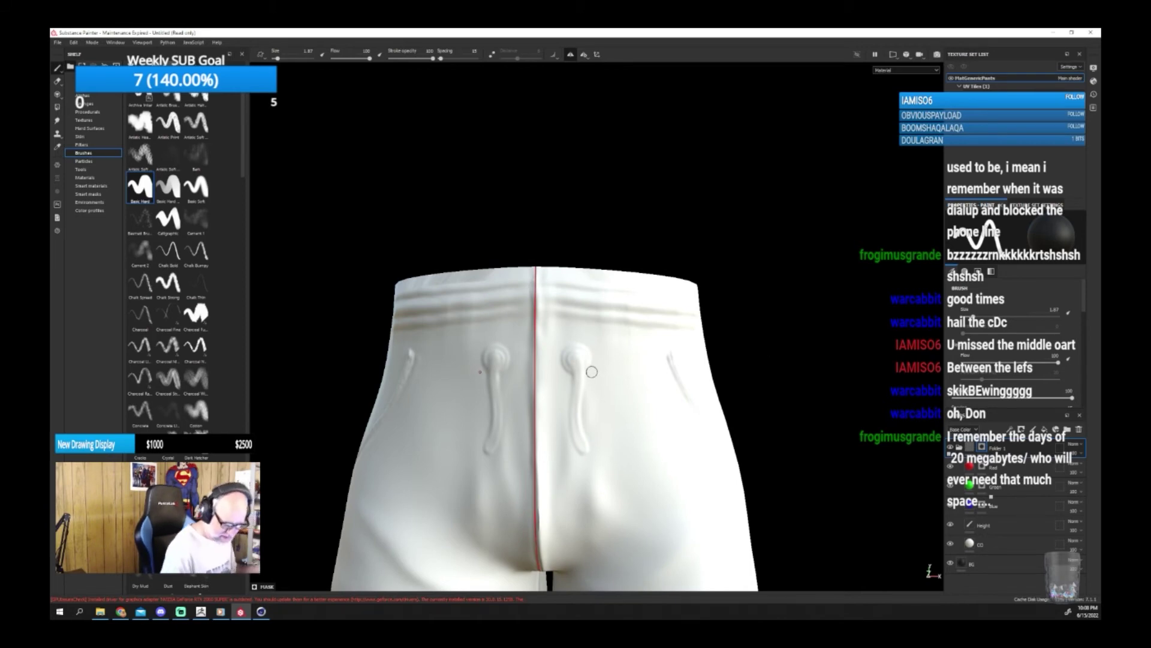
pyautogui.click(982, 486)
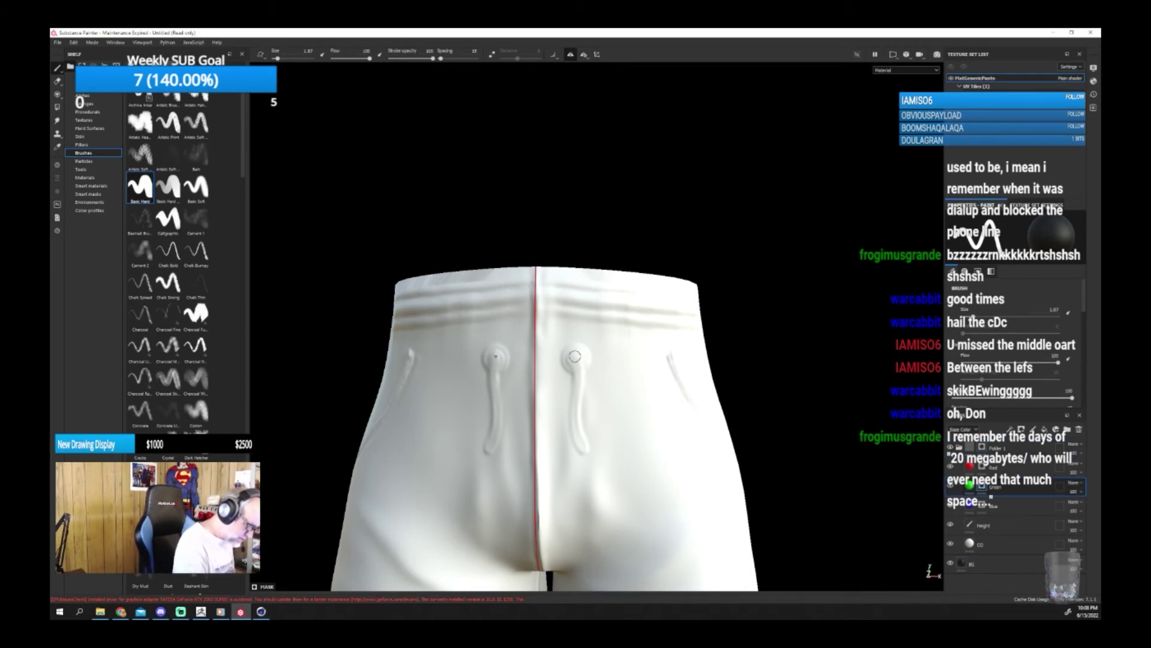
pyautogui.moveTo(577, 362)
pyautogui.mouseDown()
pyautogui.moveTo(569, 350)
pyautogui.moveTo(570, 364)
pyautogui.moveTo(574, 346)
pyautogui.moveTo(580, 360)
pyautogui.moveTo(568, 353)
pyautogui.moveTo(584, 350)
pyautogui.mouseUp()
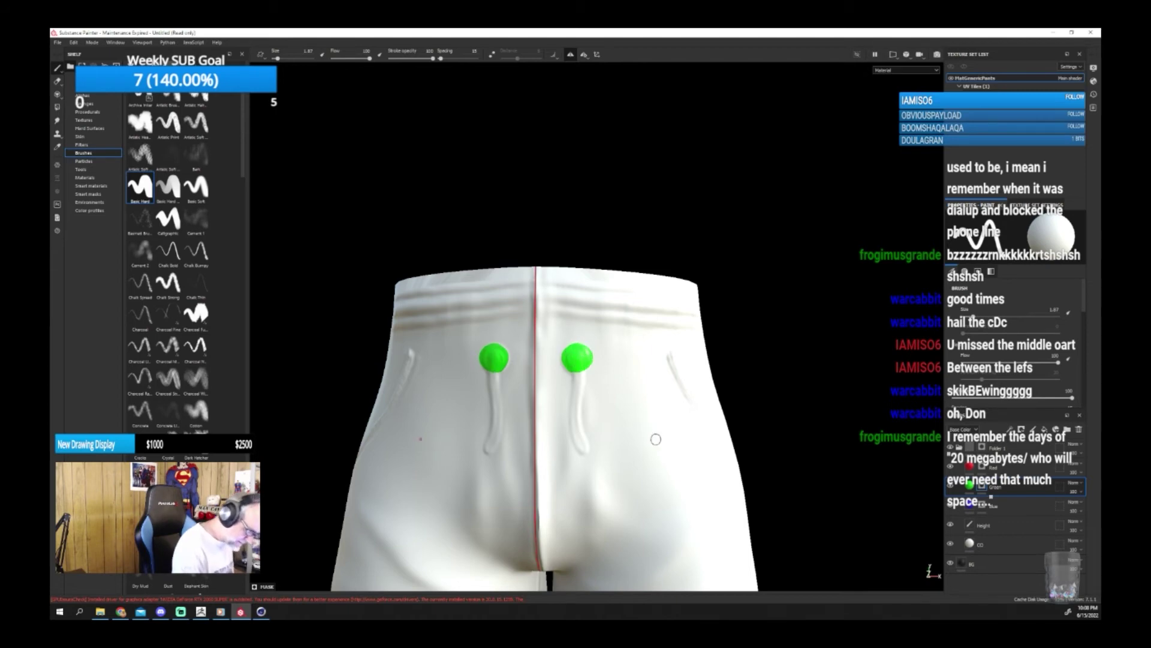
# Paint black on the Green layer's mask where the drawstring cords emerge from the eyelets.
pyautogui.keyDown('alt'); pyautogui.moveTo(684, 454); pyautogui.dragTo(708, 422); pyautogui.keyUp('alt')
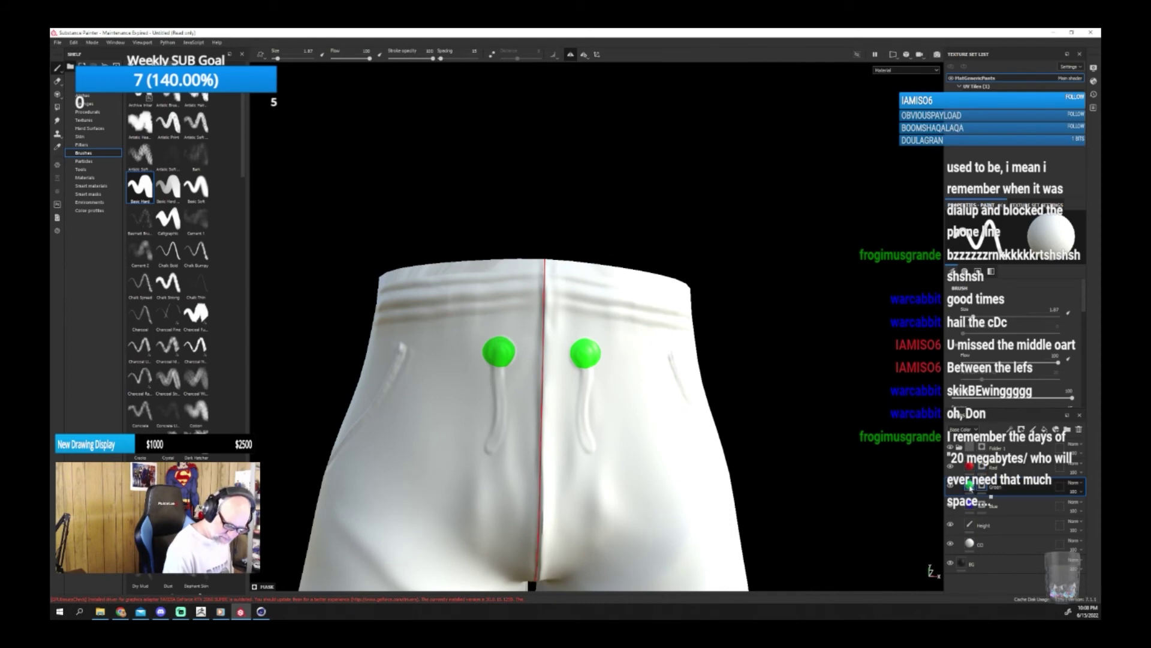
pyautogui.press('x')
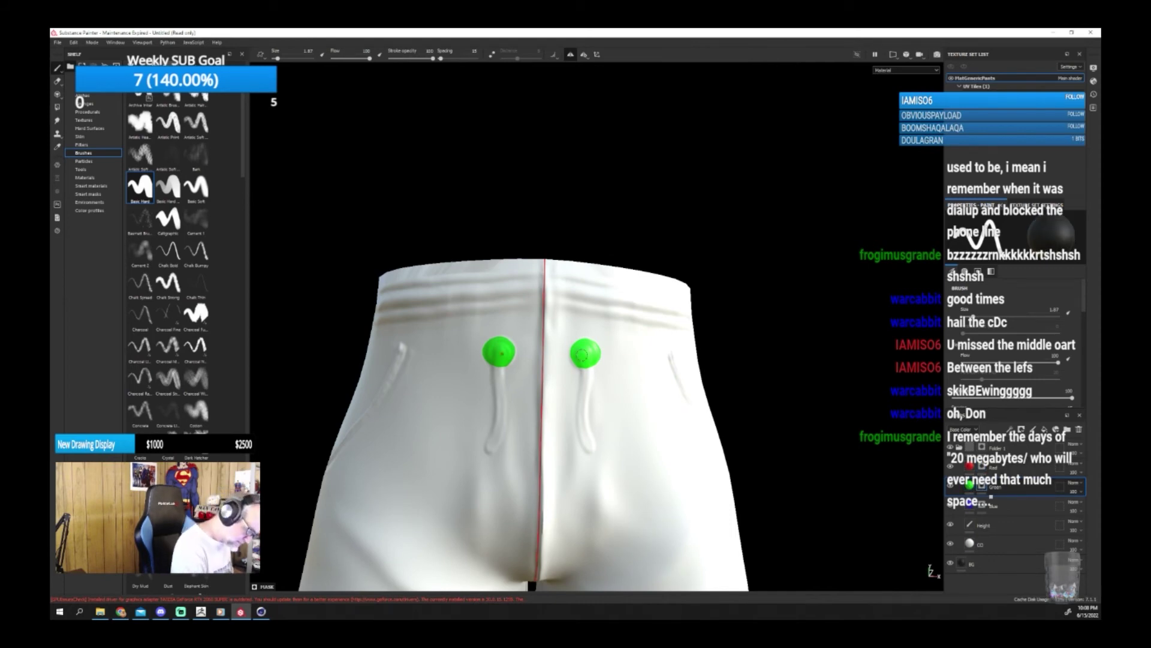
pyautogui.click(498, 354)
pyautogui.click(584, 360)
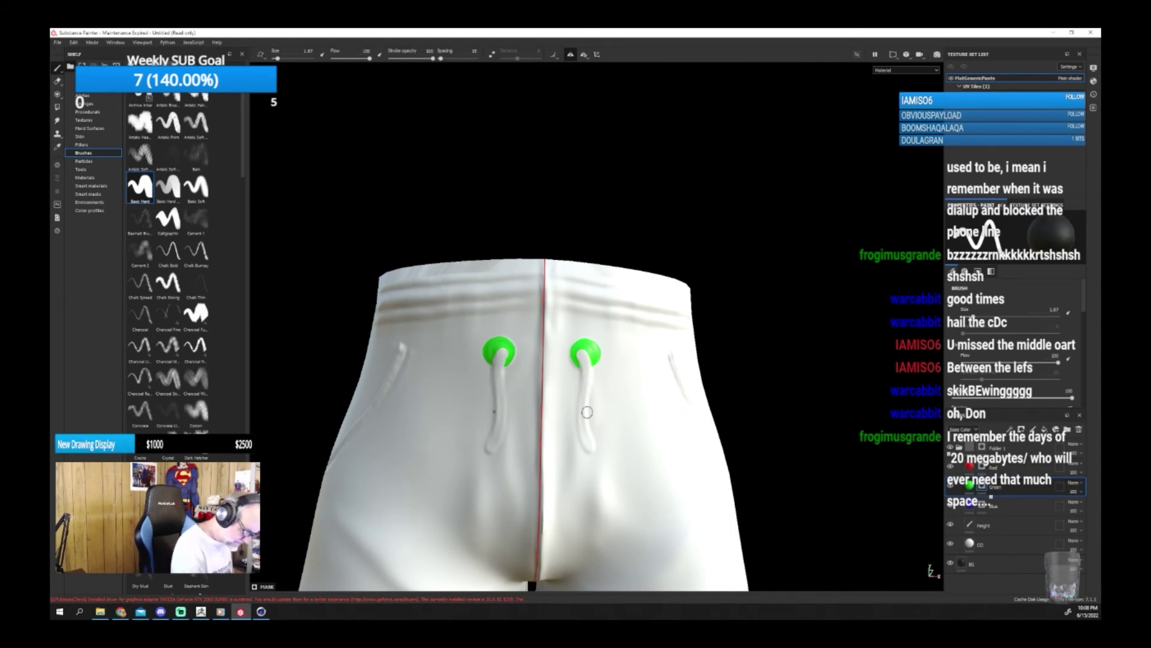
# Paint both drawstring cords into the Red layer's mask and raise that layer's height to 1.
pyautogui.click(973, 468)
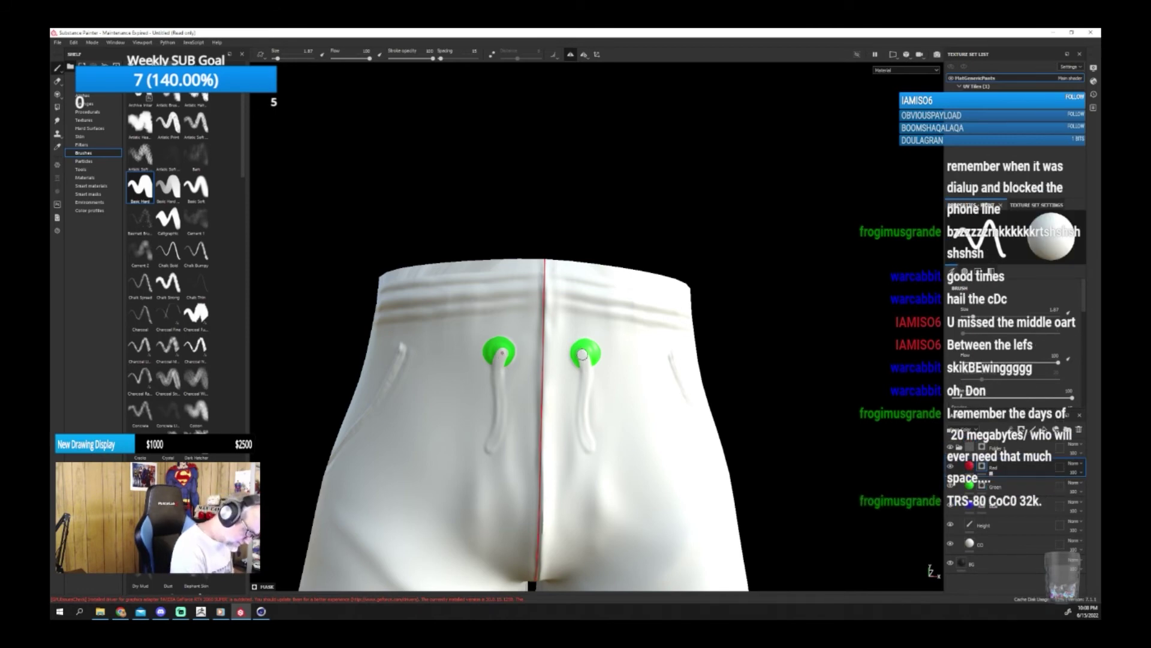
pyautogui.moveTo(580, 358); pyautogui.dragTo(593, 451)
pyautogui.click(970, 466)
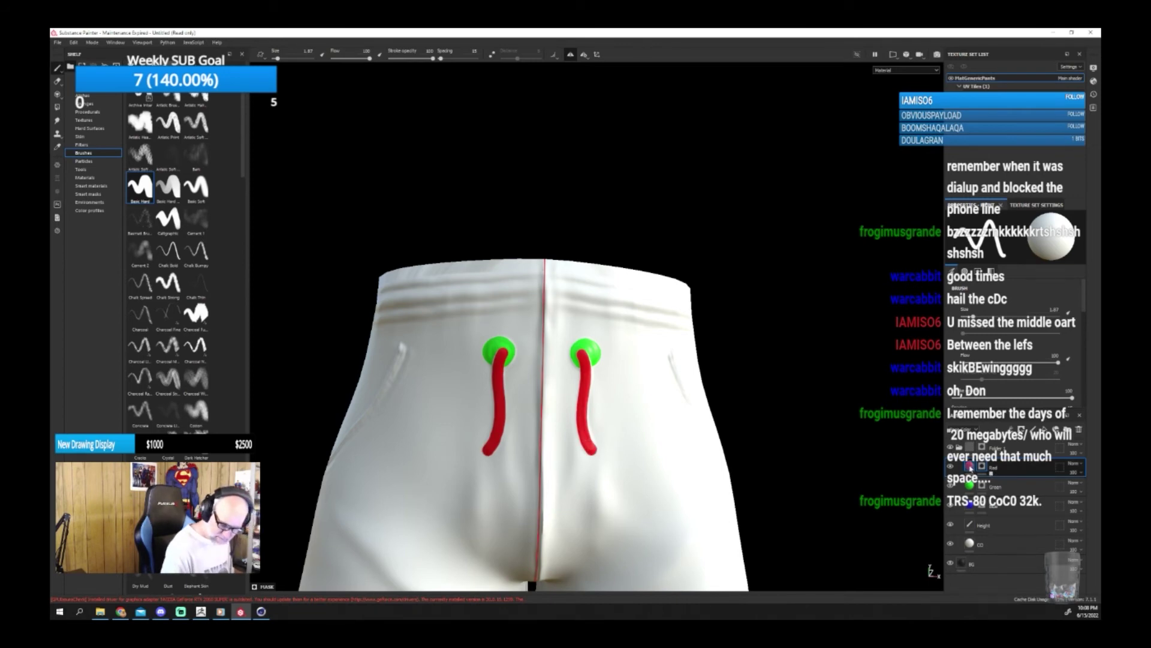
pyautogui.moveTo(1012, 394); pyautogui.dragTo(1083, 394)
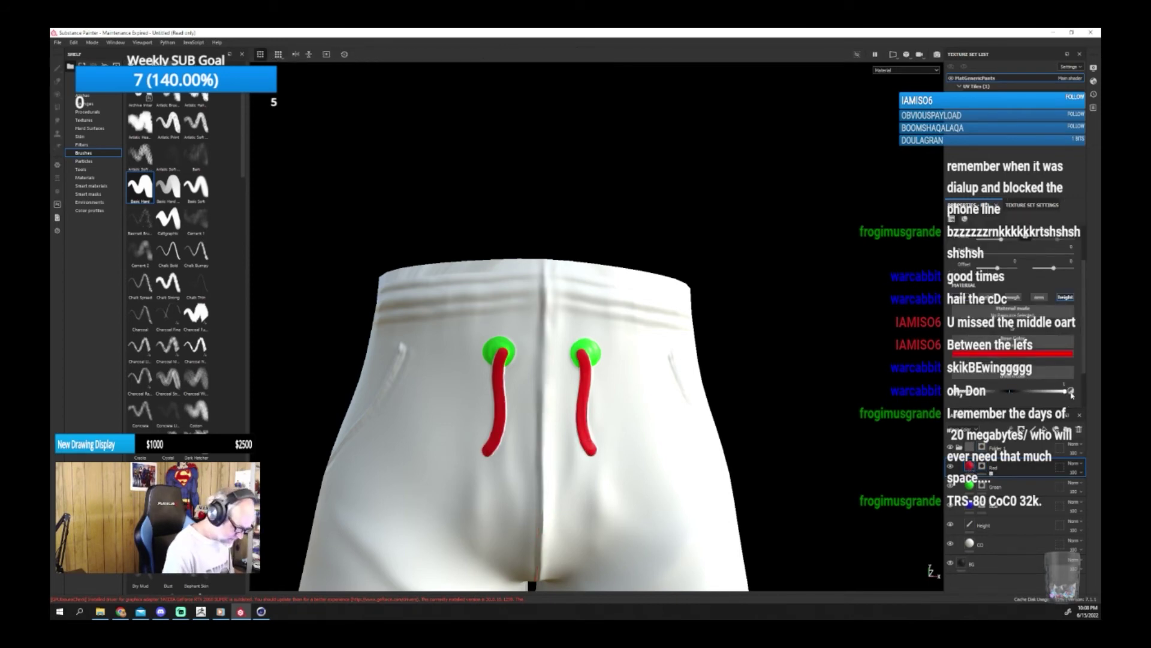
# Adjust the Green layer's height, trying 1 and settling close to 0.
pyautogui.click(971, 485)
pyautogui.moveTo(1010, 392); pyautogui.dragTo(1092, 396)
pyautogui.moveTo(766, 461)
pyautogui.keyDown('alt'); pyautogui.mouseDown()
pyautogui.moveTo(791, 430)
pyautogui.moveTo(765, 460)
pyautogui.mouseUp(); pyautogui.keyUp('alt')
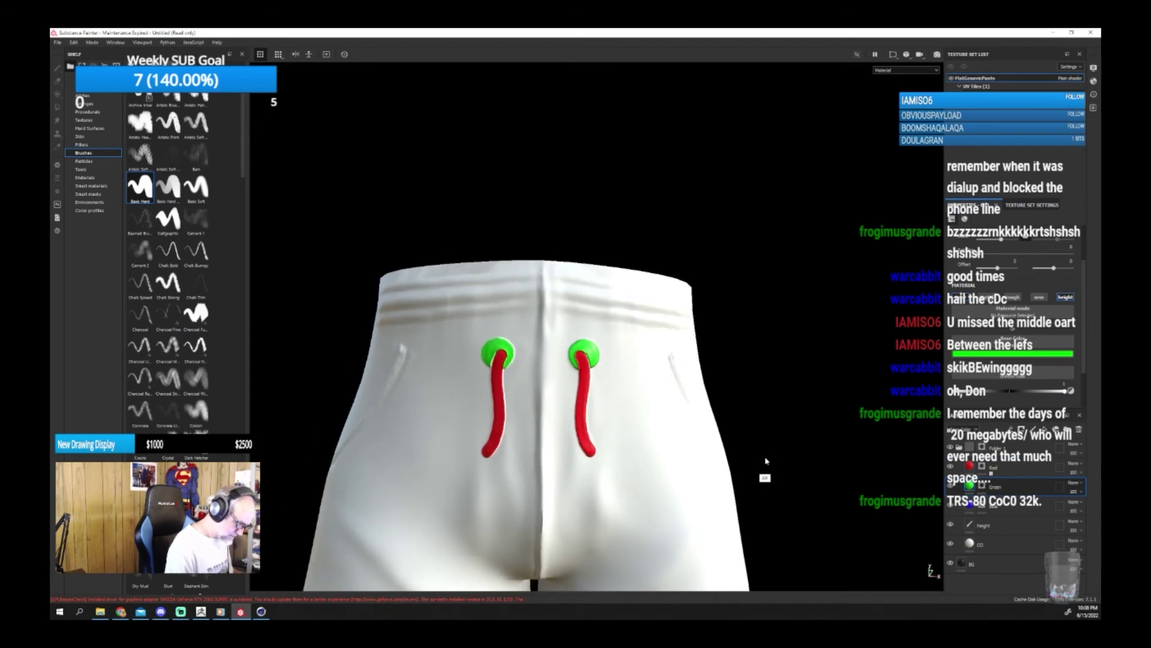
pyautogui.click(1066, 393)
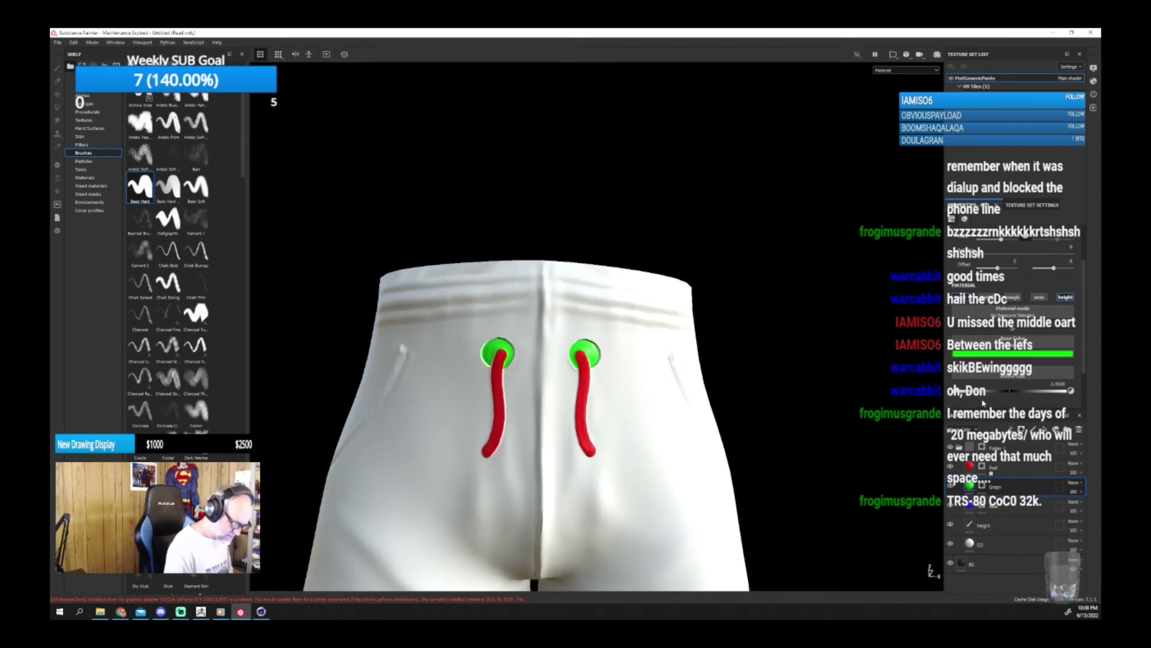
pyautogui.moveTo(970, 394); pyautogui.dragTo(1009, 394)
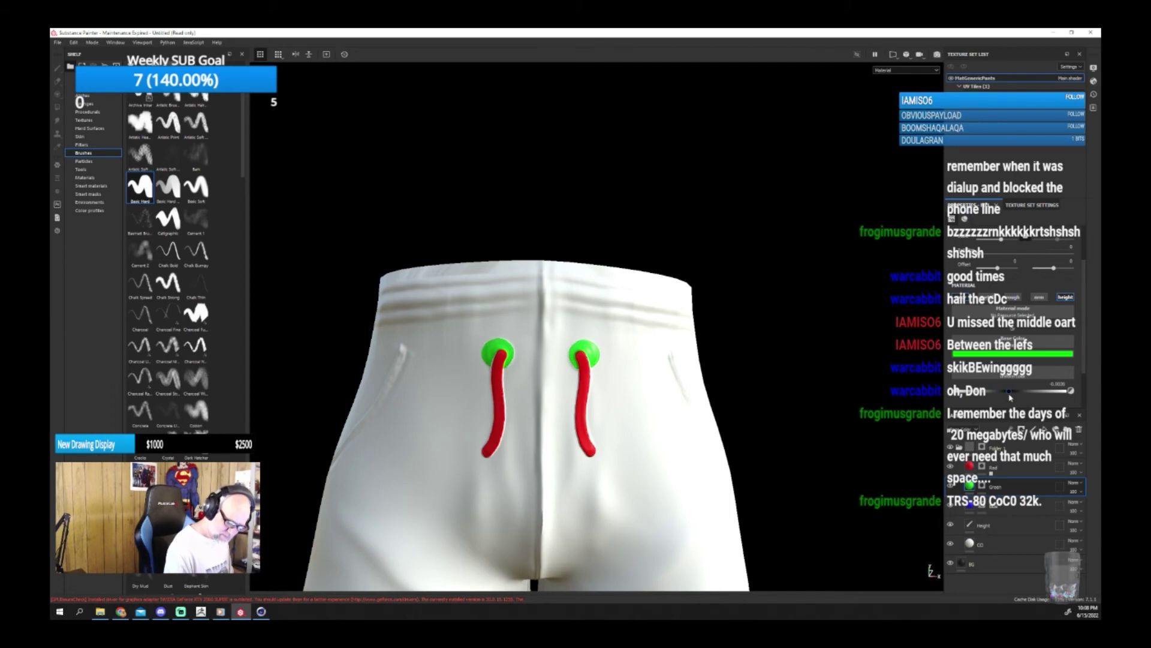
pyautogui.moveTo(756, 427)
pyautogui.keyDown('alt'); pyautogui.mouseDown()
pyautogui.moveTo(765, 408)
pyautogui.moveTo(772, 421)
pyautogui.mouseUp(); pyautogui.keyUp('alt')
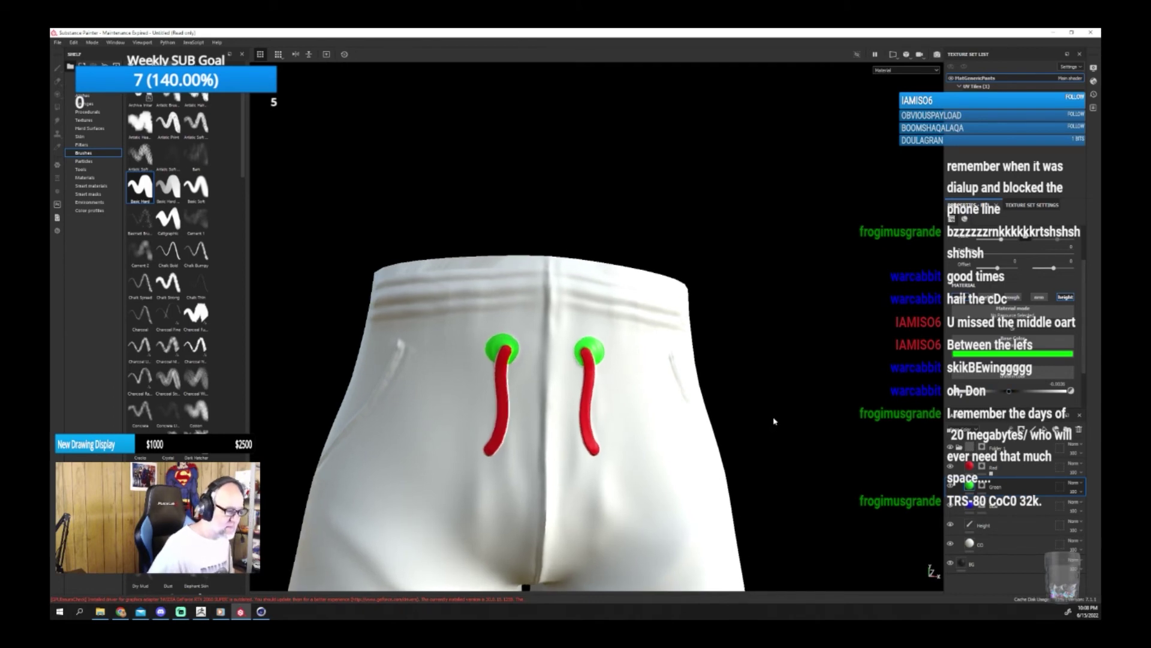
# Paint the slanted front pocket seam into the Red layer's mask from its upper end down towards the side seam.
pyautogui.scroll(-2, 764, 362)
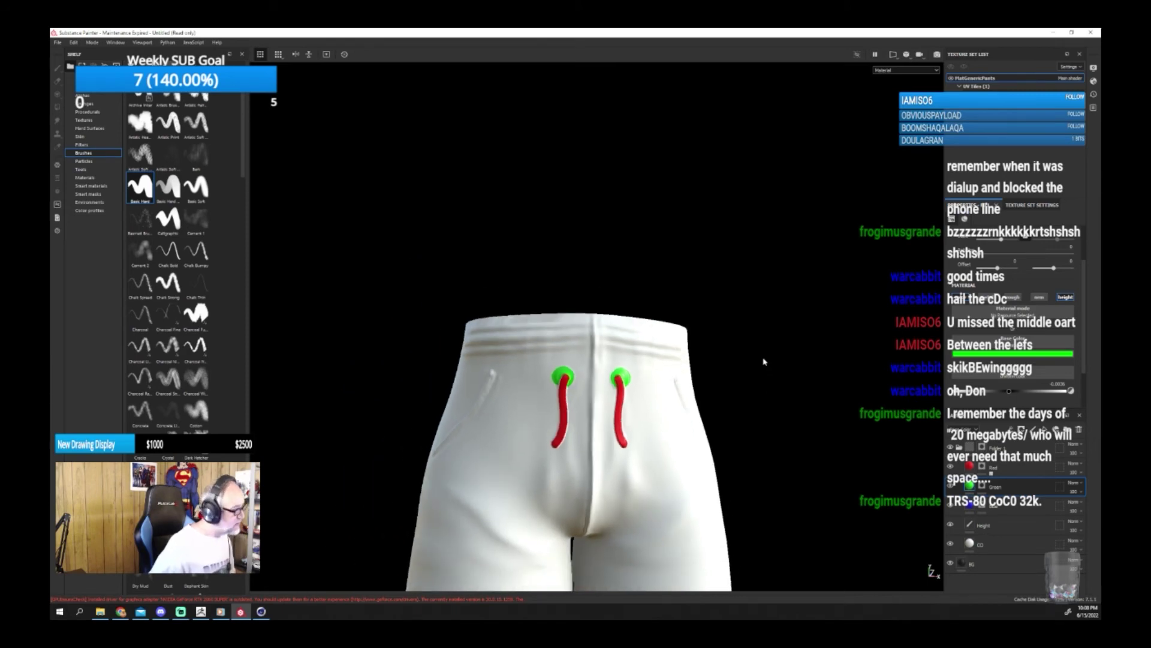
pyautogui.keyDown('alt'); pyautogui.moveTo(748, 472); pyautogui.dragTo(717, 341, button='middle'); pyautogui.keyUp('alt')
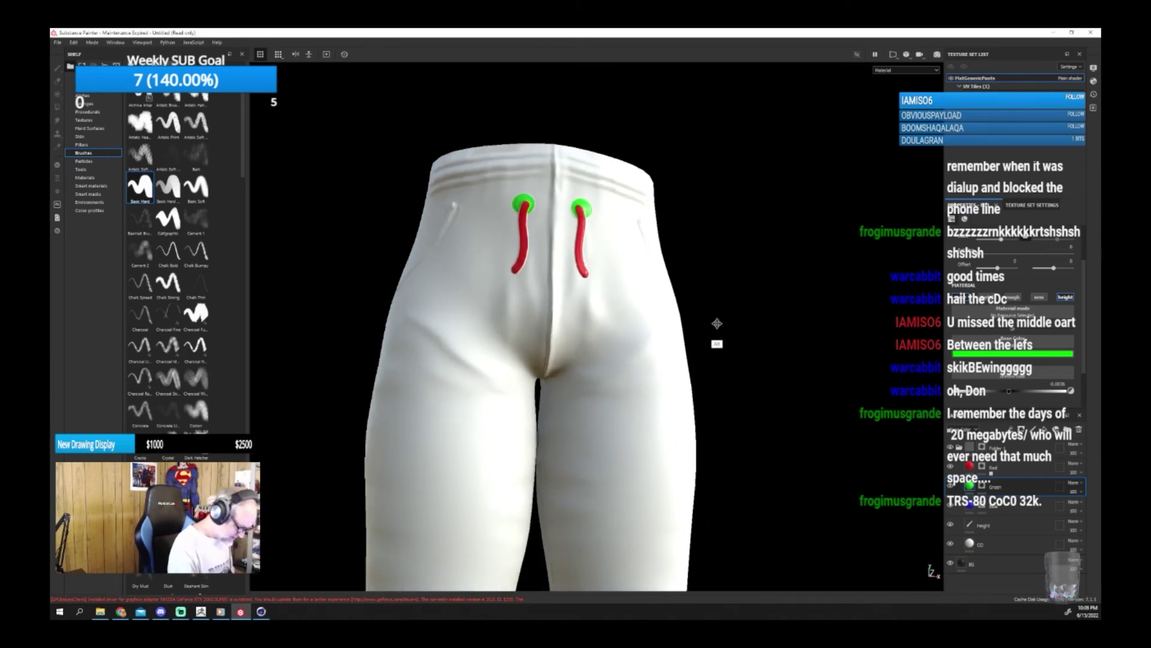
pyautogui.moveTo(768, 417)
pyautogui.keyDown('alt'); pyautogui.mouseDown()
pyautogui.moveTo(659, 437)
pyautogui.moveTo(720, 408)
pyautogui.moveTo(770, 405)
pyautogui.mouseUp(); pyautogui.keyUp('alt')
pyautogui.keyDown('alt'); pyautogui.moveTo(769, 404); pyautogui.dragTo(737, 409, button='middle'); pyautogui.keyUp('alt')
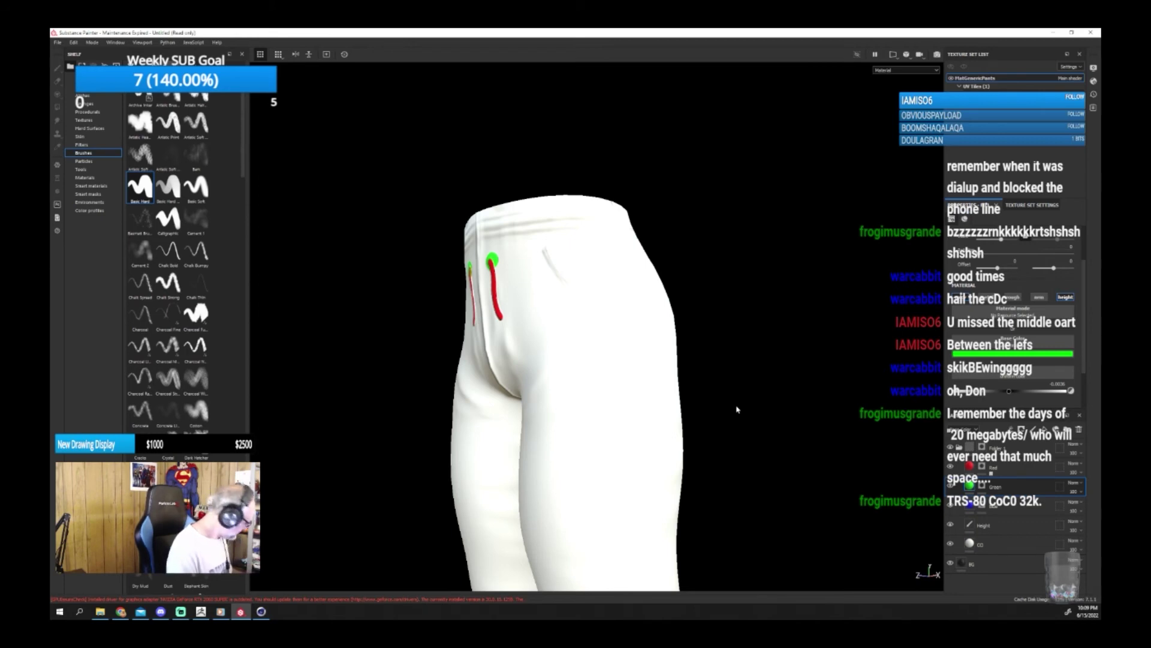
pyautogui.keyDown('shift'); pyautogui.moveTo(749, 389); pyautogui.dragTo(783, 383, button='right'); pyautogui.keyUp('shift')
pyautogui.keyDown('alt'); pyautogui.moveTo(779, 415); pyautogui.dragTo(753, 474); pyautogui.keyUp('alt')
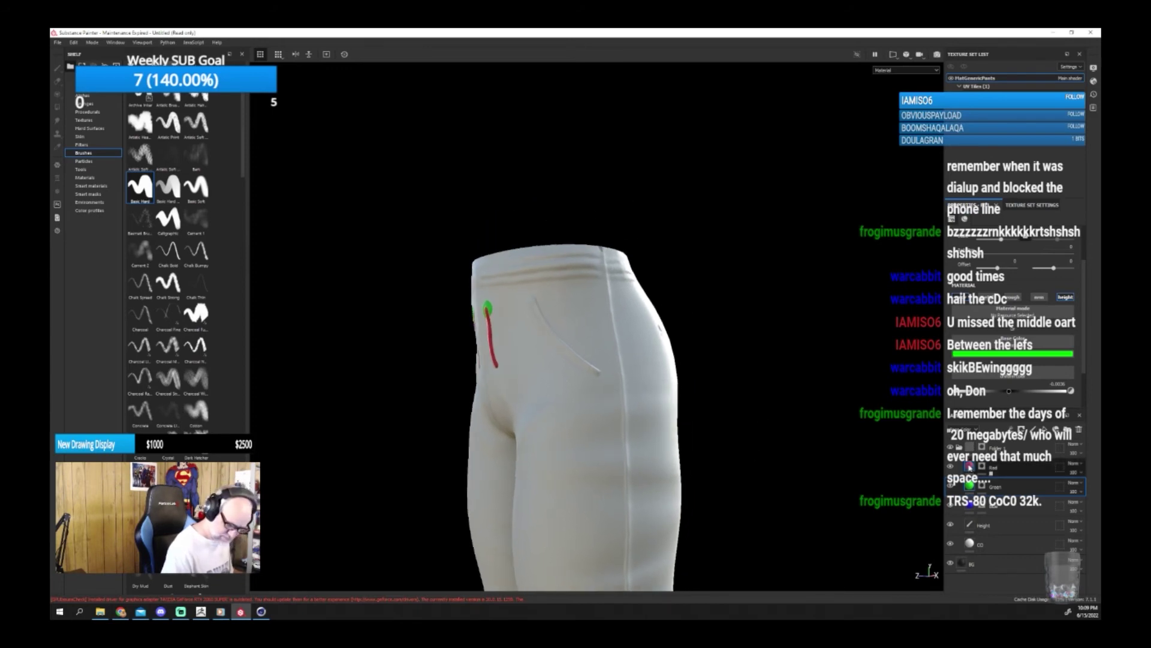
pyautogui.click(970, 466)
pyautogui.keyDown('alt'); pyautogui.moveTo(768, 414); pyautogui.dragTo(777, 409); pyautogui.keyUp('alt')
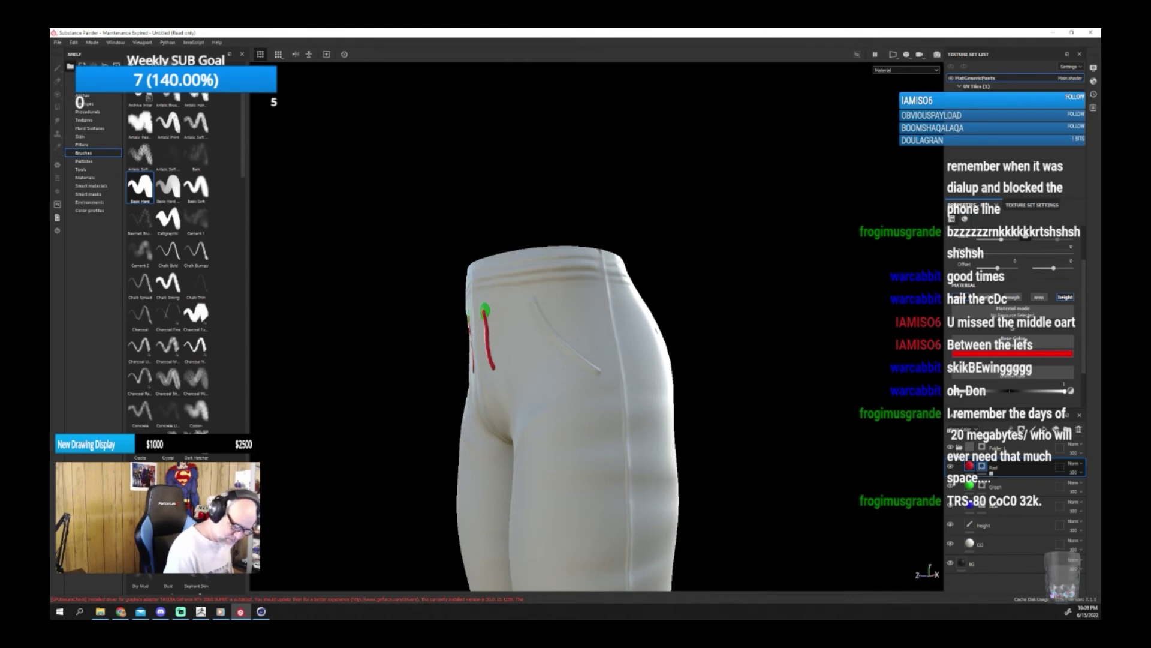
pyautogui.press('1')
pyautogui.moveTo(532, 301); pyautogui.dragTo(600, 373)
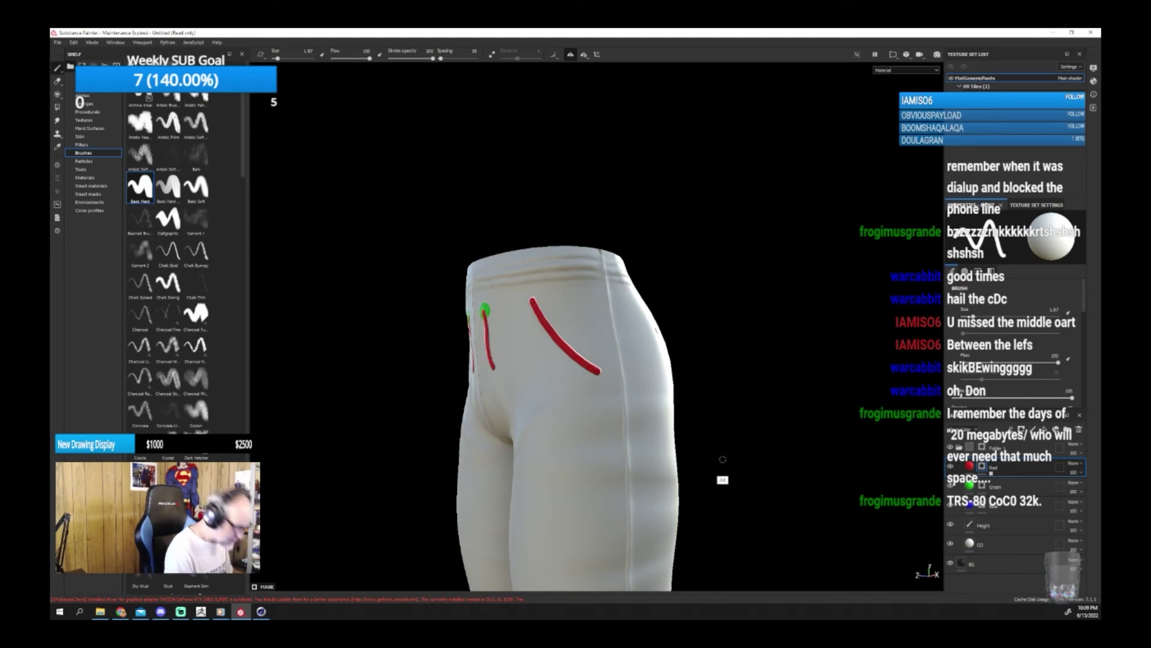
# Trim the edges of the red front pocket stroke with black paint on the Red layer's mask.
pyautogui.keyDown('alt'); pyautogui.moveTo(738, 456); pyautogui.dragTo(807, 430); pyautogui.keyUp('alt')
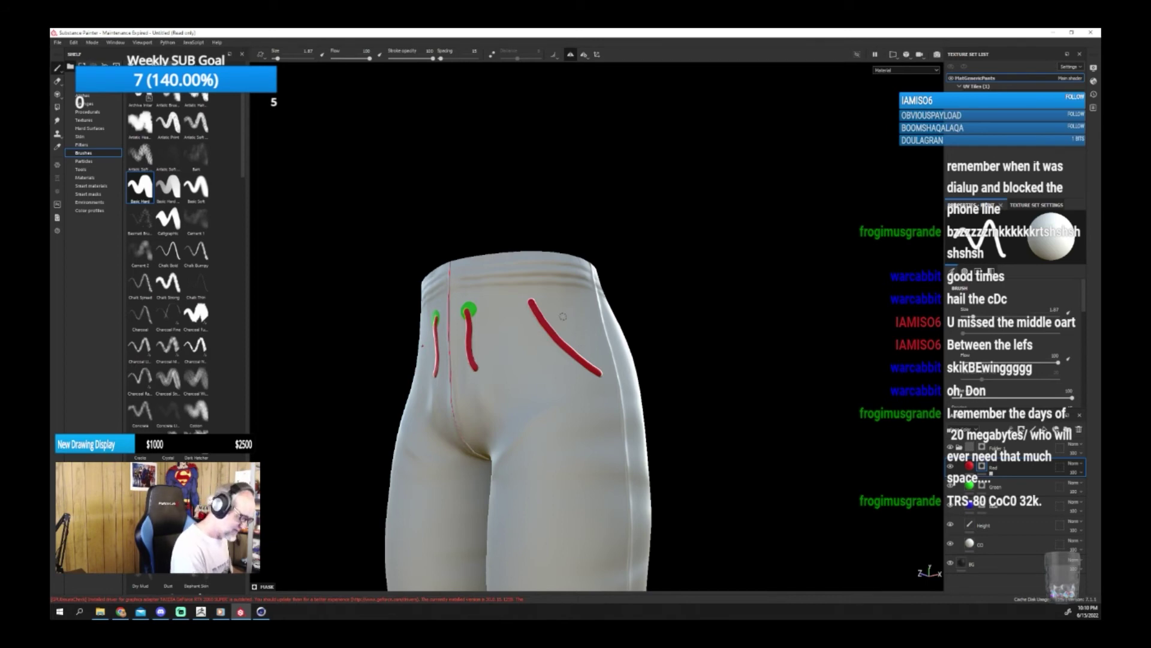
pyautogui.press('x')
pyautogui.click(521, 302)
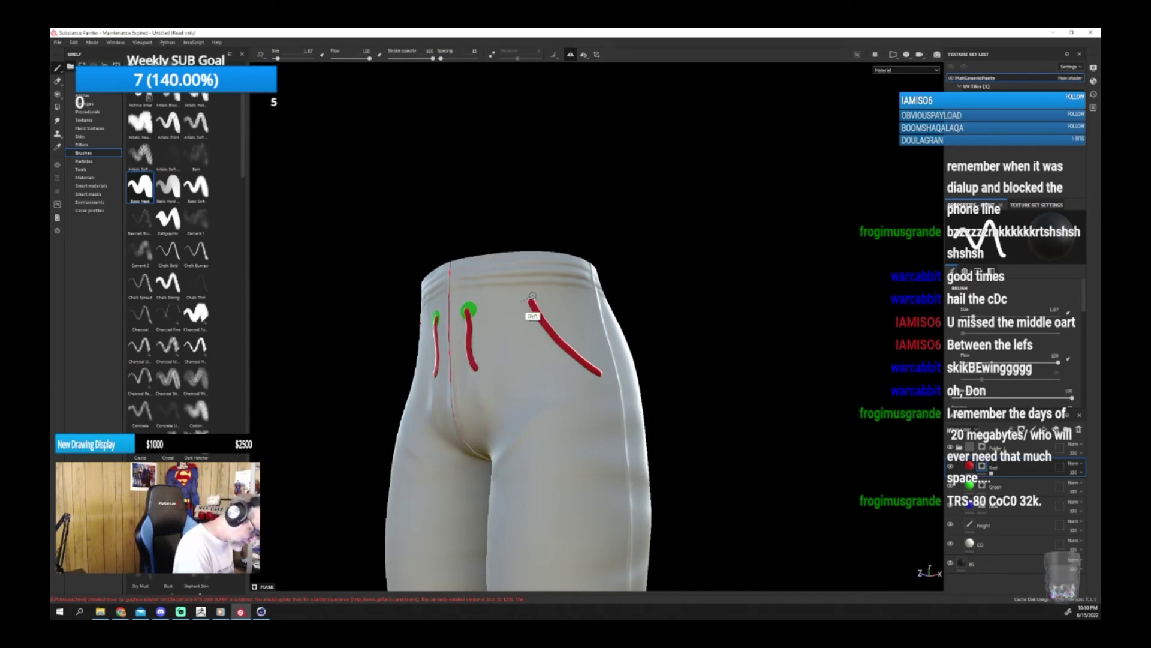
pyautogui.keyDown('shift'); pyautogui.click(537, 294); pyautogui.keyUp('shift')
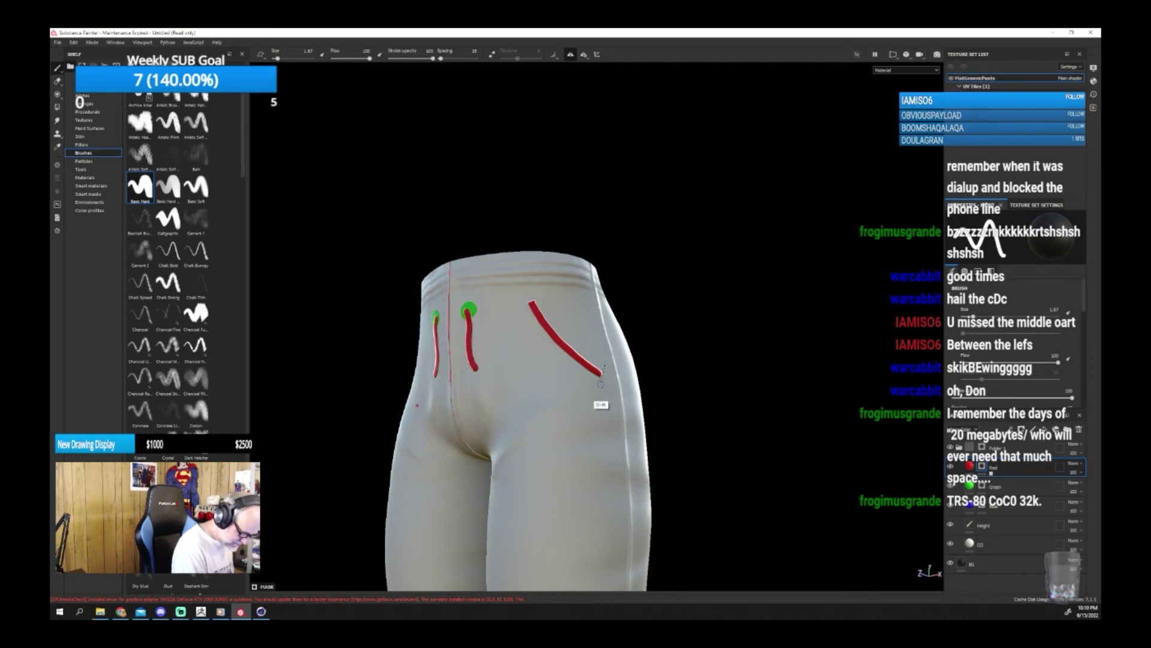
# Paint the horizontal back pocket opening into the Red layer's mask with white.
pyautogui.keyDown('alt'); pyautogui.moveTo(732, 406); pyautogui.dragTo(814, 435); pyautogui.keyUp('alt')
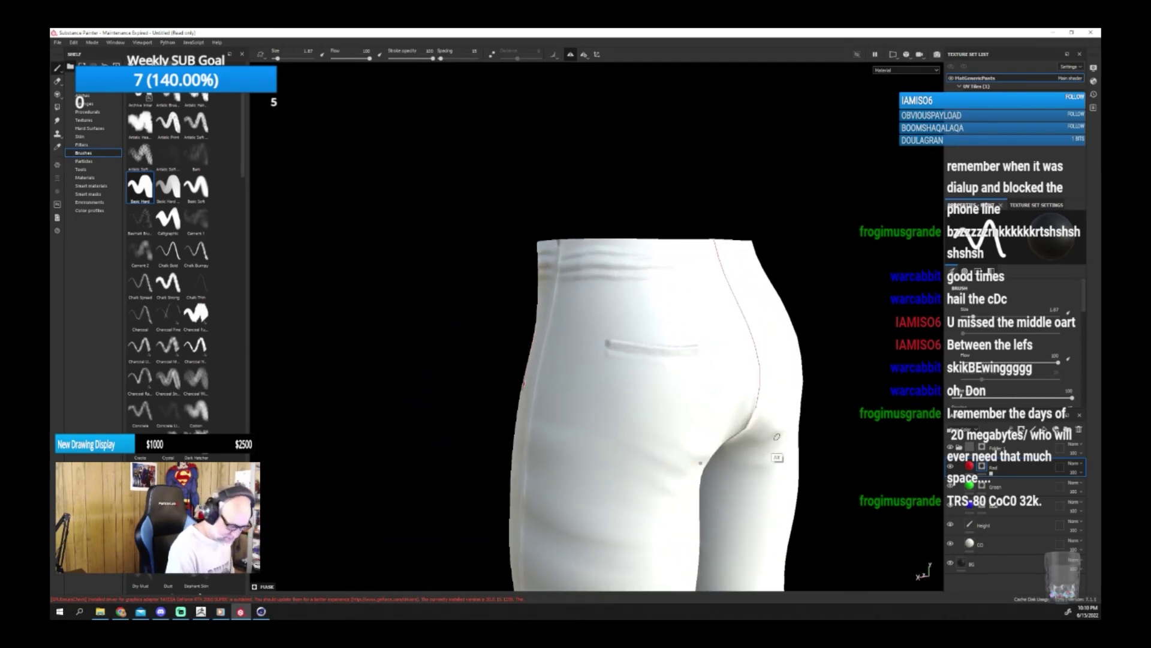
pyautogui.keyDown('alt'); pyautogui.moveTo(671, 401); pyautogui.dragTo(596, 384, button='middle'); pyautogui.keyUp('alt')
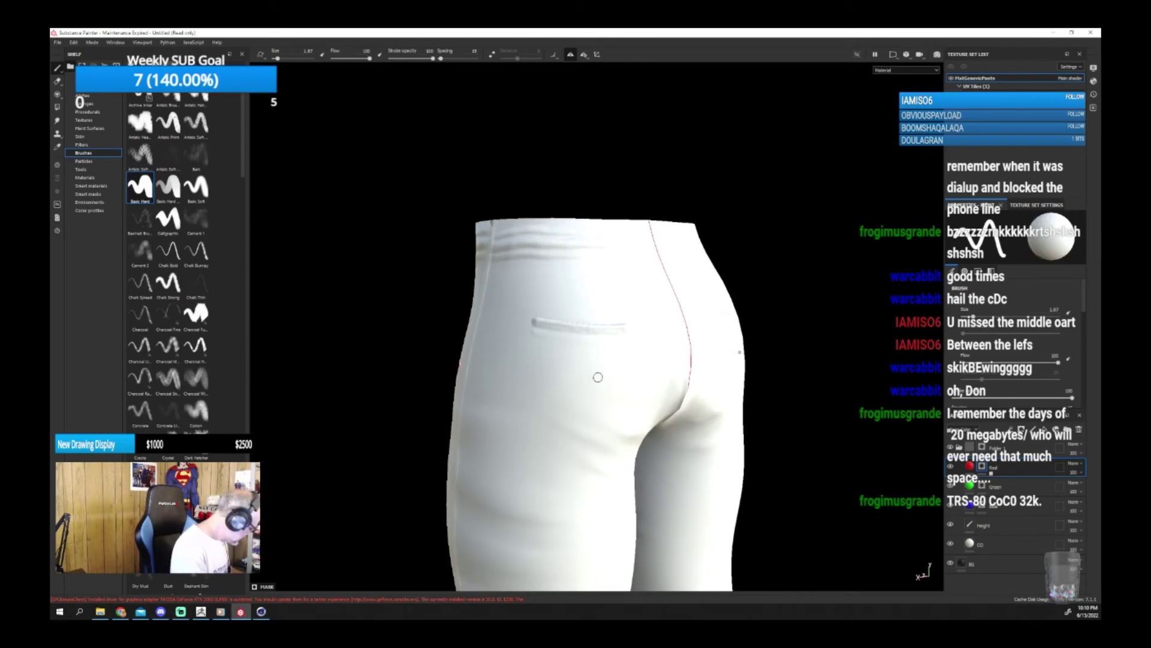
pyautogui.moveTo(533, 323); pyautogui.dragTo(628, 330)
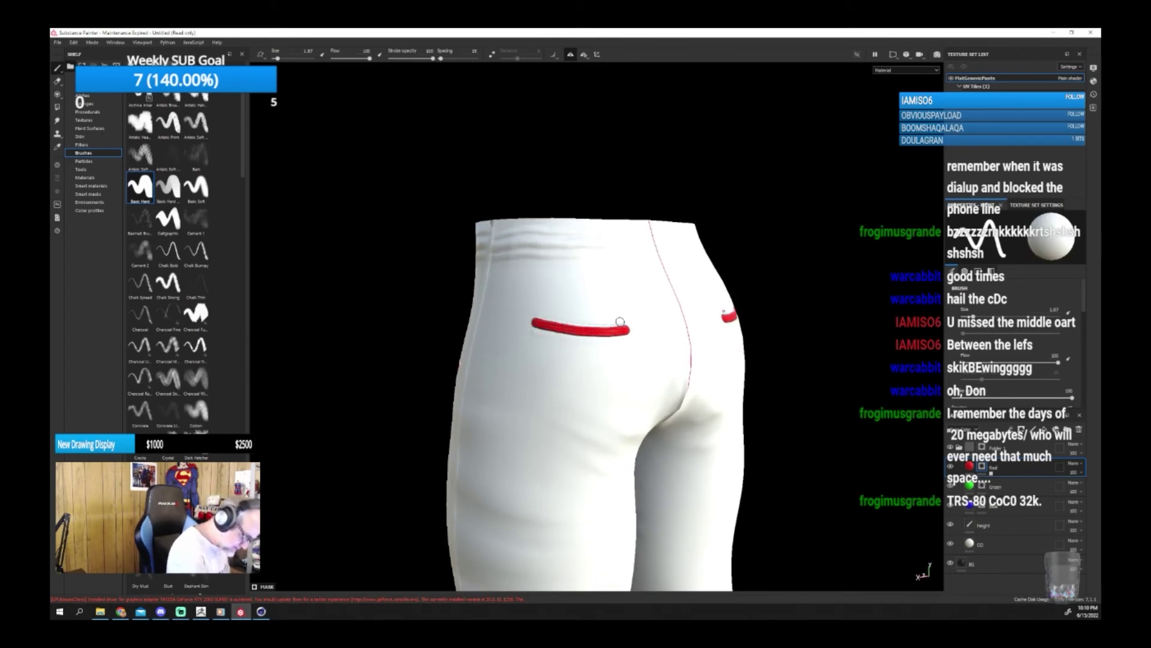
# Undo the back pocket stroke, repaint it straighter in the Red layer's mask, and square off its ends with black.
pyautogui.hotkey('ctrl', 'z')
pyautogui.keyDown('alt'); pyautogui.moveTo(783, 399); pyautogui.dragTo(794, 398); pyautogui.keyUp('alt')
pyautogui.moveTo(532, 322); pyautogui.dragTo(628, 328)
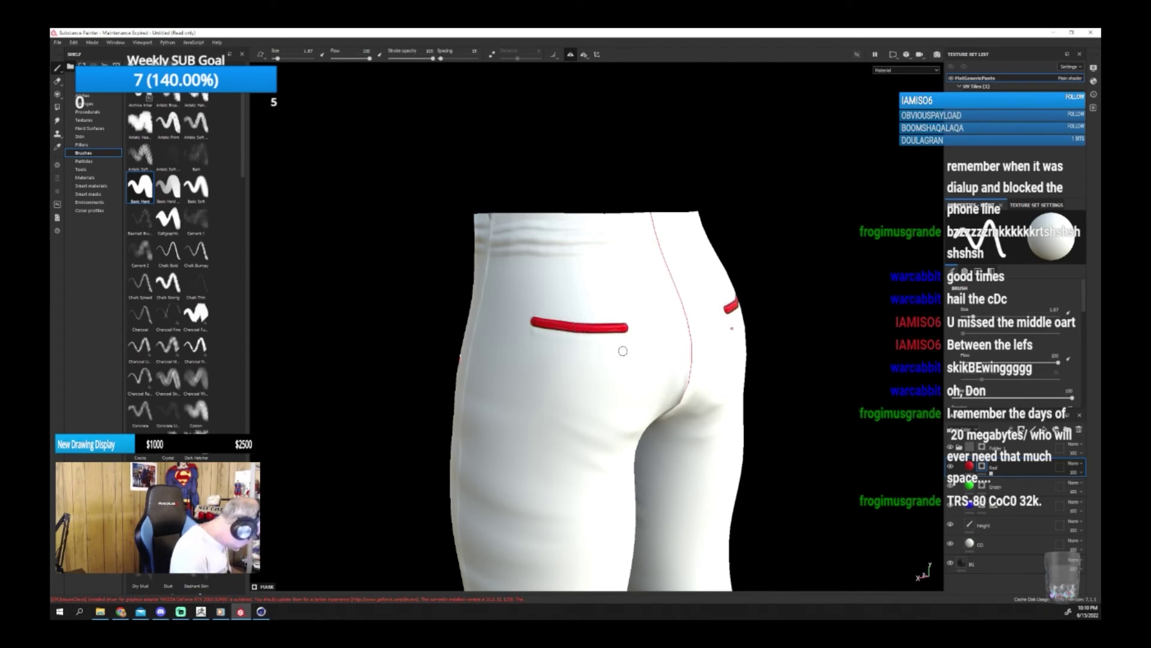
pyautogui.press('x')
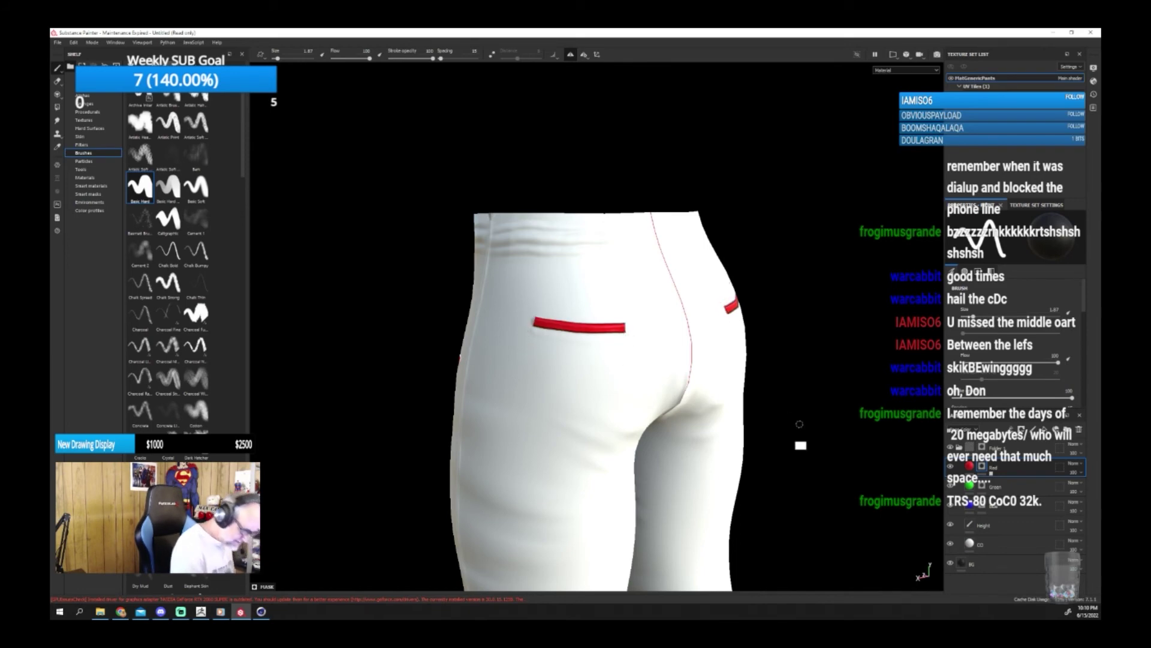
# Examine the pockets and drawstrings on the pants from the side, the front and a distance.
pyautogui.keyDown('alt'); pyautogui.moveTo(798, 422); pyautogui.dragTo(842, 423); pyautogui.keyUp('alt')
pyautogui.scroll(-4, 842, 424)
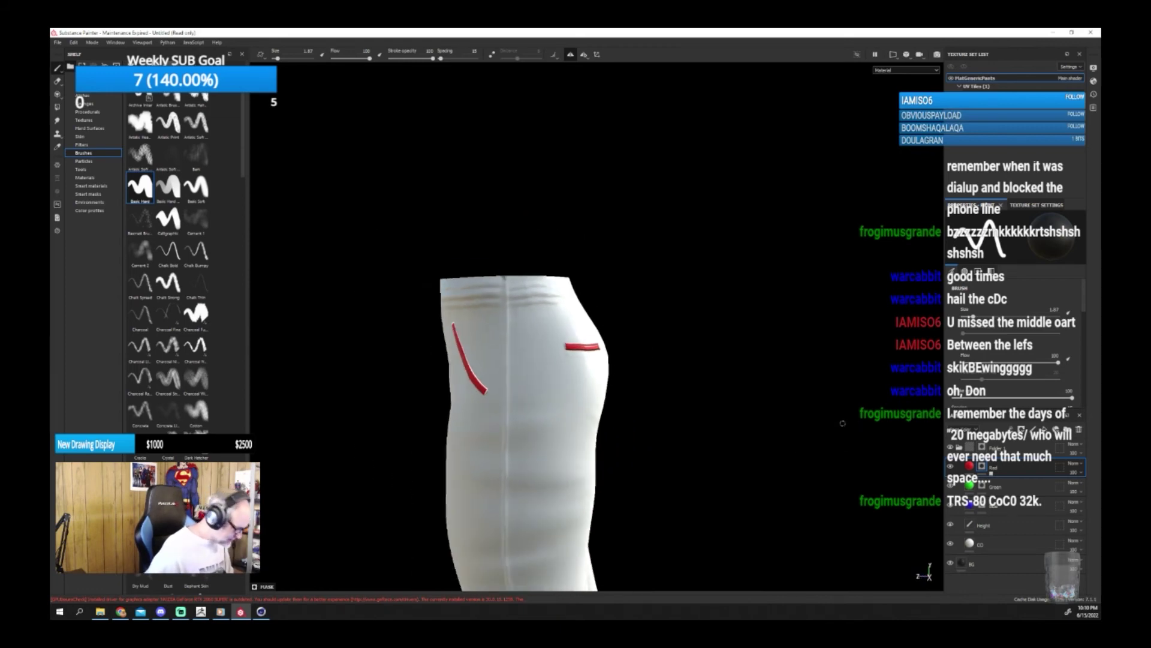
pyautogui.moveTo(842, 423)
pyautogui.keyDown('alt'); pyautogui.mouseDown()
pyautogui.moveTo(728, 455)
pyautogui.moveTo(819, 474)
pyautogui.mouseUp(); pyautogui.keyUp('alt')
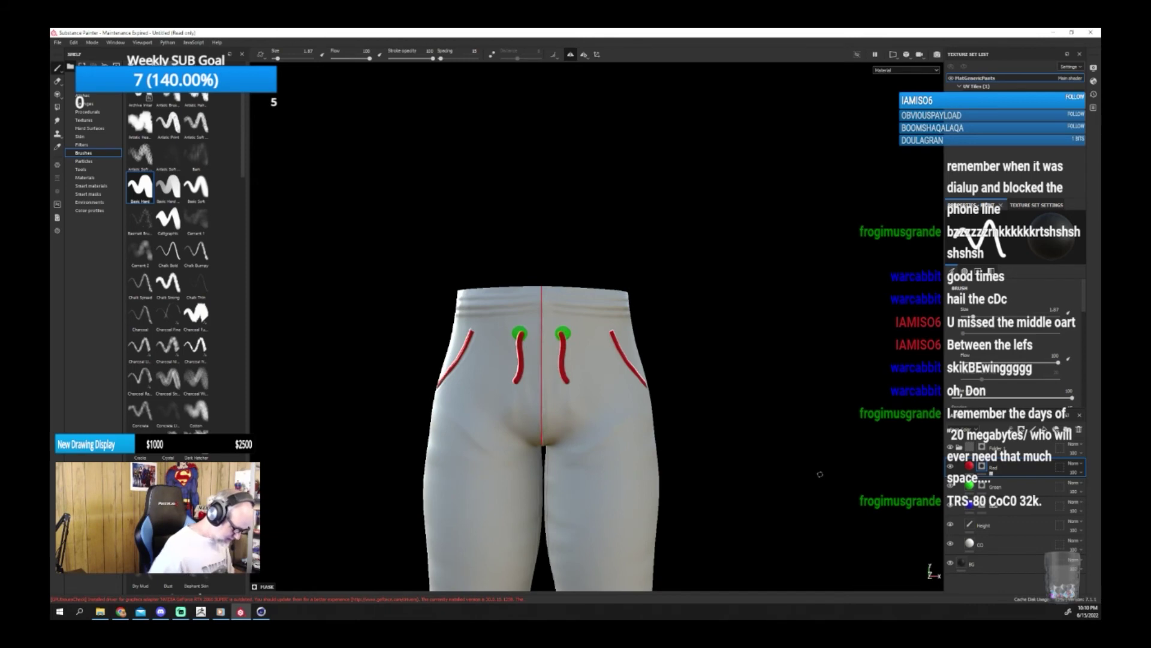
pyautogui.scroll(-3, 820, 474)
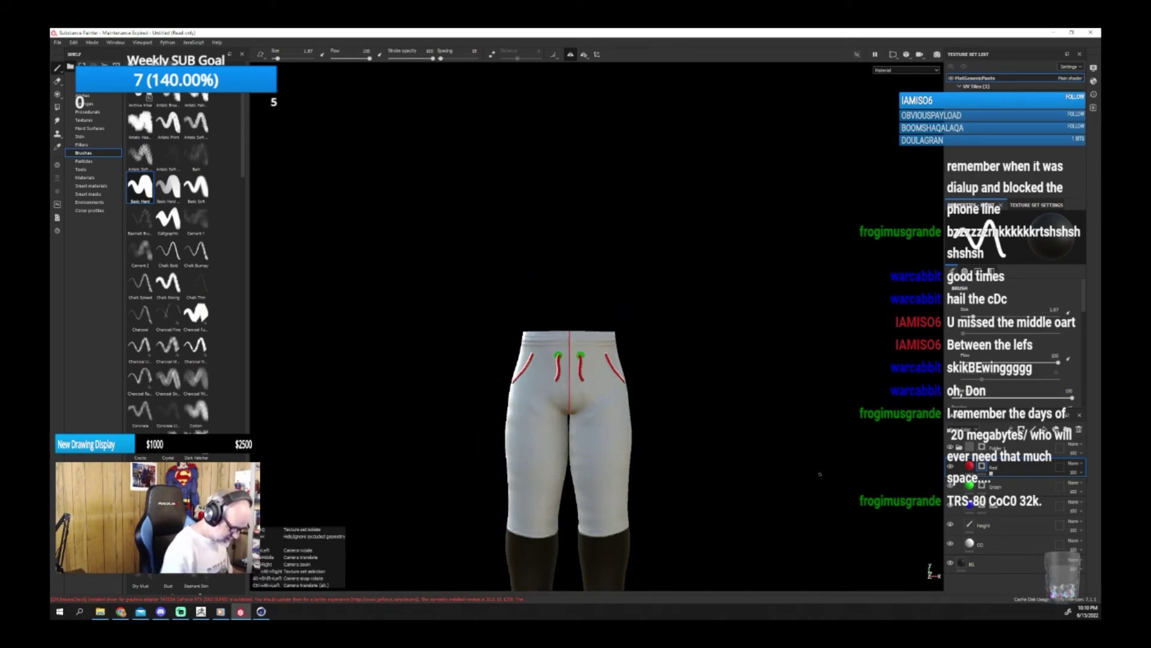
pyautogui.keyDown('alt'); pyautogui.moveTo(735, 519); pyautogui.dragTo(684, 524); pyautogui.keyUp('alt')
pyautogui.keyDown('alt'); pyautogui.moveTo(683, 524); pyautogui.dragTo(700, 355, button='middle'); pyautogui.keyUp('alt')
pyautogui.keyDown('alt'); pyautogui.moveTo(700, 356); pyautogui.dragTo(710, 391); pyautogui.keyUp('alt')
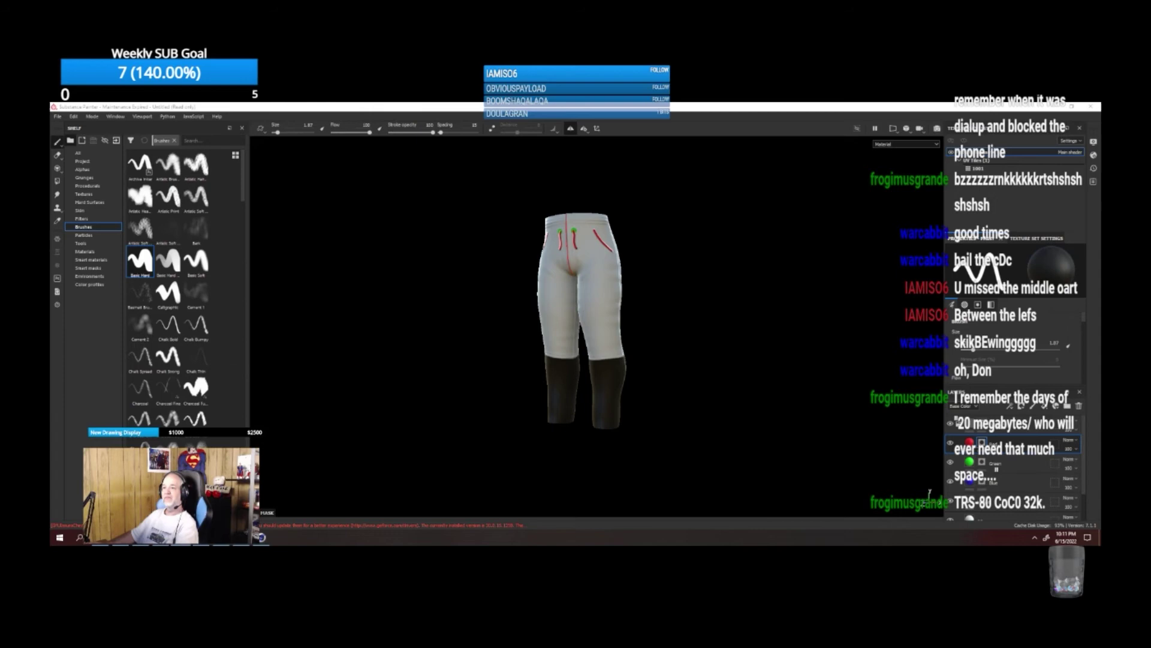
# Save the project as AR_Warbler_Shorts in the Shorts folder under Warbler > Male.
pyautogui.click(57, 116)
pyautogui.click(78, 209)
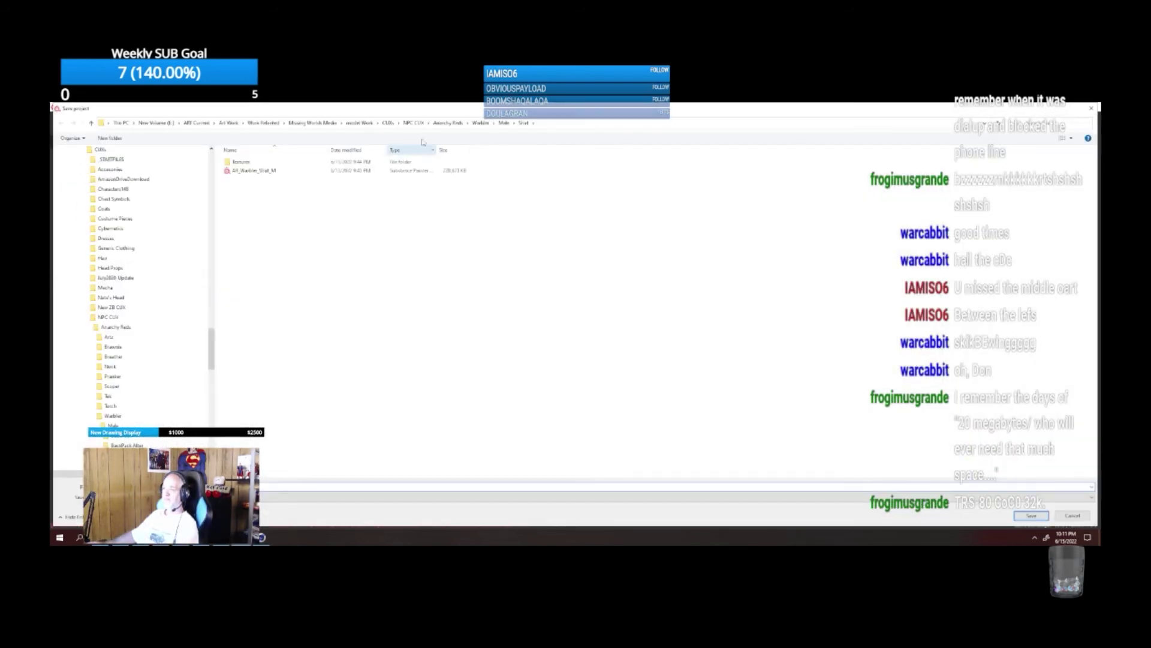
pyautogui.click(504, 122)
pyautogui.click(258, 206)
pyautogui.doubleClick(258, 207)
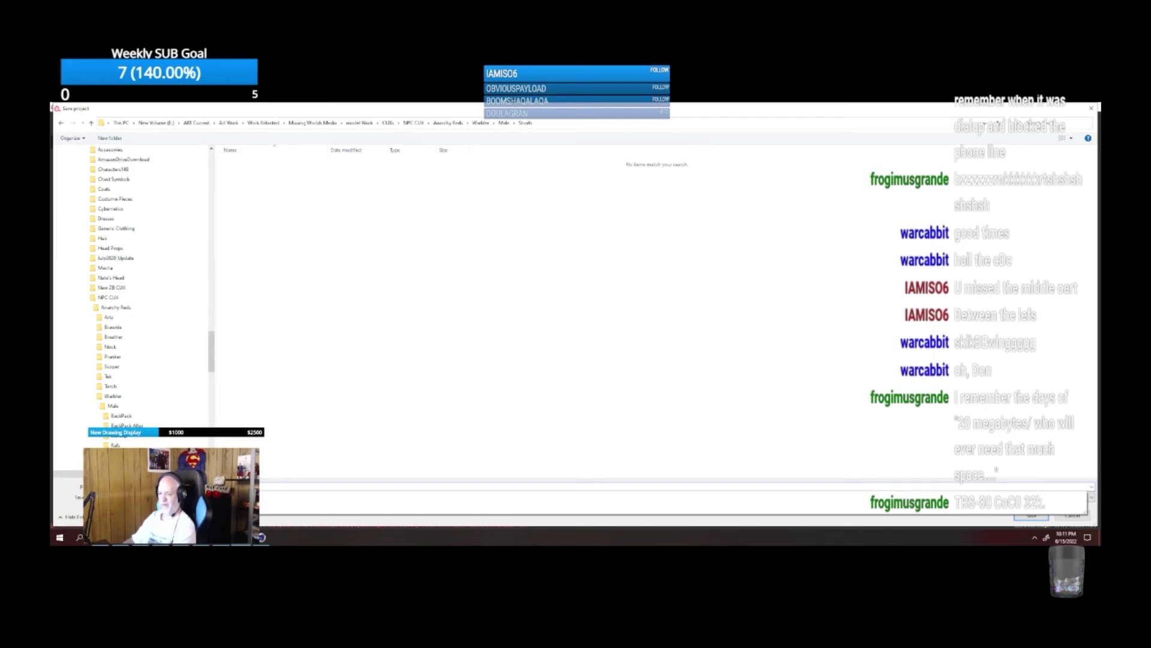
pyautogui.press('Return')
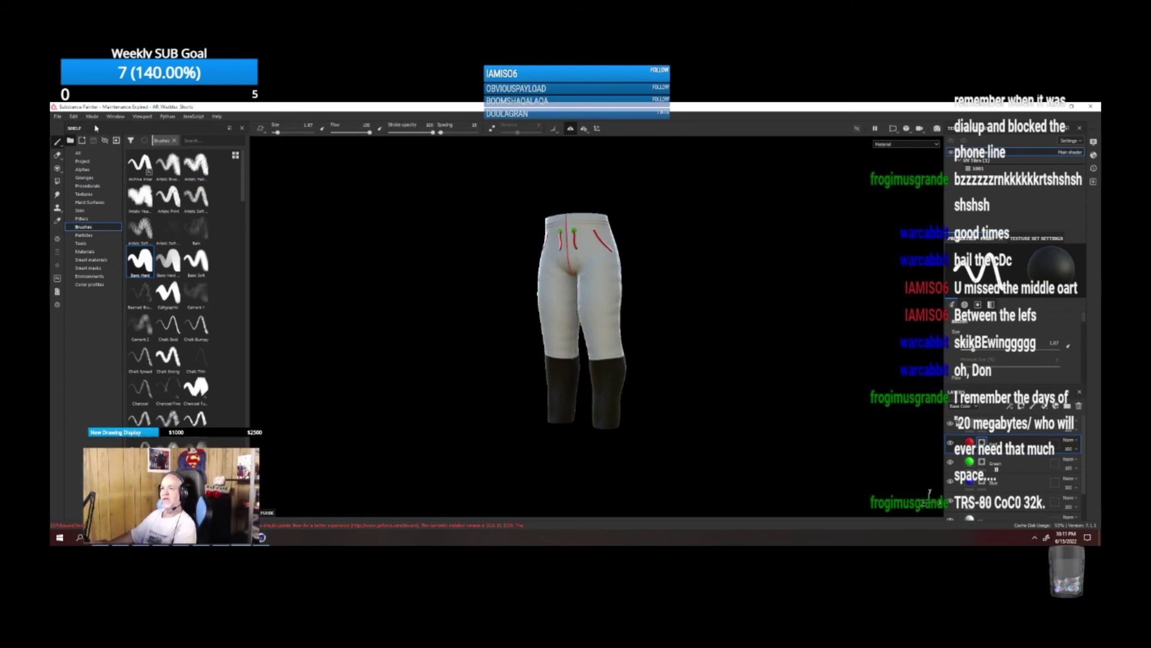
# Save another version of the project in the same Shorts folder as AR_Warbler_Shorts_Mats.
pyautogui.click(57, 117)
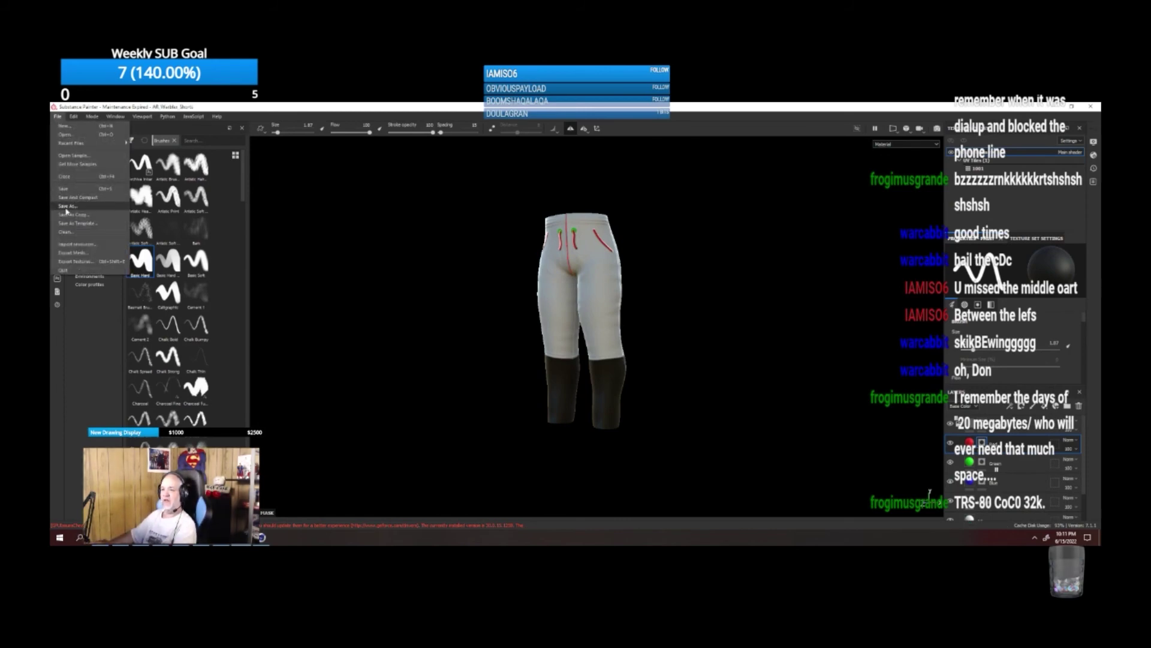
pyautogui.click(66, 208)
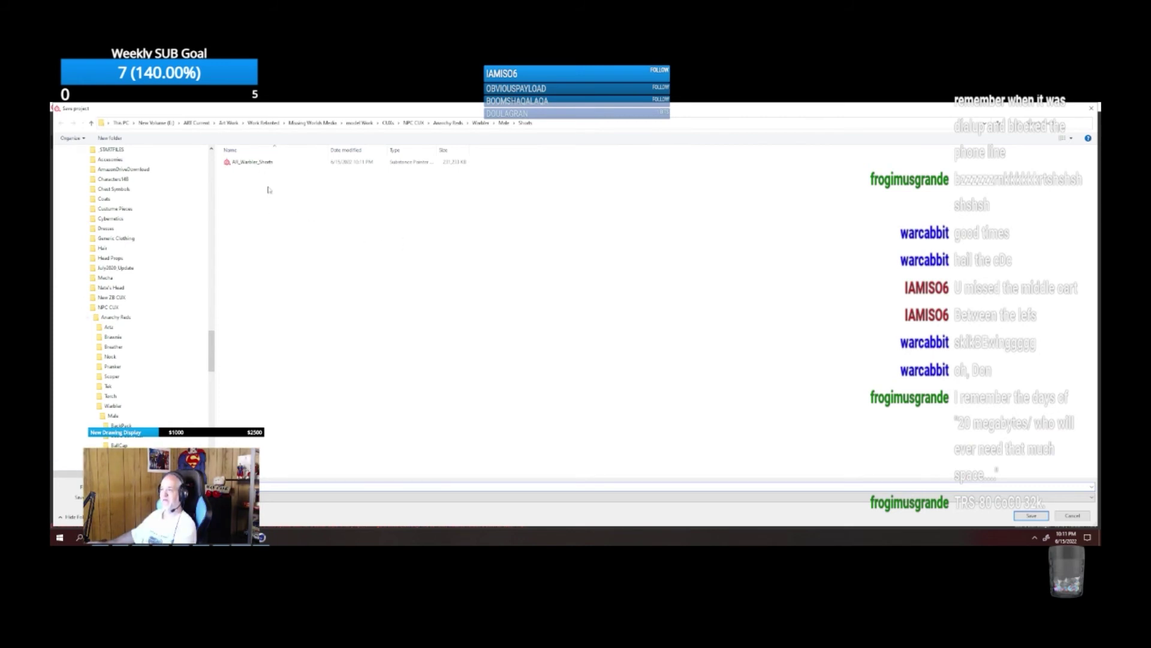
pyautogui.click(251, 162)
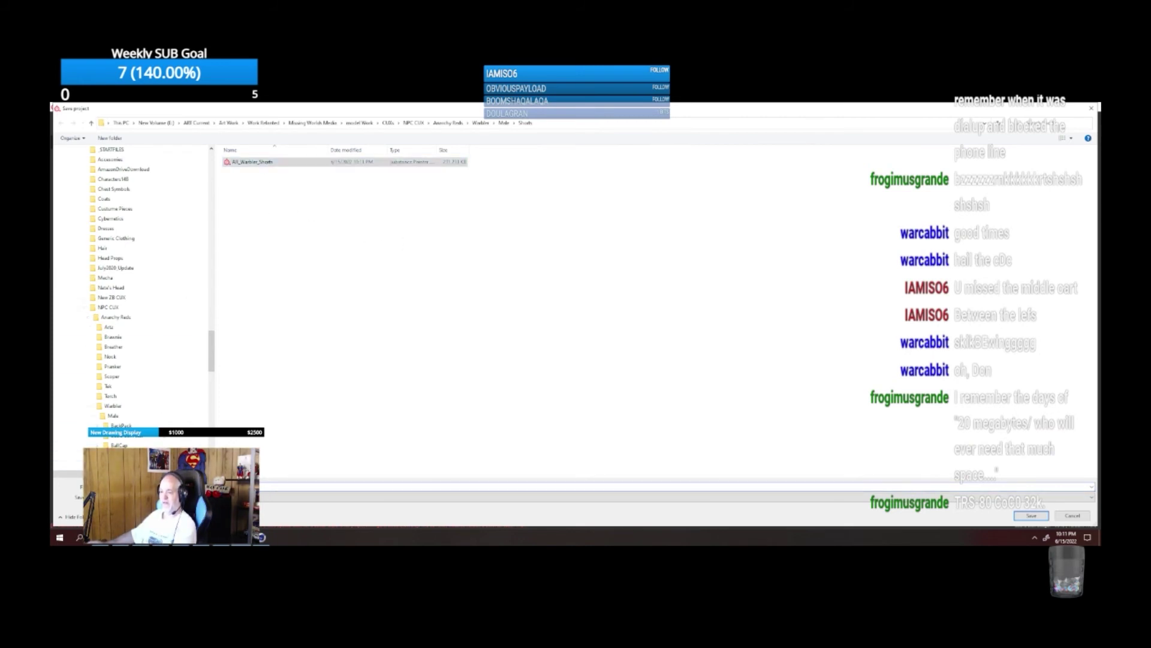
pyautogui.press('Return')
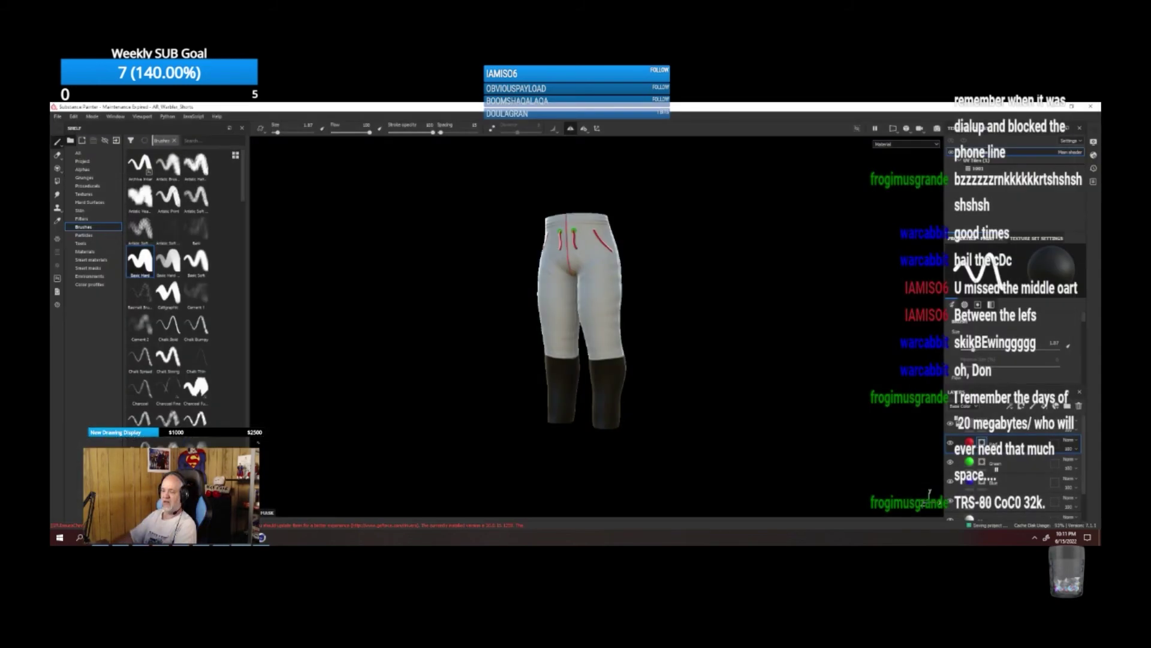
# Try two woodland camouflage materials on the CC fill layer, ending with Camouflage Woodland Rough.
pyautogui.scroll(-2, 1020, 472)
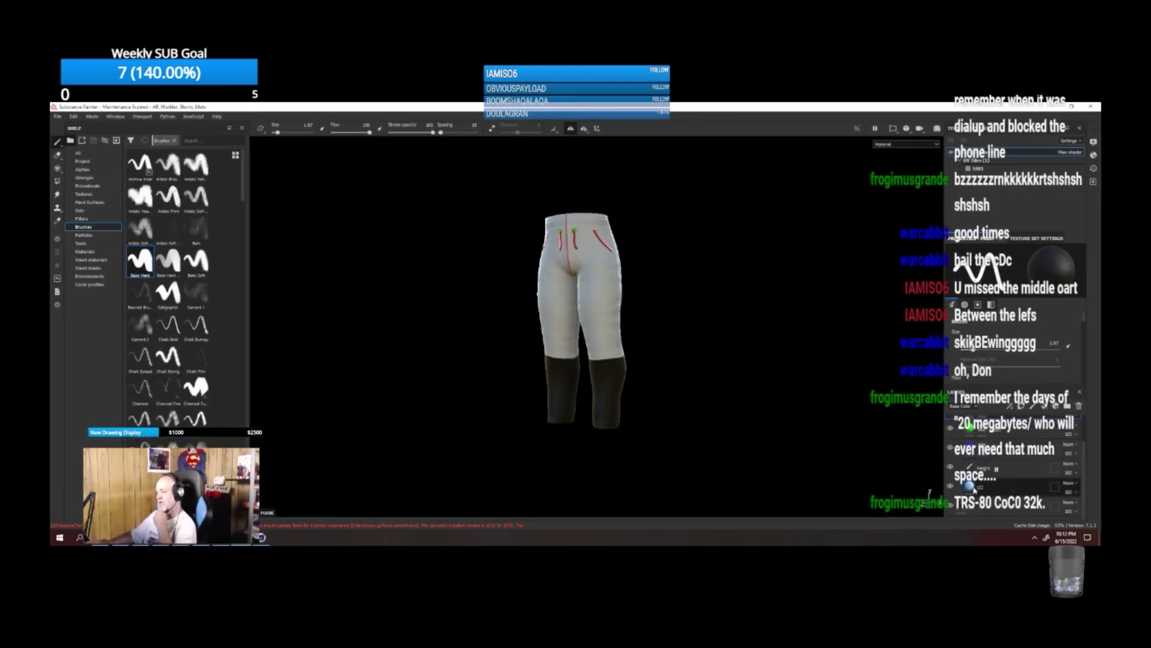
pyautogui.click(973, 486)
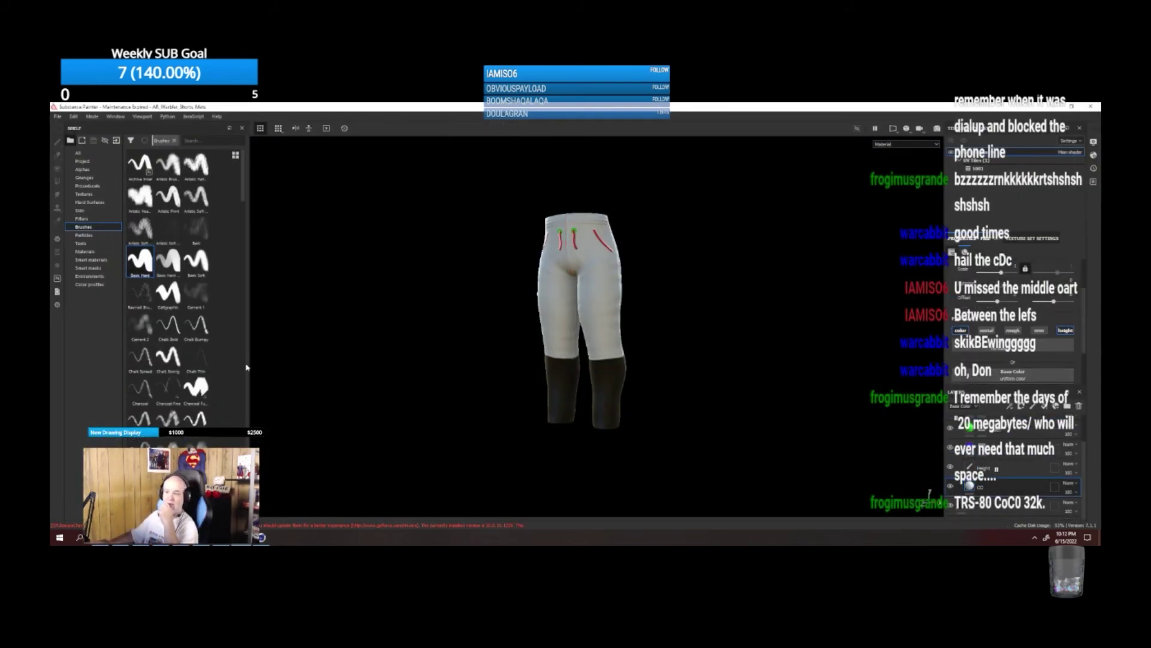
pyautogui.click(85, 251)
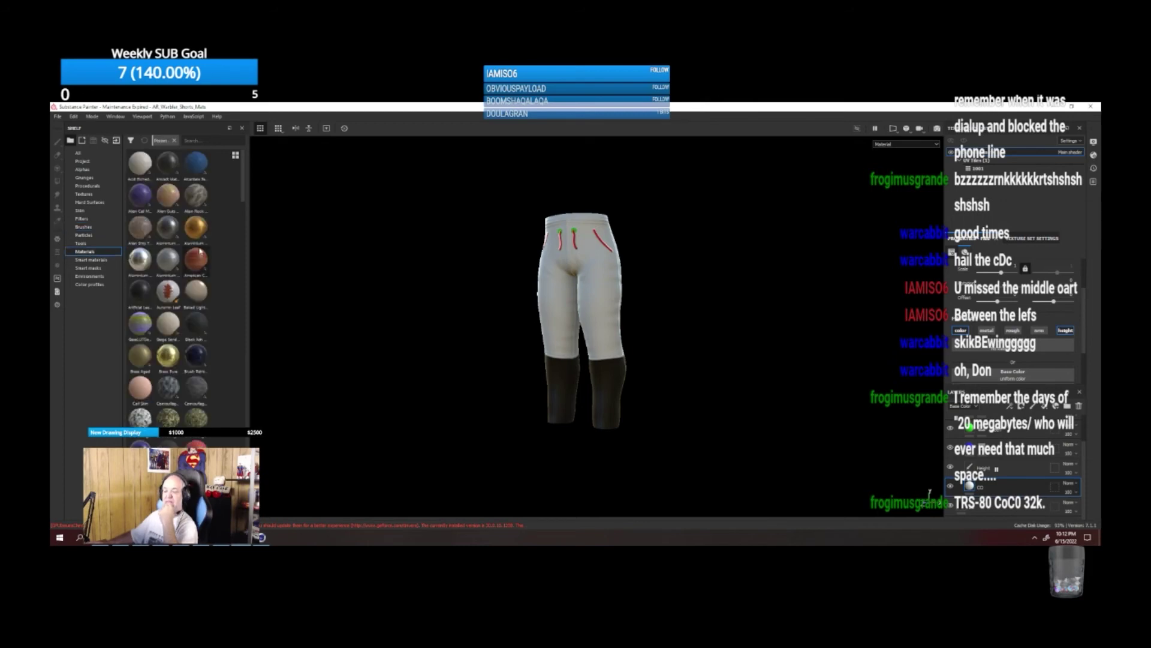
pyautogui.scroll(-5, 199, 252)
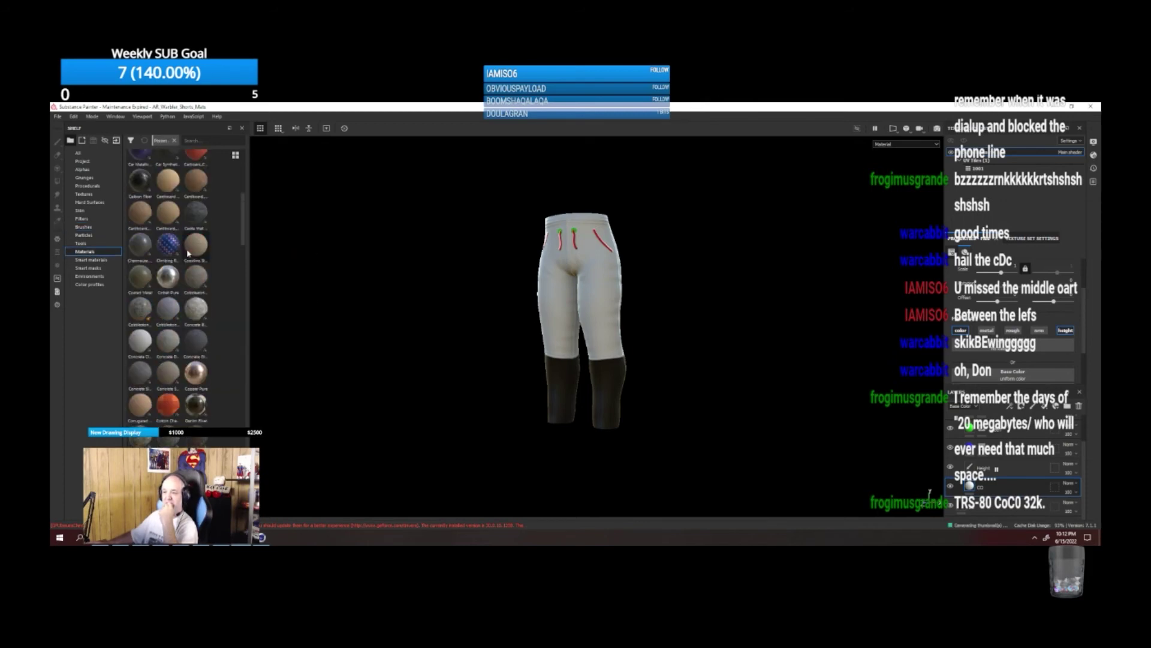
pyautogui.scroll(2, 188, 253)
pyautogui.click(168, 228)
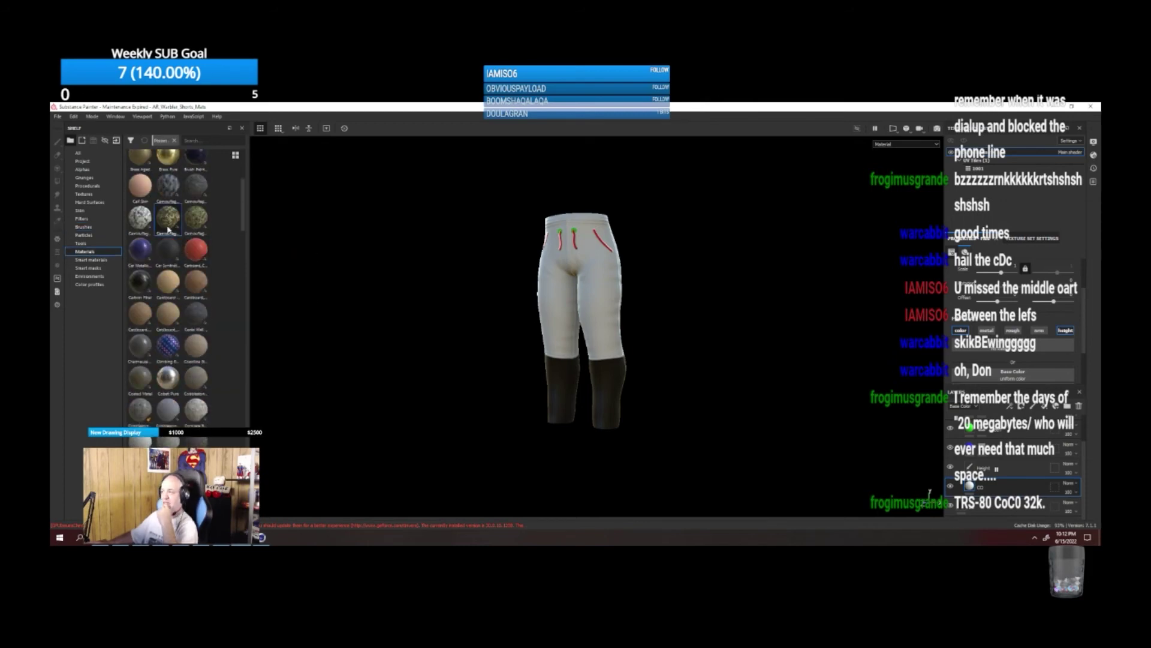
pyautogui.scroll(-2, 563, 242)
pyautogui.scroll(5, 554, 242)
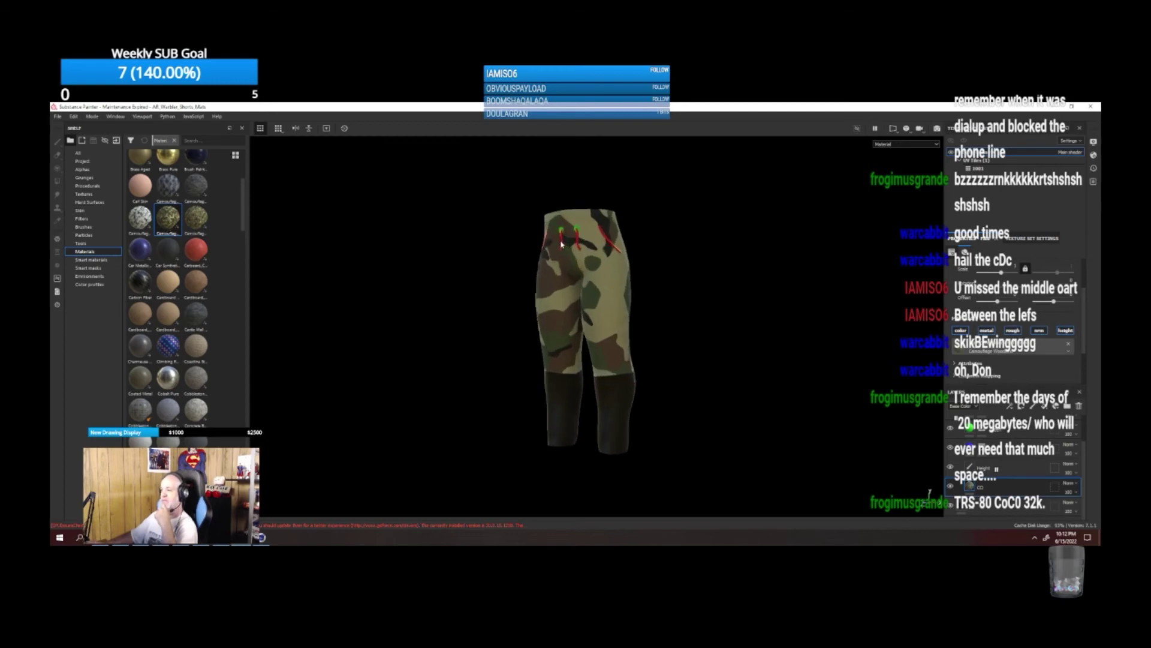
pyautogui.click(206, 232)
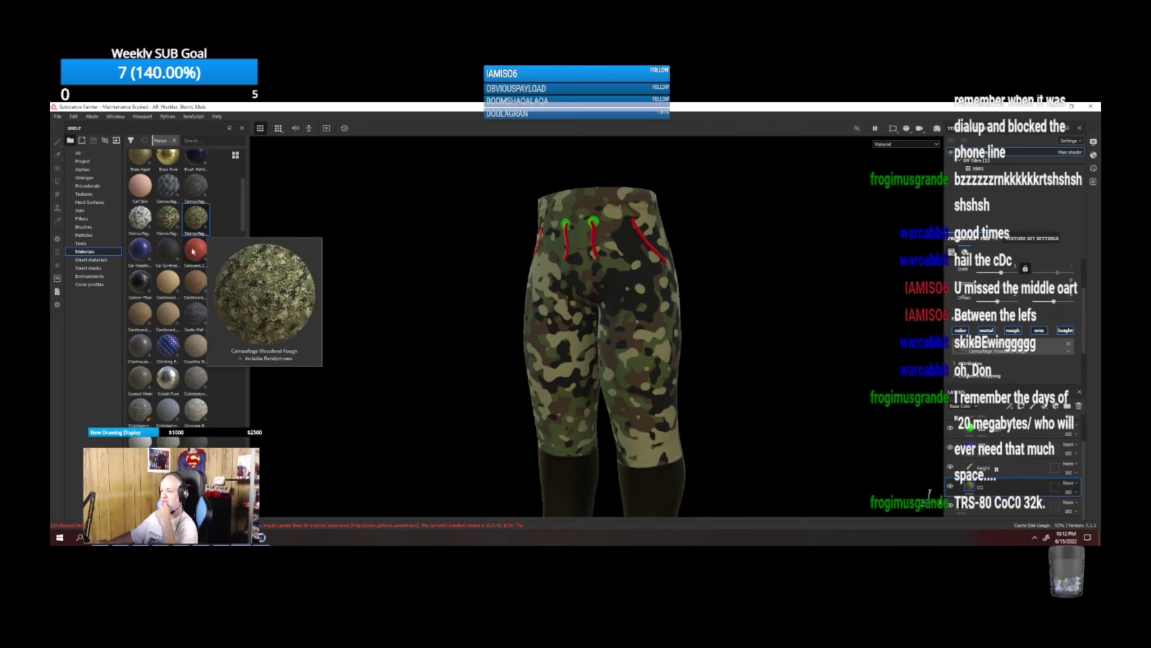
# Try the Elven Armor material on the CC fill layer and increase its tiling scale.
pyautogui.scroll(-3, 174, 288)
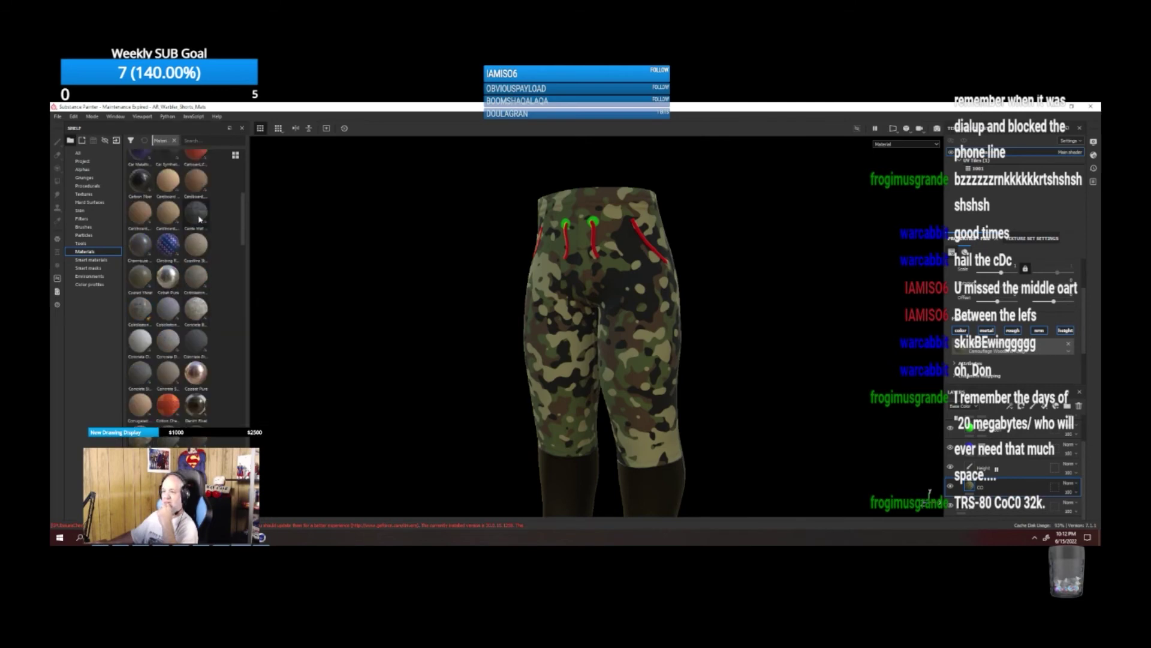
pyautogui.scroll(-6, 197, 228)
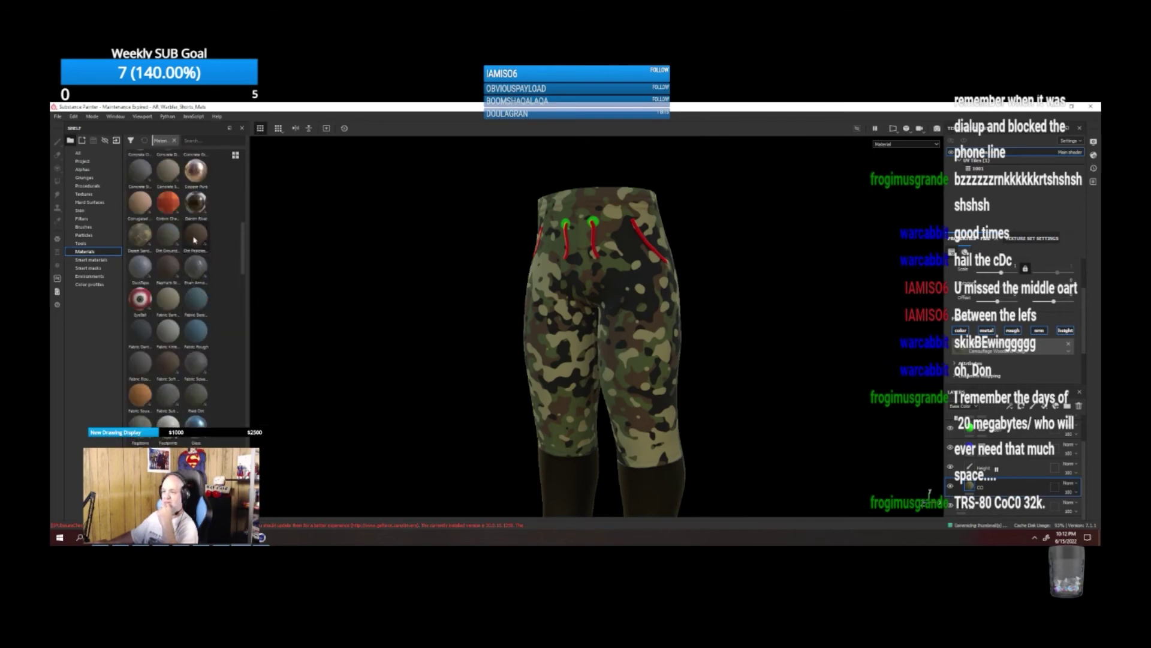
pyautogui.click(194, 216)
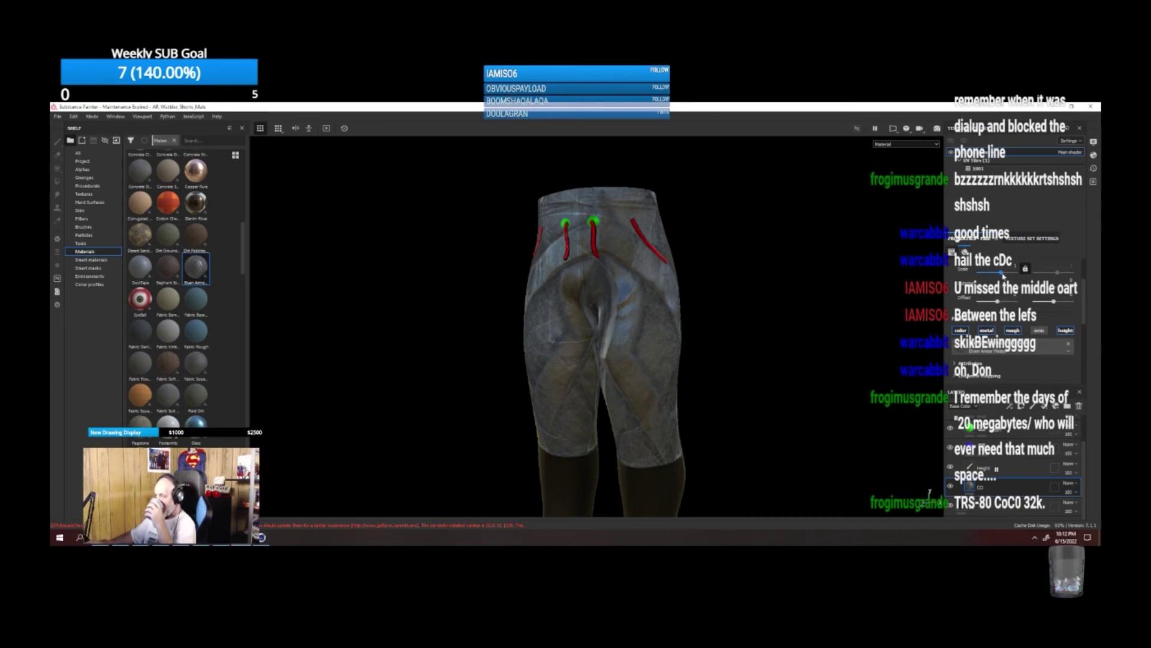
pyautogui.click(1006, 273)
pyautogui.moveTo(1006, 274); pyautogui.dragTo(1008, 276)
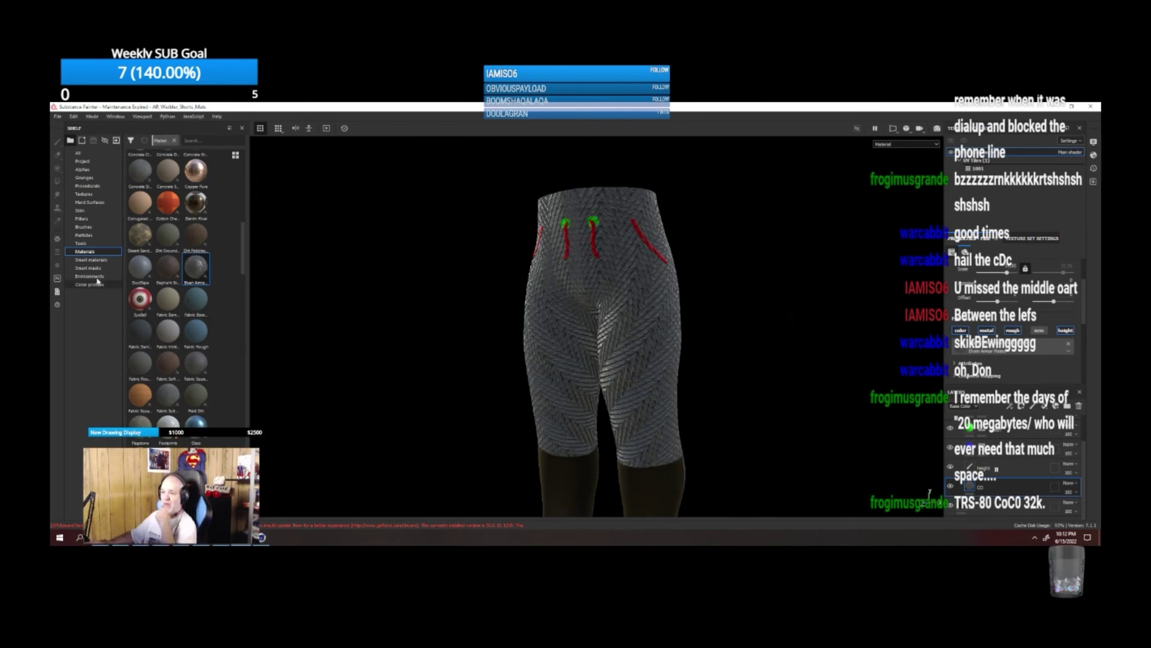
# Pick the red copper smart material, then undo the trial materials on the CC fill layer.
pyautogui.click(91, 259)
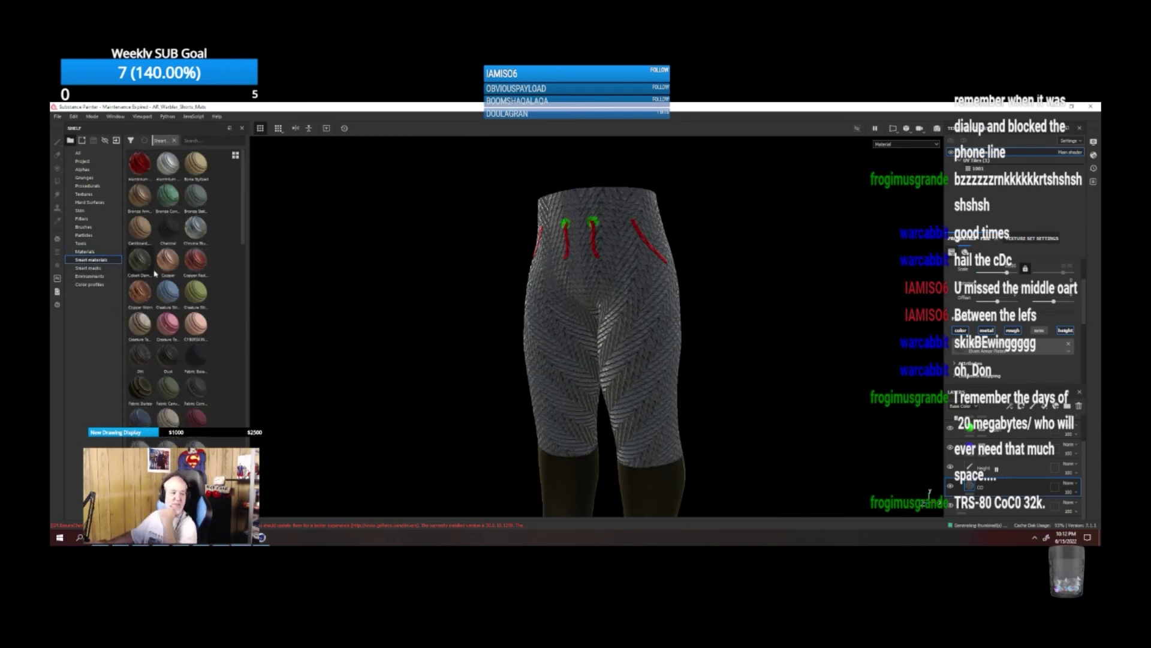
pyautogui.click(195, 271)
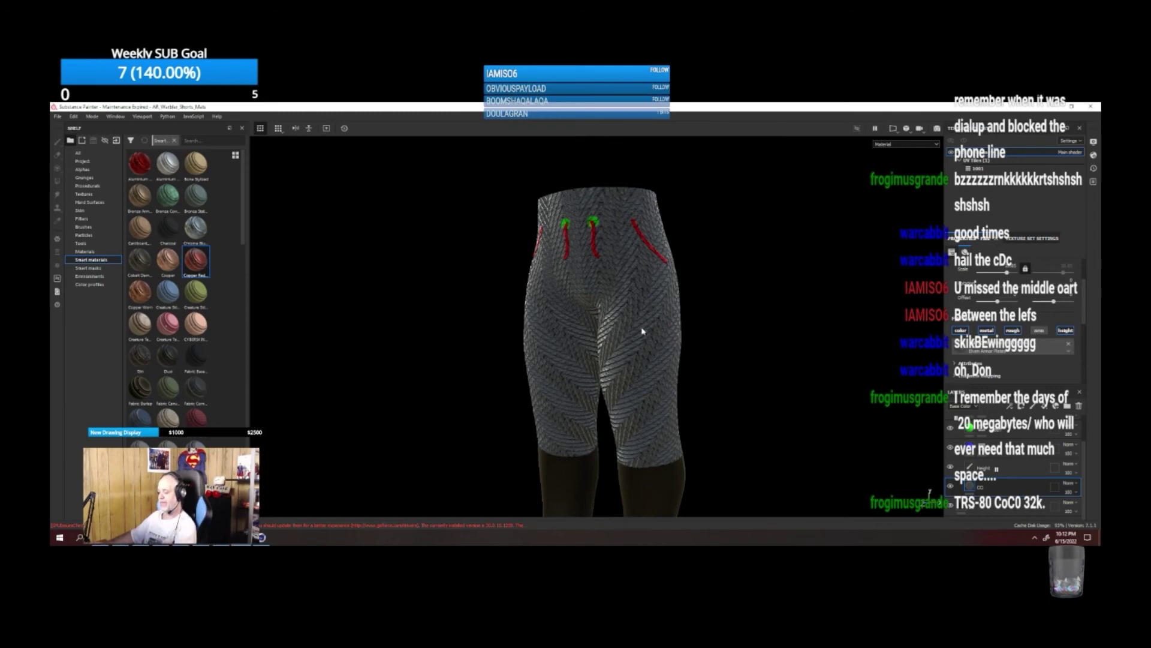
pyautogui.hotkey('ctrl', 'z')
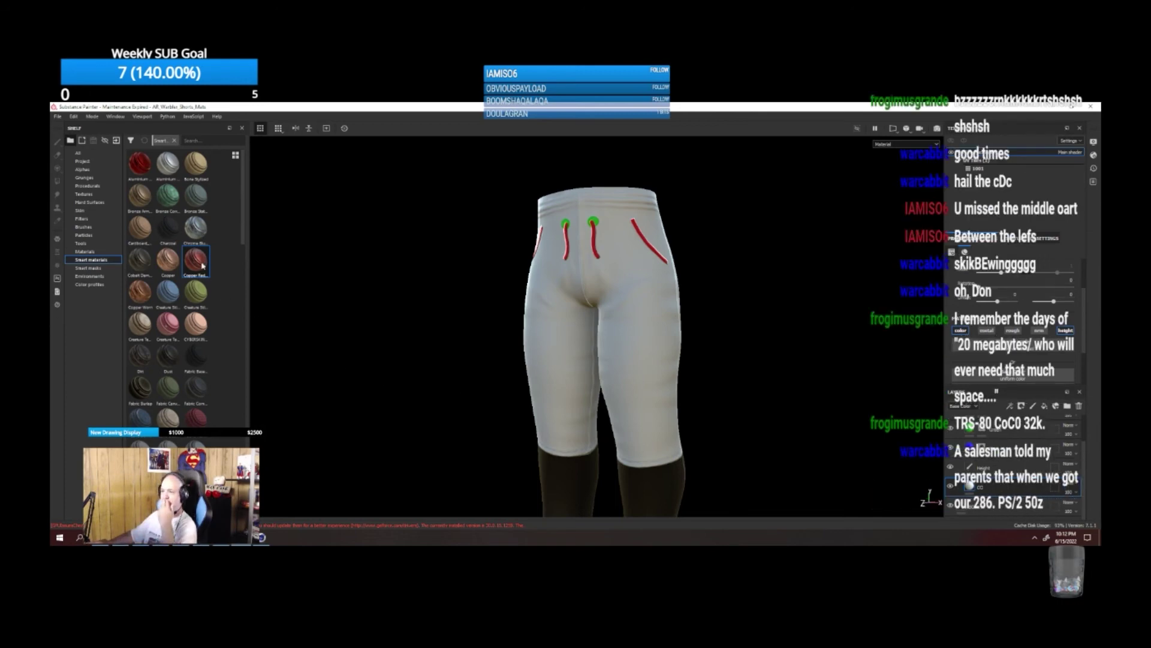
# Try the Creature Tongue smart material on the pants and undo it.
pyautogui.moveTo(199, 354)
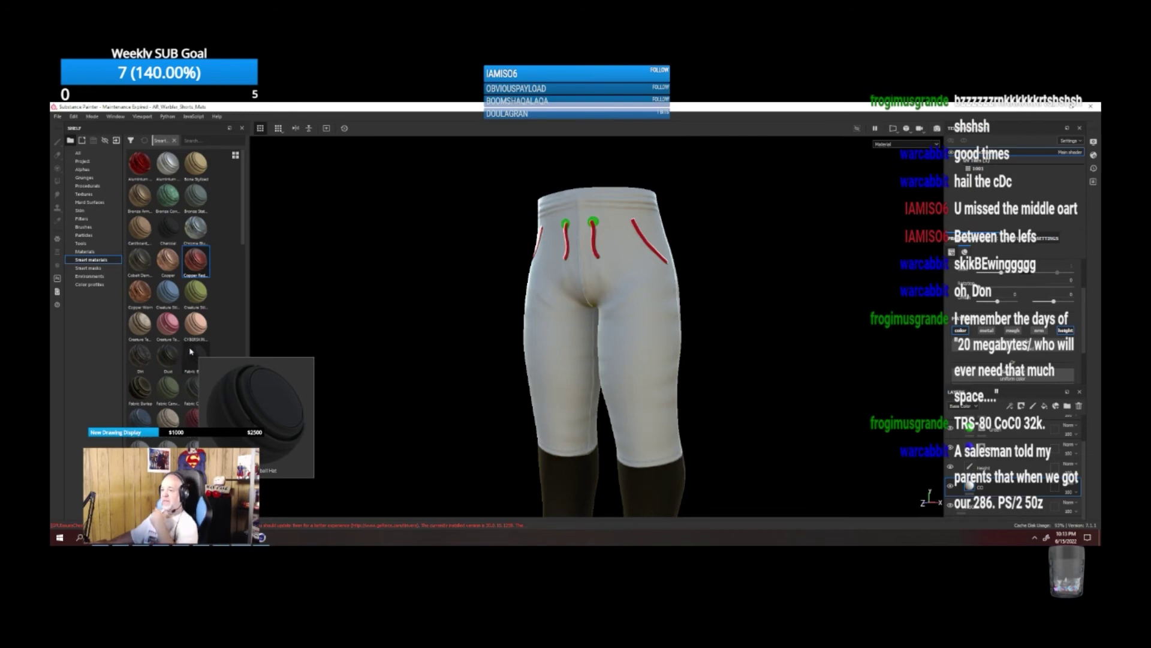
pyautogui.scroll(-3, 186, 352)
pyautogui.scroll(-1, 186, 352)
pyautogui.scroll(1, 187, 349)
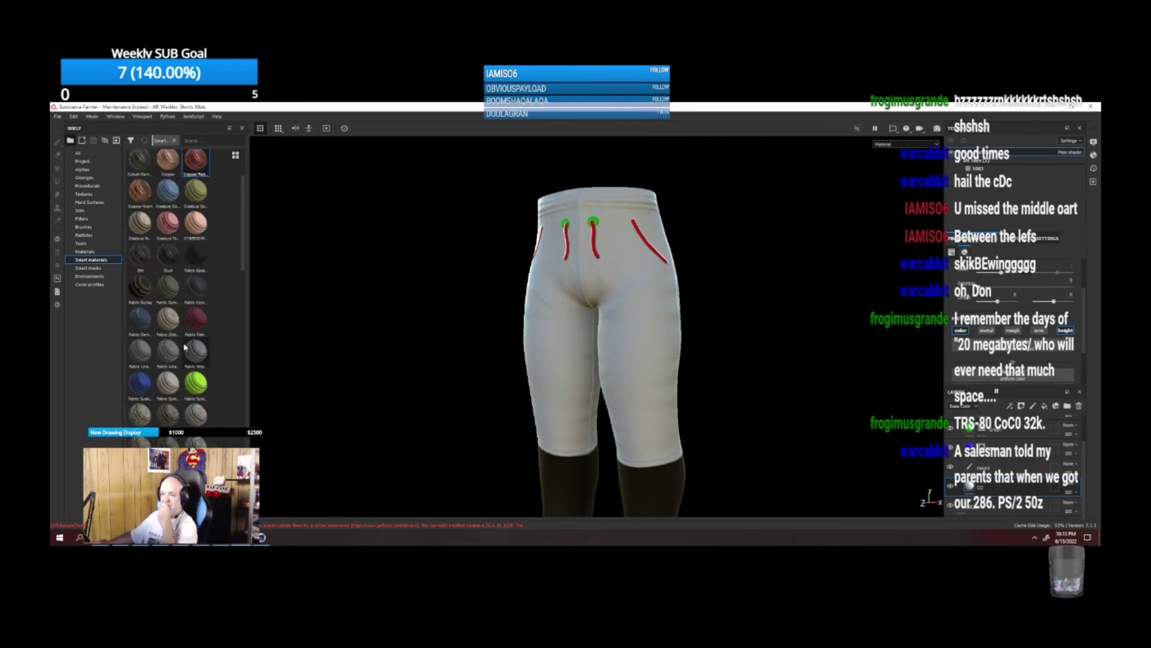
pyautogui.moveTo(168, 223); pyautogui.dragTo(540, 282)
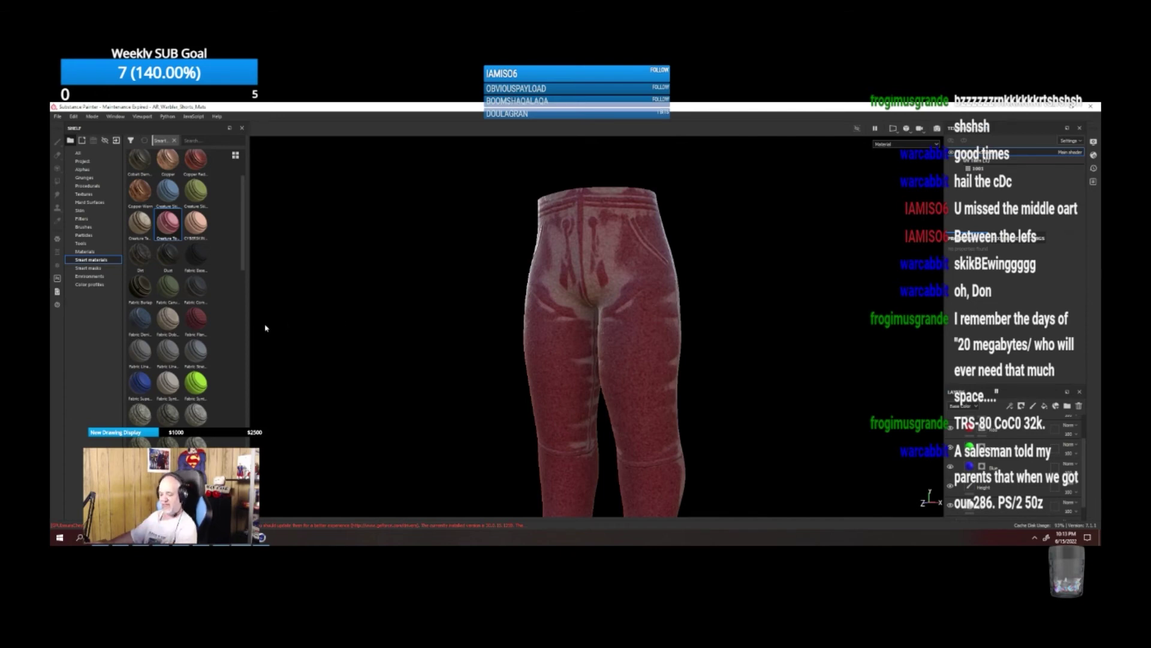
pyautogui.hotkey('ctrl', 'z')
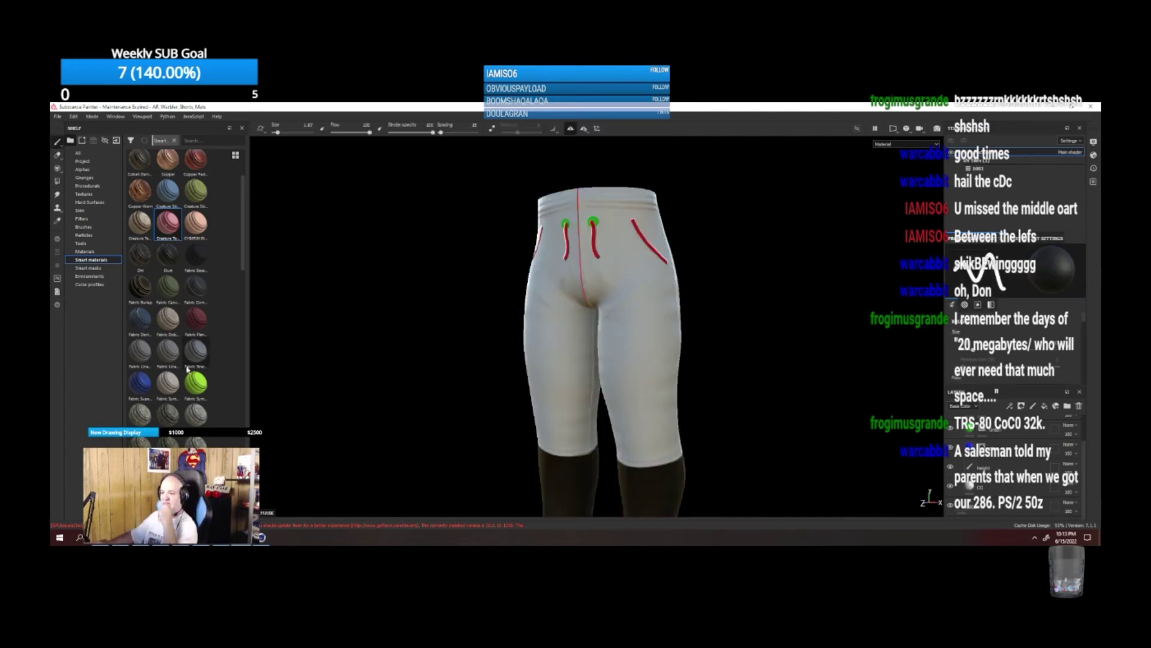
# Look through the smart materials and the standard materials for a fabric that suits the shorts.
pyautogui.scroll(-5, 187, 369)
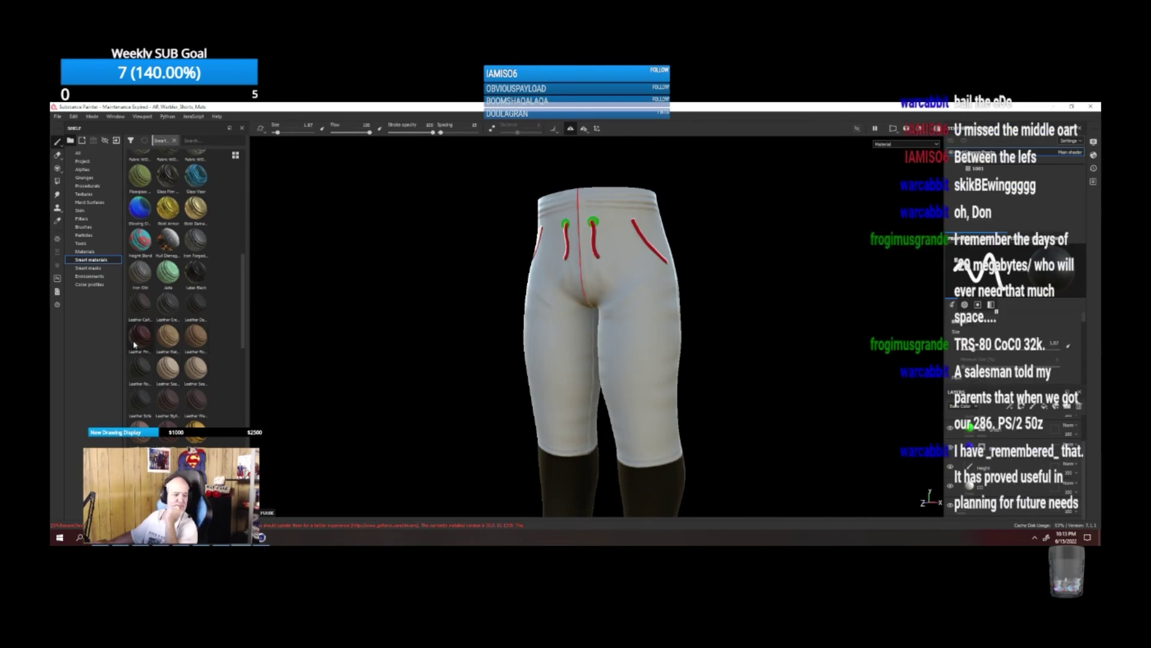
pyautogui.moveTo(134, 344)
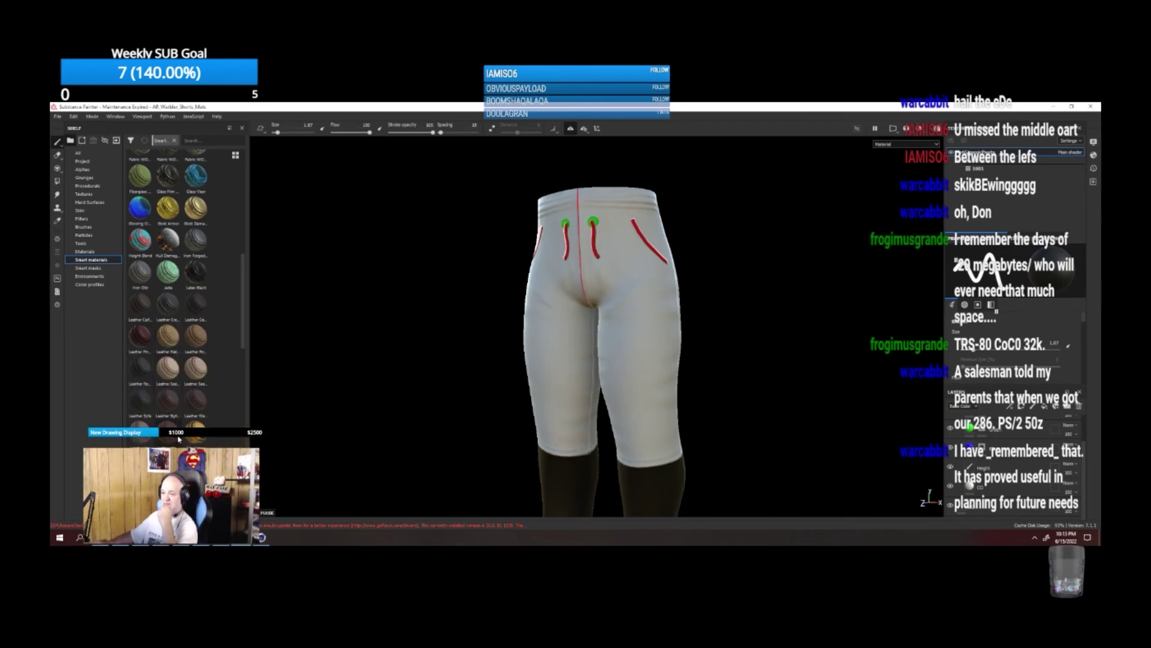
pyautogui.moveTo(200, 426)
pyautogui.moveTo(195, 461)
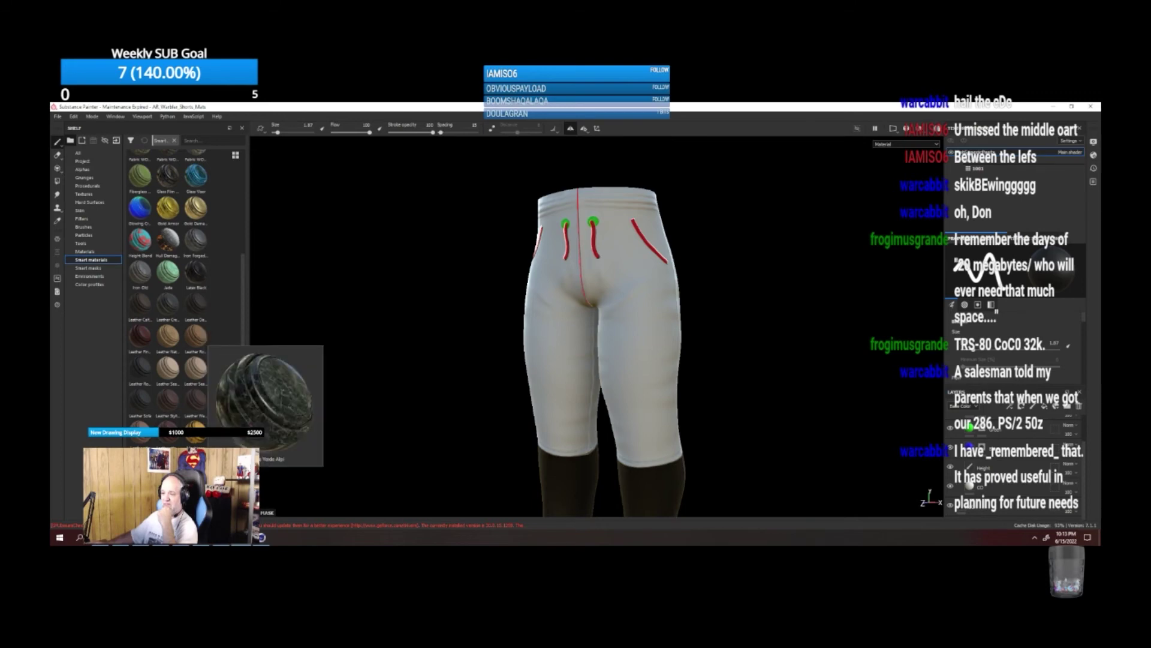
pyautogui.click(85, 251)
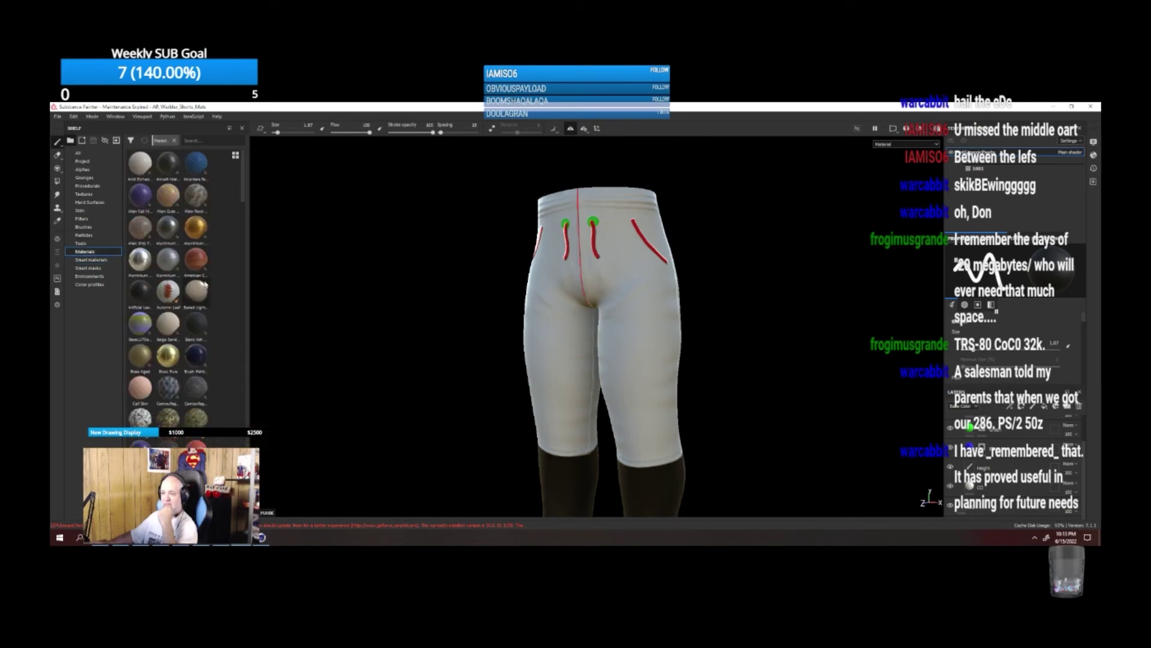
pyautogui.scroll(-10, 204, 308)
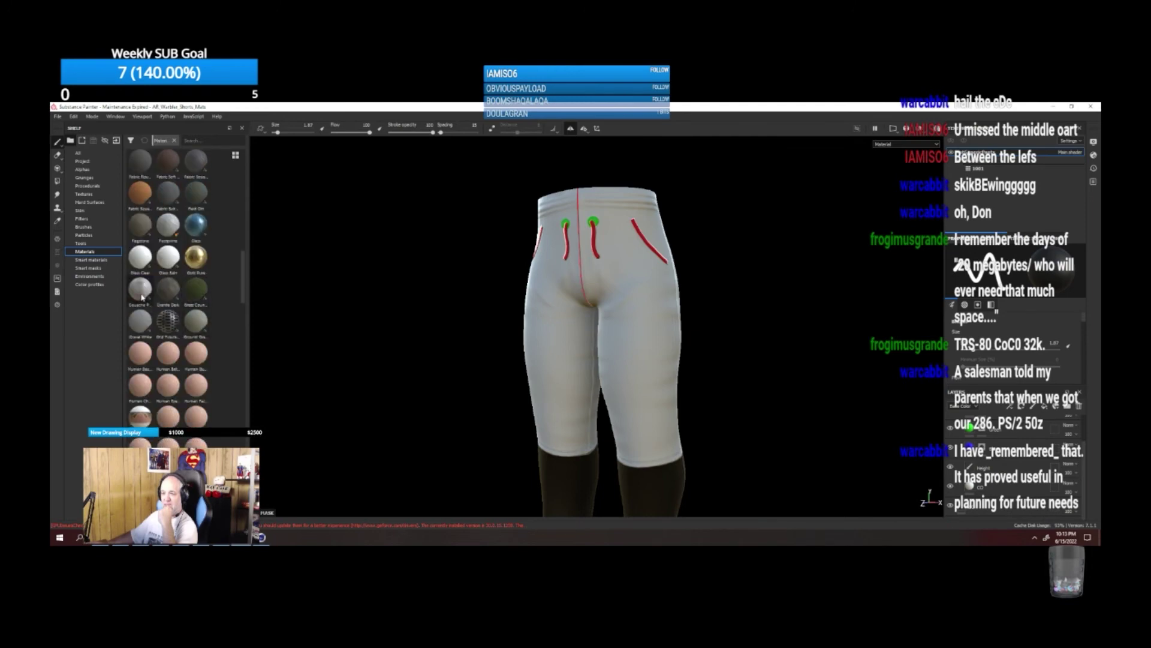
pyautogui.moveTo(141, 259)
pyautogui.moveTo(141, 226)
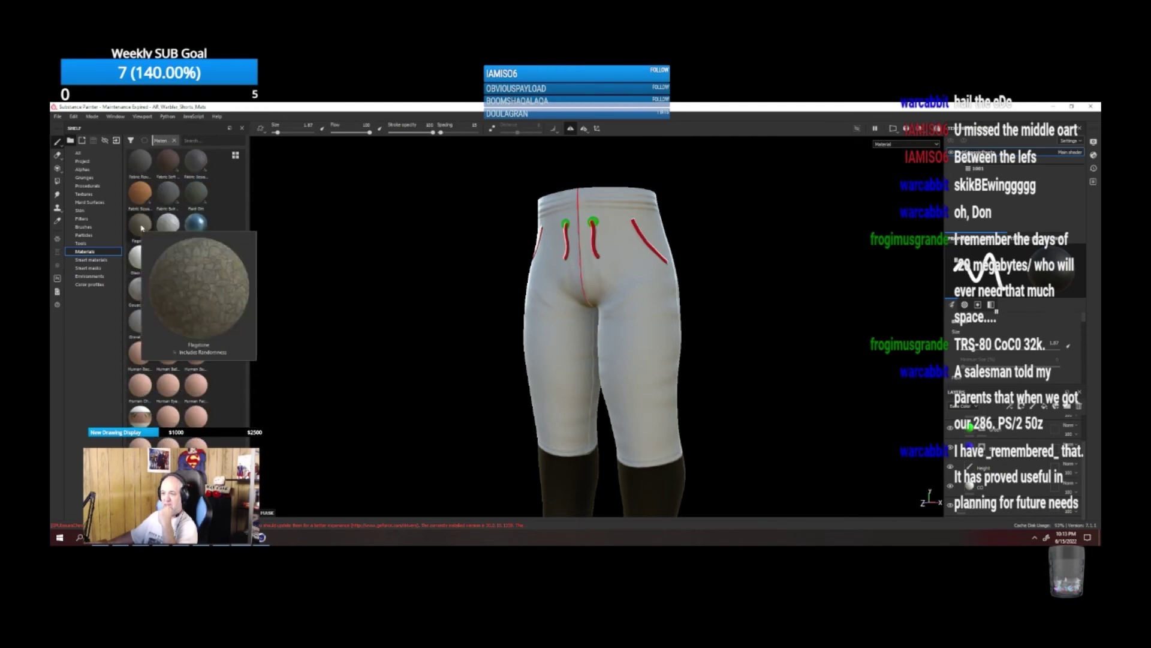
pyautogui.scroll(-5, 156, 330)
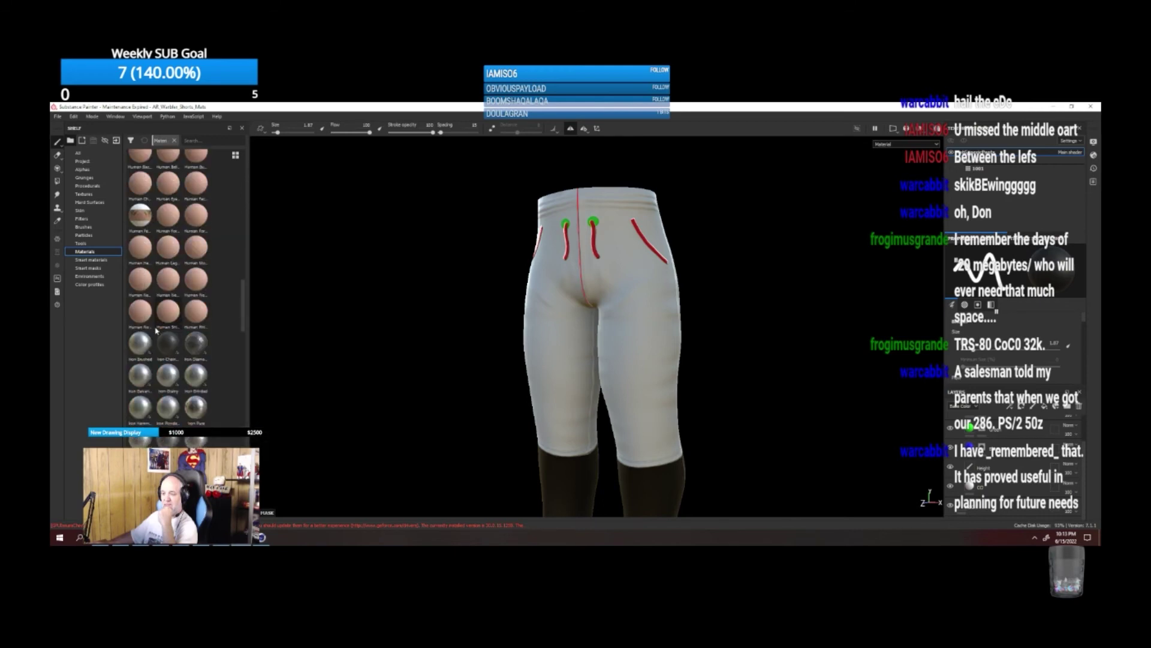
pyautogui.scroll(-3, 156, 329)
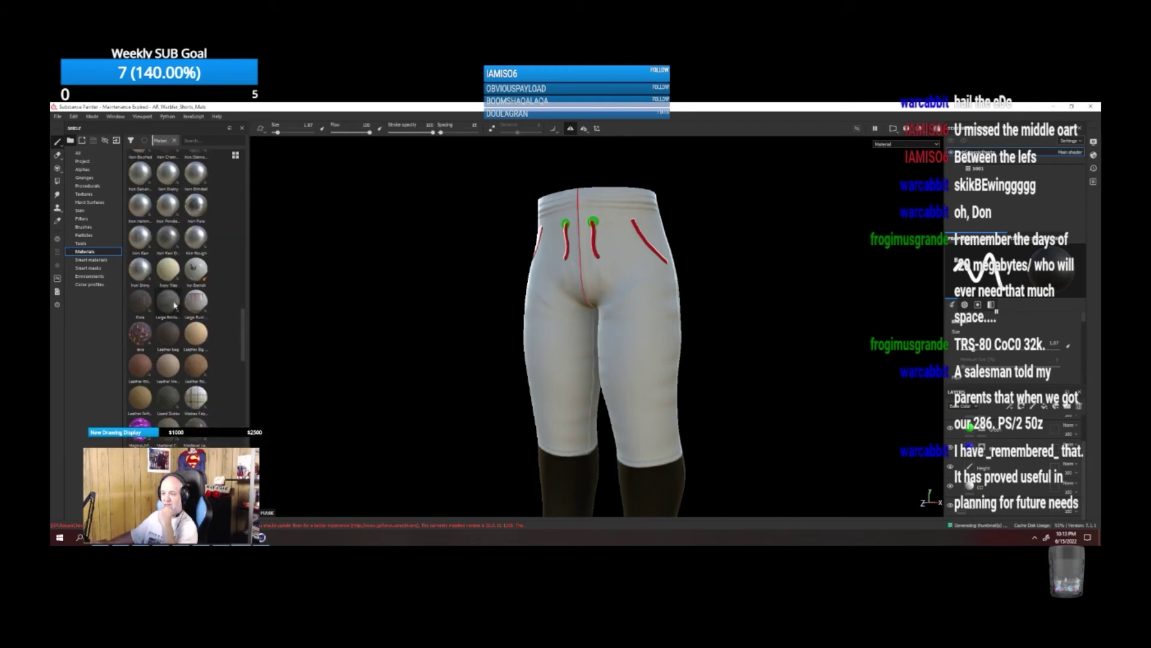
pyautogui.moveTo(169, 277)
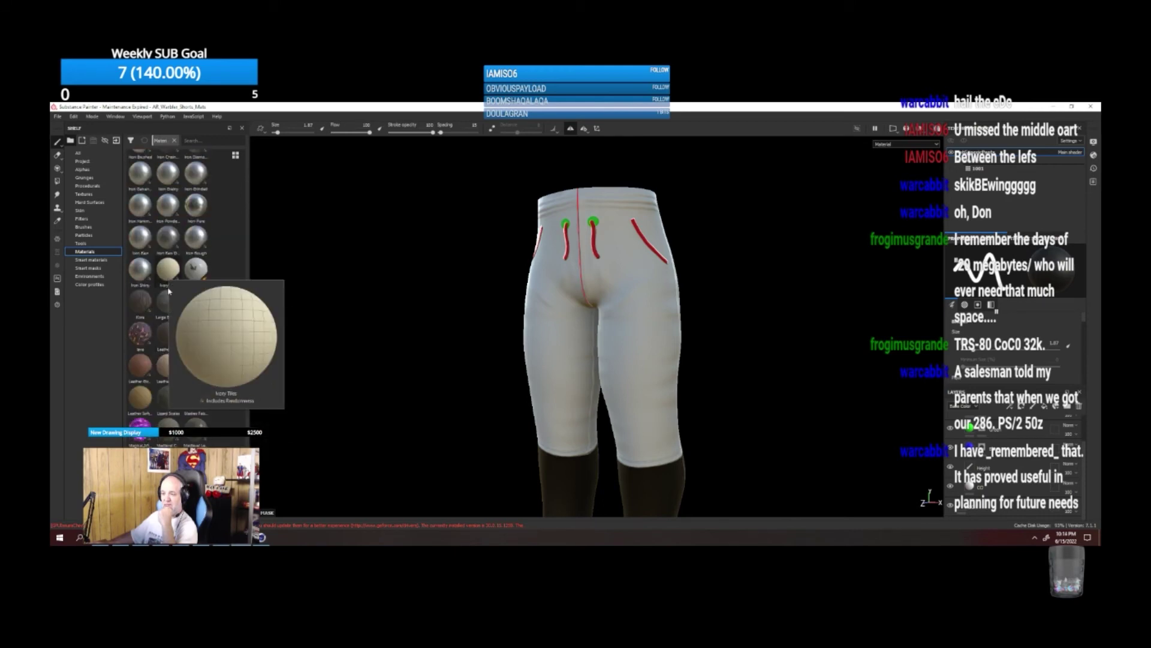
pyautogui.scroll(-5, 171, 420)
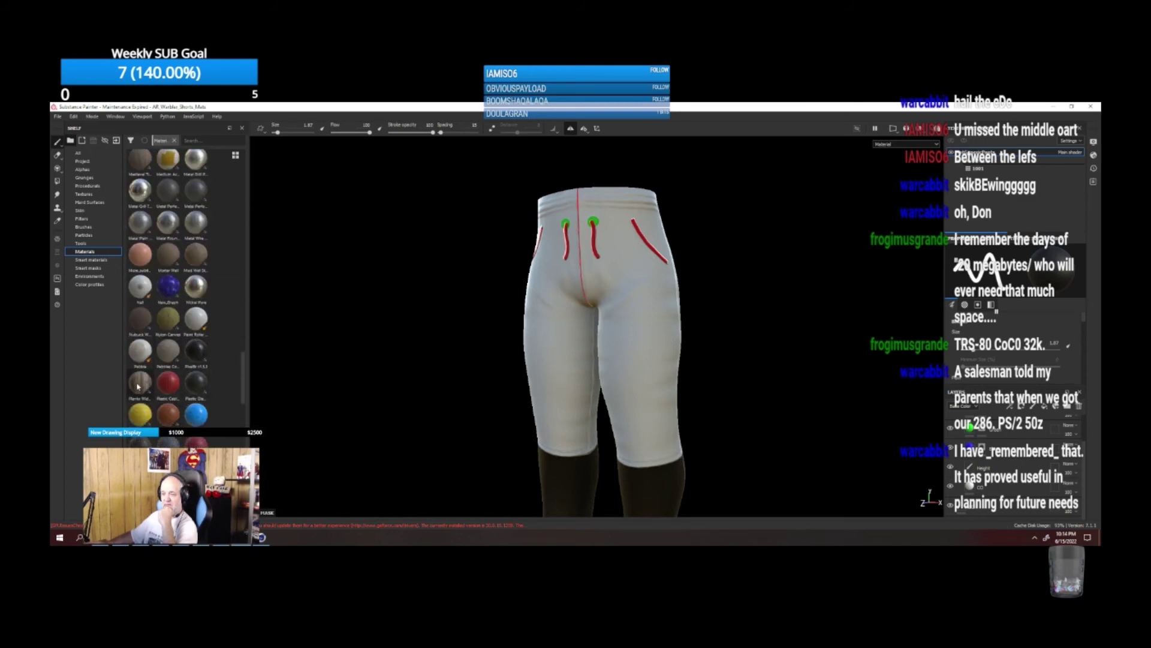
pyautogui.scroll(-3, 170, 409)
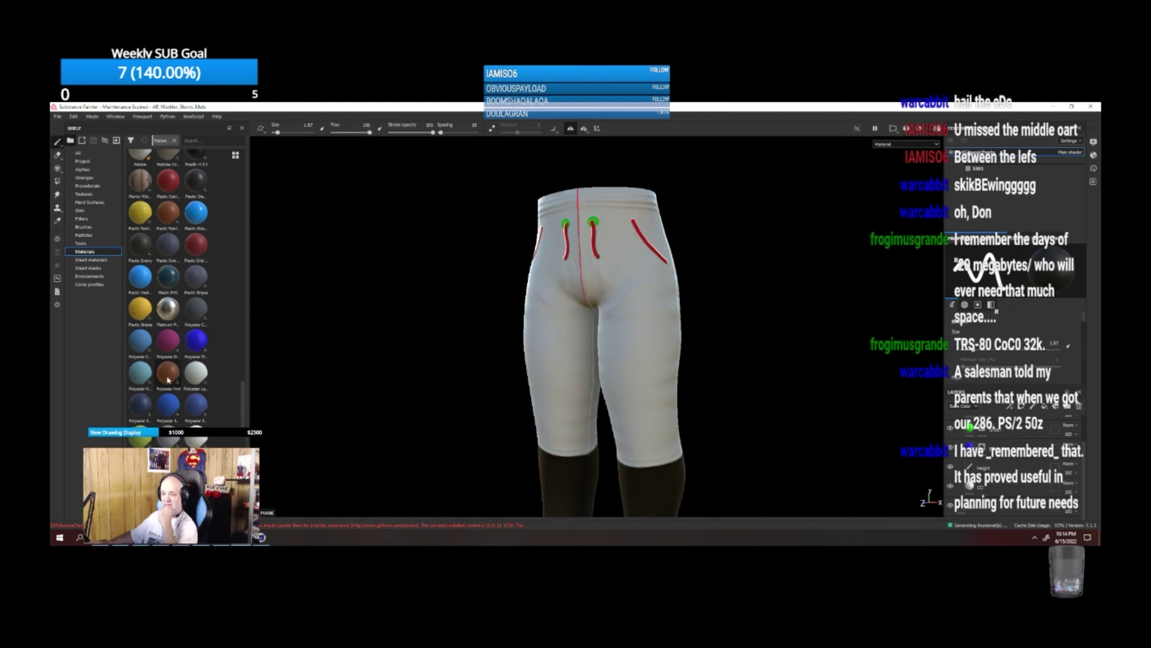
pyautogui.scroll(-3, 174, 378)
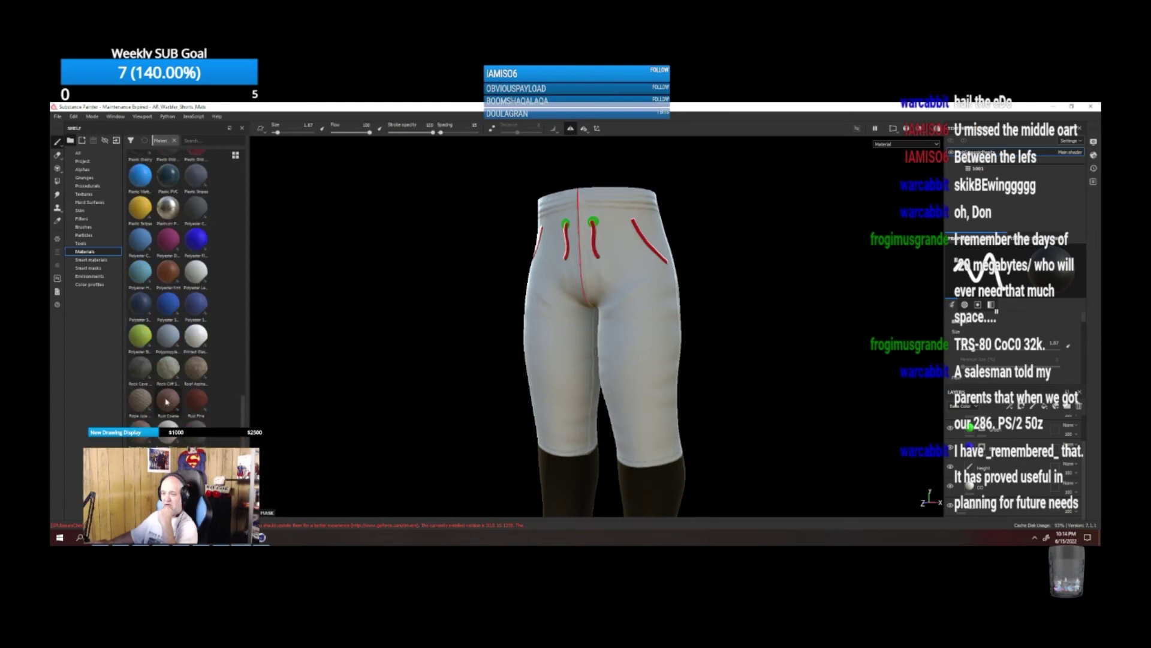
pyautogui.scroll(-6, 167, 400)
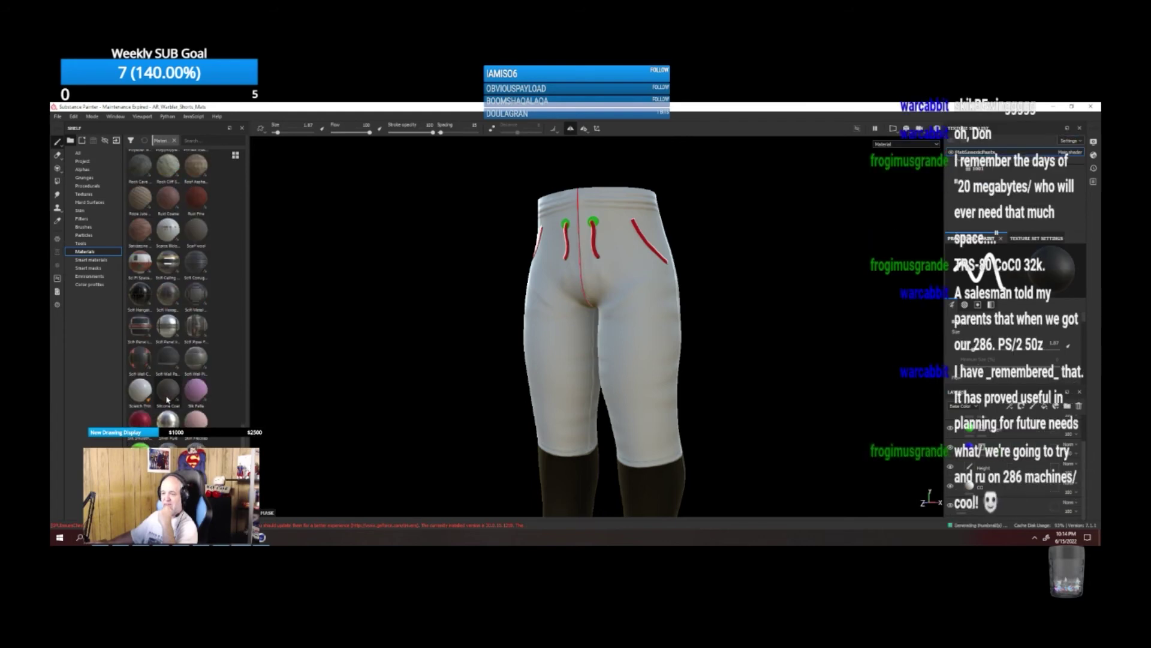
pyautogui.moveTo(164, 410)
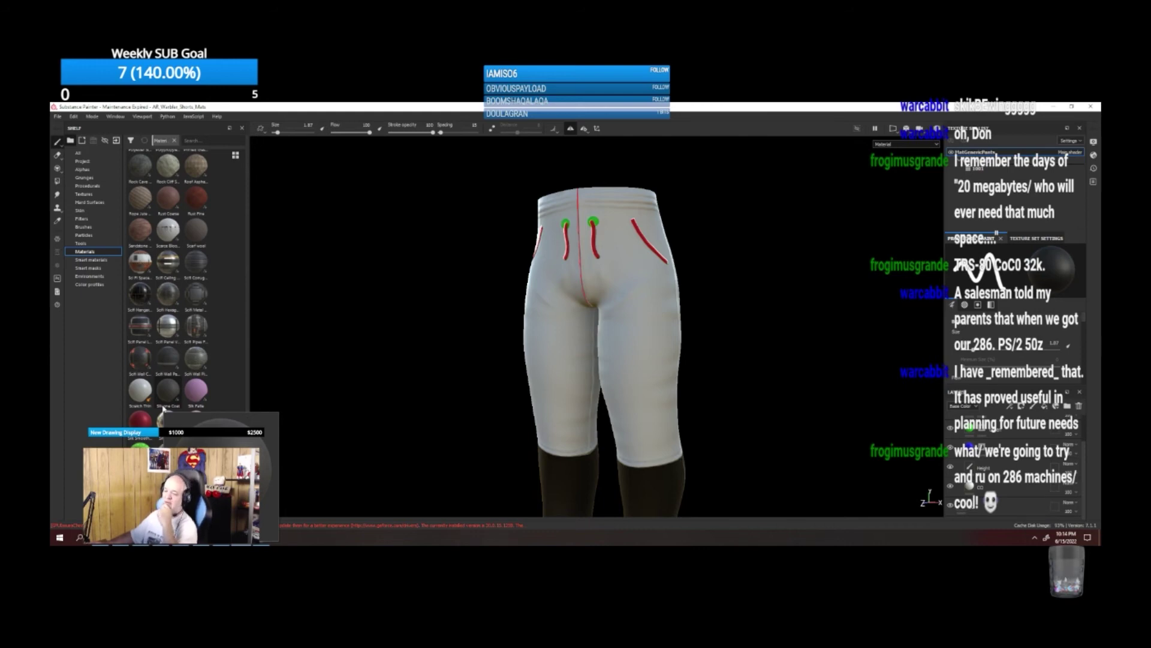
pyautogui.scroll(-3, 164, 409)
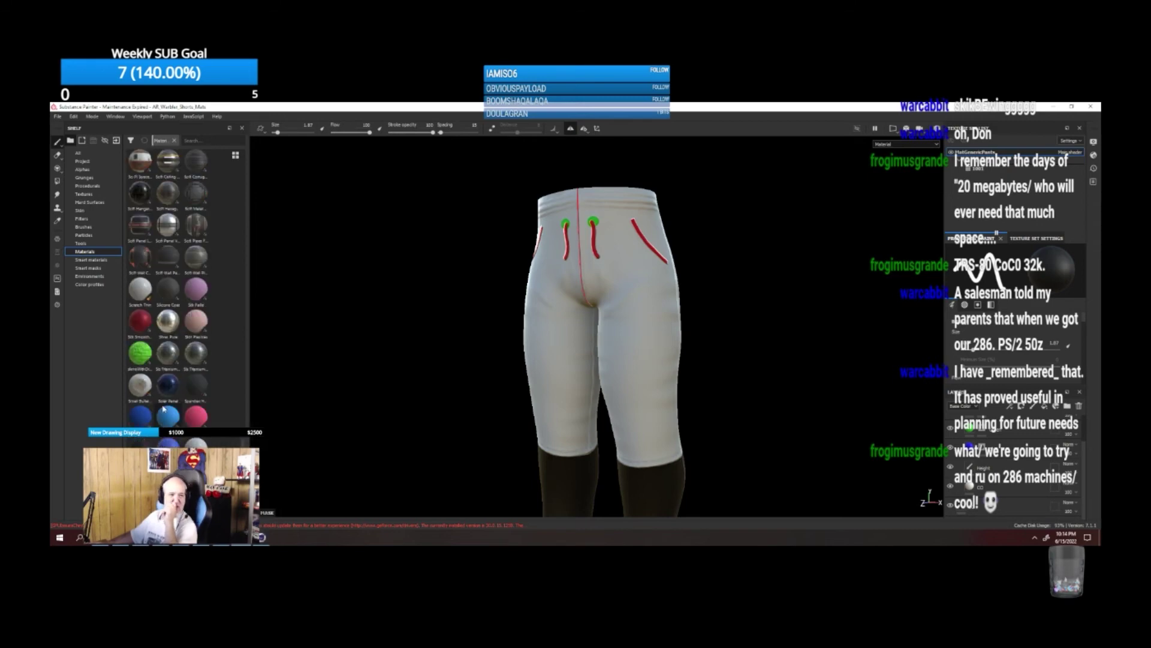
pyautogui.scroll(-3, 163, 410)
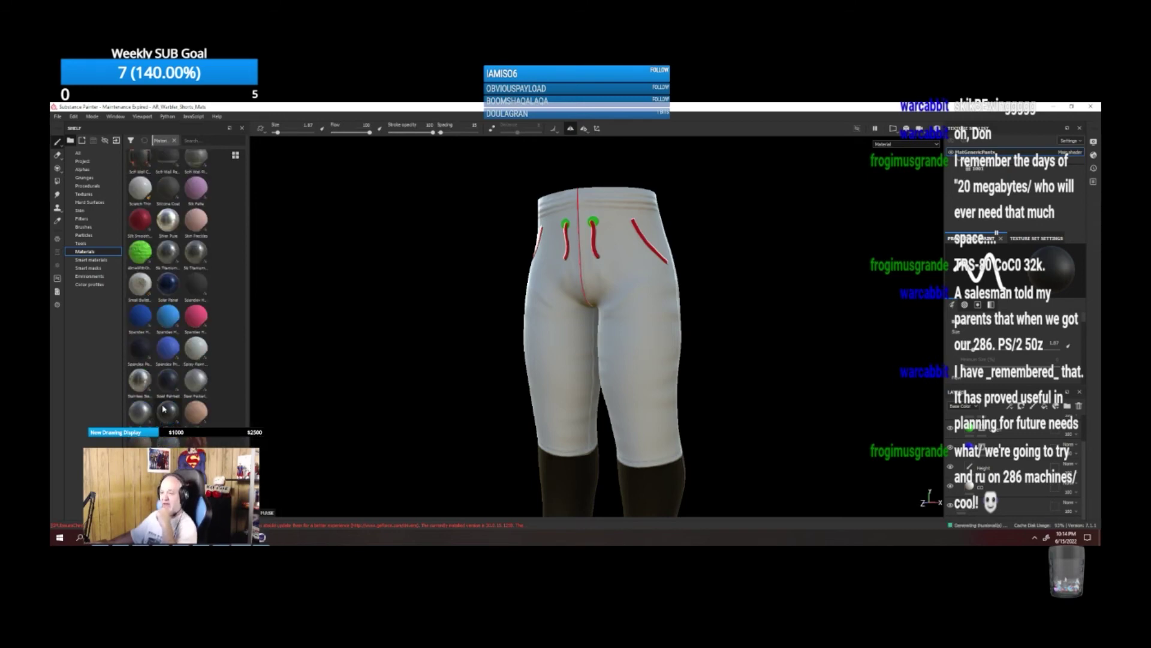
pyautogui.scroll(-3, 164, 409)
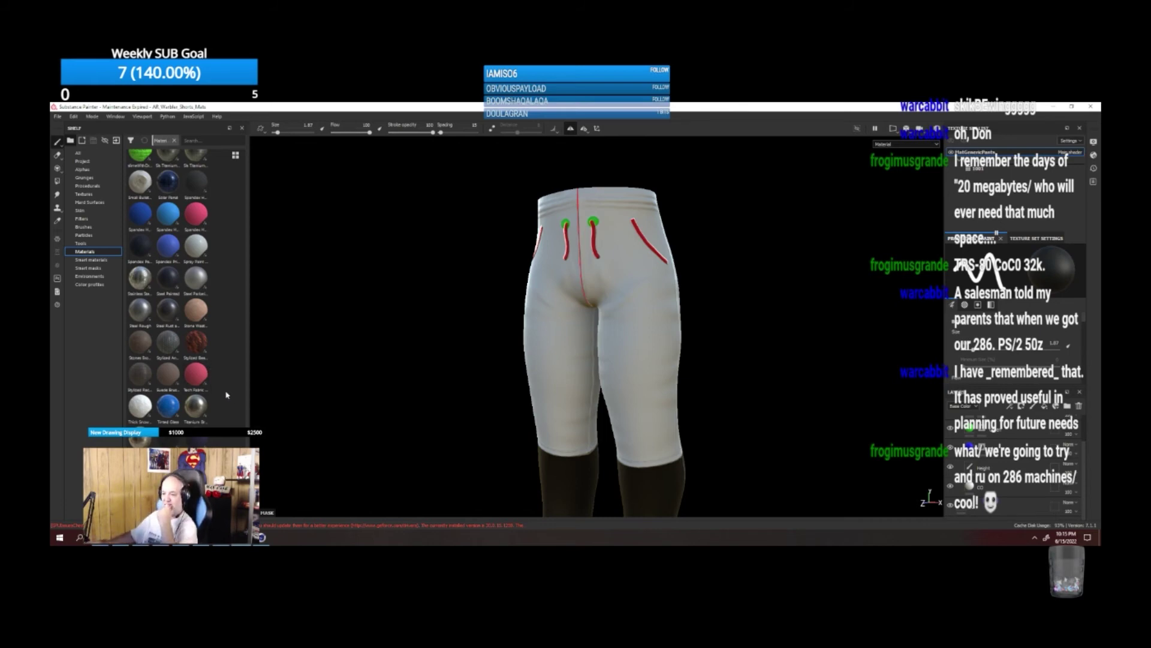
pyautogui.scroll(3, 211, 407)
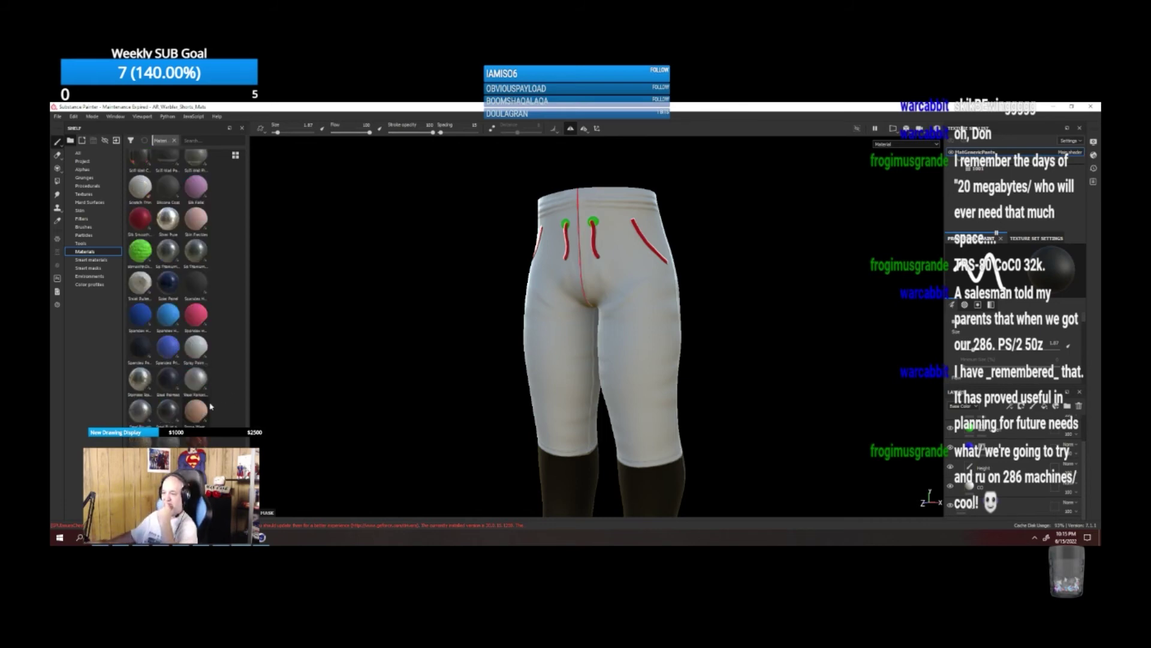
pyautogui.scroll(3, 210, 406)
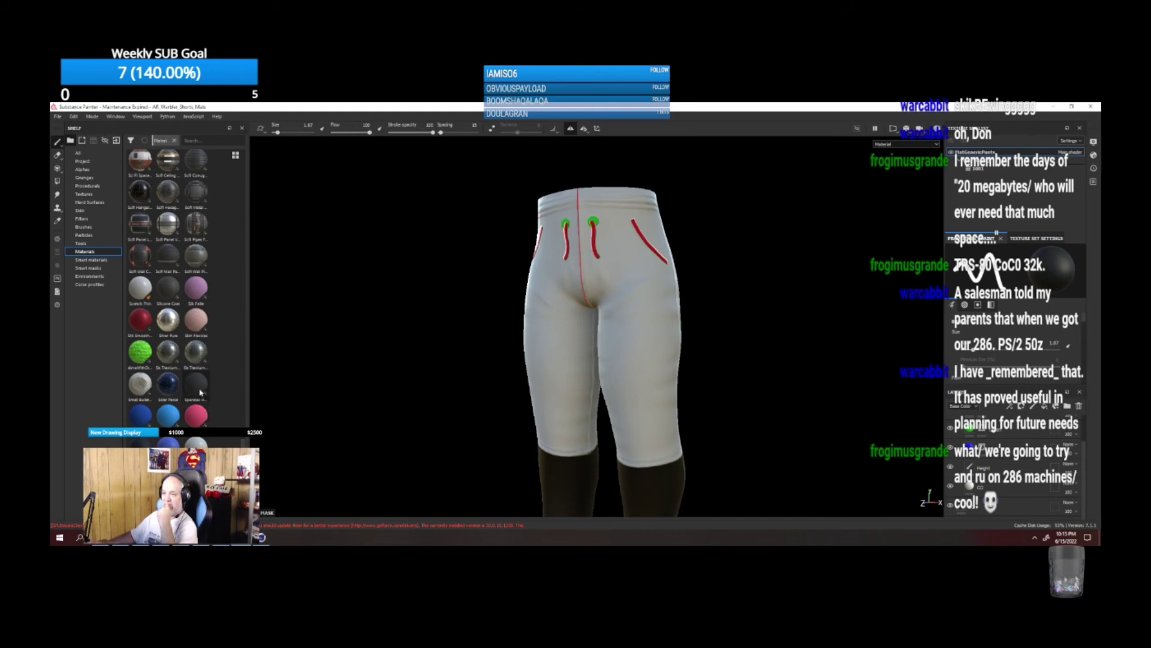
pyautogui.moveTo(201, 393)
# Apply the Fabric Canvas Creased smart material to the pants.
pyautogui.click(90, 259)
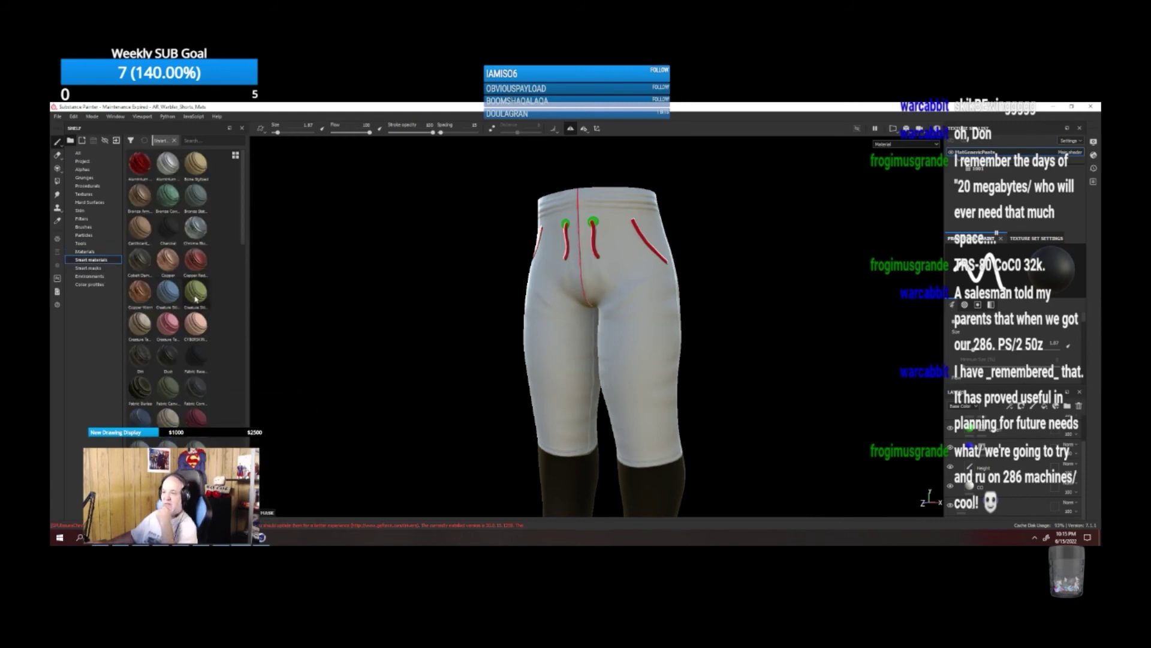
pyautogui.scroll(-3, 211, 298)
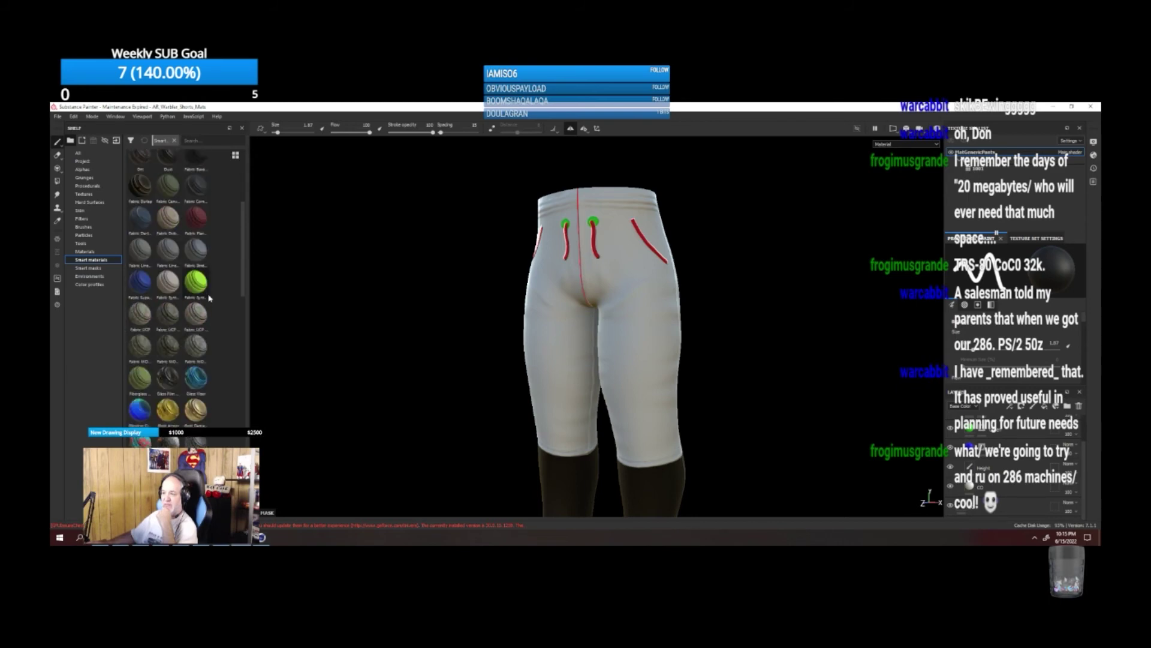
pyautogui.moveTo(165, 184)
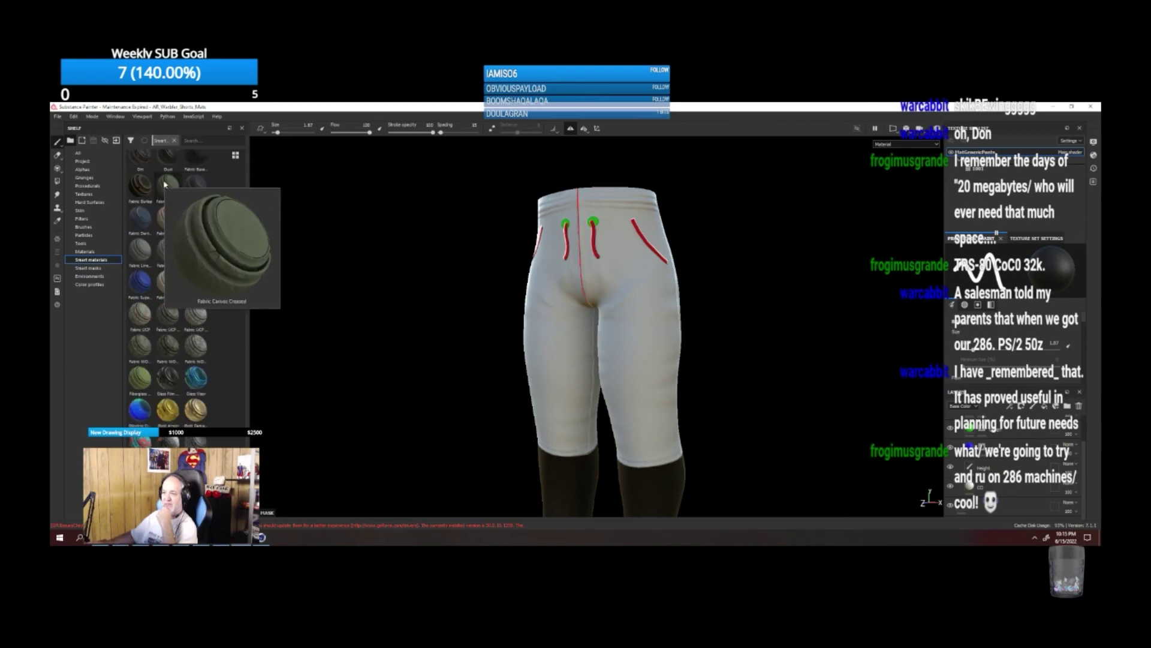
pyautogui.moveTo(165, 184); pyautogui.dragTo(604, 343)
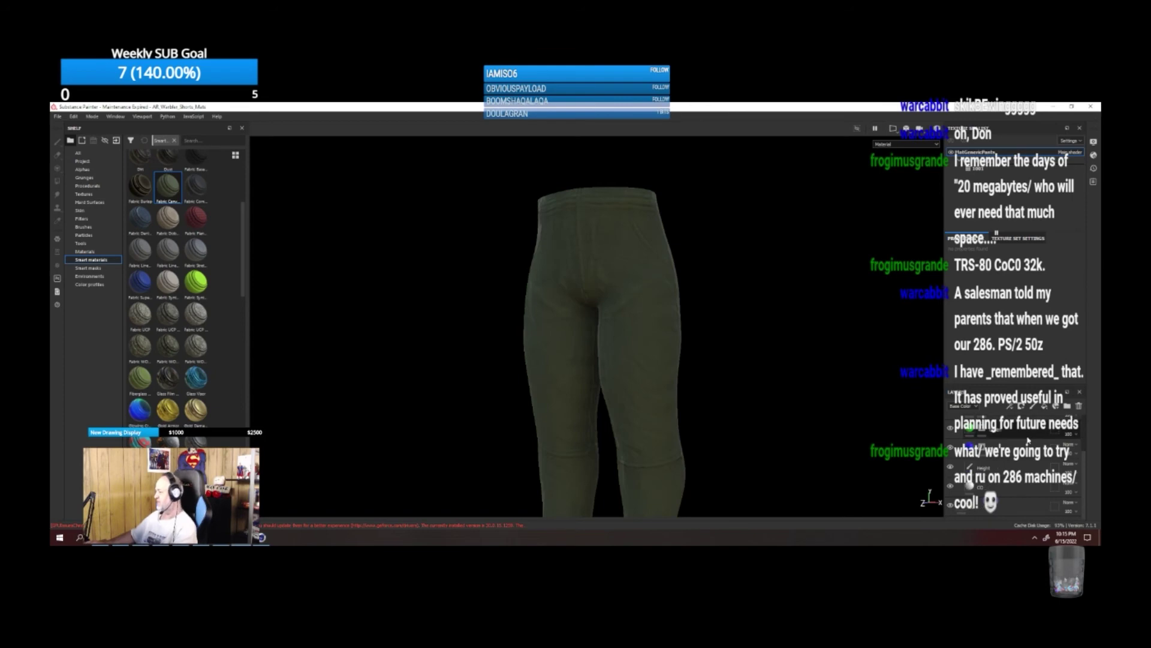
# Move the Fabric Canvas Creased folder below the red, green and blue layers, directly above the CC layer.
pyautogui.scroll(1, 1026, 436)
pyautogui.scroll(2, 1026, 438)
pyautogui.moveTo(1023, 424); pyautogui.dragTo(1031, 460)
pyautogui.scroll(-4, 1030, 487)
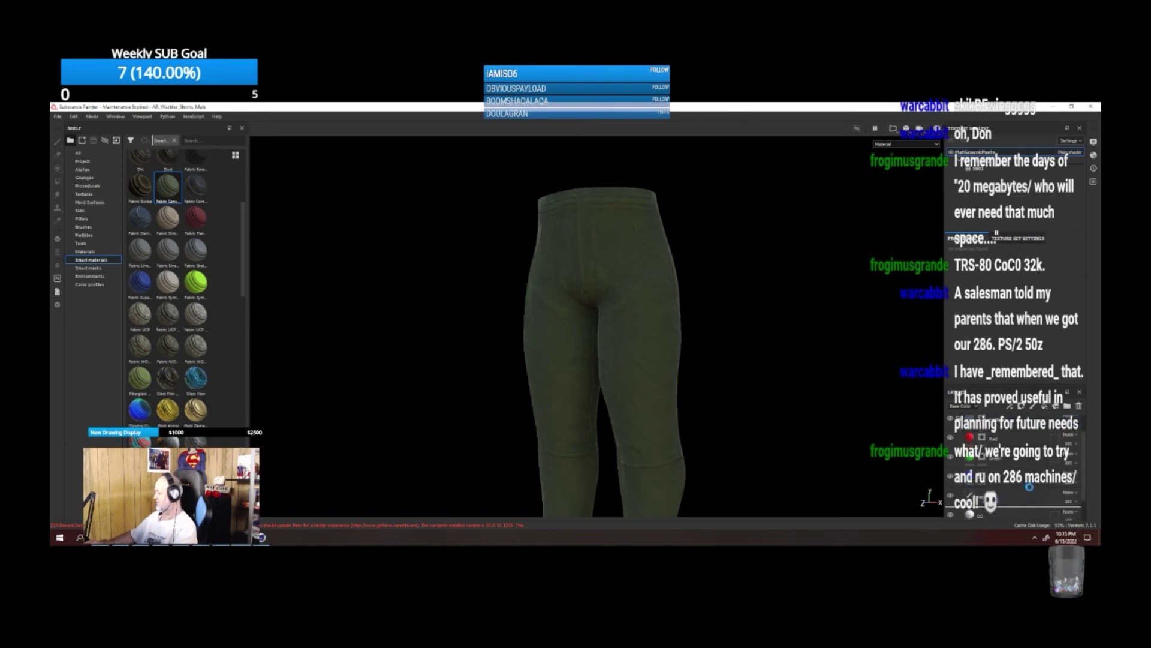
pyautogui.scroll(-2, 1028, 487)
pyautogui.moveTo(1024, 473); pyautogui.dragTo(1024, 500)
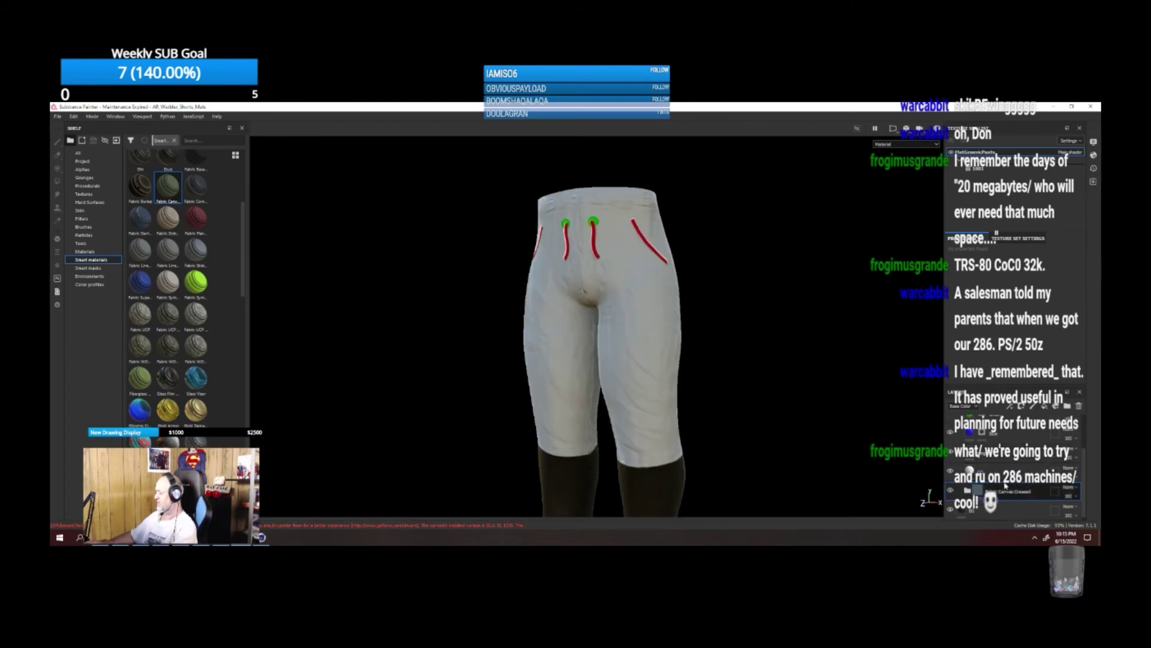
pyautogui.moveTo(1025, 491); pyautogui.dragTo(1022, 470)
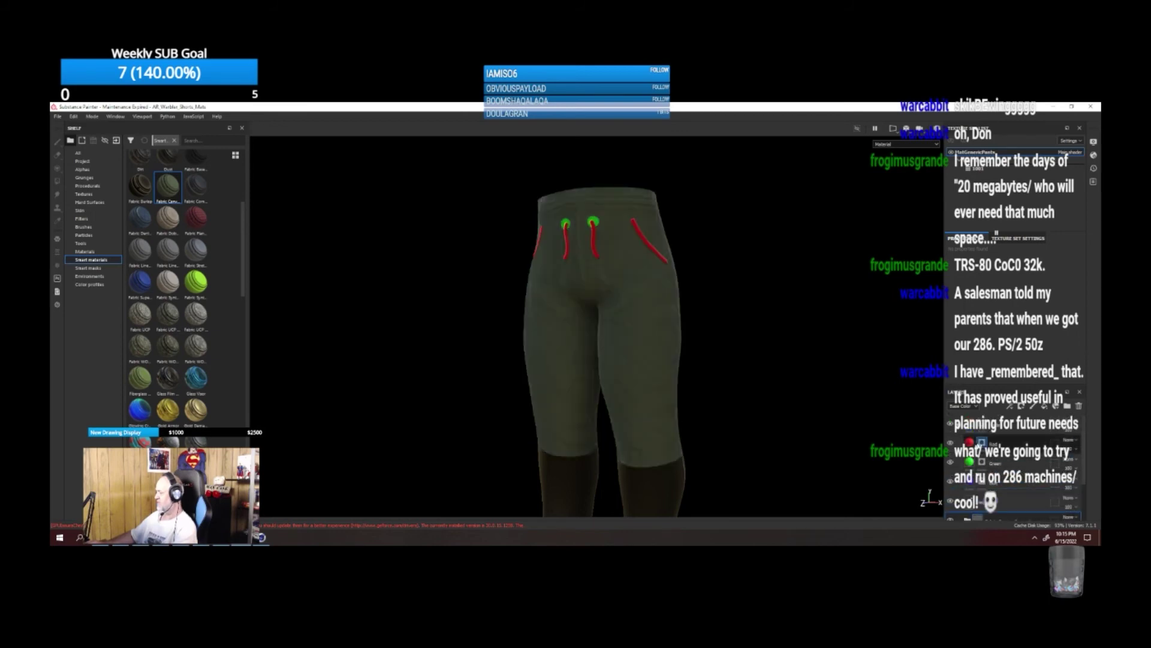
# Add a black mask to the Fabric Canvas Creased folder.
pyautogui.scroll(1, 1013, 484)
pyautogui.rightClick(1011, 497)
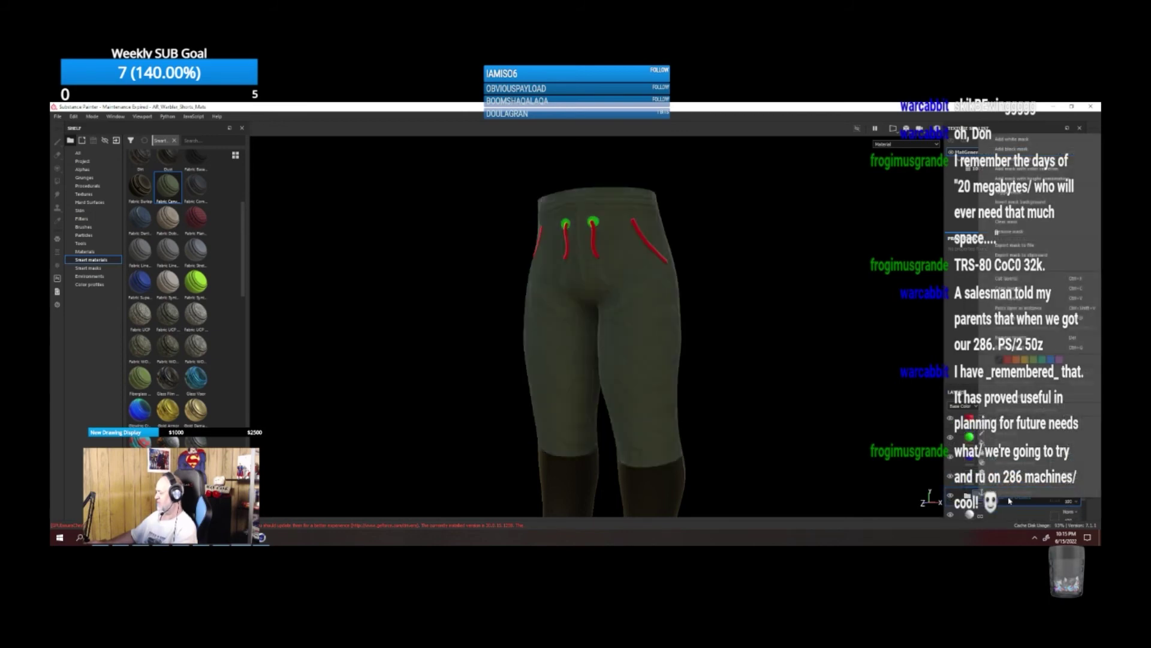
pyautogui.click(1017, 150)
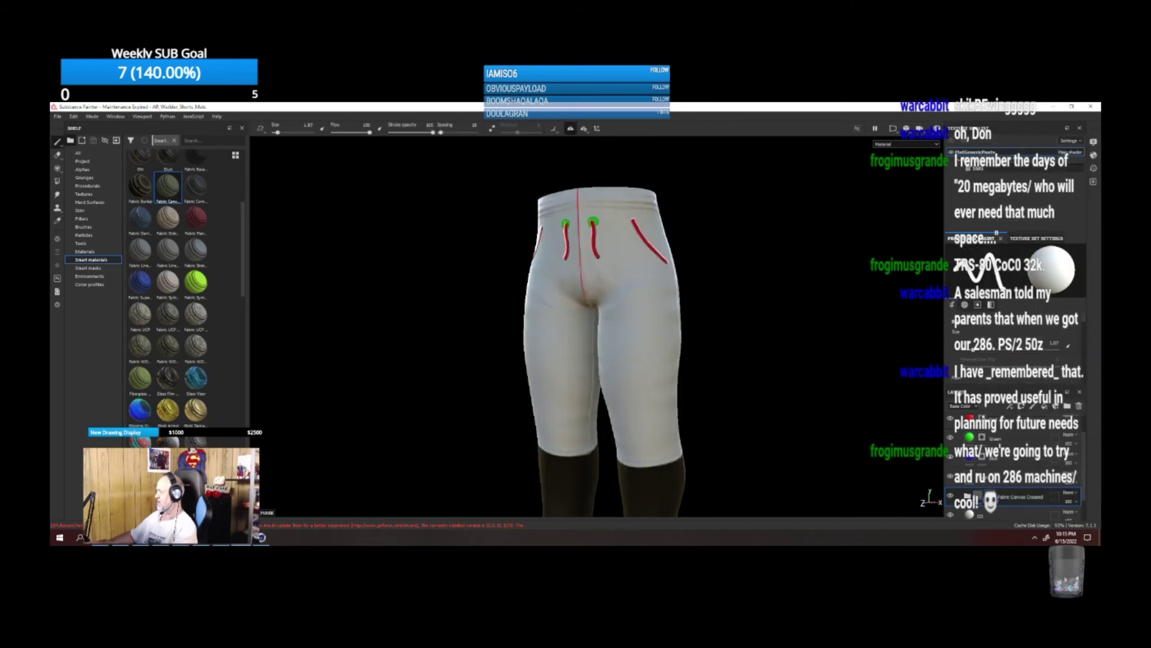
# Copy the mask of the layer above Red and paste it into the mask of the Fabric Canvas Creased folder.
pyautogui.click(1011, 423)
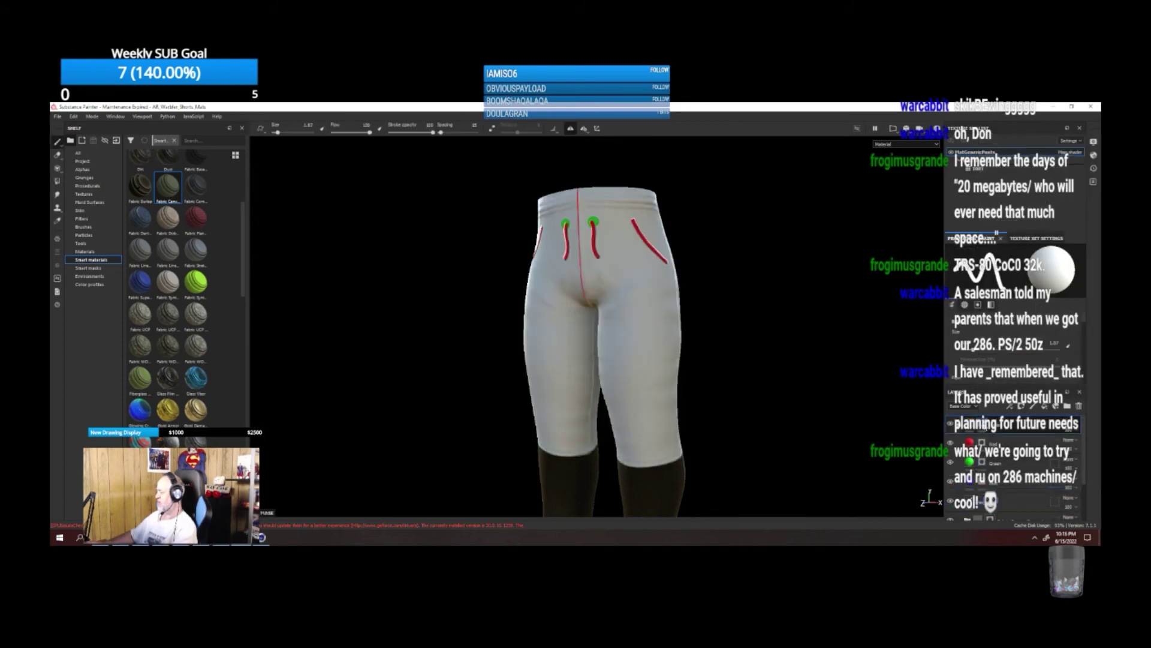
pyautogui.rightClick(1011, 423)
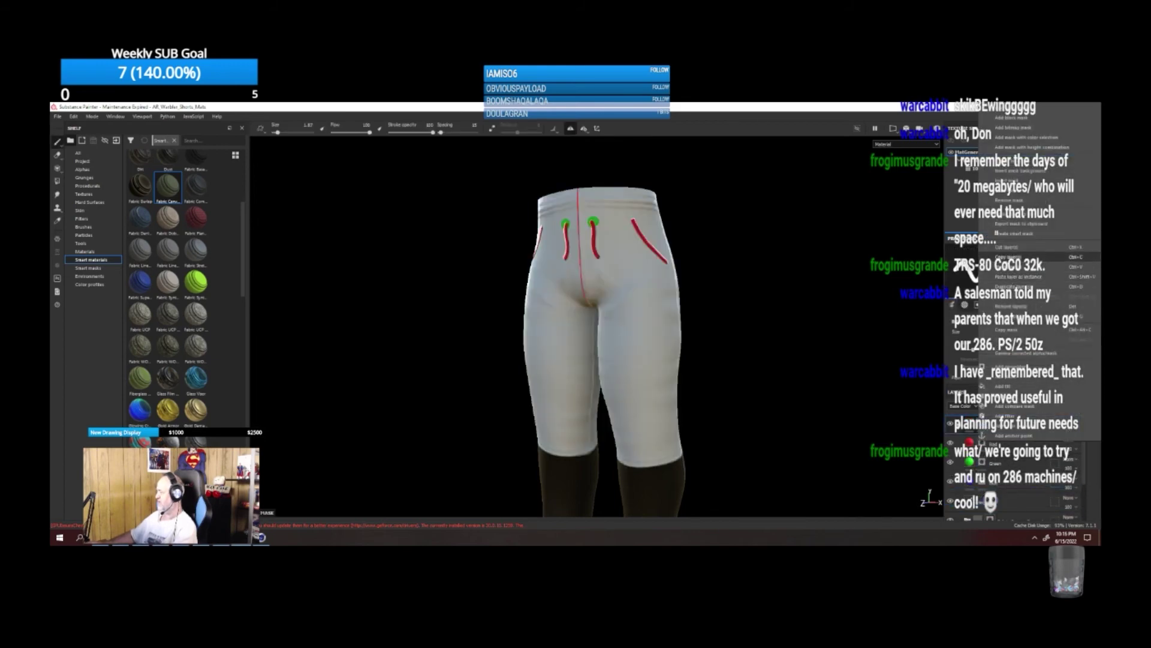
pyautogui.click(1011, 329)
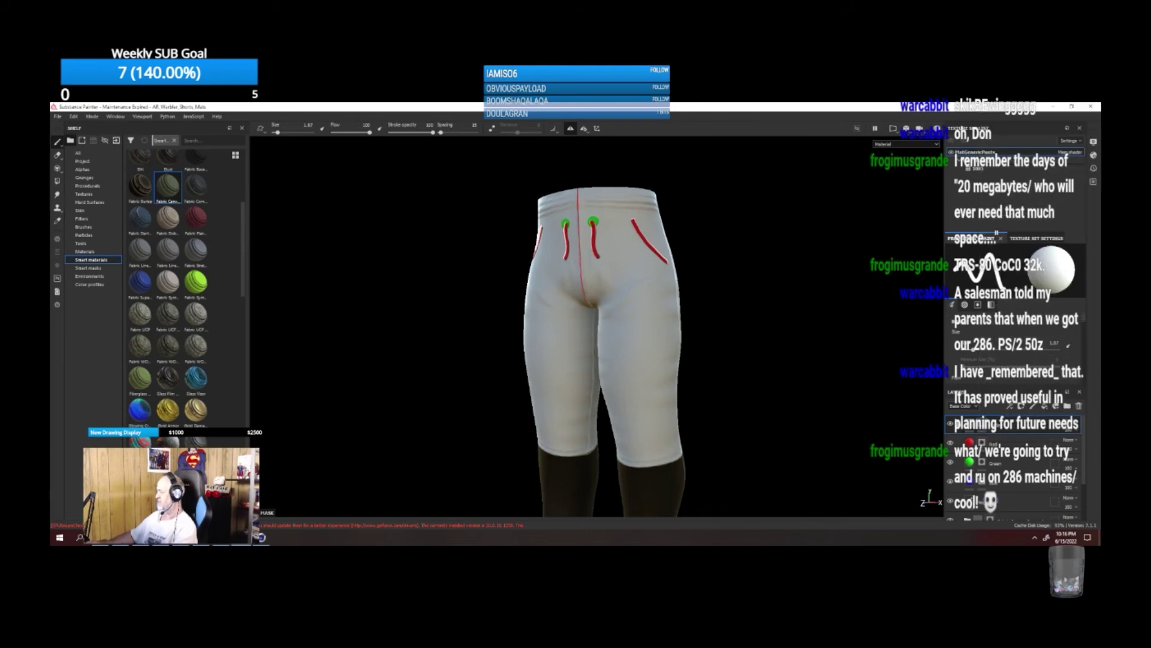
pyautogui.scroll(-3, 999, 436)
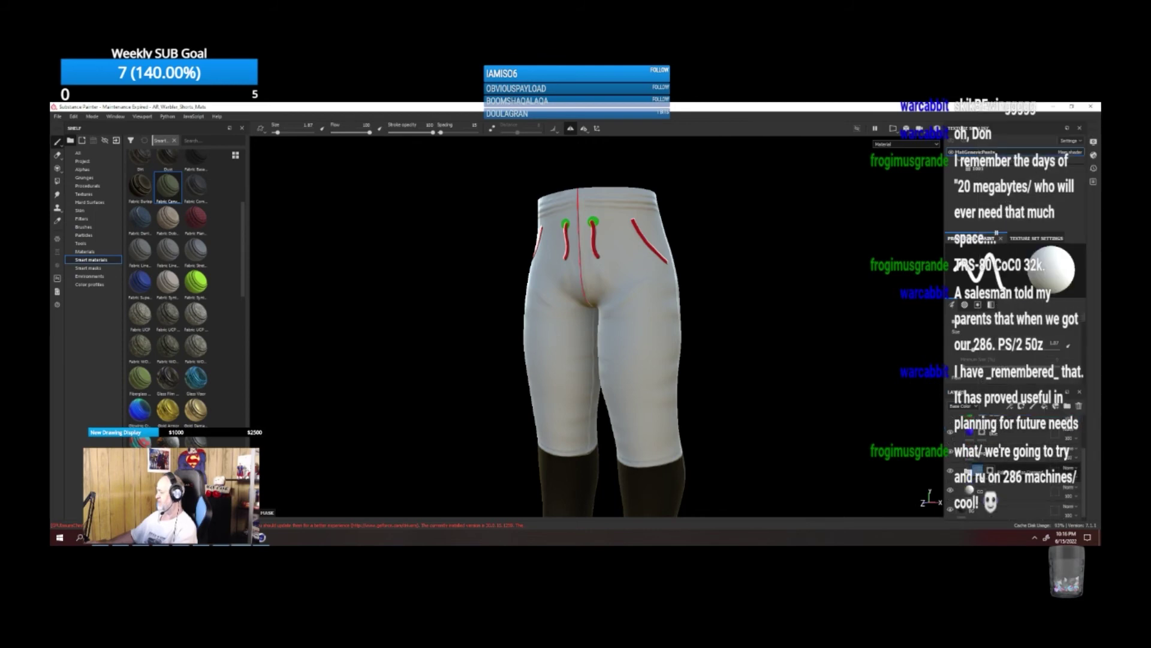
pyautogui.click(990, 471)
pyautogui.rightClick(990, 471)
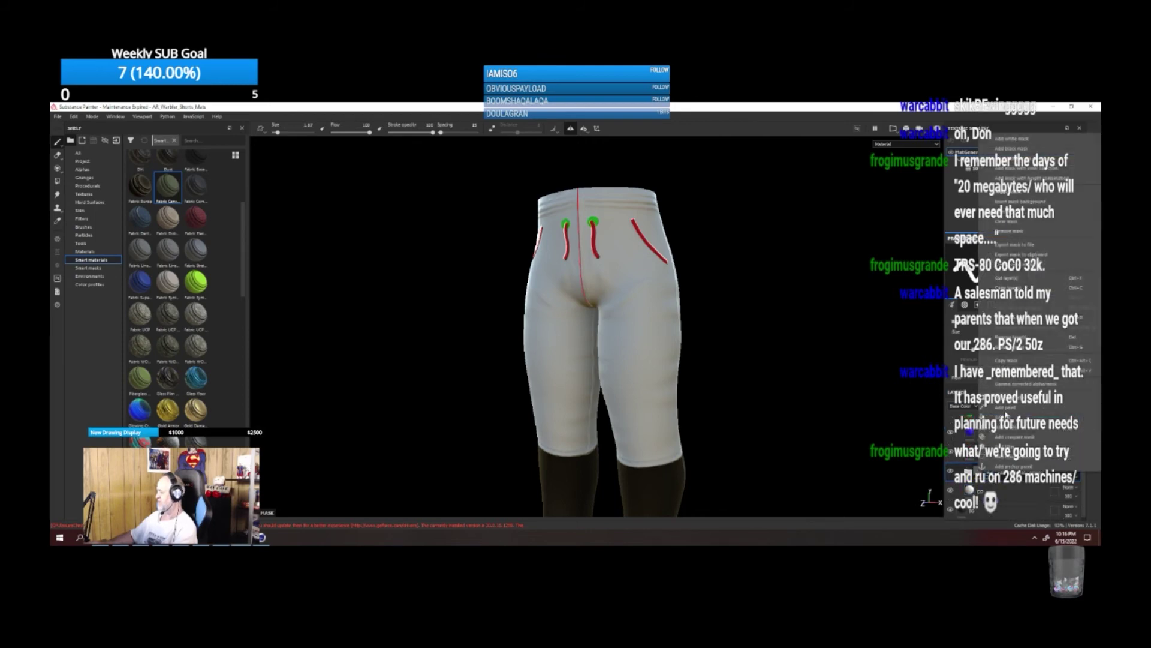
pyautogui.click(1008, 369)
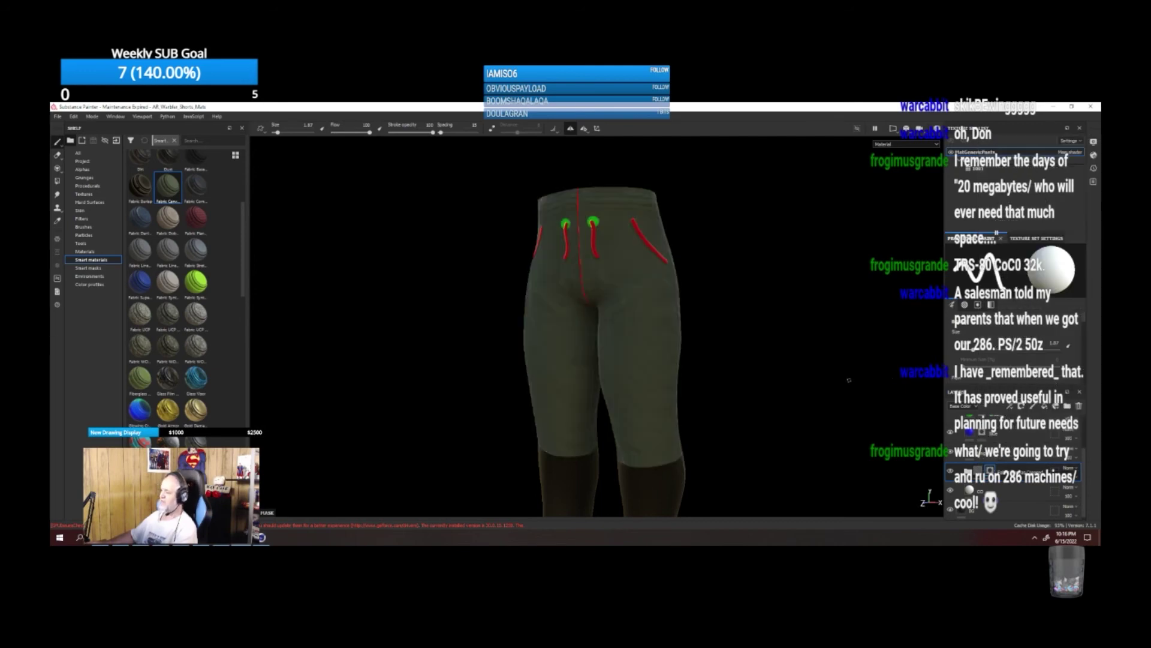
pyautogui.keyDown('alt'); pyautogui.moveTo(849, 380); pyautogui.dragTo(750, 393); pyautogui.keyUp('alt')
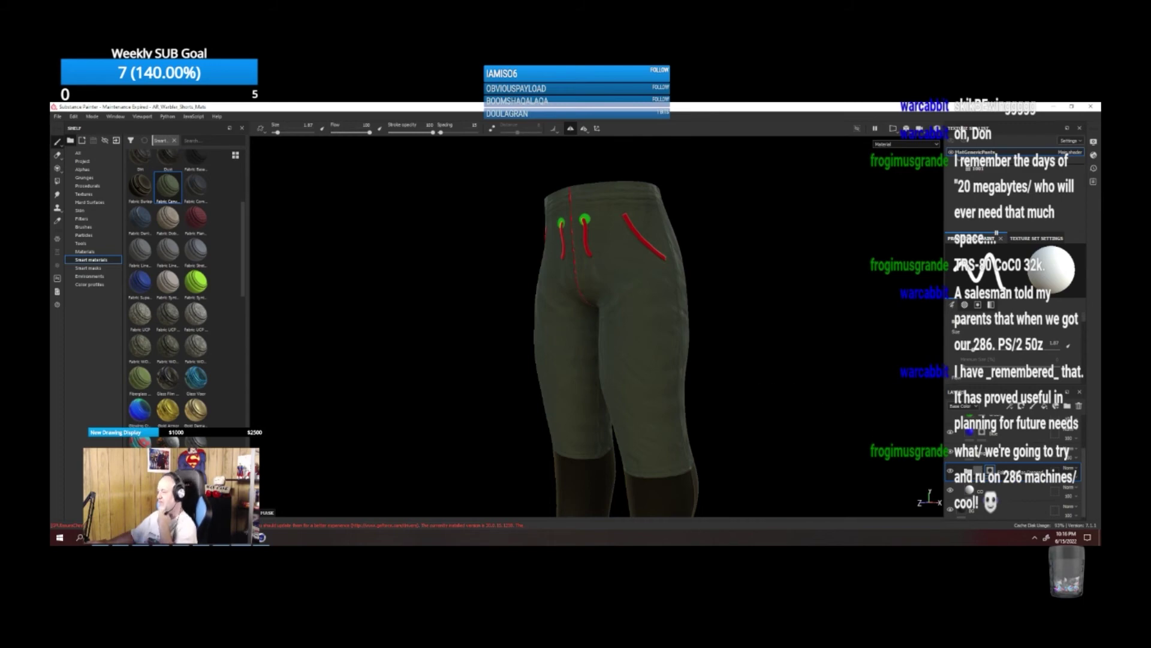
# Expand the Fabric Canvas Creased folder and increase the scale of its Folds layer.
pyautogui.click(982, 467)
pyautogui.scroll(-3, 1019, 459)
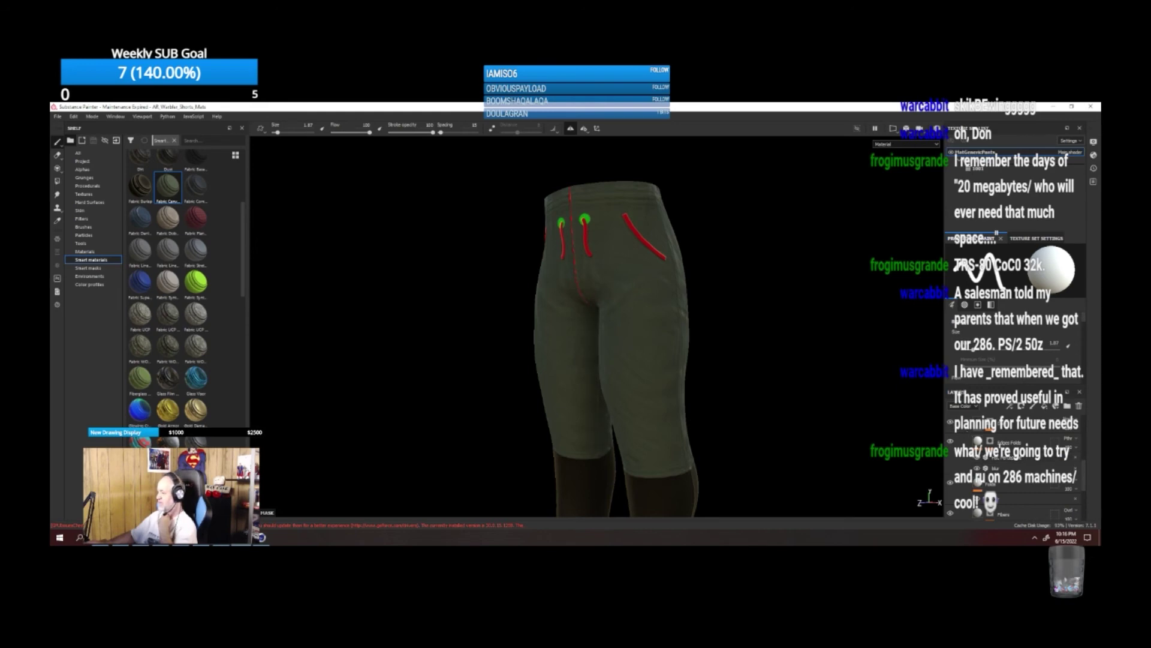
pyautogui.scroll(-2, 970, 457)
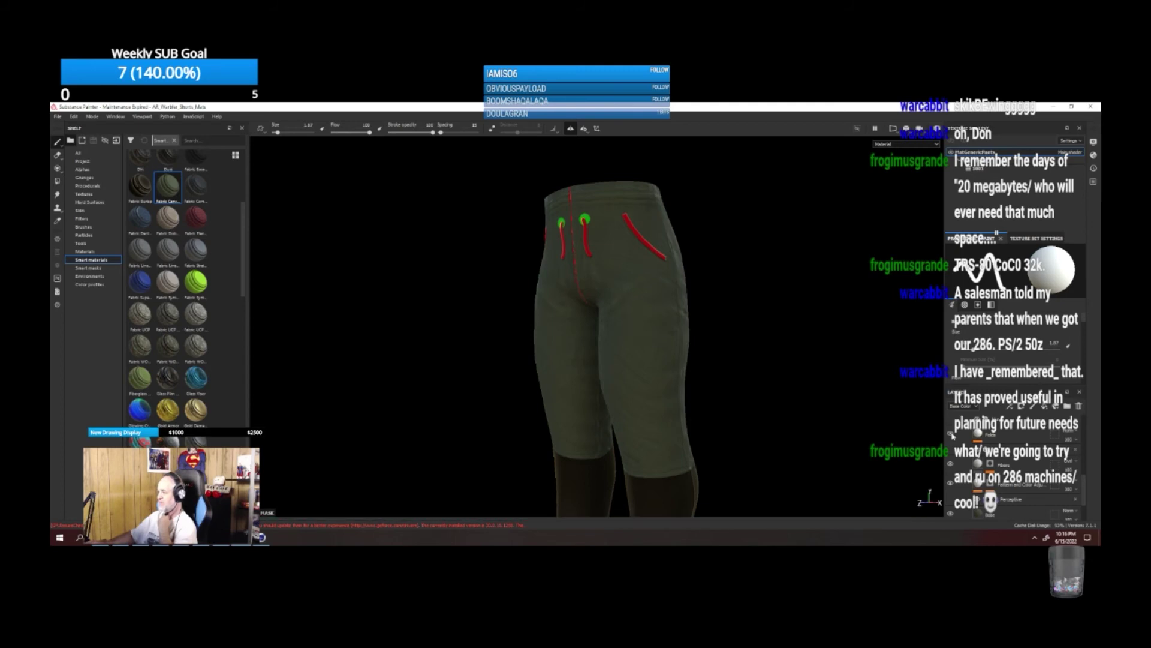
pyautogui.scroll(-2, 689, 359)
pyautogui.scroll(5, 689, 360)
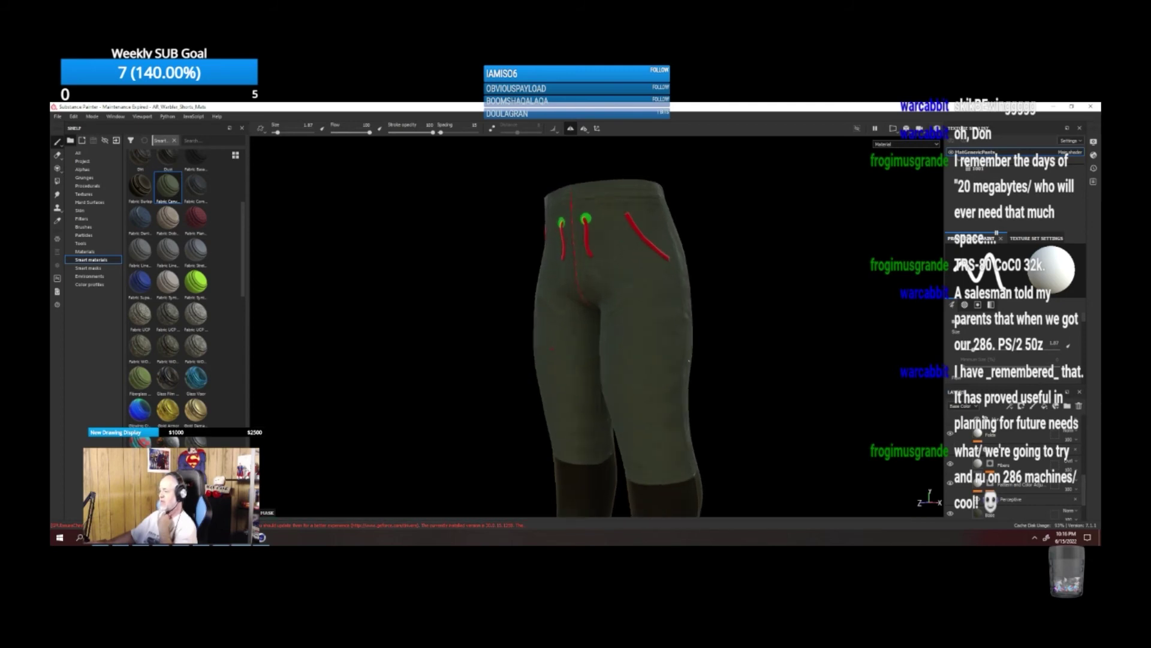
pyautogui.scroll(2, 689, 360)
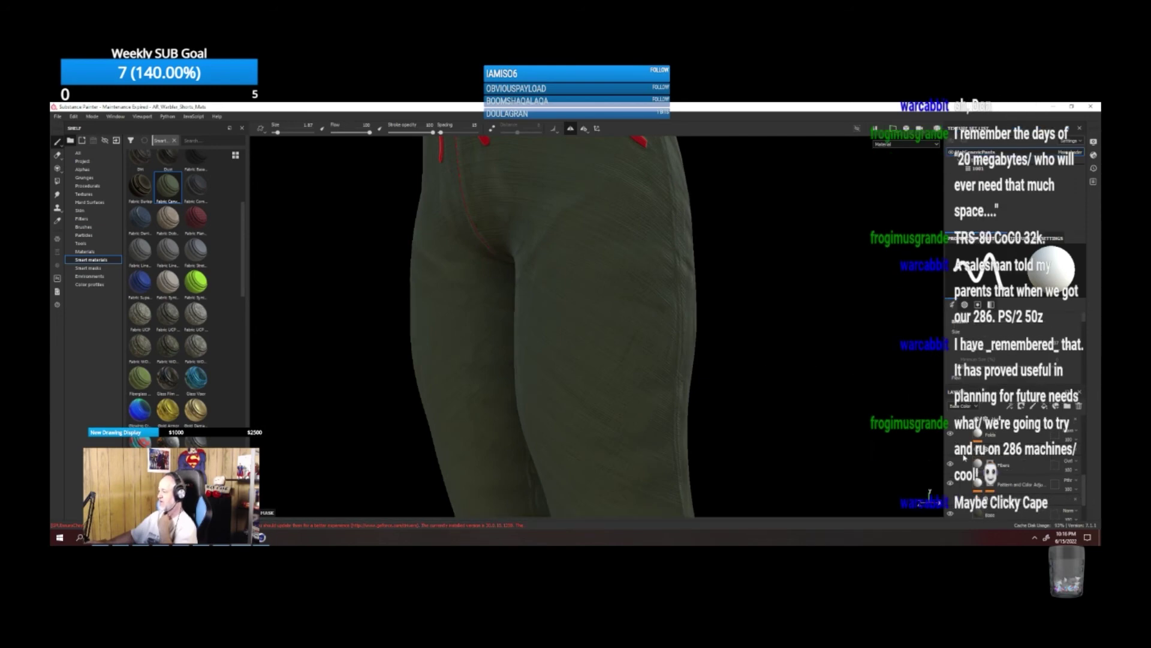
pyautogui.click(979, 434)
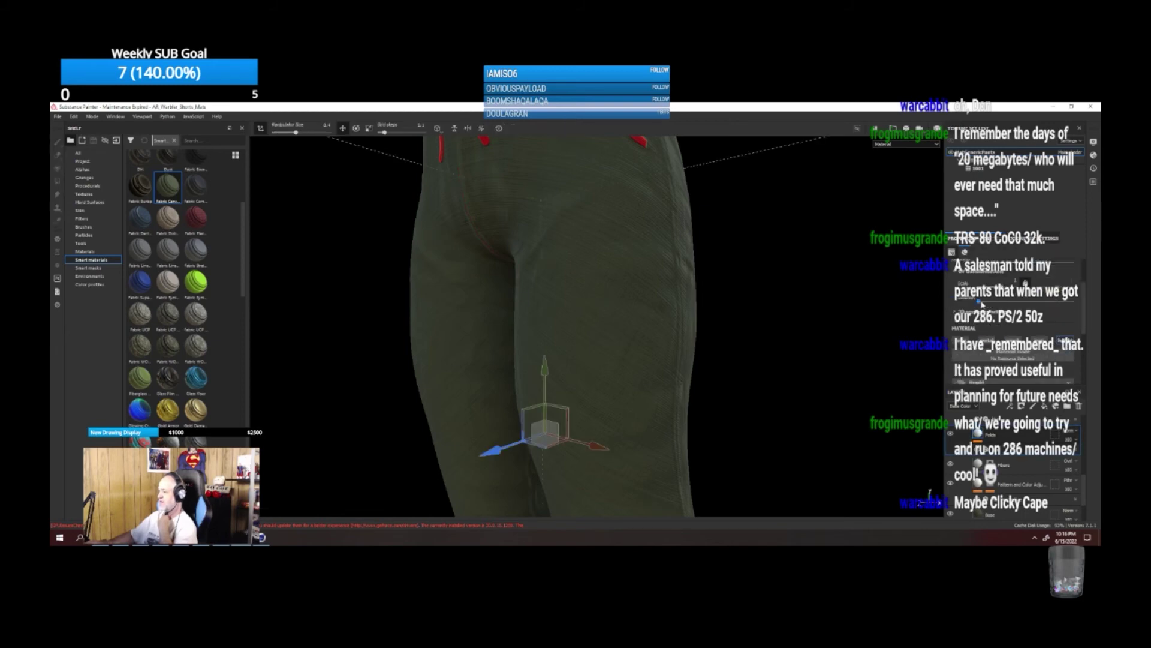
pyautogui.moveTo(981, 302); pyautogui.dragTo(1009, 303)
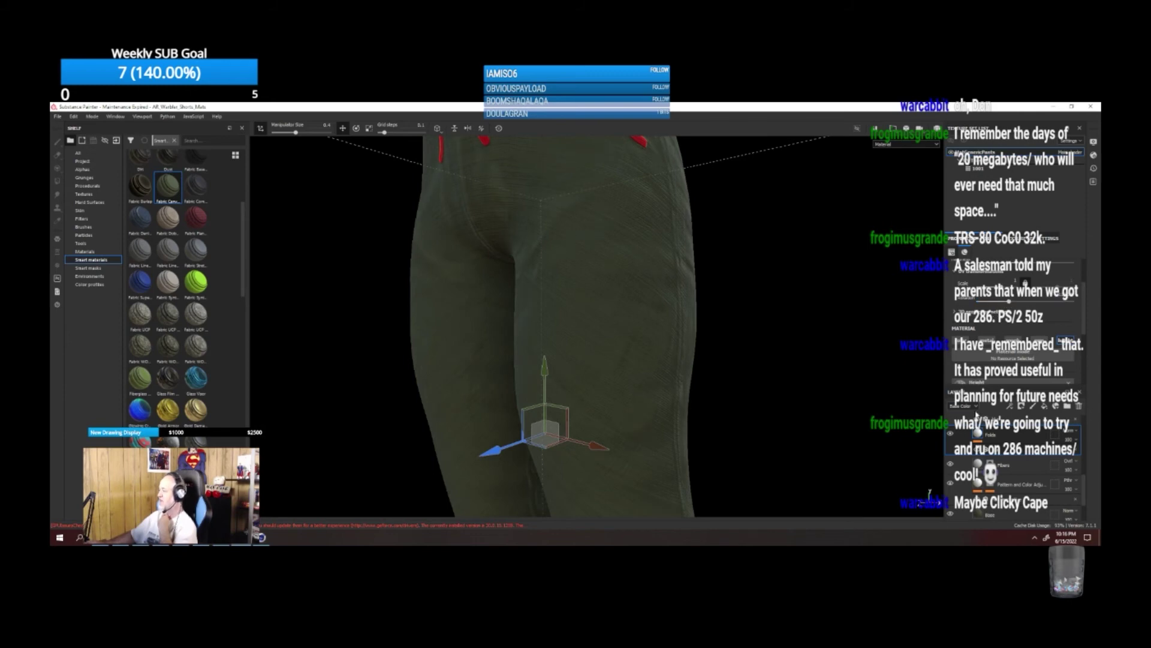
# Change the rotation of the Fibers layer in the Fabric Canvas Creased folder.
pyautogui.click(978, 466)
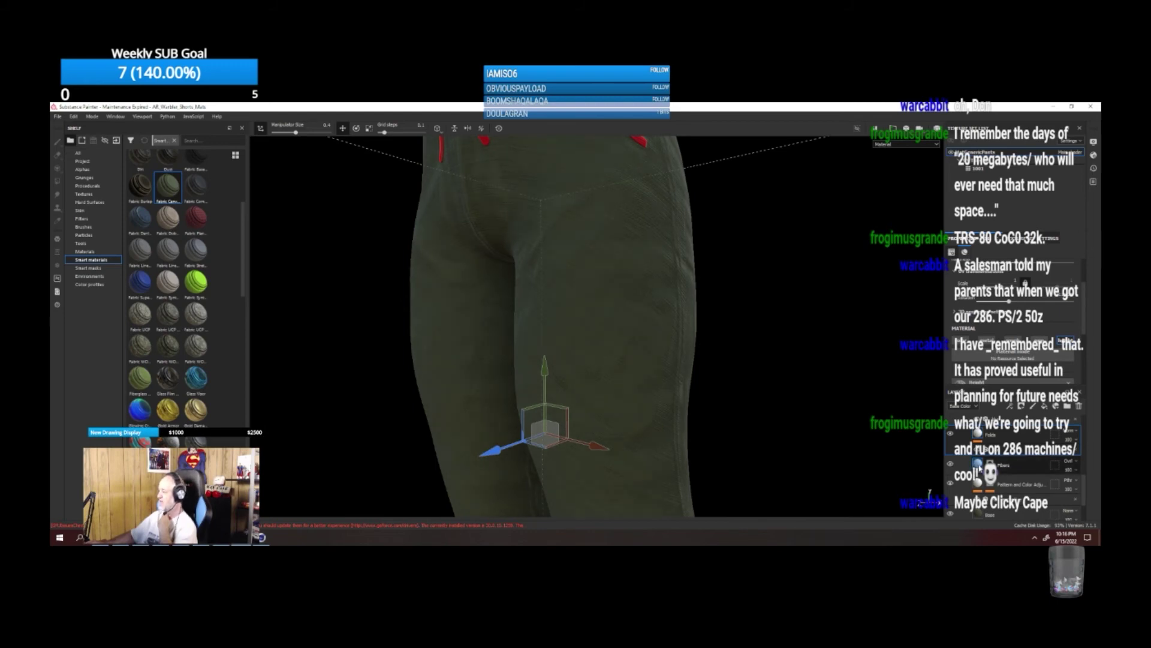
pyautogui.click(959, 467)
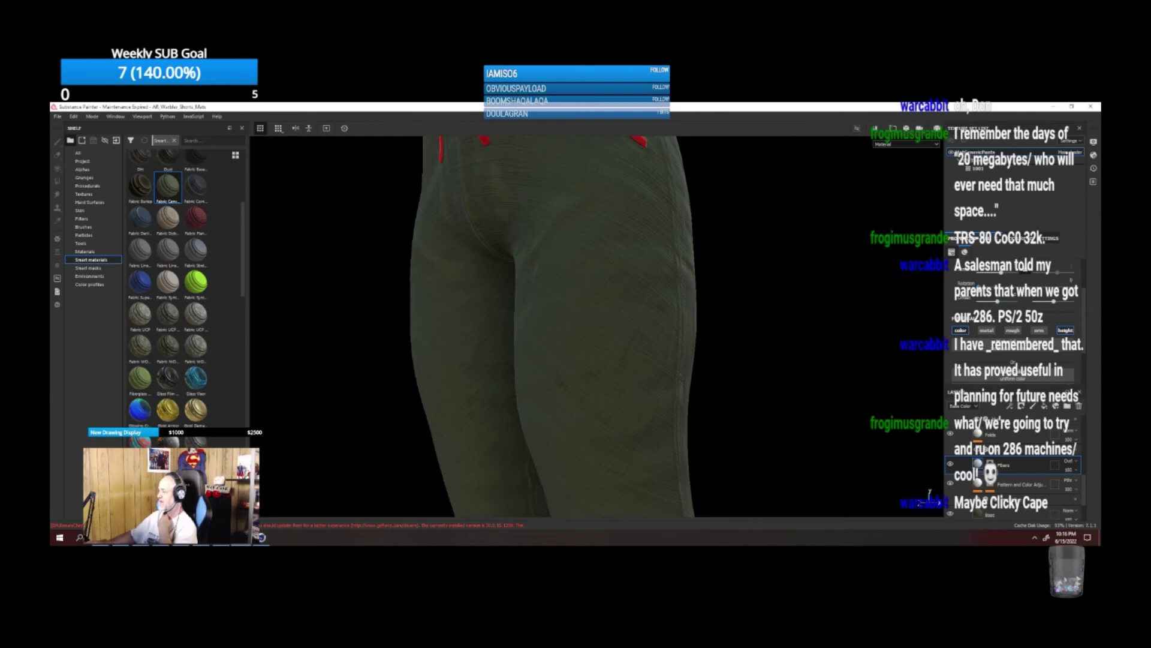
pyautogui.moveTo(978, 288); pyautogui.dragTo(1021, 289)
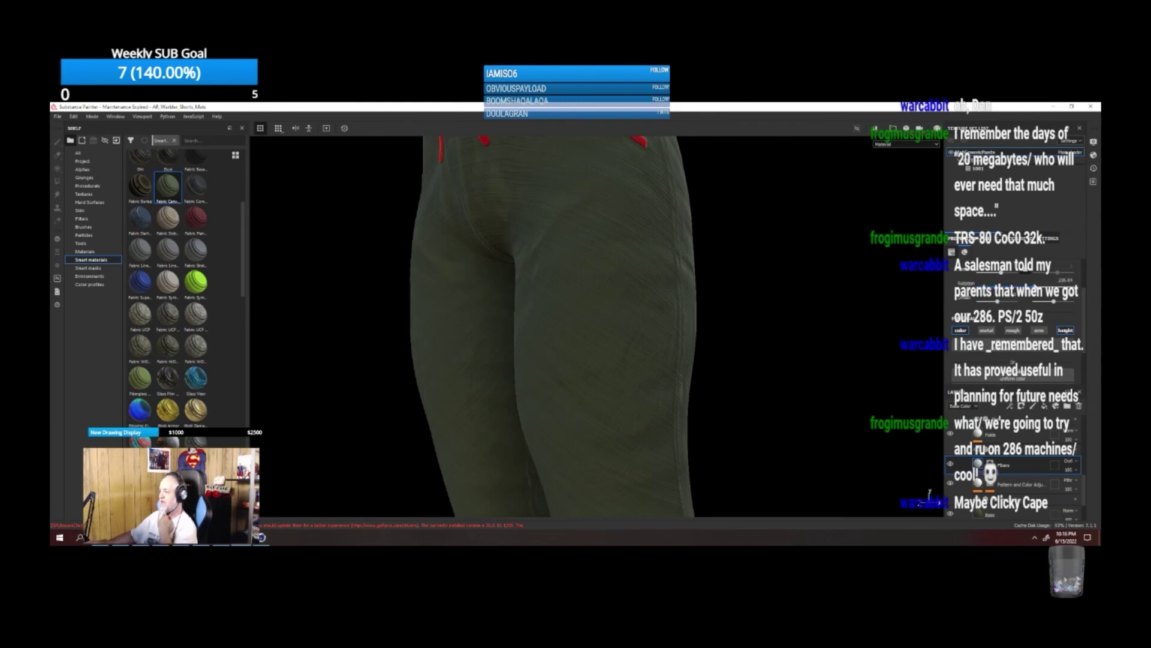
# Change the base color of the Base layer in the Fabric Canvas Creased folder to a dark blue-grey.
pyautogui.scroll(-2, 970, 438)
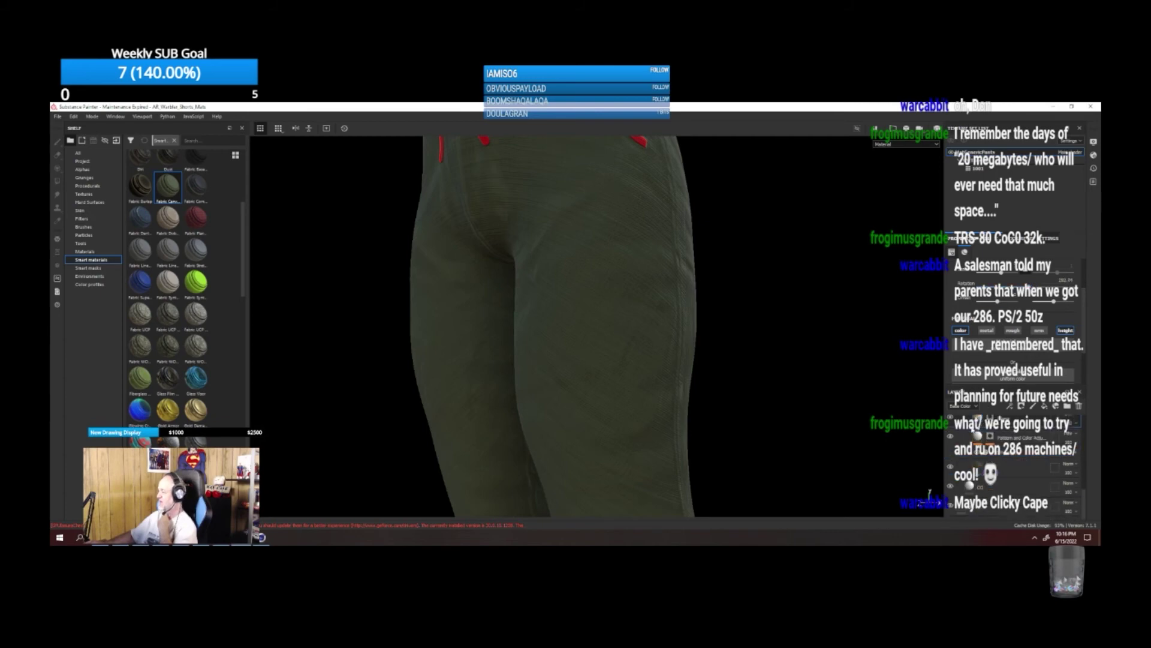
pyautogui.click(952, 437)
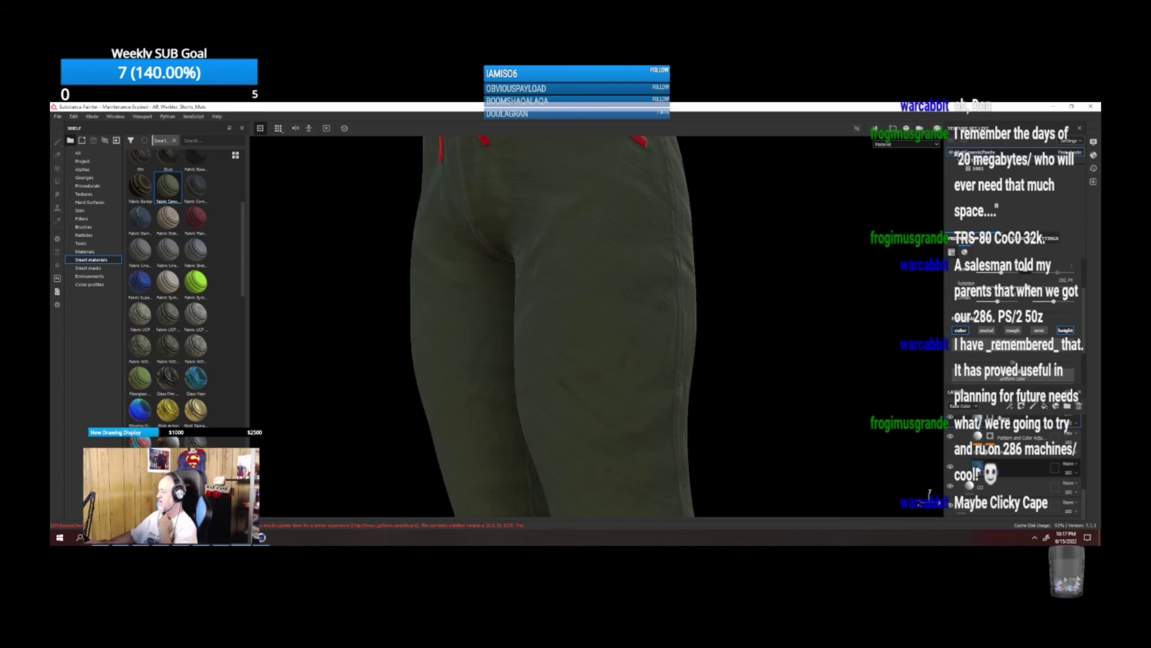
pyautogui.click(979, 468)
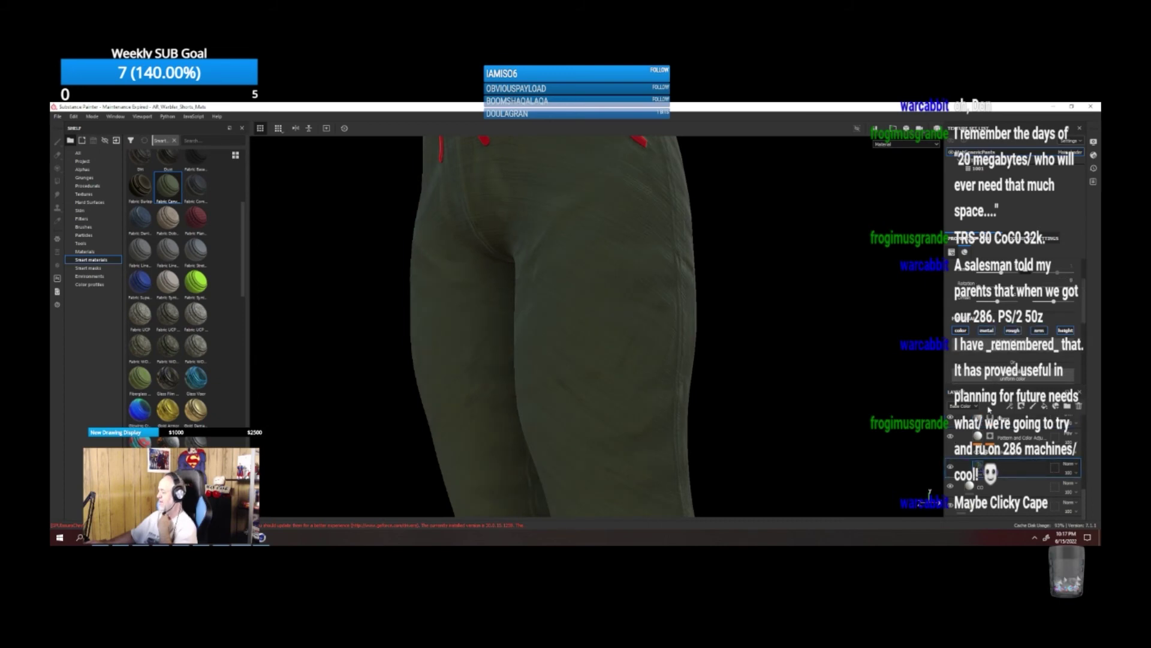
pyautogui.scroll(-3, 987, 355)
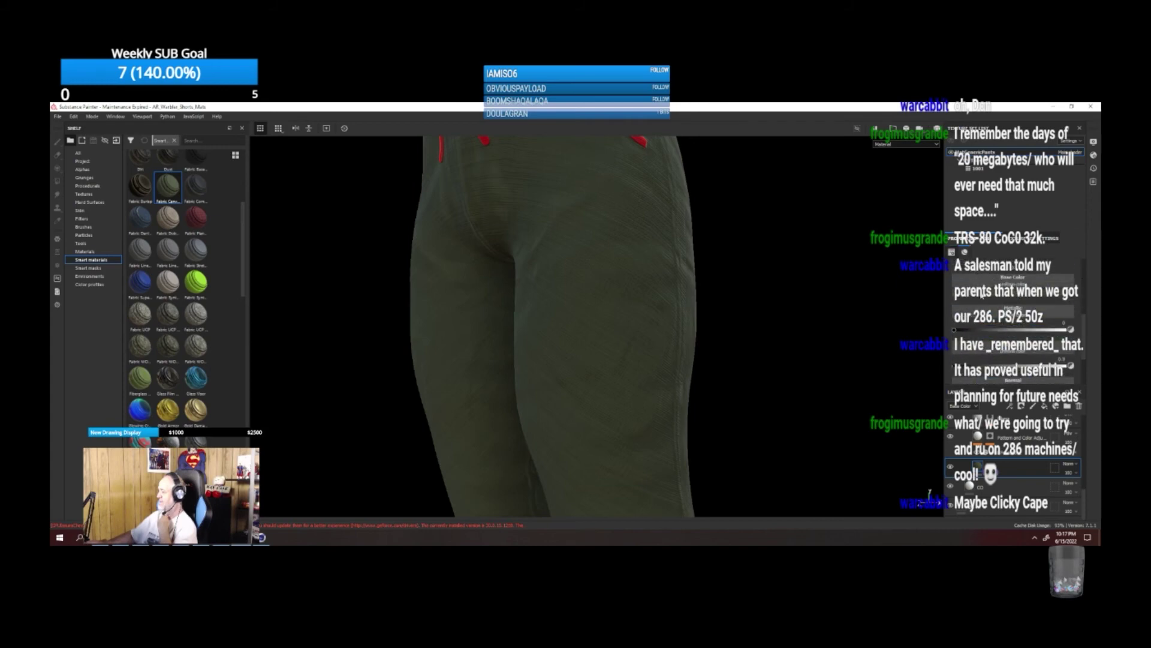
pyautogui.click(982, 293)
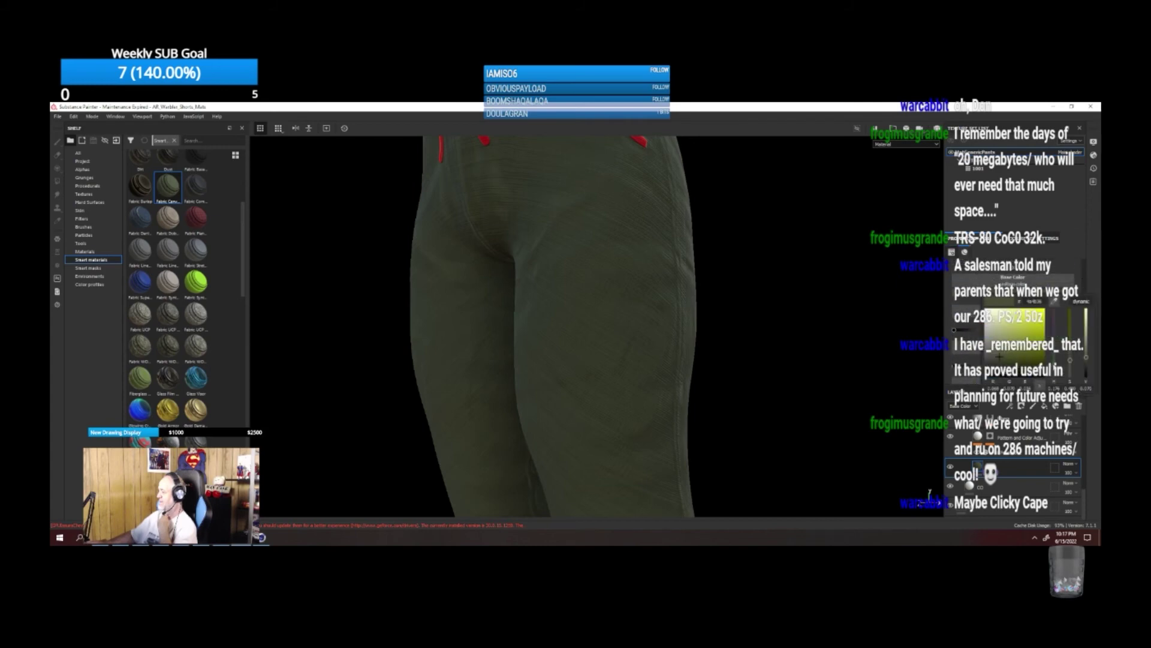
pyautogui.moveTo(1054, 365)
pyautogui.mouseDown()
pyautogui.moveTo(1054, 339)
pyautogui.moveTo(1017, 337)
pyautogui.moveTo(993, 357)
pyautogui.mouseUp()
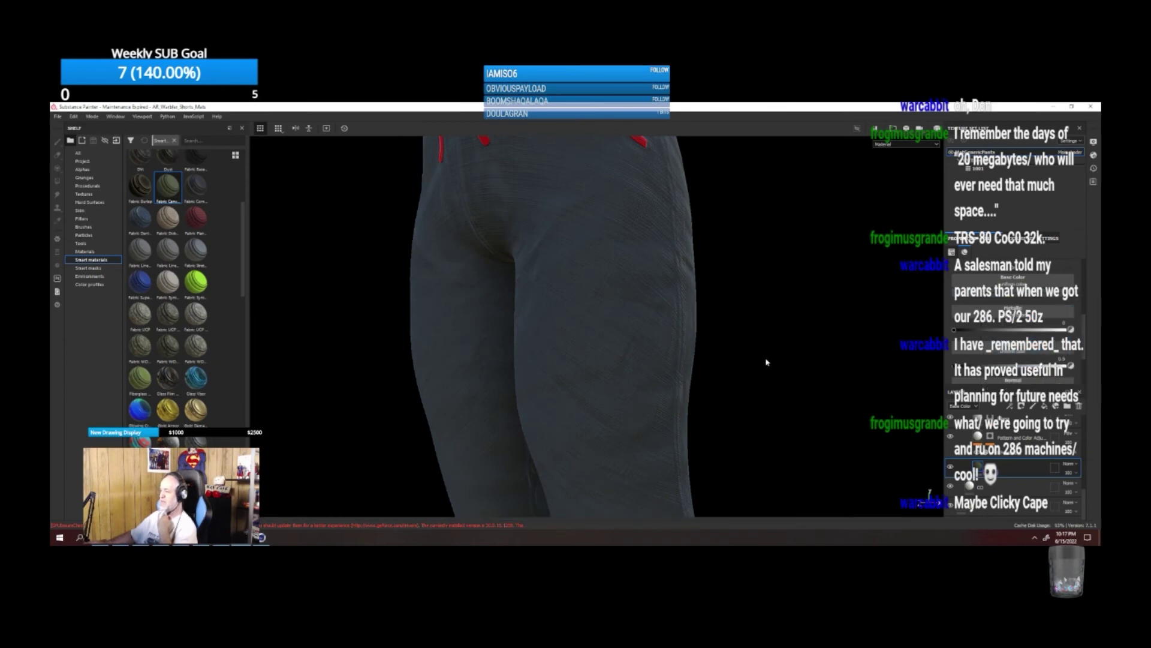
pyautogui.scroll(-5, 766, 363)
pyautogui.scroll(-1, 767, 362)
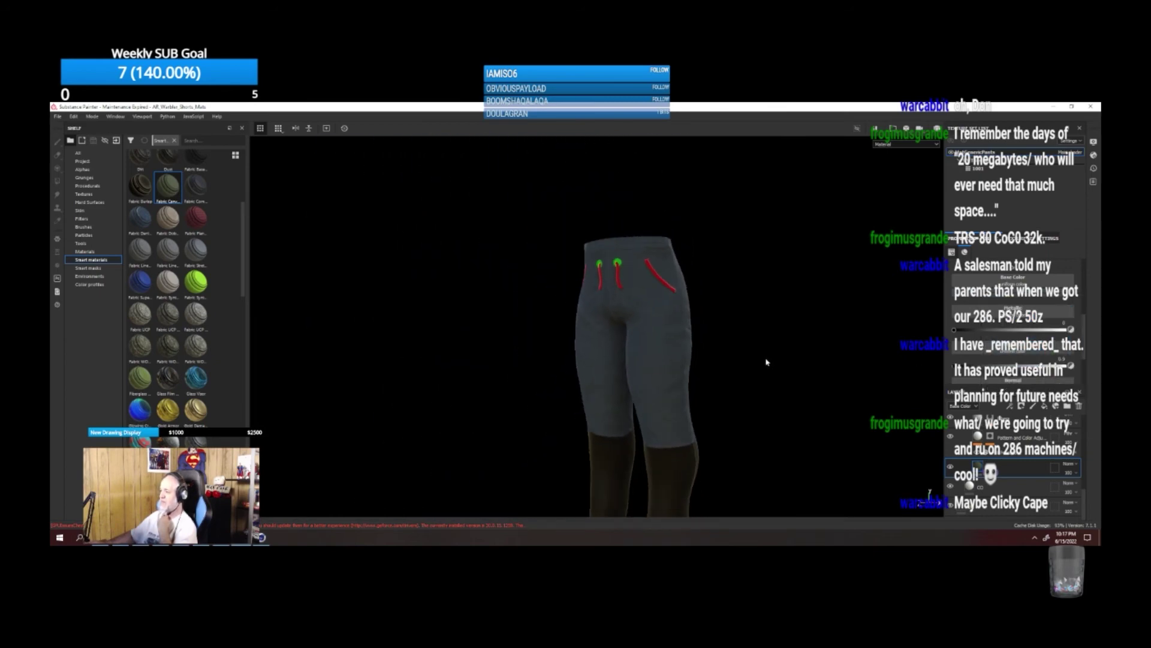
# Select the Green fill layer that colors the drawstring eyelets.
pyautogui.scroll(2, 758, 361)
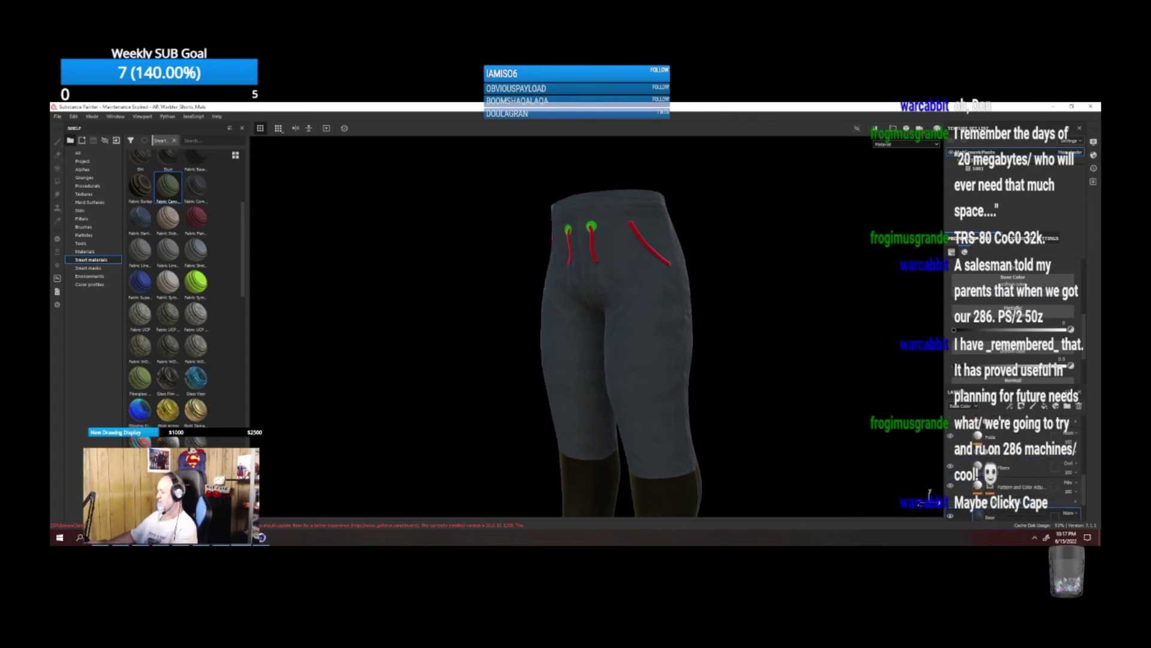
pyautogui.scroll(3, 1014, 467)
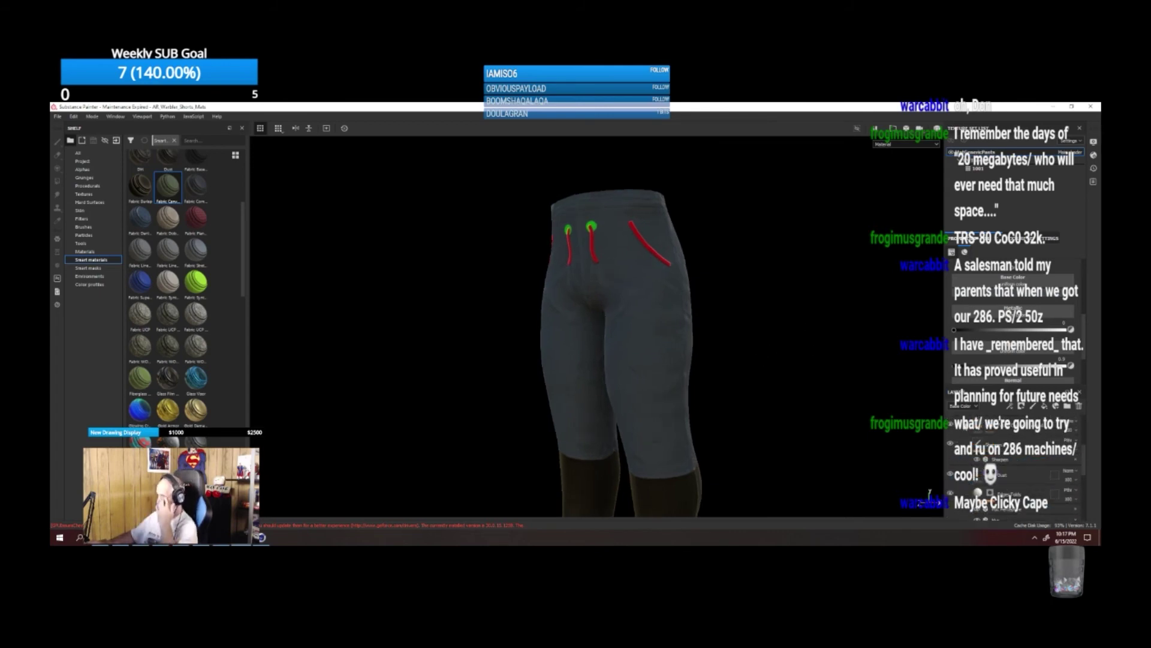
pyautogui.scroll(4, 954, 449)
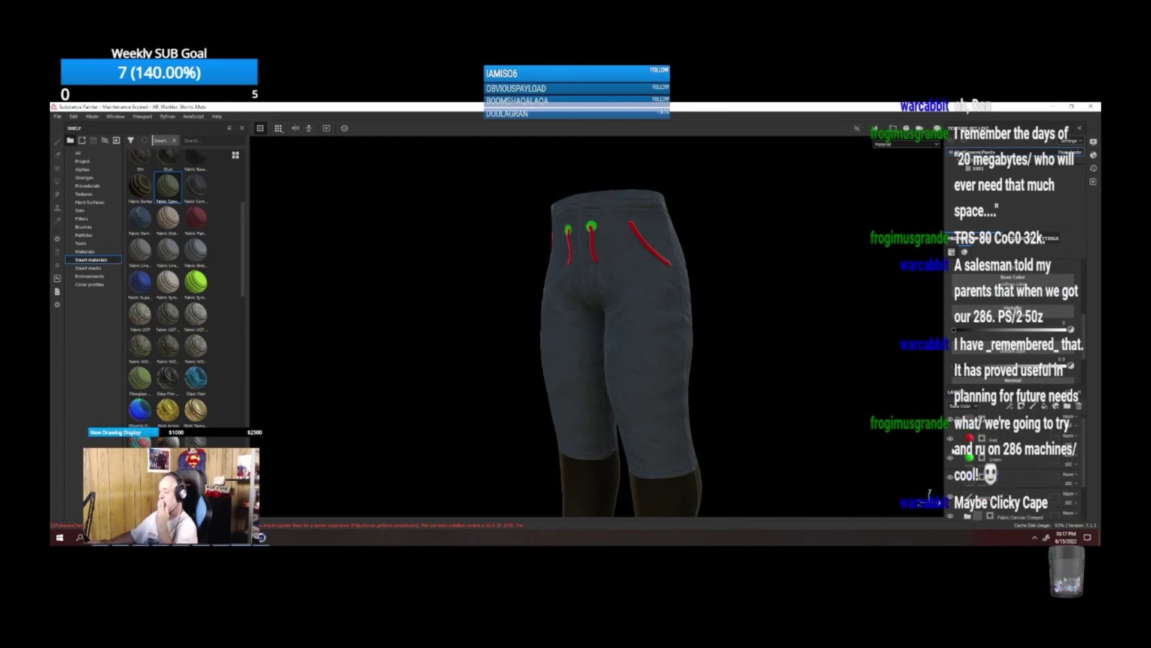
pyautogui.click(1002, 439)
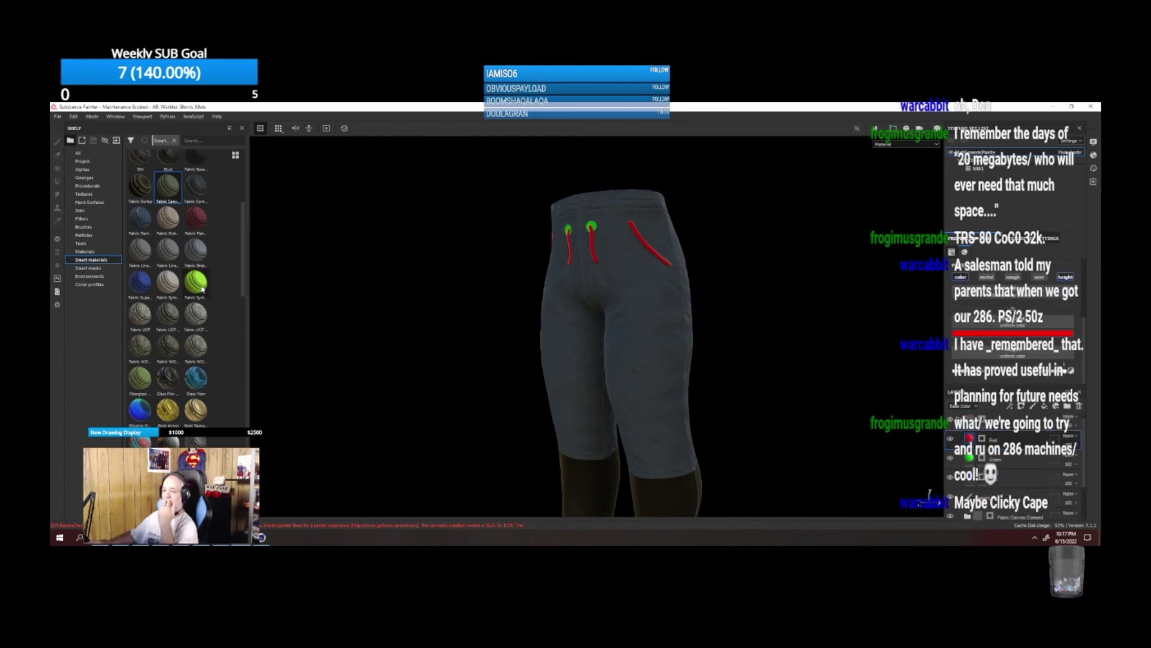
pyautogui.moveTo(197, 288)
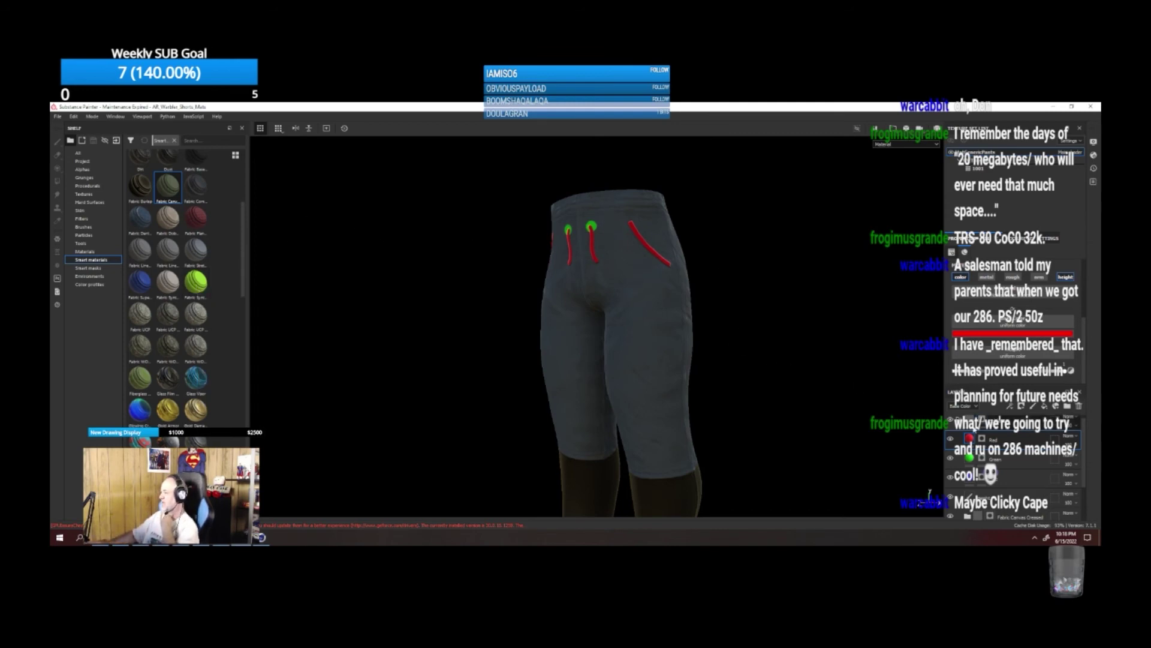
pyautogui.click(971, 458)
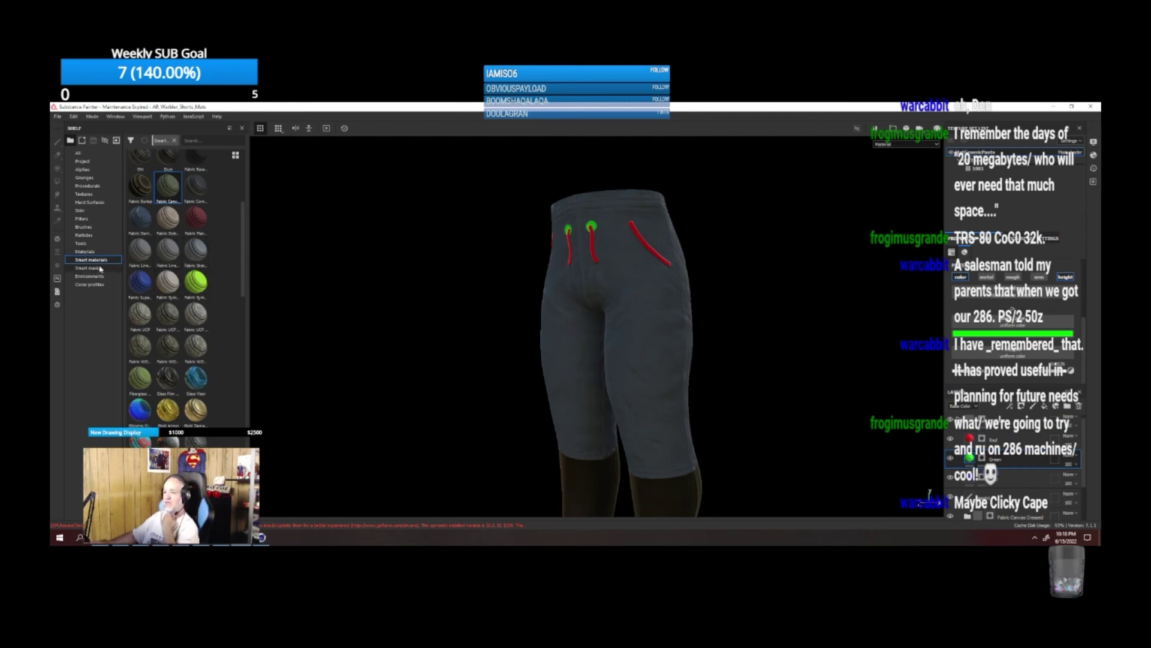
# Try aluminium materials on the Green layer's drawstring eyelets, and undo them to restore the plain green fill.
pyautogui.click(85, 252)
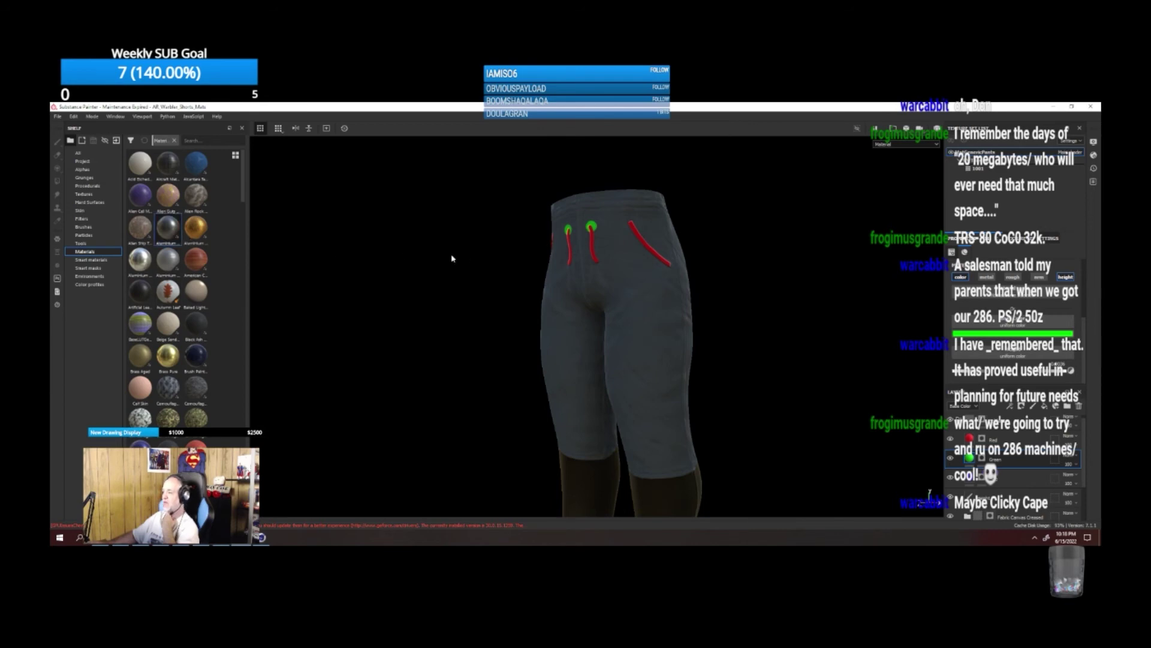
pyautogui.scroll(-2, 588, 228)
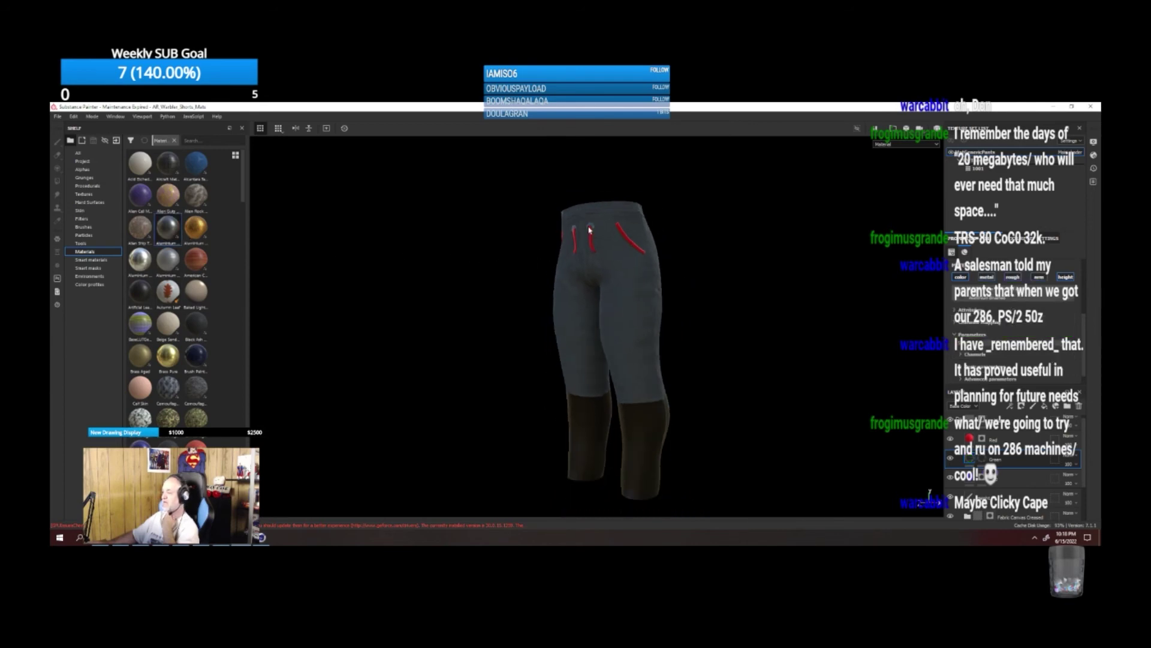
pyautogui.scroll(3, 590, 228)
pyautogui.scroll(3, 592, 226)
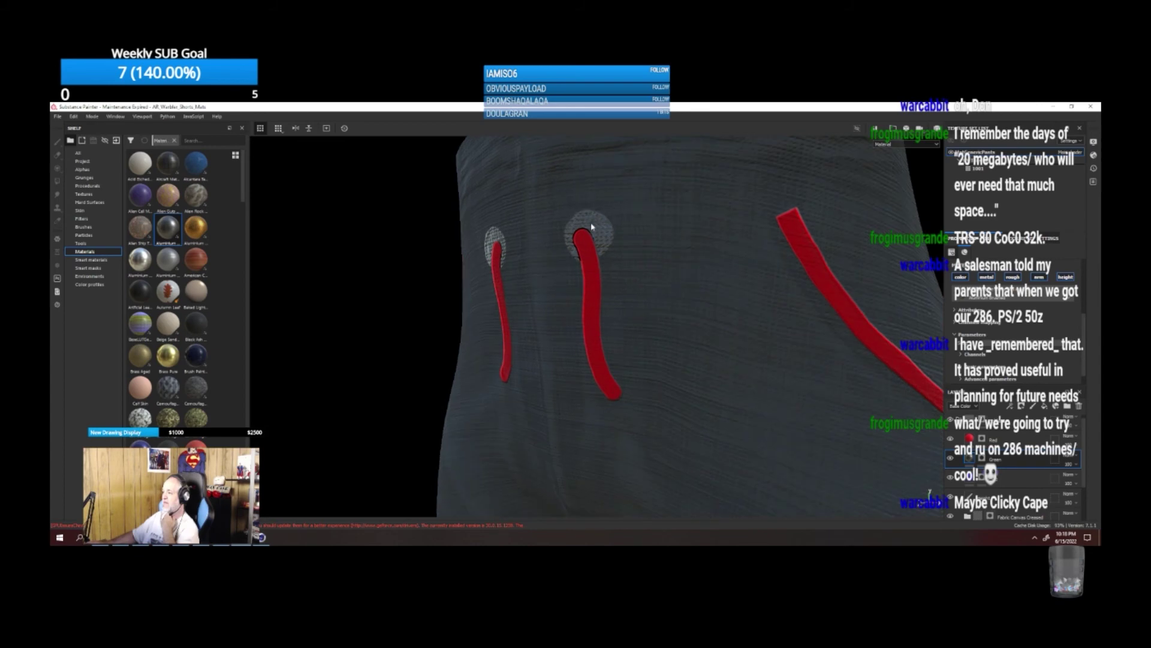
pyautogui.scroll(-5, 591, 227)
pyautogui.click(144, 262)
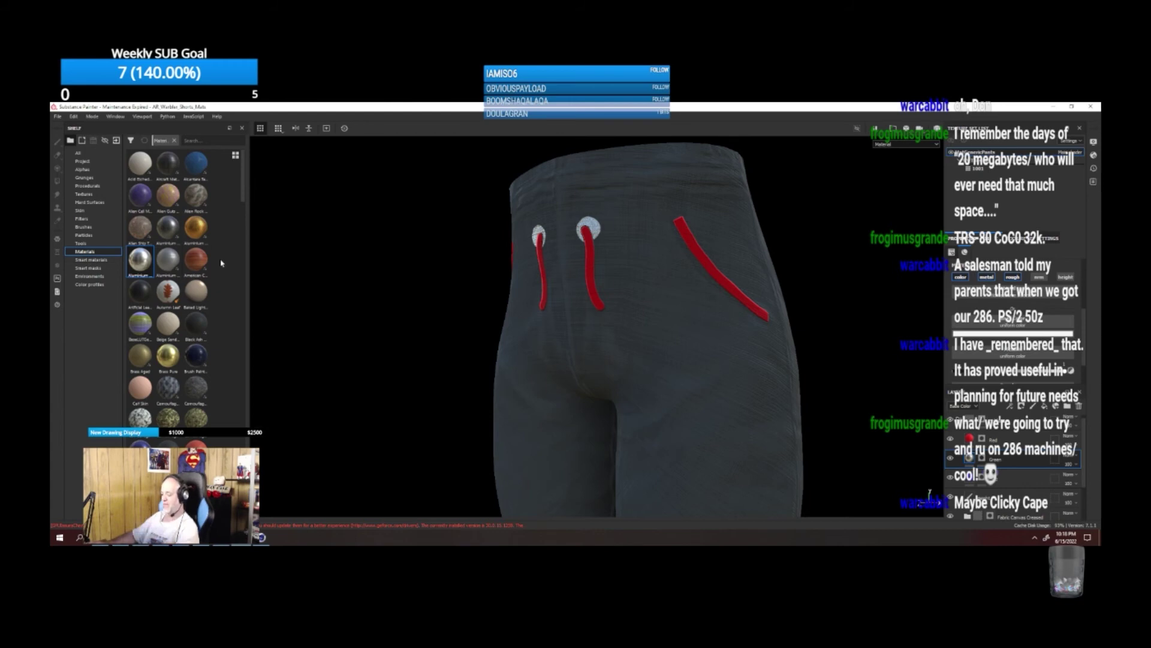
pyautogui.hotkey('ctrl', 'z')
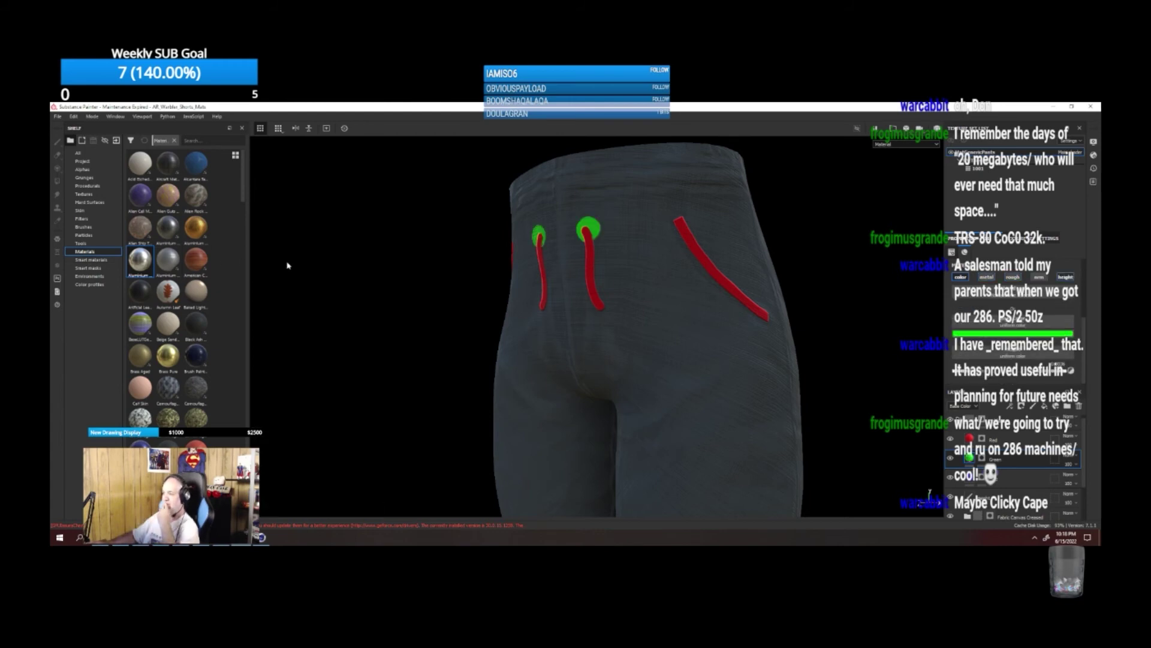
# Set the base color of the Green layer to near-black.
pyautogui.click(1014, 333)
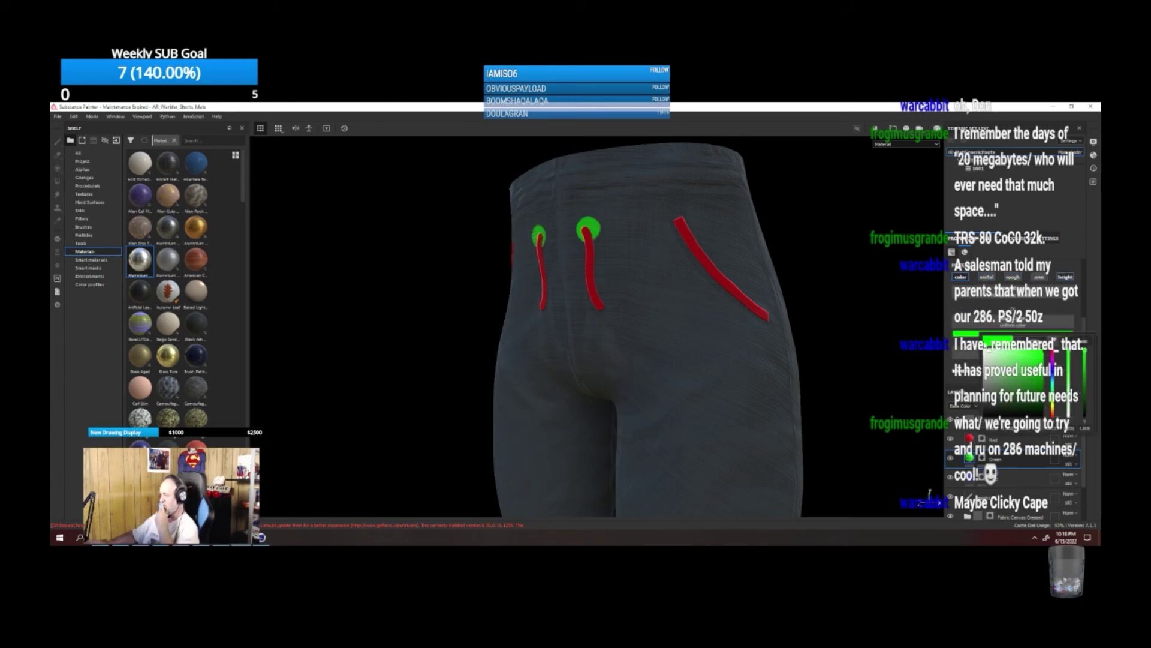
pyautogui.moveTo(997, 388); pyautogui.dragTo(983, 403)
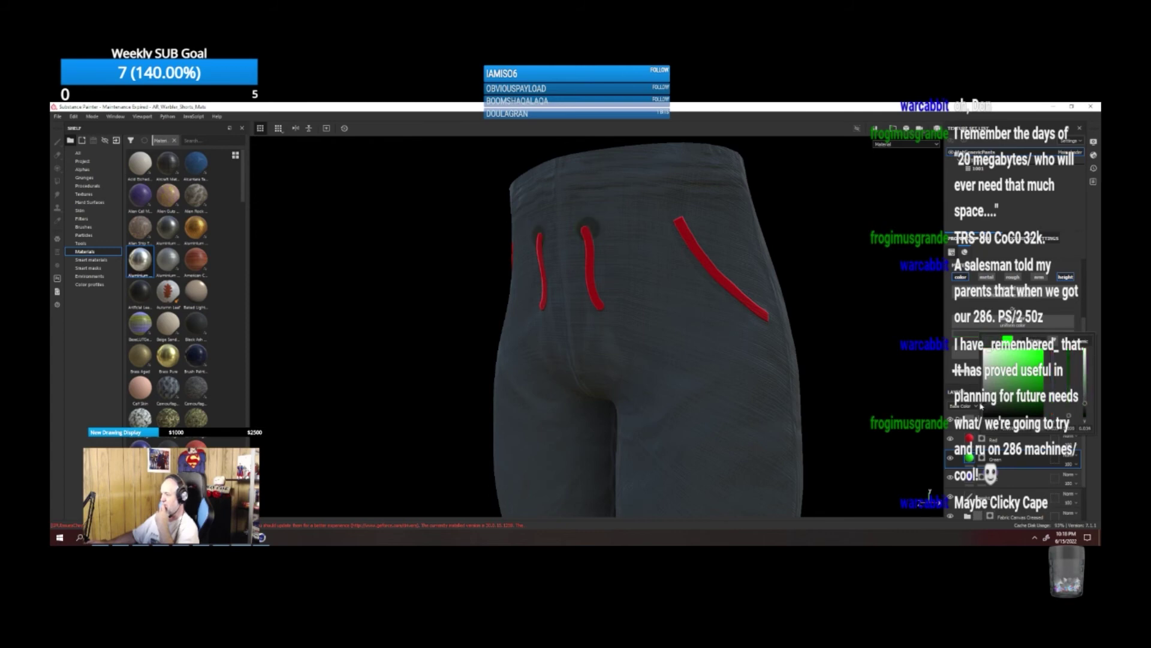
pyautogui.click(1020, 462)
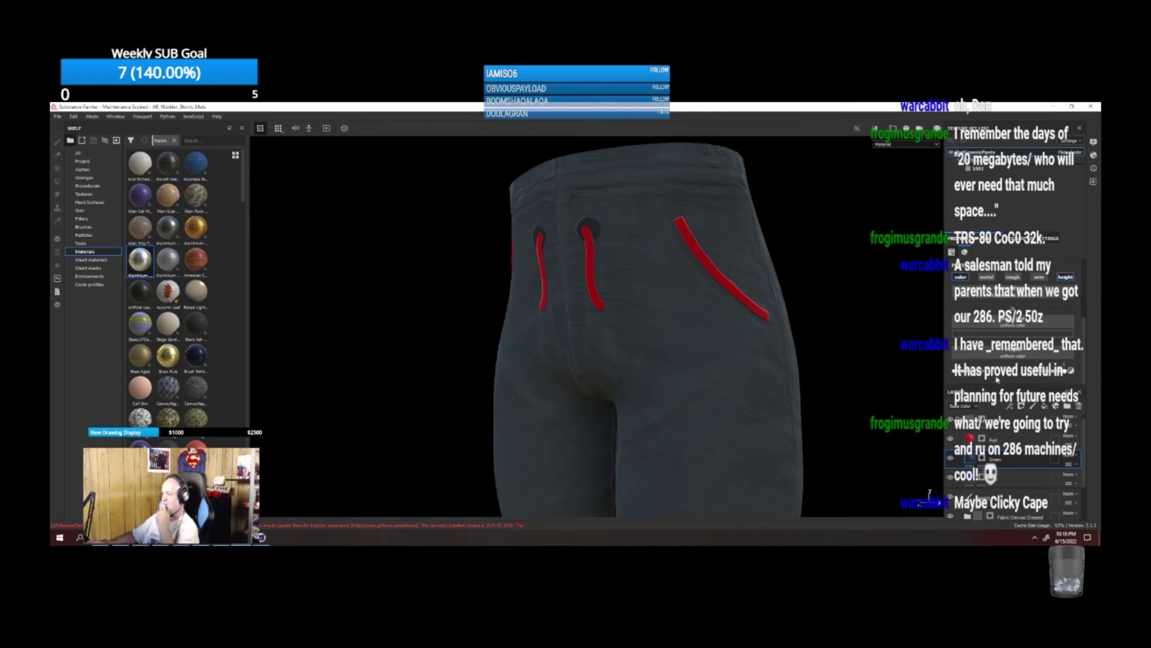
# Apply the Rope Jute material to the Red fill layer that colors the drawstrings and pocket trim.
pyautogui.click(993, 438)
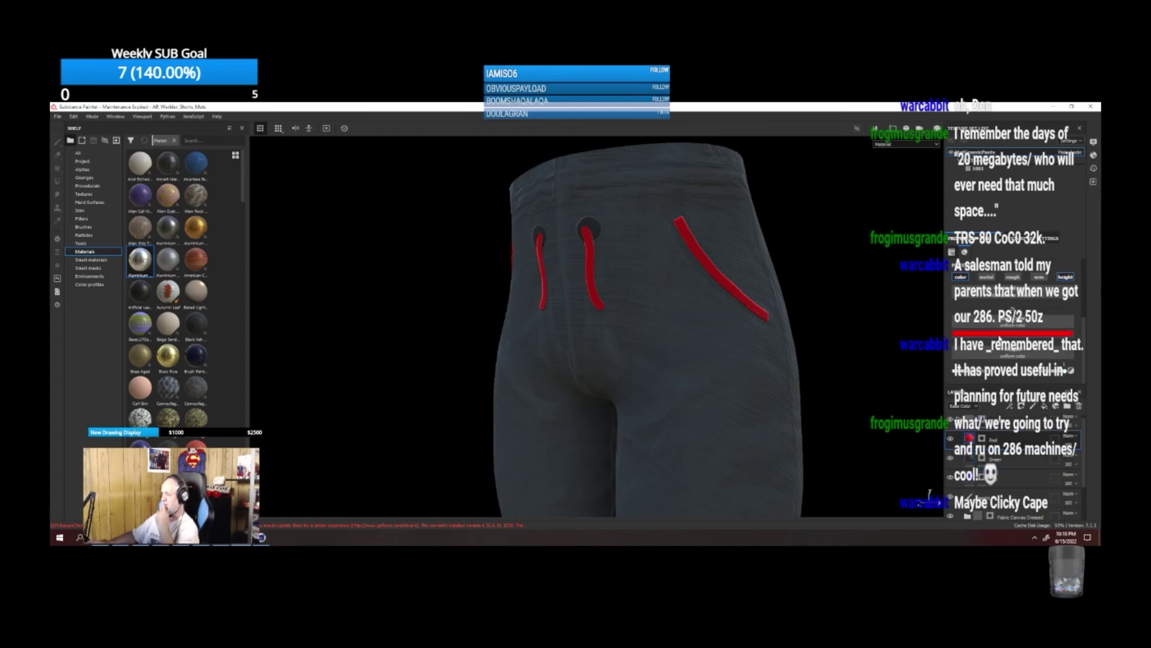
pyautogui.click(998, 336)
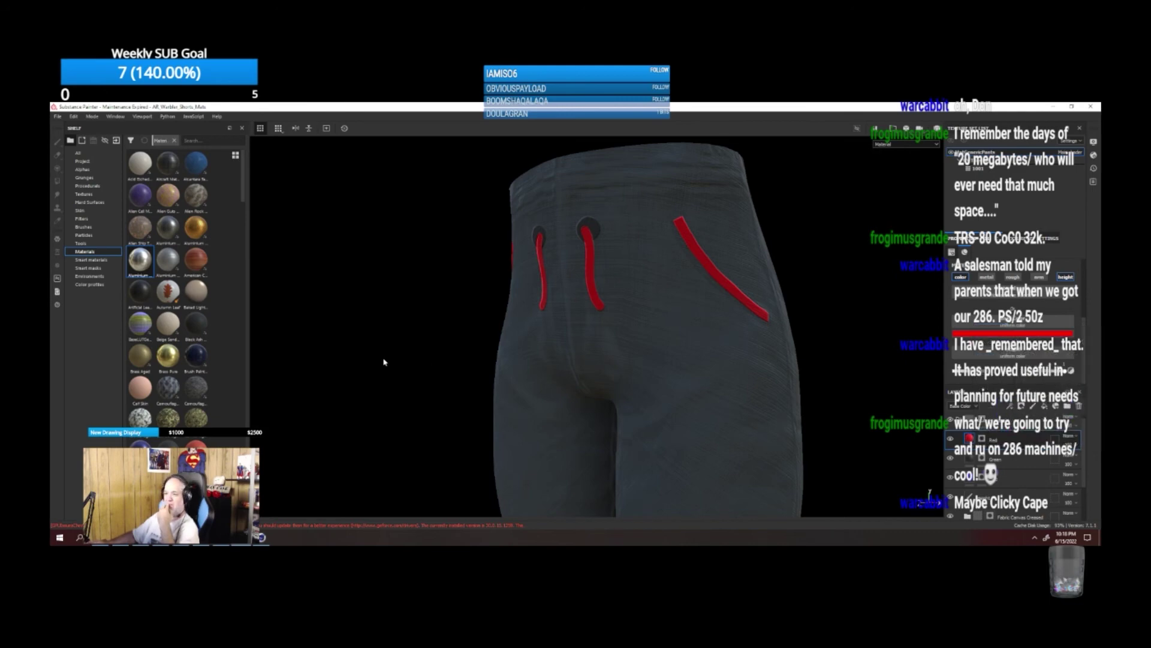
pyautogui.scroll(-5, 168, 276)
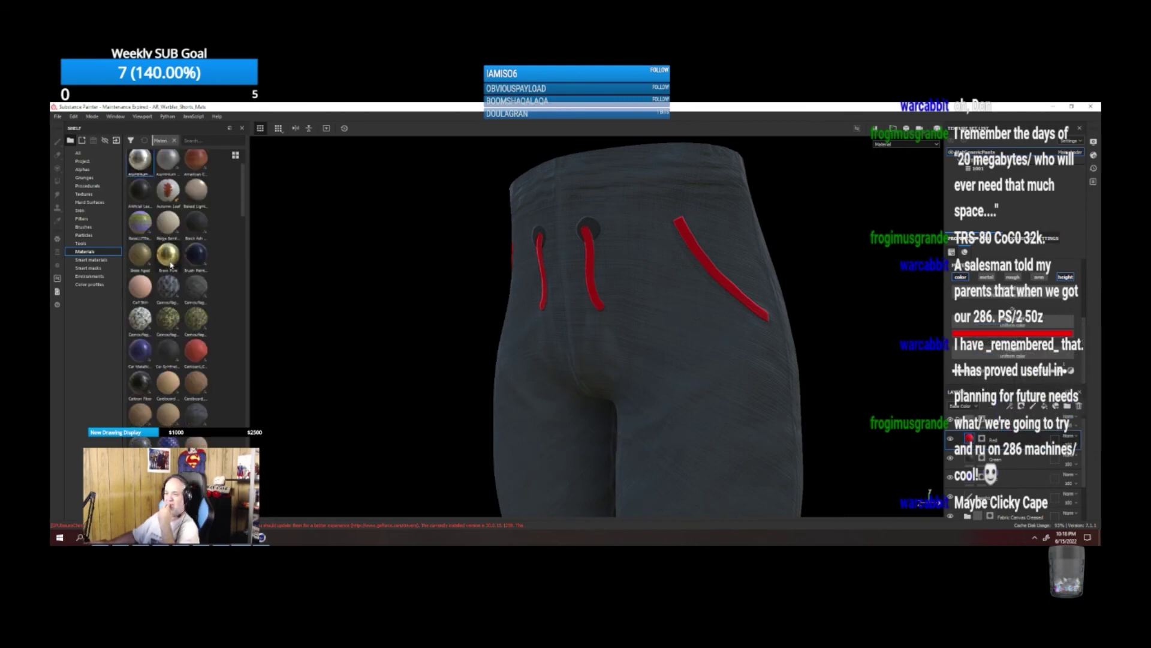
pyautogui.scroll(-10, 171, 265)
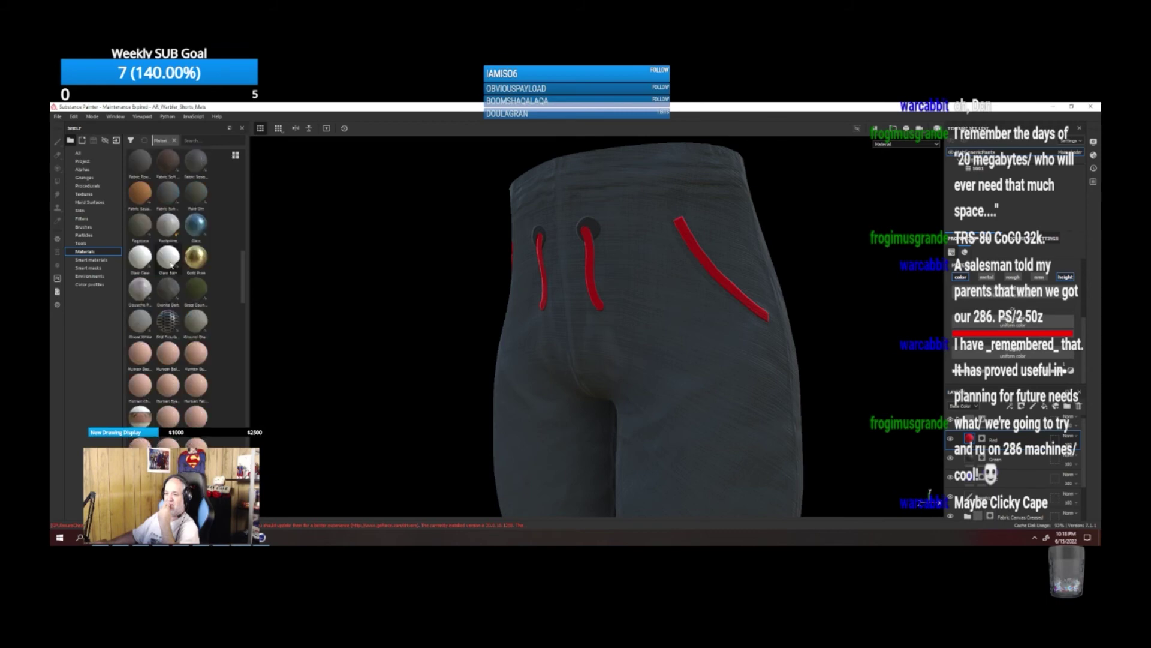
pyautogui.scroll(-5, 170, 262)
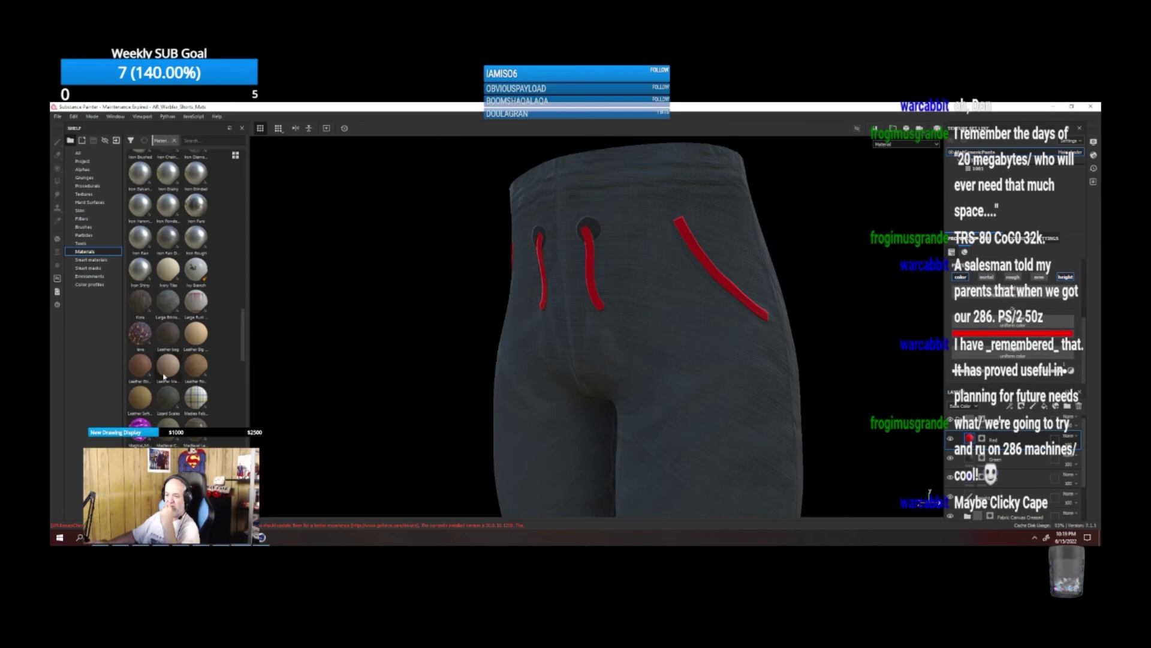
pyautogui.scroll(-3, 162, 377)
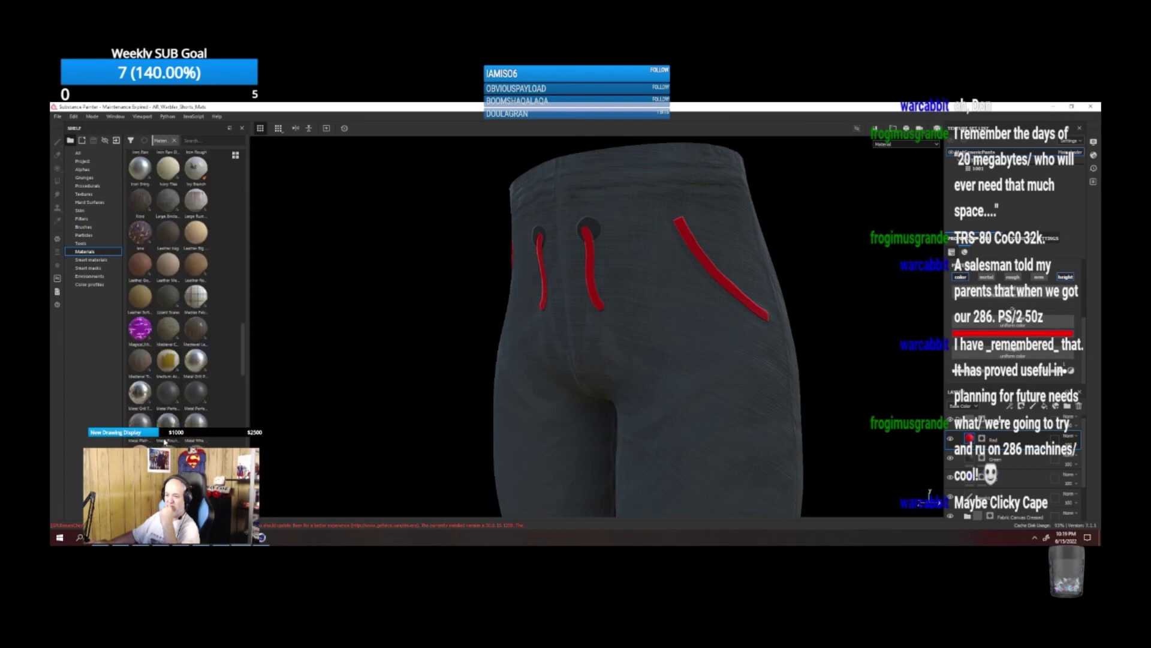
pyautogui.scroll(-6, 173, 420)
pyautogui.scroll(-3, 163, 441)
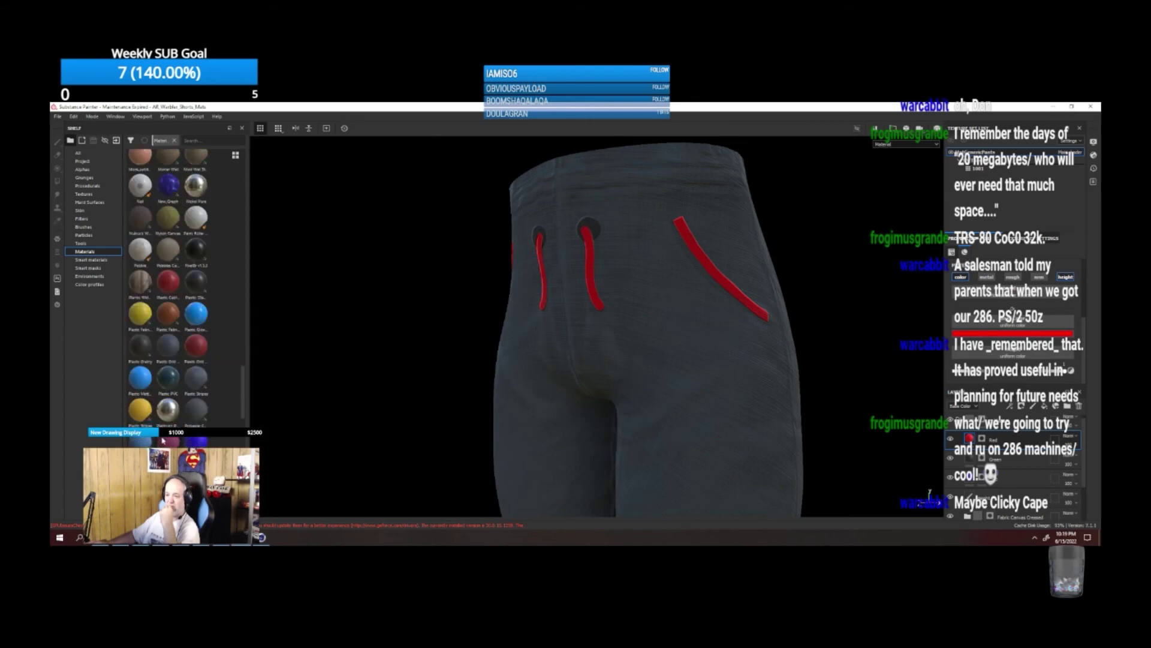
pyautogui.scroll(-6, 162, 440)
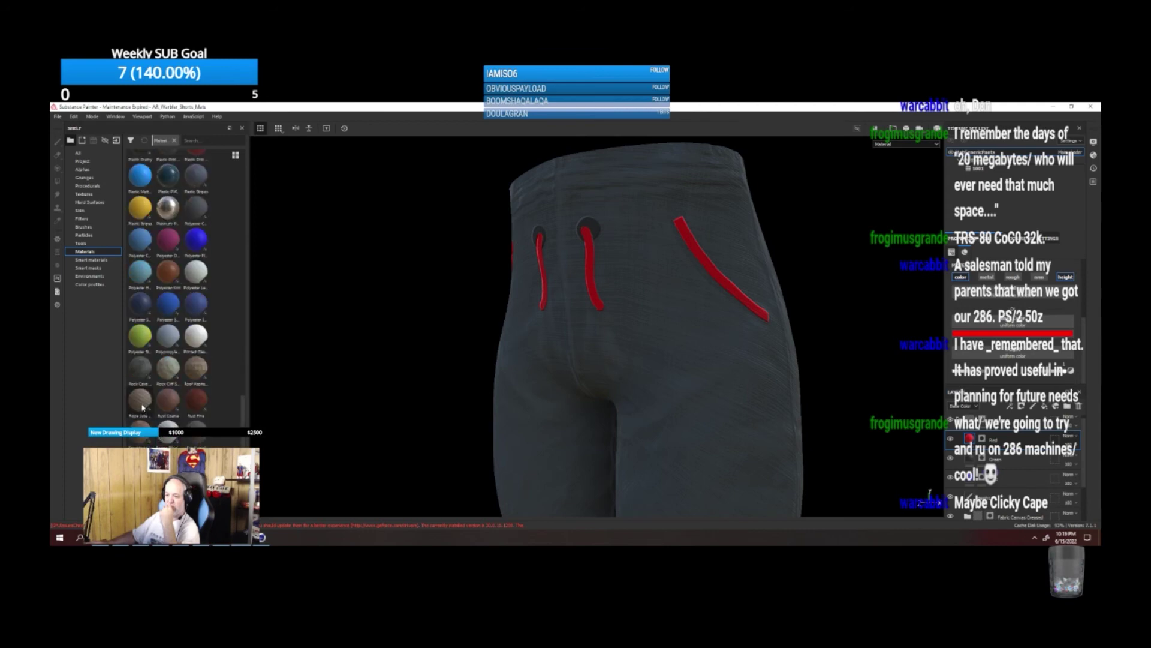
pyautogui.moveTo(139, 399); pyautogui.dragTo(480, 326)
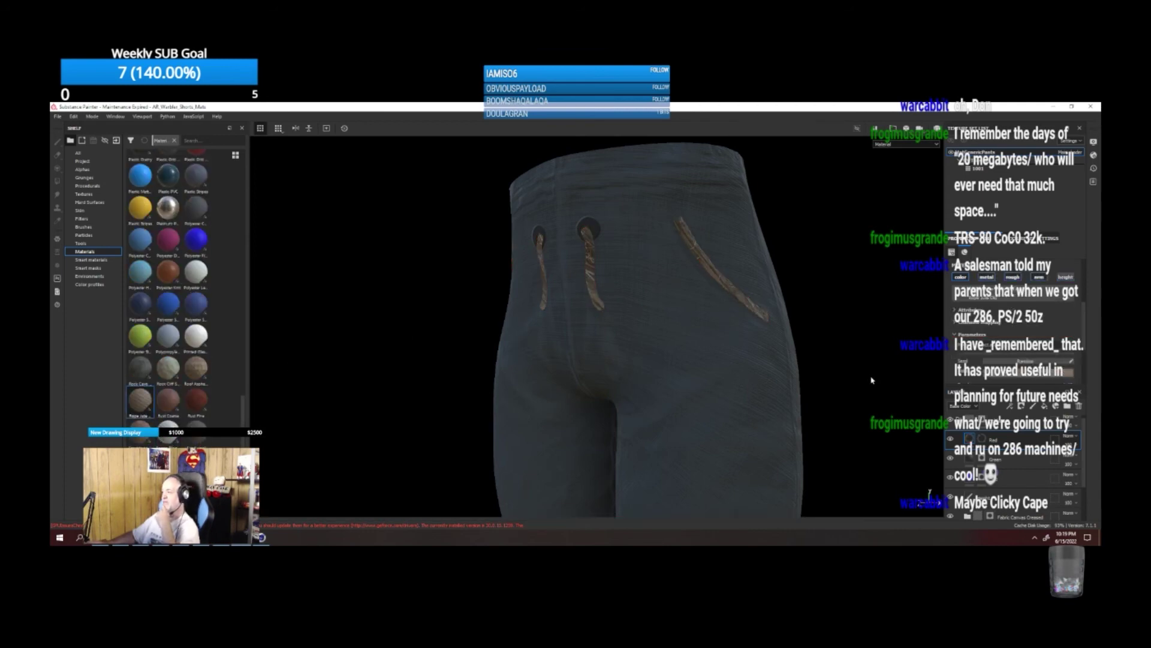
# Adjust the UV scale and rotation of the Red layer's rope material so its twist follows the drawstrings and pocket trim.
pyautogui.scroll(3, 987, 329)
pyautogui.scroll(2, 988, 328)
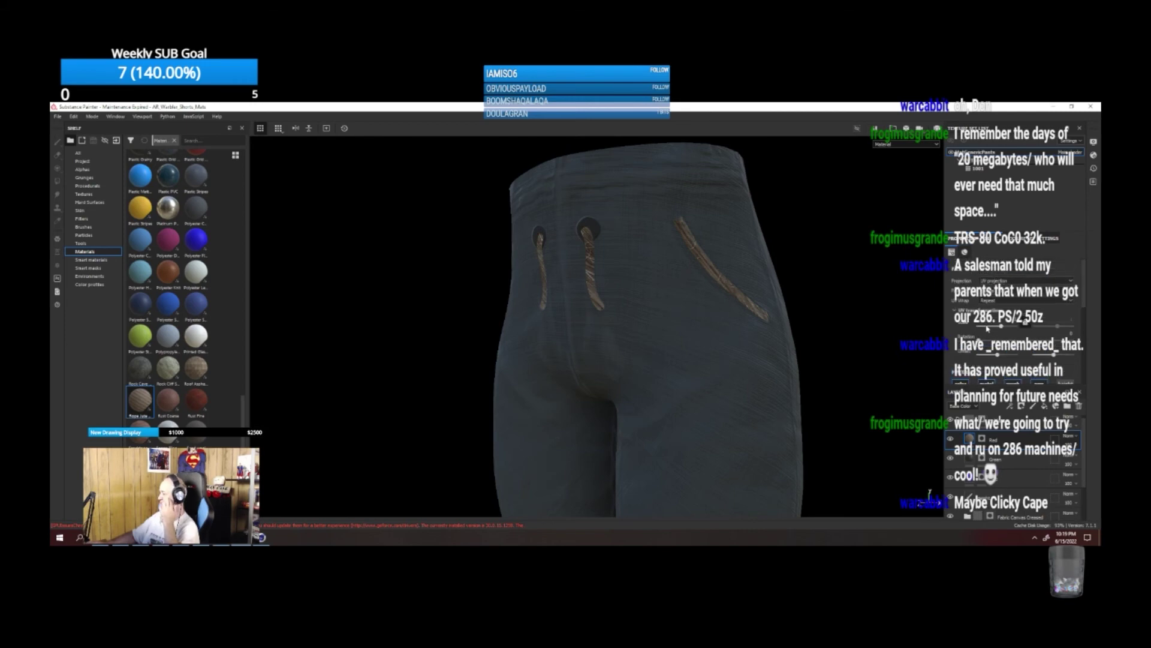
pyautogui.moveTo(983, 341); pyautogui.dragTo(1007, 329)
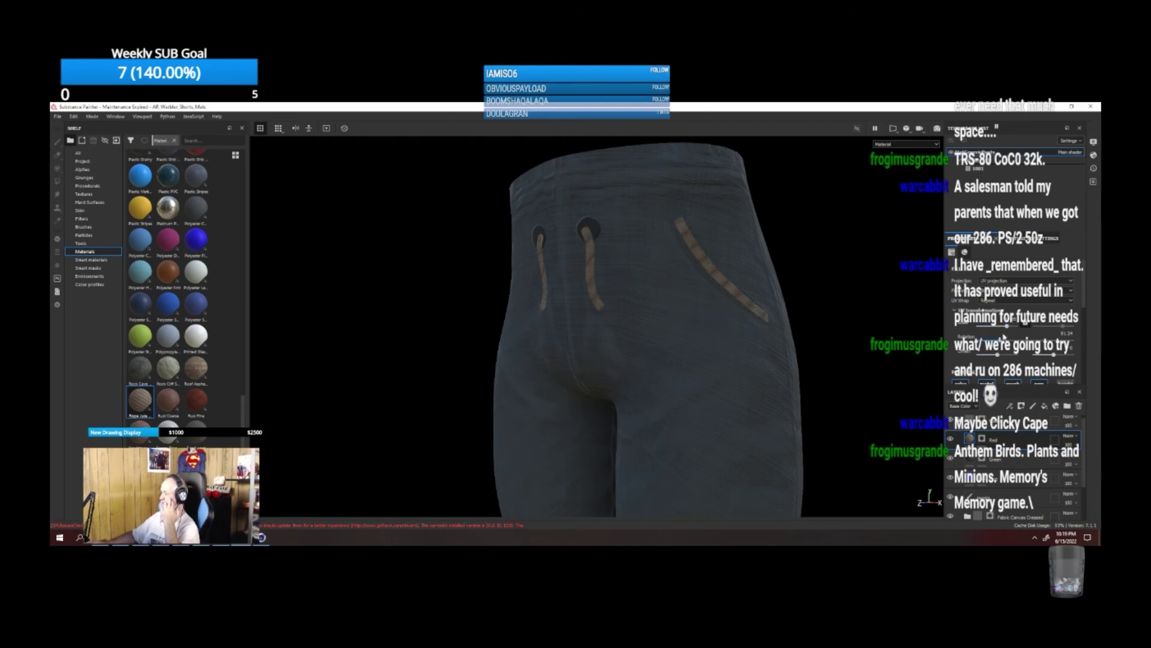
pyautogui.scroll(-3, 1003, 331)
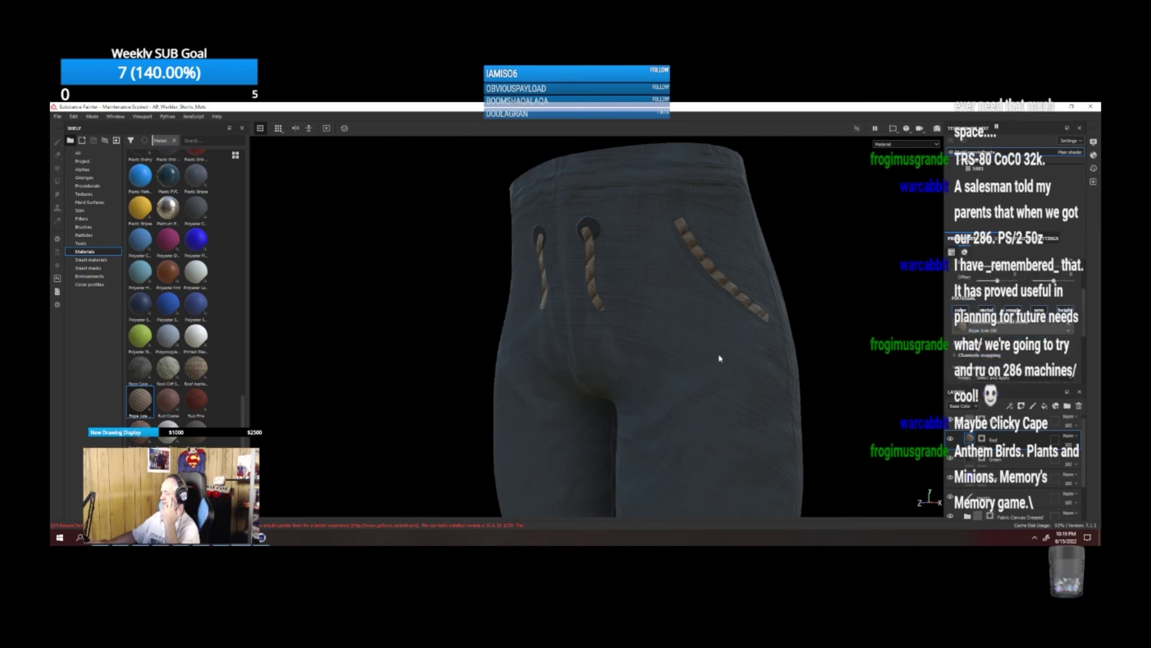
pyautogui.scroll(-10, 718, 357)
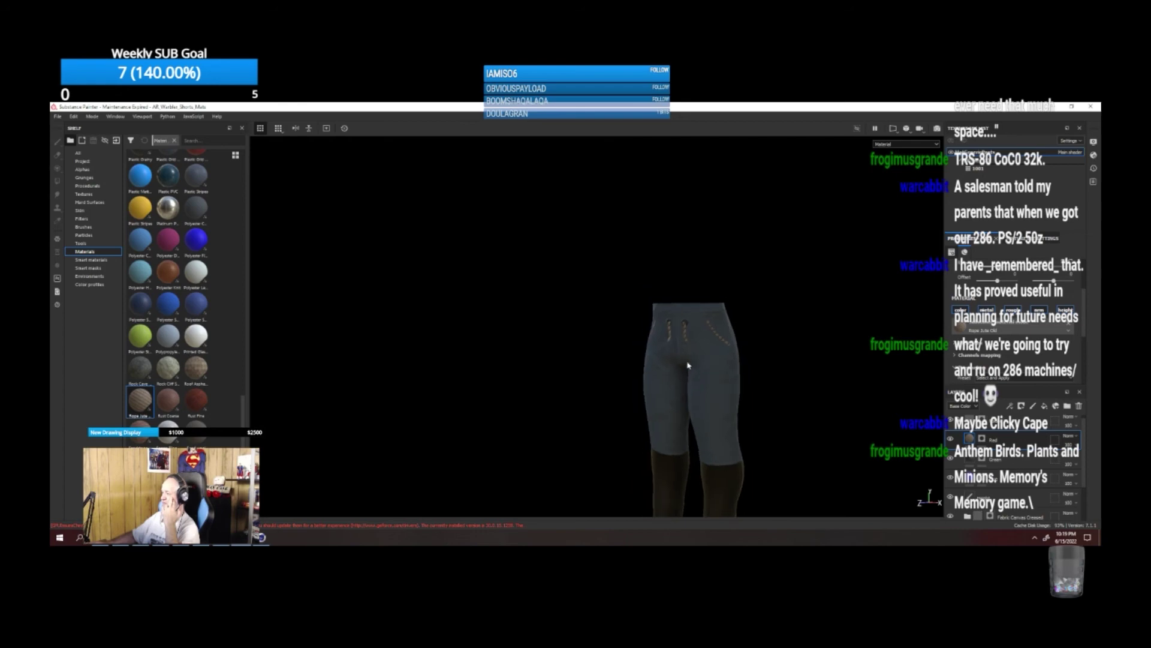
pyautogui.keyDown('alt'); pyautogui.moveTo(717, 371); pyautogui.dragTo(814, 375); pyautogui.keyUp('alt')
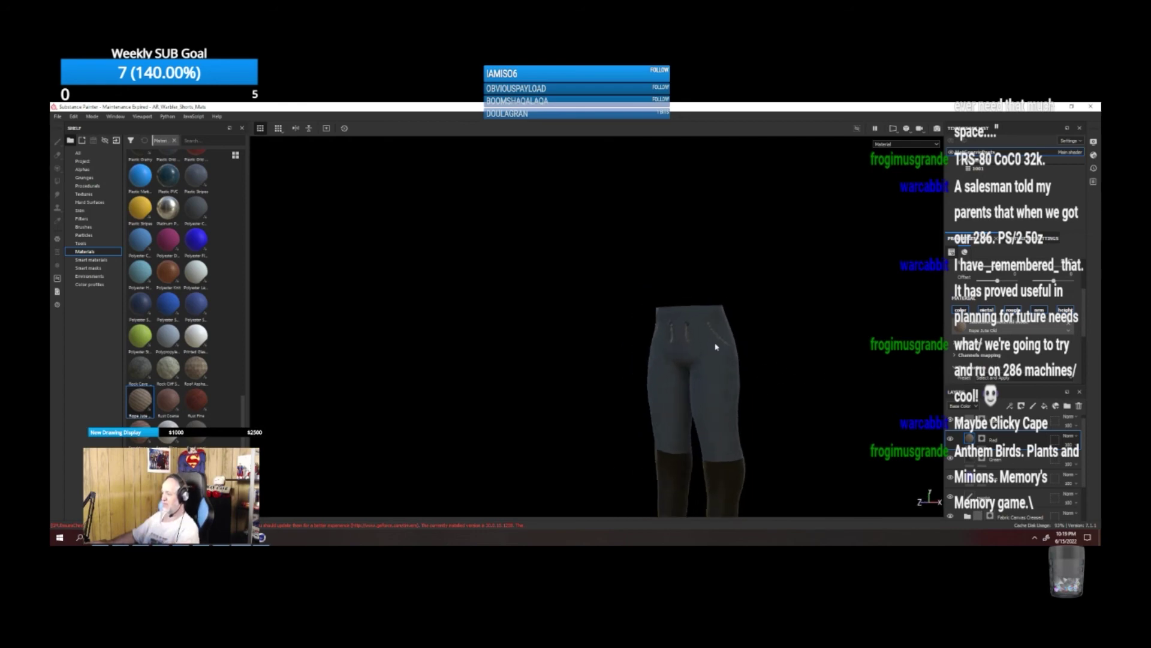
pyautogui.scroll(5, 814, 375)
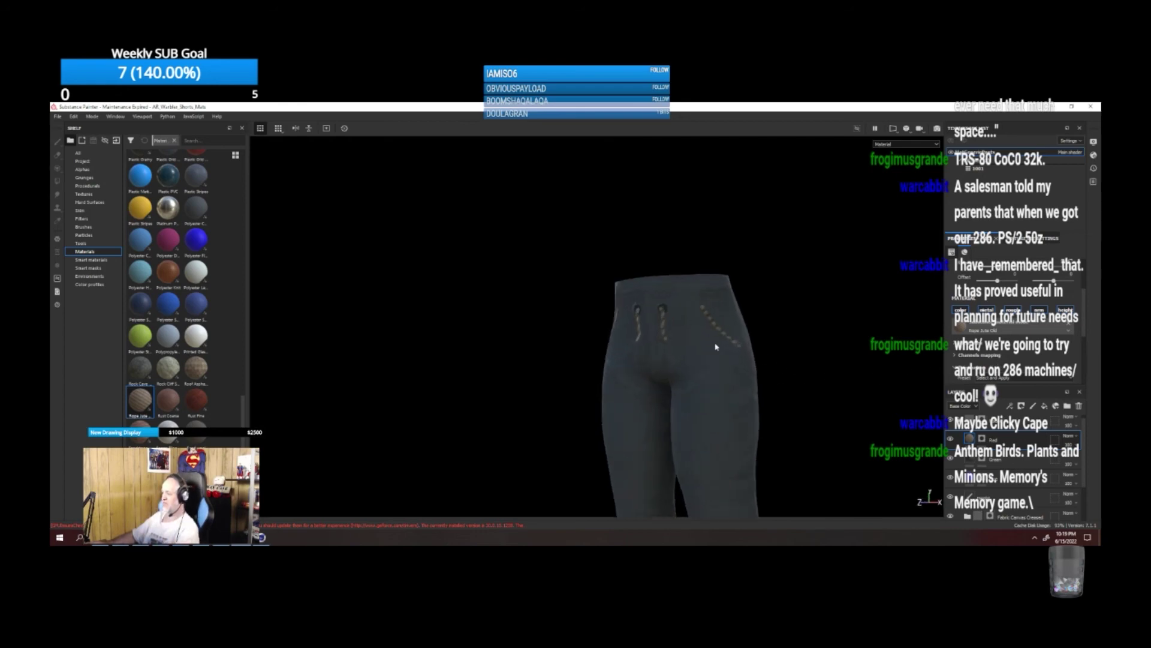
# Enable the metallic, roughness and normal channels on the Green fill layer of the drawstring eyelets.
pyautogui.click(970, 460)
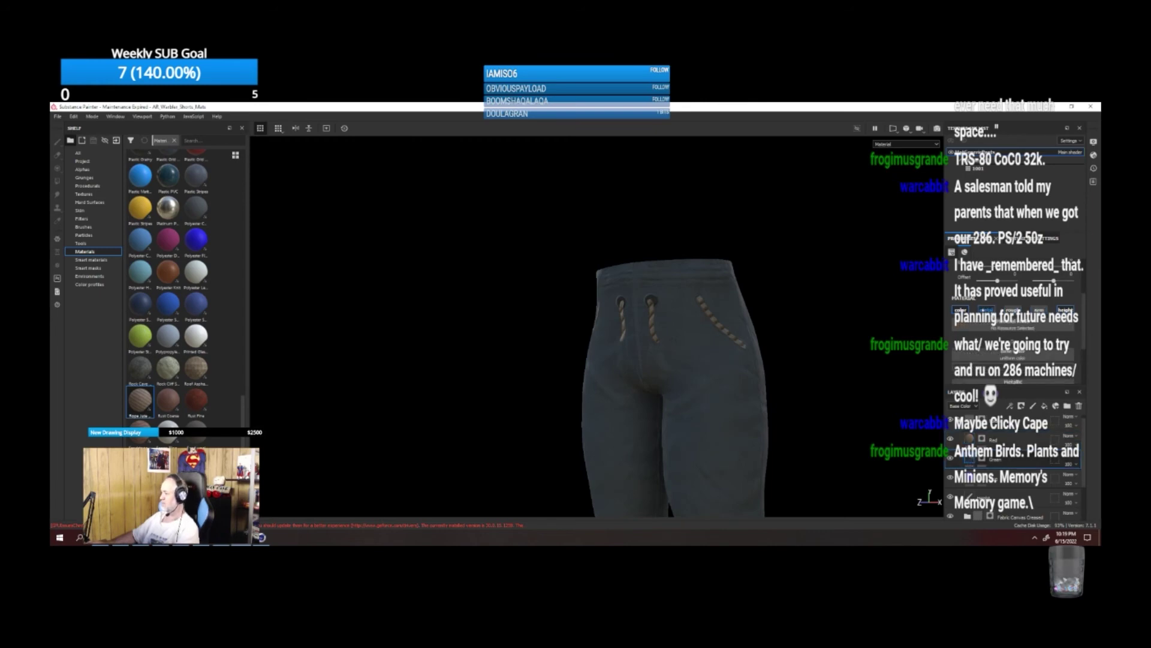
pyautogui.click(1011, 310)
pyautogui.click(1037, 310)
pyautogui.scroll(-3, 1013, 324)
# Examine the rope drawstrings, eyelets and pocket trim on the shorts up close and from several angles.
pyautogui.scroll(-3, 660, 313)
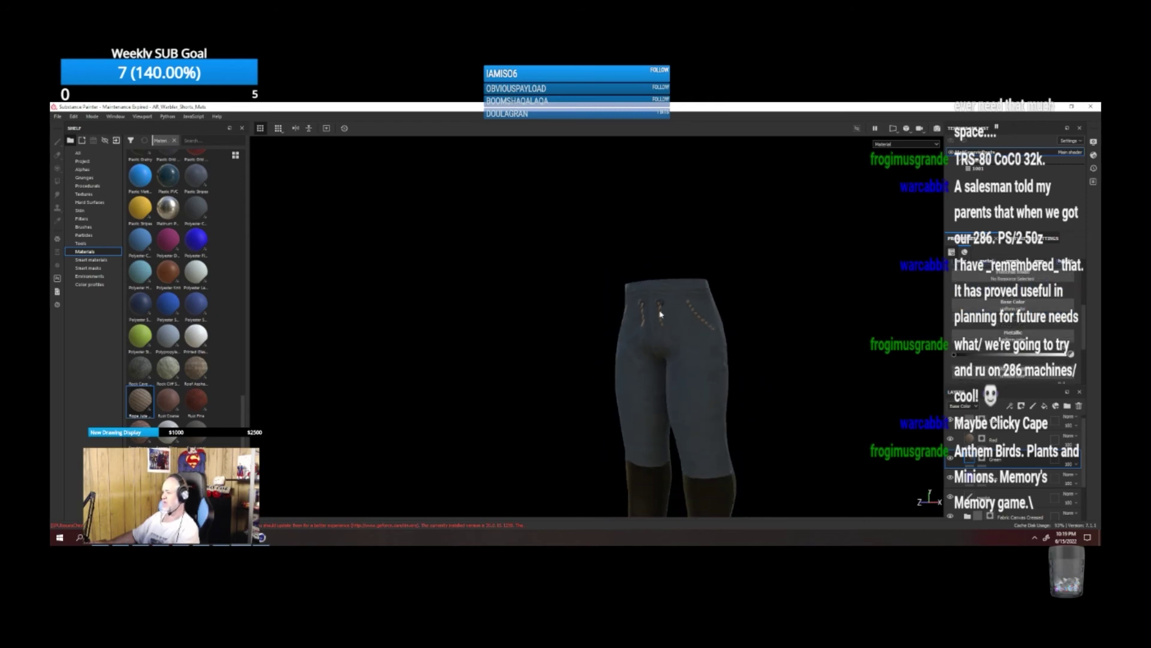
pyautogui.scroll(6, 660, 314)
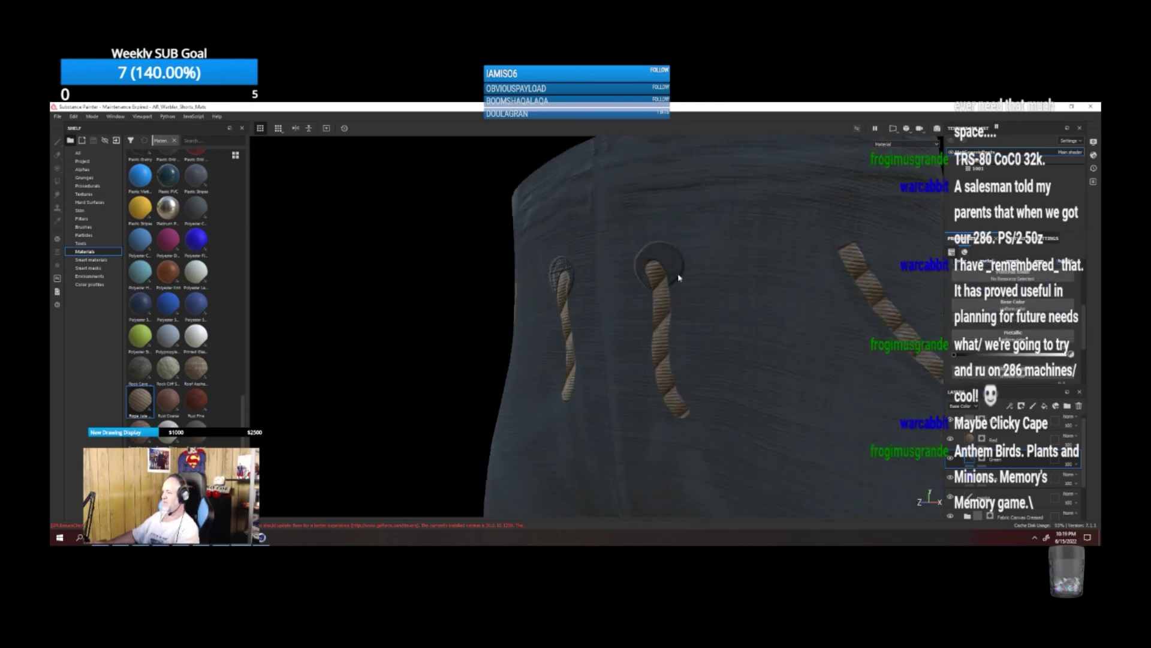
pyautogui.scroll(-6, 656, 236)
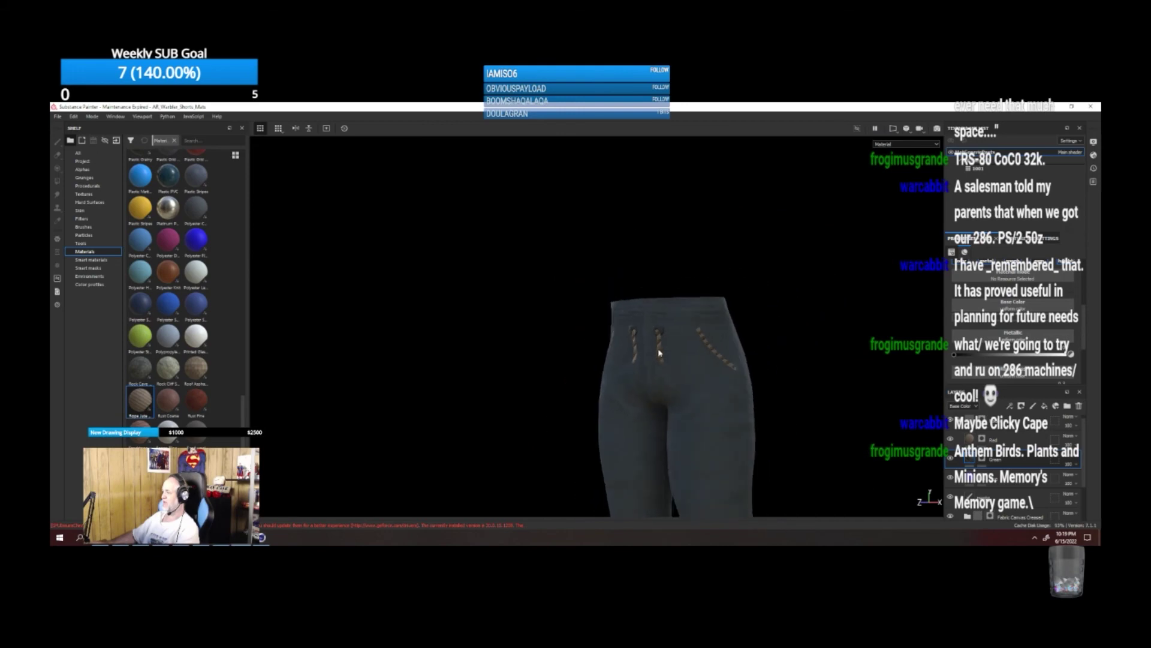
pyautogui.moveTo(659, 353)
pyautogui.keyDown('alt'); pyautogui.mouseDown()
pyautogui.moveTo(630, 352)
pyautogui.moveTo(738, 334)
pyautogui.moveTo(827, 363)
pyautogui.moveTo(801, 406)
pyautogui.moveTo(671, 359)
pyautogui.moveTo(720, 419)
pyautogui.moveTo(622, 440)
pyautogui.moveTo(922, 426)
pyautogui.moveTo(809, 433)
pyautogui.moveTo(643, 362)
pyautogui.mouseUp(); pyautogui.keyUp('alt')
pyautogui.scroll(-5, 671, 364)
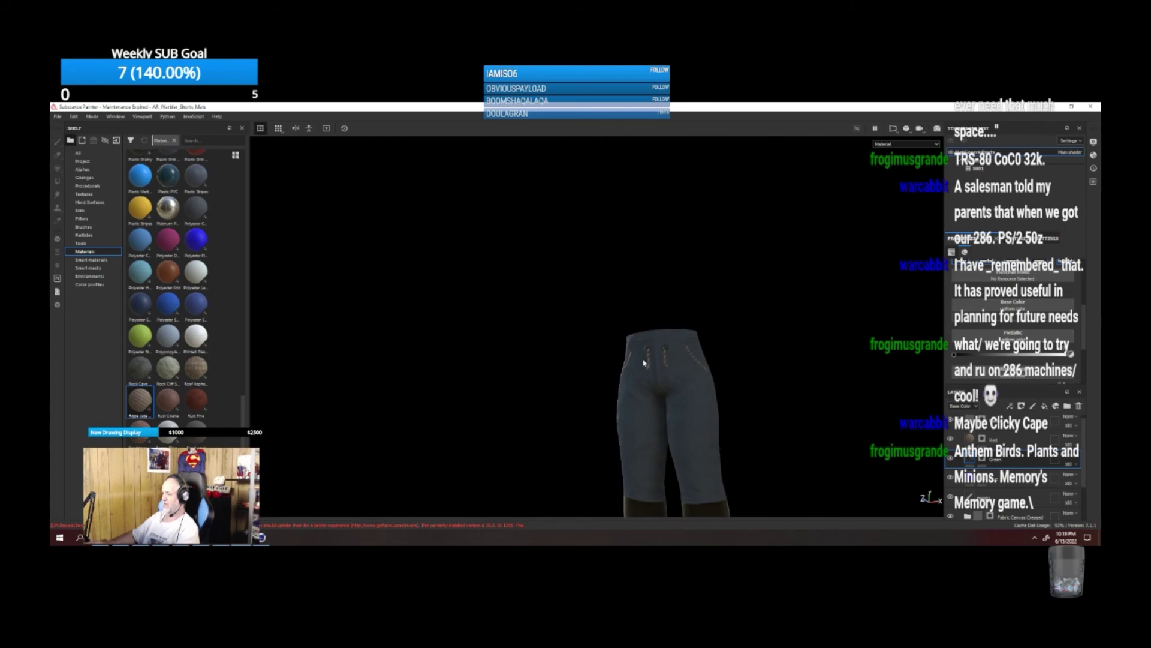
pyautogui.scroll(5, 643, 362)
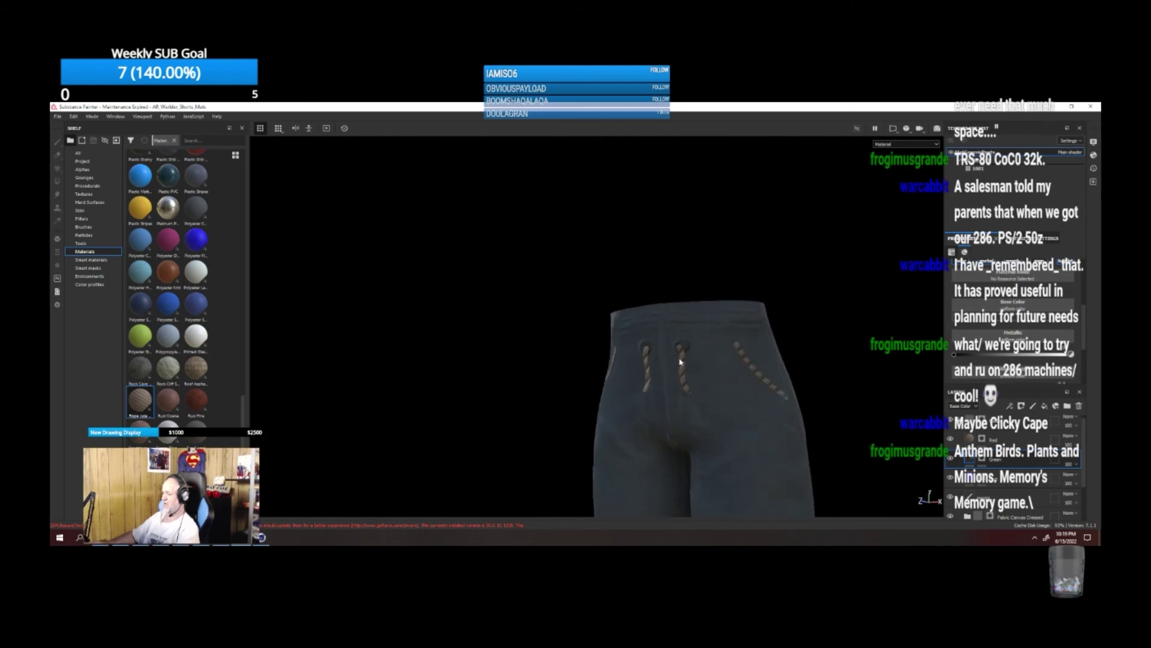
pyautogui.keyDown('alt'); pyautogui.moveTo(762, 380); pyautogui.dragTo(780, 391); pyautogui.keyUp('alt')
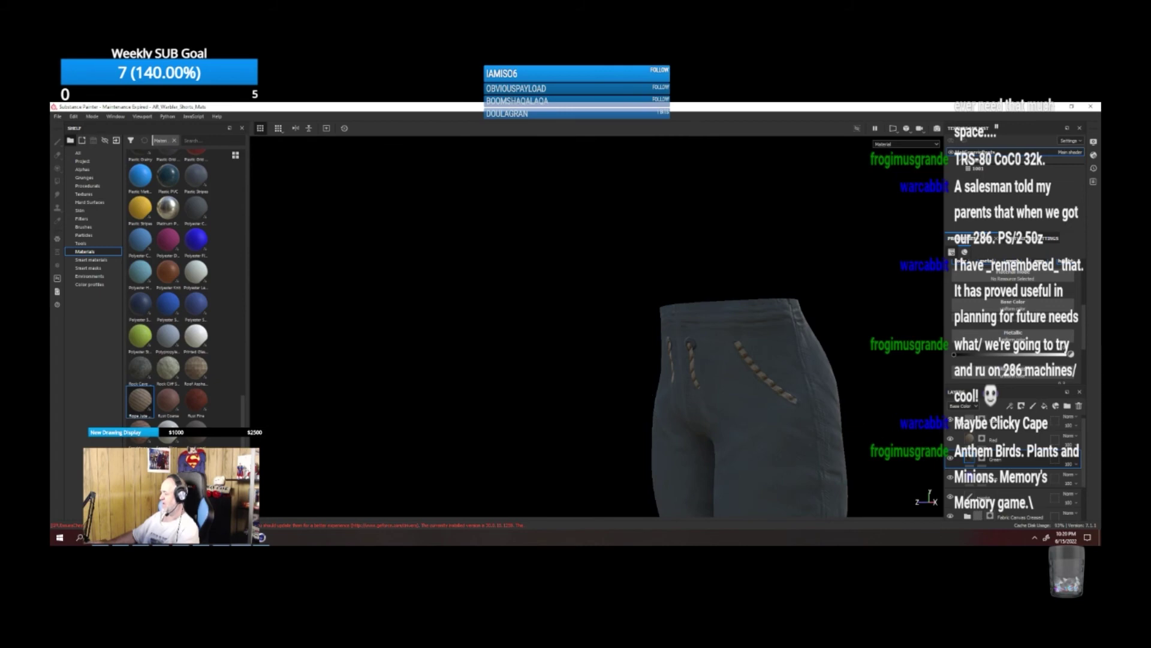
# Clear the mask of the Red rope layer and check the front of the shorts.
pyautogui.scroll(2, 1013, 462)
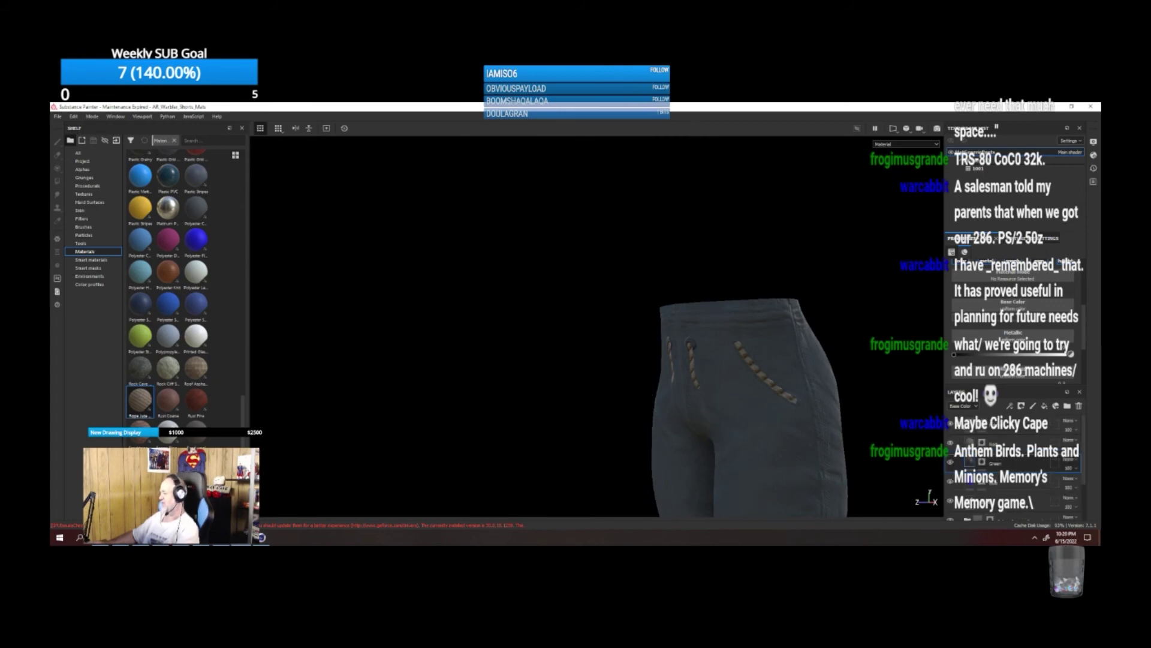
pyautogui.click(970, 467)
pyautogui.rightClick(974, 467)
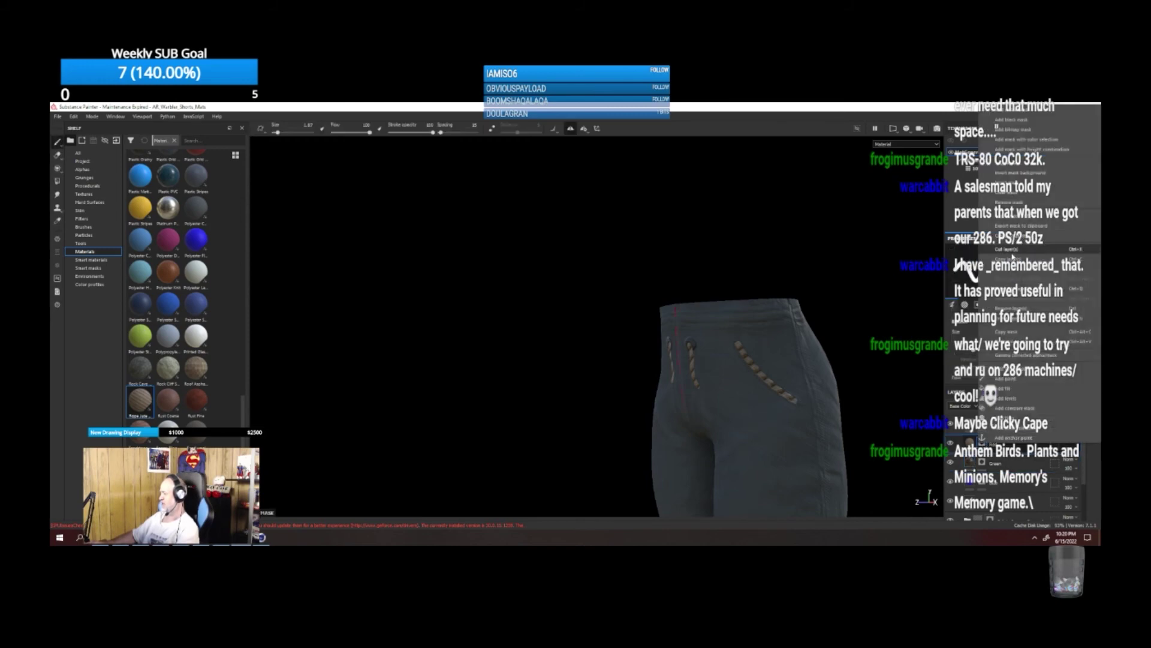
pyautogui.click(1010, 192)
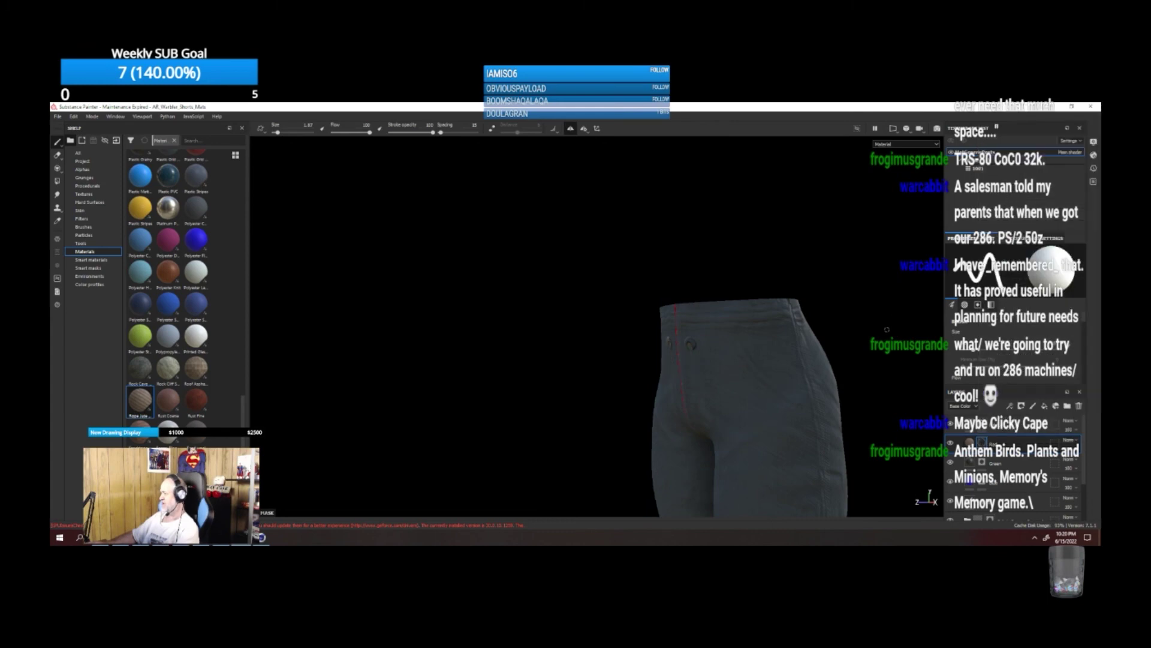
pyautogui.keyDown('alt'); pyautogui.moveTo(760, 376); pyautogui.dragTo(813, 379); pyautogui.keyUp('alt')
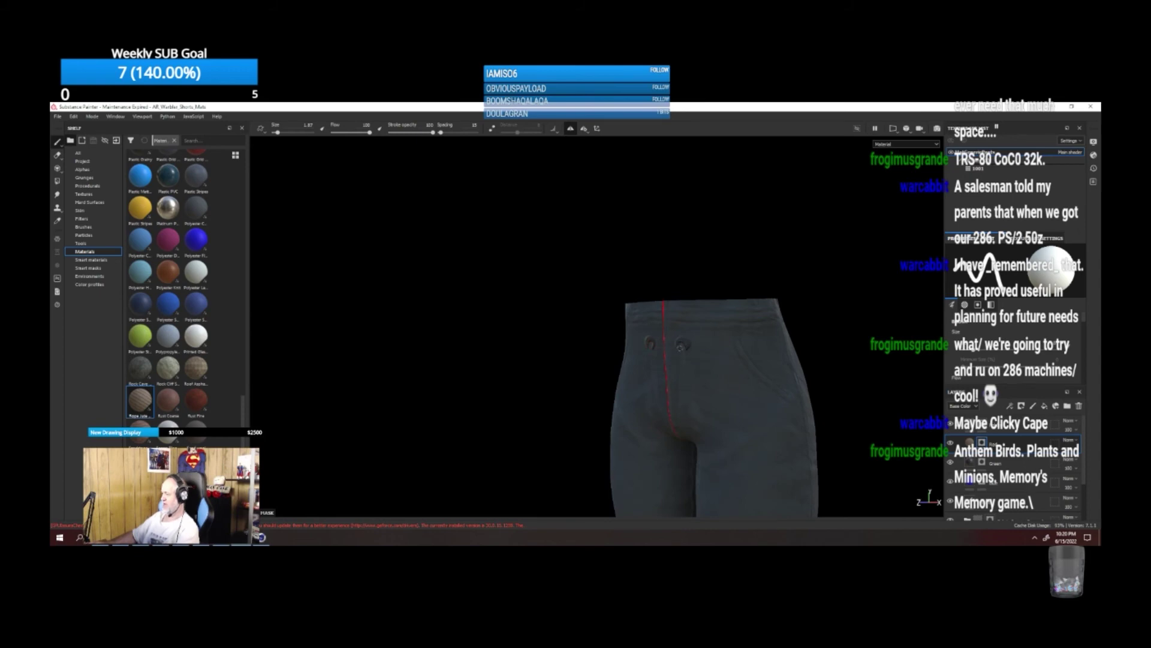
pyautogui.keyDown('alt'); pyautogui.moveTo(687, 389); pyautogui.dragTo(714, 324); pyautogui.keyUp('alt')
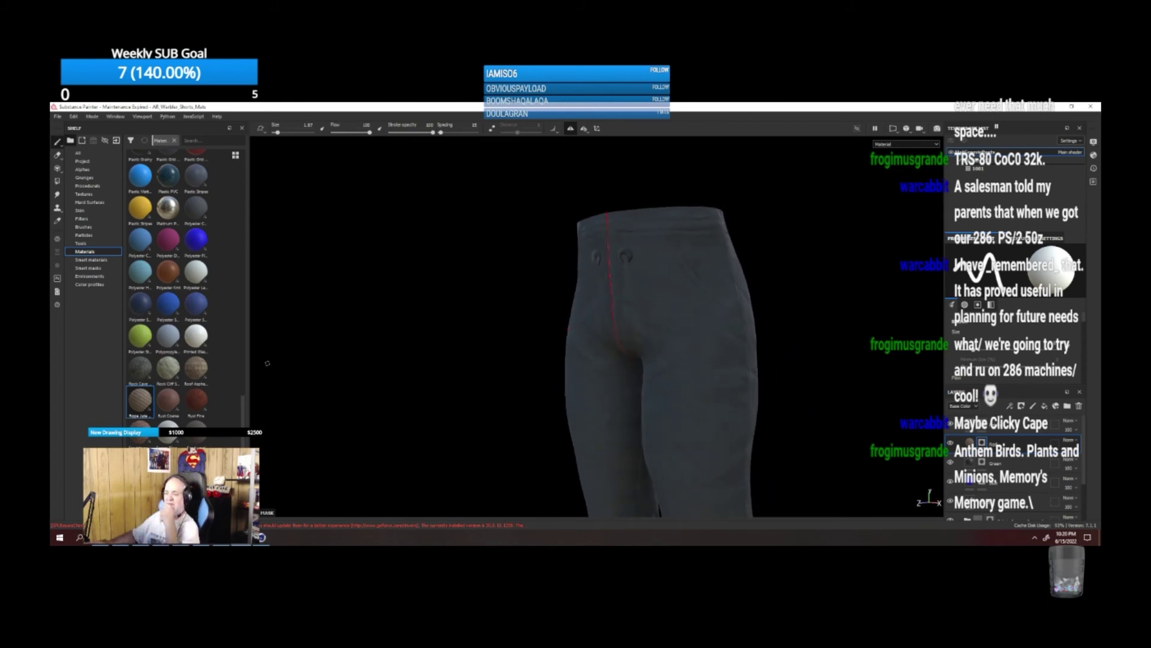
# Remove the Fabric Canvas Creased folder and apply a dark fabric material to the base fill layer beneath it.
pyautogui.scroll(-2, 986, 464)
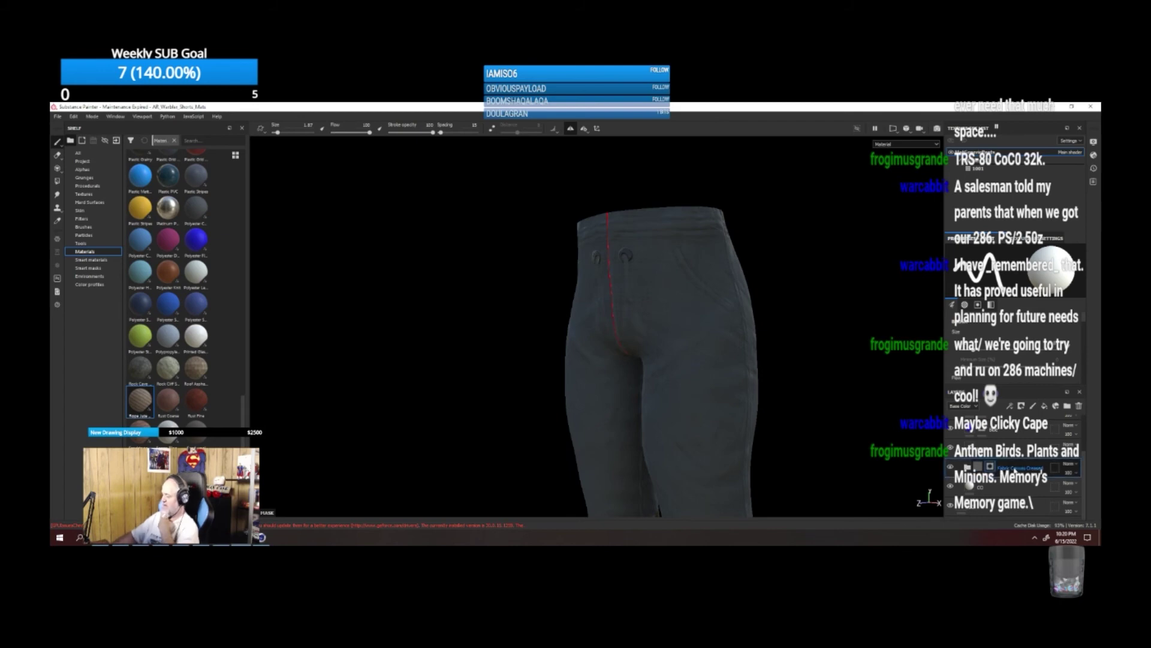
pyautogui.click(81, 252)
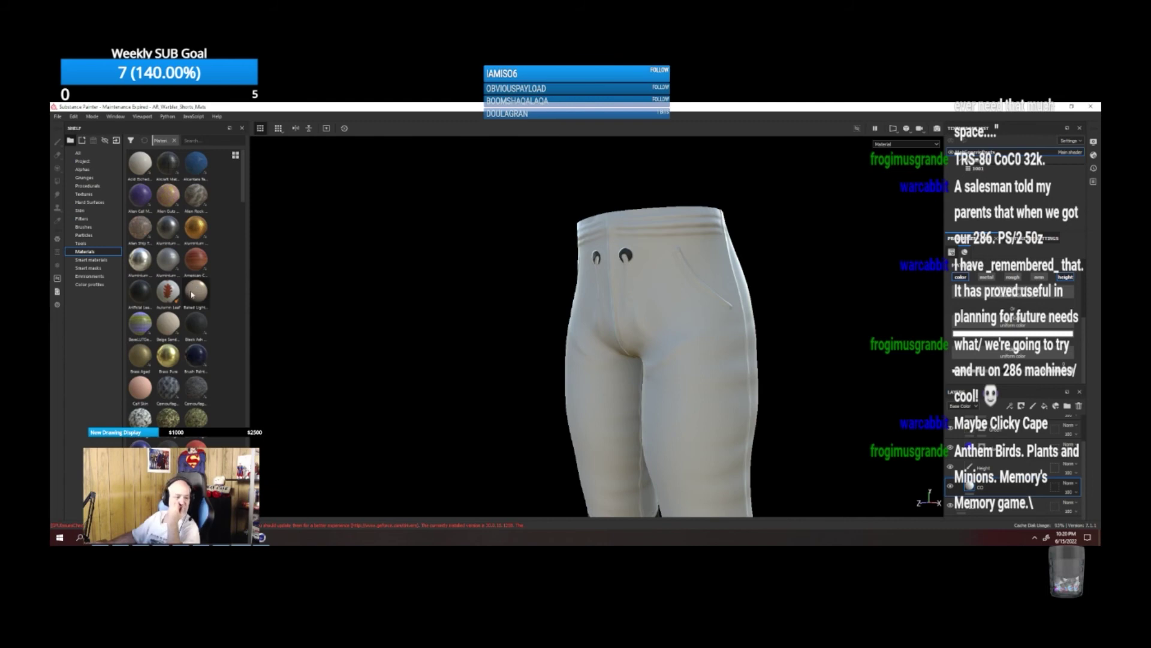
pyautogui.moveTo(193, 290)
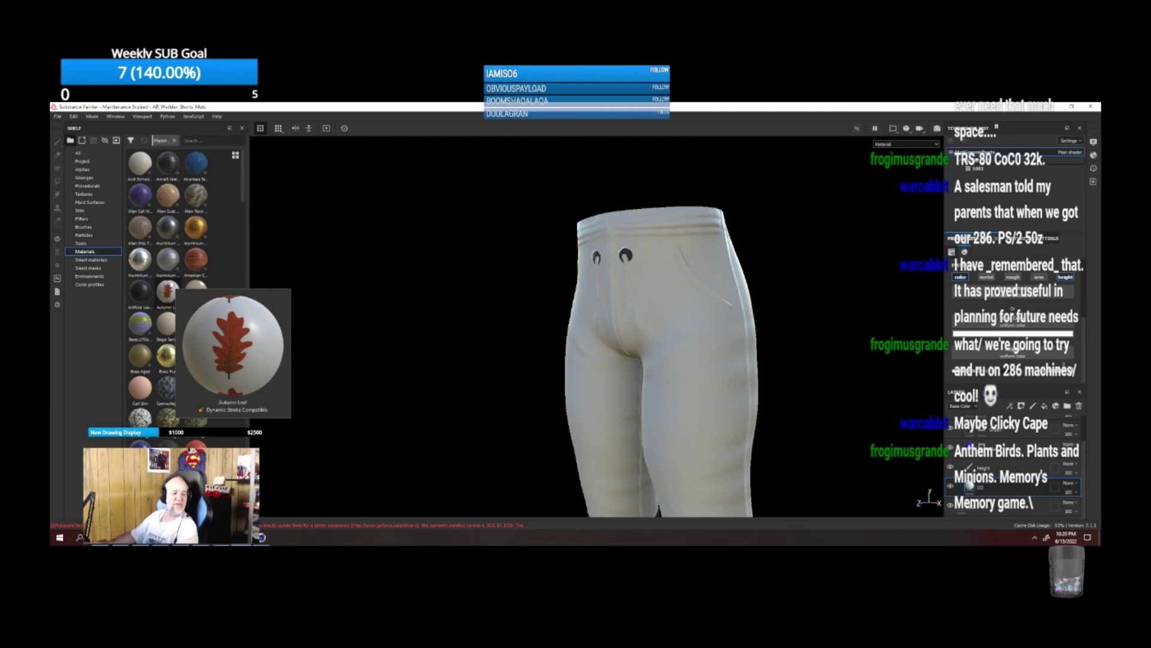
pyautogui.moveTo(169, 255)
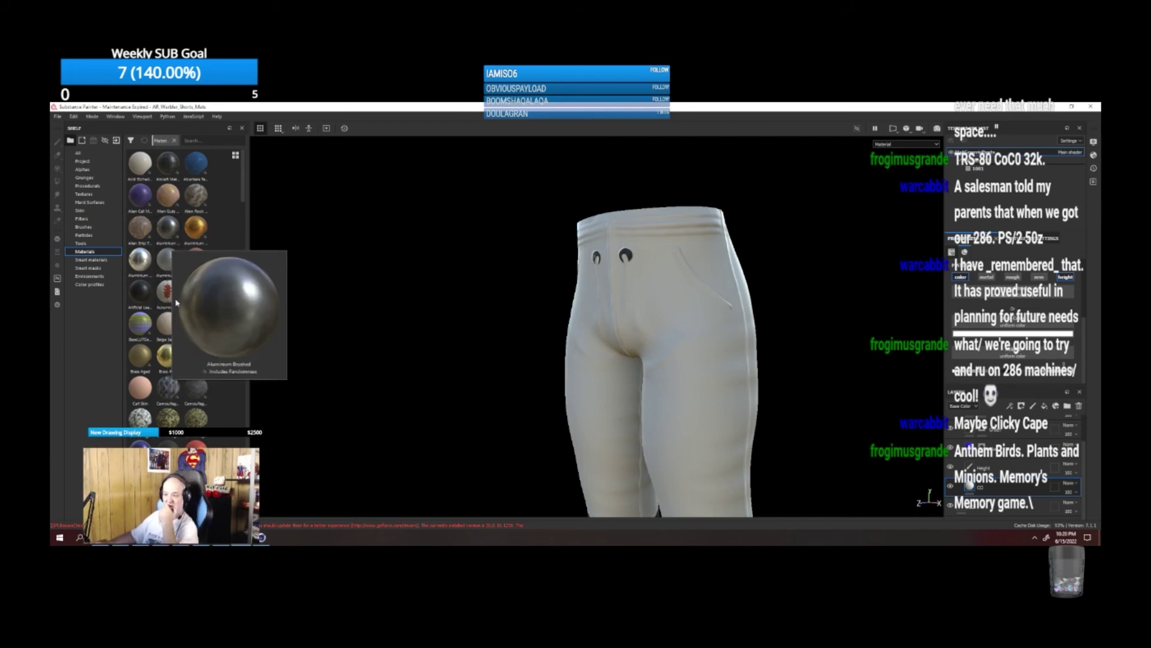
pyautogui.scroll(-5, 192, 346)
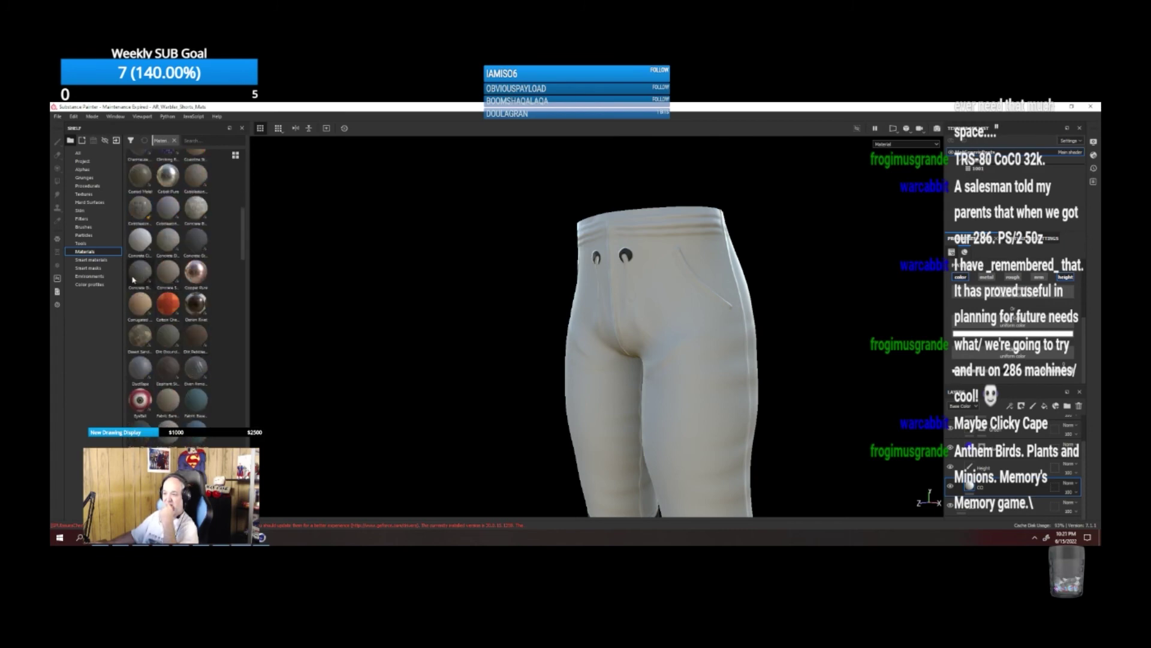
pyautogui.moveTo(133, 280)
pyautogui.scroll(-3, 144, 336)
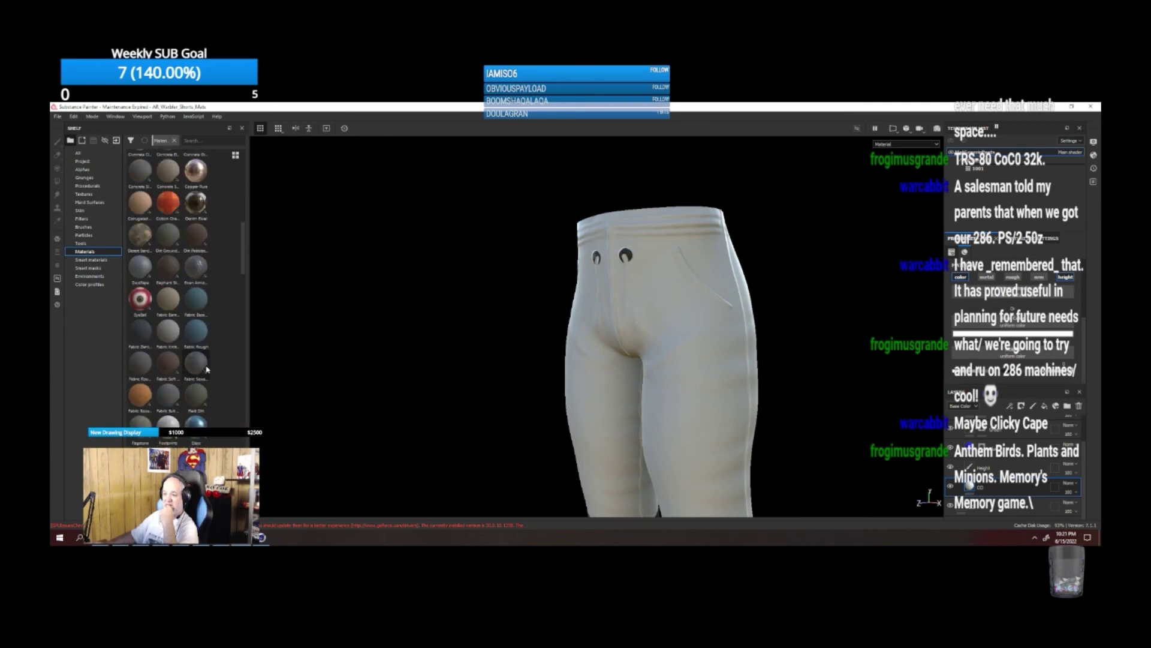
pyautogui.click(142, 336)
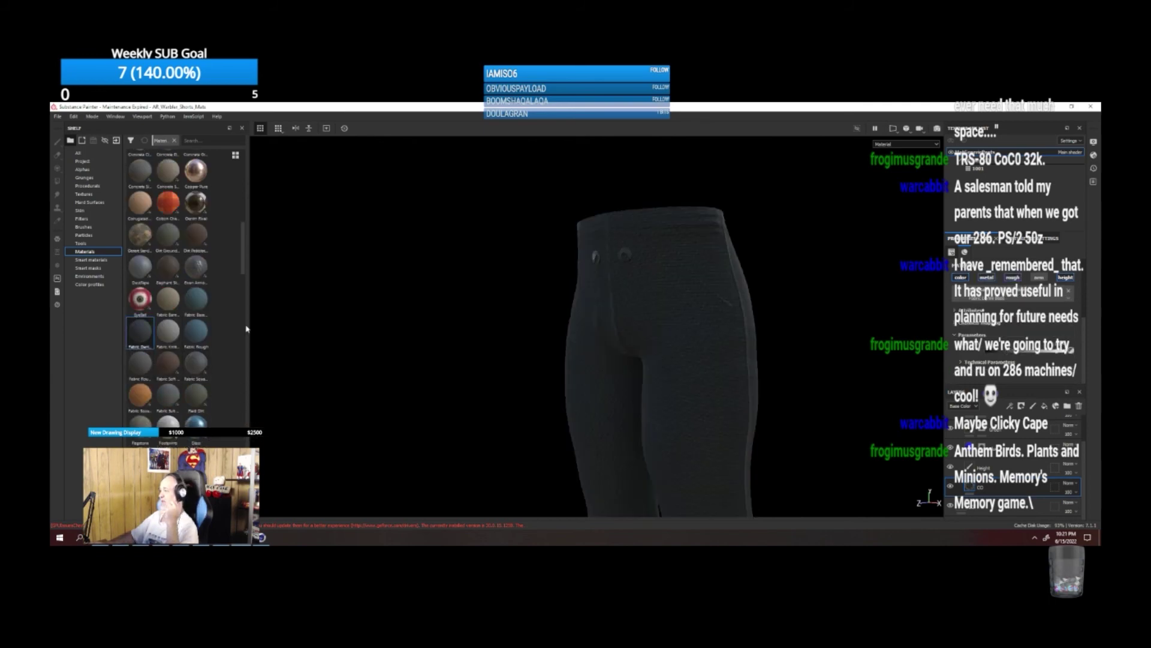
pyautogui.scroll(2, 1001, 331)
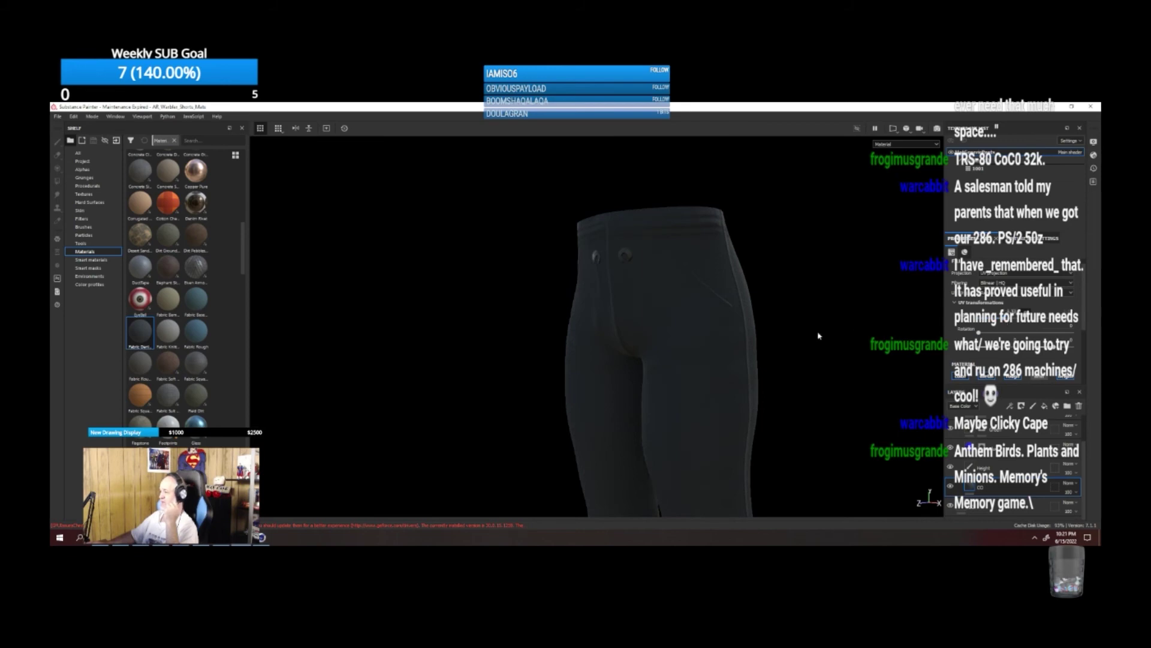
# Review the fill layer's fabric material properties, including its UV transformations, channels and technical parameters.
pyautogui.keyDown('alt'); pyautogui.moveTo(825, 357); pyautogui.dragTo(755, 345); pyautogui.keyUp('alt')
pyautogui.scroll(-3, 792, 334)
pyautogui.scroll(3, 738, 331)
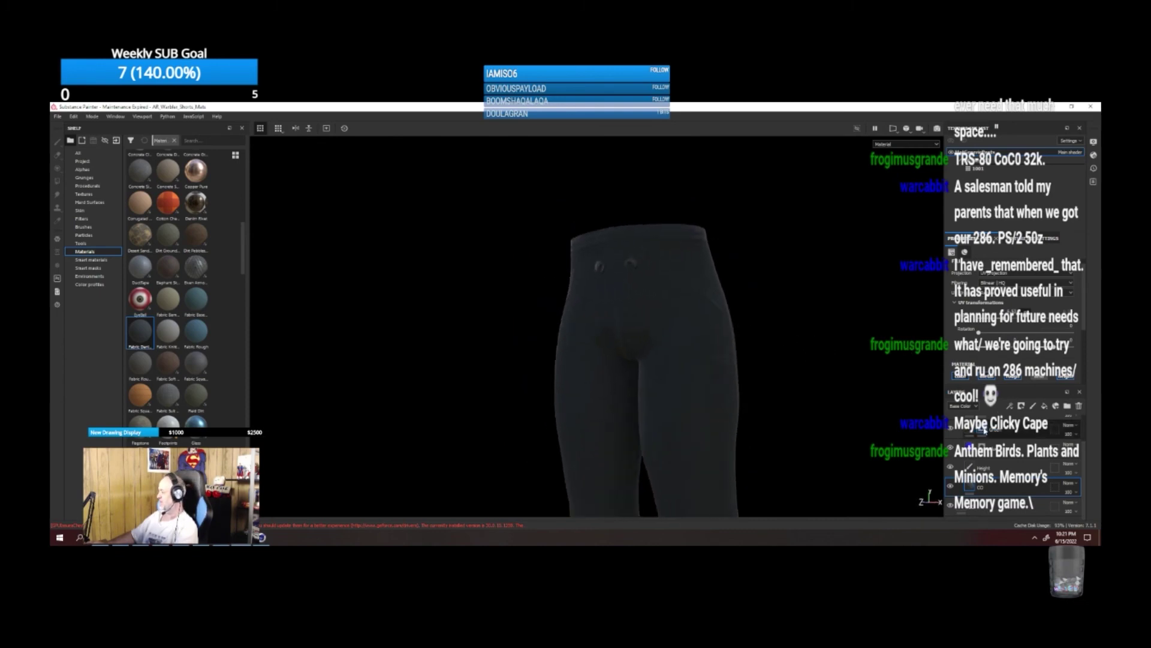
pyautogui.scroll(-3, 1003, 332)
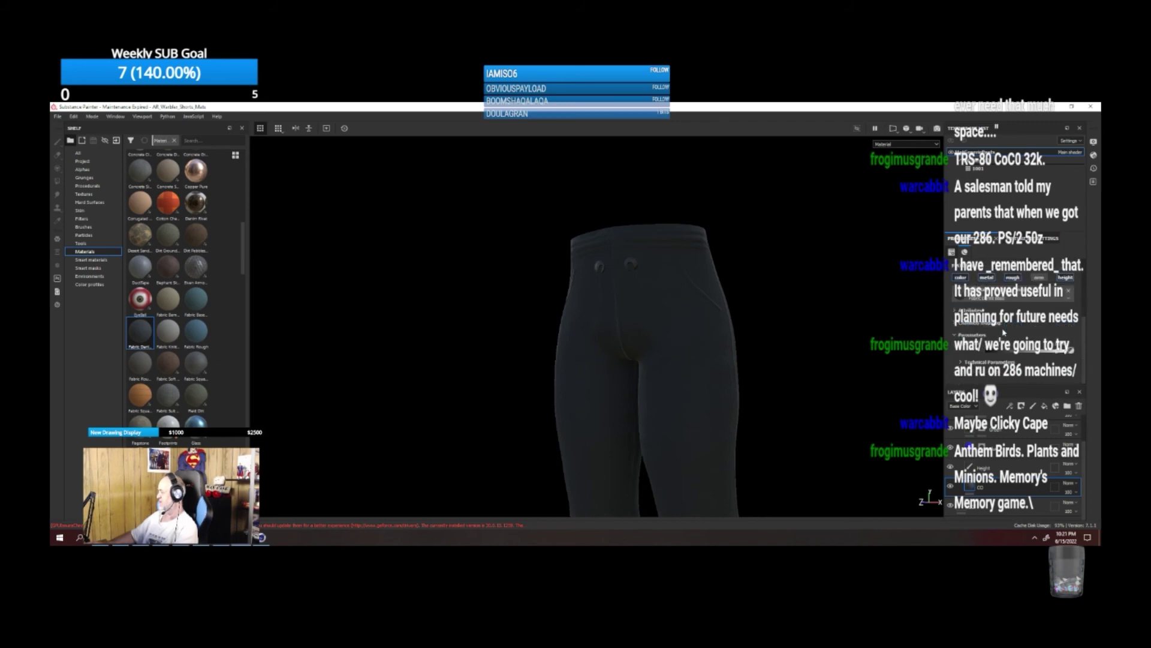
pyautogui.scroll(-2, 1013, 336)
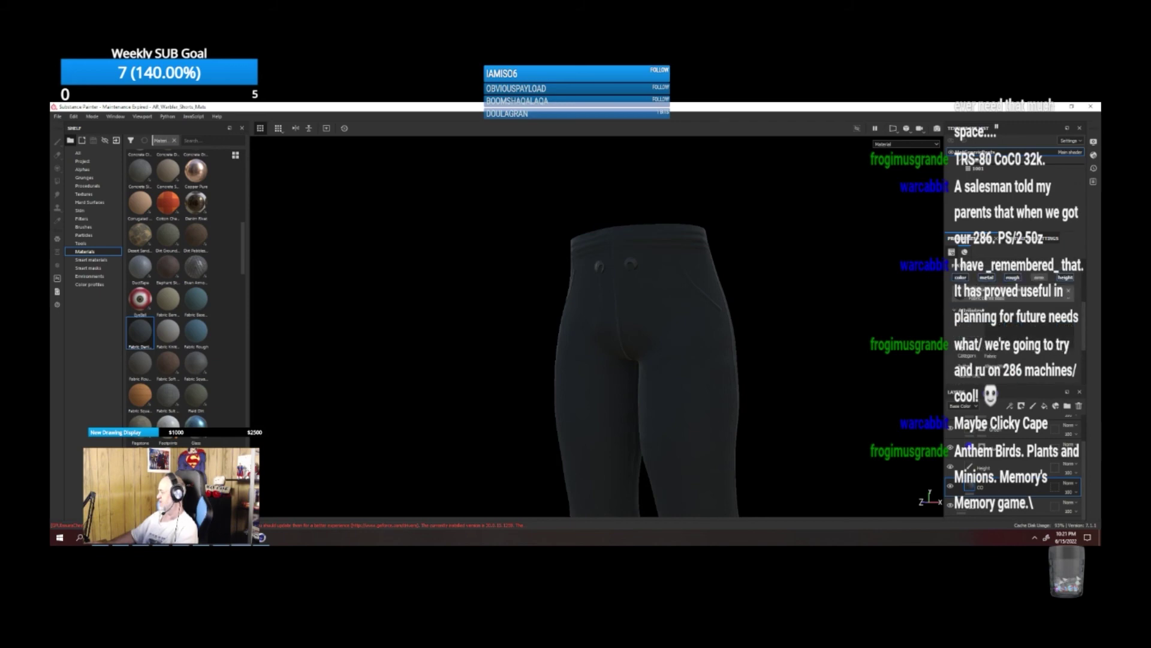
pyautogui.scroll(-2, 961, 332)
pyautogui.scroll(-2, 965, 354)
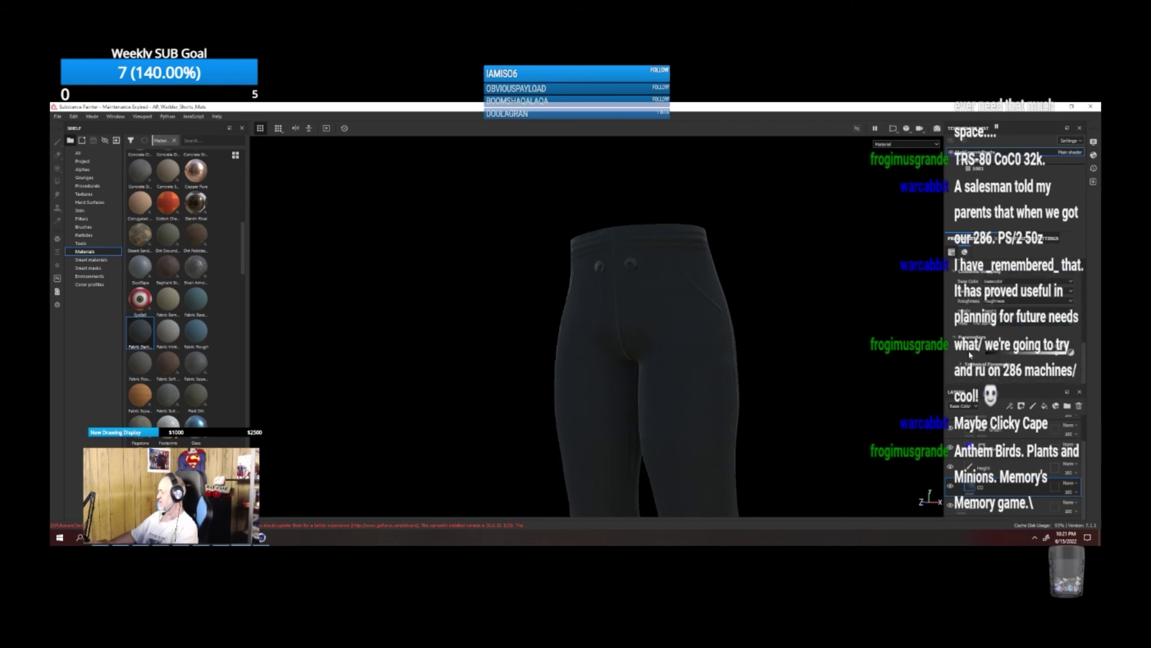
pyautogui.scroll(-3, 1071, 352)
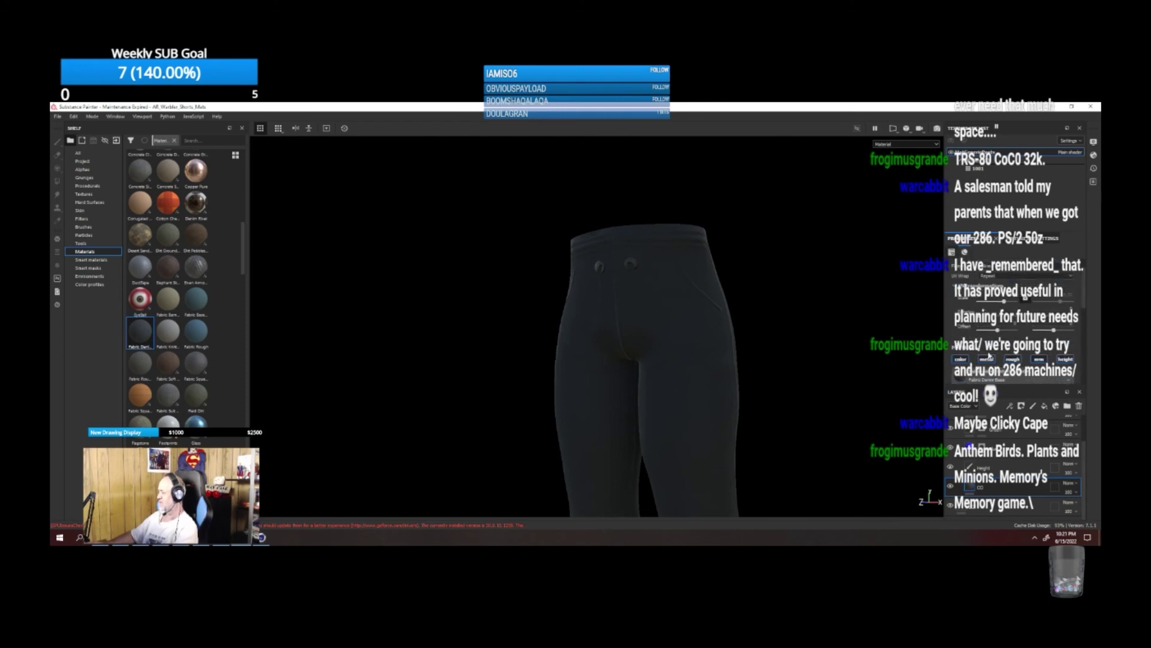
pyautogui.scroll(3, 1071, 351)
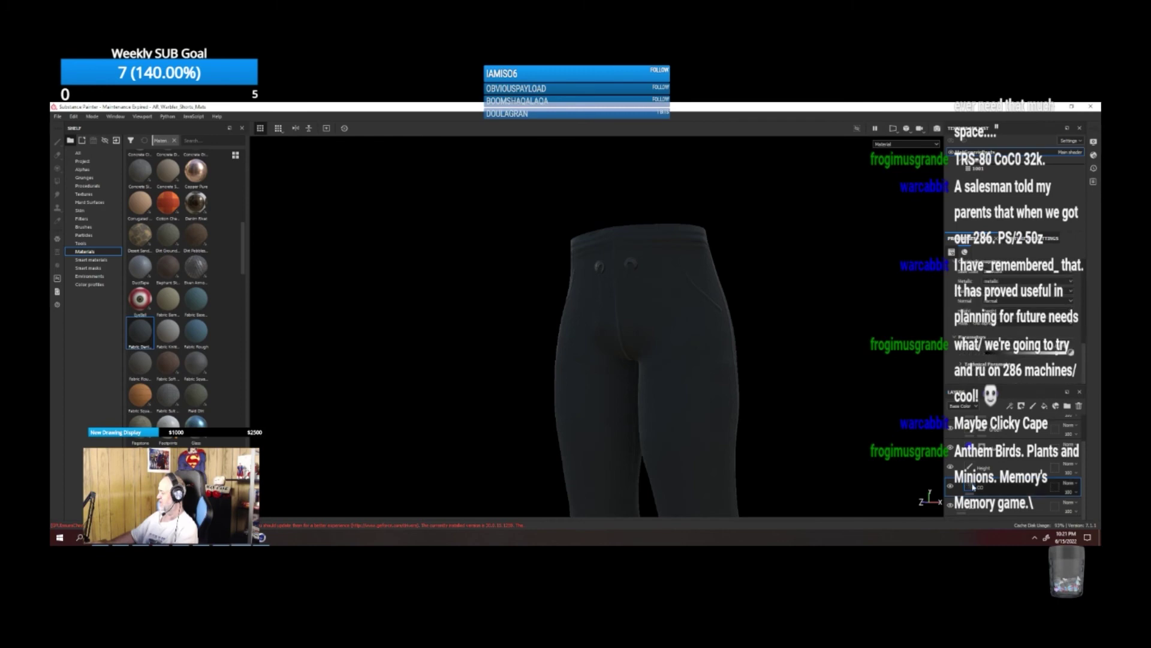
pyautogui.scroll(2, 1024, 437)
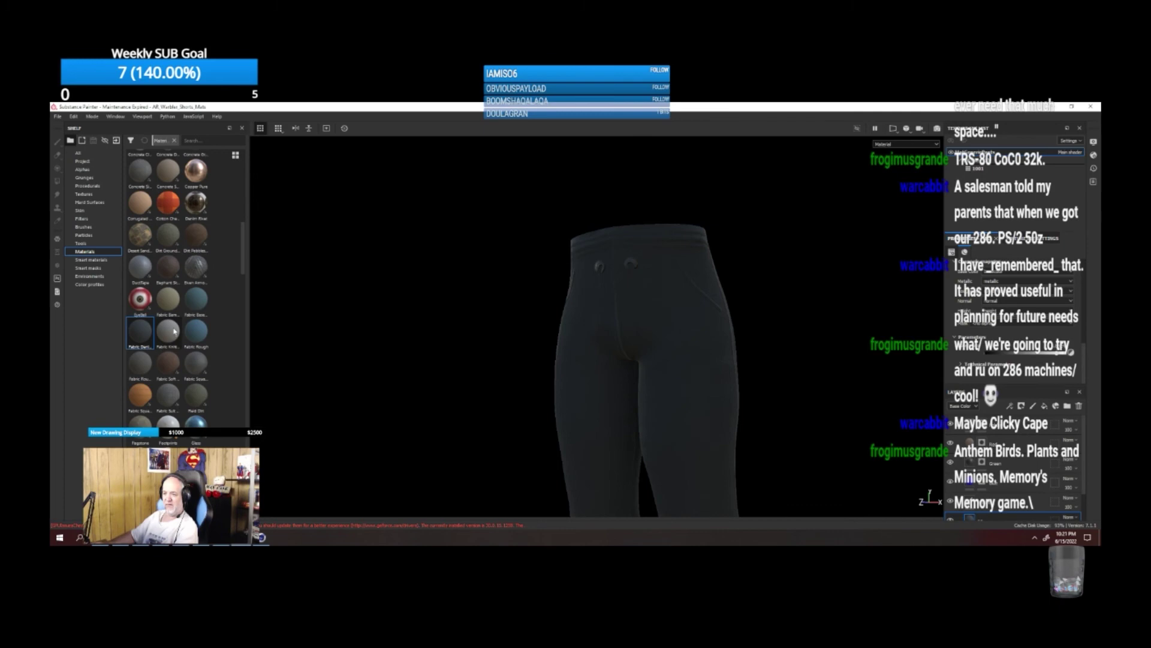
# Examine the dark fabric on the shorts from the front and side, checking the eyelets, seams and pocket trim at different distances.
pyautogui.moveTo(196, 331)
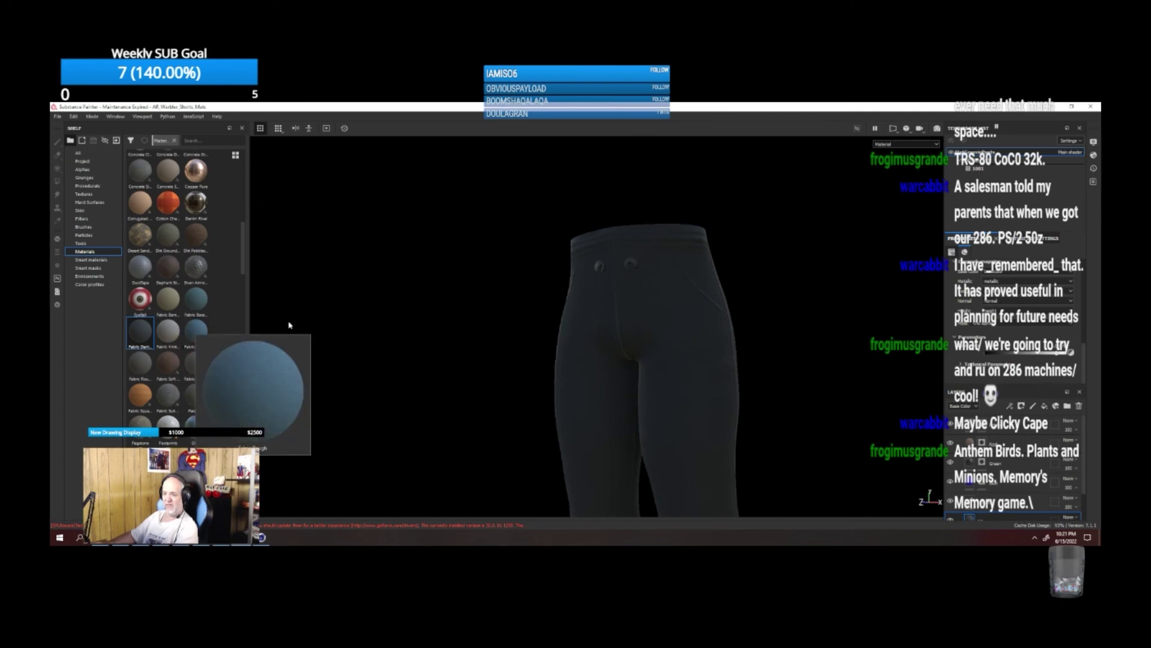
pyautogui.scroll(-4, 537, 341)
pyautogui.keyDown('alt'); pyautogui.moveTo(532, 344); pyautogui.dragTo(652, 310); pyautogui.keyUp('alt')
pyautogui.scroll(-3, 662, 291)
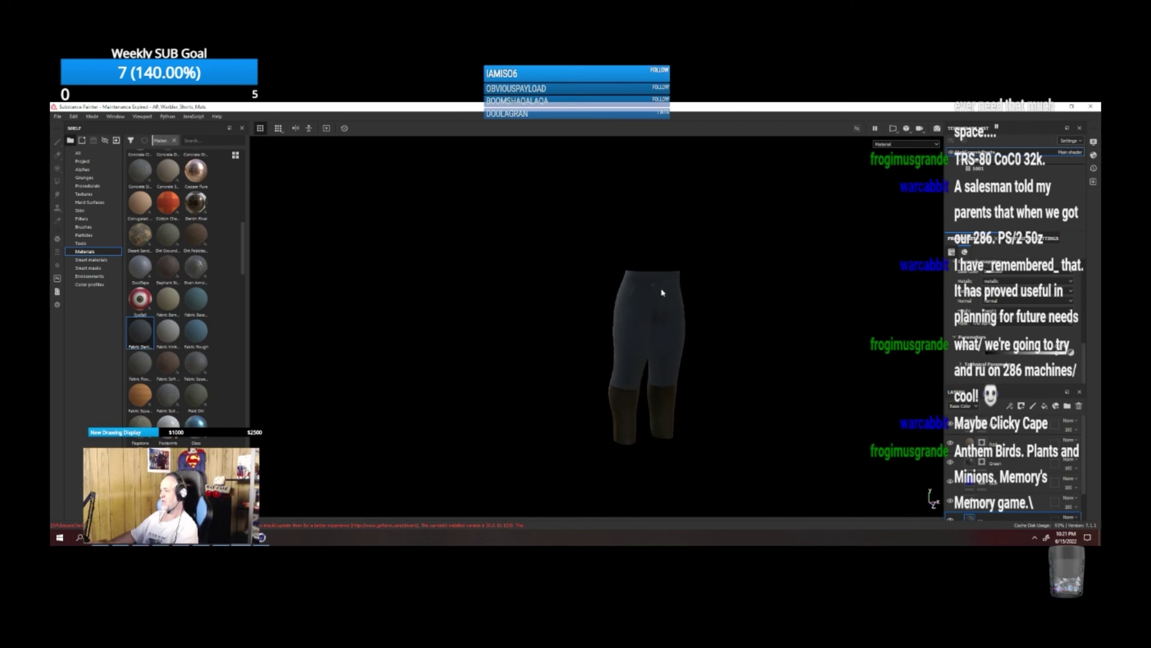
pyautogui.scroll(6, 661, 293)
pyautogui.keyDown('alt'); pyautogui.moveTo(694, 289); pyautogui.dragTo(647, 273); pyautogui.keyUp('alt')
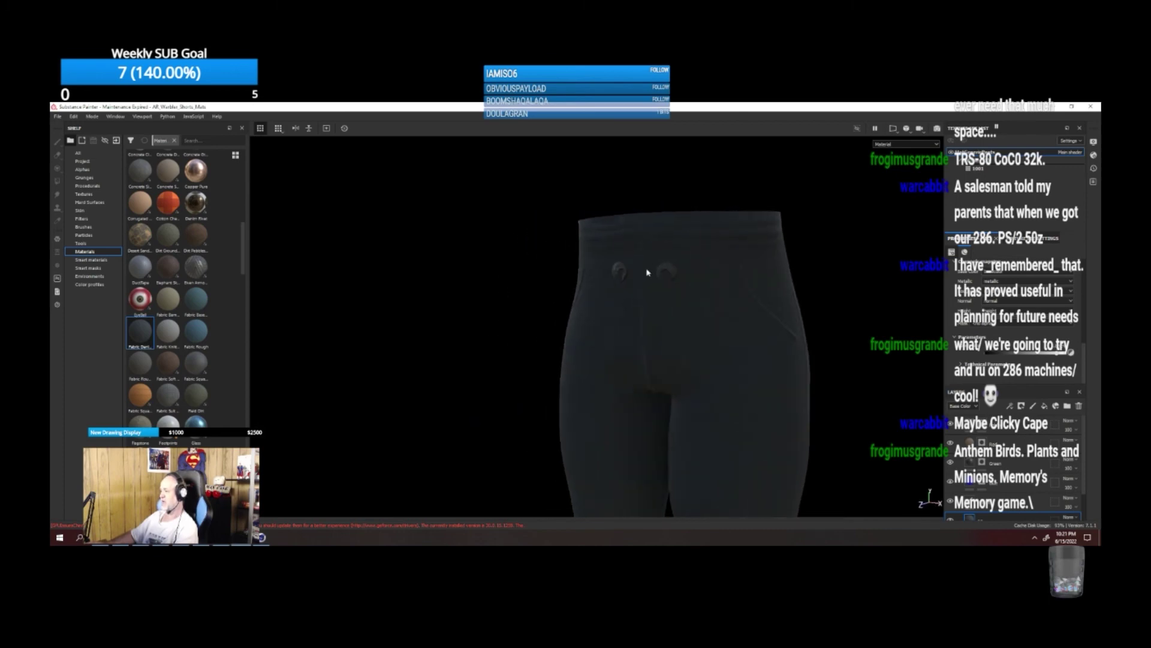
pyautogui.keyDown('alt'); pyautogui.moveTo(718, 306); pyautogui.dragTo(575, 303); pyautogui.keyUp('alt')
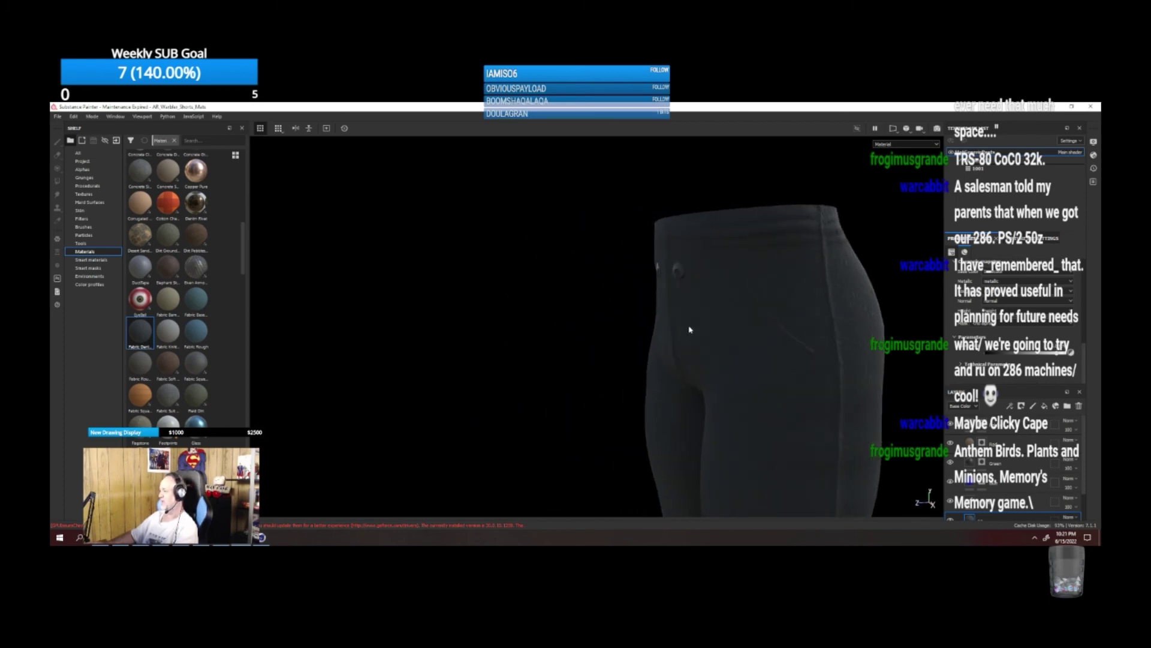
pyautogui.scroll(-4, 688, 328)
pyautogui.keyDown('alt'); pyautogui.moveTo(646, 375); pyautogui.dragTo(822, 356); pyautogui.keyUp('alt')
pyautogui.scroll(-3, 688, 340)
pyautogui.scroll(7, 689, 341)
pyautogui.scroll(-1, 800, 352)
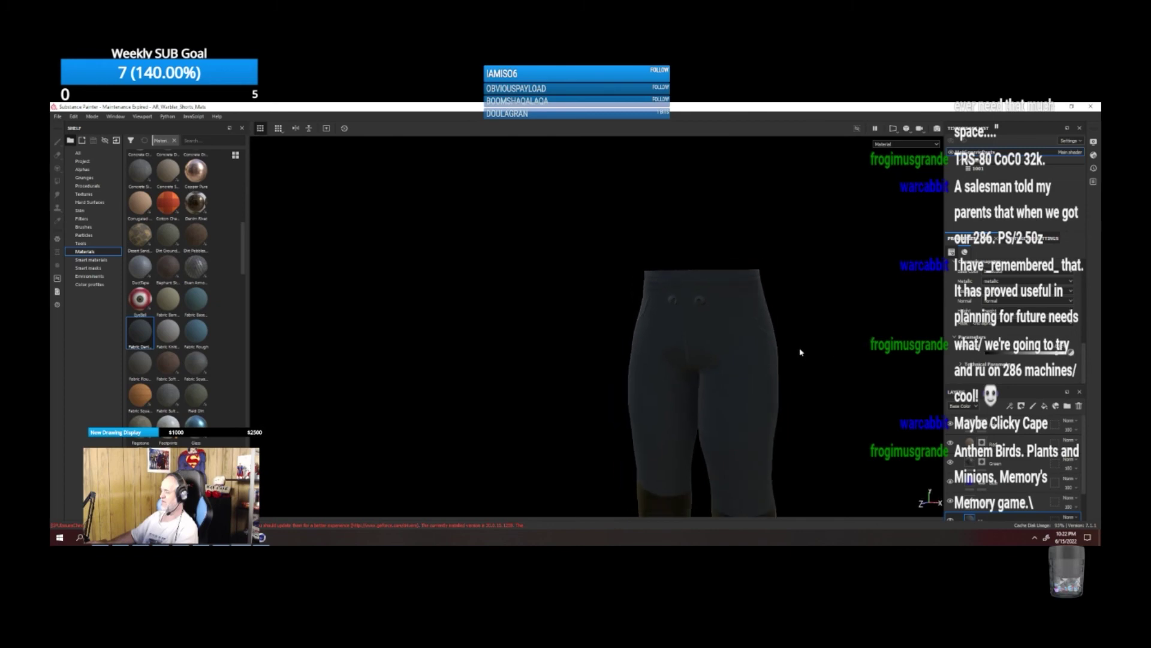
pyautogui.scroll(3, 801, 352)
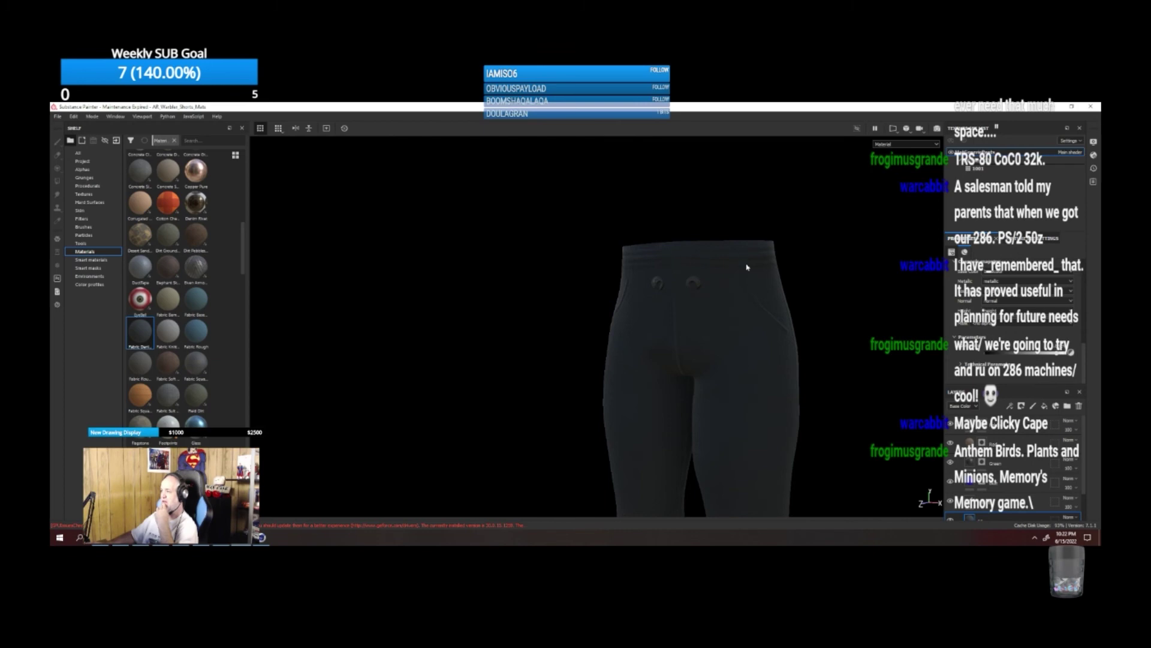
pyautogui.keyDown('alt'); pyautogui.moveTo(822, 334); pyautogui.dragTo(742, 283); pyautogui.keyUp('alt')
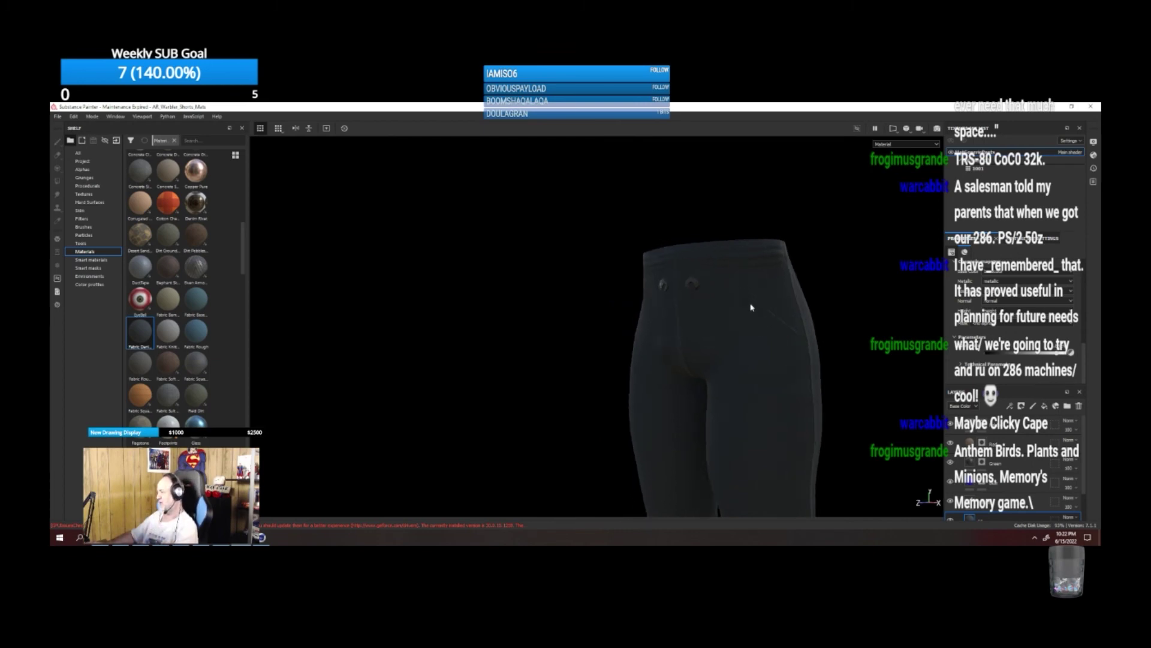
pyautogui.keyDown('alt'); pyautogui.moveTo(831, 324); pyautogui.dragTo(705, 329); pyautogui.keyUp('alt')
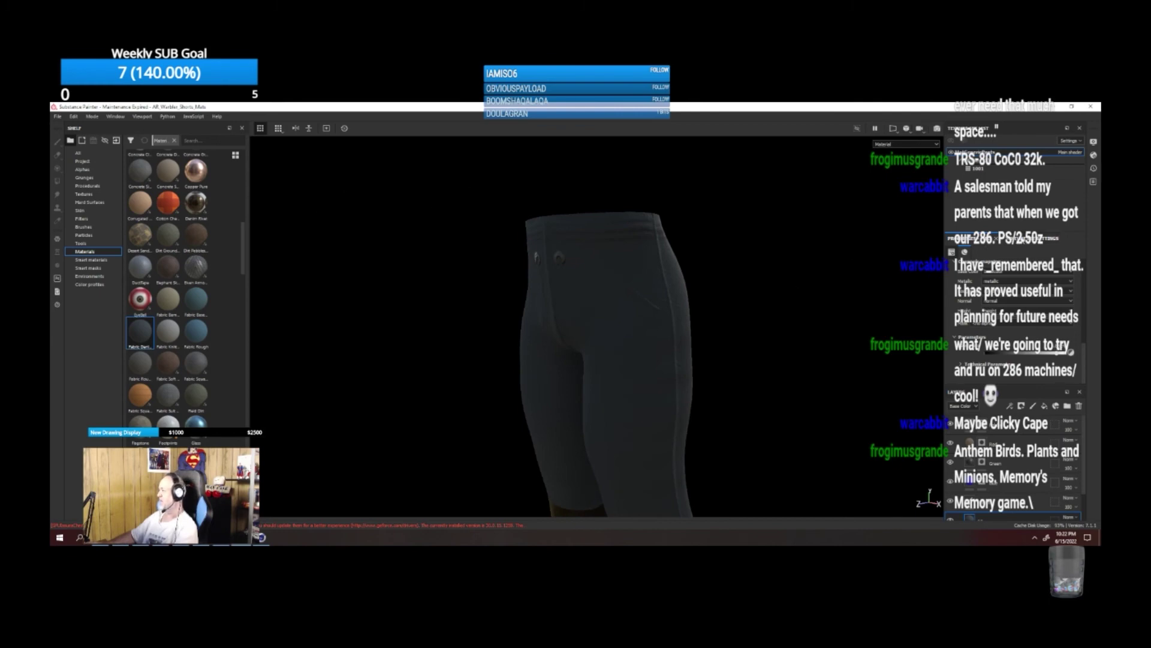
# Bake the six selected mesh maps for the shorts with a max frontal distance of 0.02 and check the front of the model.
pyautogui.click(1012, 239)
pyautogui.scroll(-3, 1014, 351)
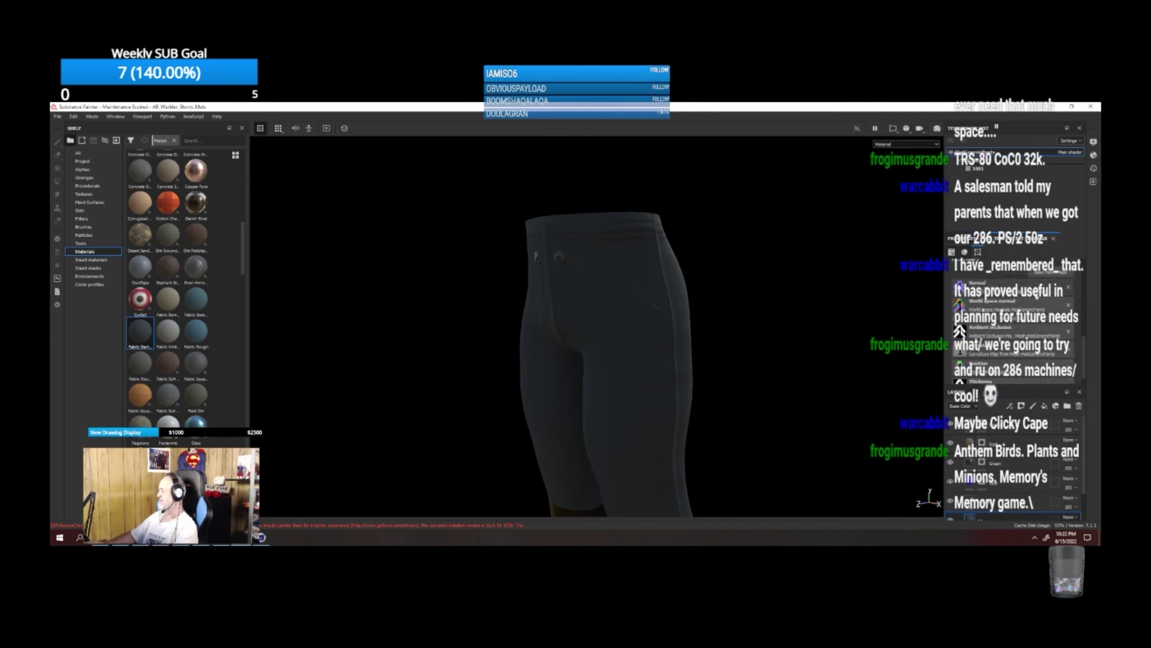
pyautogui.click(1050, 272)
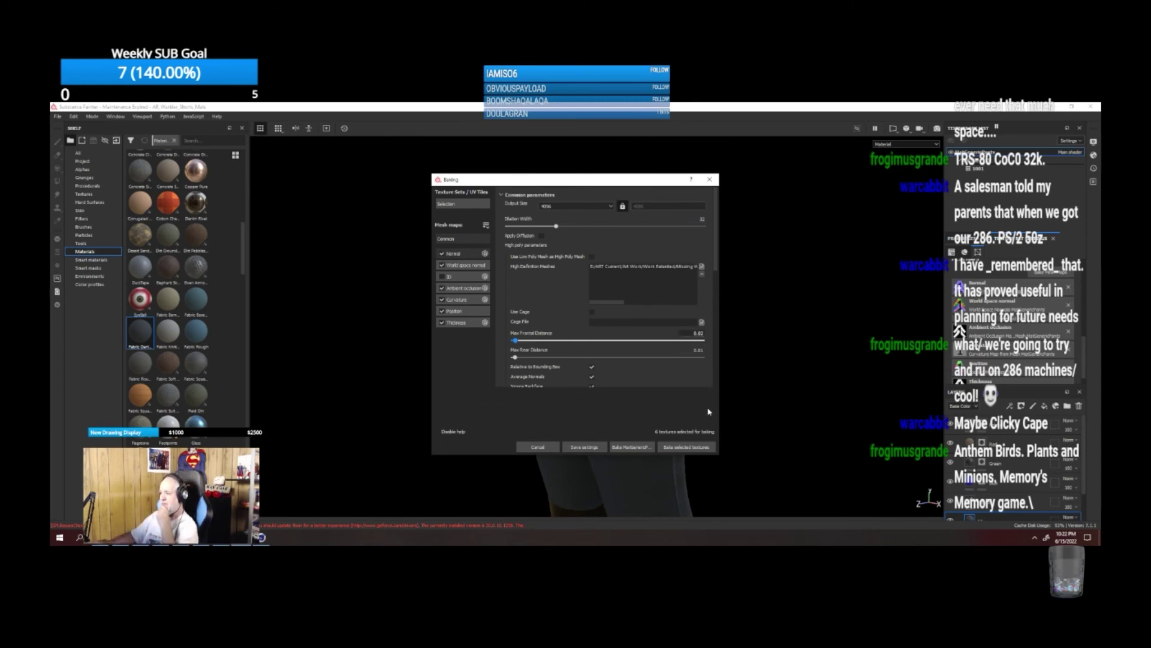
pyautogui.click(687, 447)
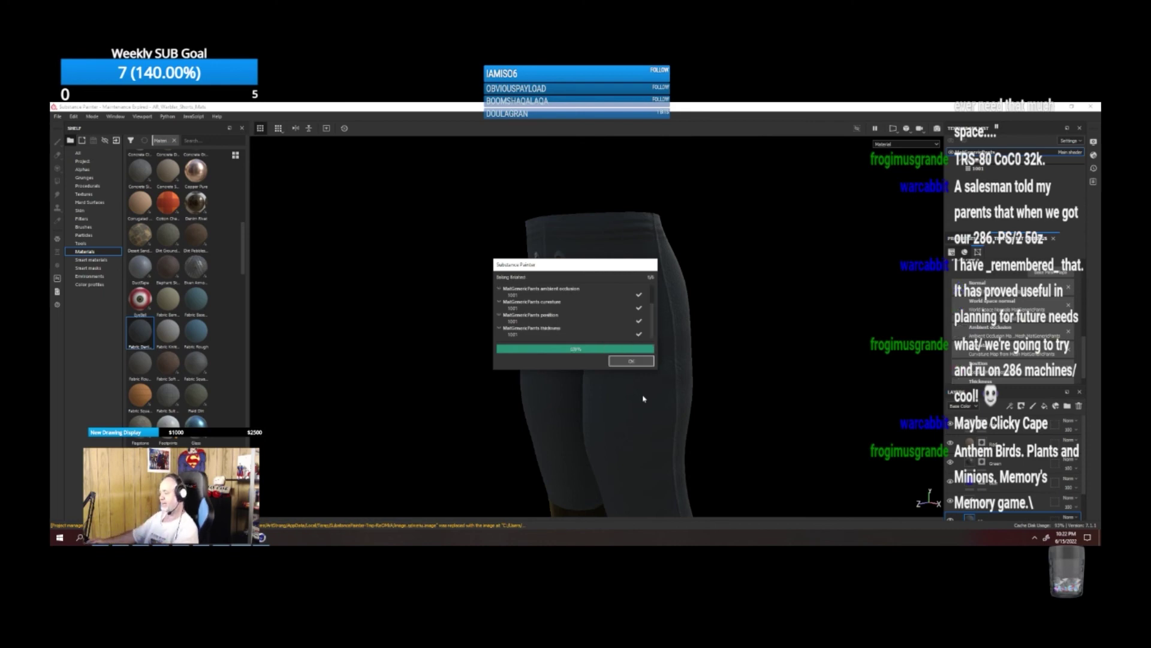
pyautogui.keyDown('alt'); pyautogui.moveTo(765, 411); pyautogui.dragTo(606, 318); pyautogui.keyUp('alt')
pyautogui.scroll(3, 641, 354)
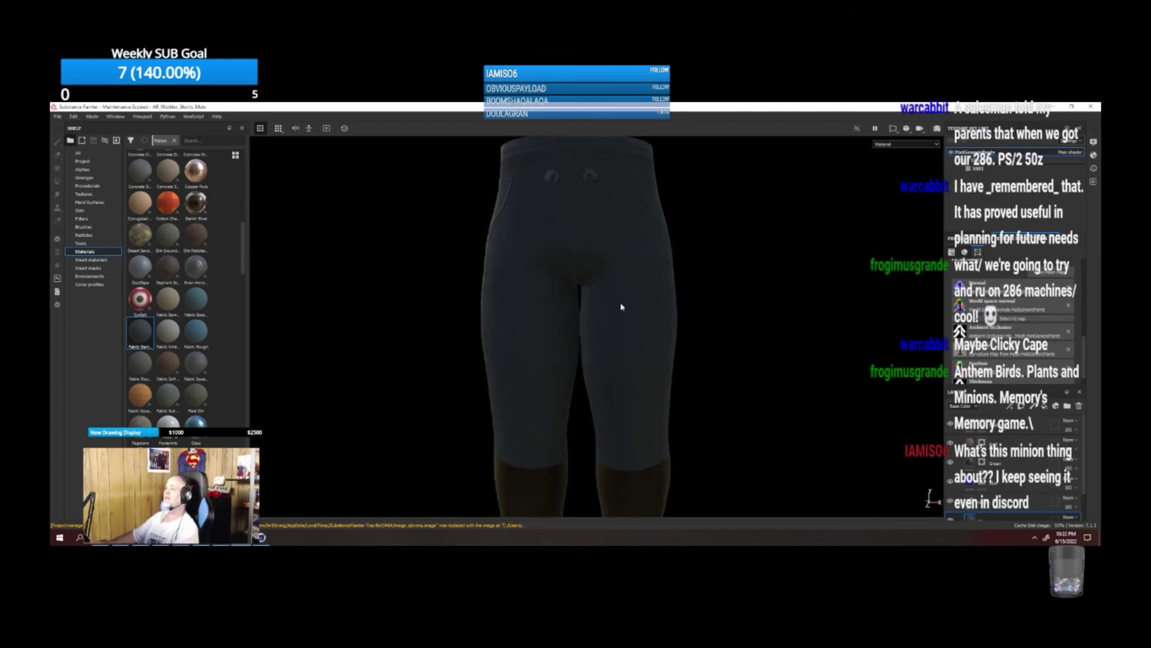
pyautogui.keyDown('alt'); pyautogui.moveTo(621, 306); pyautogui.dragTo(705, 361, button='middle'); pyautogui.keyUp('alt')
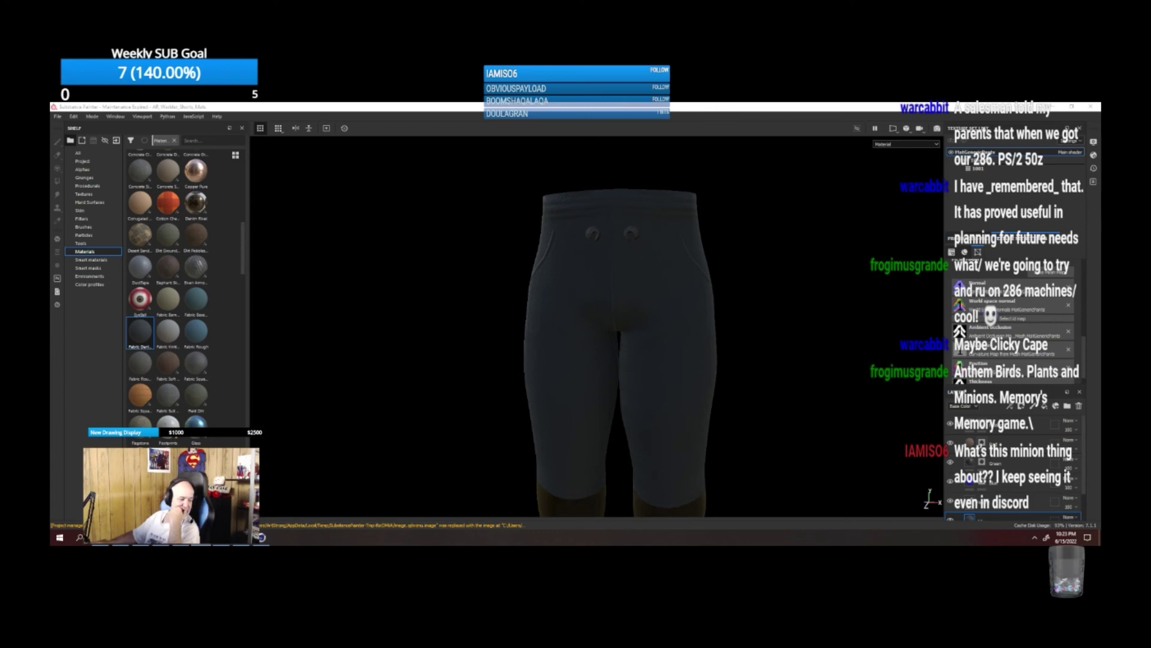
# Switch to ZBrush, inspect the front and back of the high-poly shorts at full-window size, and return to Substance Painter.
pyautogui.moveTo(50, 213)
pyautogui.mouseDown()
pyautogui.moveTo(479, 213)
pyautogui.moveTo(465, 154)
pyautogui.mouseUp()
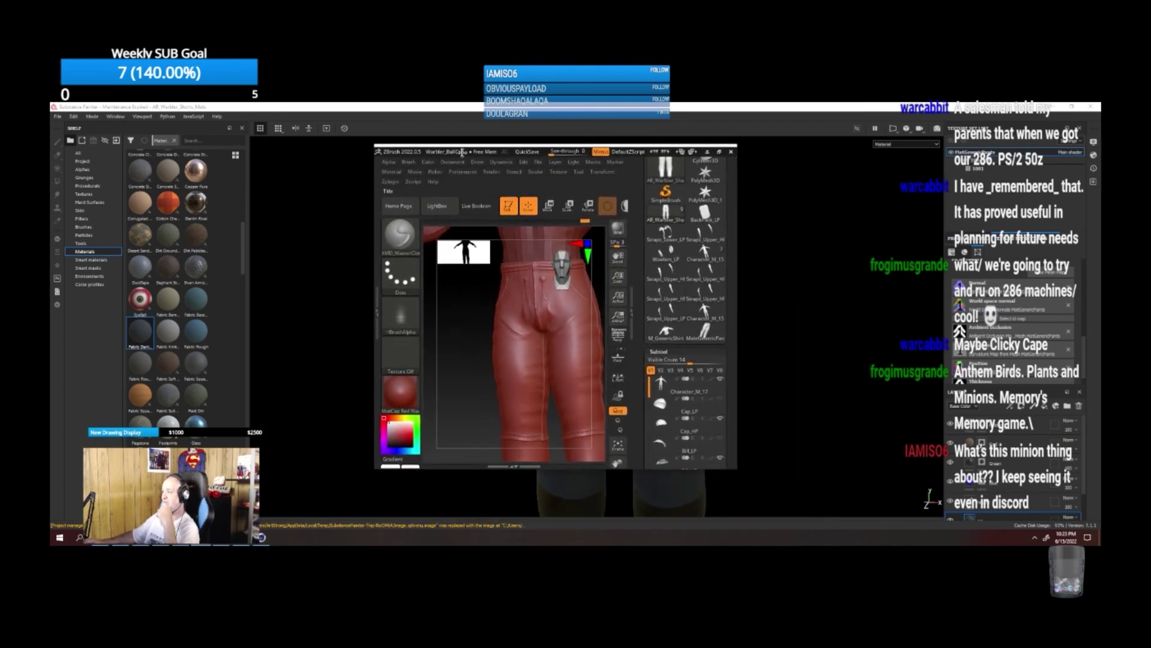
pyautogui.click(720, 151)
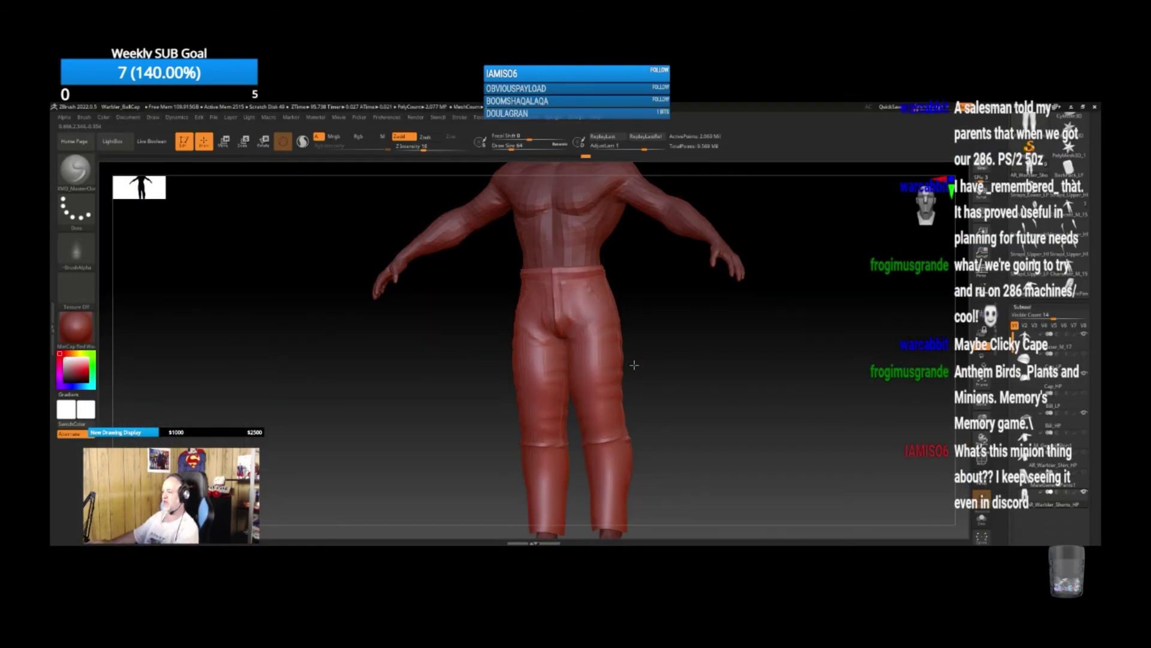
pyautogui.moveTo(634, 365)
pyautogui.keyDown('alt'); pyautogui.mouseDown()
pyautogui.moveTo(727, 362)
pyautogui.moveTo(625, 385)
pyautogui.mouseUp(); pyautogui.keyUp('alt')
pyautogui.press('d')
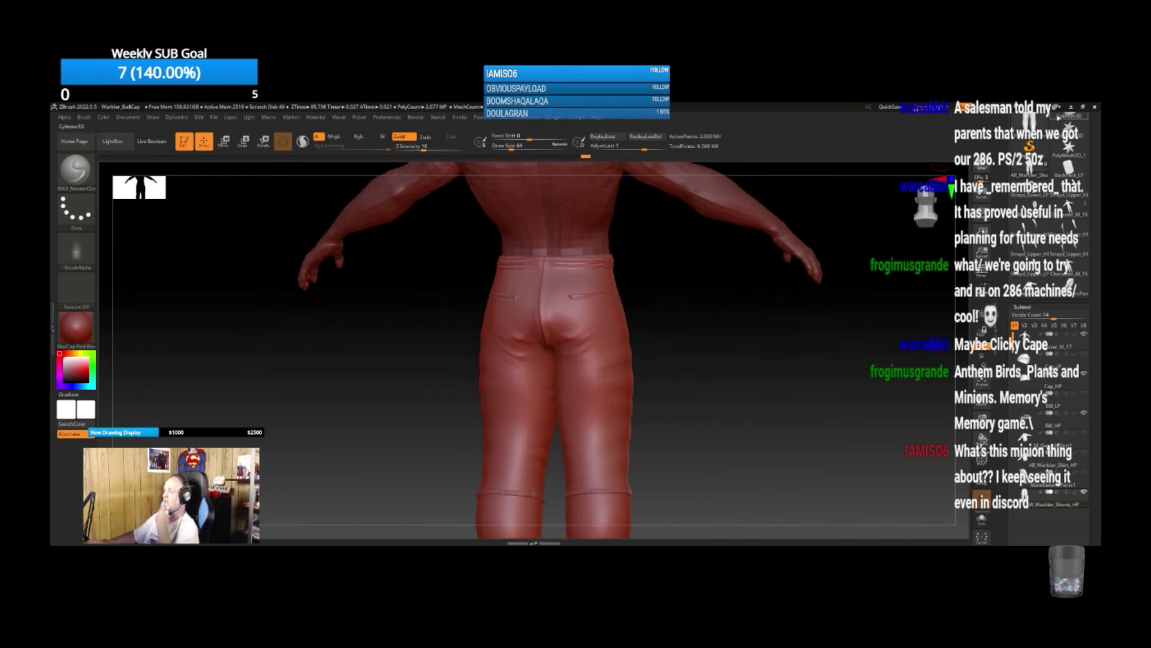
pyautogui.click(1072, 107)
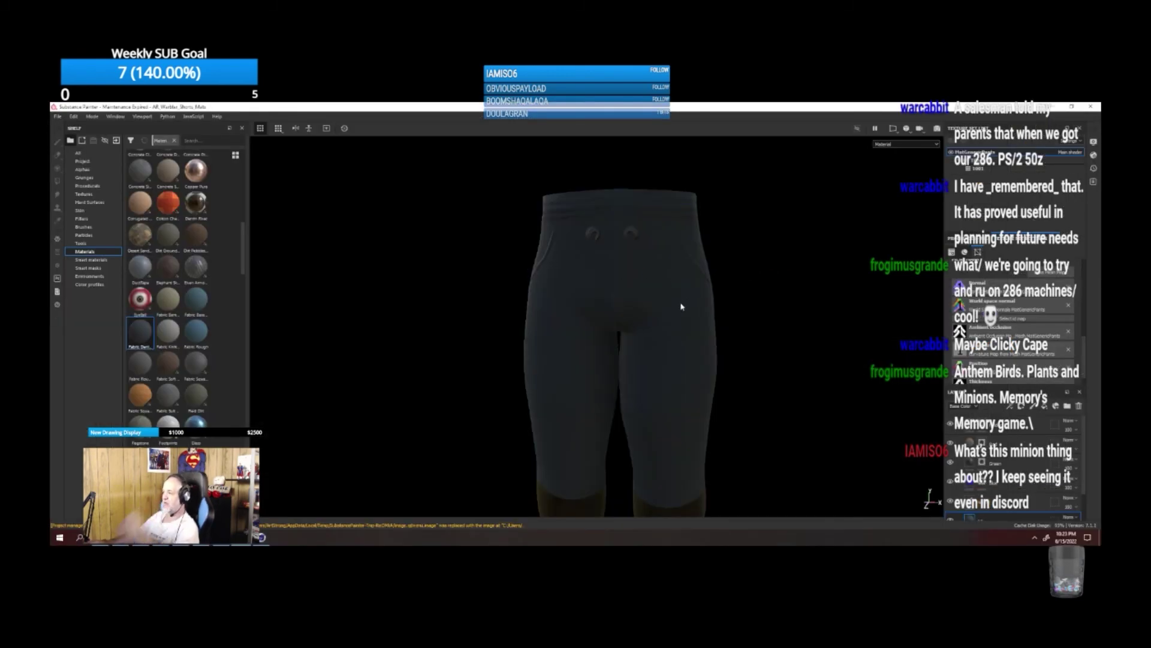
# Open the recent AR_Warbler_Shorts project in place of the Mats version.
pyautogui.scroll(-1, 964, 508)
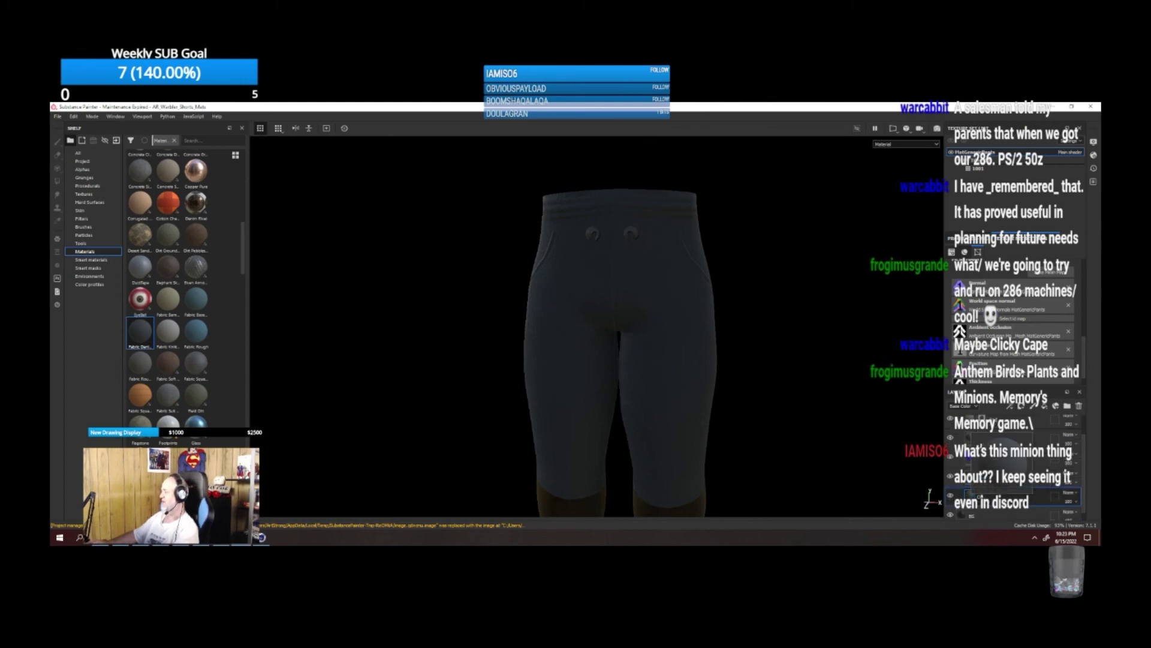
pyautogui.click(57, 116)
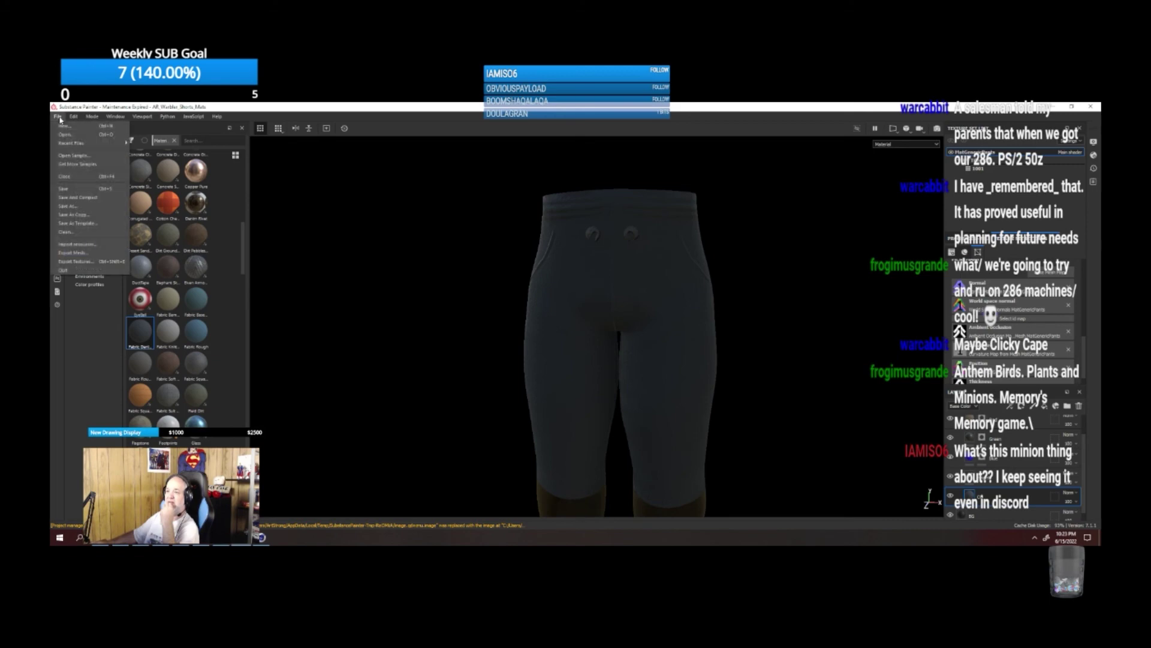
pyautogui.moveTo(108, 143)
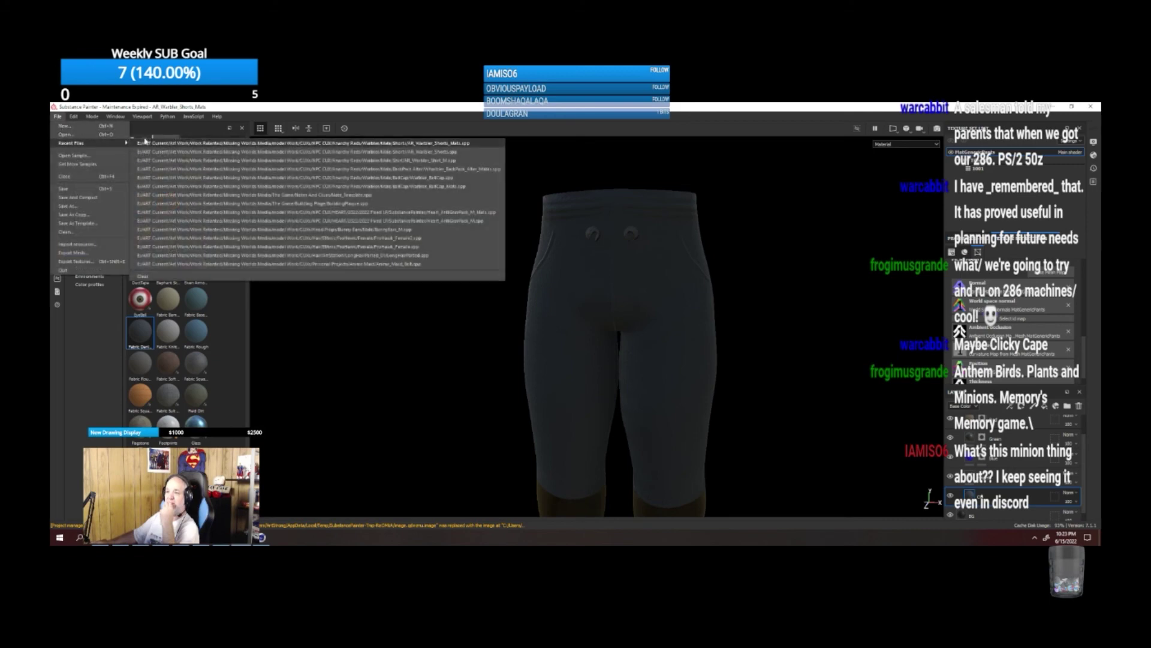
pyautogui.click(456, 152)
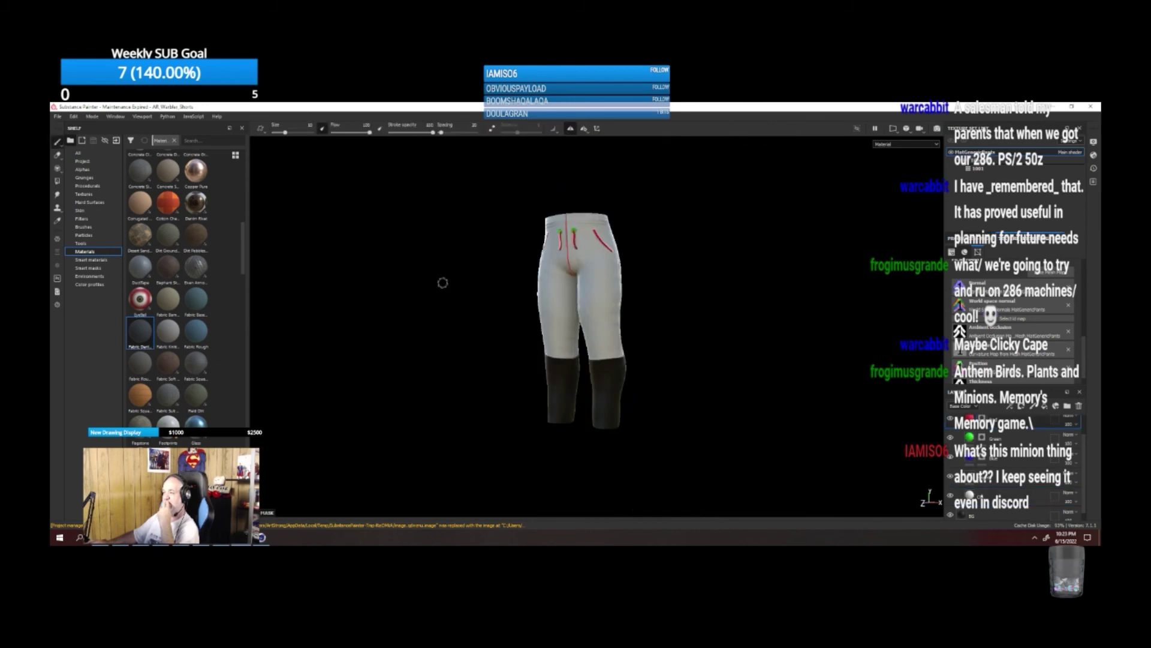
# Examine the red drawstrings, green eyelets and pocket trim on the white shorts from the front and side.
pyautogui.scroll(-3, 546, 264)
pyautogui.scroll(5, 546, 262)
pyautogui.scroll(5, 546, 262)
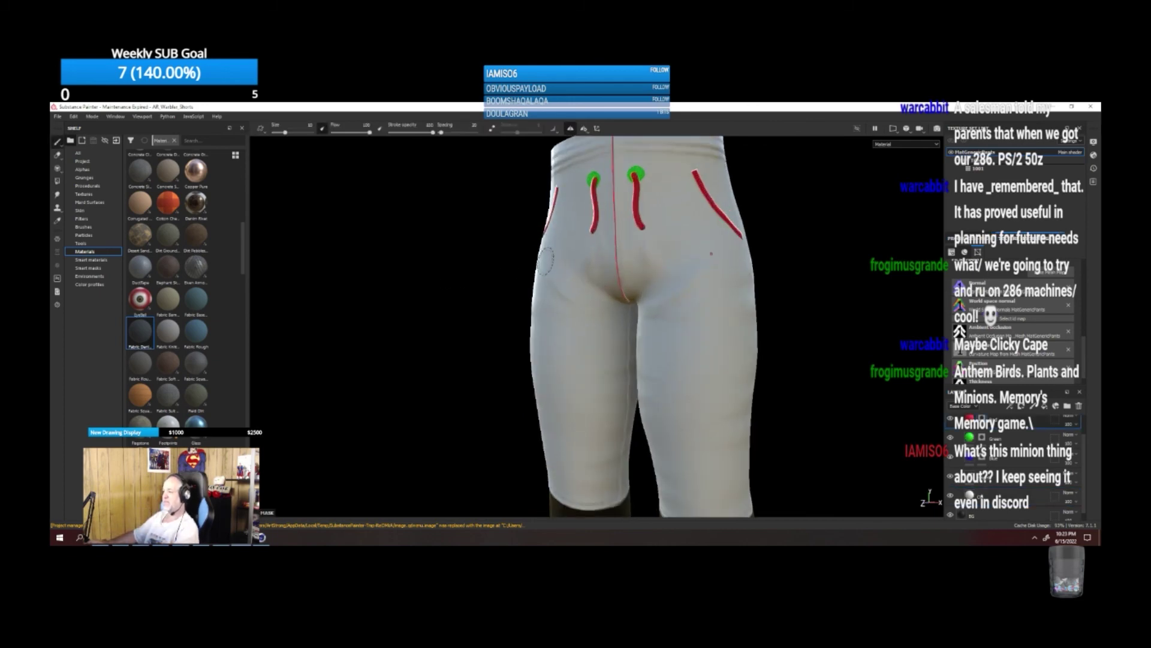
pyautogui.keyDown('alt'); pyautogui.moveTo(546, 262); pyautogui.dragTo(509, 277); pyautogui.keyUp('alt')
pyautogui.moveTo(687, 252)
pyautogui.keyDown('alt'); pyautogui.mouseDown(button='middle')
pyautogui.moveTo(671, 254)
pyautogui.moveTo(637, 319)
pyautogui.mouseUp(button='middle'); pyautogui.keyUp('alt')
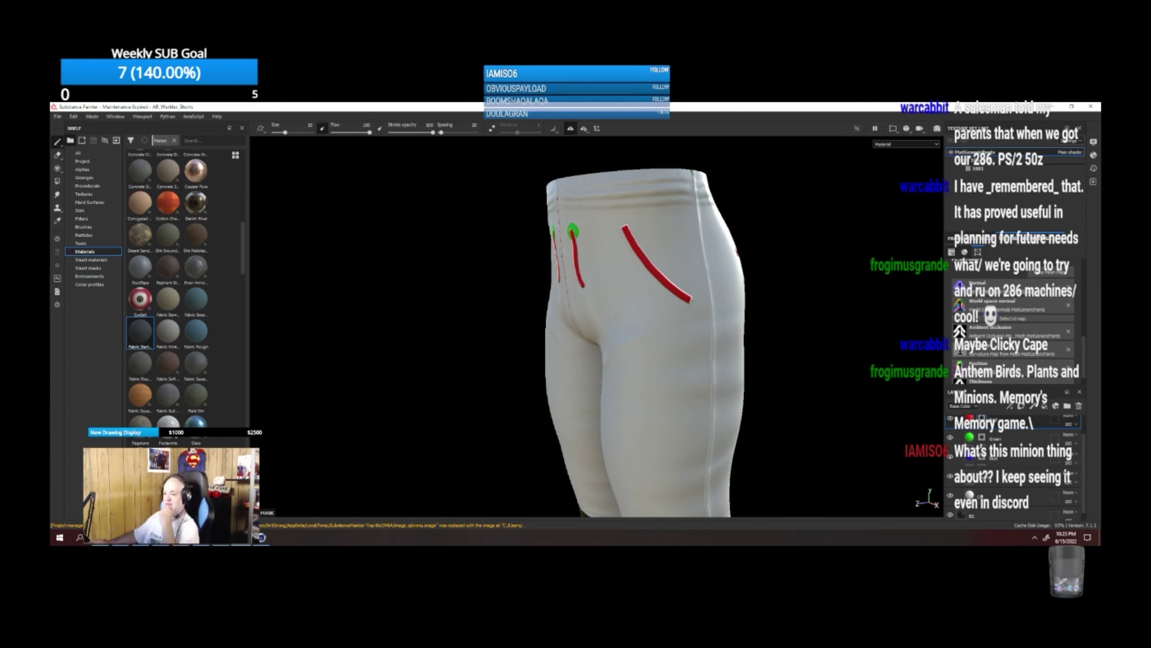
# Switch to ZBrush, inspect the sculpted drawstrings, eyelets and pockets on the front of the high-poly shorts, and return to Substance Painter.
pyautogui.hotkey('alt', 'Tab')
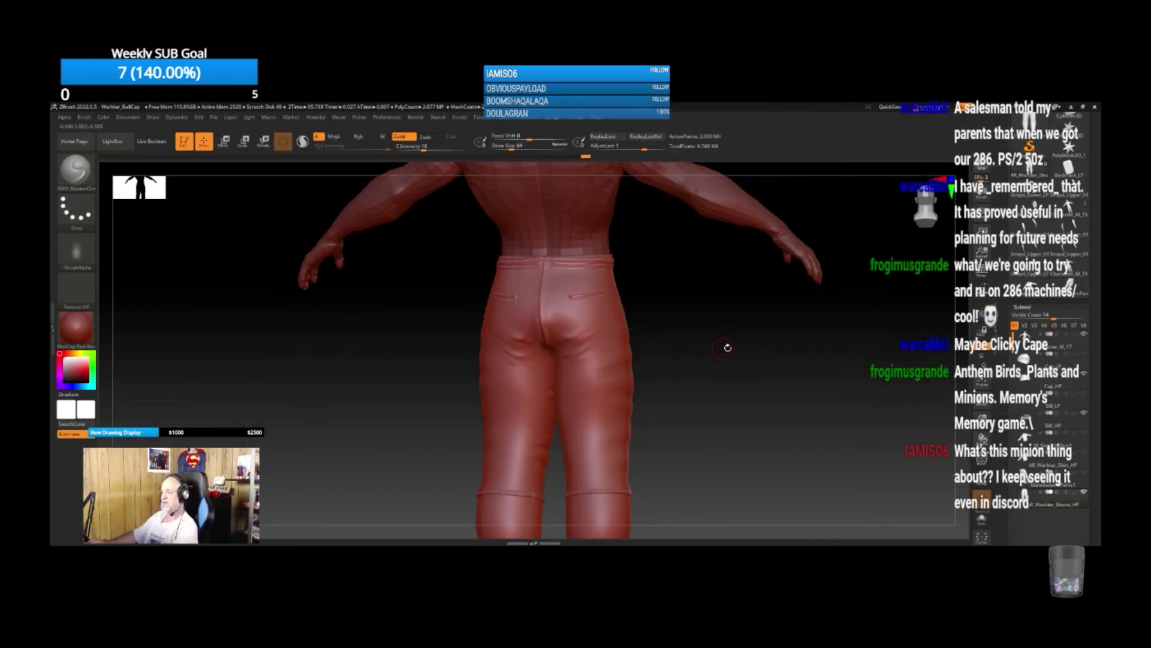
pyautogui.moveTo(727, 347); pyautogui.dragTo(646, 357)
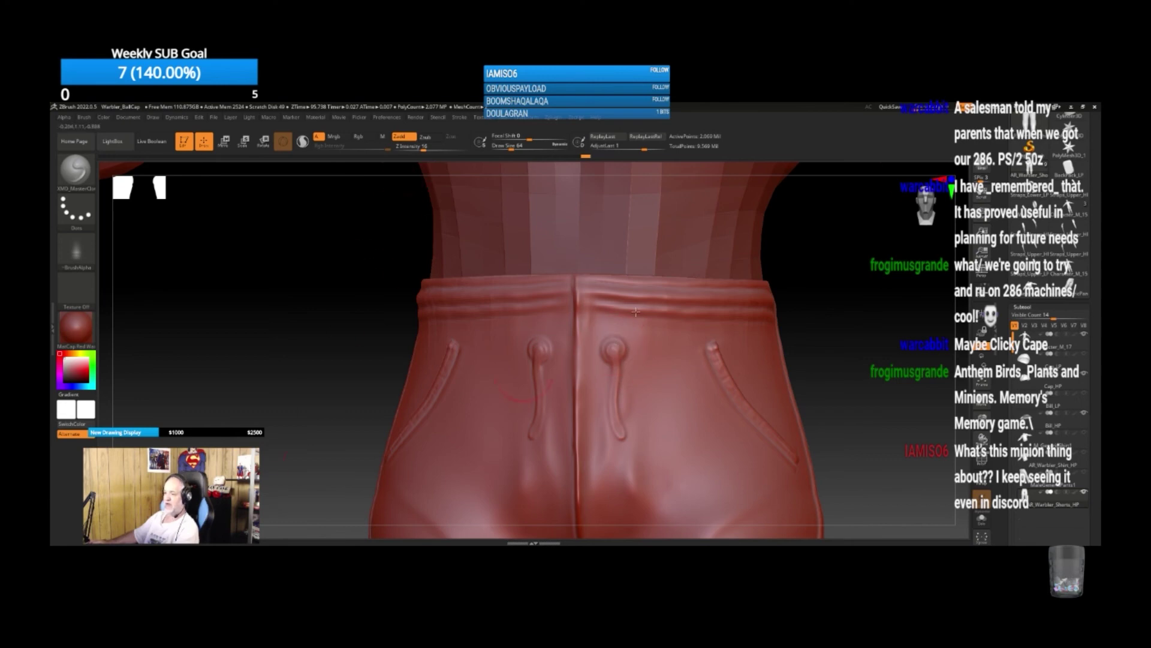
pyautogui.click(1070, 107)
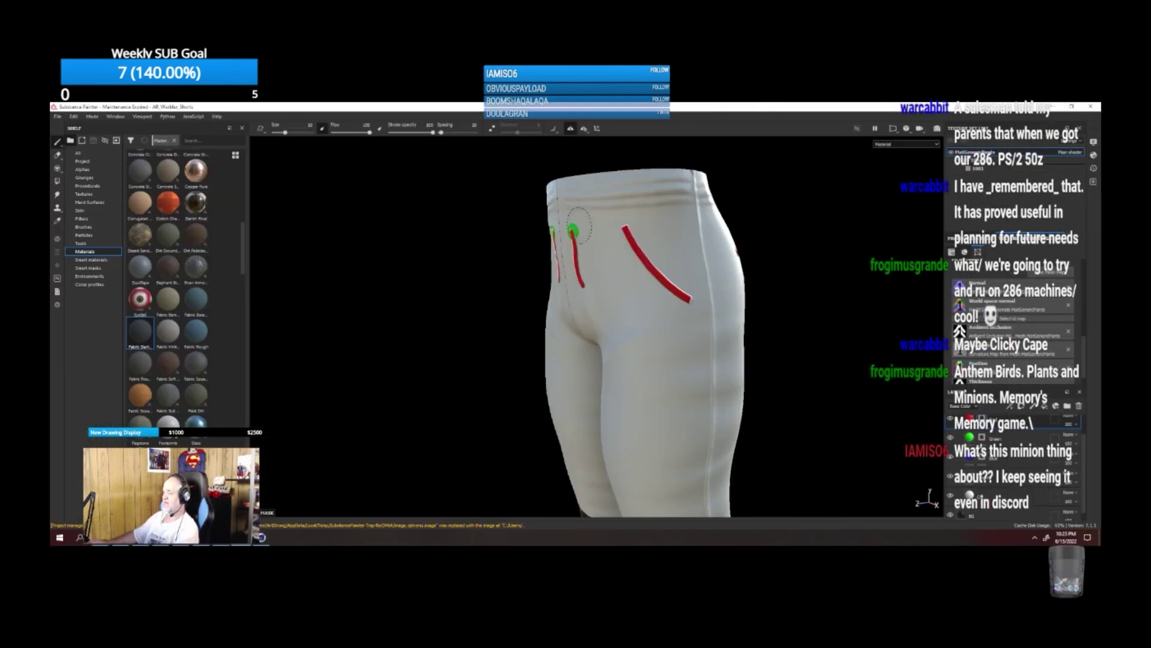
# Review the high-poly, distance and mesh-matching parameters in the mesh map baking settings, and close them without baking.
pyautogui.moveTo(571, 204)
pyautogui.keyDown('alt'); pyautogui.mouseDown()
pyautogui.moveTo(710, 249)
pyautogui.moveTo(698, 256)
pyautogui.mouseUp(); pyautogui.keyUp('alt')
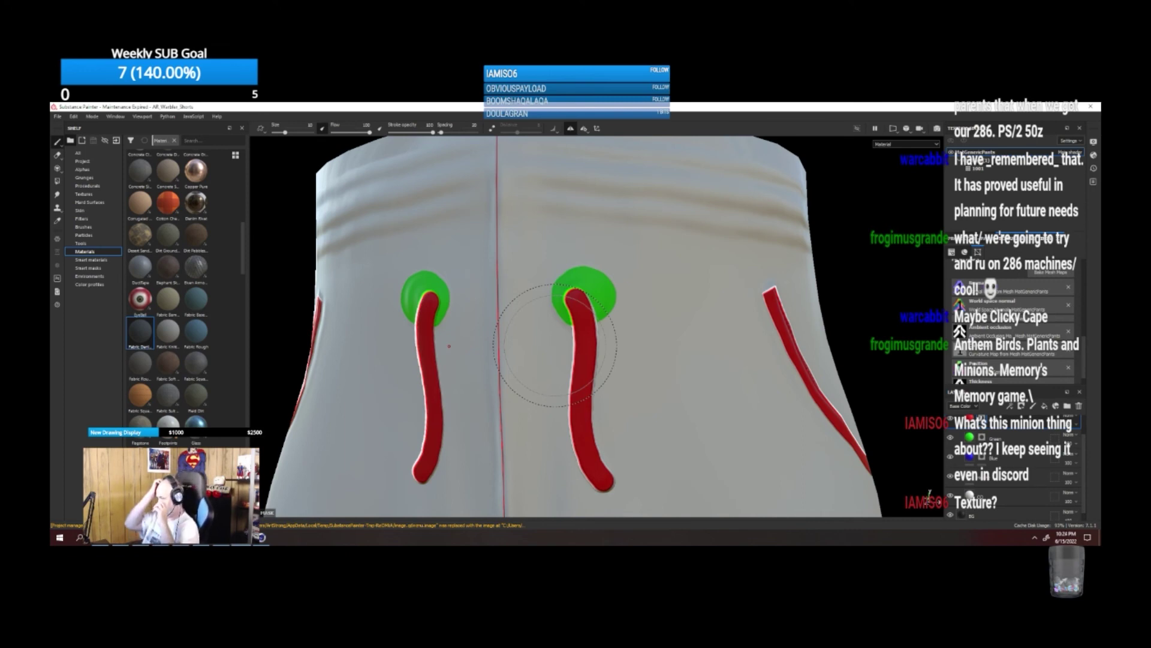
pyautogui.click(1050, 272)
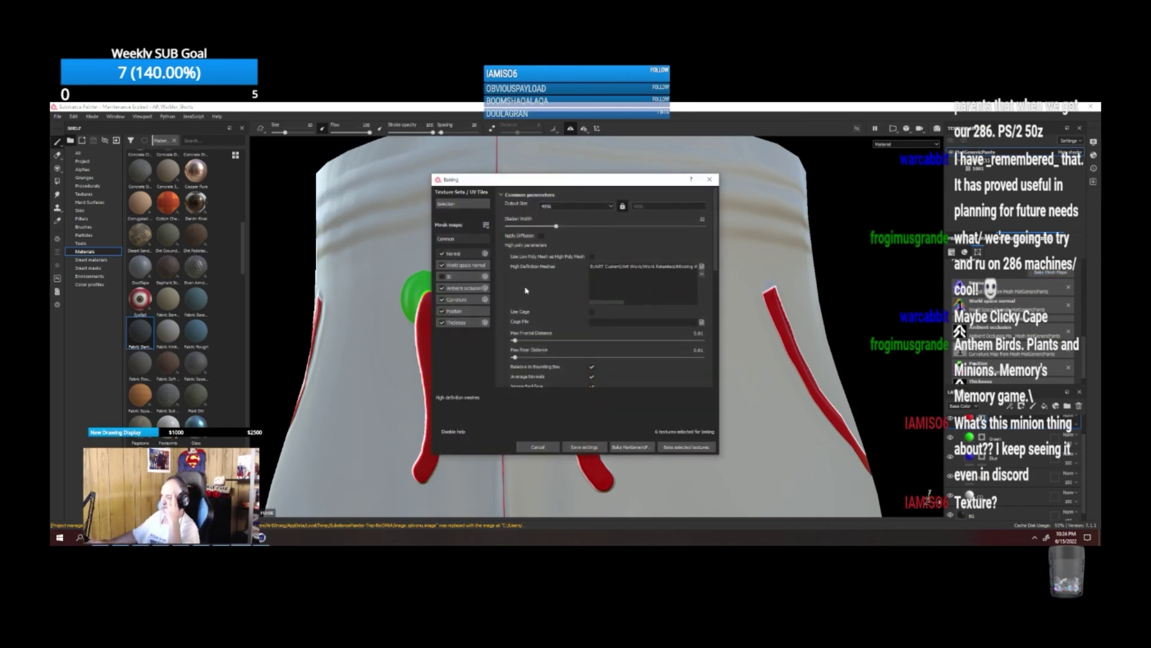
pyautogui.scroll(-3, 526, 291)
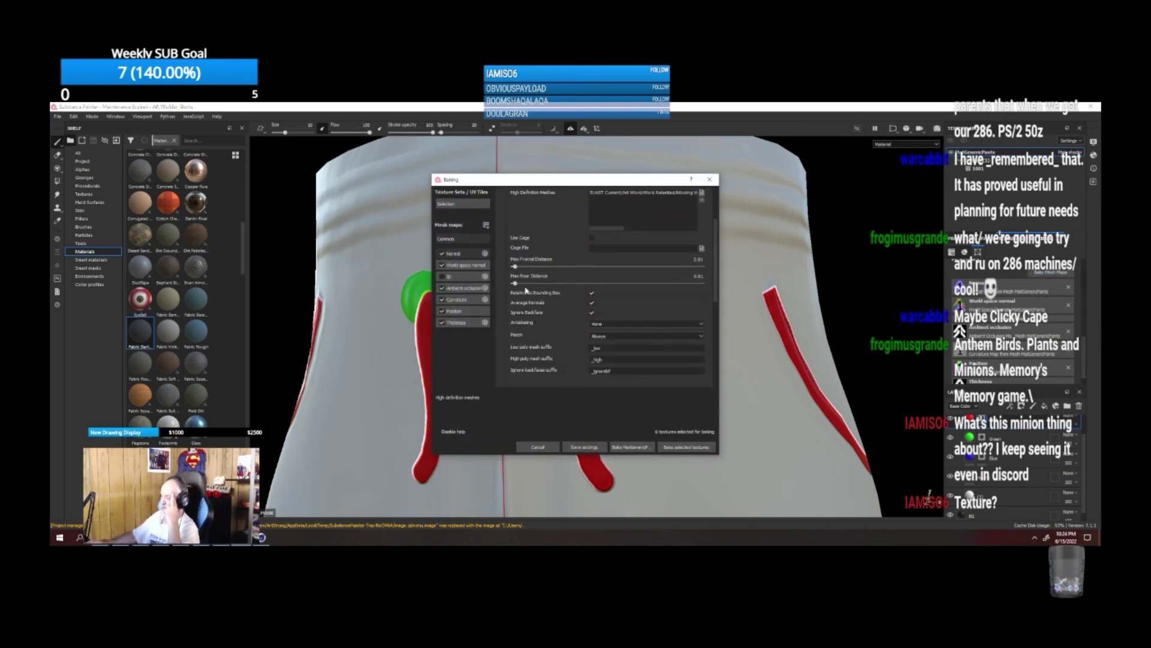
pyautogui.scroll(-1, 533, 320)
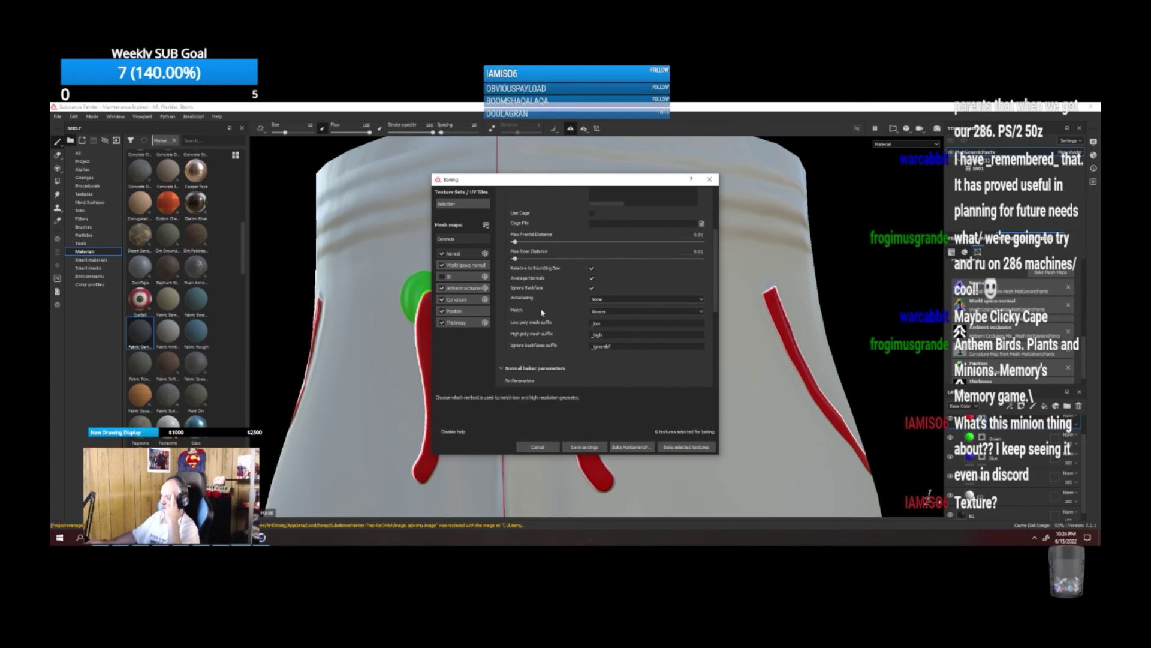
pyautogui.scroll(4, 576, 302)
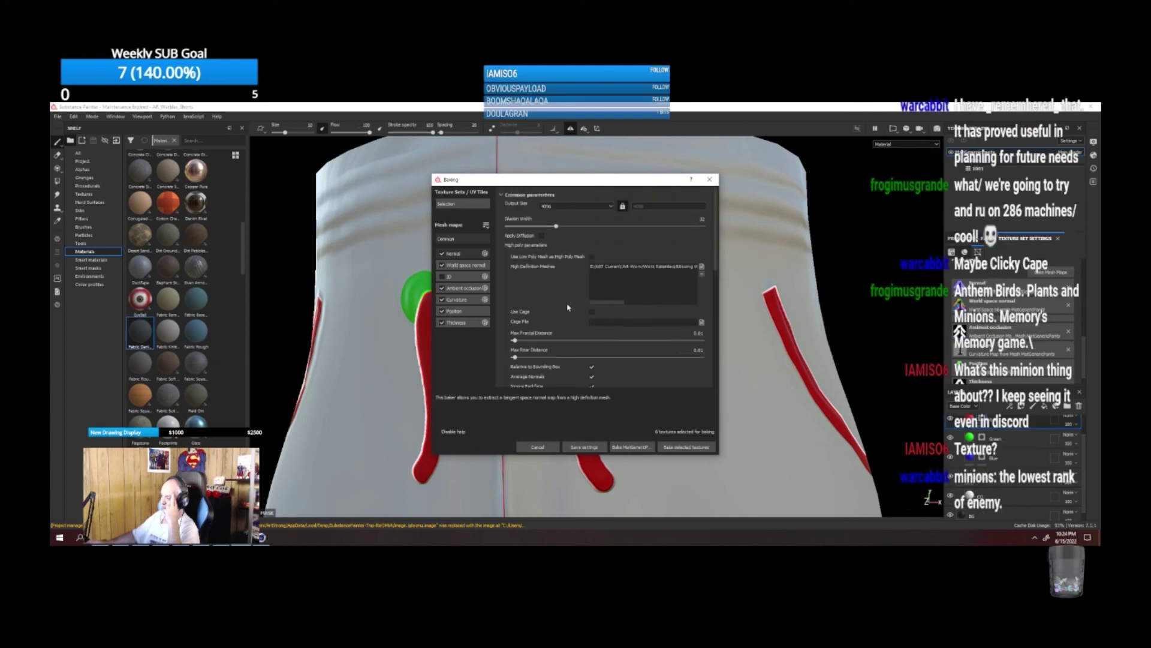
pyautogui.click(710, 178)
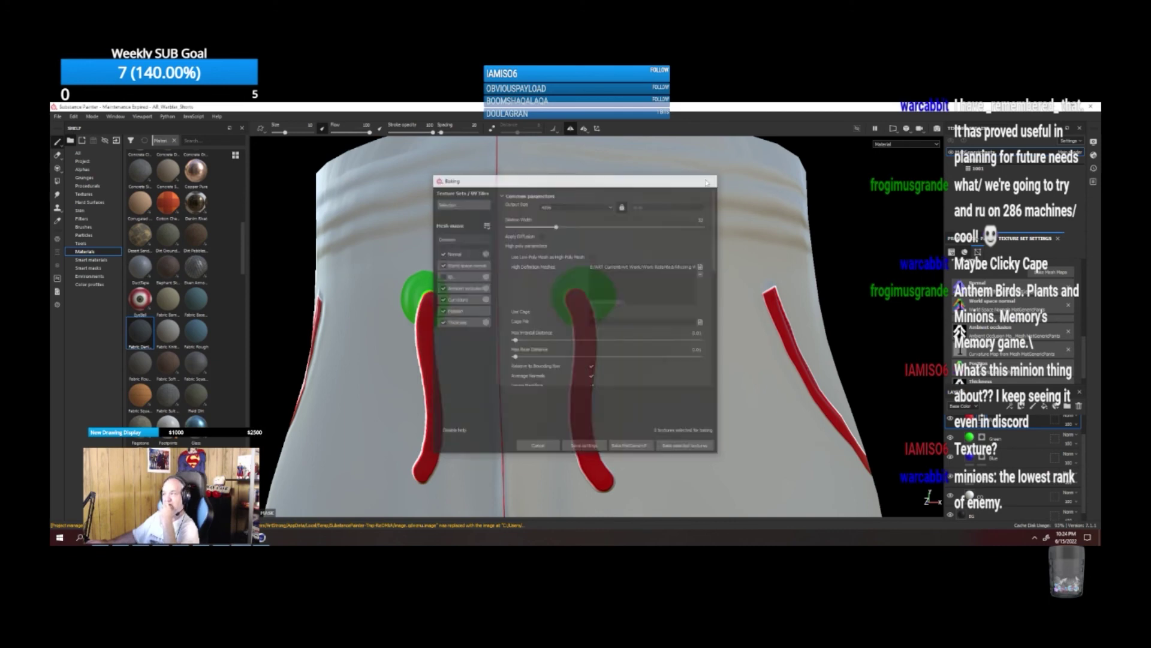
pyautogui.scroll(-3, 553, 311)
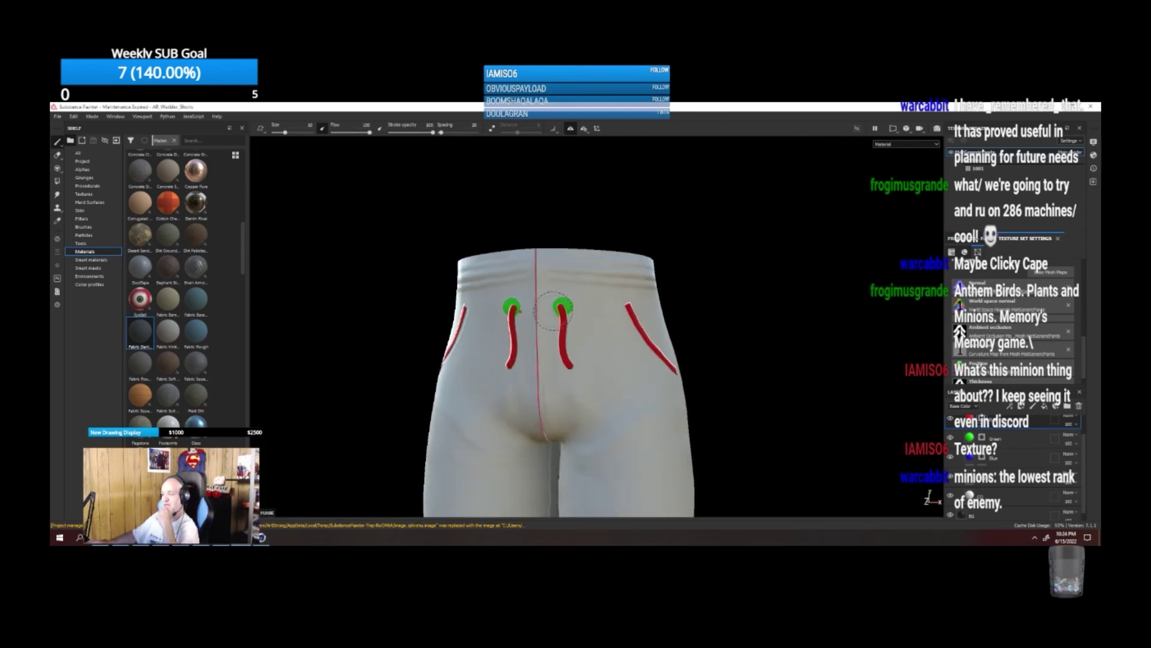
# Switch to ZBrush, check the high-poly shorts from front and back, and divide their geometry by one more subdivision level.
pyautogui.hotkey('alt', 'Tab')
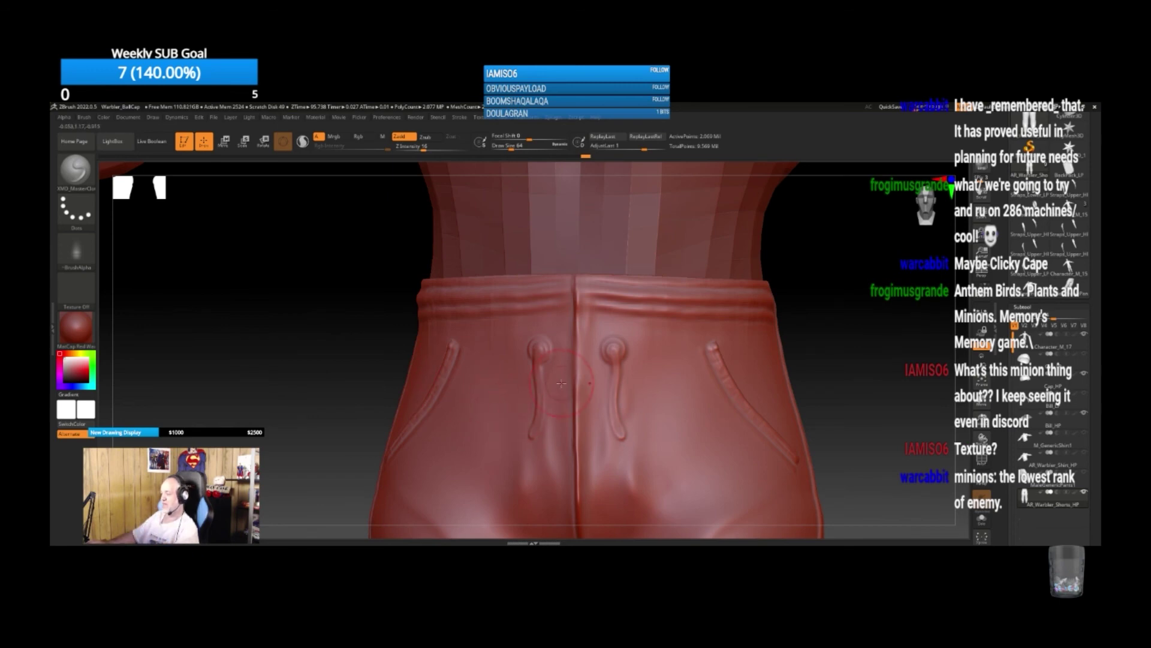
pyautogui.moveTo(802, 358)
pyautogui.mouseDown()
pyautogui.moveTo(837, 362)
pyautogui.moveTo(807, 362)
pyautogui.mouseUp()
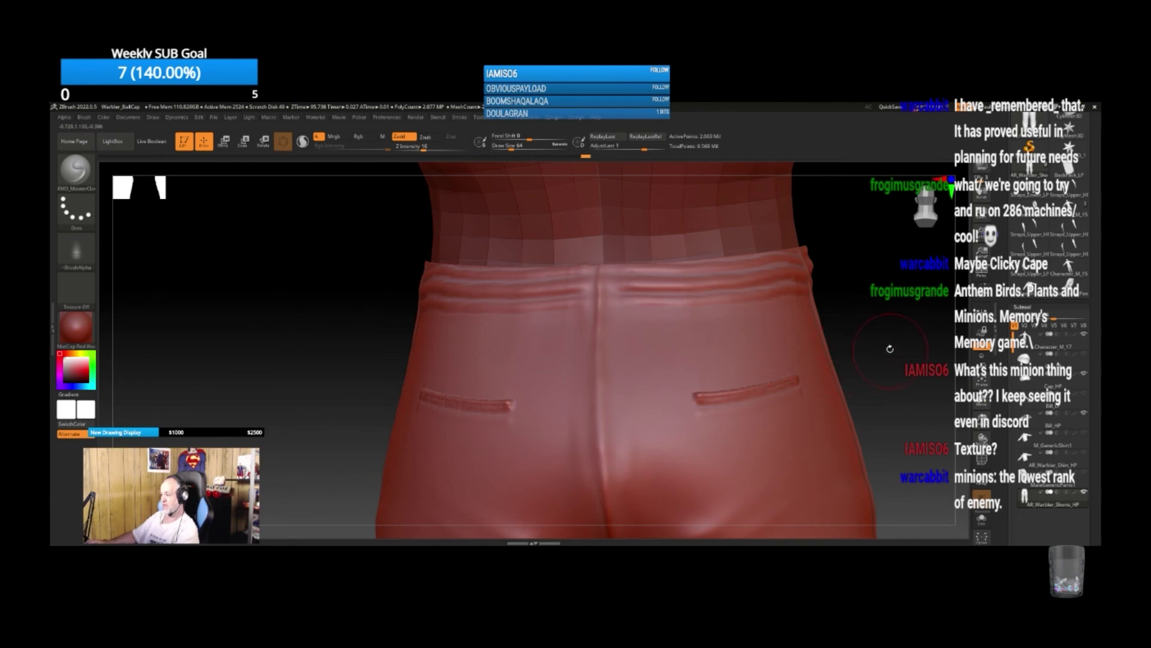
pyautogui.moveTo(889, 349)
pyautogui.mouseDown()
pyautogui.moveTo(949, 343)
pyautogui.moveTo(939, 350)
pyautogui.mouseUp()
pyautogui.moveTo(874, 395); pyautogui.dragTo(831, 331)
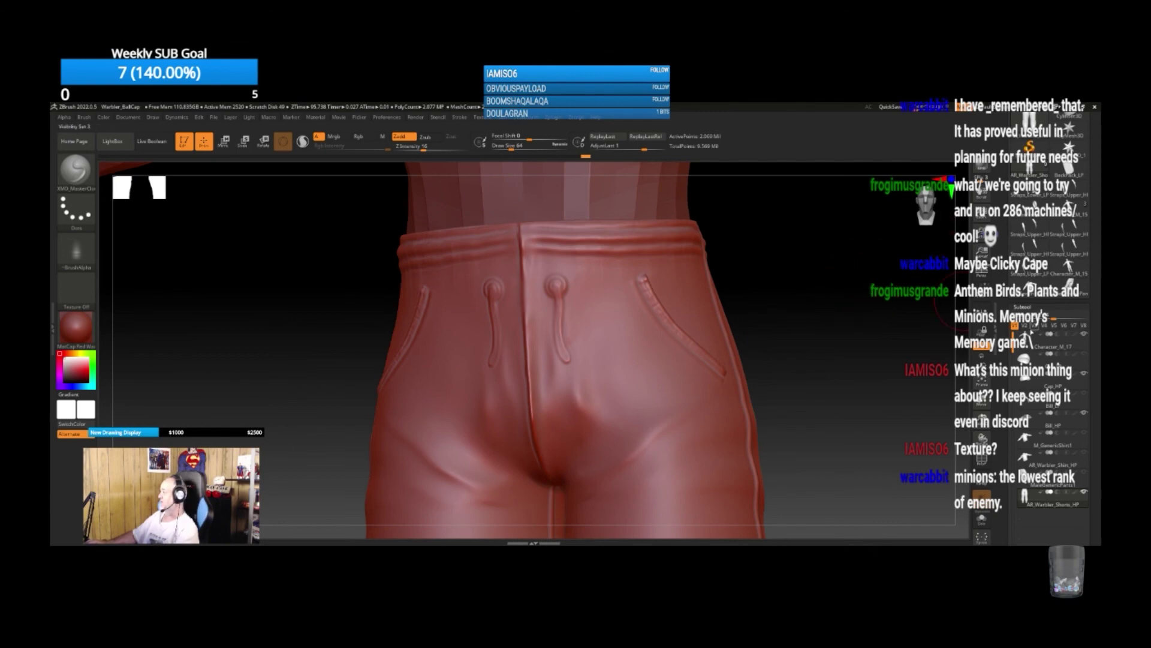
pyautogui.click(1024, 306)
pyautogui.click(1026, 167)
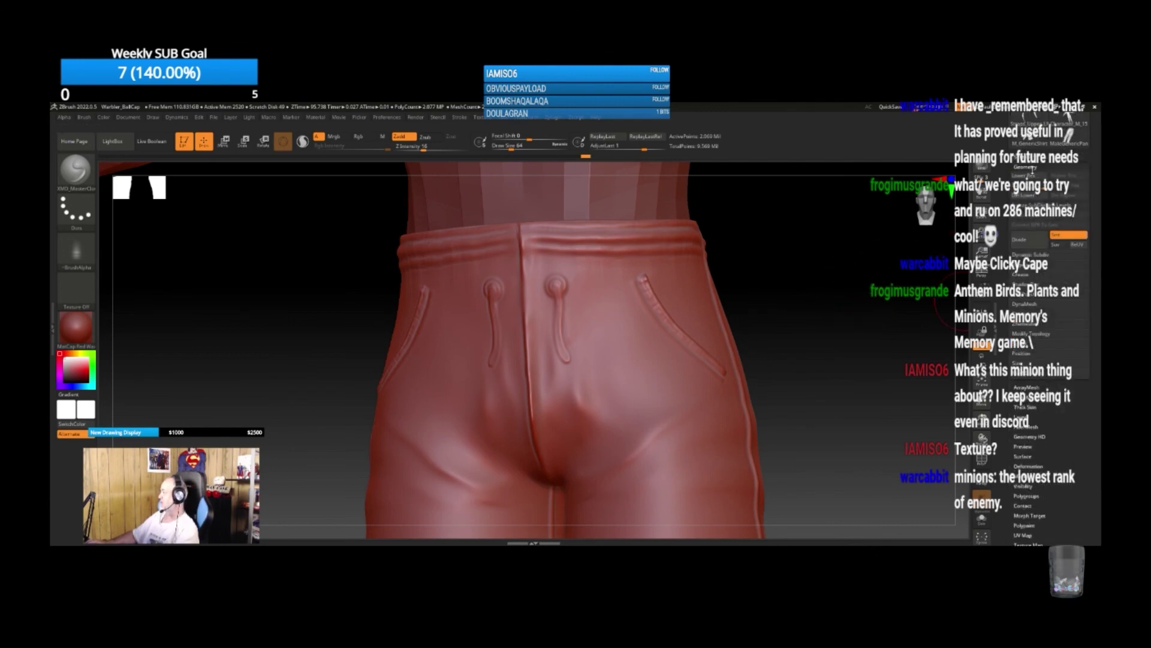
pyautogui.click(1029, 239)
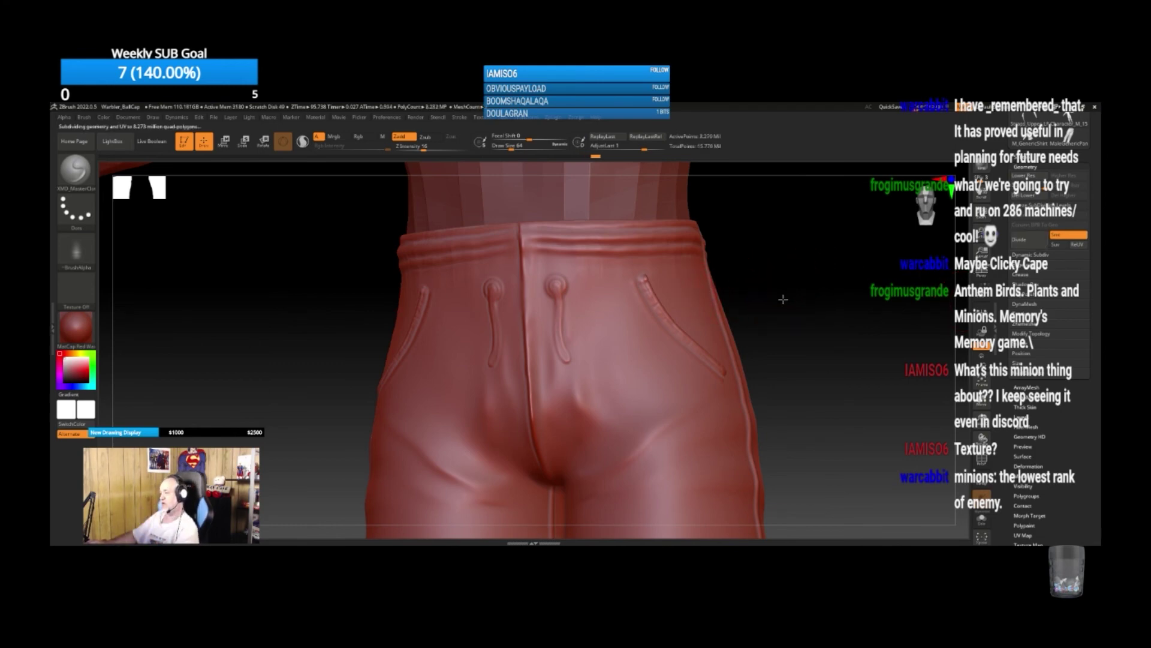
# Inspect the subdivided shorts around the pockets and drawstrings, and save the project over the existing Warbler_BallCap file.
pyautogui.moveTo(783, 299); pyautogui.dragTo(809, 340)
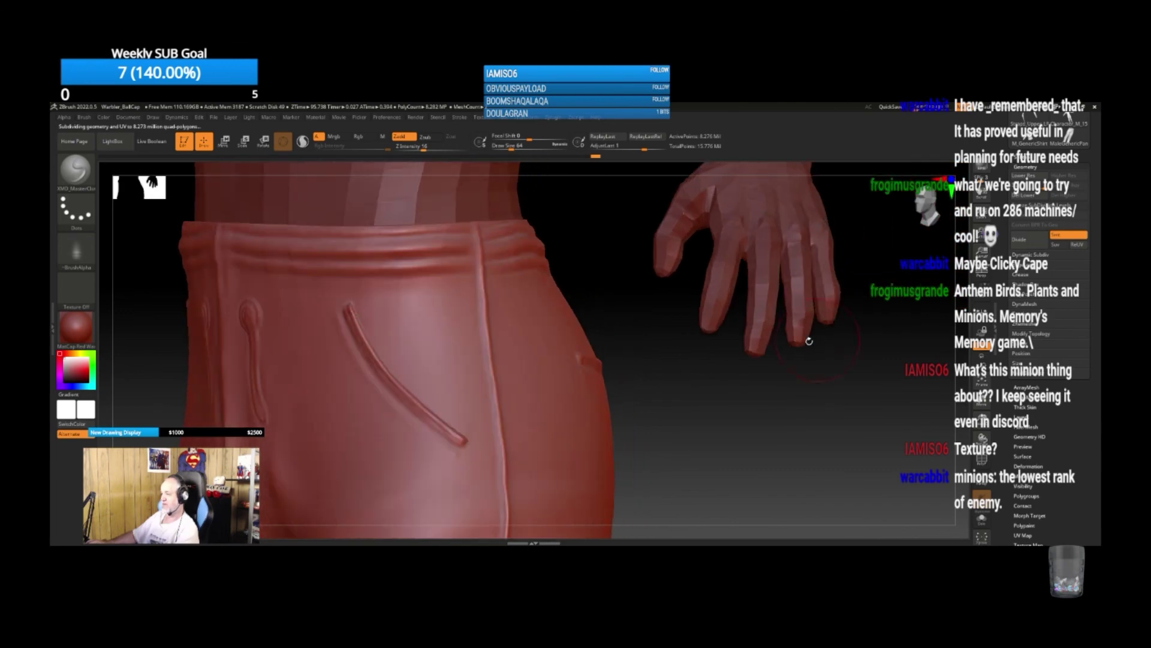
pyautogui.moveTo(688, 368); pyautogui.dragTo(815, 346)
pyautogui.press('ctrl')
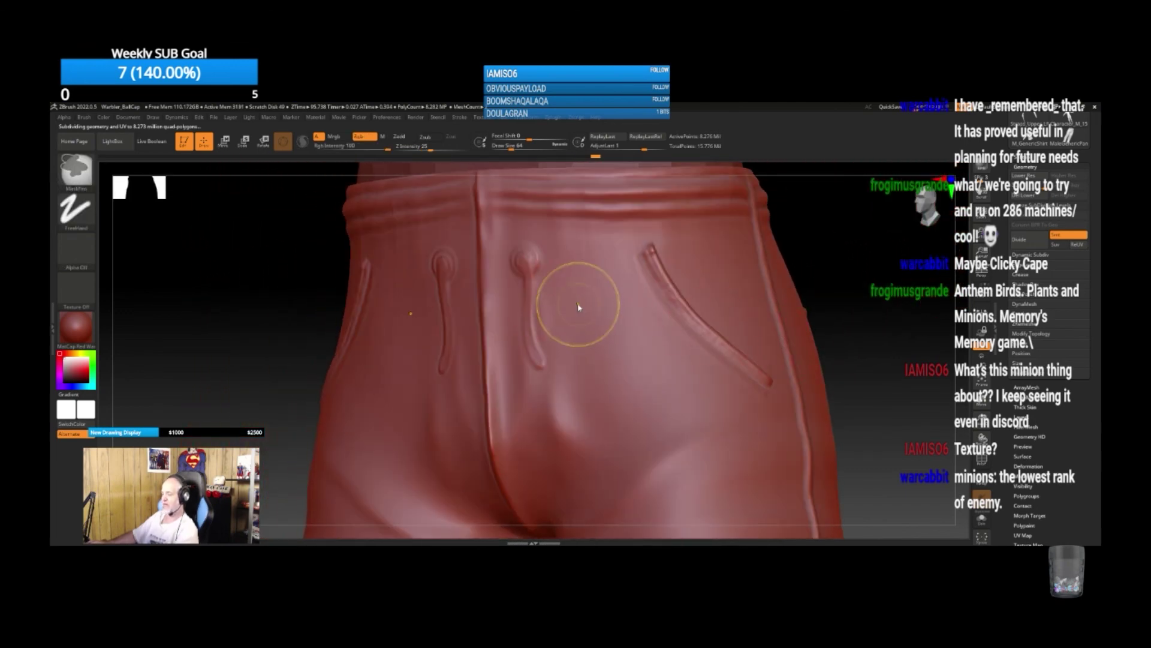
pyautogui.hotkey('ctrl', 's')
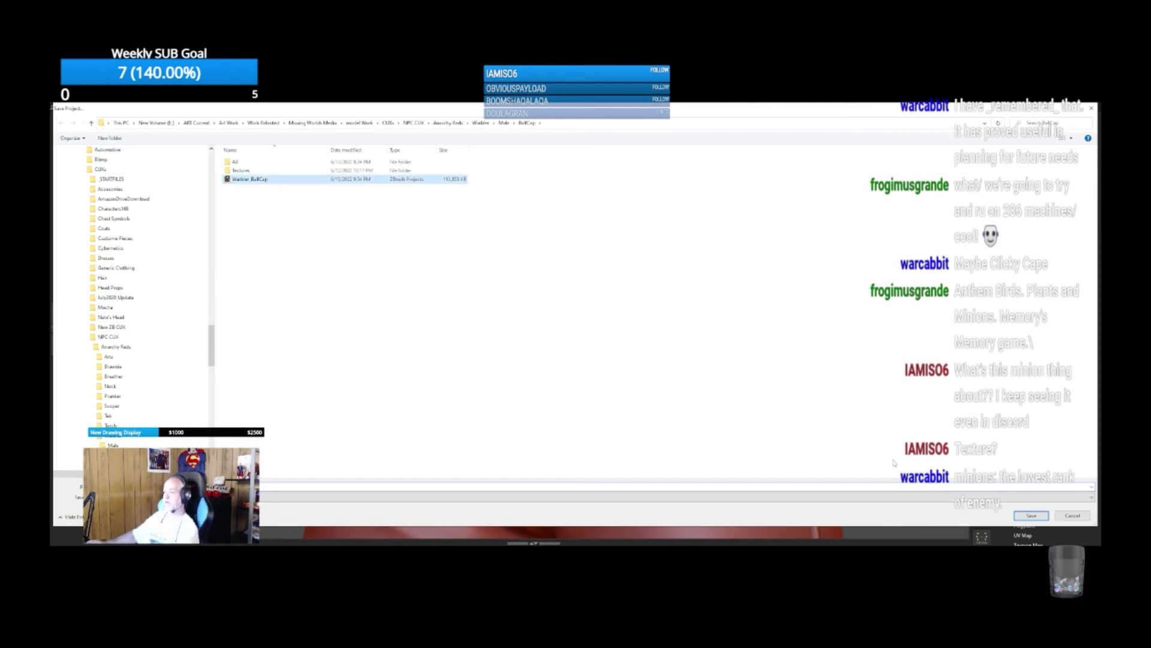
pyautogui.click(1028, 514)
pyautogui.click(600, 323)
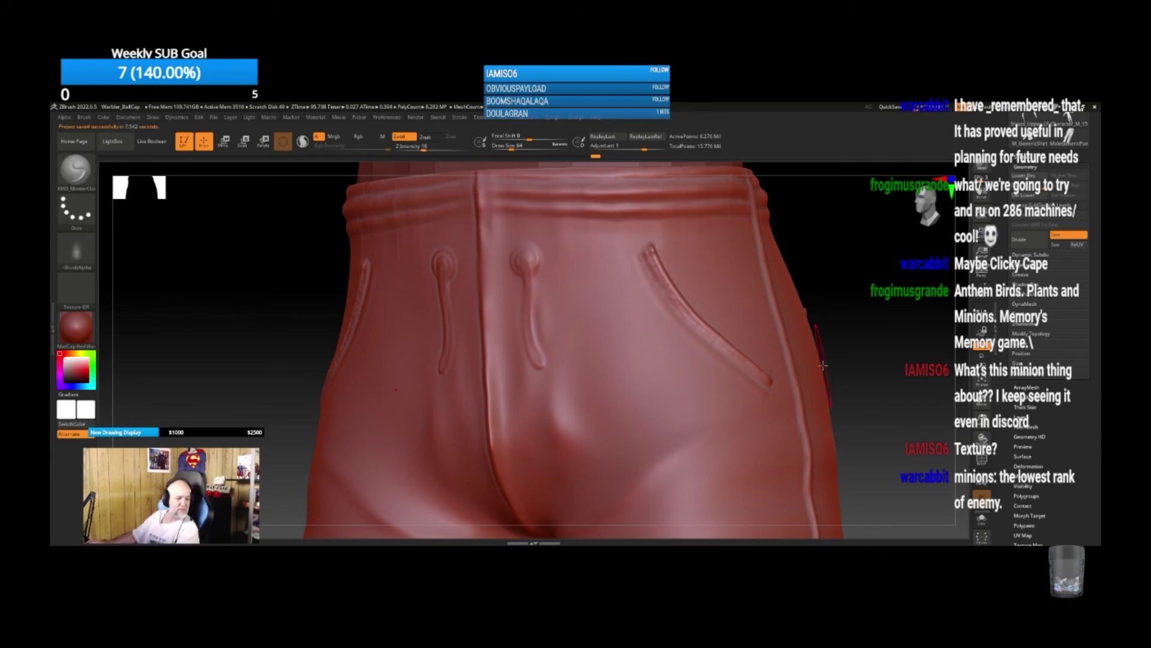
# Close ZBrush without saving further changes and return to Substance Painter.
pyautogui.keyDown('alt'); pyautogui.moveTo(846, 389); pyautogui.dragTo(833, 302); pyautogui.keyUp('alt')
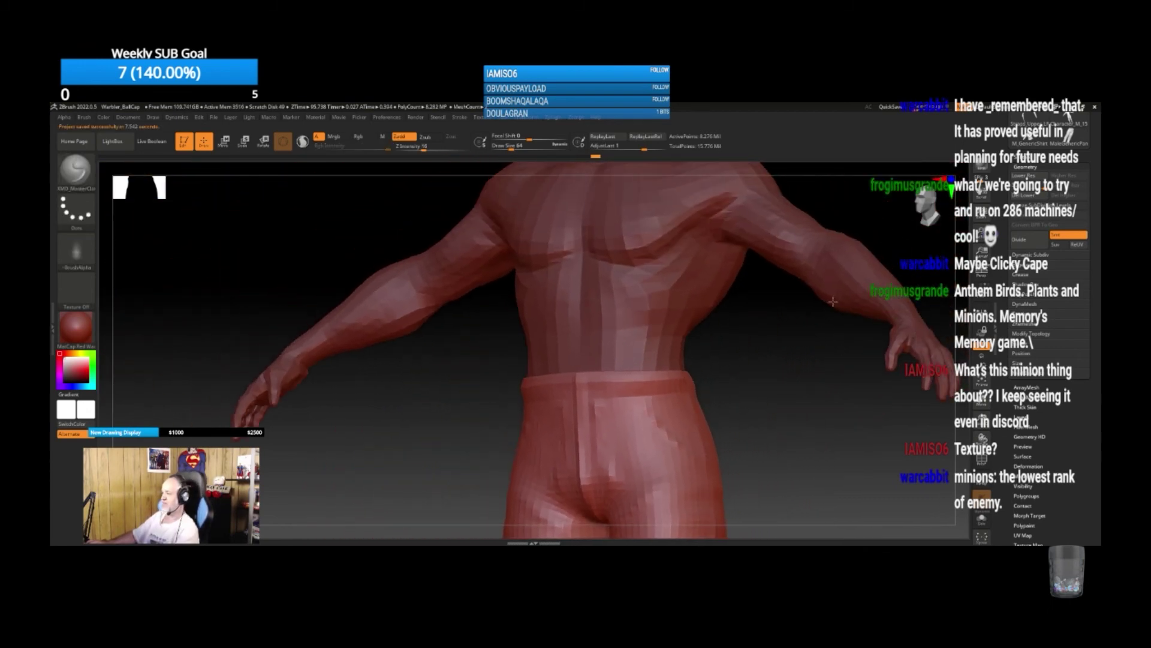
pyautogui.moveTo(824, 421); pyautogui.dragTo(821, 358)
pyautogui.moveTo(821, 358)
pyautogui.mouseDown(button='right')
pyautogui.moveTo(809, 391)
pyautogui.moveTo(750, 391)
pyautogui.moveTo(761, 399)
pyautogui.mouseUp(button='right')
pyautogui.click(1093, 107)
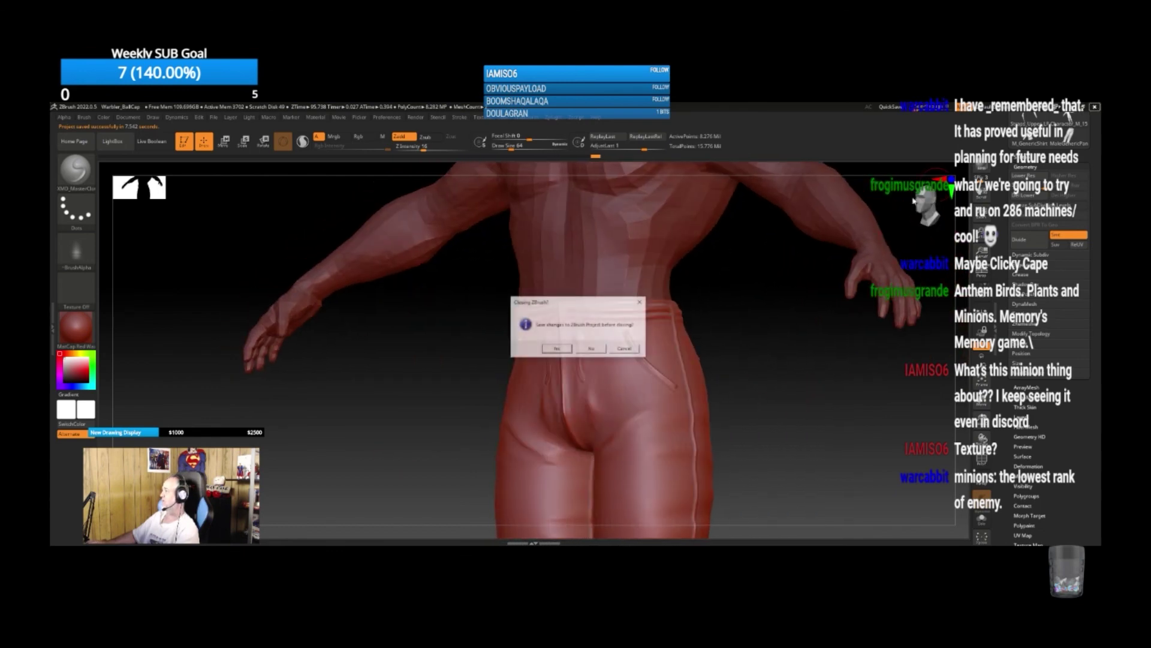
pyautogui.click(604, 348)
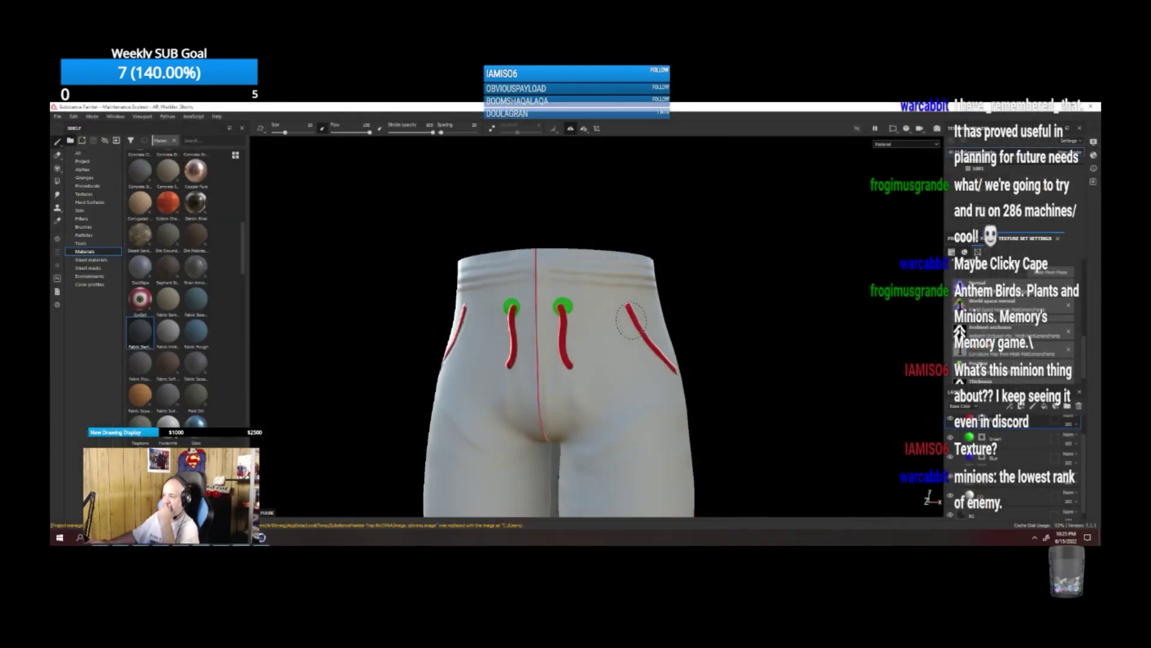
# Set the baking Max Frontal Distance to 0.05 and bake the selected mesh maps for the shorts.
pyautogui.moveTo(737, 393)
pyautogui.keyDown('alt'); pyautogui.mouseDown()
pyautogui.moveTo(316, 394)
pyautogui.moveTo(575, 402)
pyautogui.moveTo(738, 282)
pyautogui.moveTo(738, 348)
pyautogui.moveTo(757, 273)
pyautogui.mouseUp(); pyautogui.keyUp('alt')
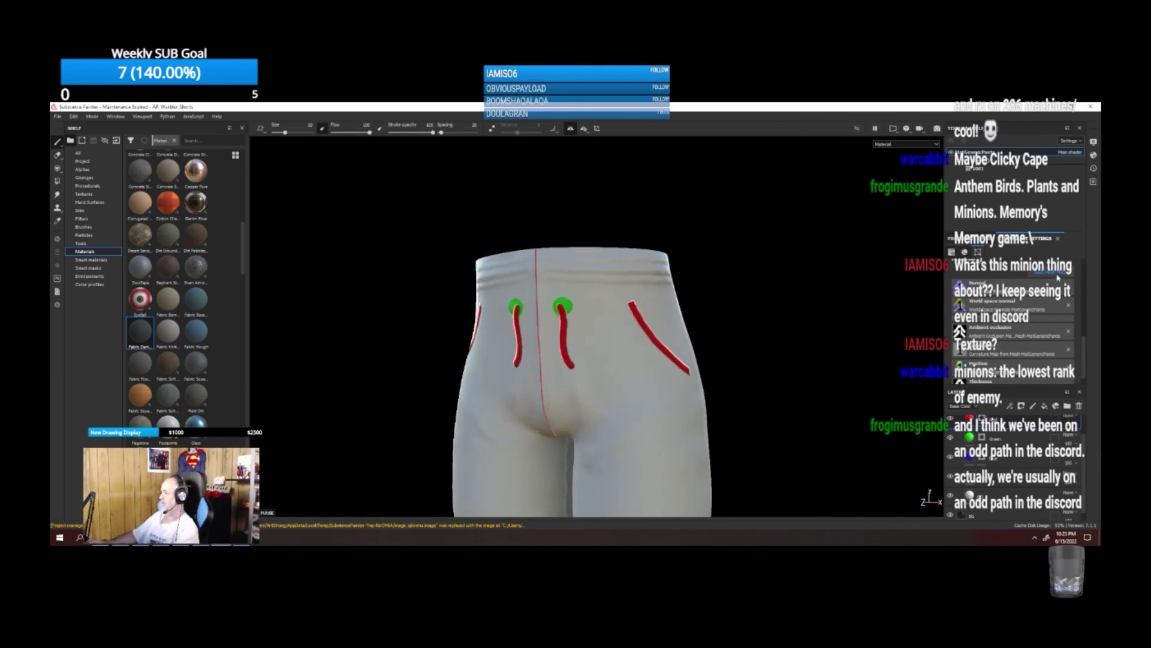
pyautogui.click(1049, 273)
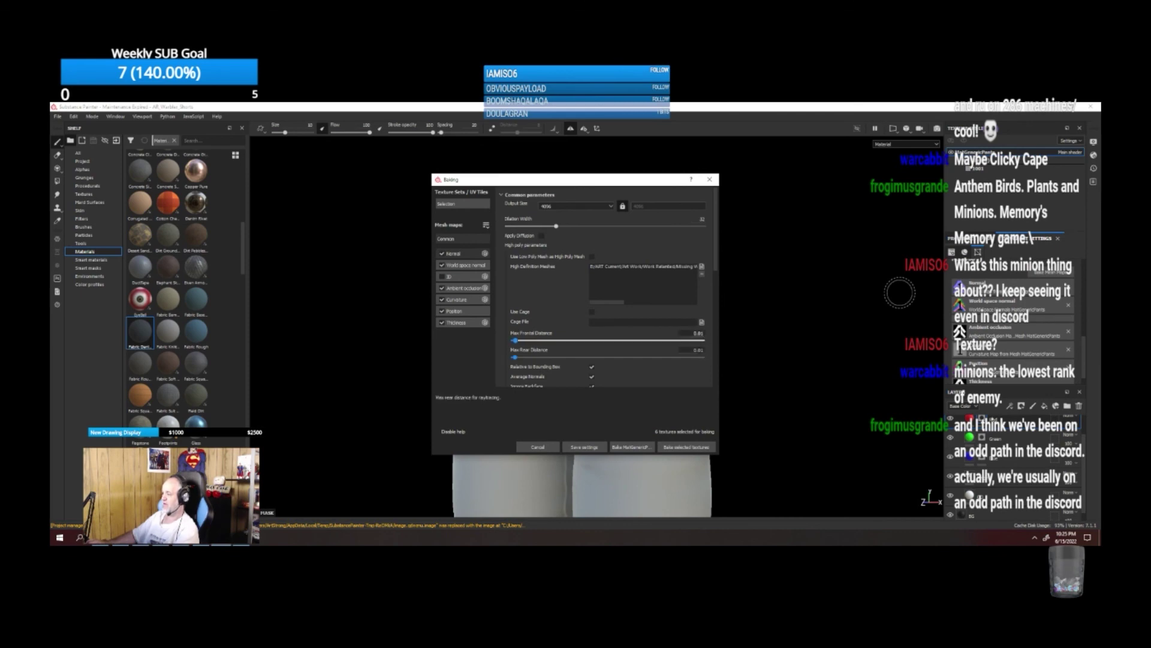
pyautogui.press('BackSpace')
pyautogui.write('5')
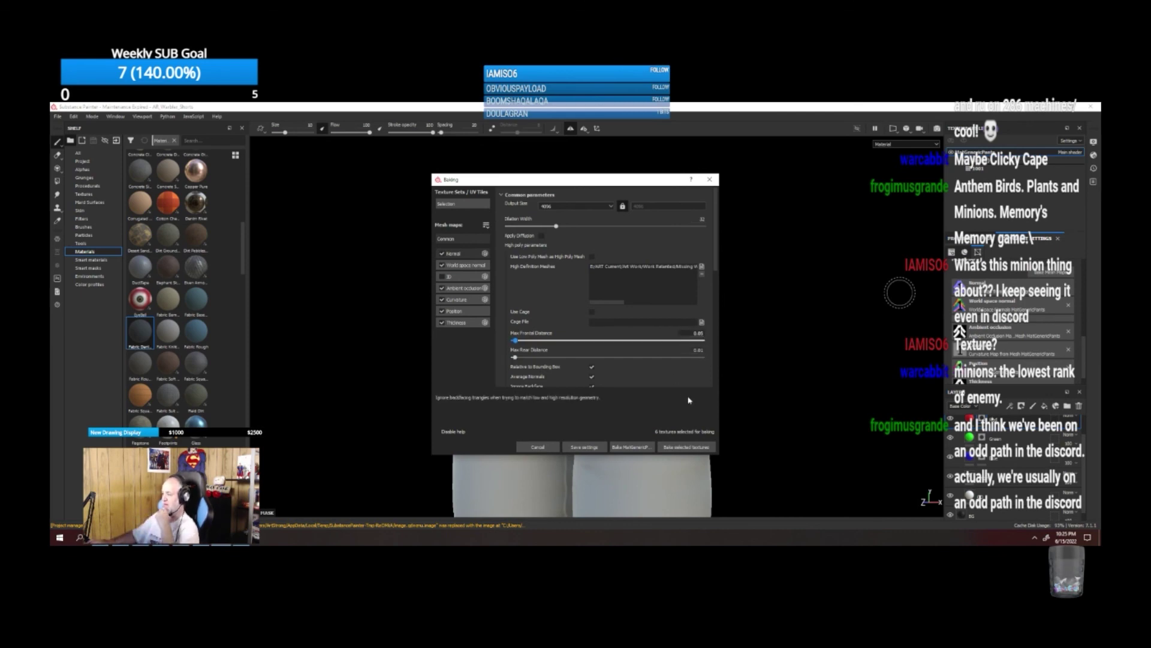
pyautogui.click(686, 446)
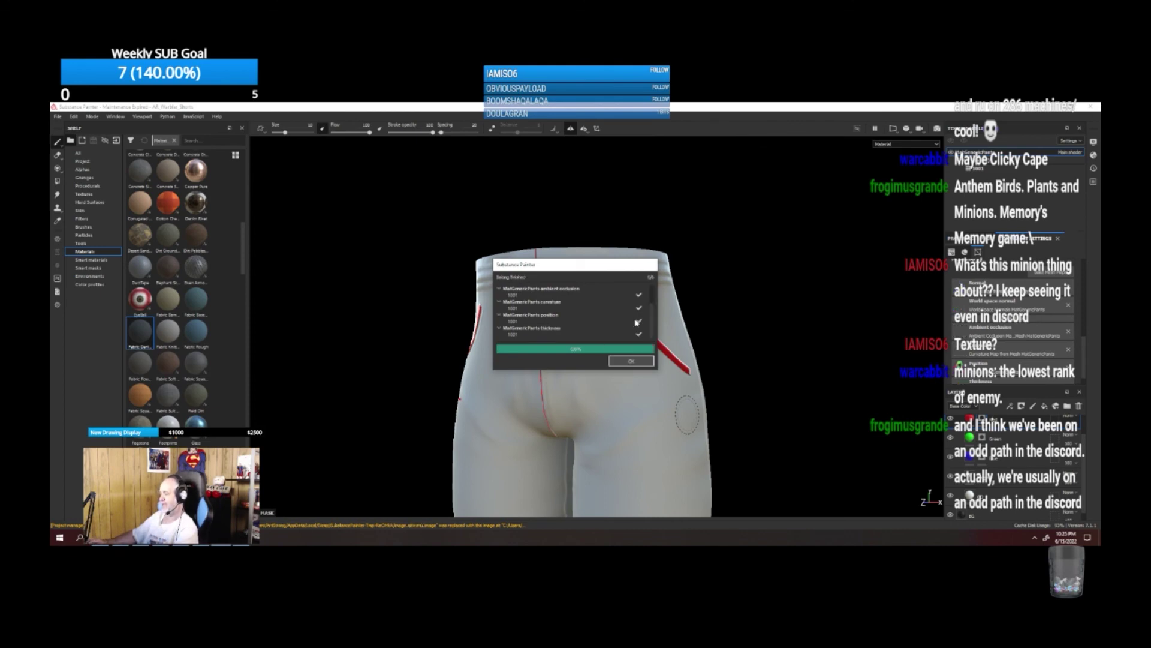
# Examine the re-baked drawstrings, eyelets and pocket trim on the shorts from the front and side.
pyautogui.moveTo(785, 337)
pyautogui.keyDown('alt'); pyautogui.mouseDown()
pyautogui.moveTo(370, 344)
pyautogui.moveTo(599, 334)
pyautogui.mouseUp(); pyautogui.keyUp('alt')
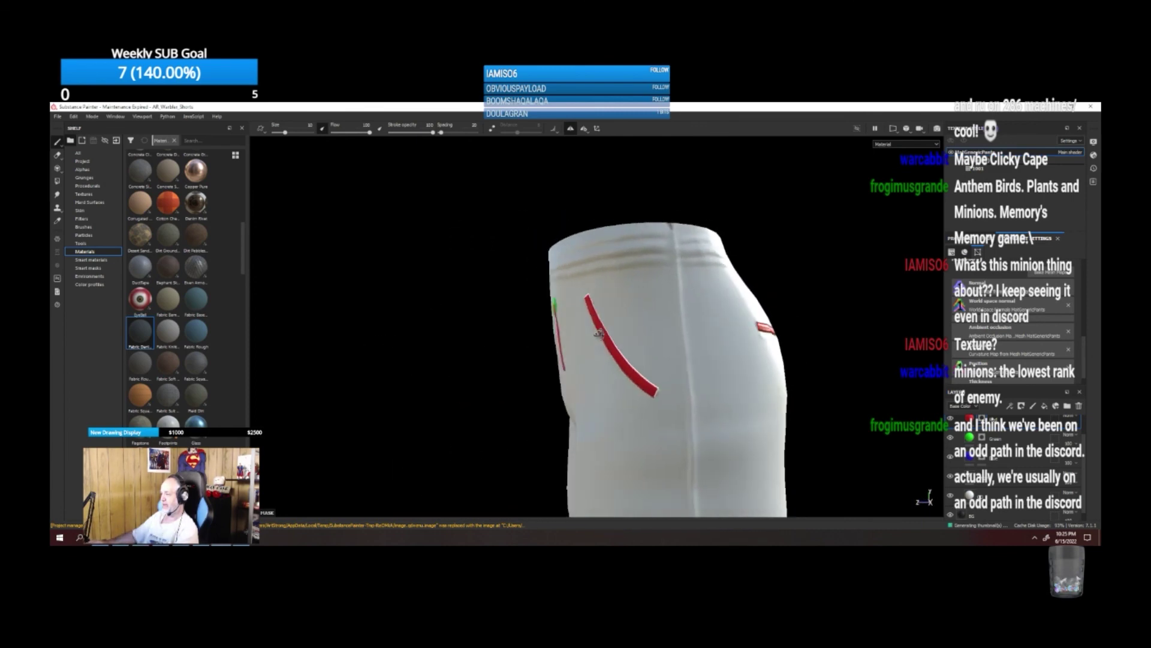
pyautogui.keyDown('alt'); pyautogui.moveTo(523, 330); pyautogui.dragTo(698, 351); pyautogui.keyUp('alt')
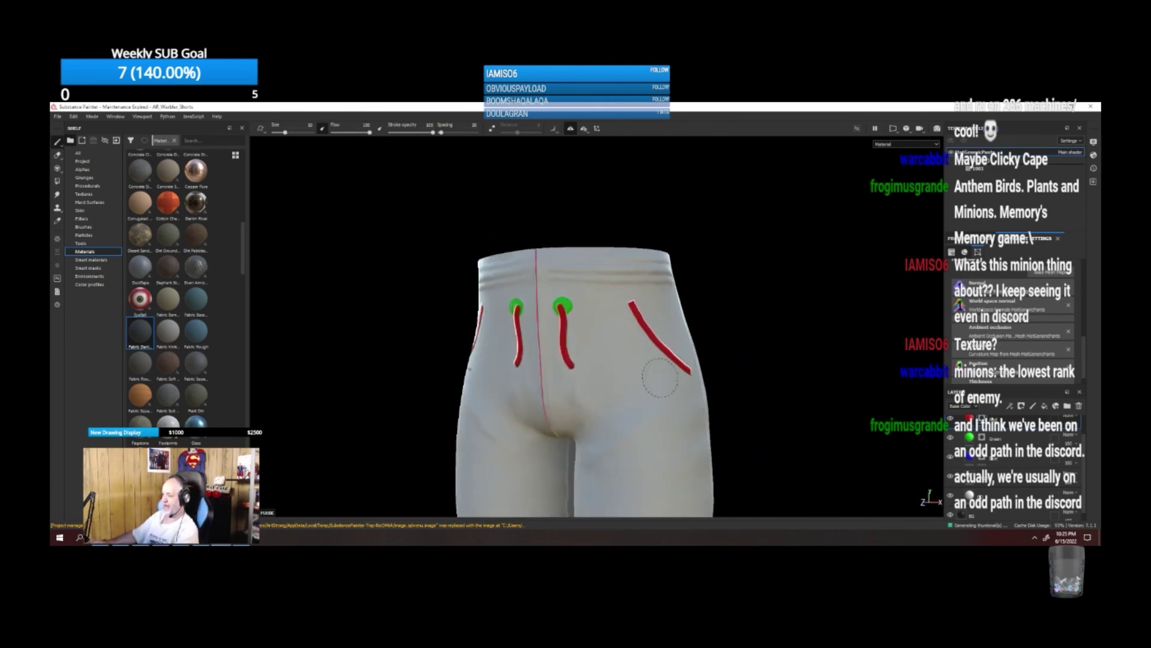
pyautogui.keyDown('alt'); pyautogui.moveTo(633, 456); pyautogui.dragTo(603, 216, button='middle'); pyautogui.keyUp('alt')
pyautogui.keyDown('alt'); pyautogui.moveTo(601, 310); pyautogui.dragTo(624, 291); pyautogui.keyUp('alt')
pyautogui.keyDown('alt'); pyautogui.moveTo(629, 201); pyautogui.dragTo(640, 437, button='middle'); pyautogui.keyUp('alt')
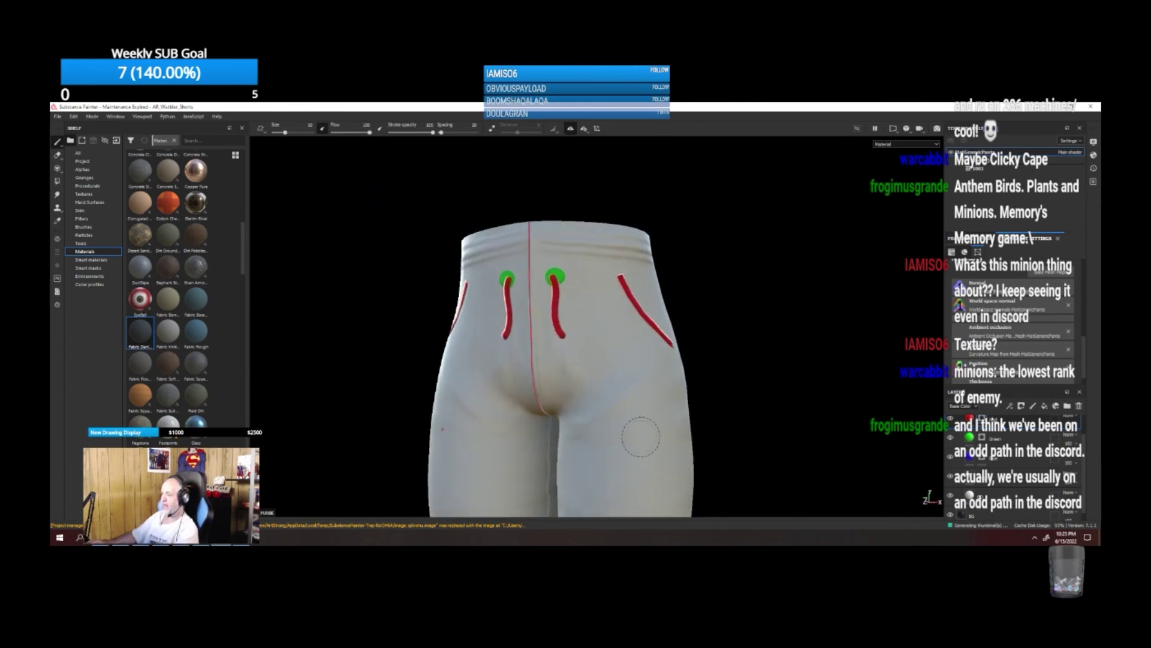
pyautogui.keyDown('alt'); pyautogui.moveTo(637, 288); pyautogui.dragTo(783, 308); pyautogui.keyUp('alt')
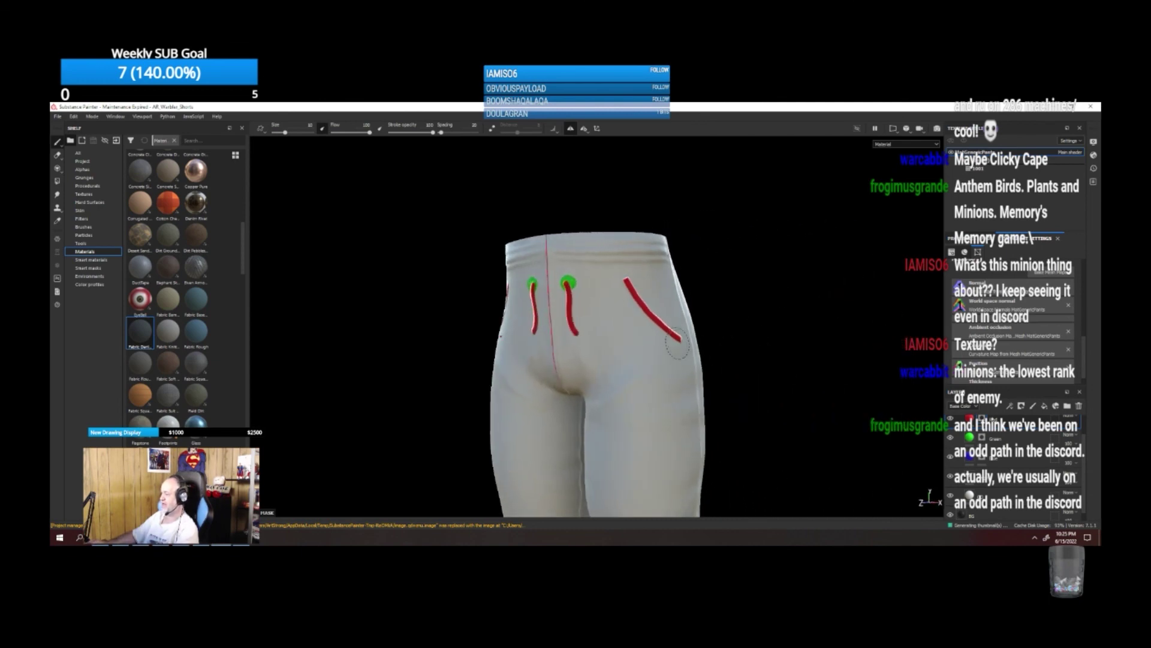
# Hide the red and green color layers and inspect the baked drawstring, eyelet and pocket relief up close.
pyautogui.click(951, 420)
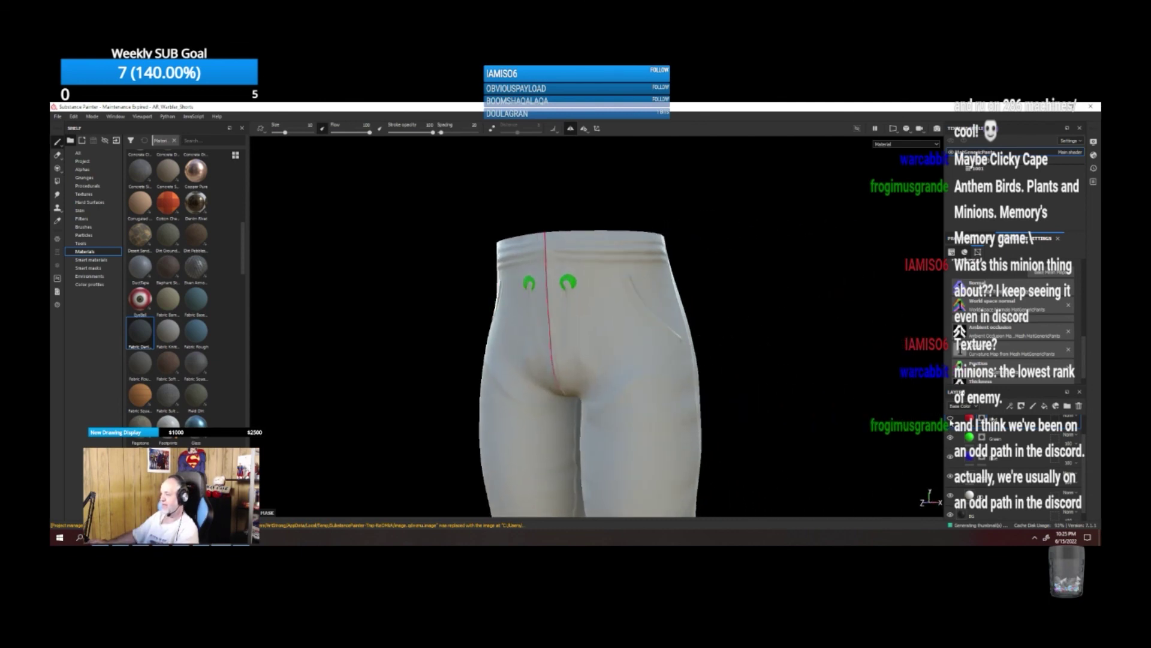
pyautogui.scroll(5, 642, 296)
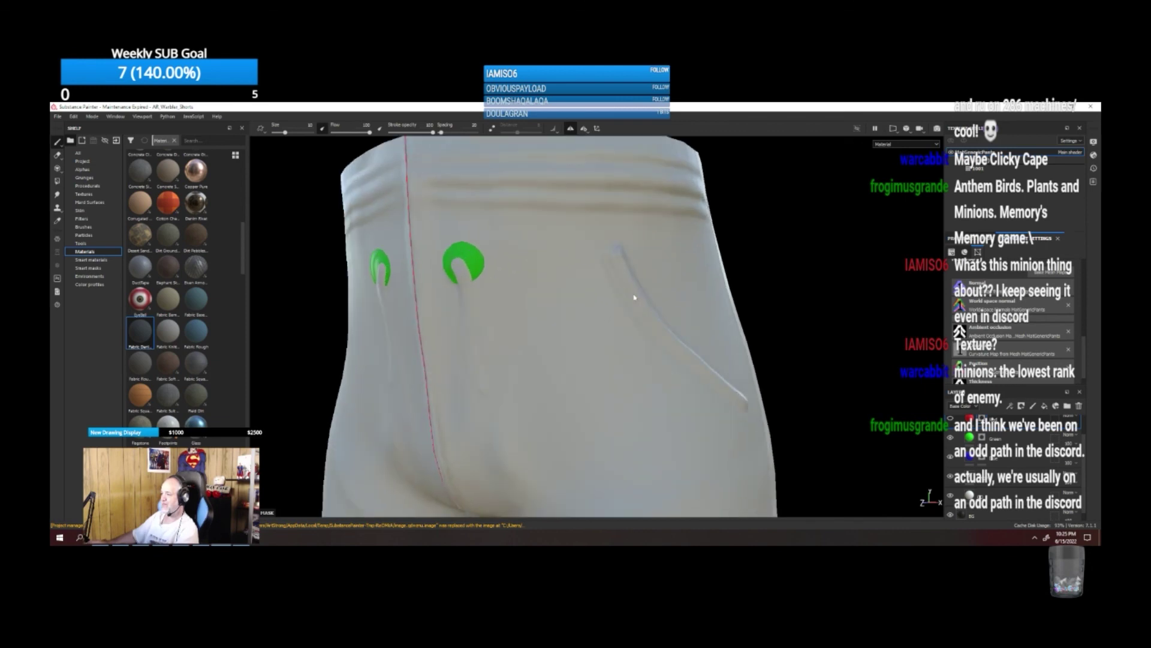
pyautogui.keyDown('alt'); pyautogui.moveTo(708, 300); pyautogui.dragTo(732, 298); pyautogui.keyUp('alt')
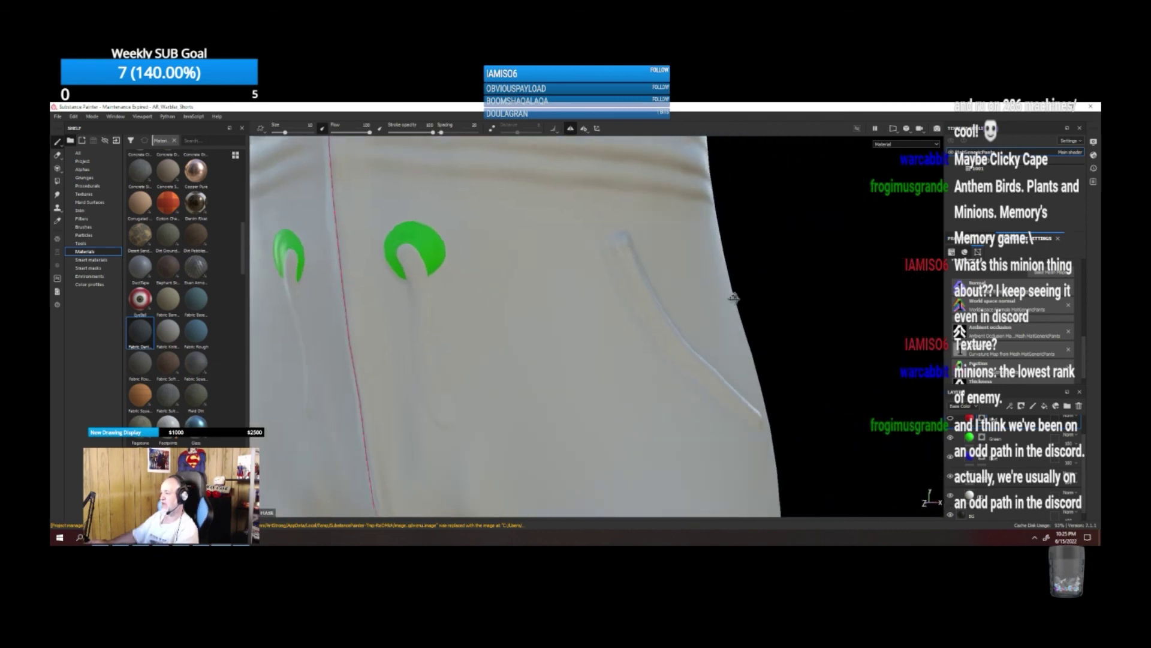
pyautogui.keyDown('alt'); pyautogui.moveTo(507, 297); pyautogui.dragTo(699, 317); pyautogui.keyUp('alt')
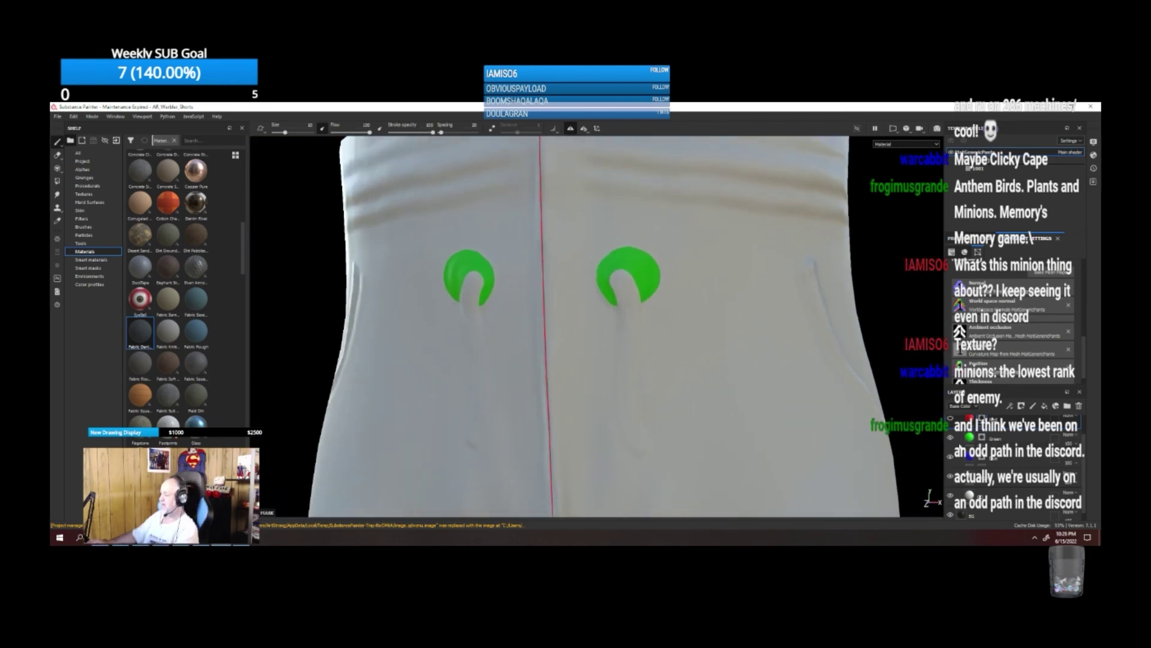
pyautogui.click(950, 437)
pyautogui.keyDown('alt'); pyautogui.moveTo(669, 353); pyautogui.dragTo(628, 244); pyautogui.keyUp('alt')
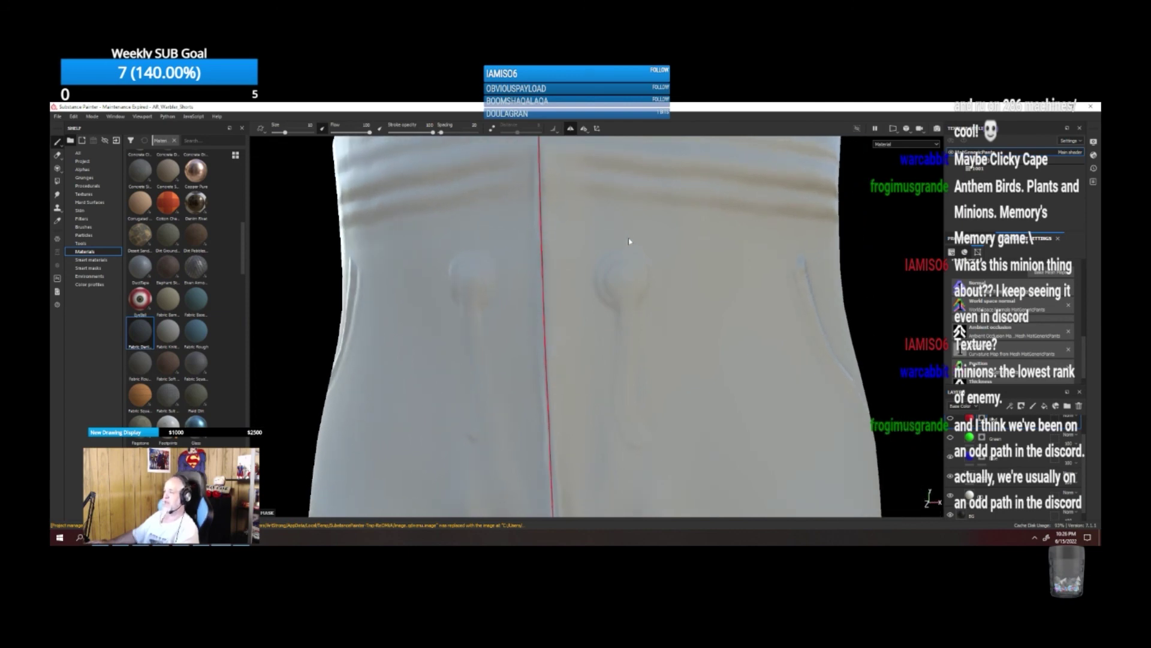
pyautogui.keyDown('alt'); pyautogui.moveTo(628, 241); pyautogui.dragTo(627, 286, button='middle'); pyautogui.keyUp('alt')
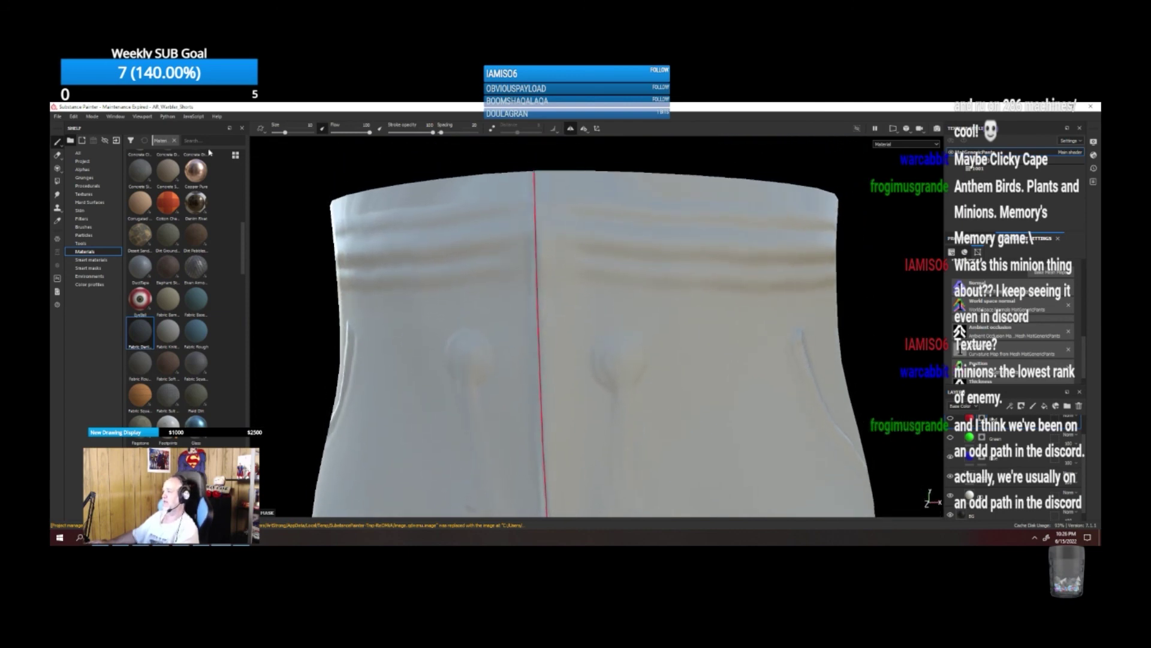
# Save the shorts project and review the whole model without the red and green trim.
pyautogui.click(58, 117)
pyautogui.click(78, 169)
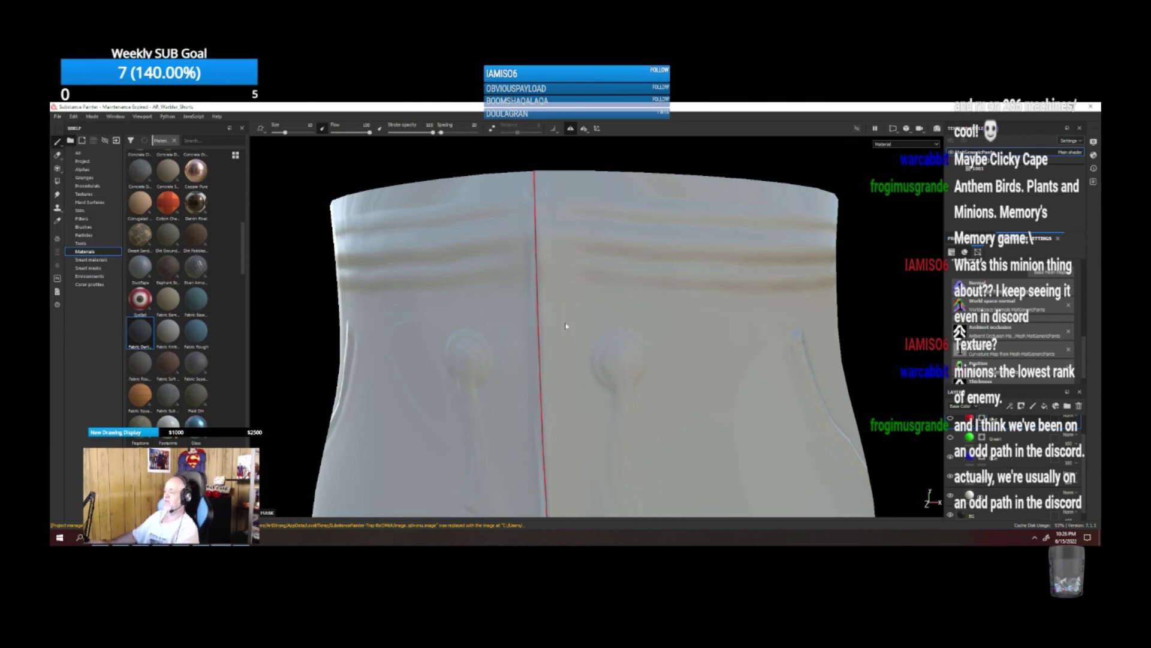
pyautogui.scroll(3, 565, 322)
pyautogui.scroll(-10, 563, 319)
pyautogui.keyDown('alt'); pyautogui.moveTo(656, 371); pyautogui.dragTo(617, 360); pyautogui.keyUp('alt')
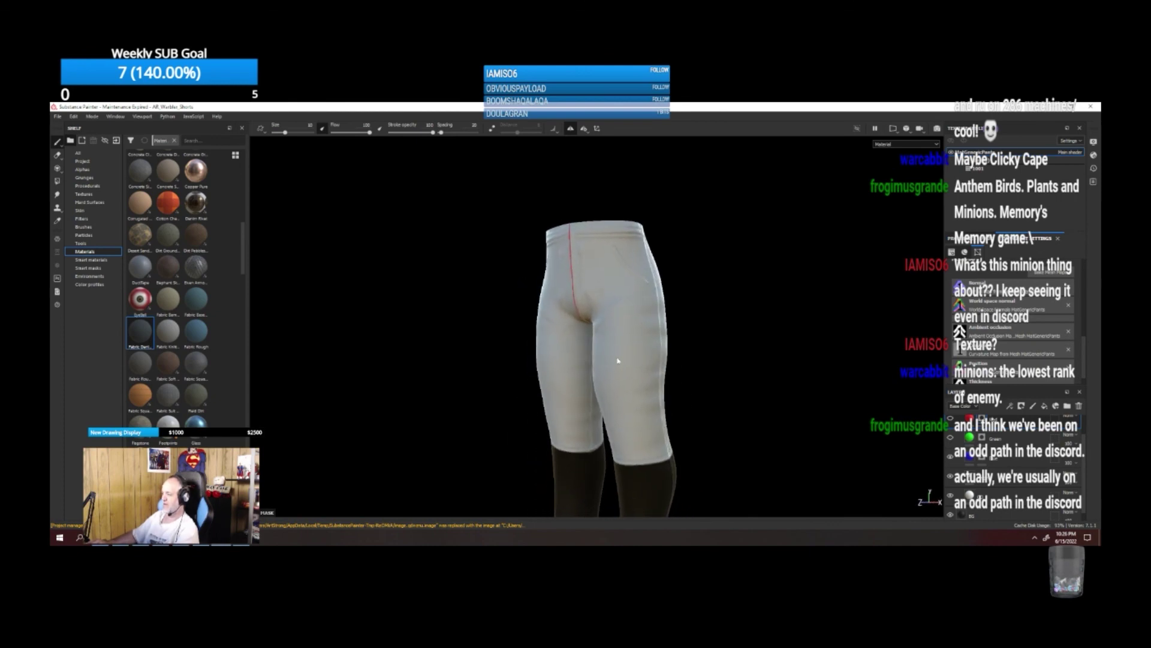
# Enable shadows in the viewport's display settings.
pyautogui.click(1094, 140)
pyautogui.click(949, 303)
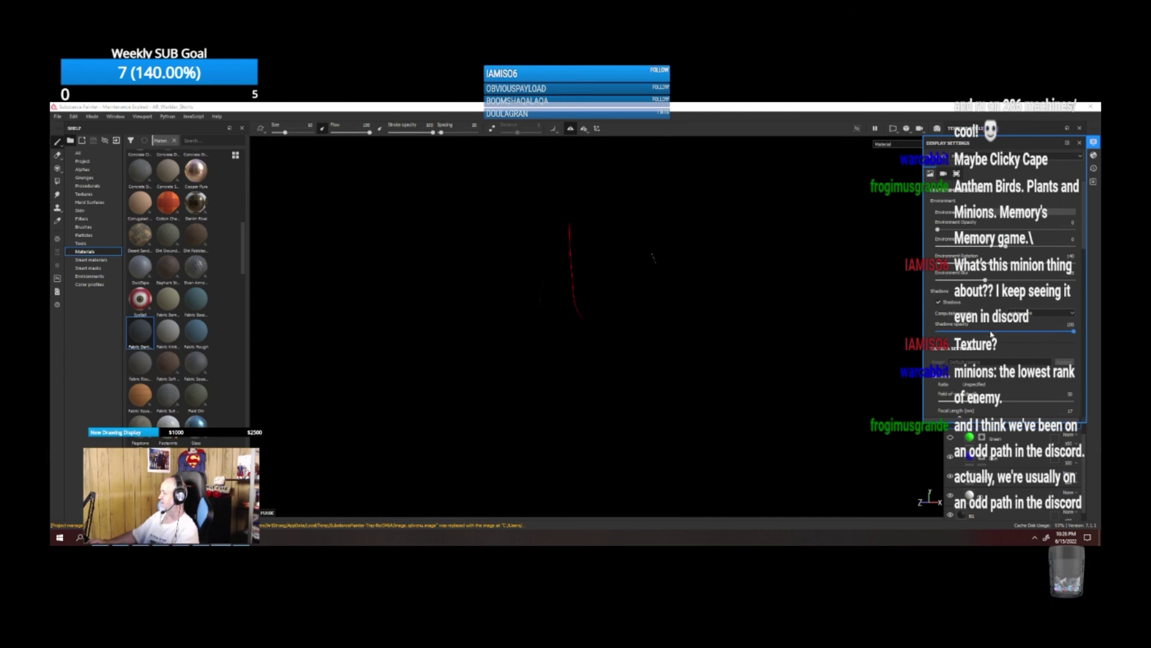
pyautogui.scroll(-5, 996, 333)
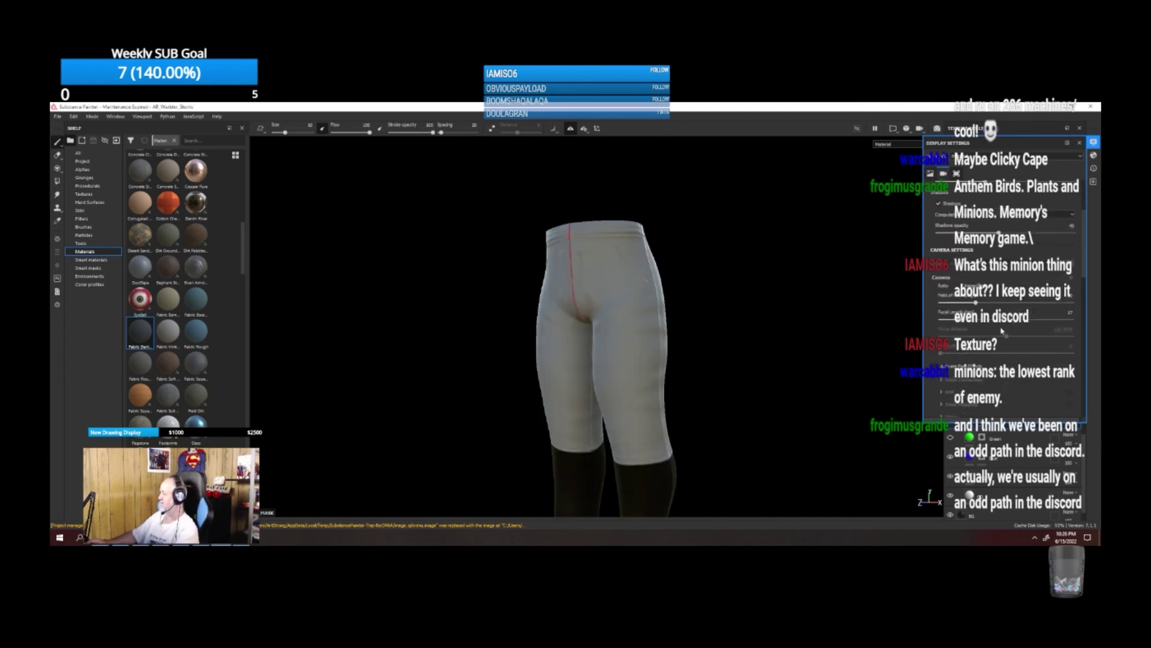
# Set the viewport's anisotropic filtering to Very High (16spp) and its MipMap bias to Very Sharp (Intensive Performance).
pyautogui.scroll(-2, 995, 334)
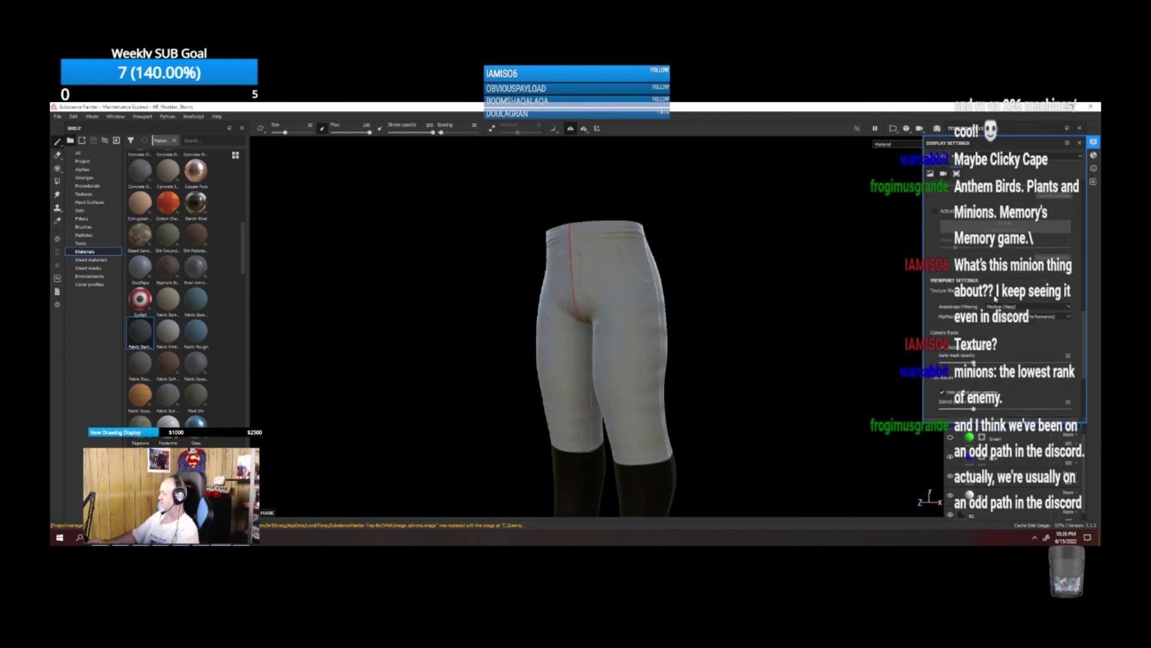
pyautogui.click(1000, 307)
pyautogui.click(1001, 335)
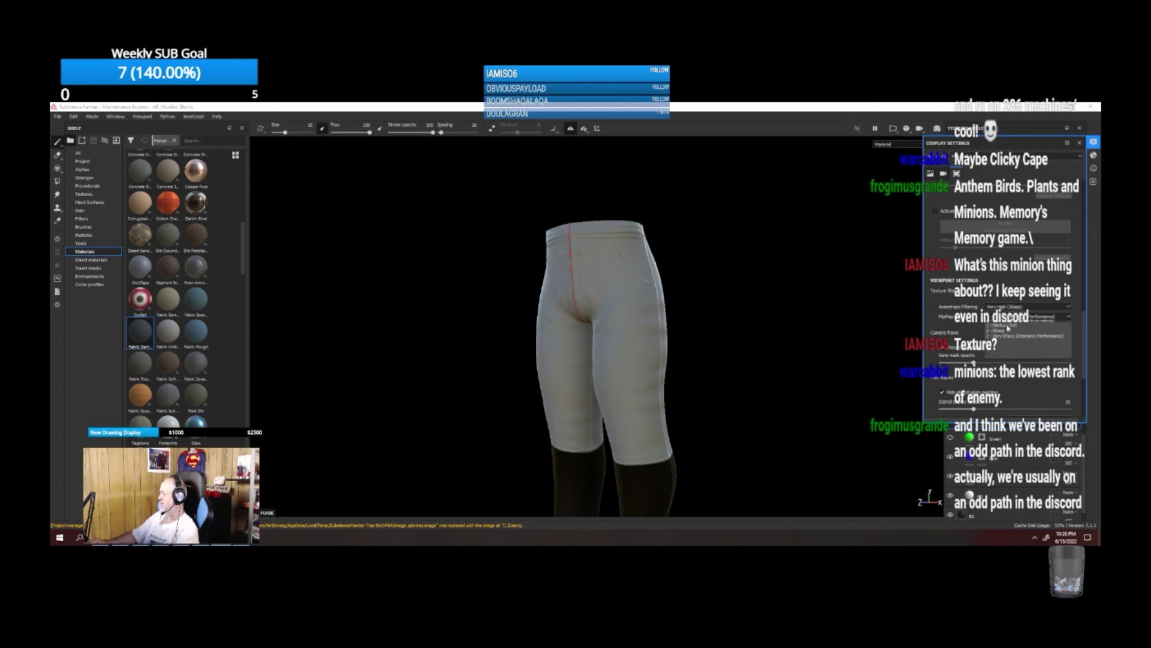
pyautogui.click(791, 345)
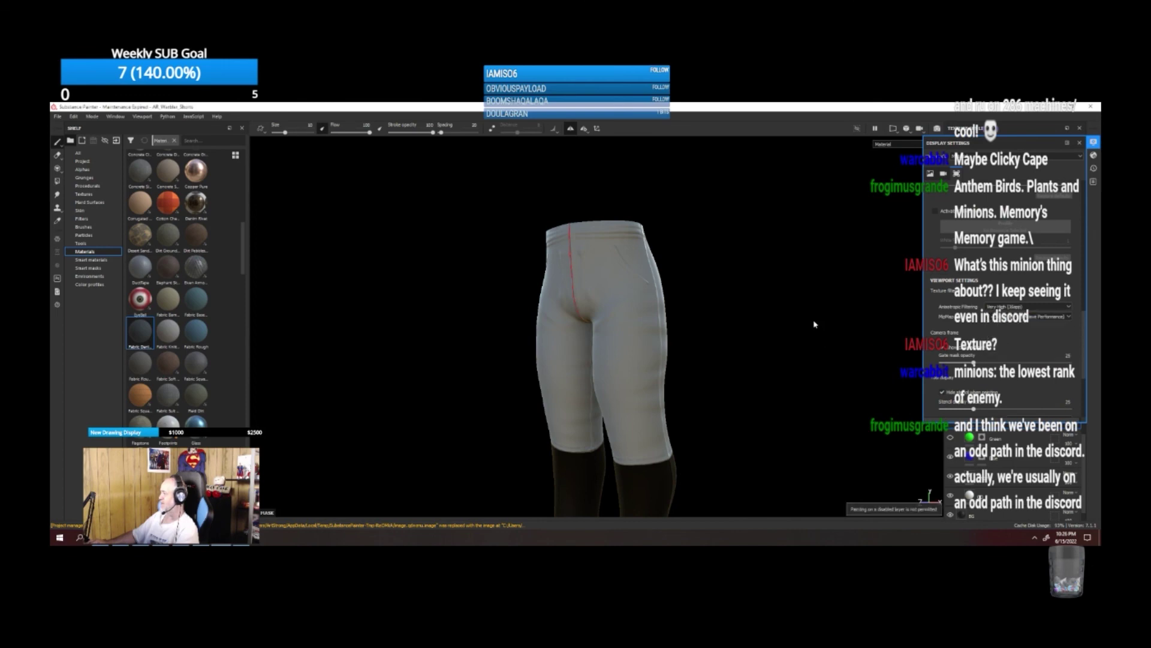
pyautogui.click(1093, 144)
# Render the shorts in Iray from an angled front view, inspect the result, and return to painting mode.
pyautogui.keyDown('alt'); pyautogui.moveTo(737, 291); pyautogui.dragTo(835, 233); pyautogui.keyUp('alt')
pyautogui.scroll(-3, 706, 288)
pyautogui.scroll(3, 707, 286)
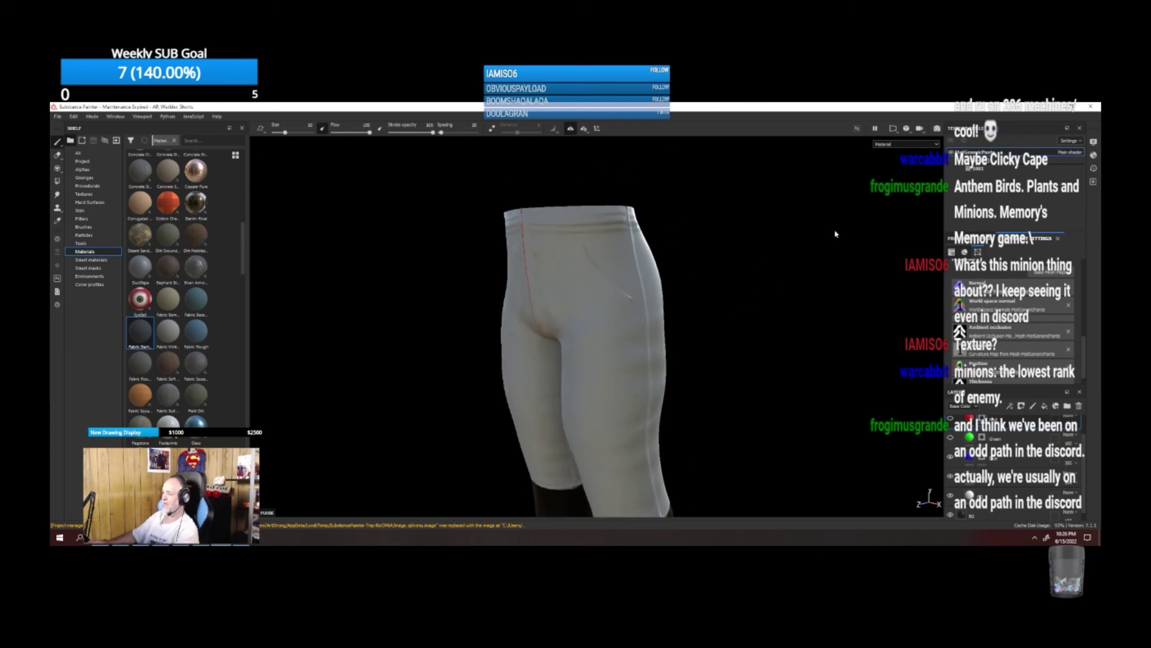
pyautogui.press('F10')
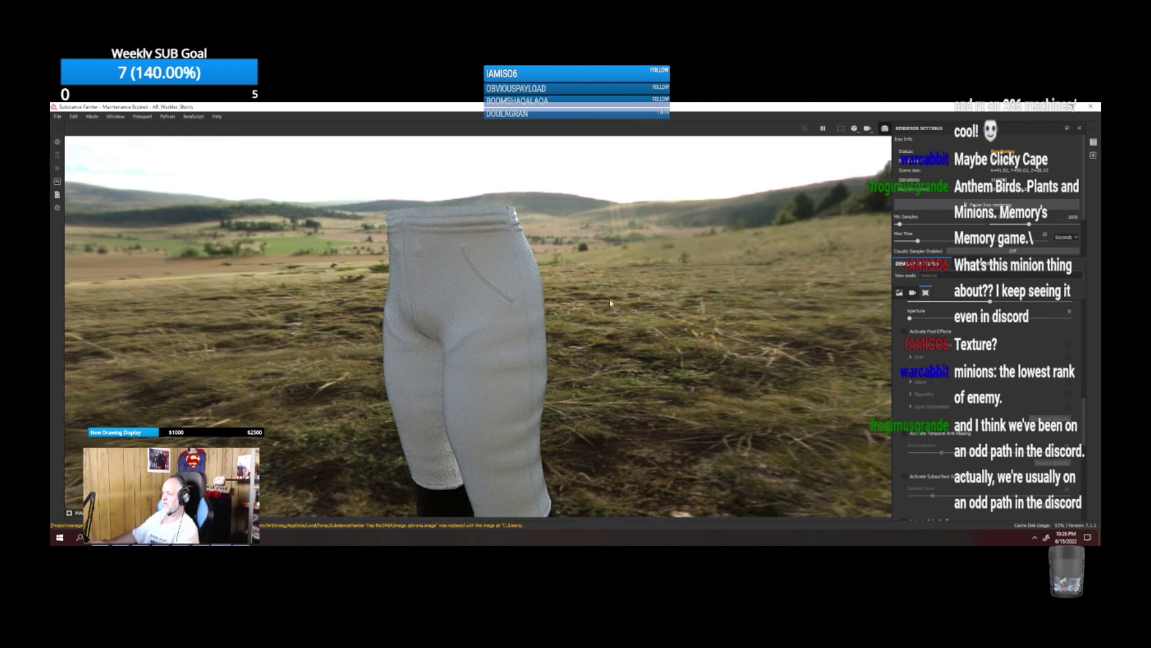
pyautogui.keyDown('alt'); pyautogui.moveTo(522, 305); pyautogui.dragTo(575, 299); pyautogui.keyUp('alt')
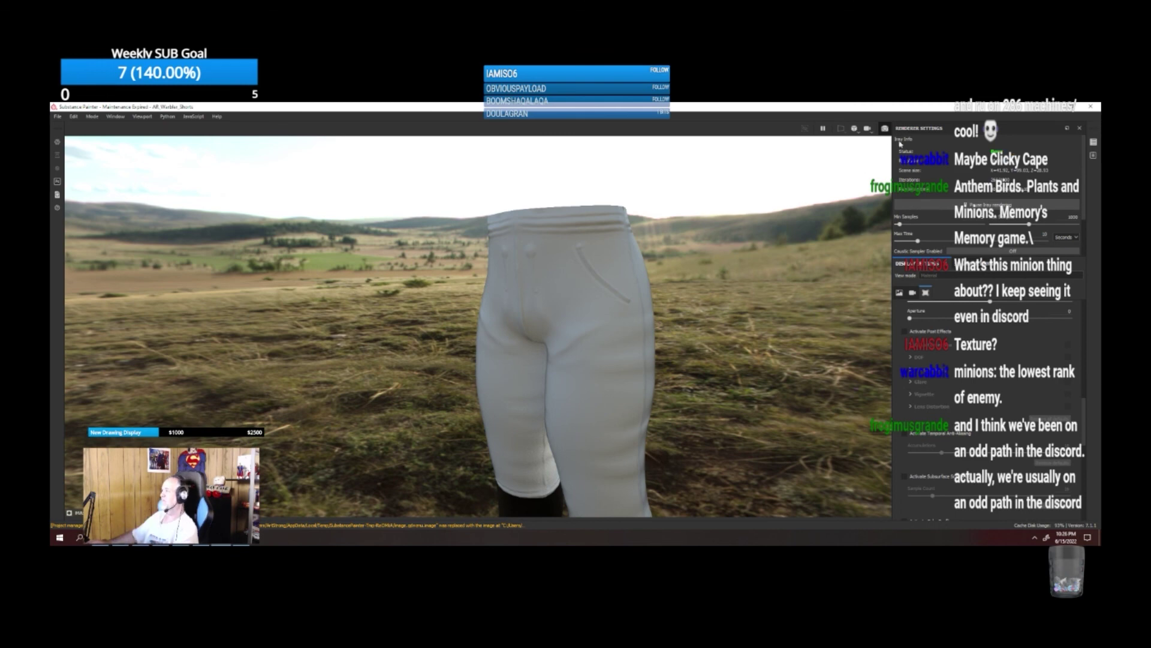
pyautogui.press('F9')
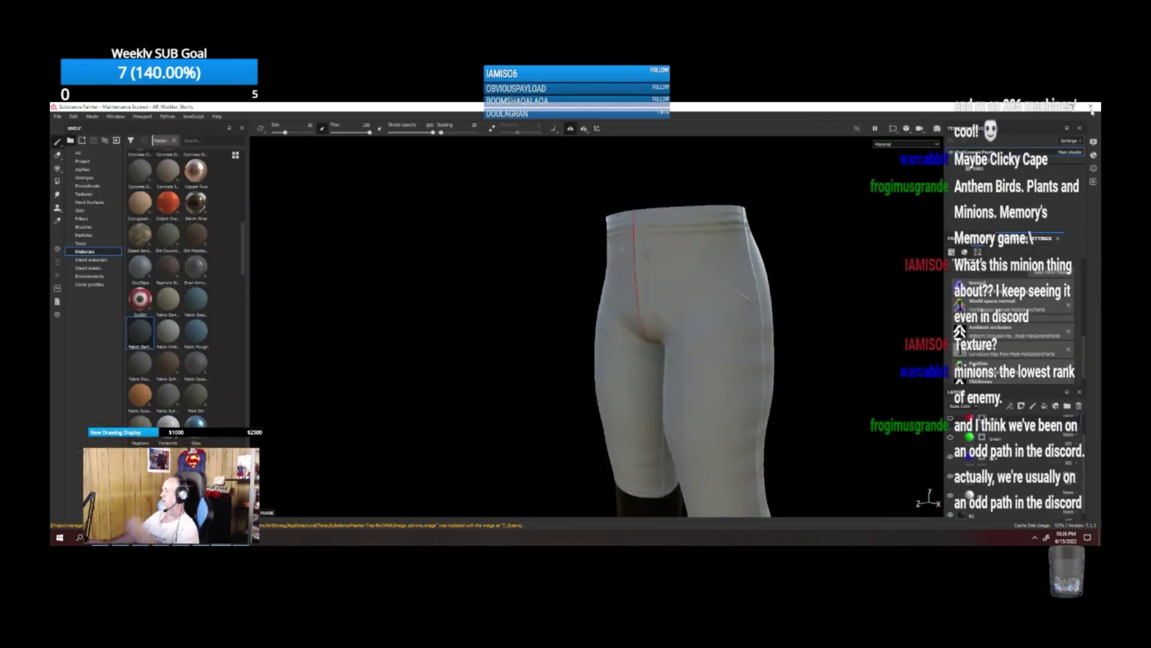
# Save the shorts project and close Substance Painter.
pyautogui.click(57, 117)
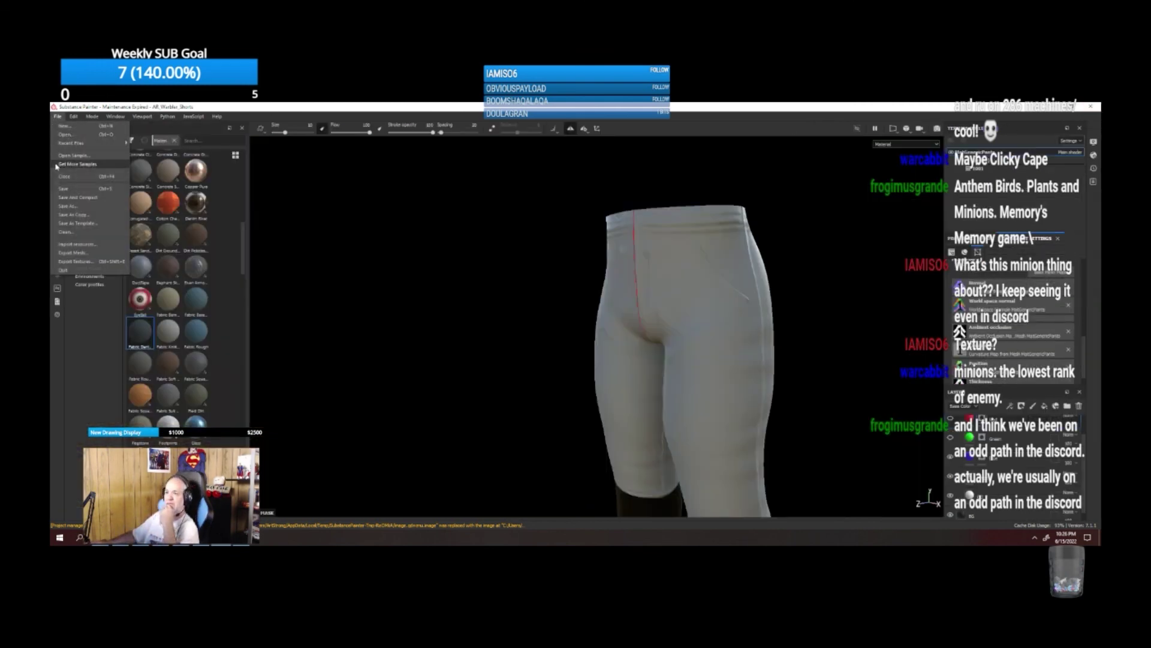
pyautogui.click(75, 165)
pyautogui.click(1090, 107)
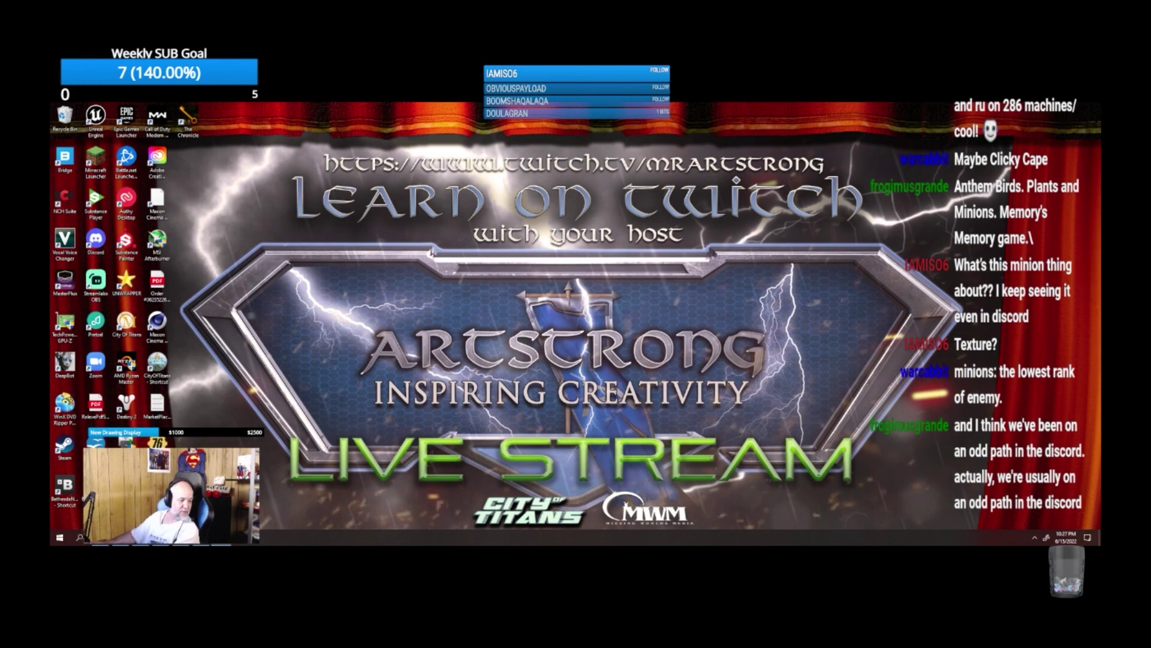
# Switch to the maximized Cinema 4D window and start saving the generic pants project under a new name.
pyautogui.moveTo(50, 171); pyautogui.dragTo(560, 128)
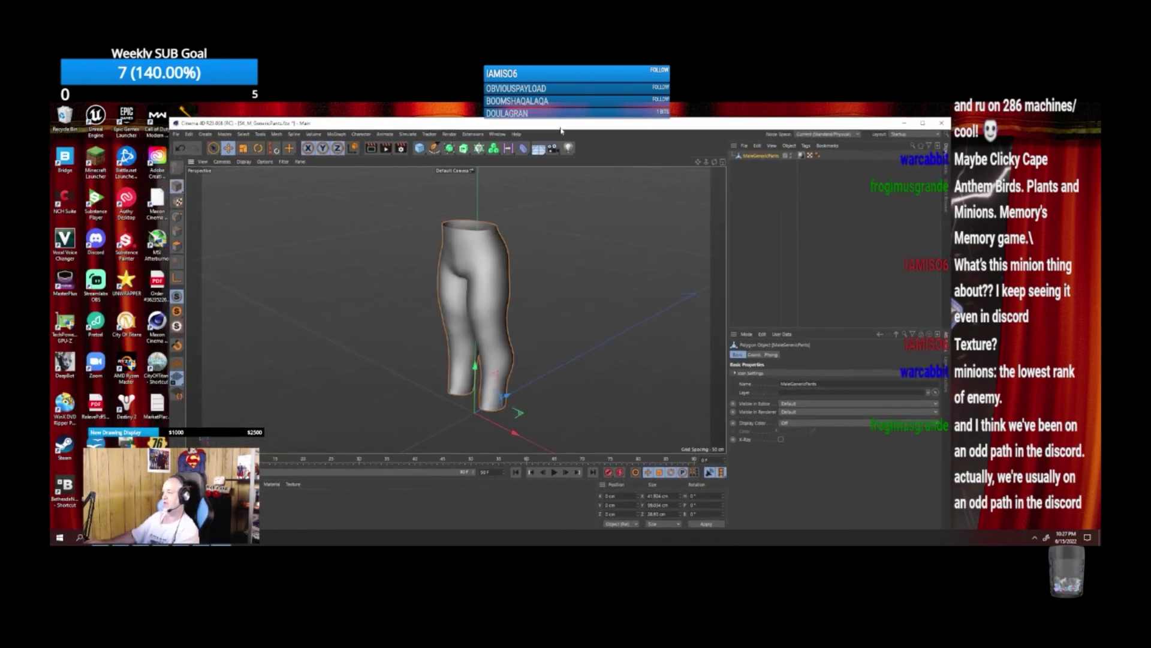
pyautogui.doubleClick(561, 125)
pyautogui.click(58, 116)
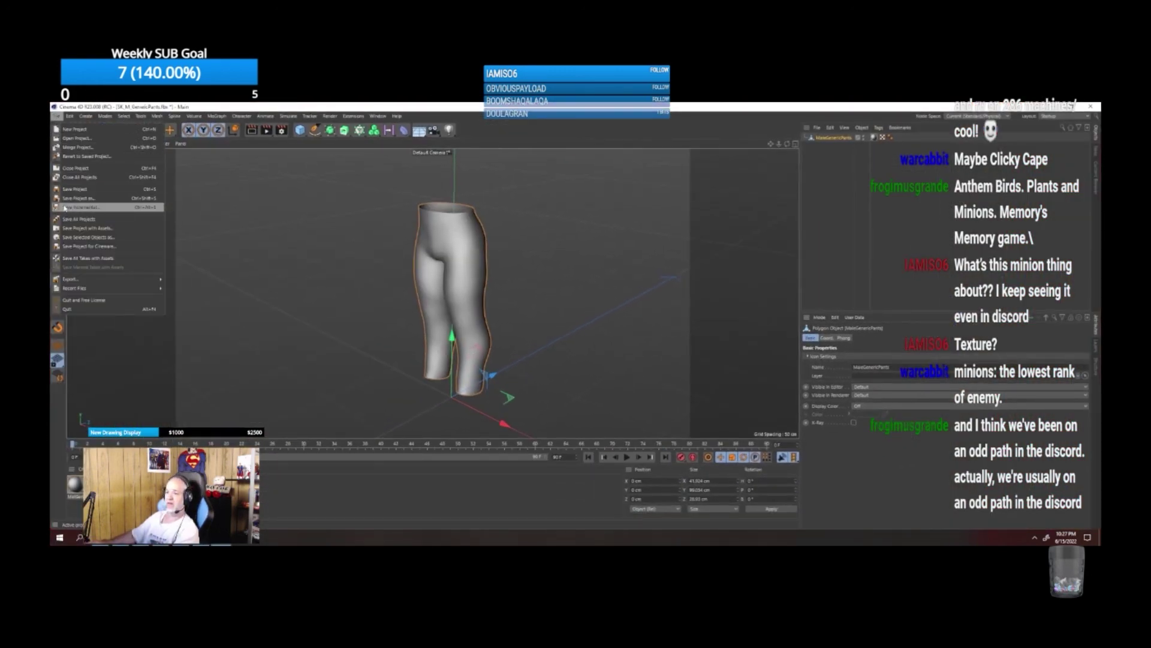
pyautogui.click(78, 198)
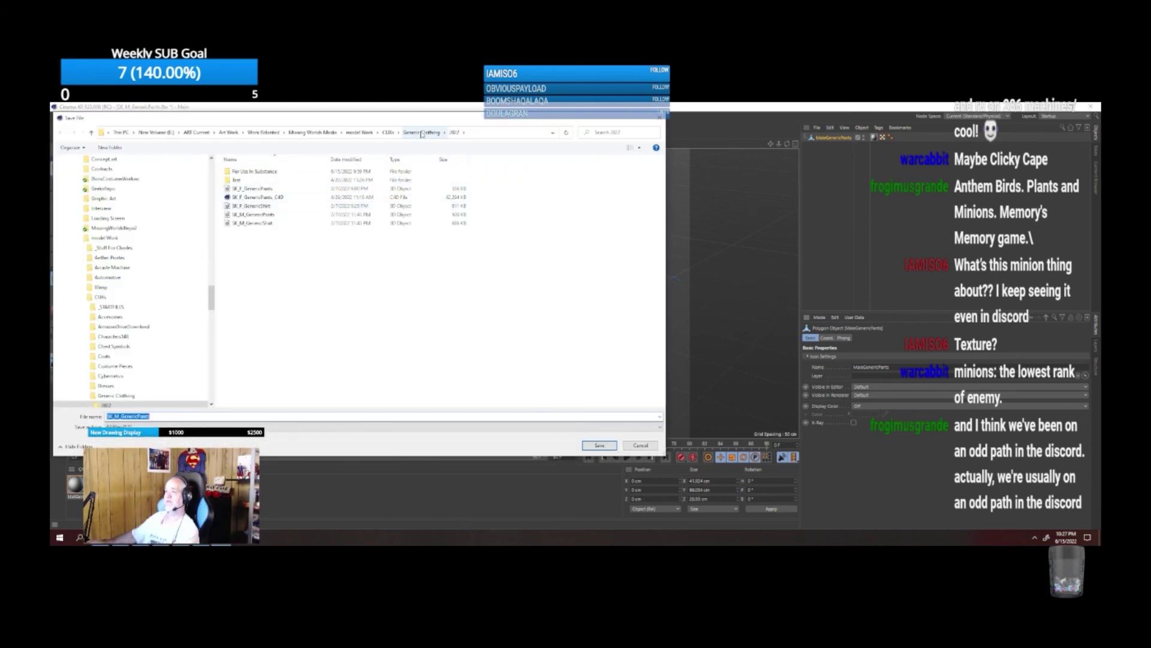
# Set the save location to the NPC CUX > Anarchy Reds > Warbler > Male > Shorts folder.
pyautogui.doubleClick(254, 171)
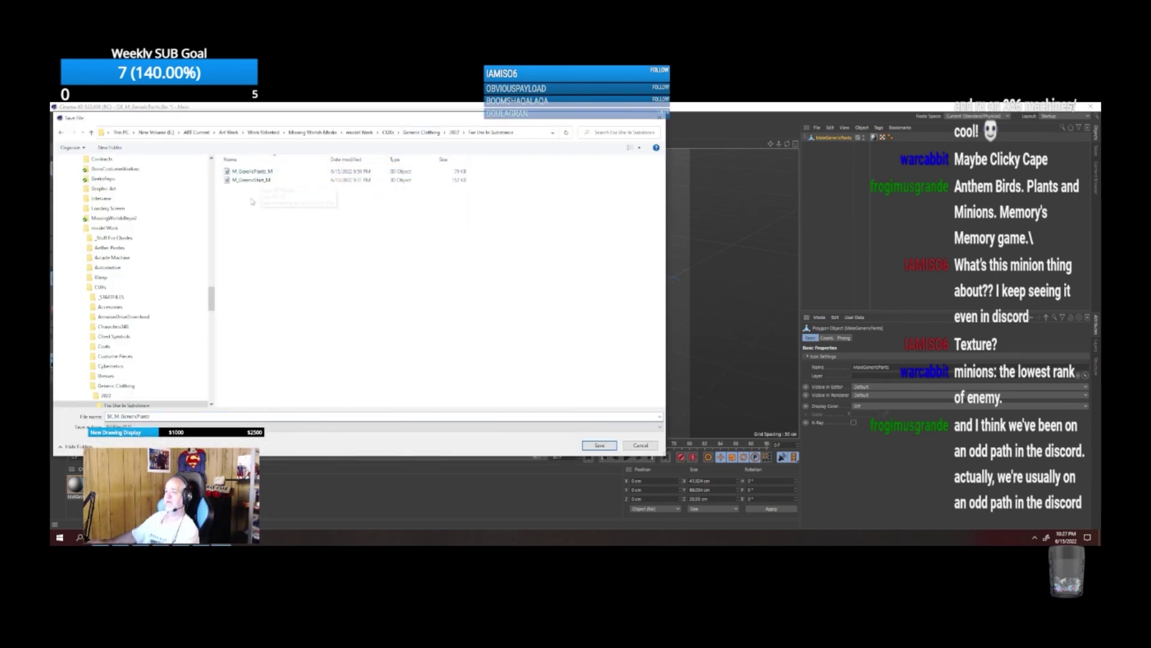
pyautogui.click(454, 132)
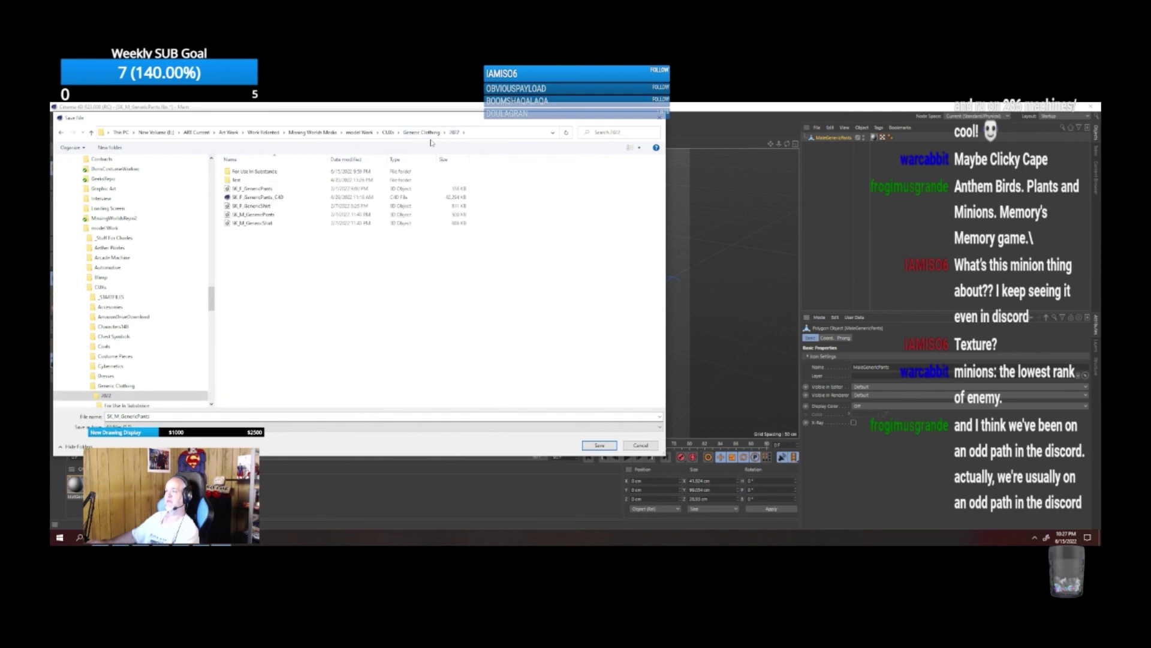
pyautogui.click(387, 132)
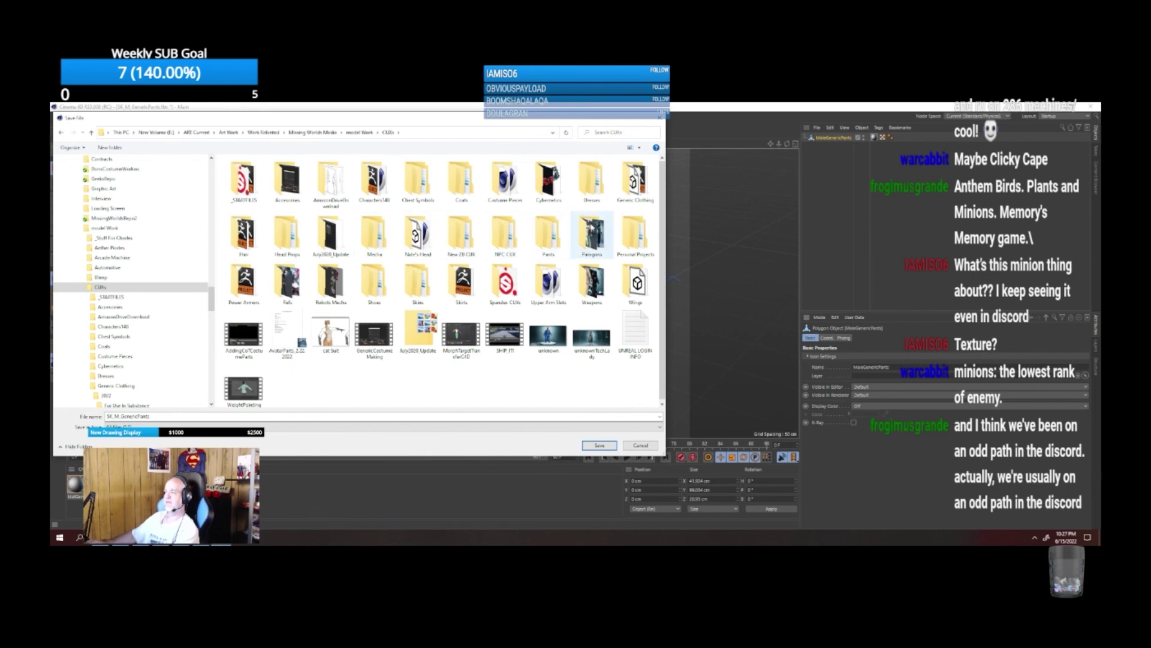
pyautogui.doubleClick(505, 236)
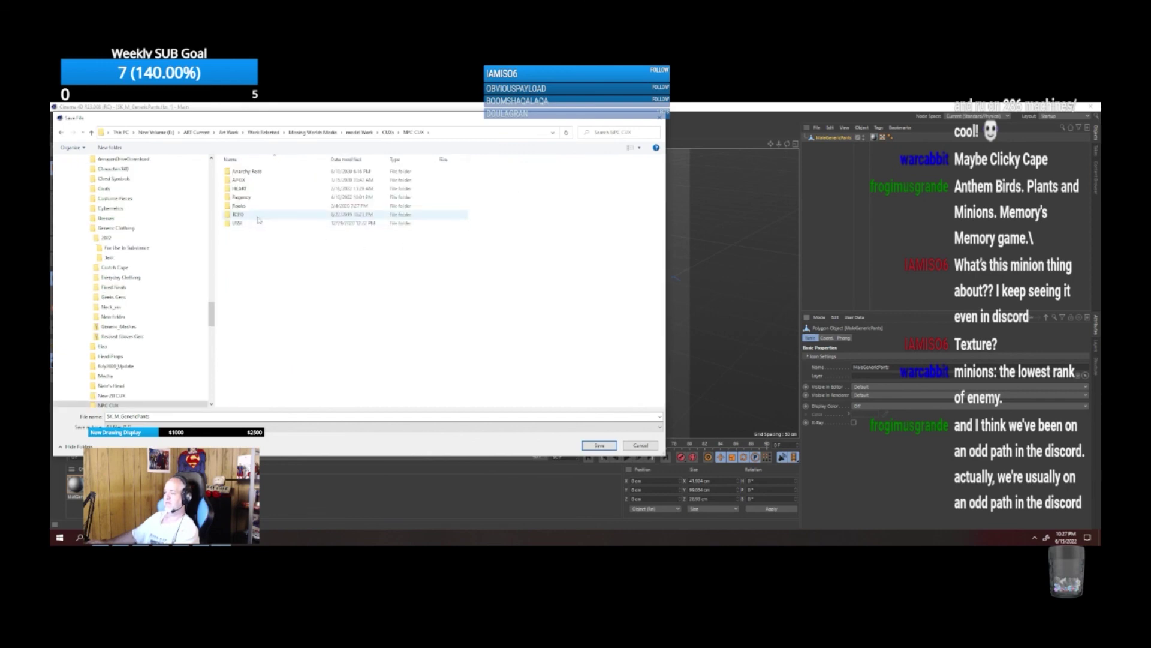
pyautogui.doubleClick(247, 173)
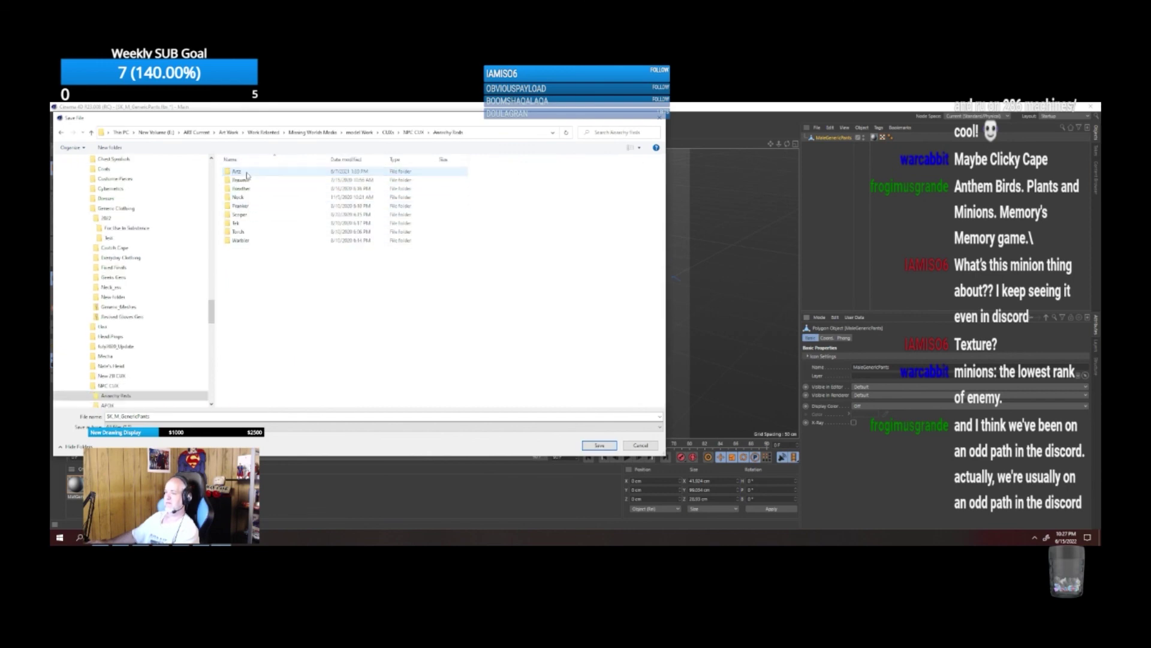
pyautogui.click(244, 240)
pyautogui.doubleClick(244, 240)
pyautogui.doubleClick(240, 173)
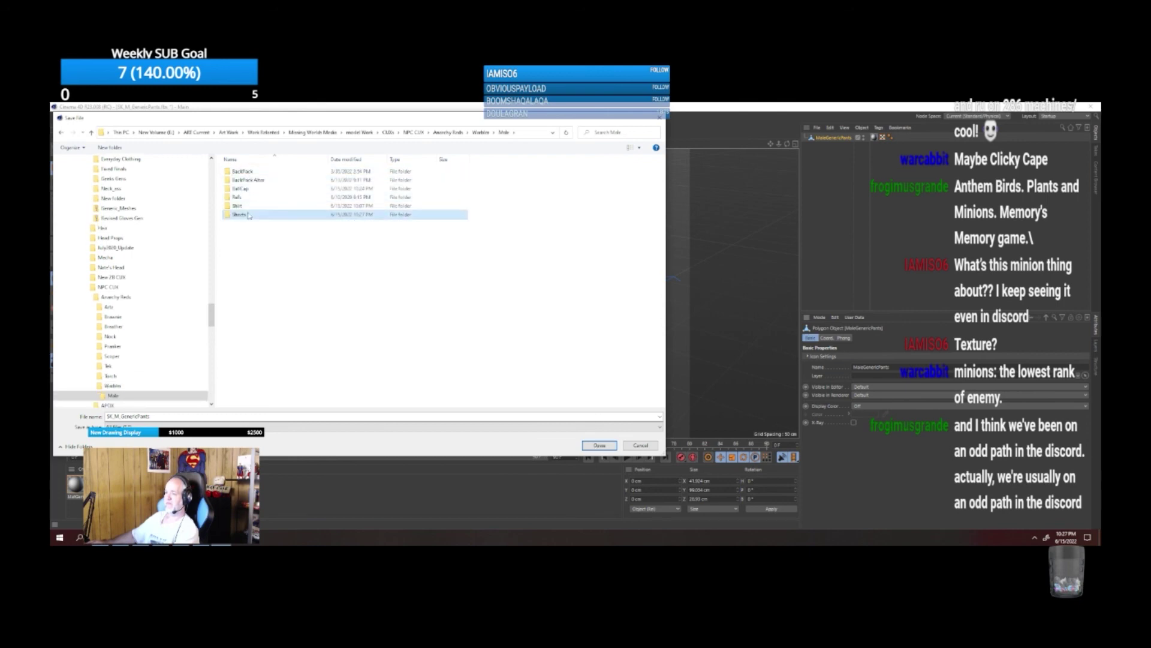
pyautogui.doubleClick(246, 215)
# Save the pants project as AR_Warbler_Pants and close Cinema 4D.
pyautogui.doubleClick(269, 416)
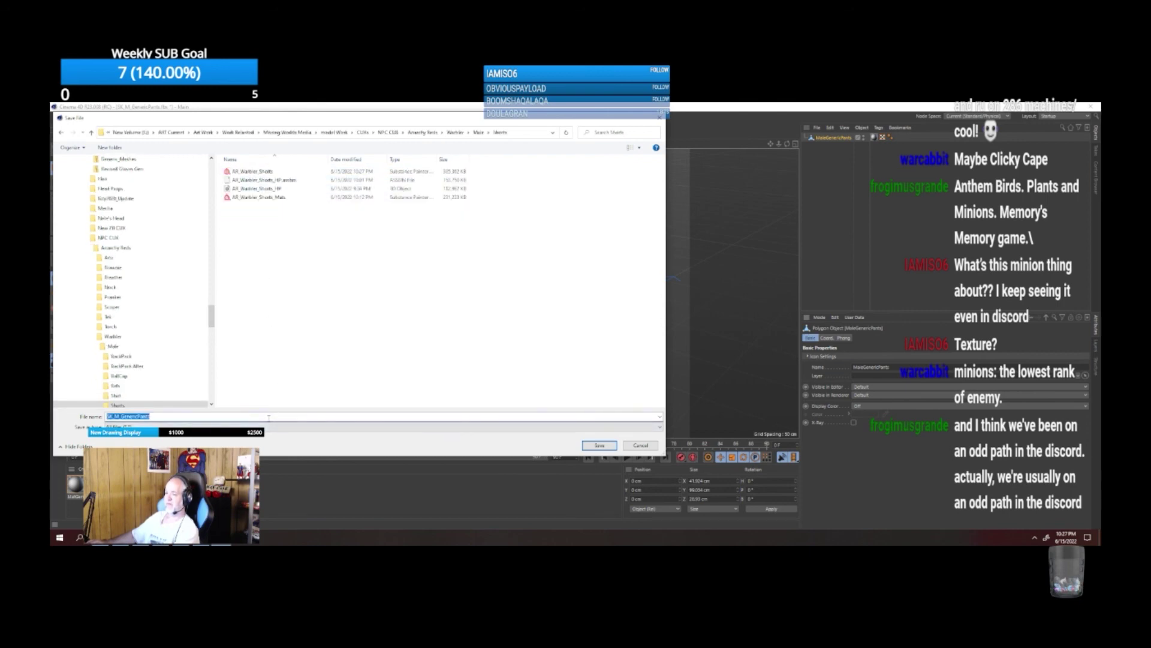
pyautogui.write('AR_Warbler')
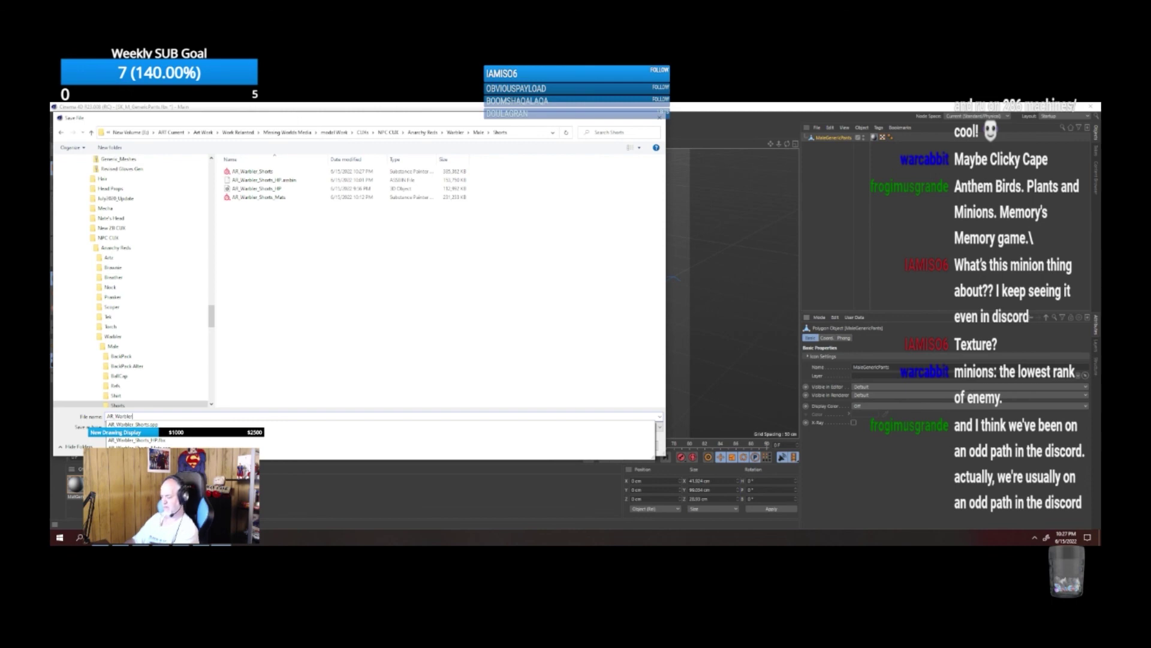
pyautogui.write('Pants')
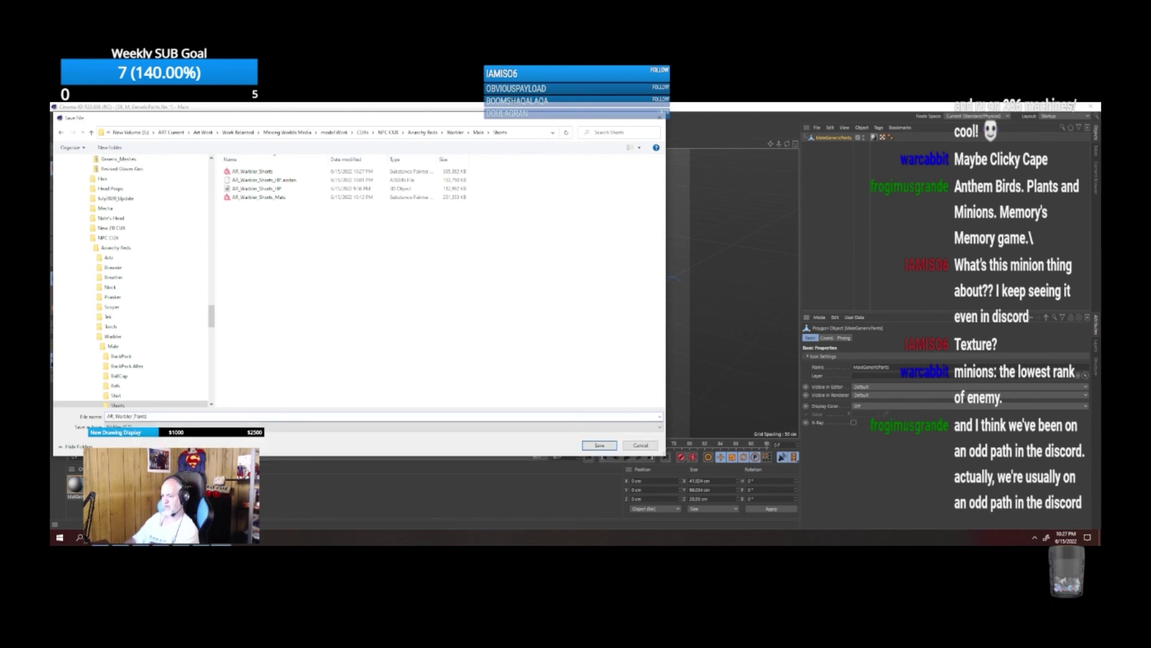
pyautogui.press('Return')
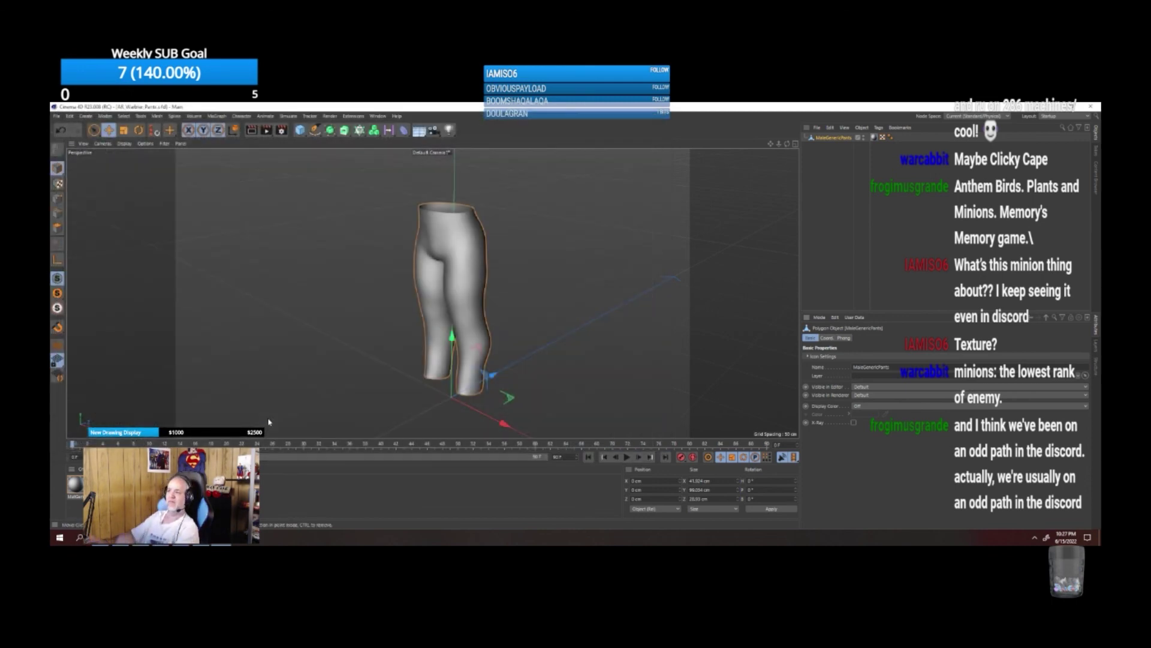
pyautogui.click(1090, 106)
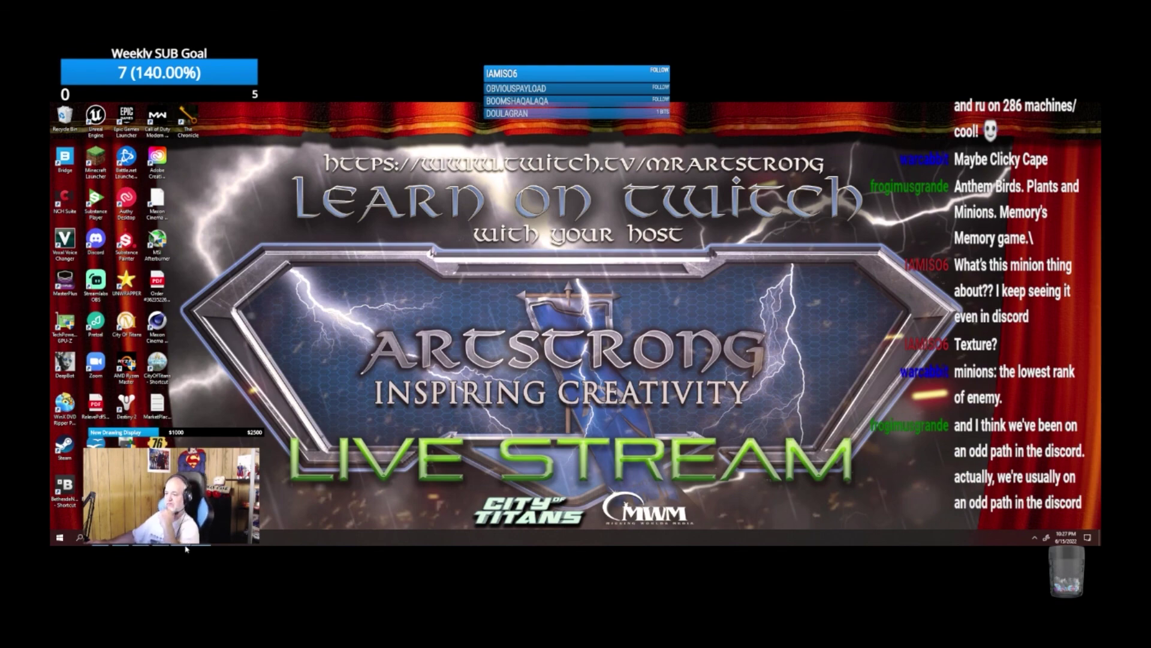
# Close the skater shorts image search in the web browser and dismiss the browser window.
pyautogui.click(112, 542)
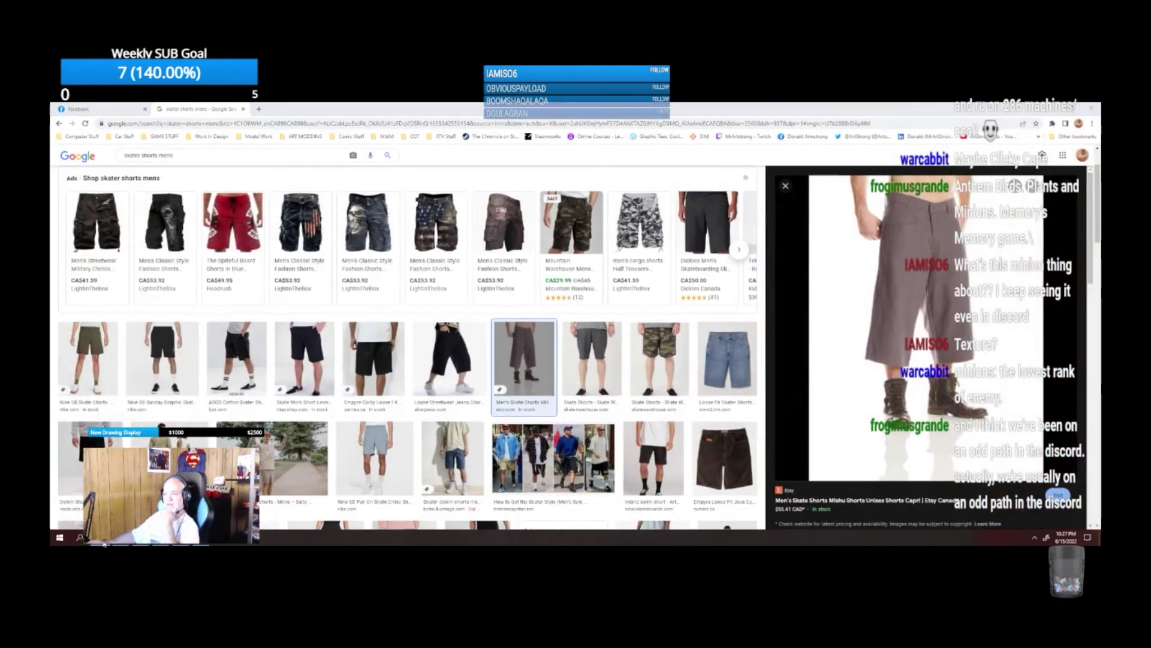
pyautogui.click(243, 110)
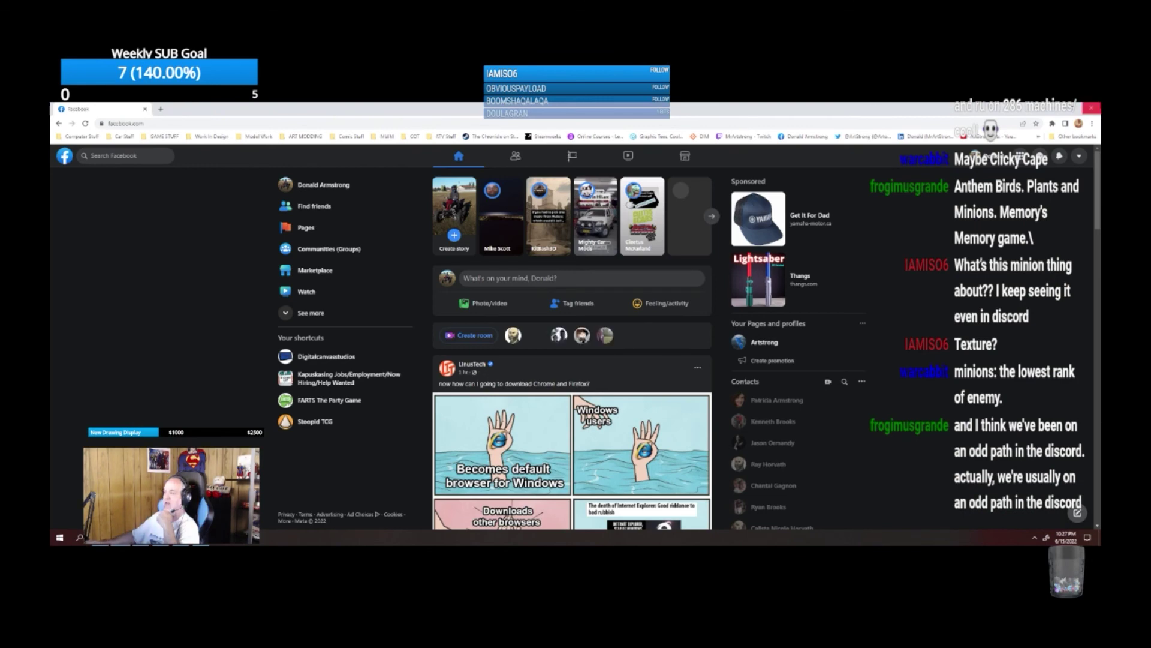
pyautogui.click(1053, 108)
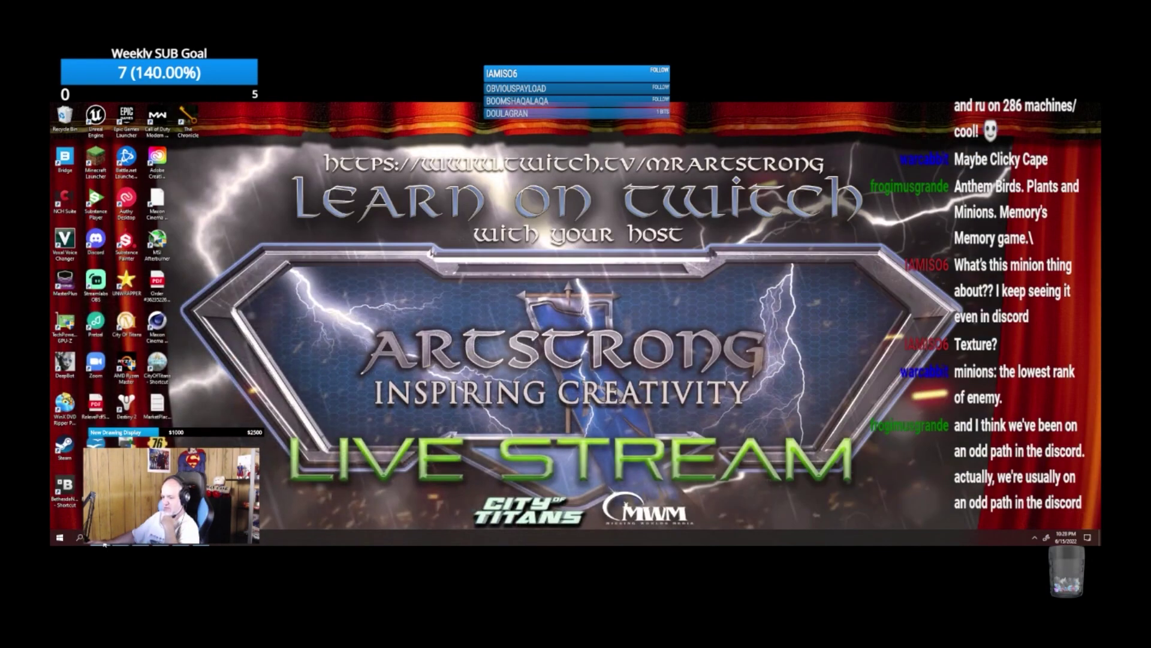